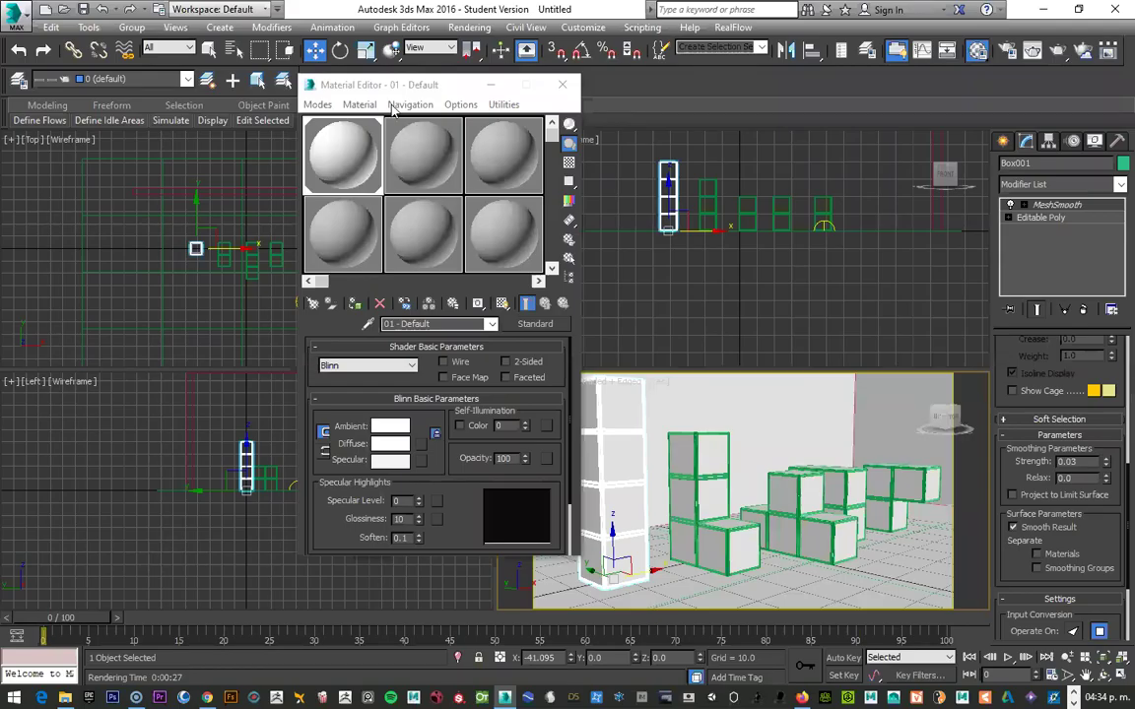
Step: Create a new Standard Primitives plane, Plane002, in the viewport
drag(434, 85, 389, 86)
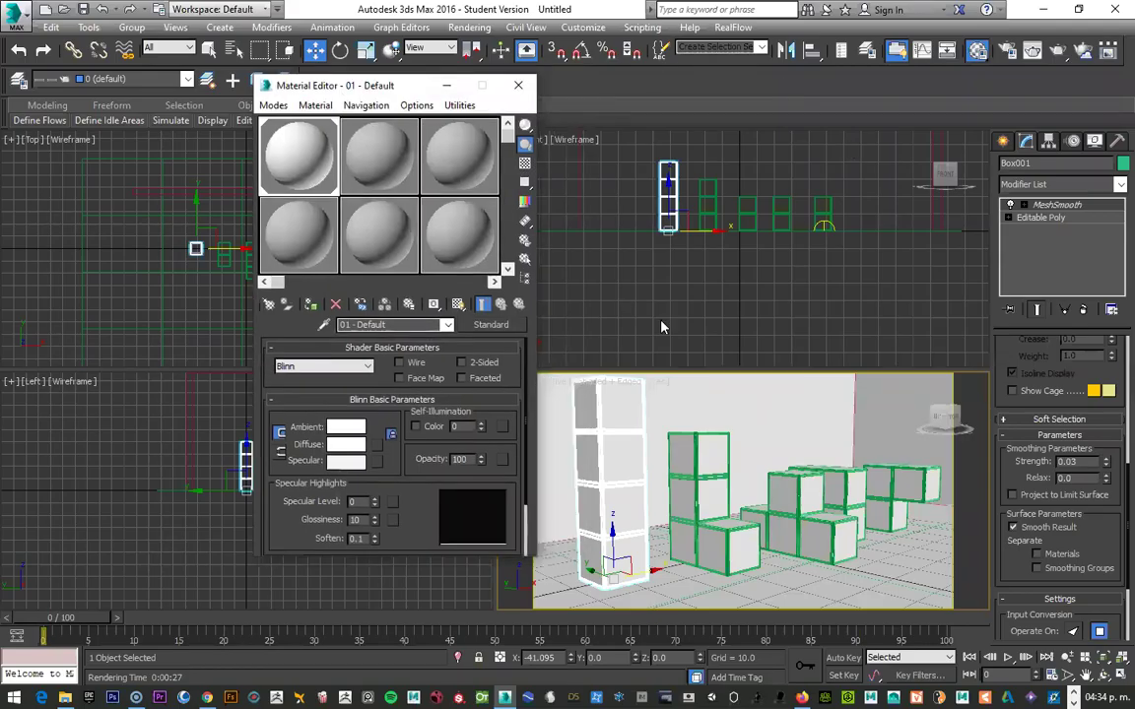
click(1002, 140)
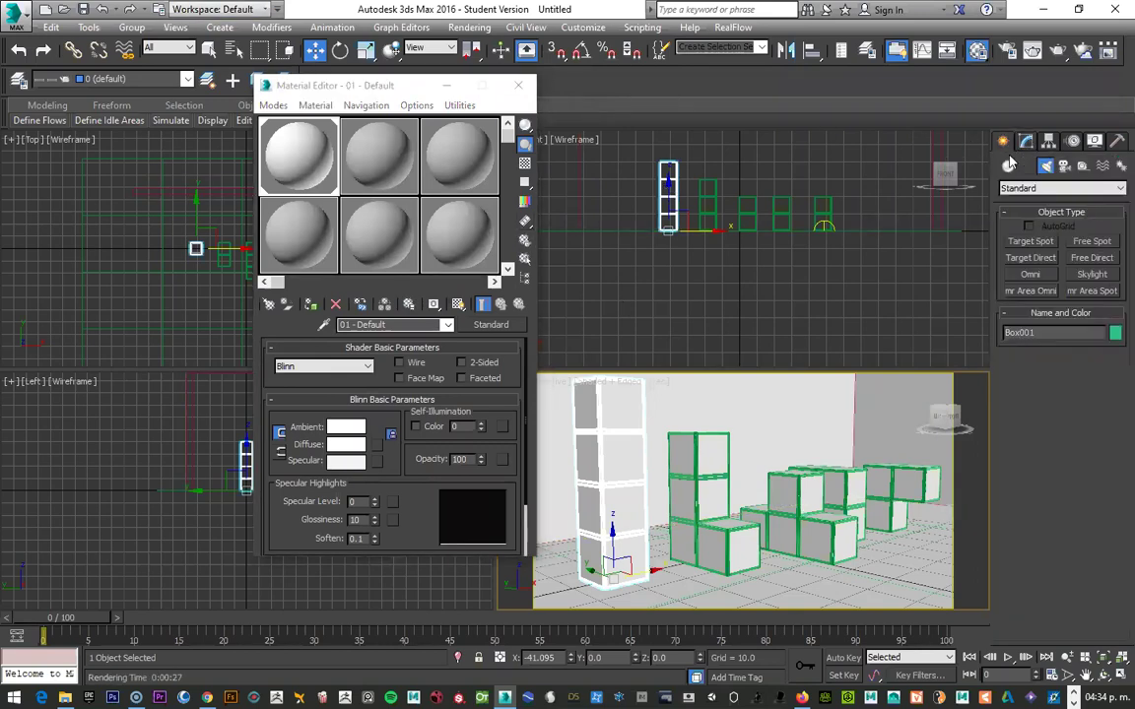
click(1026, 195)
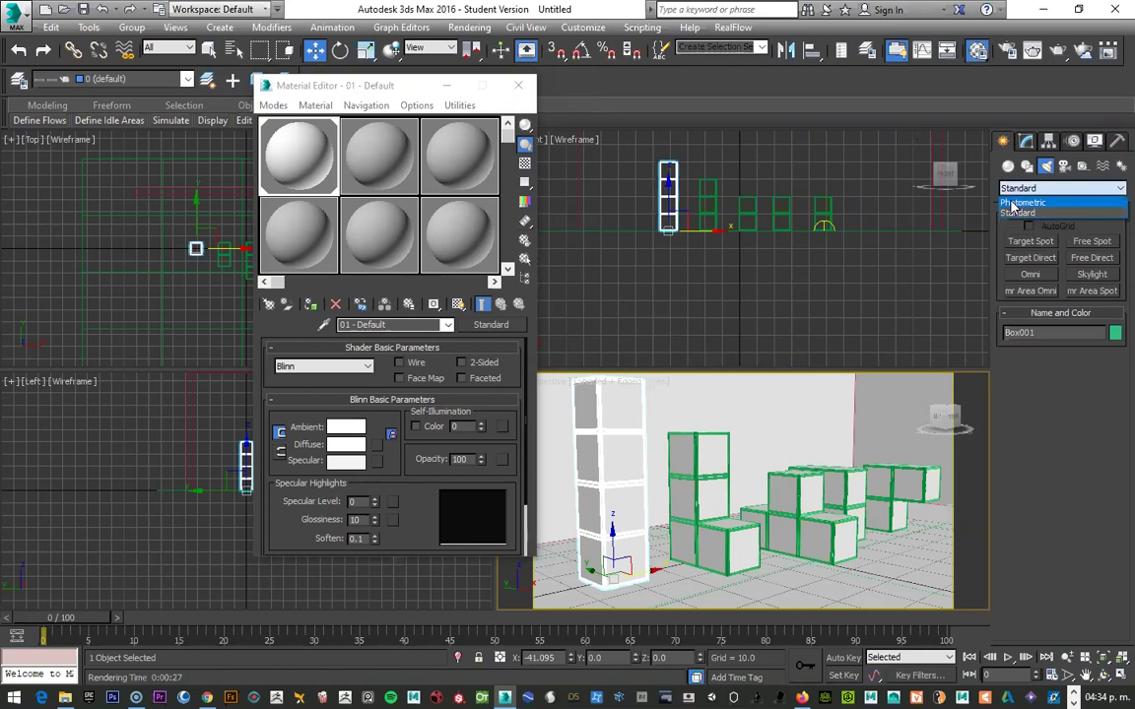
click(1010, 170)
click(1008, 167)
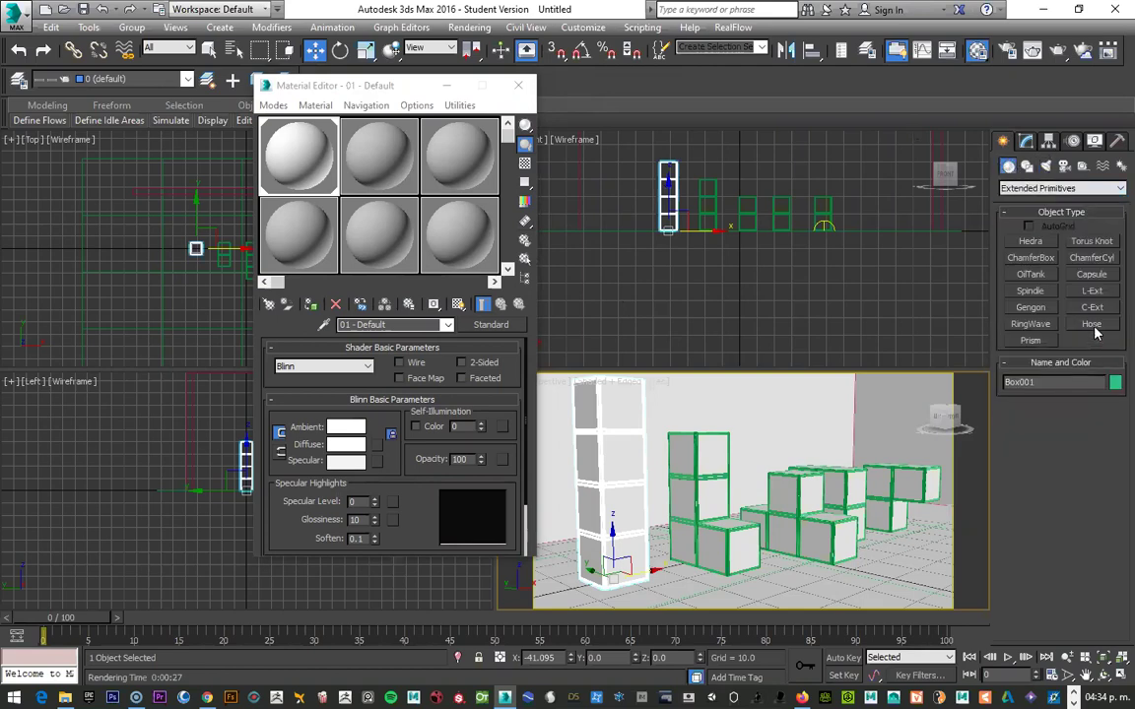
click(1036, 196)
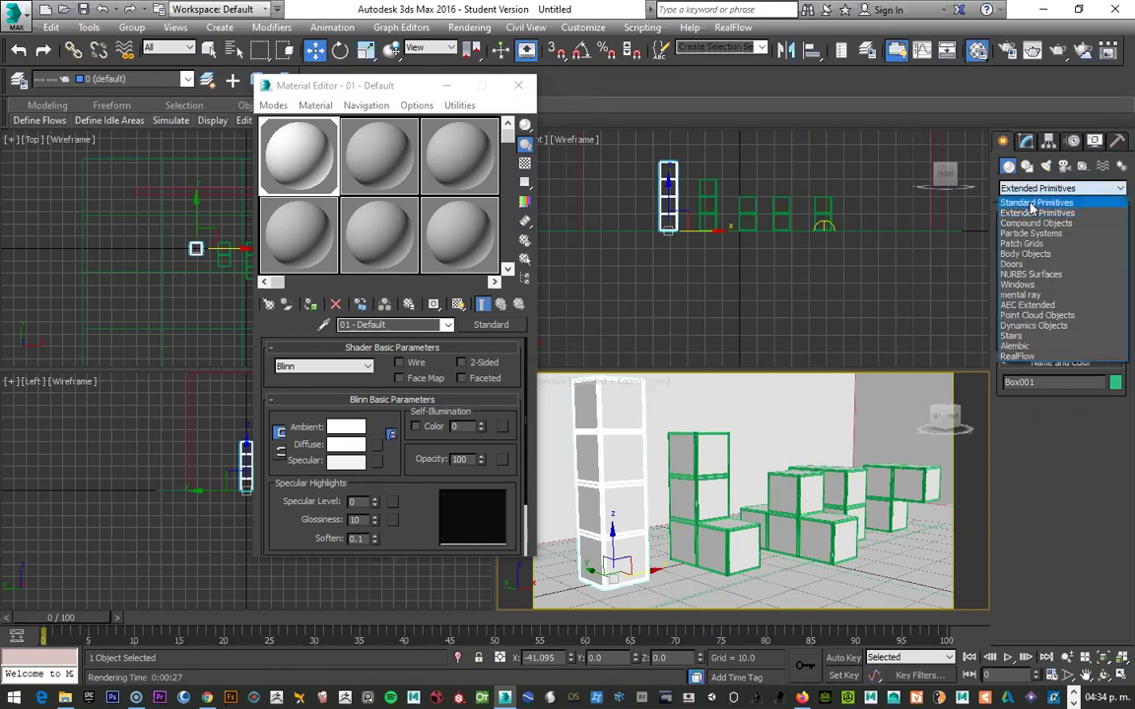
click(1034, 188)
click(1093, 308)
drag(591, 184, 644, 219)
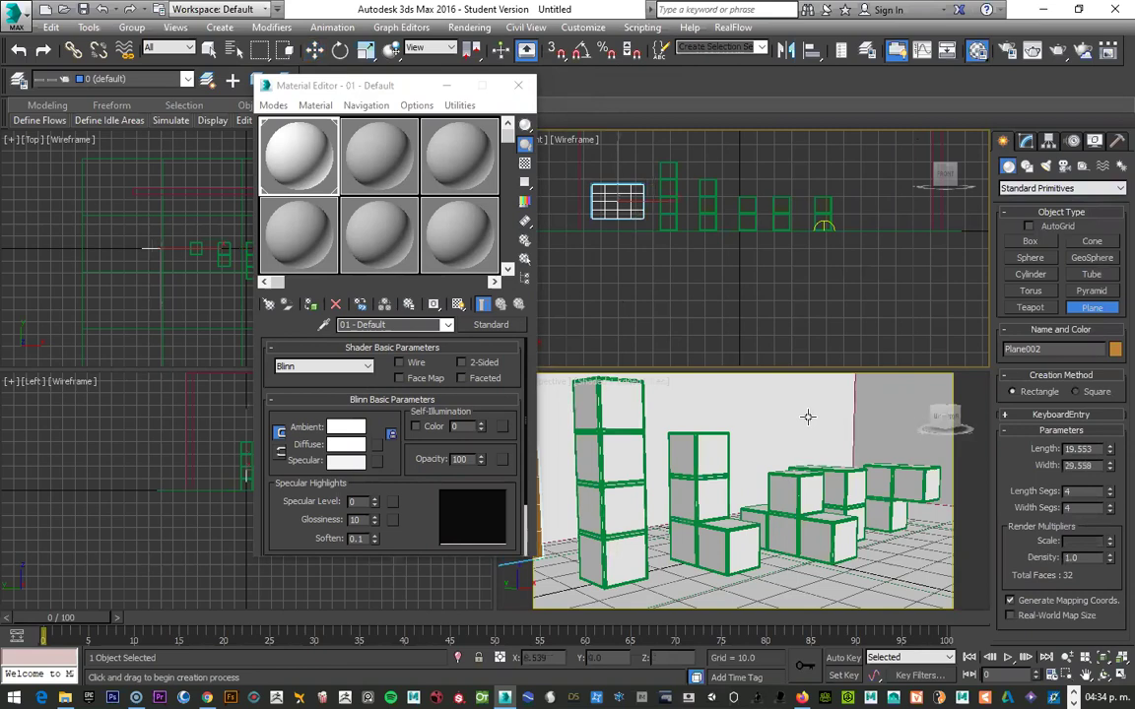
Step: Isolate Plane002 so it is the only visible object
right_click(620, 209)
right_click(622, 203)
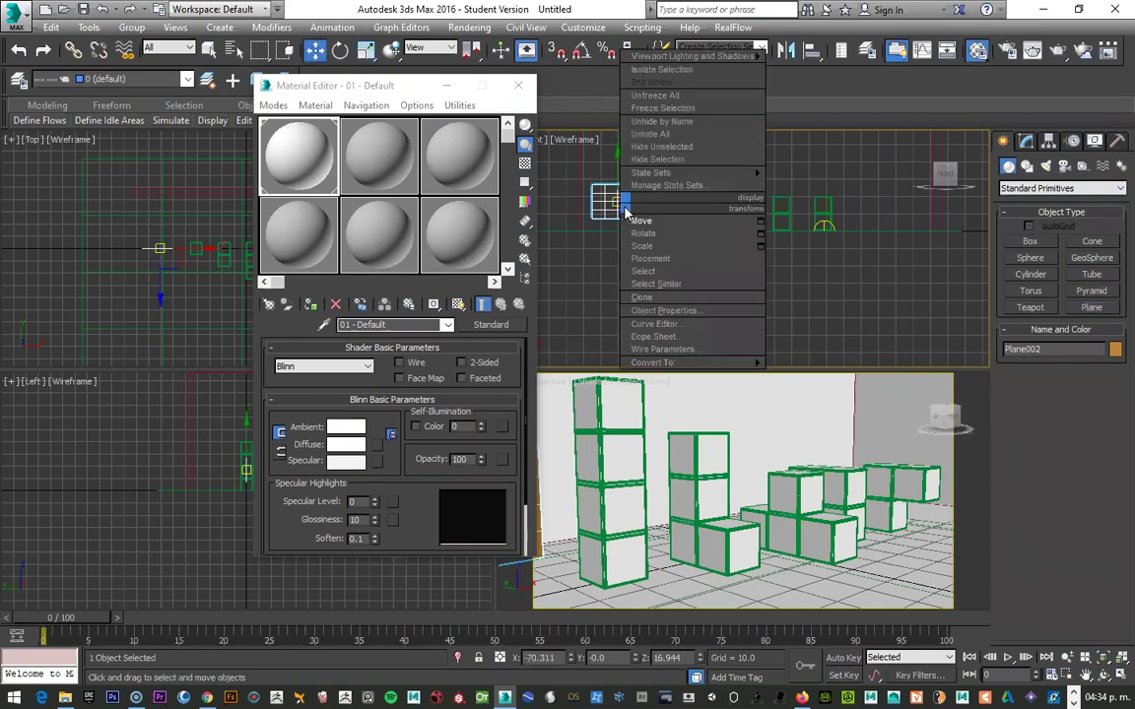
click(655, 71)
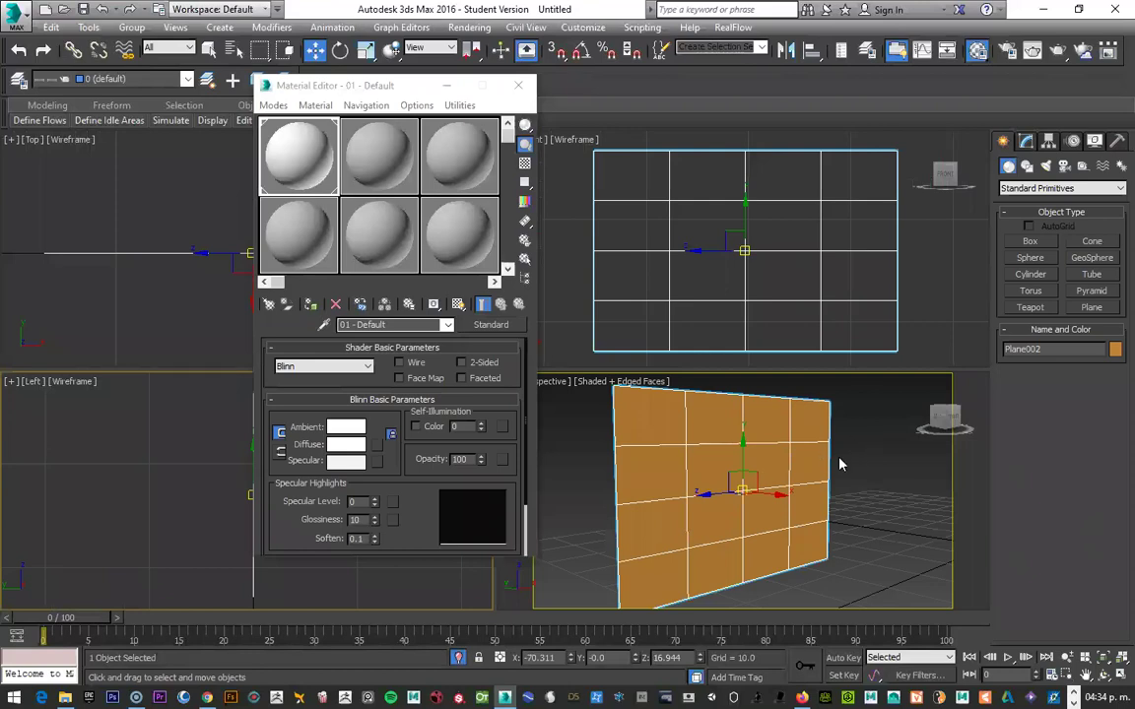
scroll(840, 464, down, 3)
scroll(840, 464, up, 2)
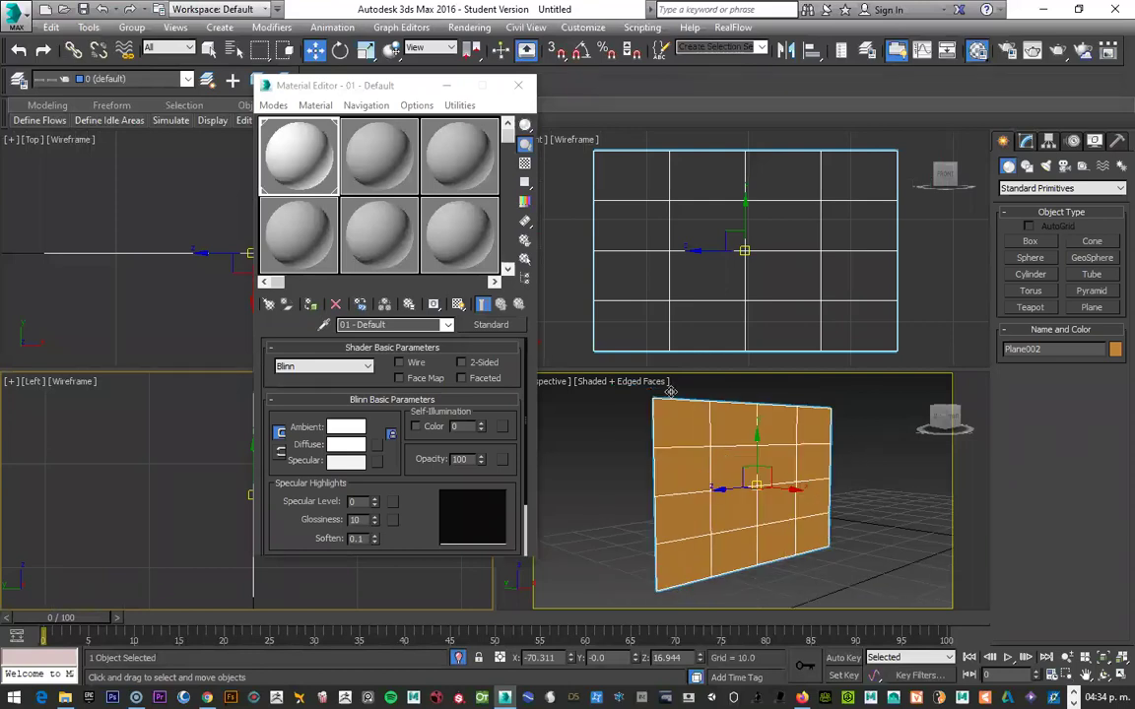
Step: Switch the material editor from Compact to Slate mode and select the Standard material type
drag(295, 85, 167, 73)
click(251, 151)
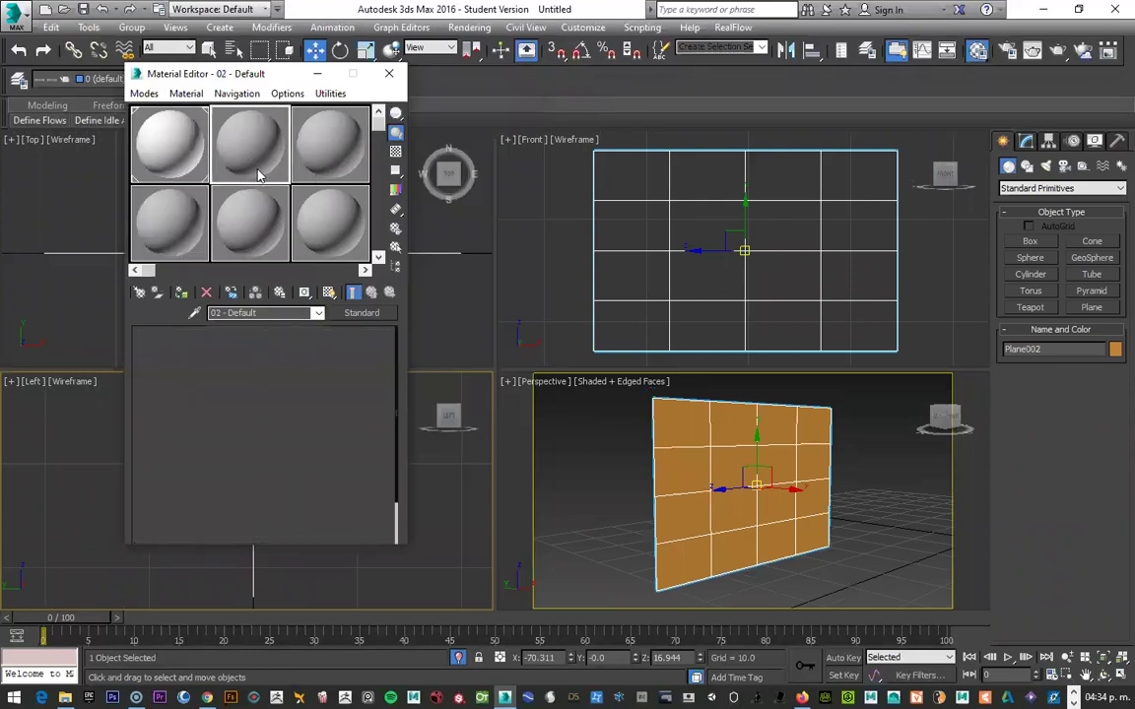
click(144, 94)
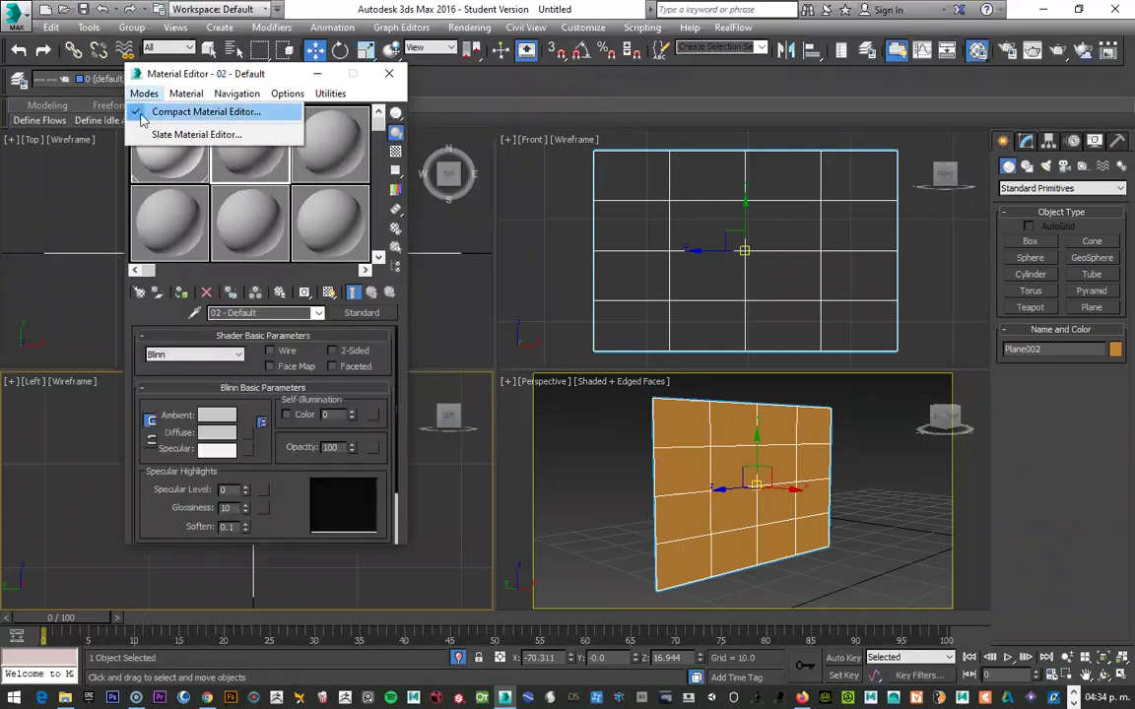
click(143, 134)
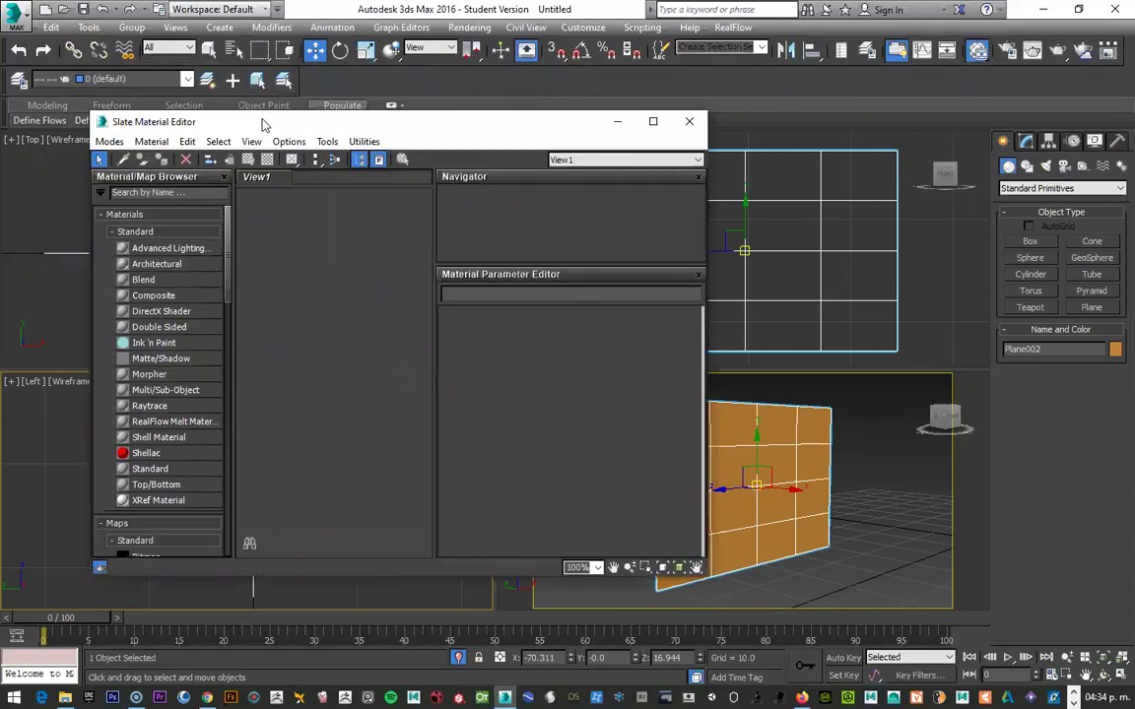
drag(264, 125, 222, 80)
click(117, 424)
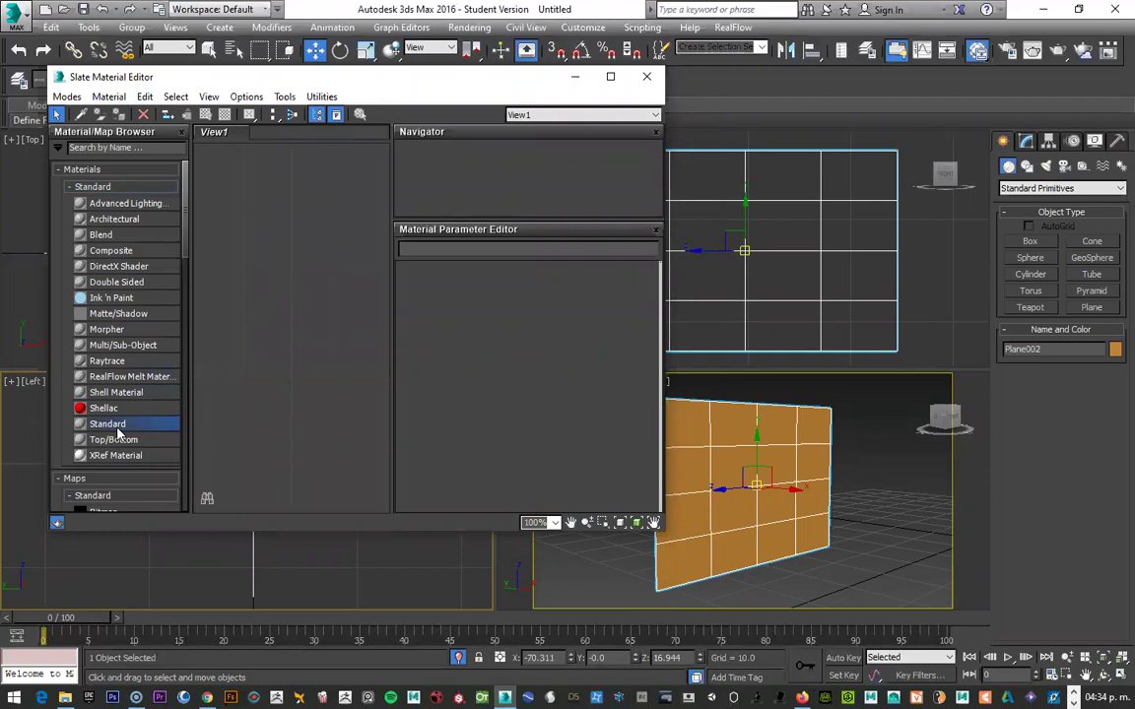
Step: Add Standard node Material #25 and set its locked ambient/diffuse colour to pink 252,150,251
double_click(116, 425)
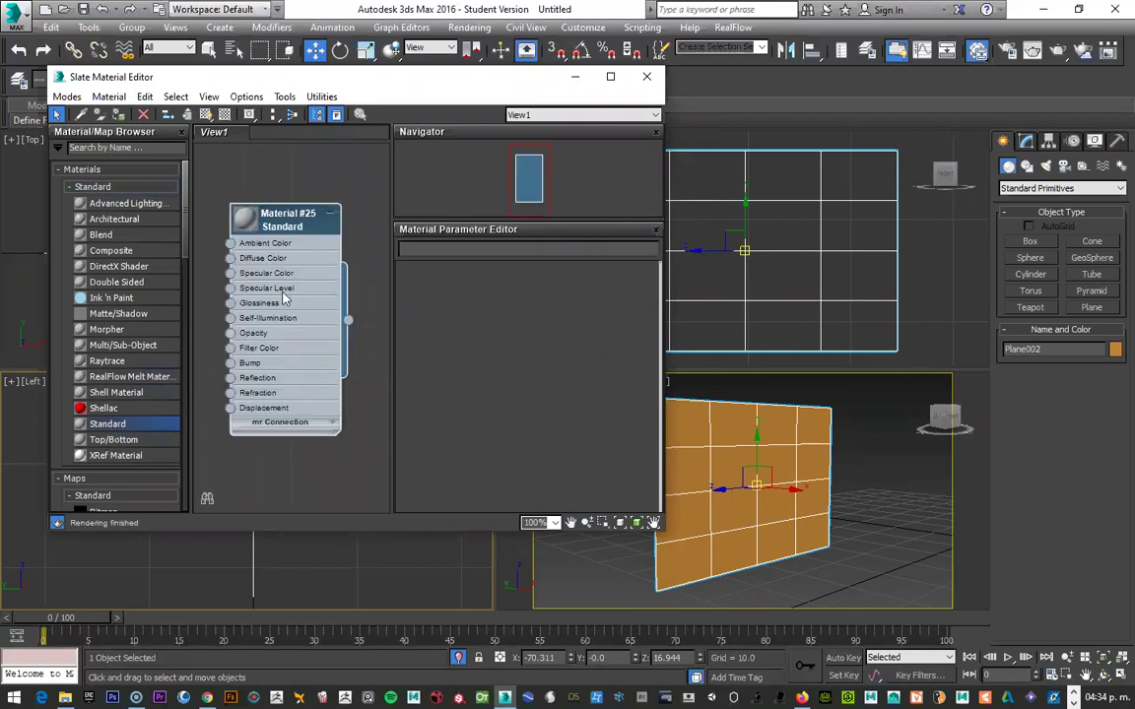
scroll(283, 300, up, 2)
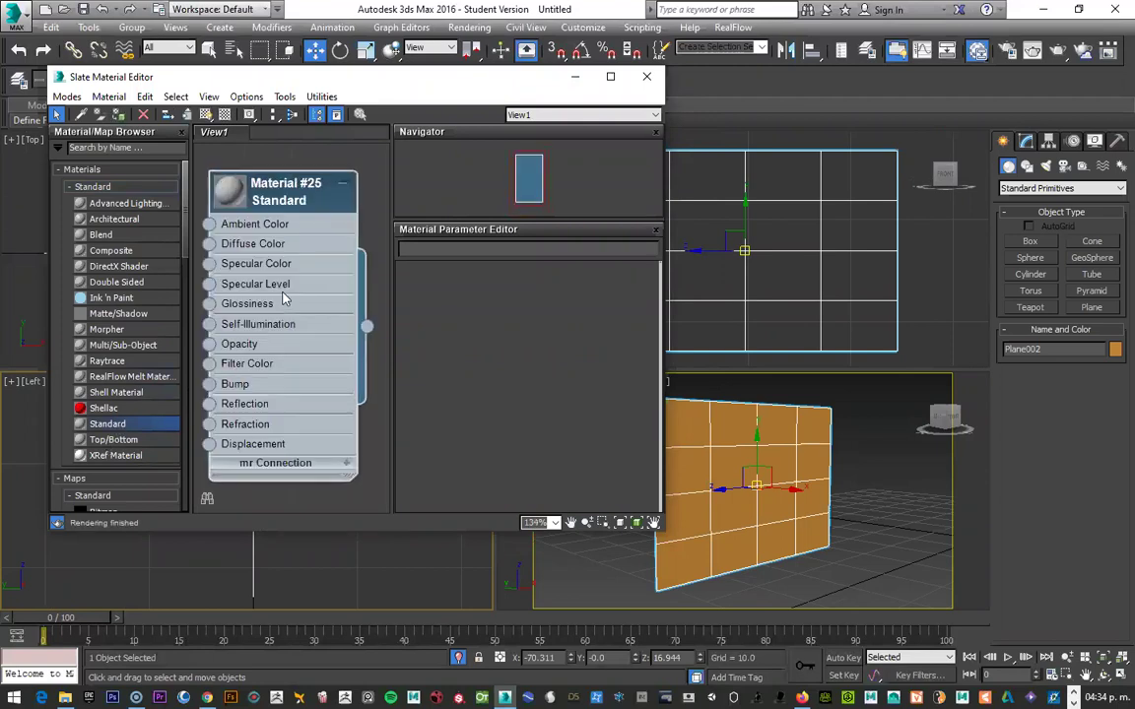
double_click(248, 247)
click(524, 358)
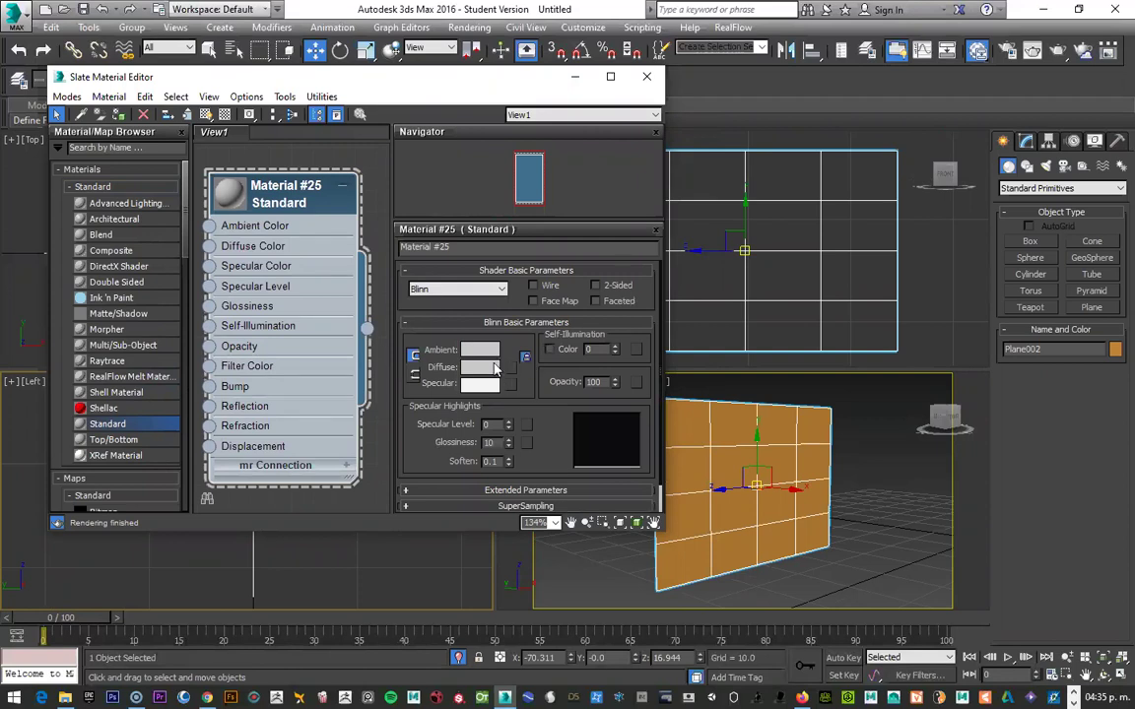
click(492, 367)
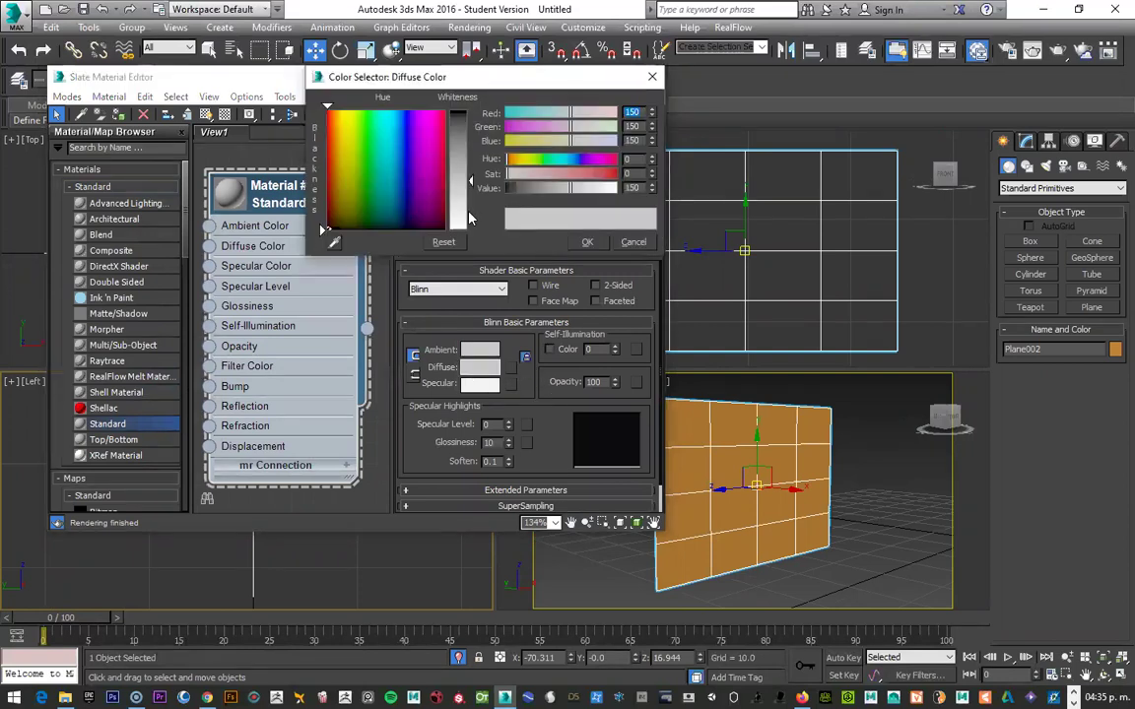
click(426, 115)
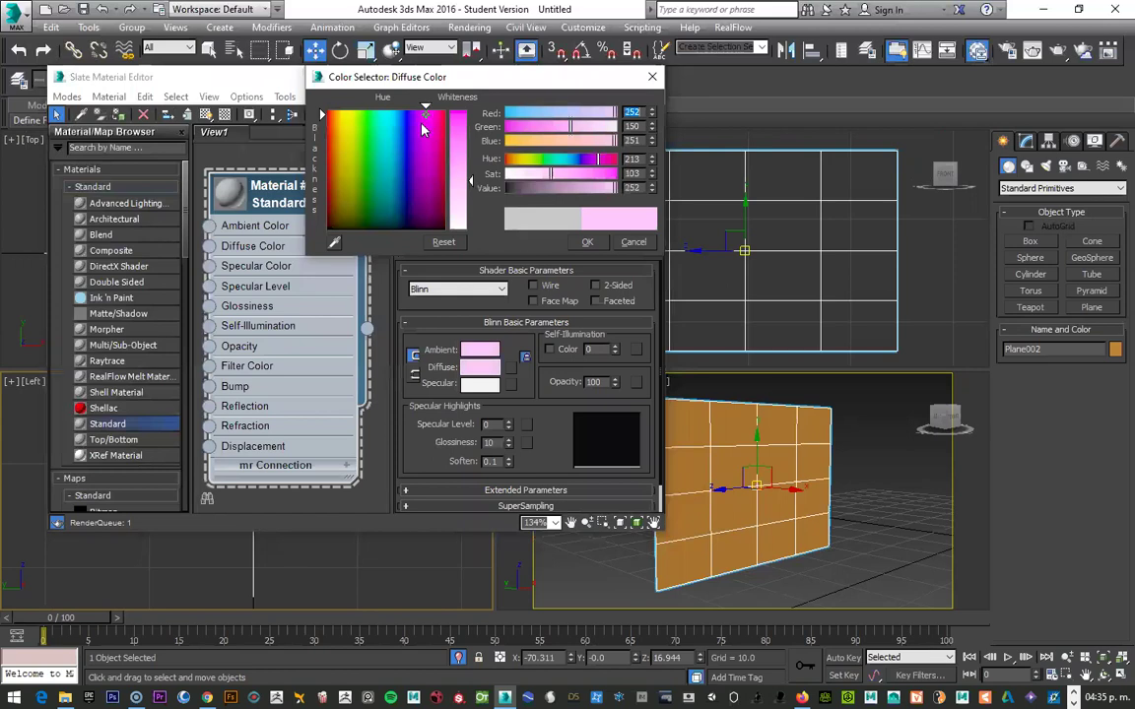
click(586, 243)
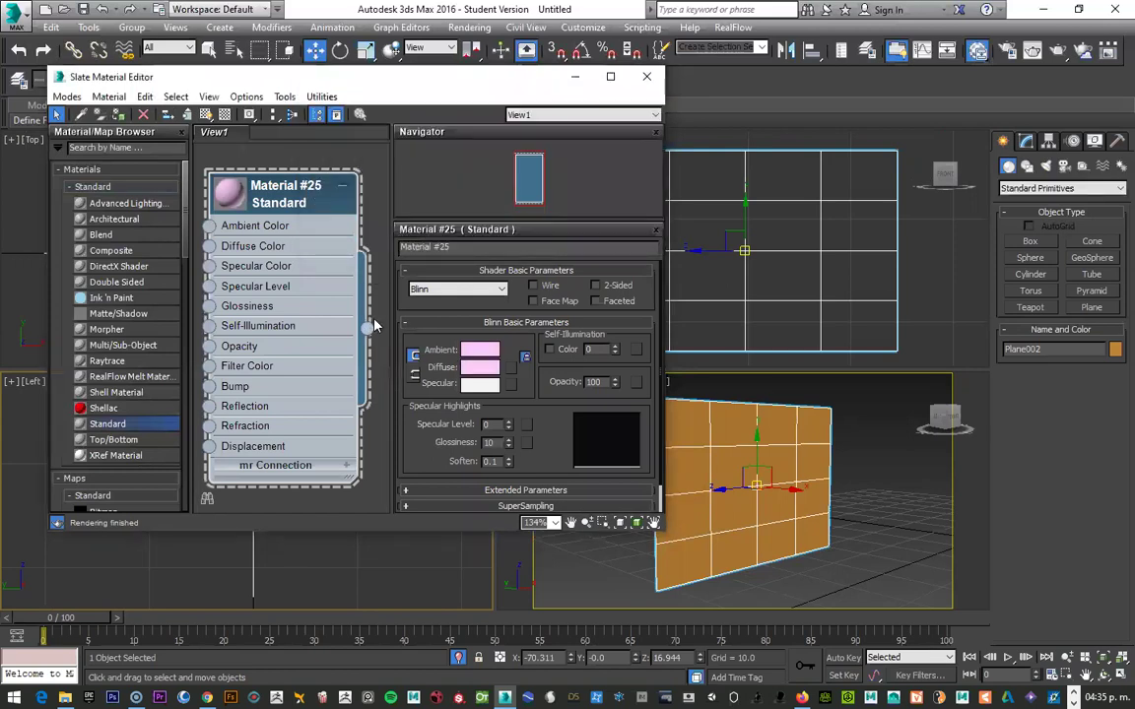
Step: Wire Material #25 onto the plane and frame the node in View1
drag(367, 329, 276, 337)
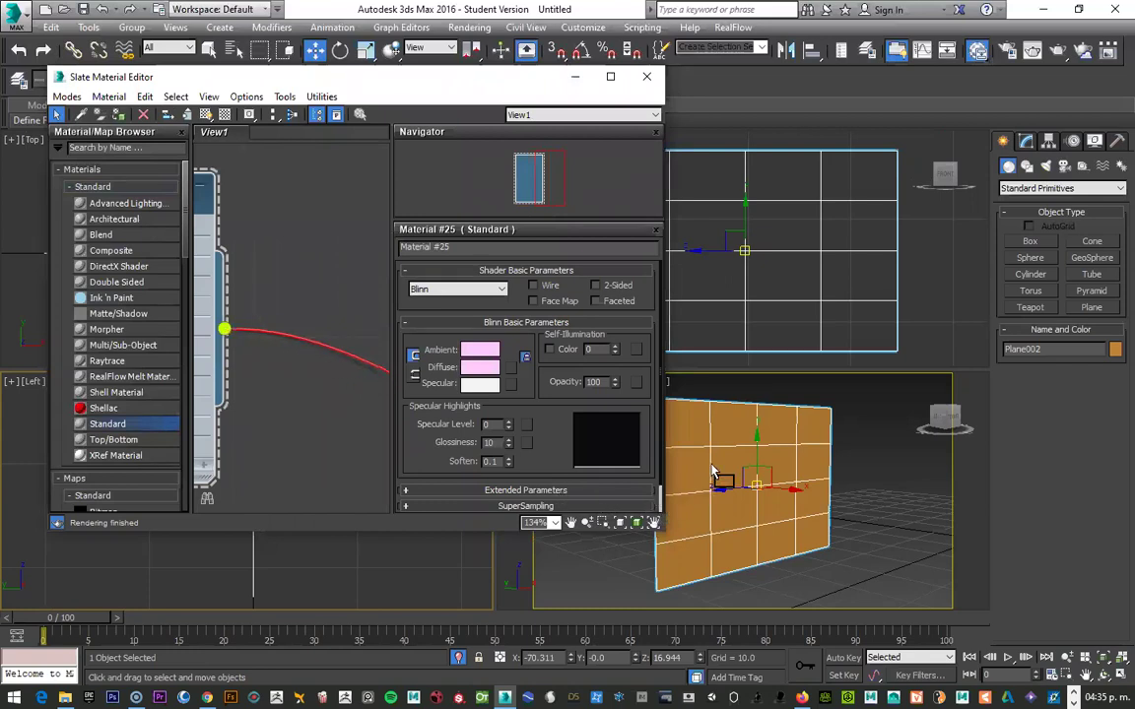
drag(246, 337, 721, 451)
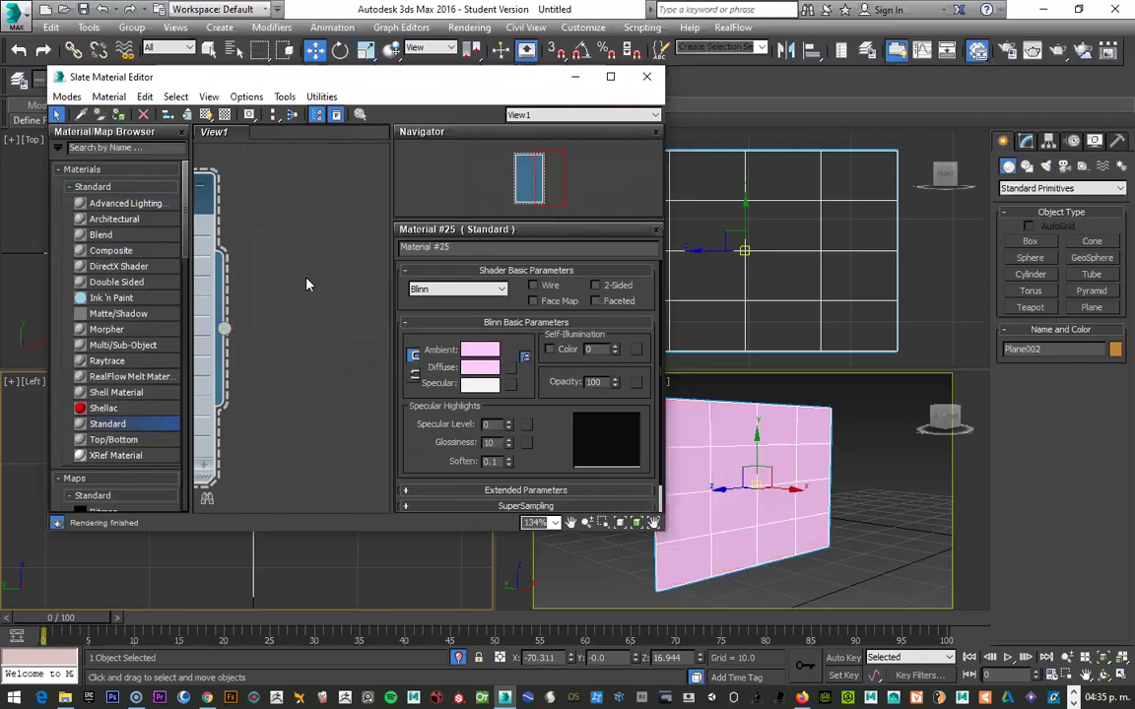
scroll(306, 285, up, 1)
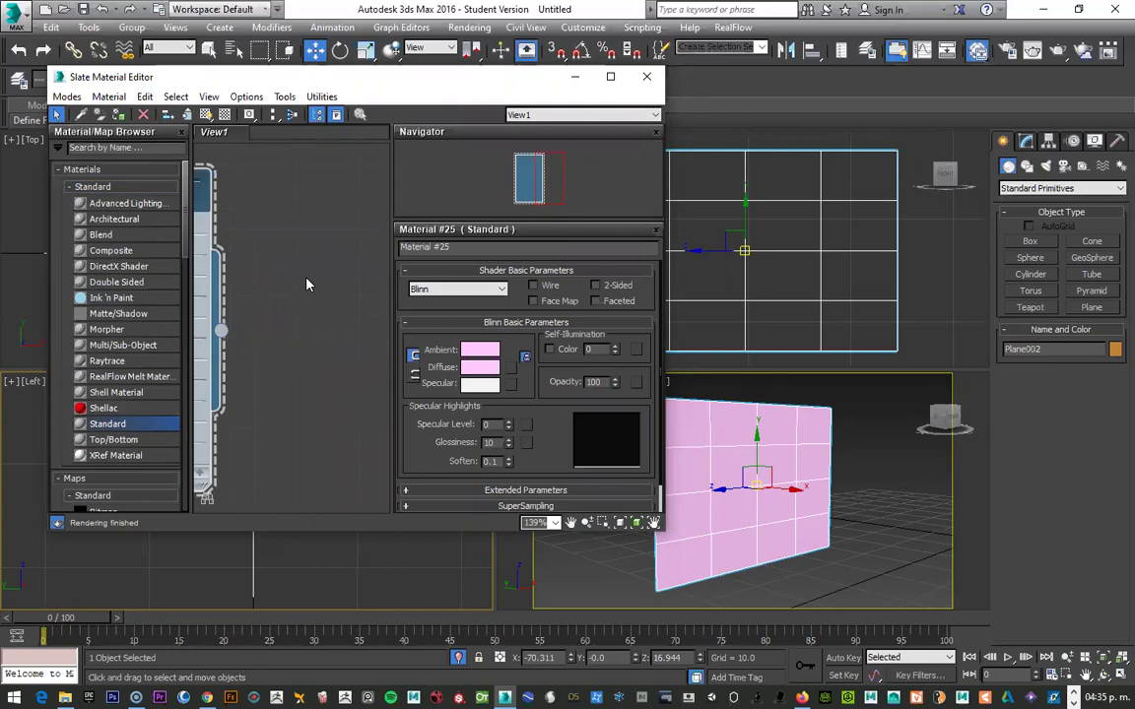
key(z)
scroll(328, 290, down, 4)
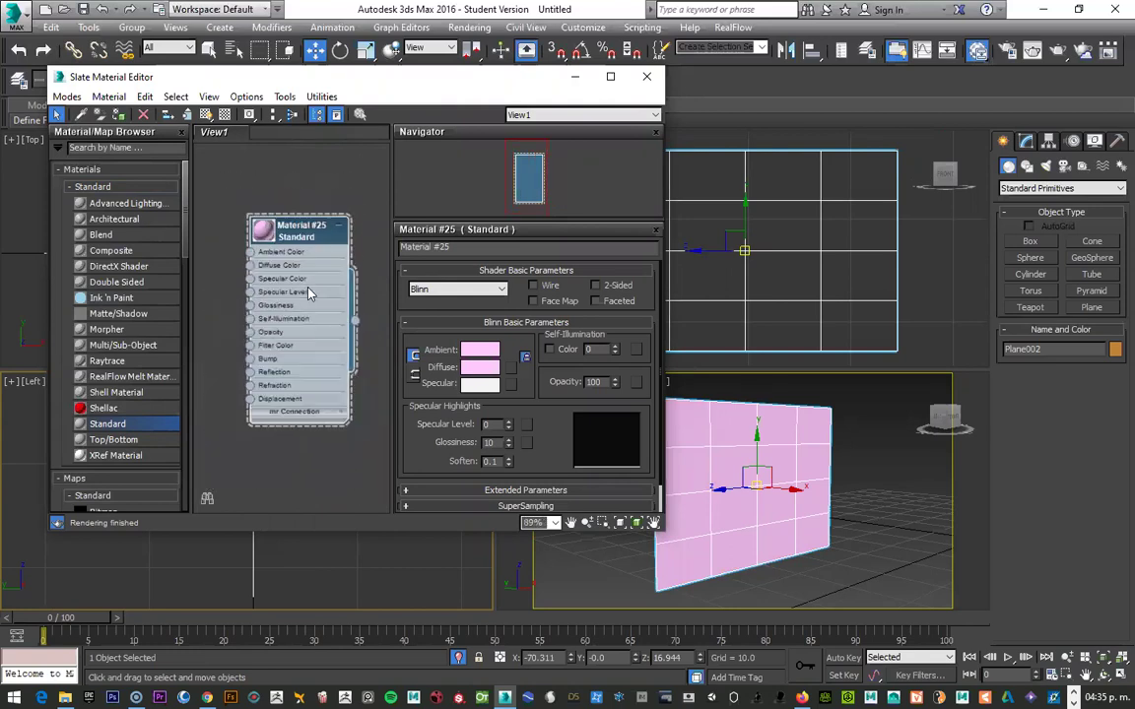
scroll(308, 294, down, 3)
scroll(310, 297, down, 2)
drag(312, 296, 322, 153)
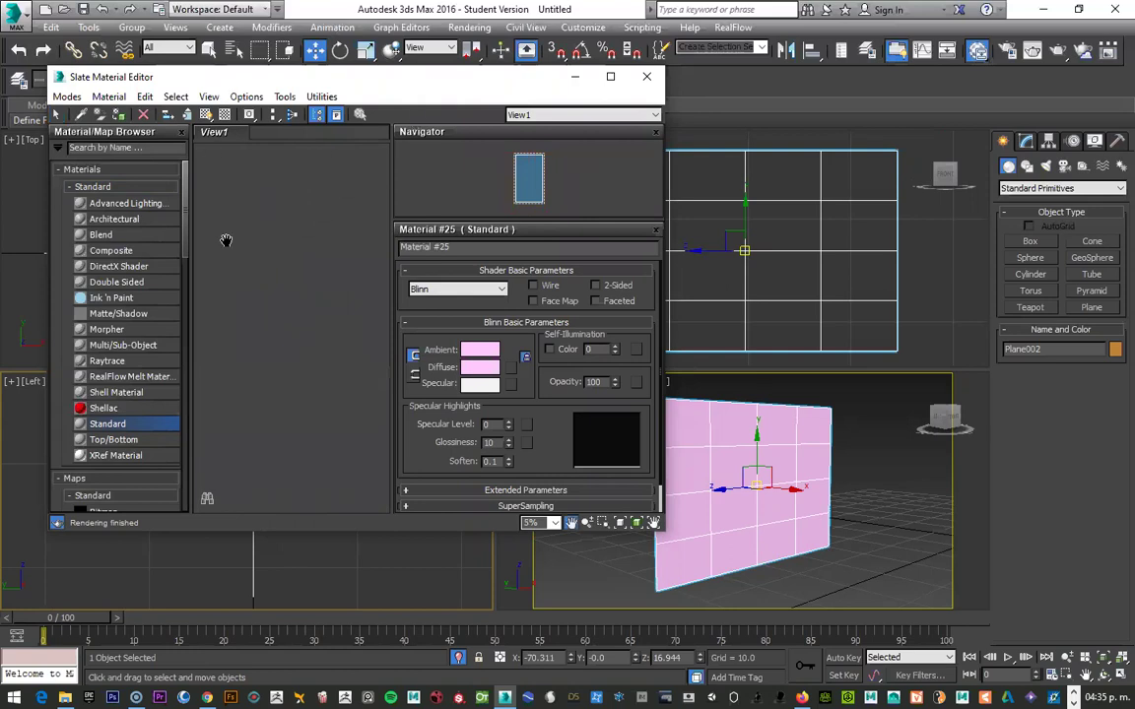
scroll(266, 325, up, 3)
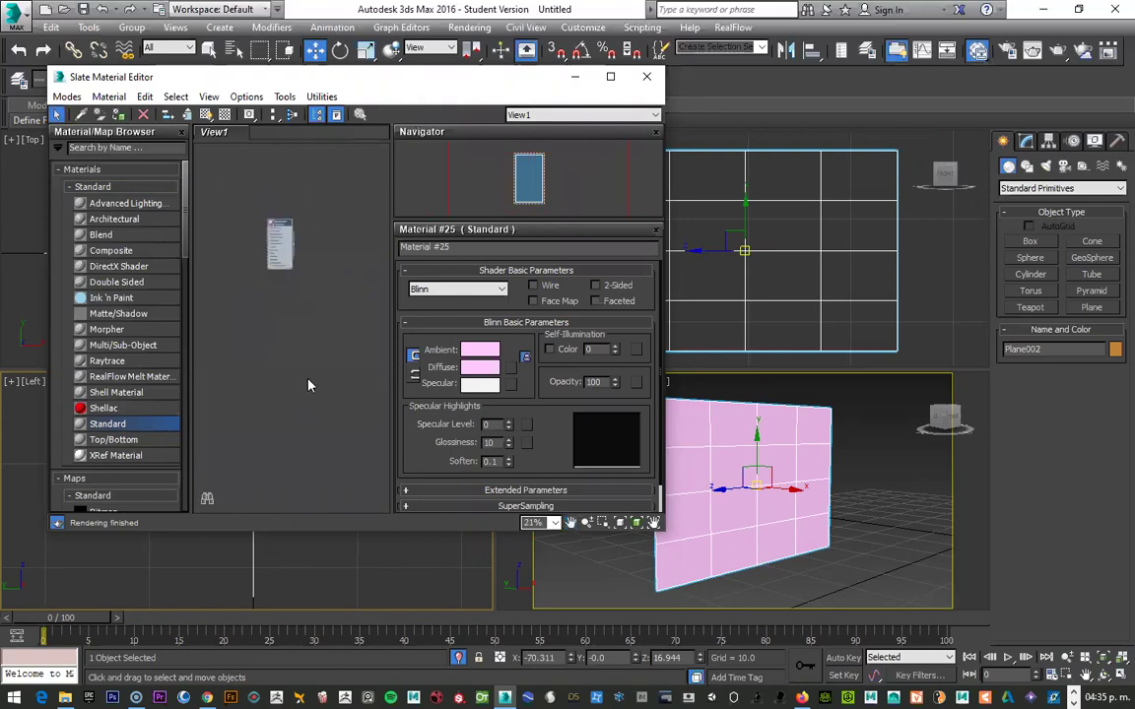
scroll(310, 382, up, 2)
scroll(352, 427, up, 4)
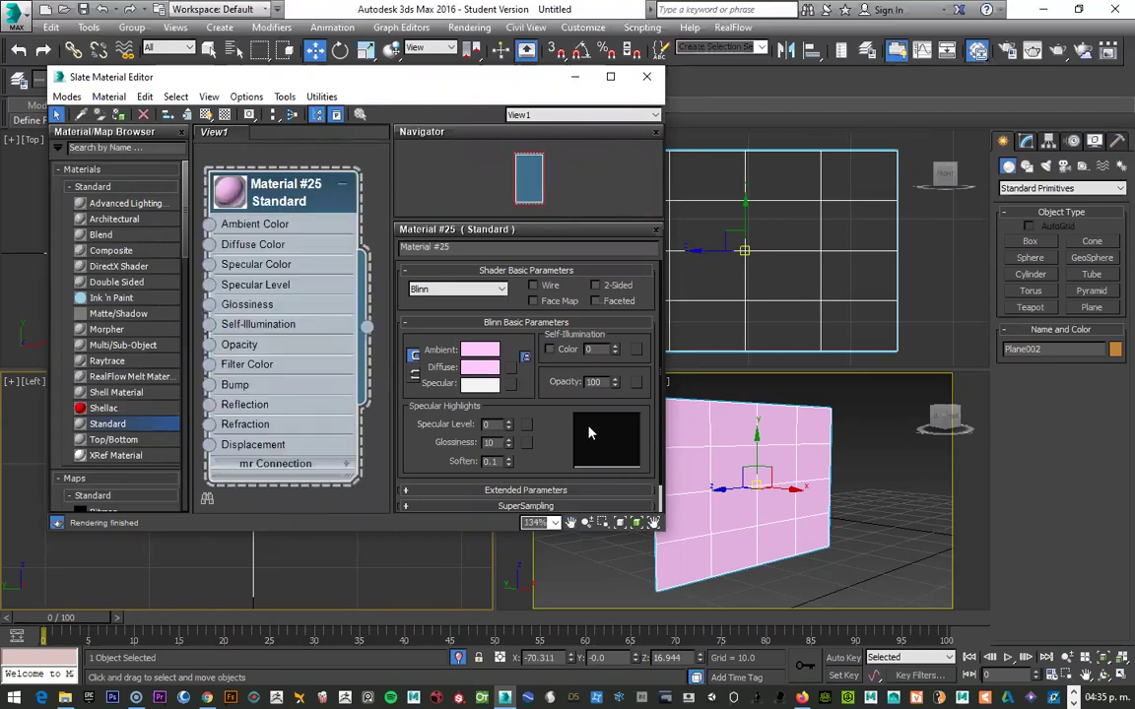
Step: Load troll_cleric29_max2010 as a Bitmap diffuse map on Material #25
click(512, 369)
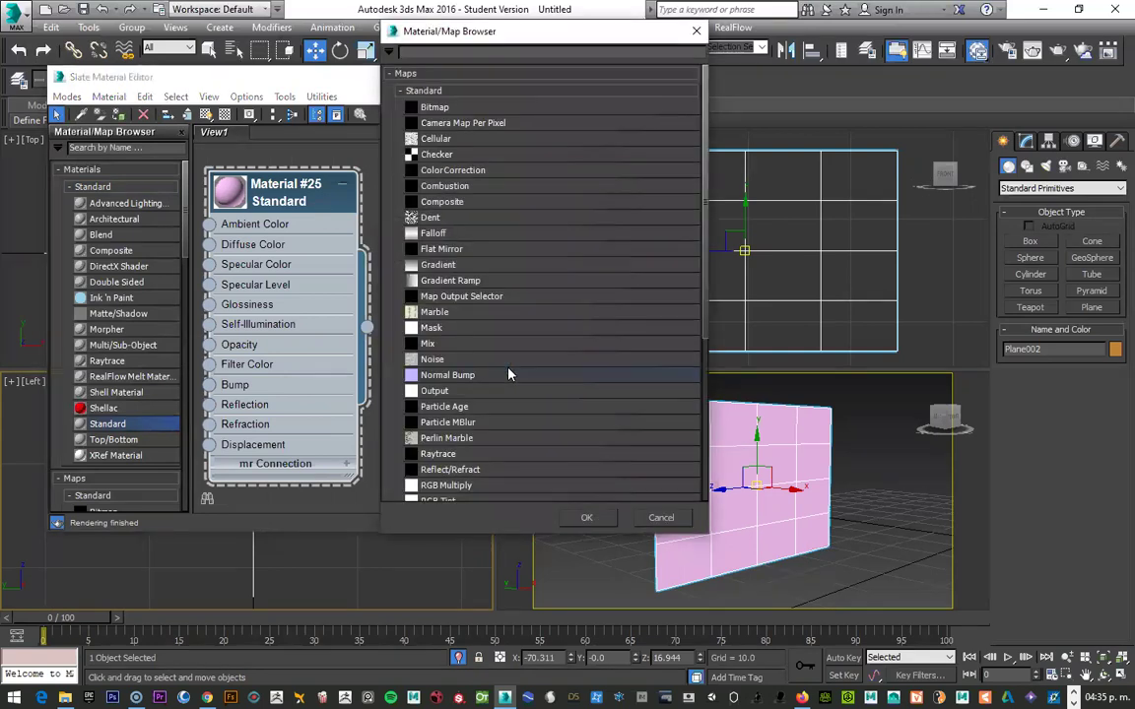
double_click(441, 110)
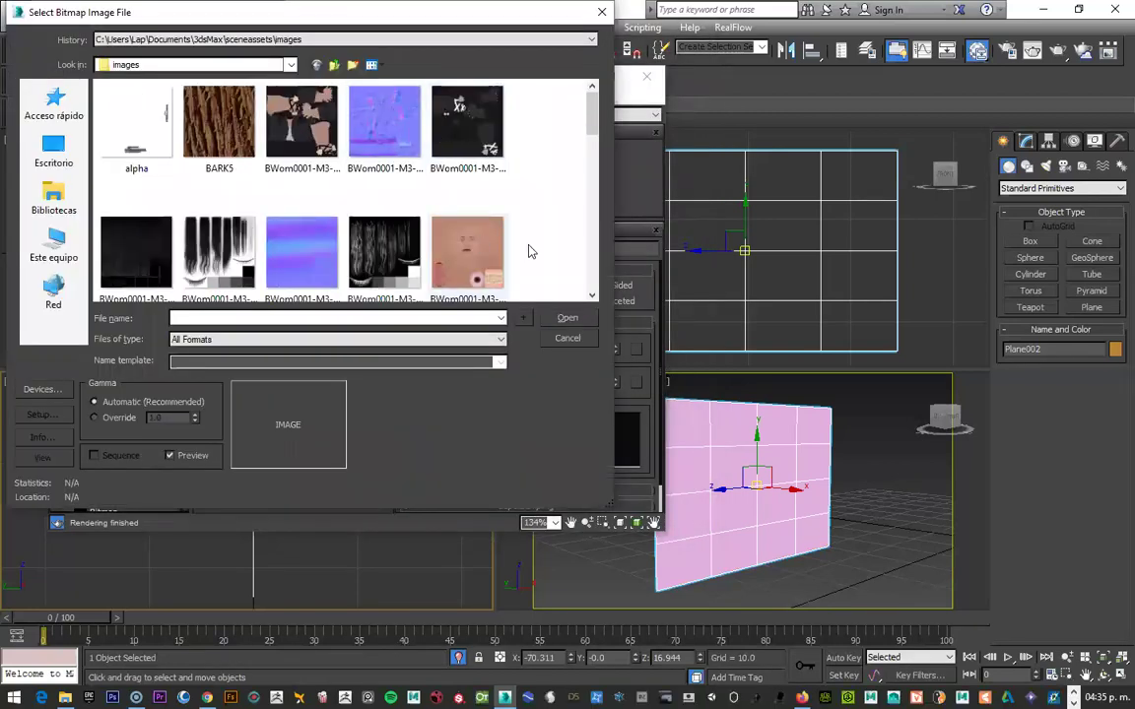
scroll(529, 248, down, 5)
scroll(529, 248, down, 3)
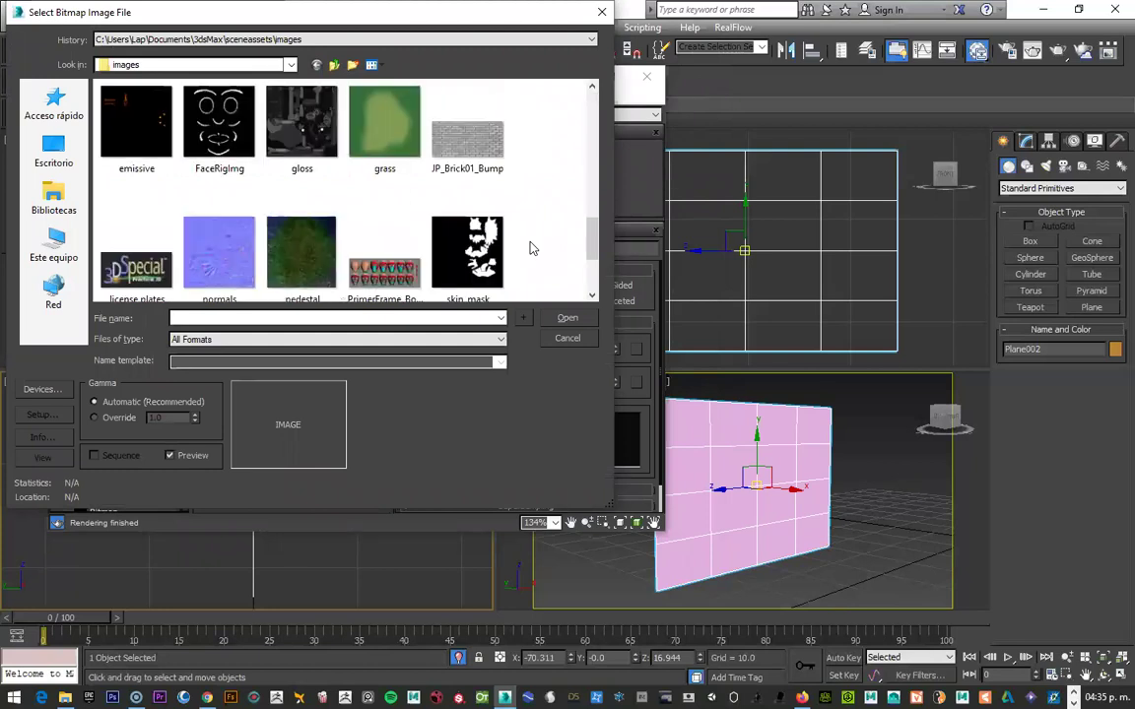
scroll(529, 248, down, 3)
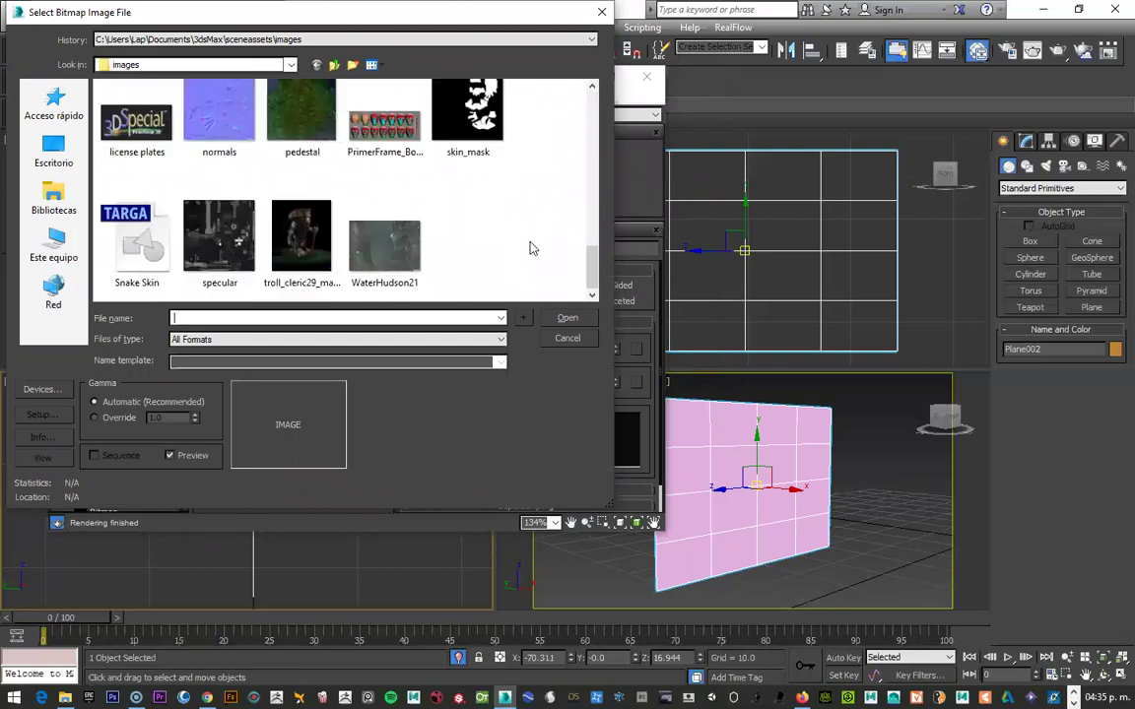
click(313, 224)
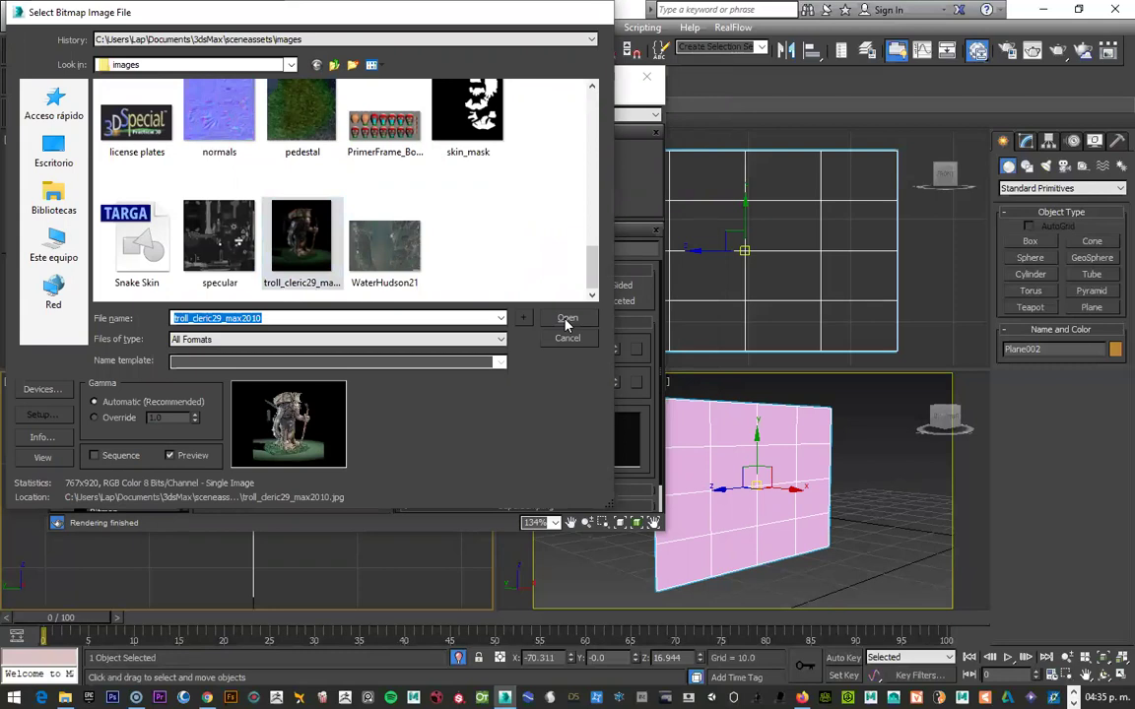
click(565, 317)
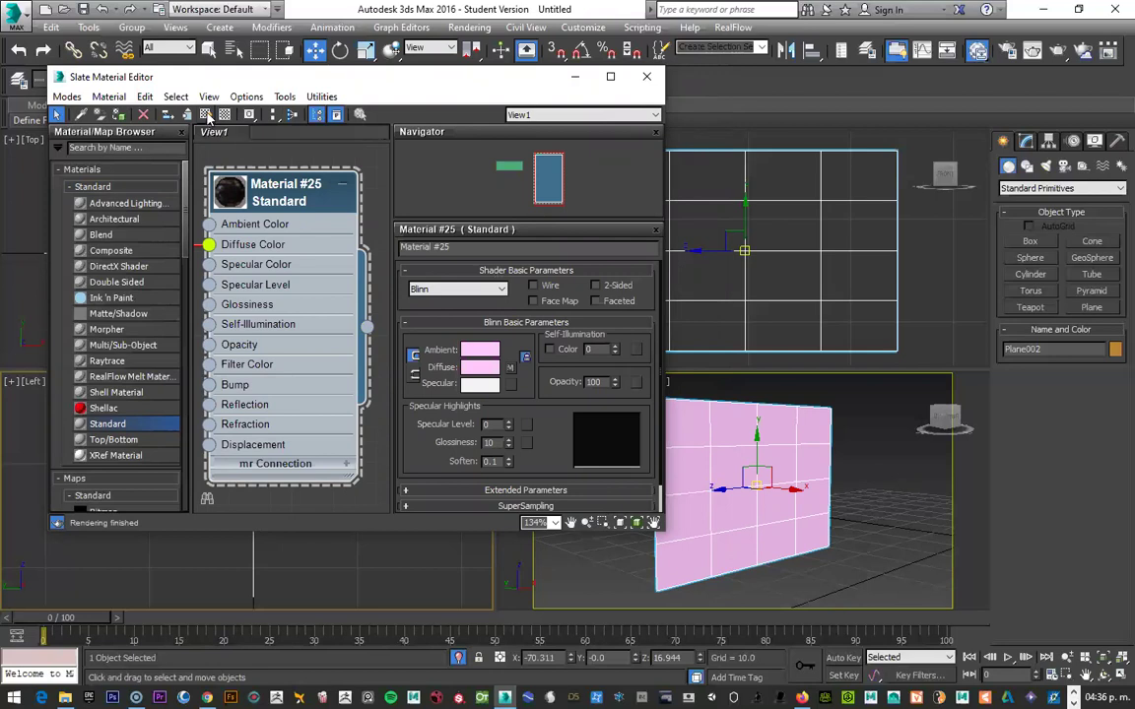
Step: Show the troll texture in the viewport and rotate the plane with Angle Snap on
click(207, 114)
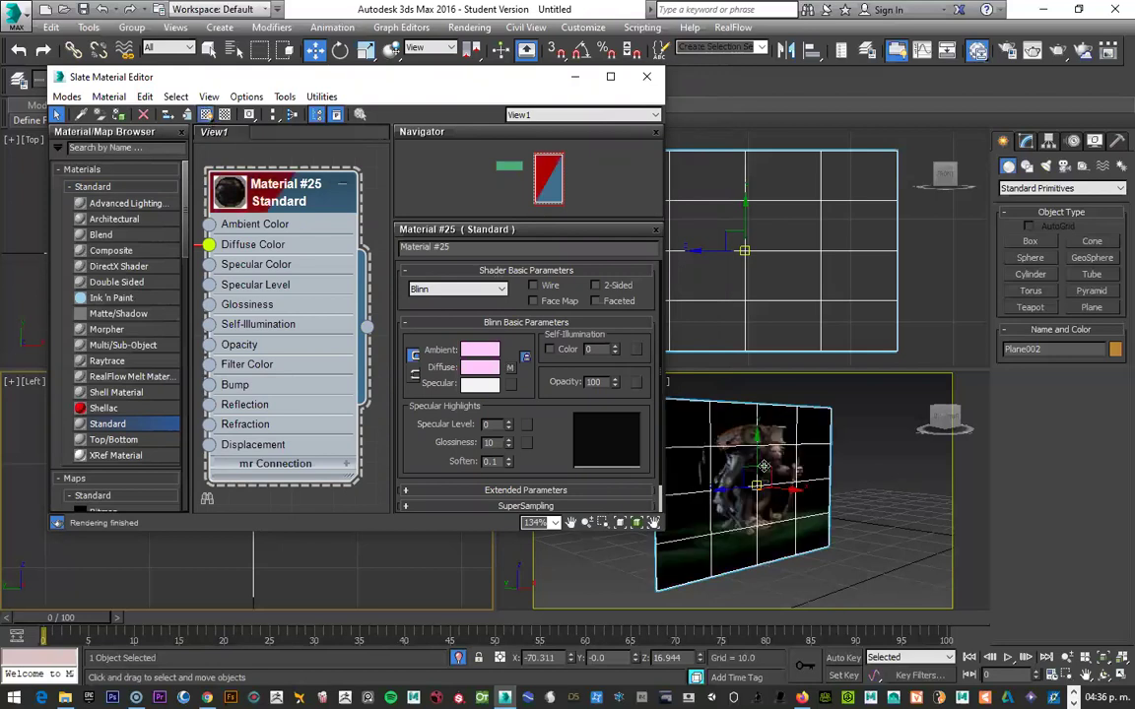
scroll(763, 466, down, 2)
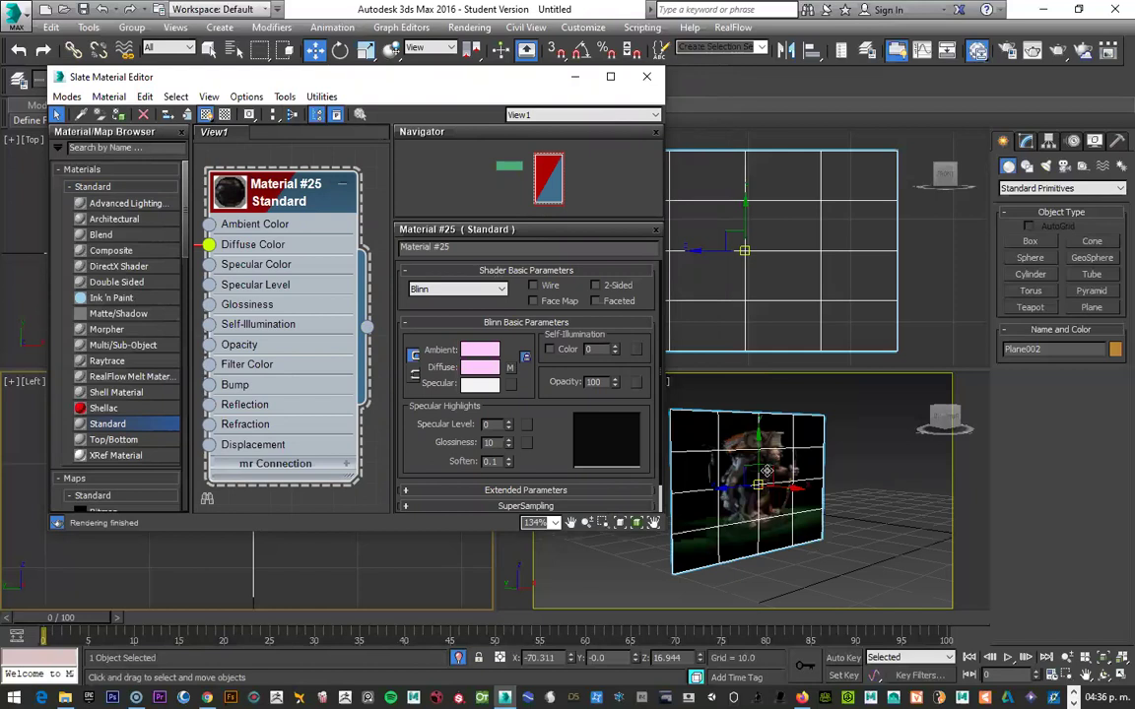
right_click(766, 479)
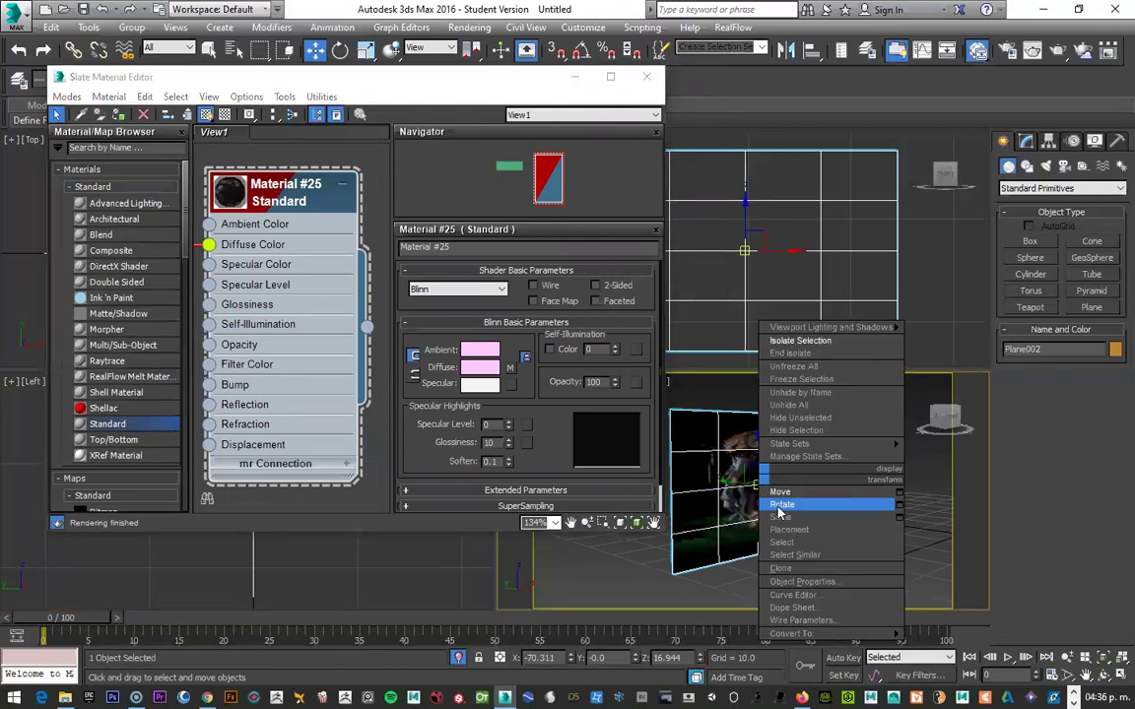
click(781, 506)
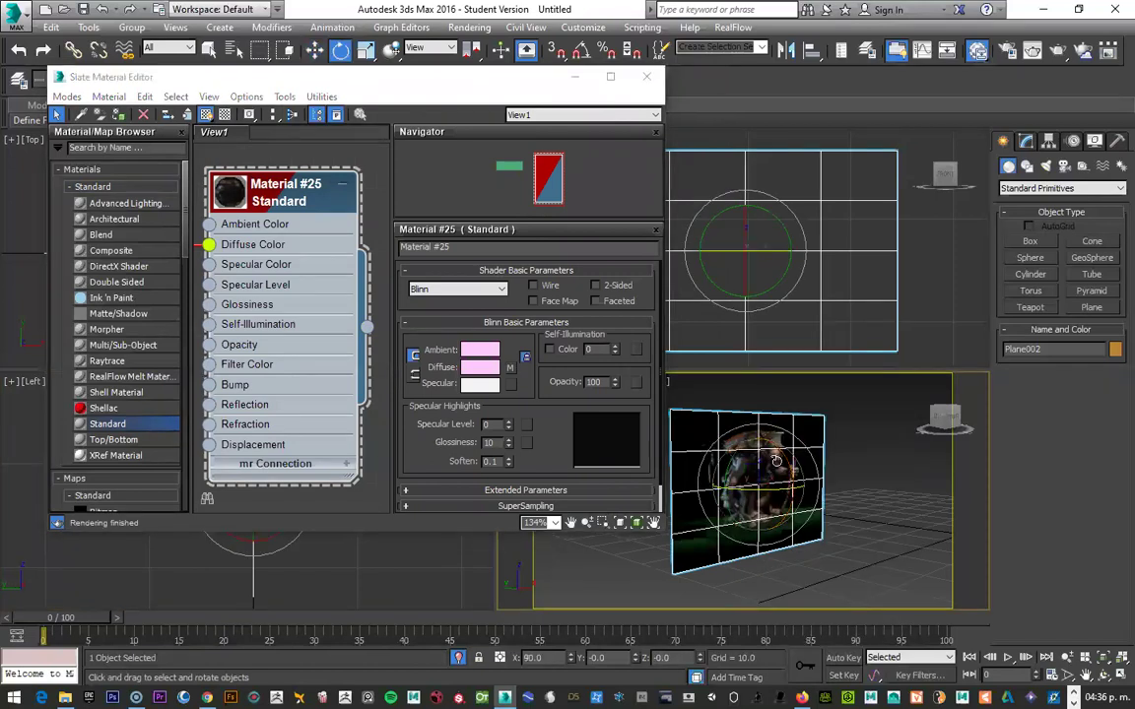
drag(463, 75, 439, 89)
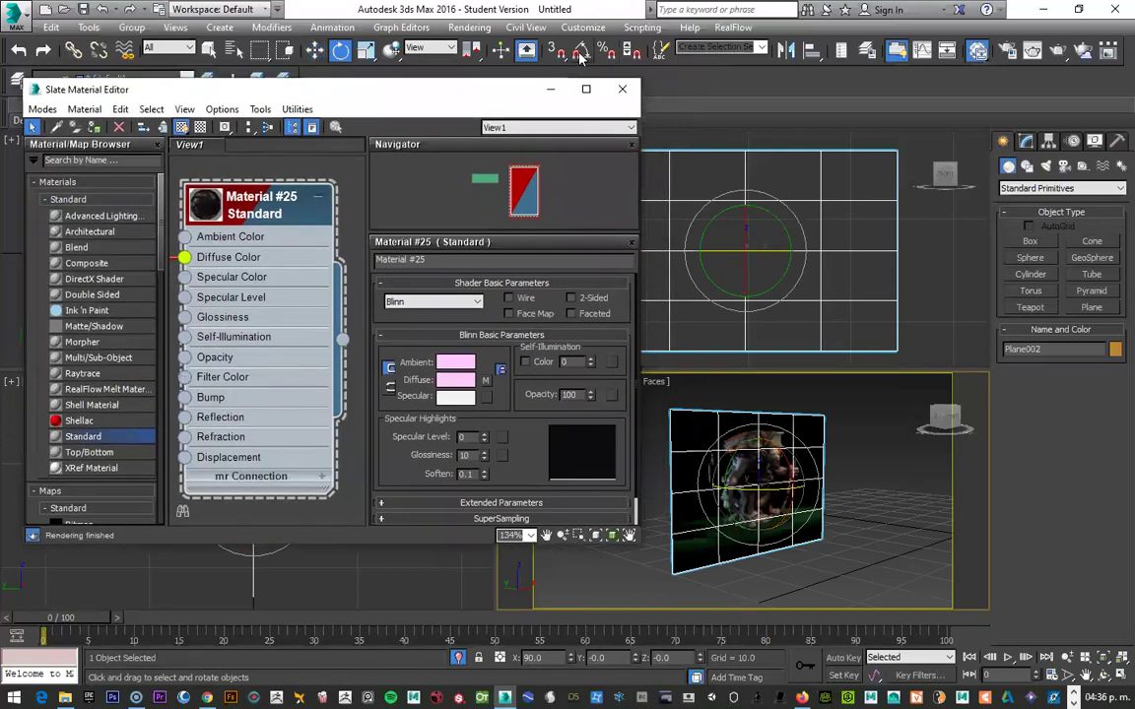
click(582, 54)
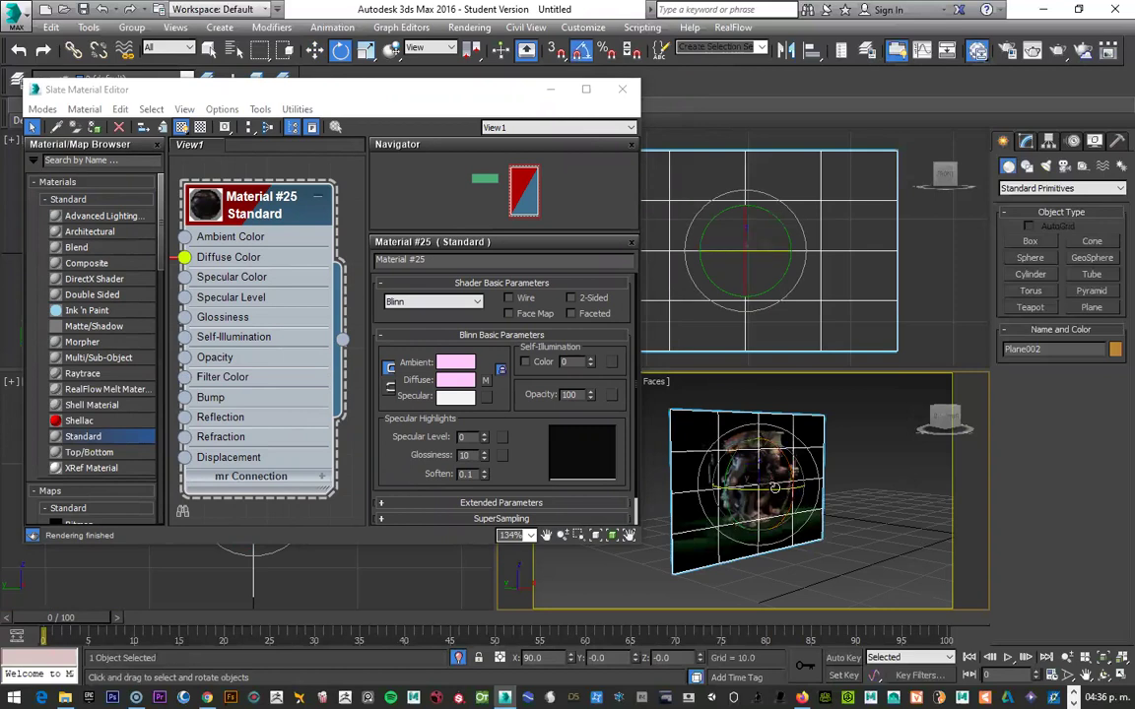
mouse_move(778, 492)
mouse_down()
mouse_move(628, 507)
mouse_move(640, 512)
mouse_up()
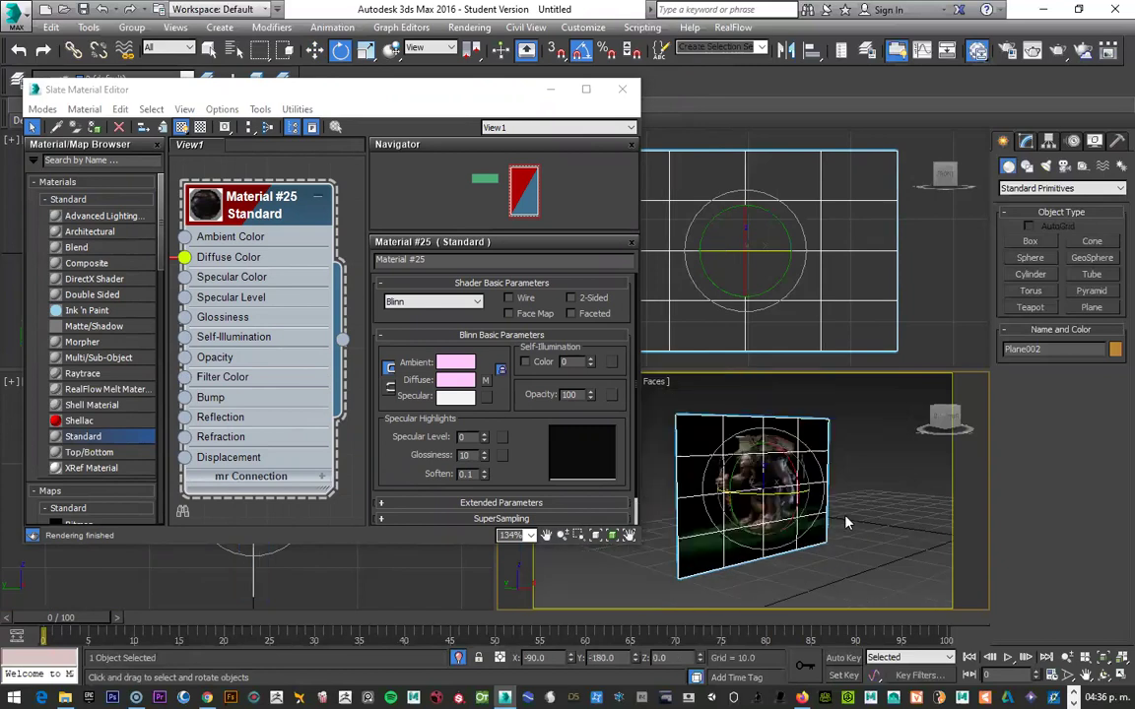
Step: Test-render the textured plane, re-rotating it toward the view between renders
key(shift+q)
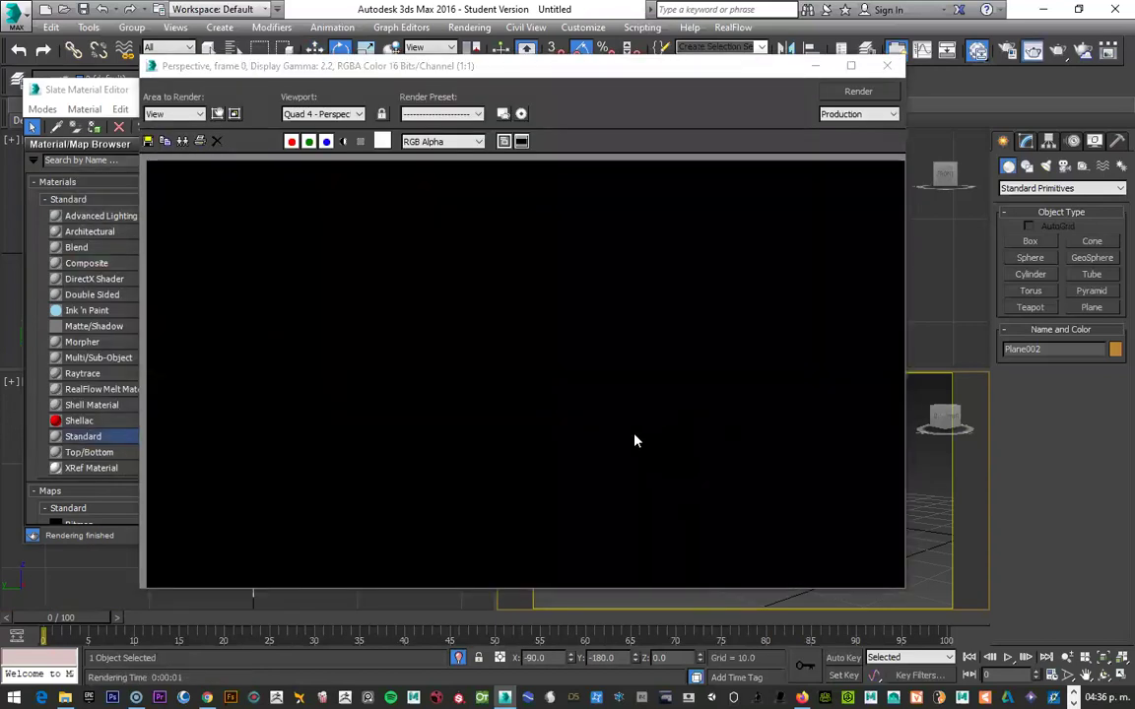
click(855, 92)
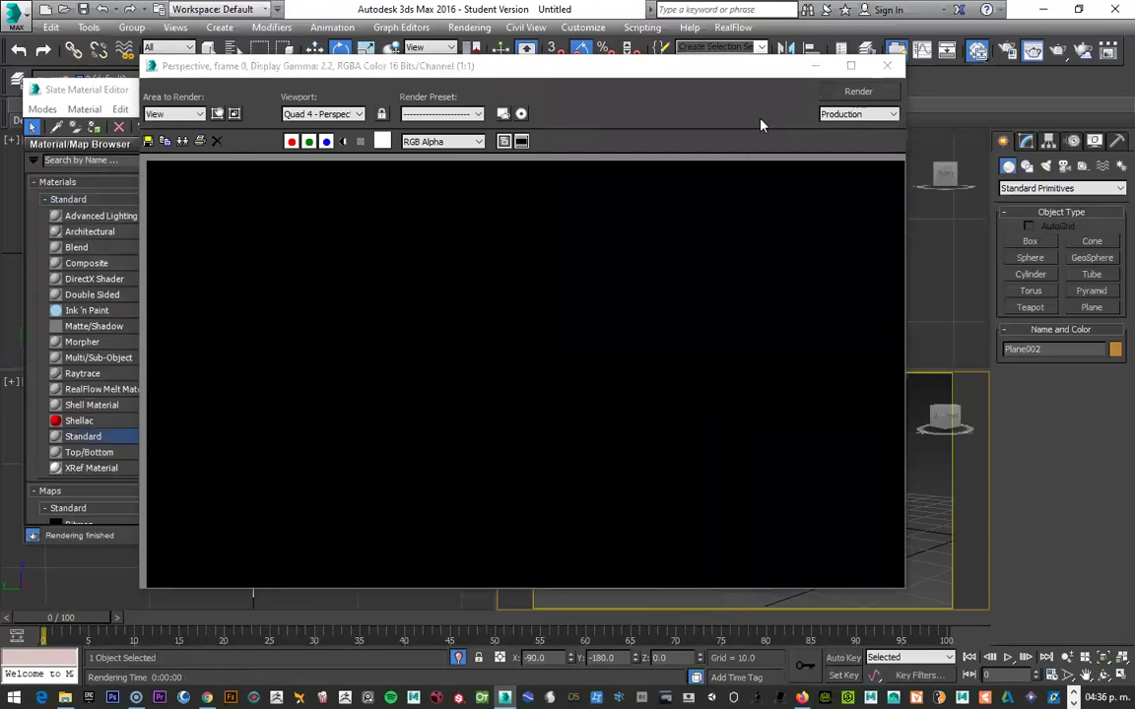
click(815, 65)
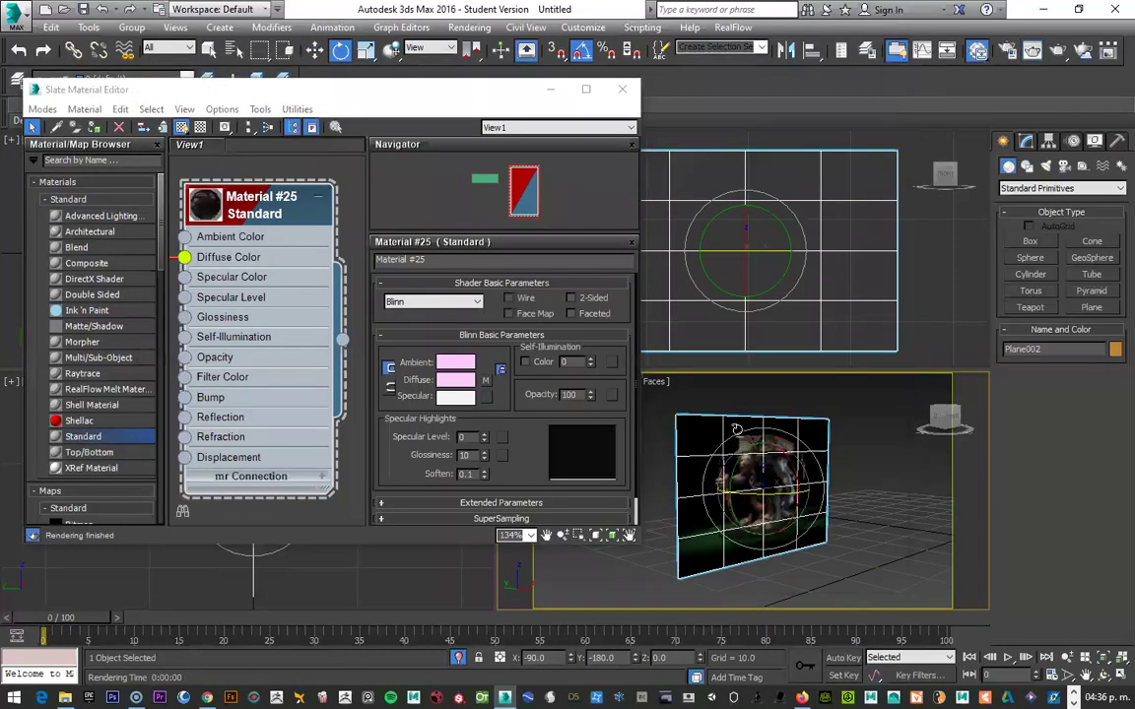
mouse_move(671, 444)
mouse_down()
mouse_move(818, 495)
mouse_move(803, 498)
mouse_up()
key(shift+q)
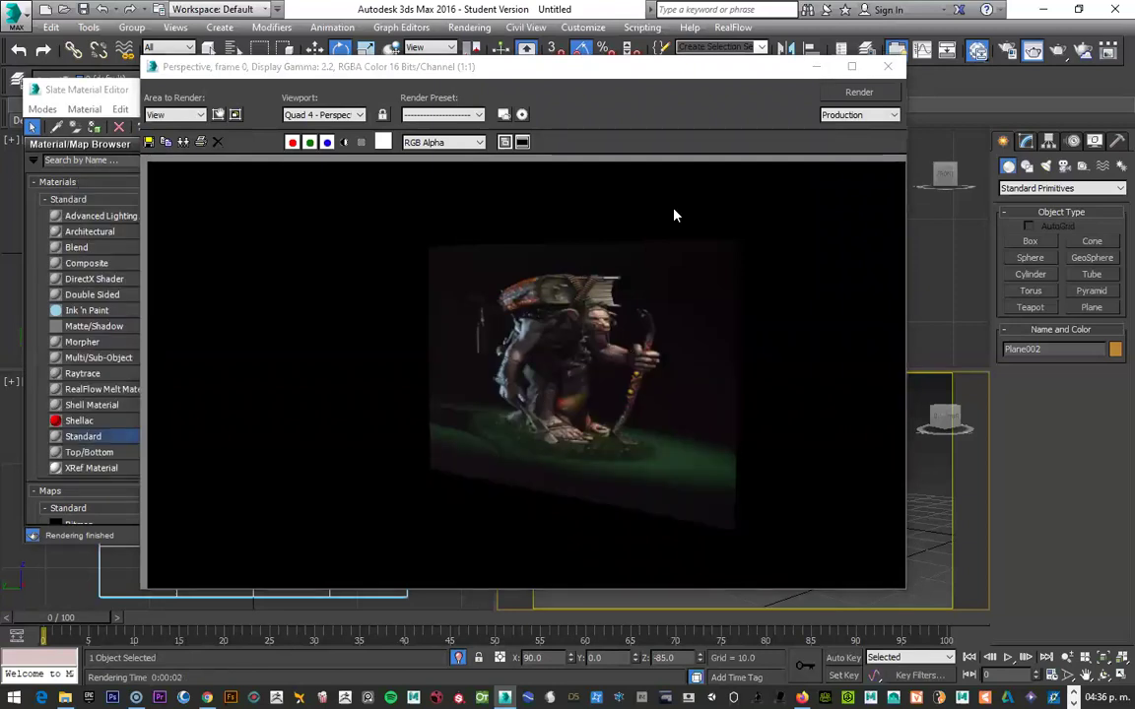
click(887, 67)
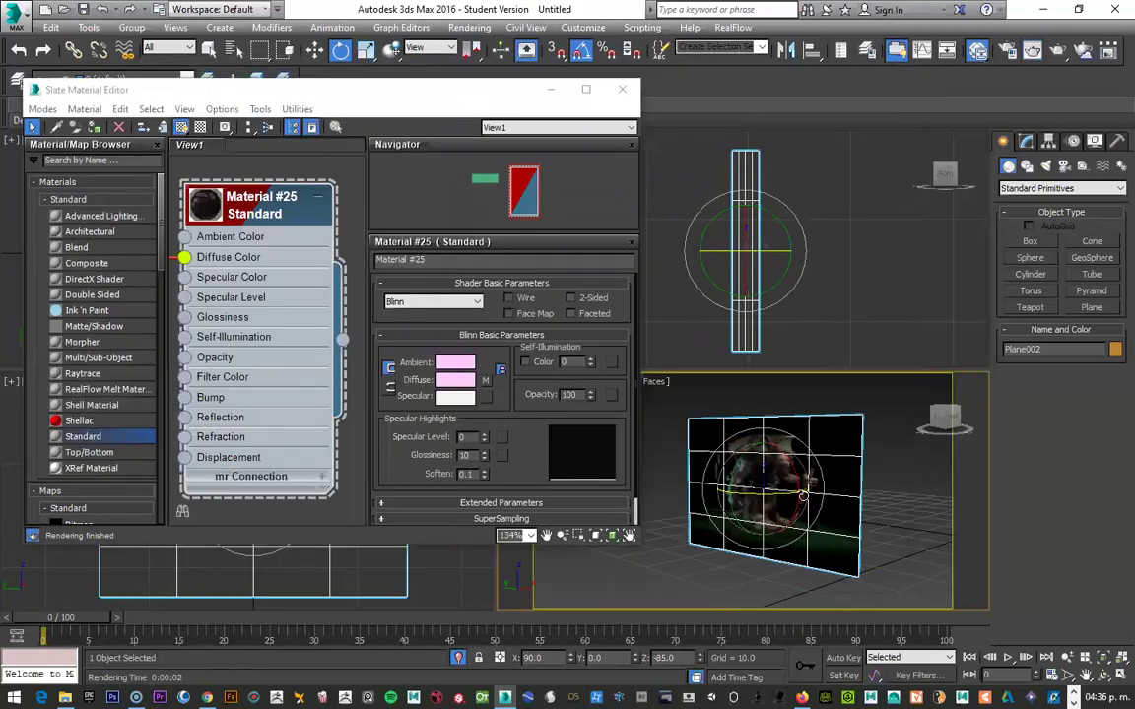
drag(797, 491, 767, 529)
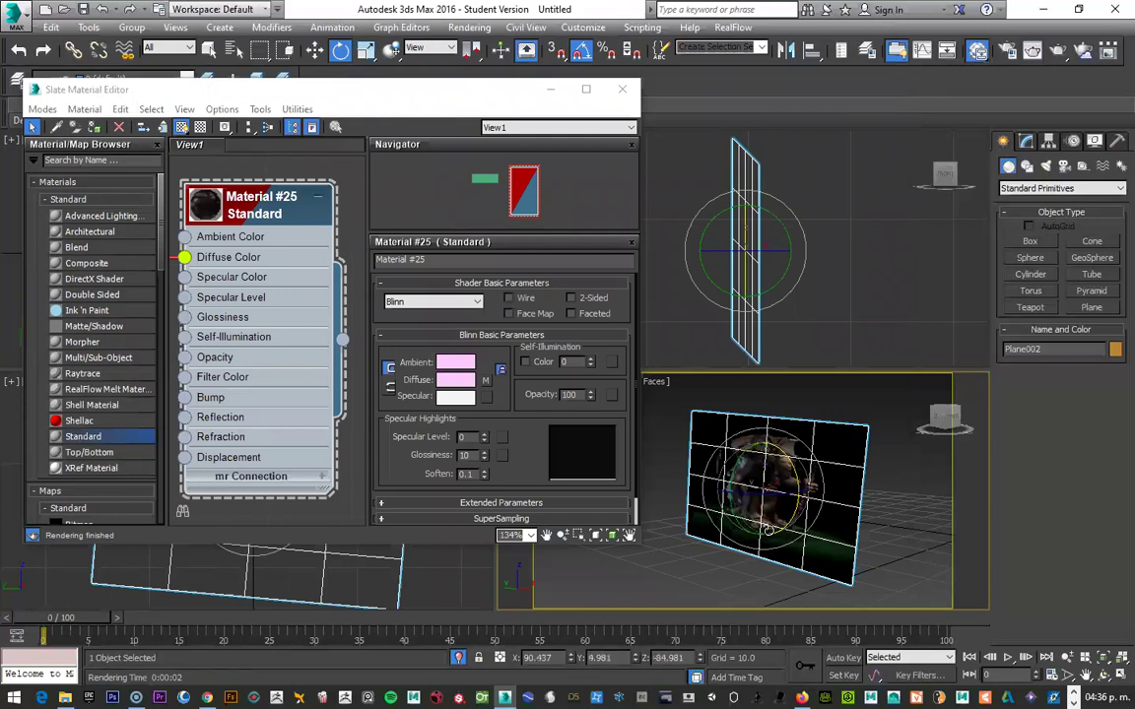
mouse_move(767, 529)
mouse_down()
mouse_move(703, 501)
mouse_move(647, 501)
mouse_up()
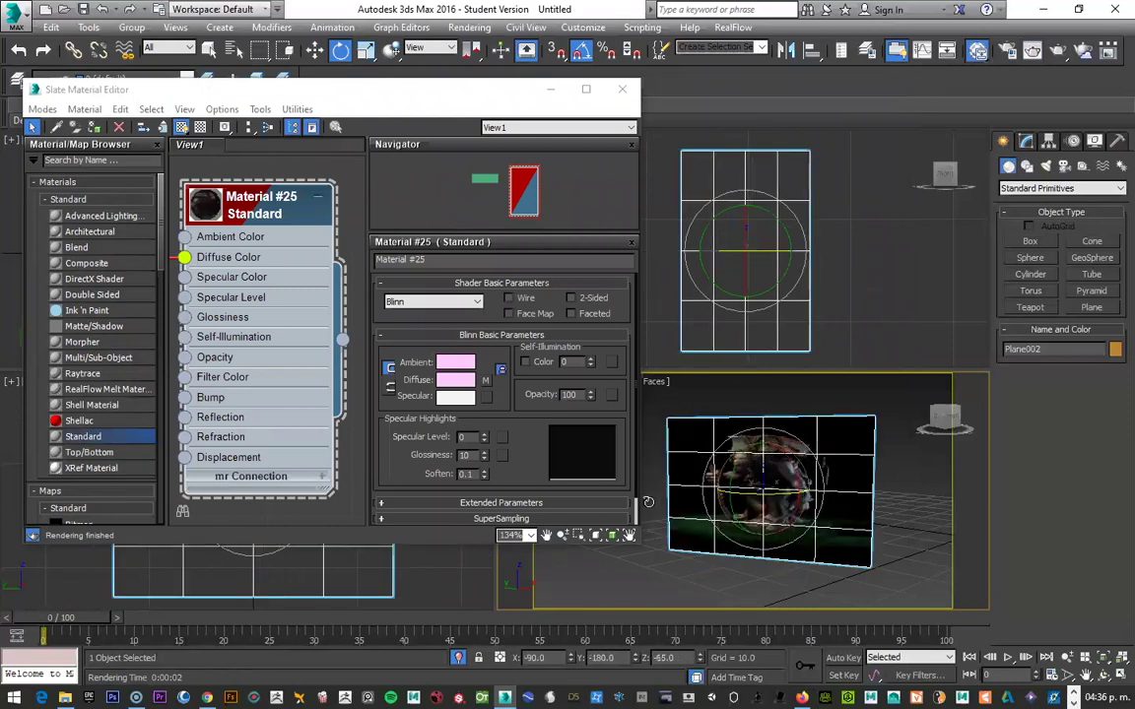
key(shift+q)
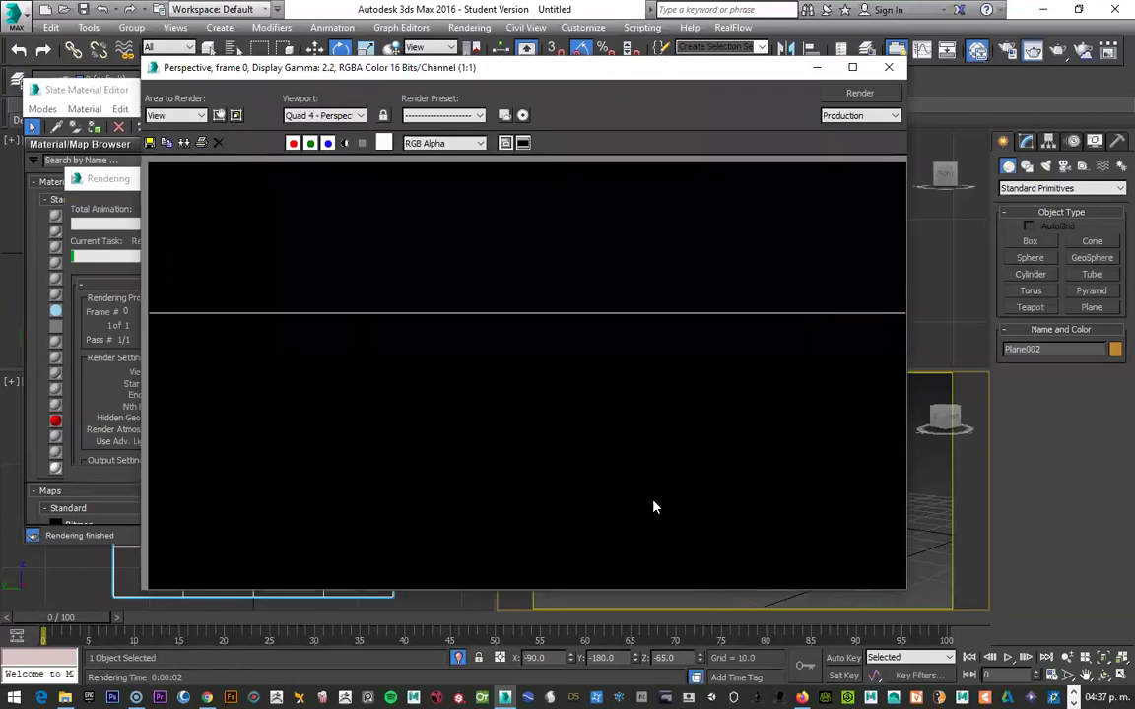
Step: Enable 2-Sided on Material #25 and render to check it
click(888, 69)
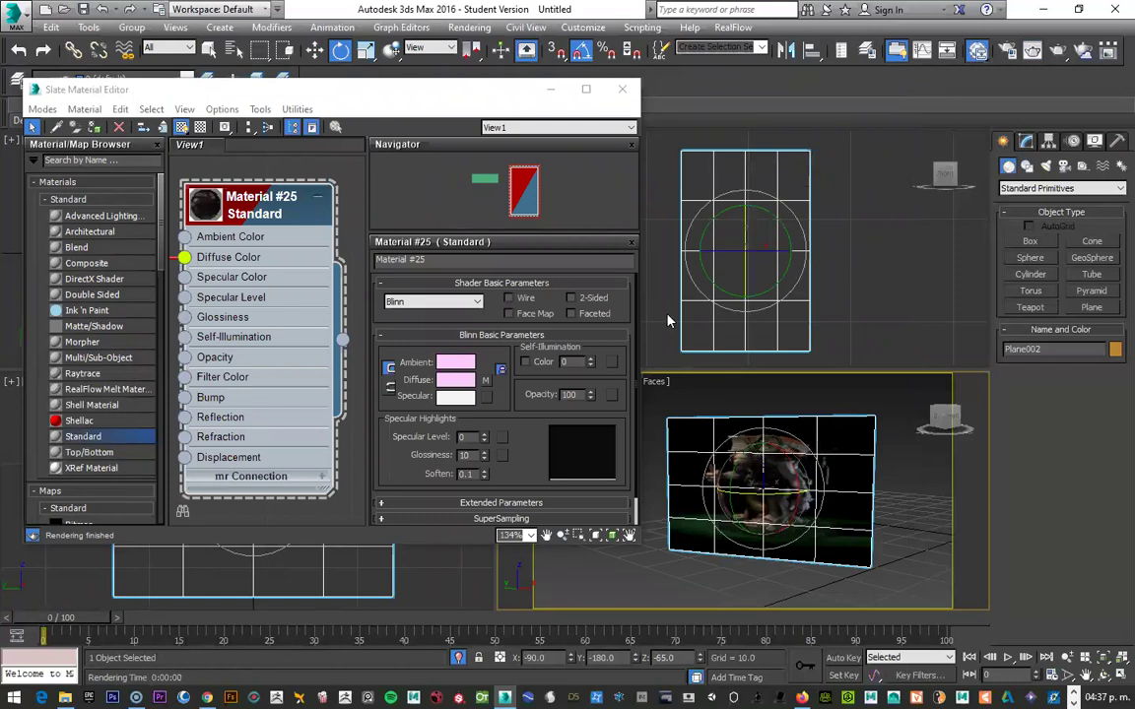
click(571, 298)
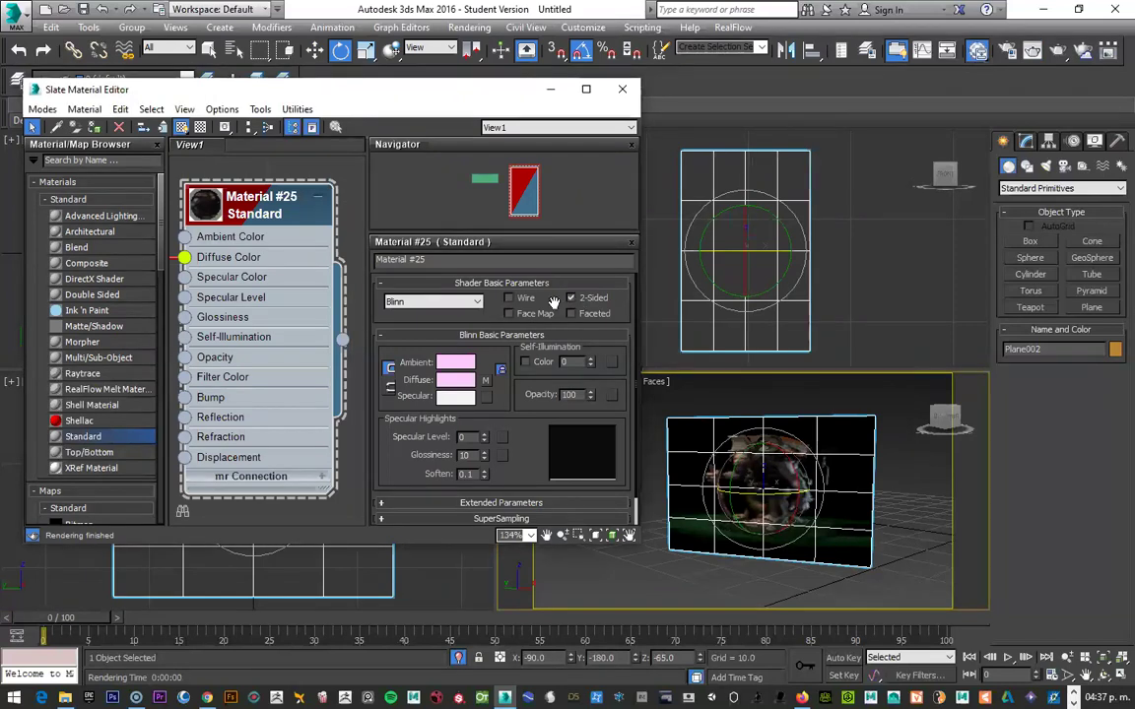
key(shift+q)
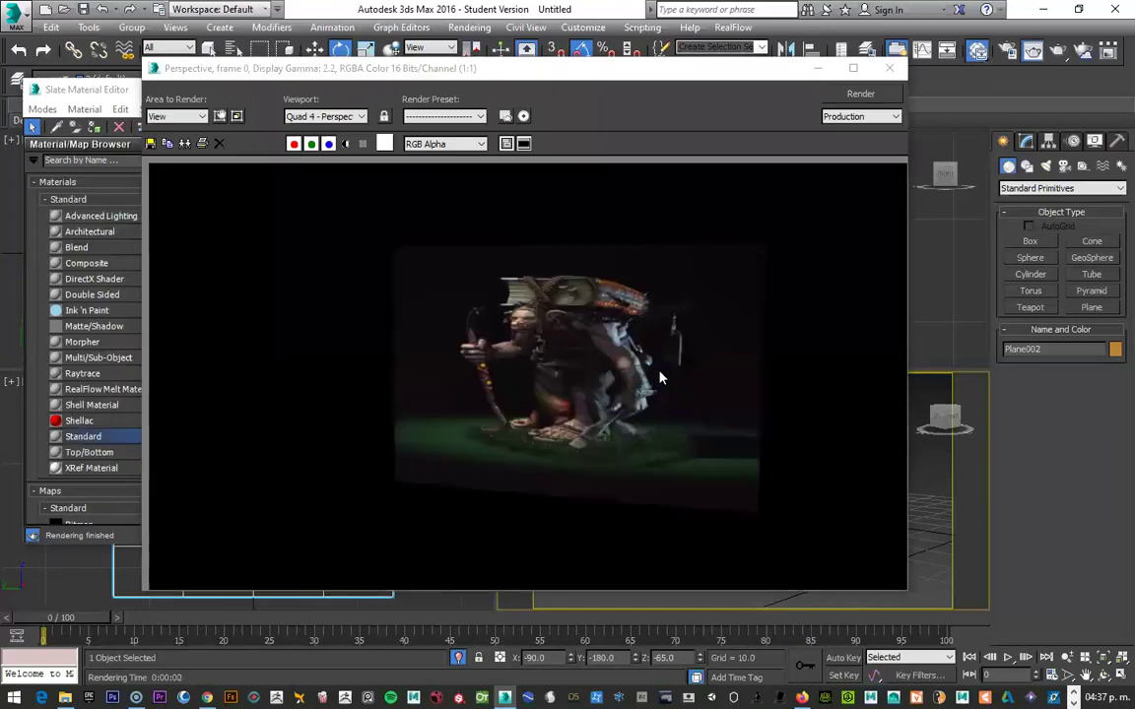
Step: Spin the plane about Z, render, then rotate it to X 90, Z -25
click(889, 68)
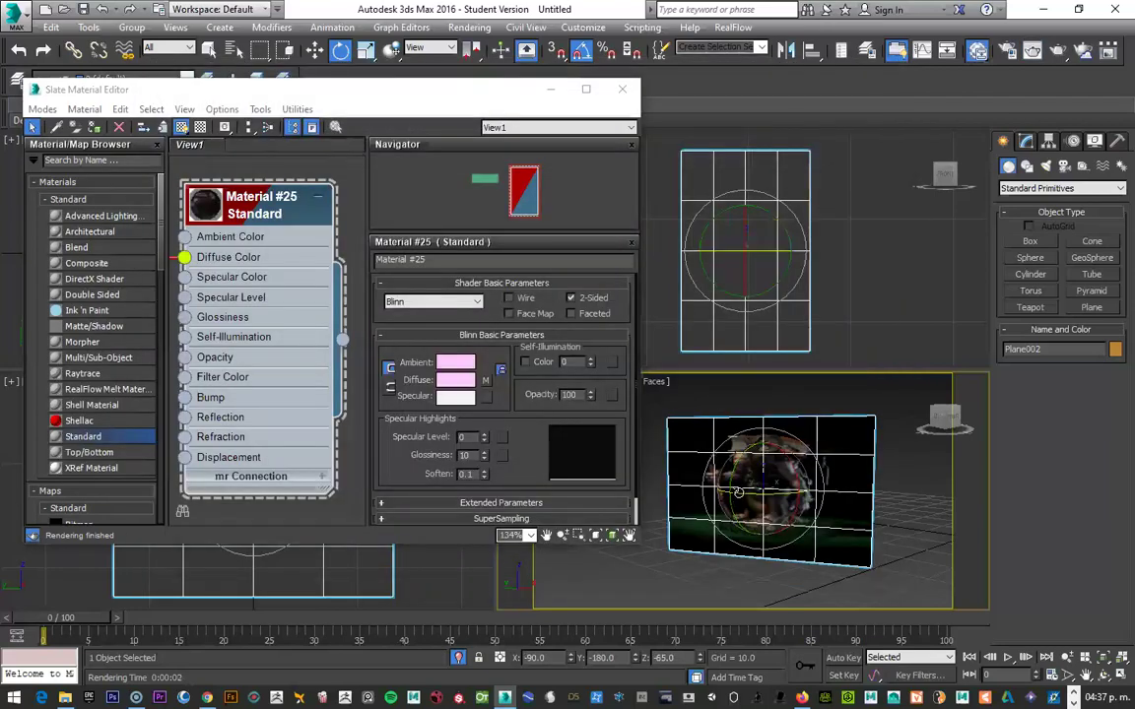
drag(666, 444, 840, 519)
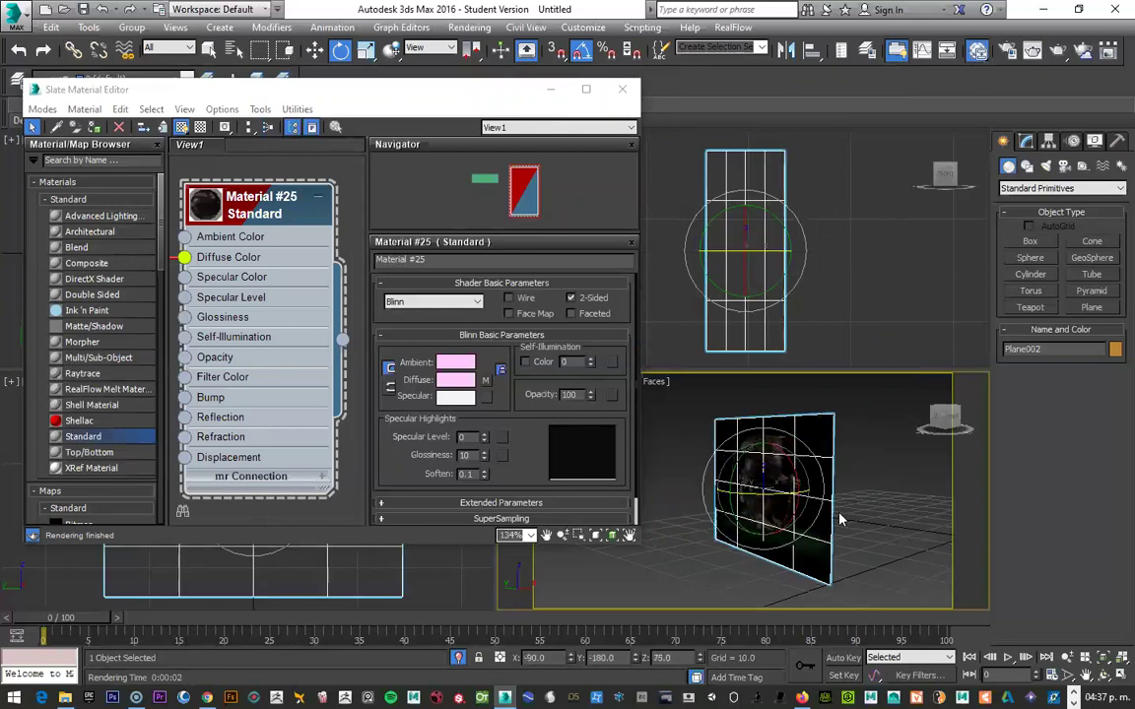
key(shift+q)
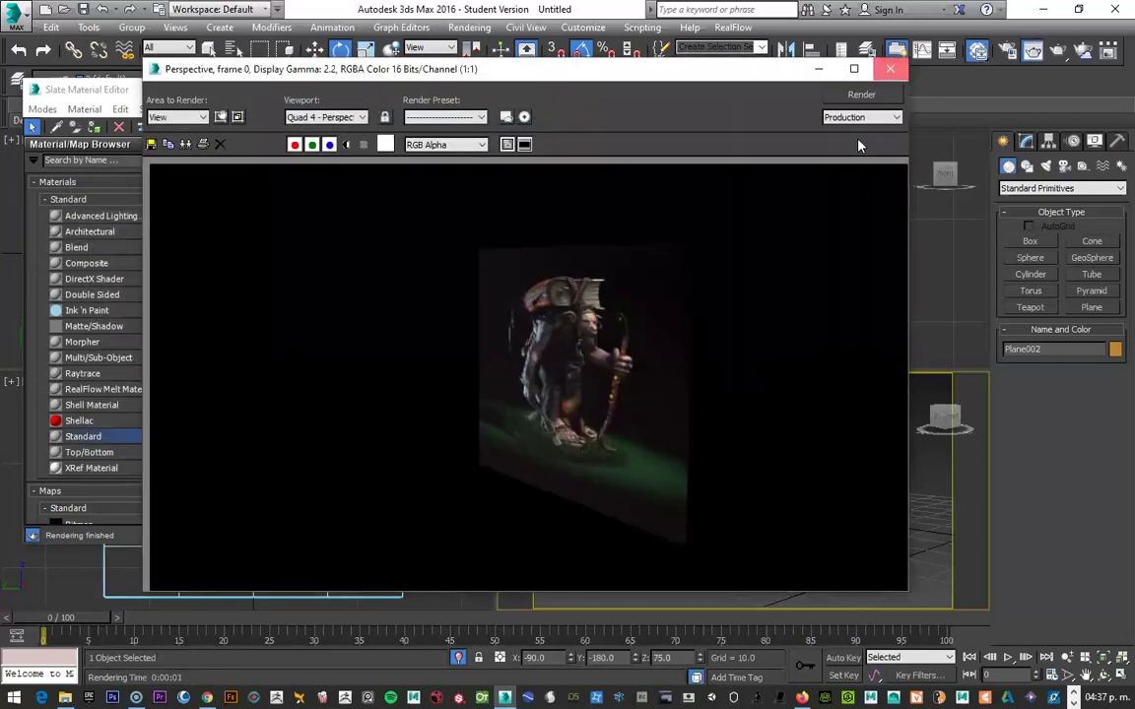
click(889, 68)
drag(704, 445, 837, 485)
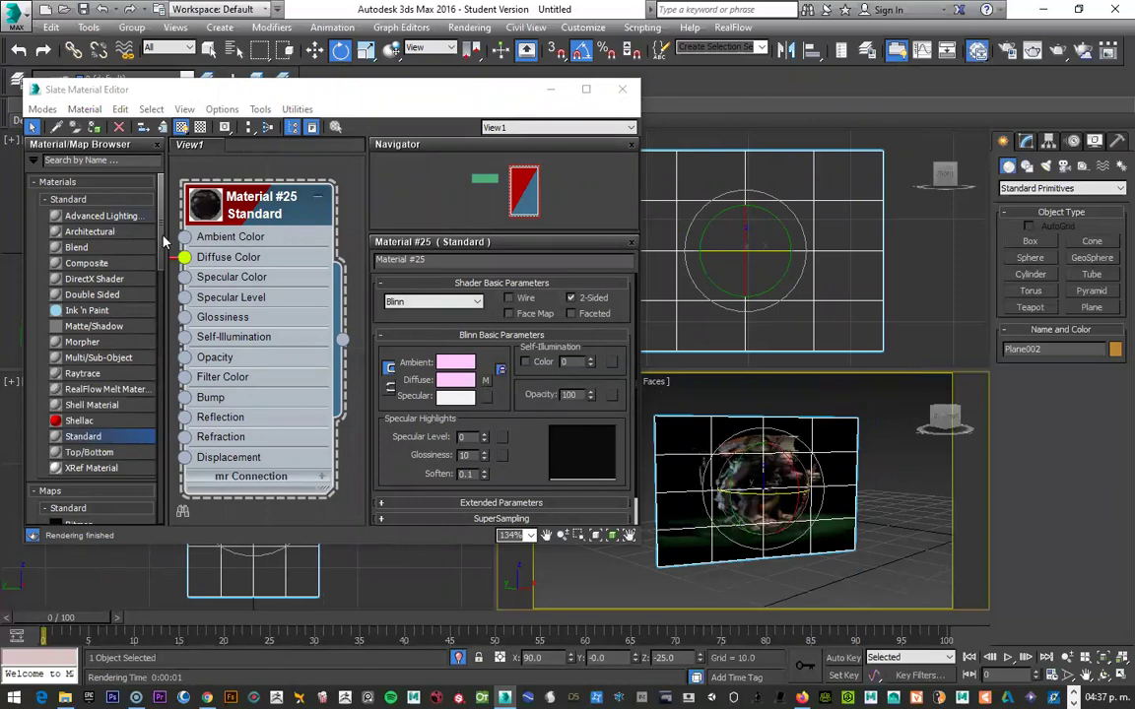
Step: Drag a new Standard material, Material #26, into View1 and open its parameters
scroll(234, 259, down, 3)
scroll(233, 260, down, 3)
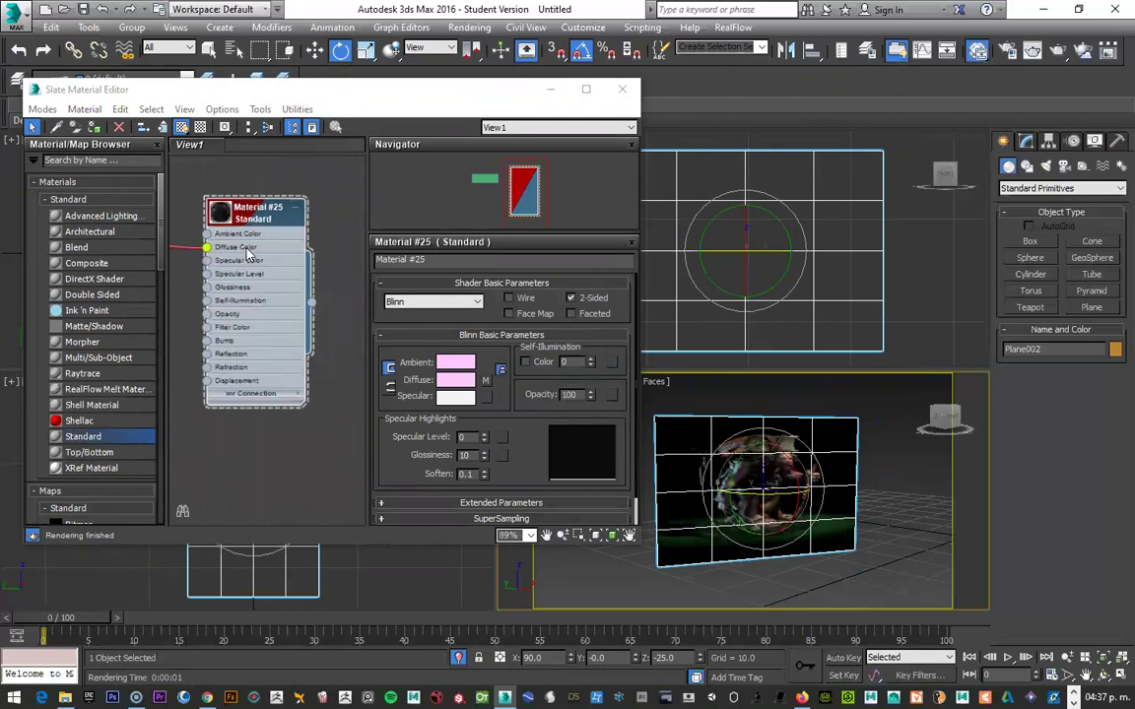
scroll(233, 262, down, 2)
scroll(231, 264, down, 2)
scroll(229, 268, down, 1)
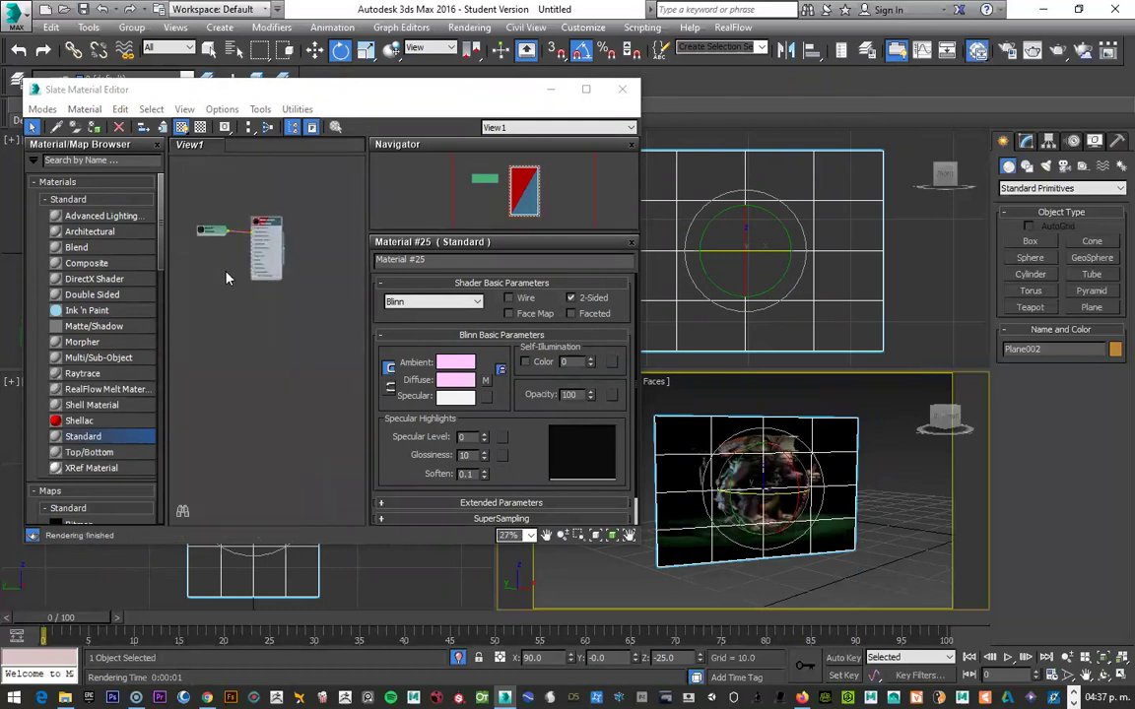
drag(95, 440, 114, 431)
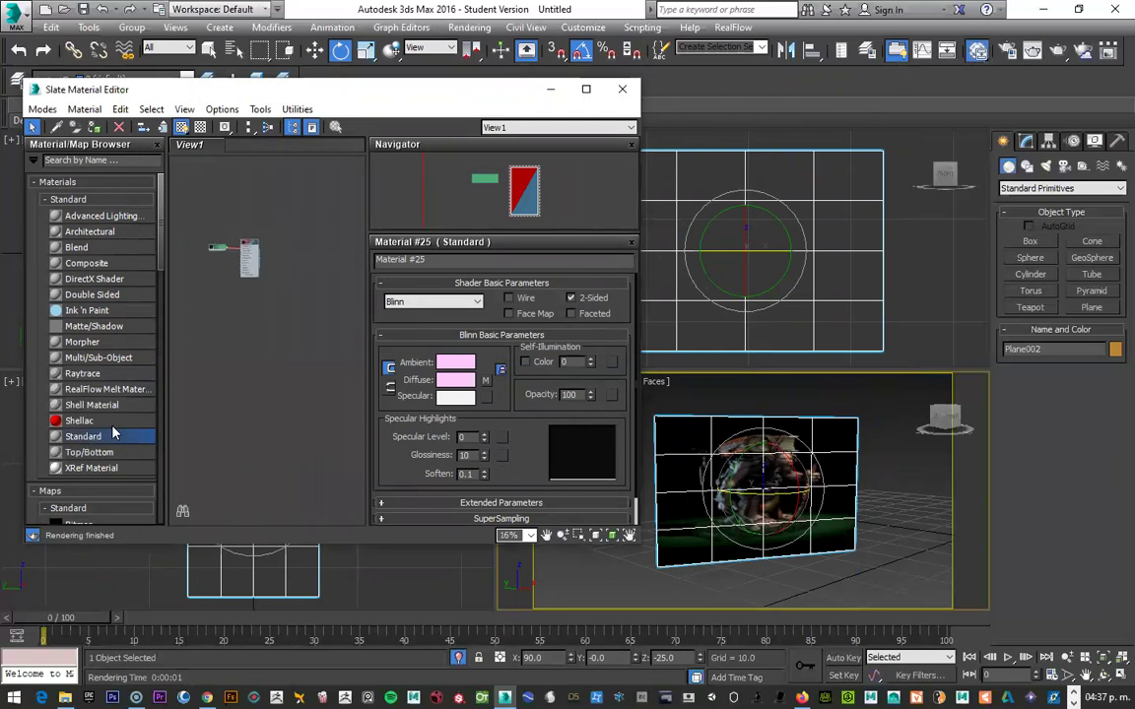
scroll(201, 383, up, 5)
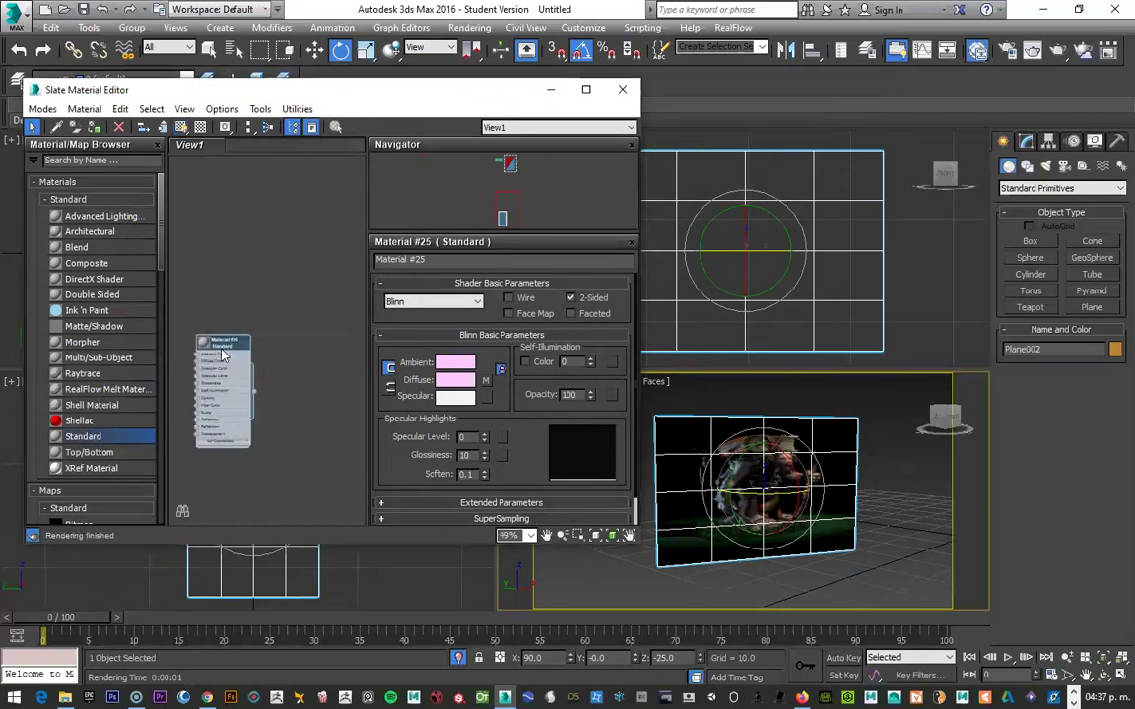
scroll(254, 293, up, 4)
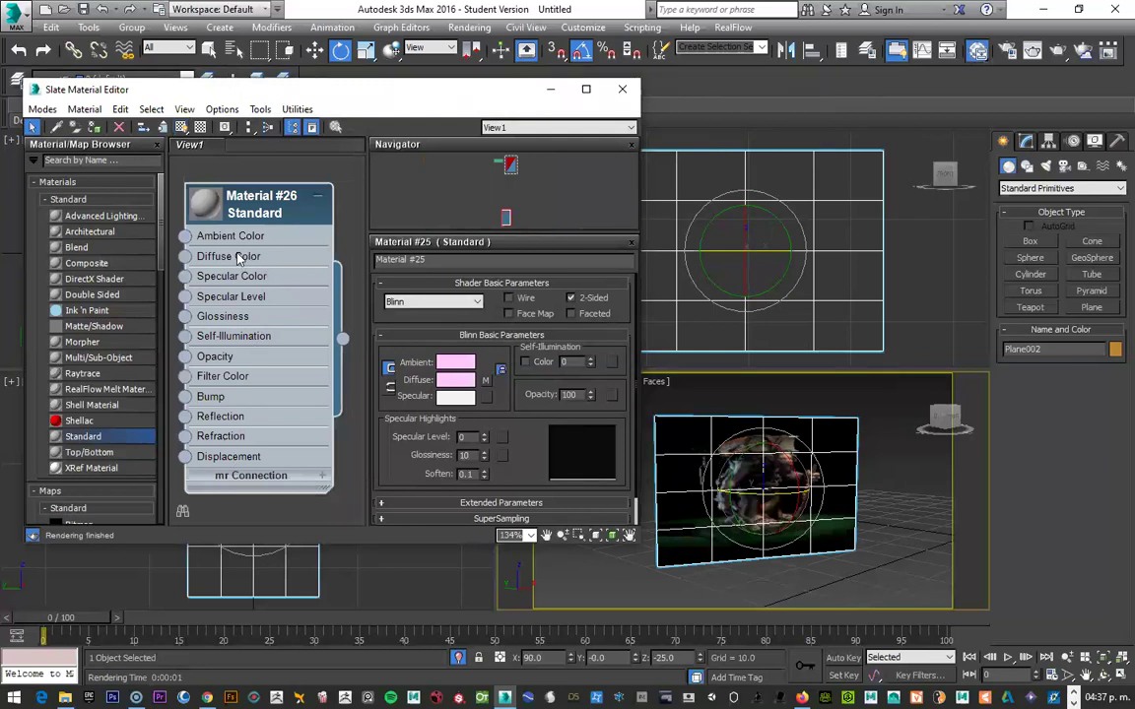
double_click(279, 283)
double_click(417, 258)
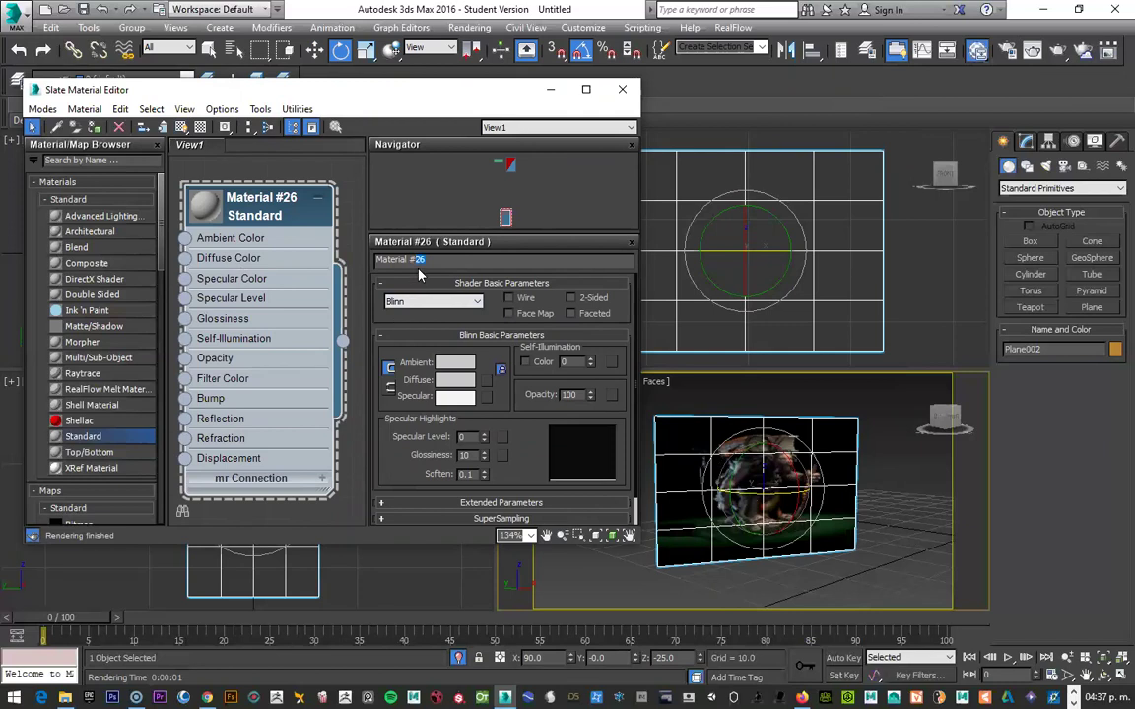
click(43, 109)
click(57, 131)
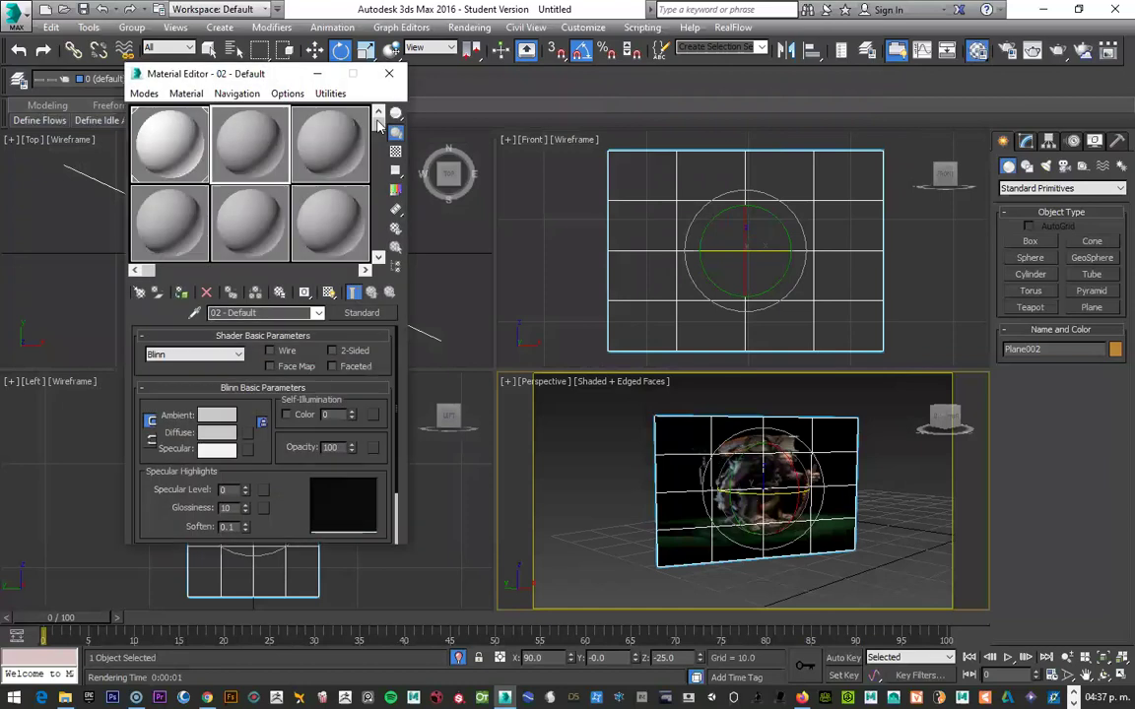
scroll(339, 210, down, 3)
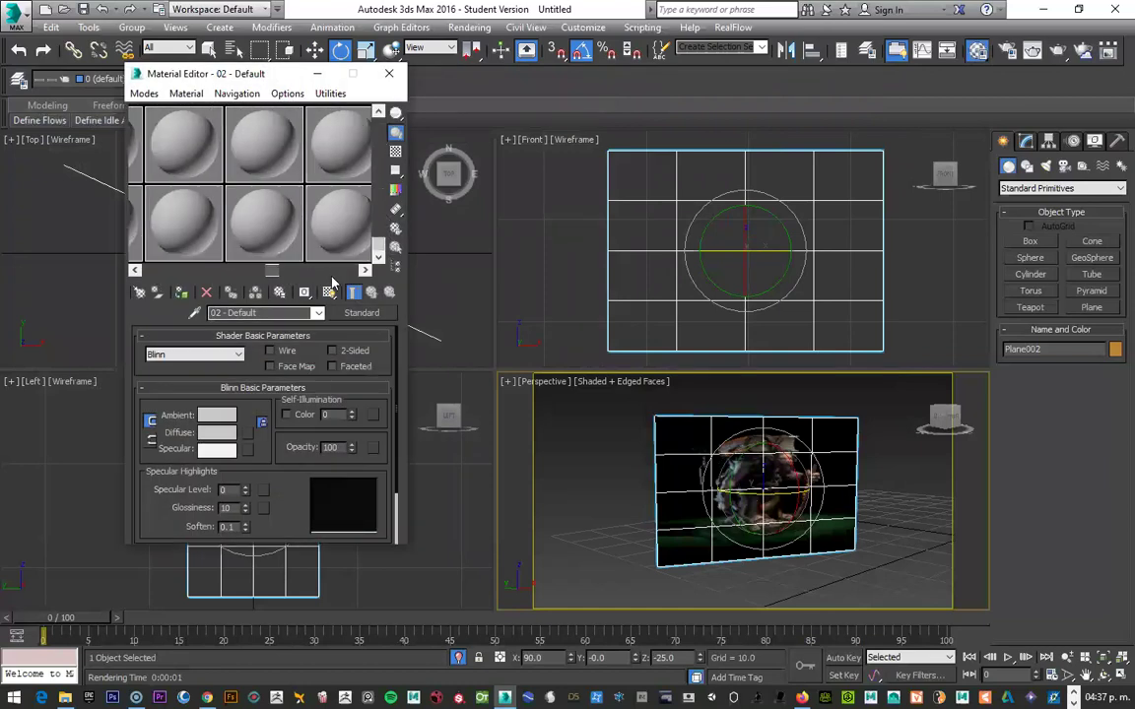
click(317, 237)
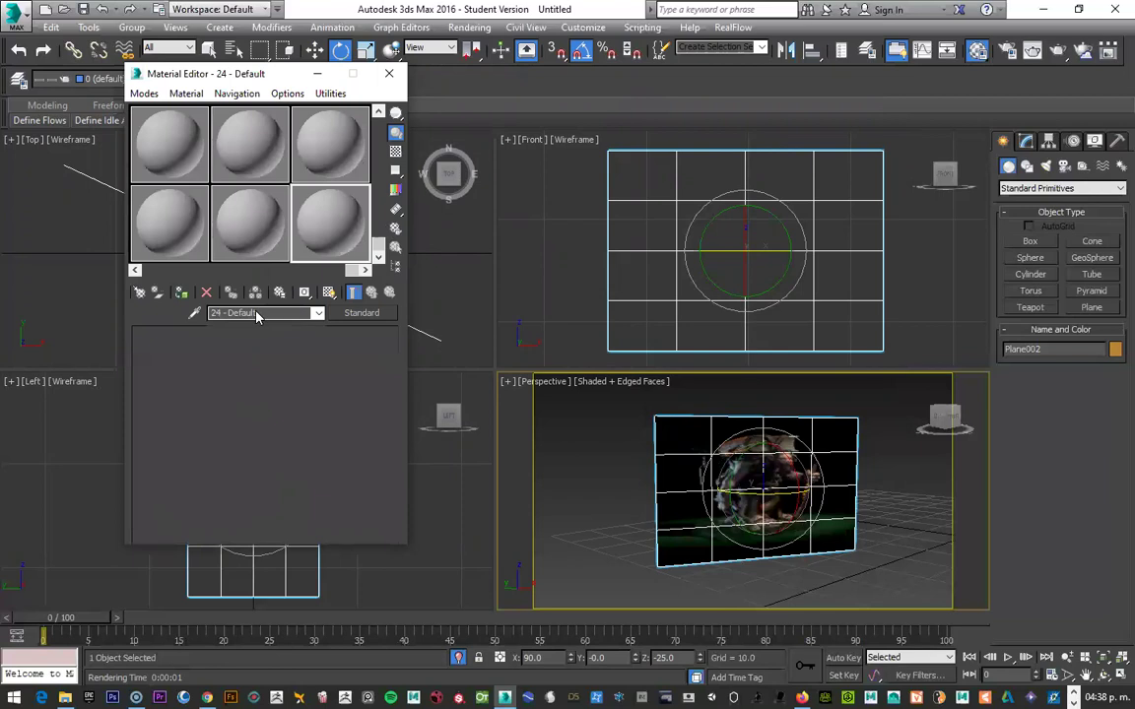
click(144, 94)
click(196, 135)
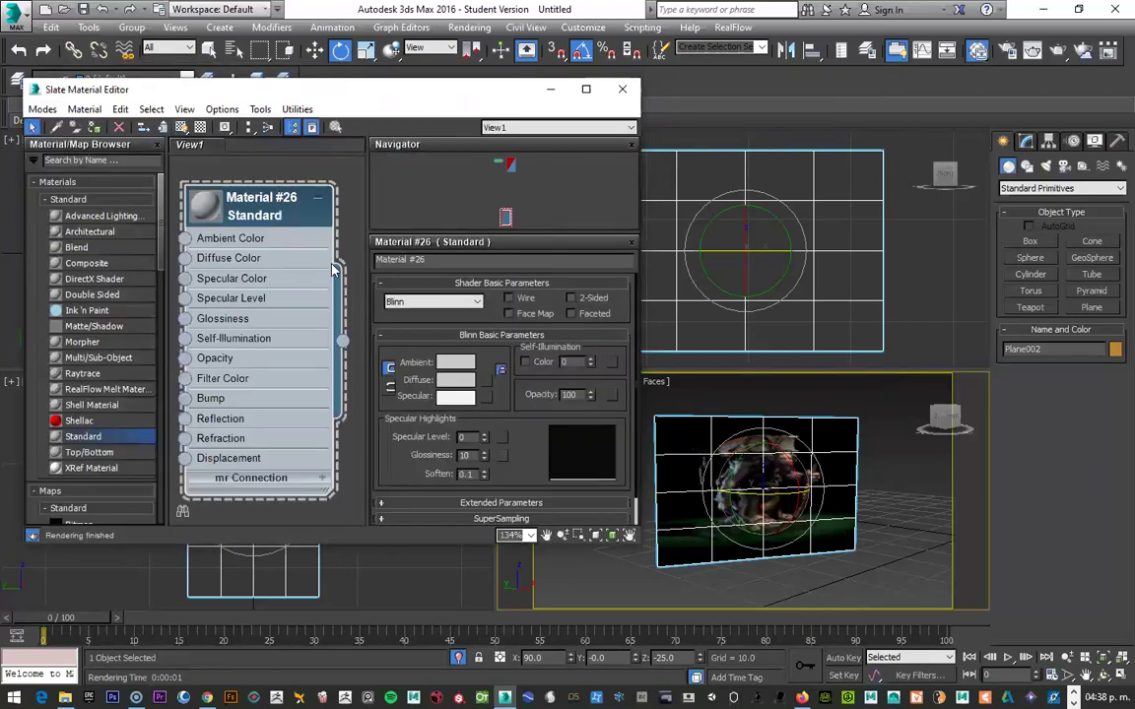
Step: Frame the Material #26 node and show Material #25's parameters
scroll(319, 309, down, 10)
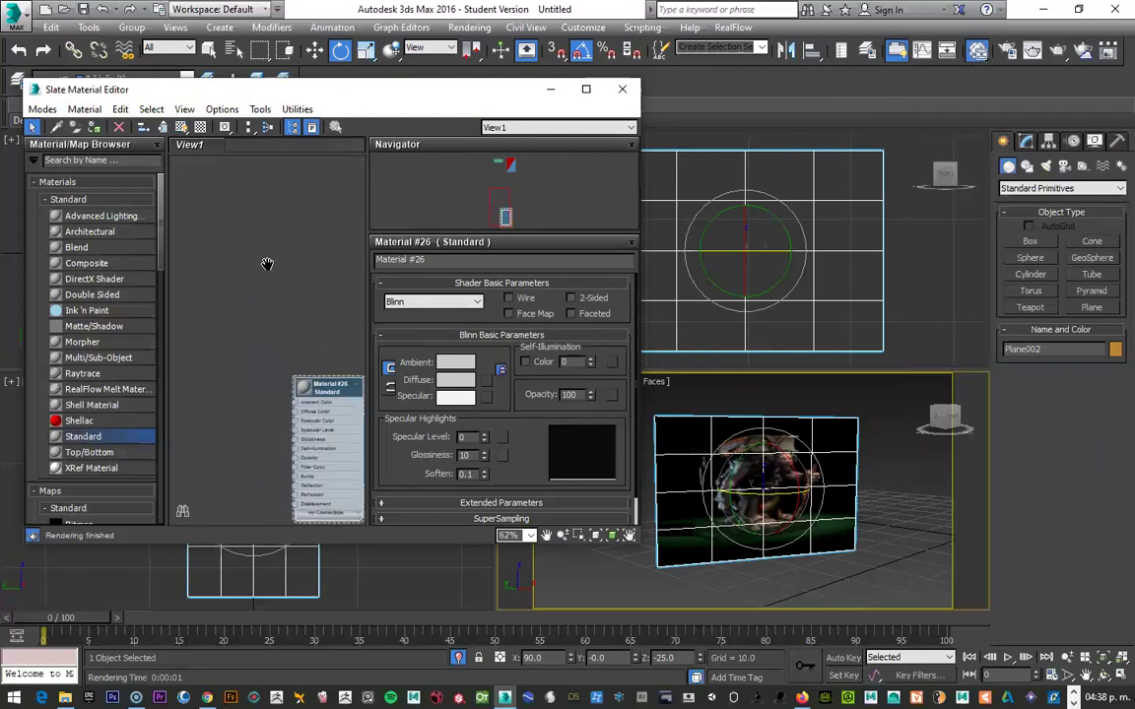
scroll(230, 228, up, 1)
scroll(236, 232, up, 1)
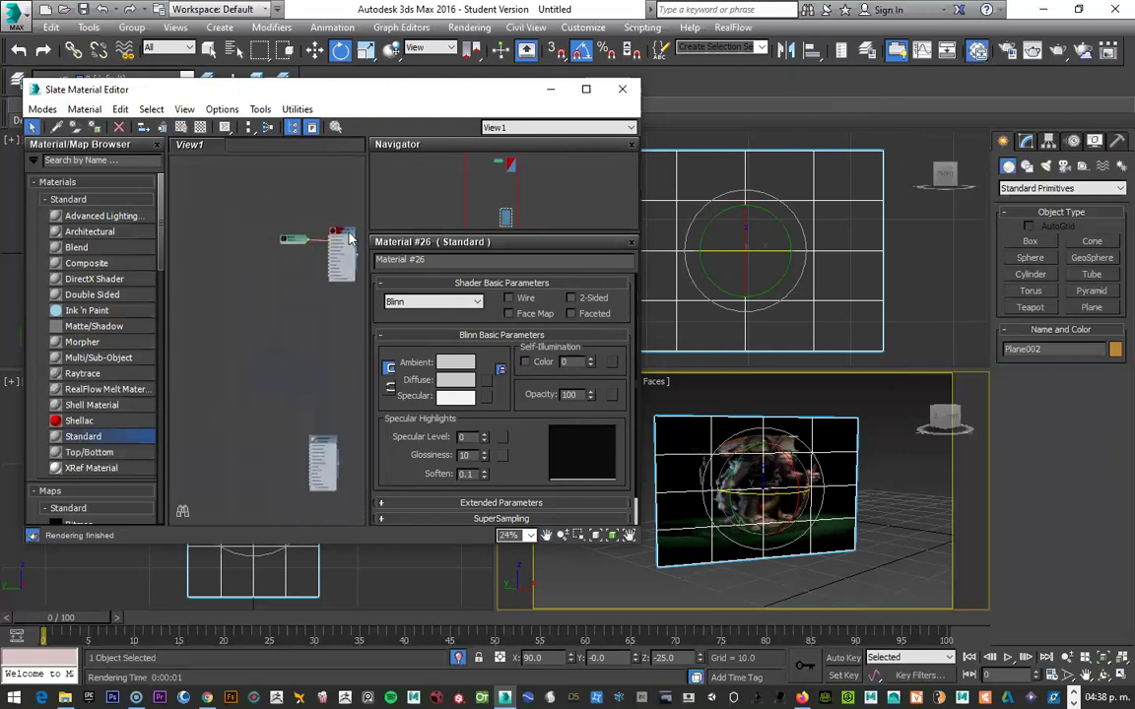
click(342, 237)
key(z)
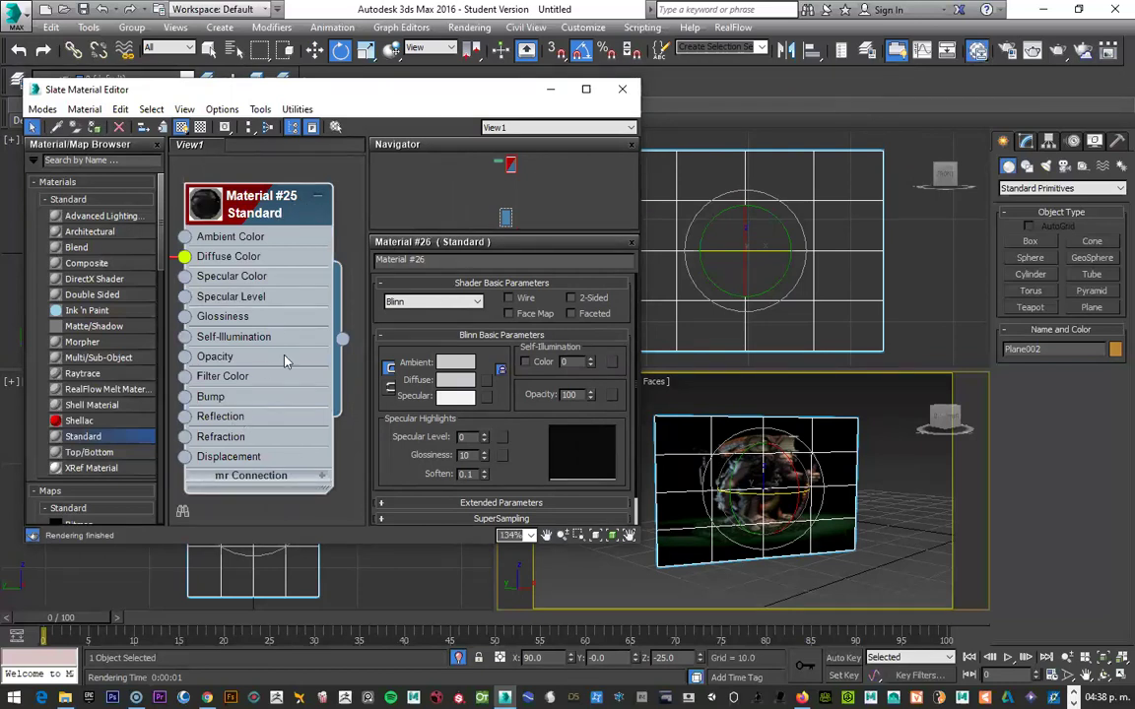
double_click(231, 262)
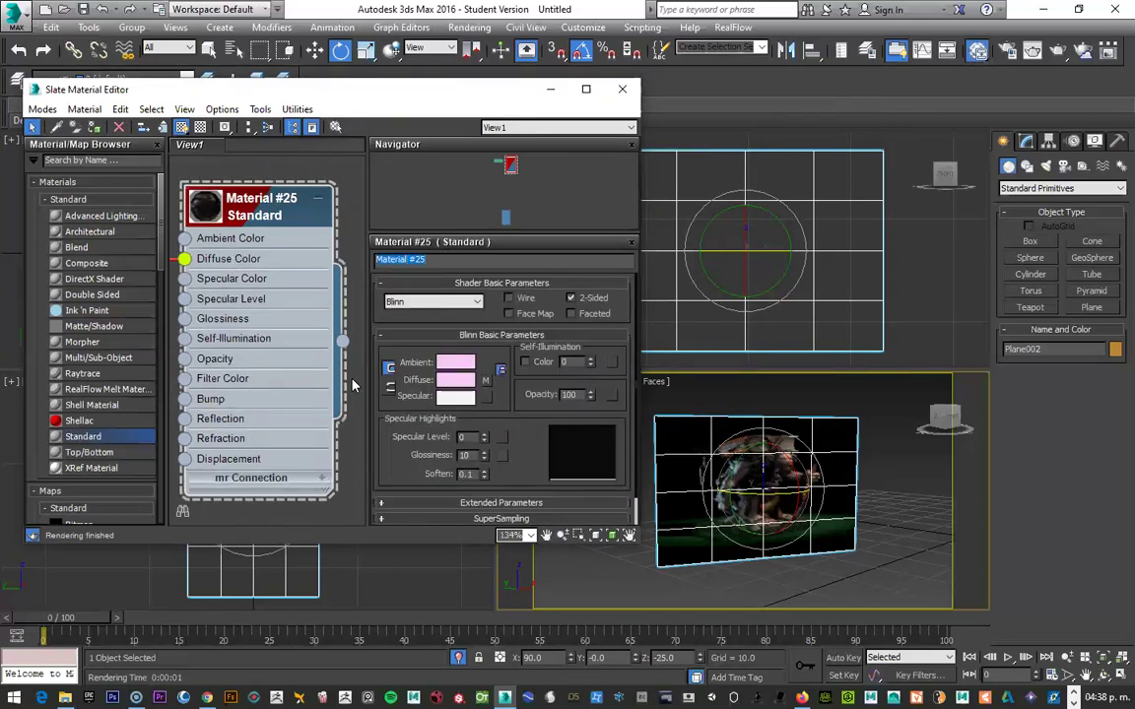
Step: Place Material #26 directly beneath Material #25 and frame both nodes
scroll(282, 396, down, 5)
scroll(271, 380, down, 4)
scroll(266, 355, down, 3)
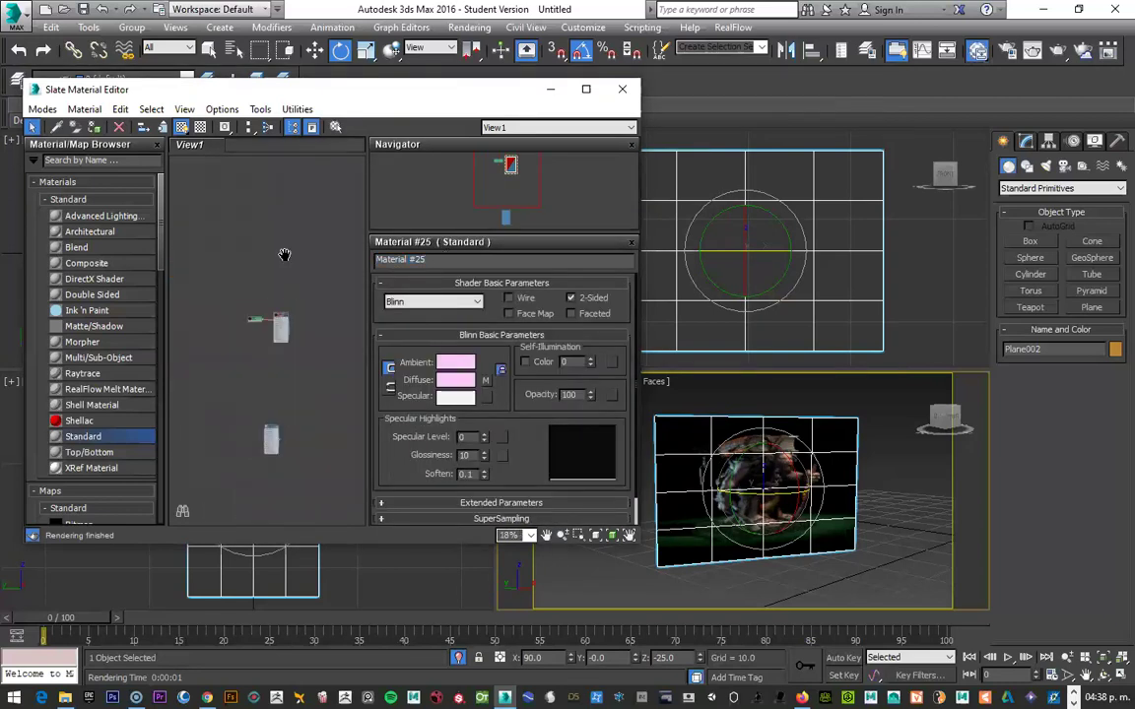
drag(279, 331, 281, 253)
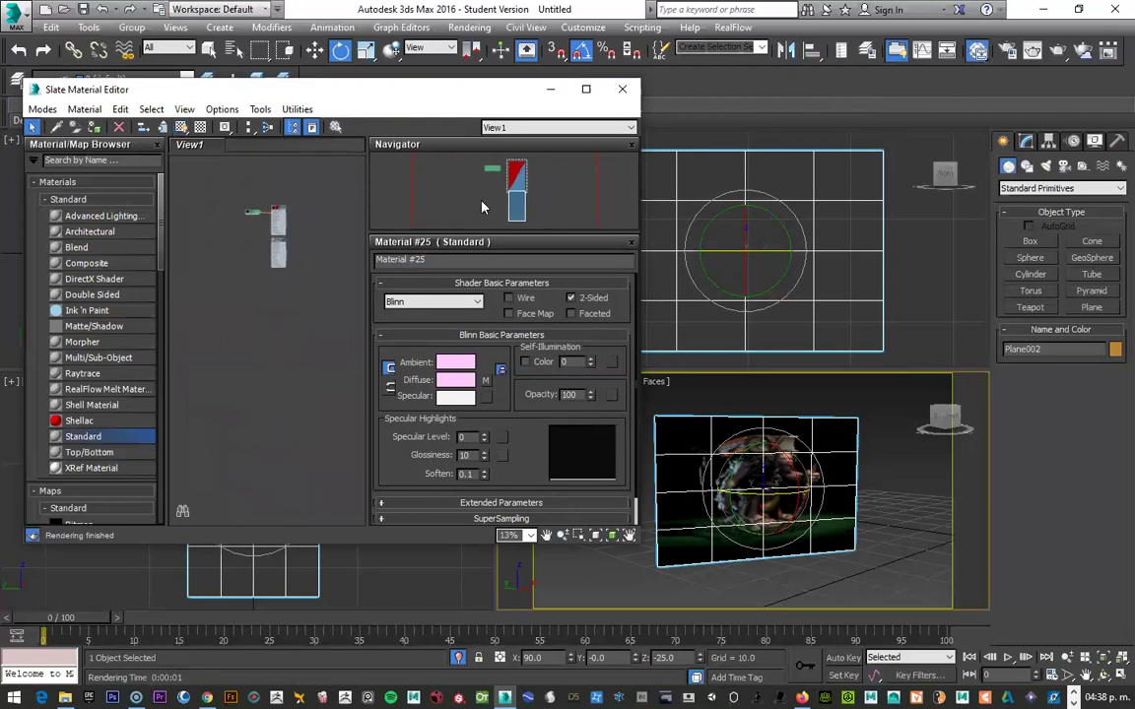
mouse_move(412, 195)
mouse_down()
mouse_move(426, 171)
mouse_move(497, 174)
mouse_up()
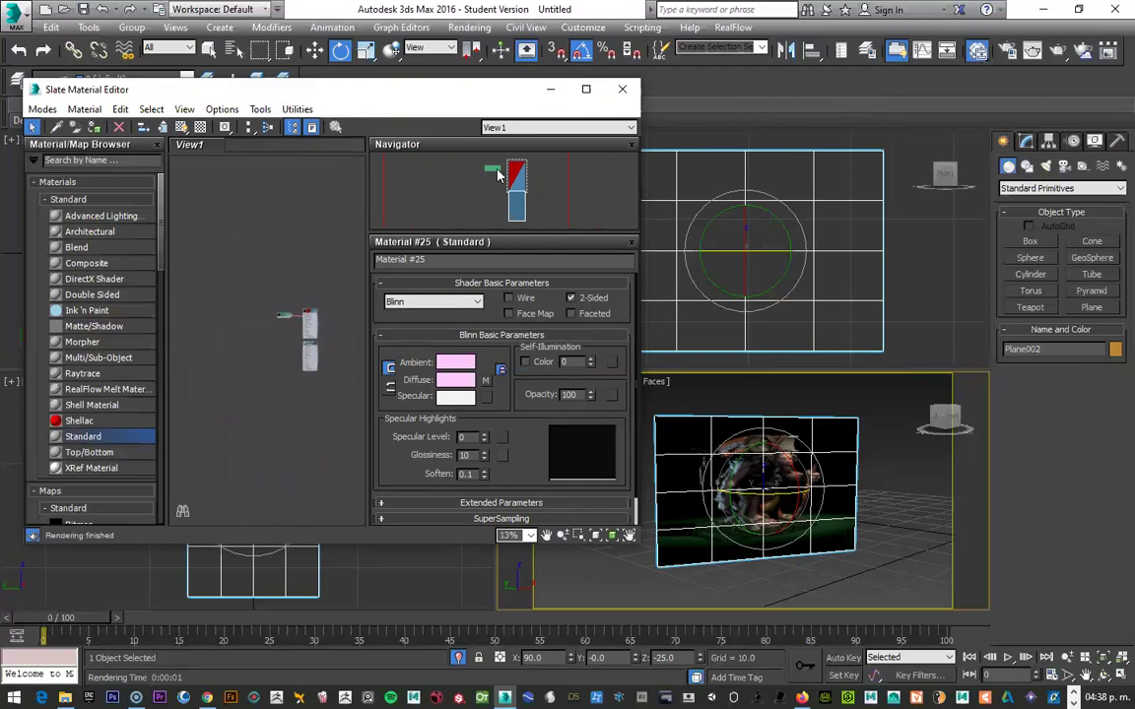
drag(274, 254, 325, 386)
key(z)
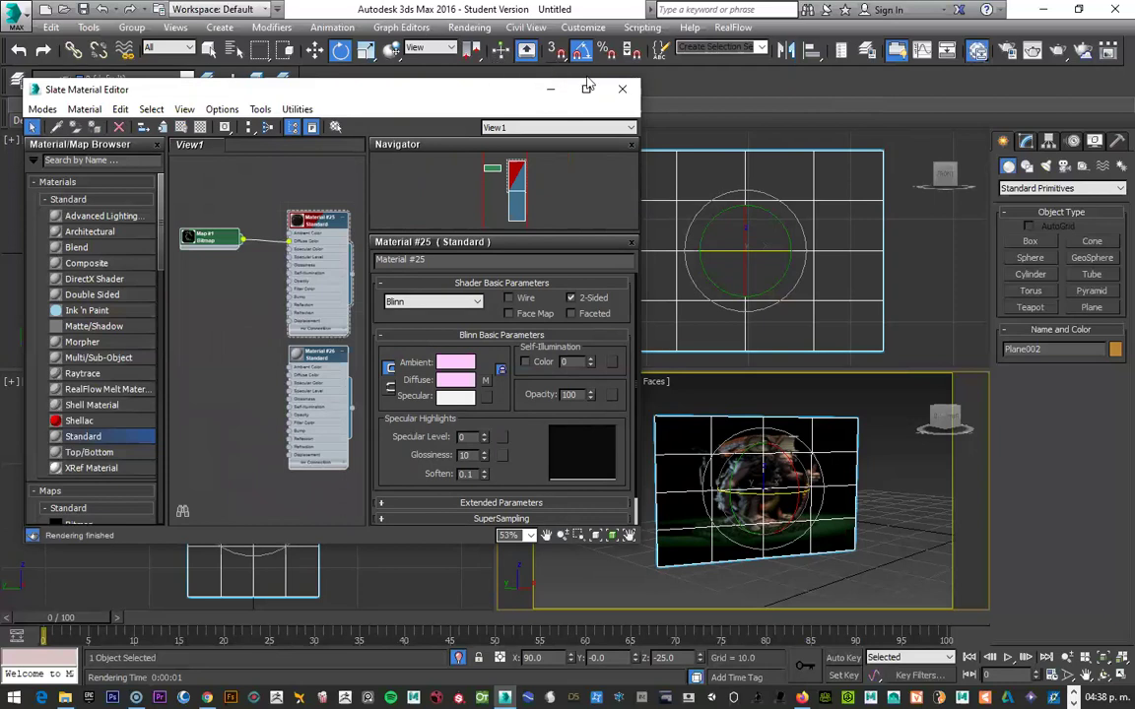
Step: Close the Slate editor, end isolation, and delete Plane002 and all other objects
click(621, 91)
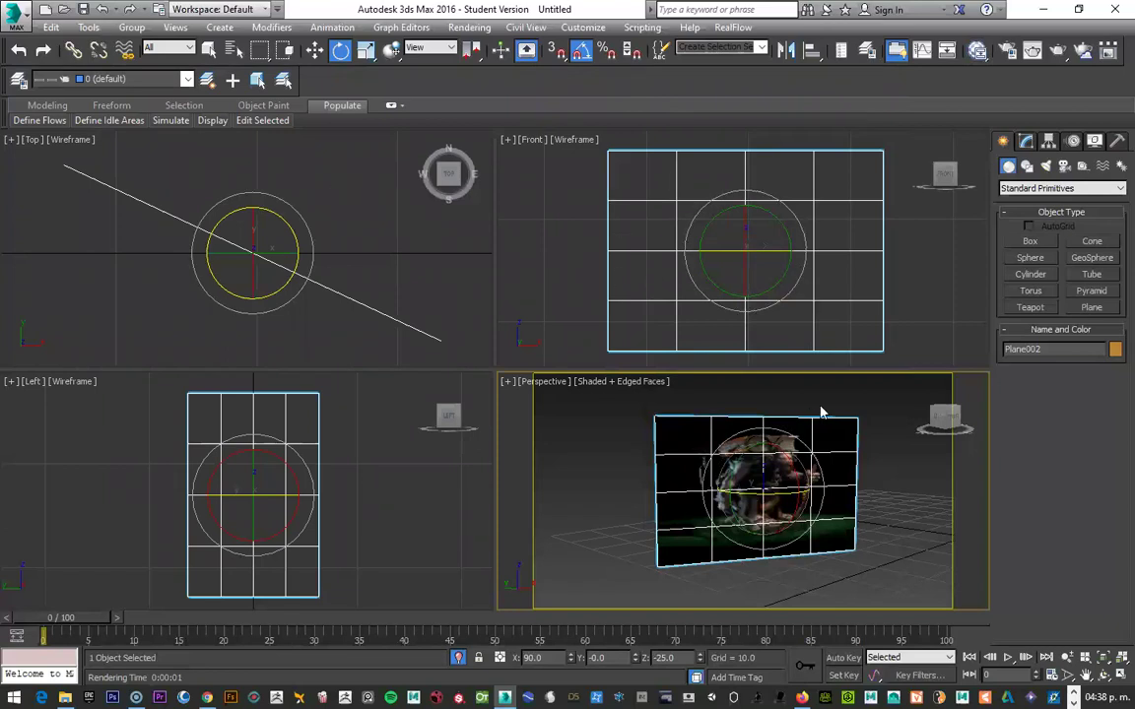
right_click(760, 440)
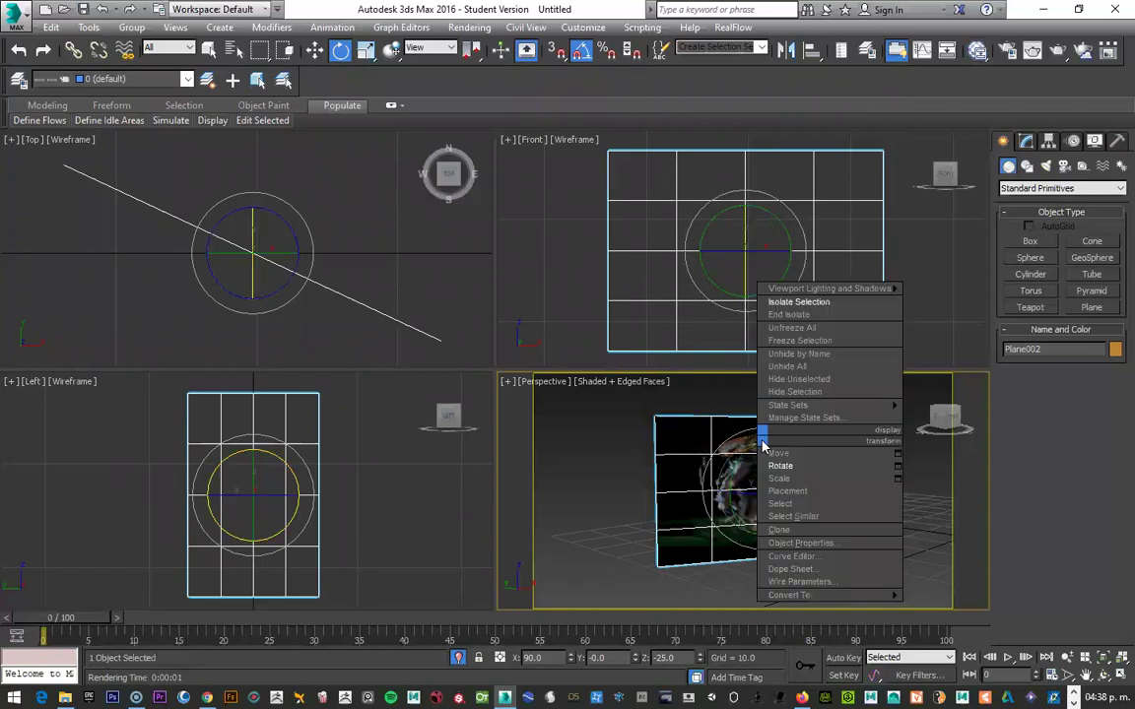
click(791, 315)
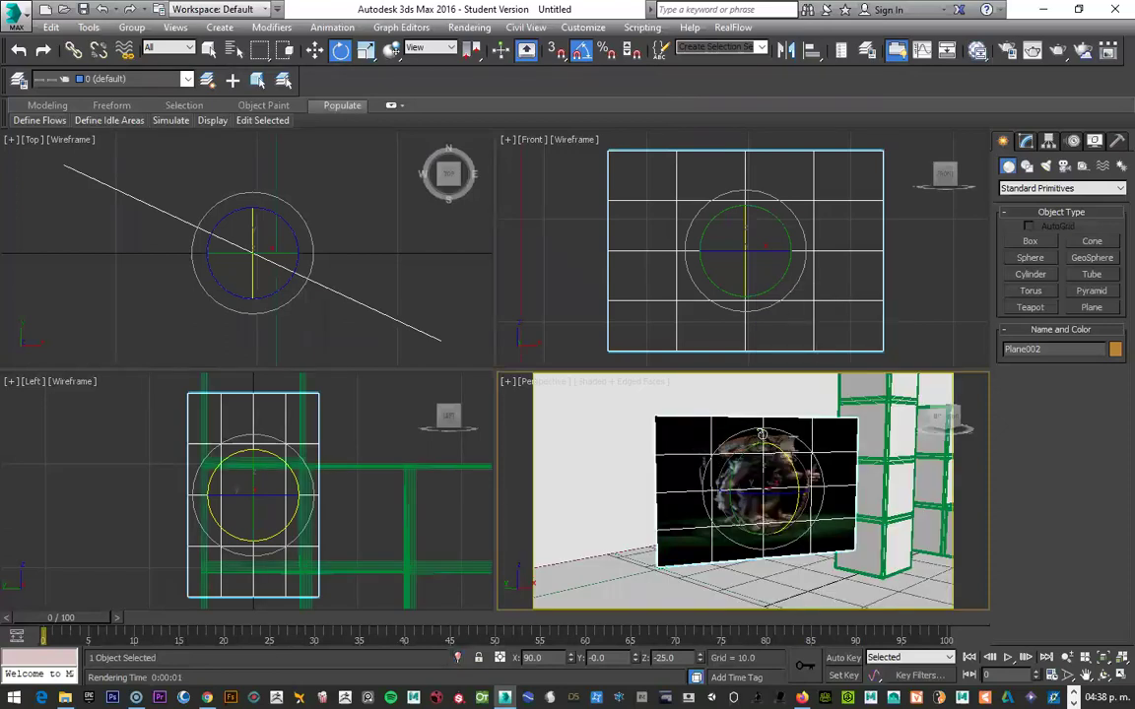
scroll(756, 460, down, 2)
scroll(756, 460, down, 2)
scroll(756, 460, up, 1)
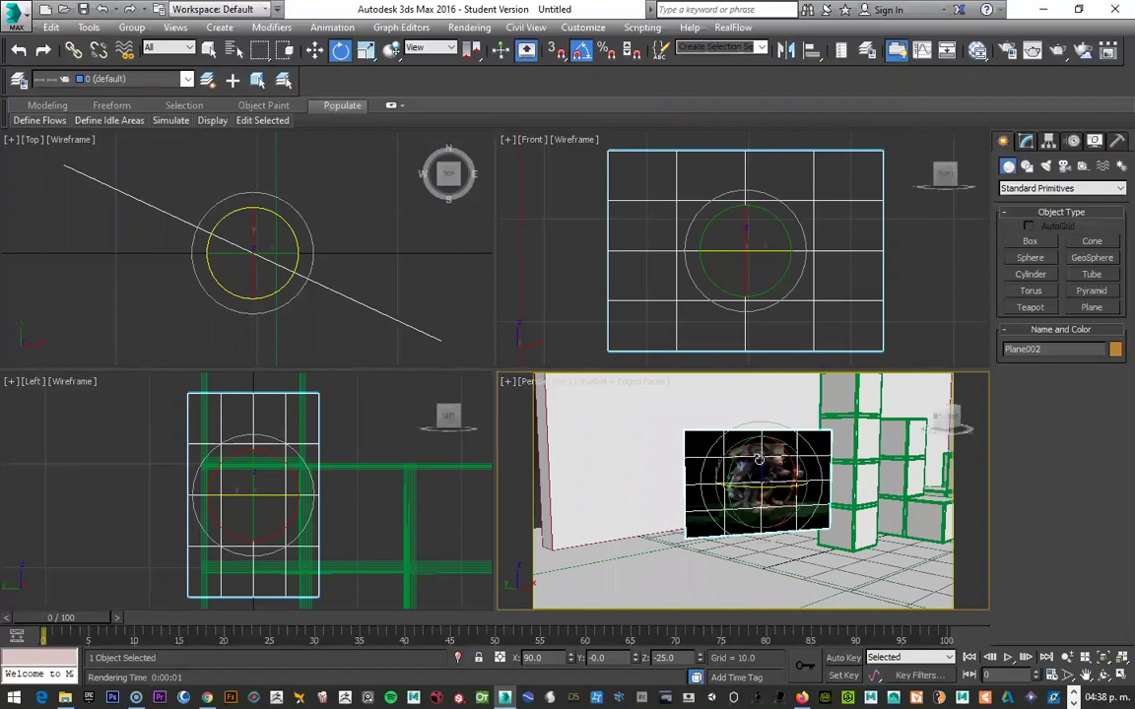
key(Delete)
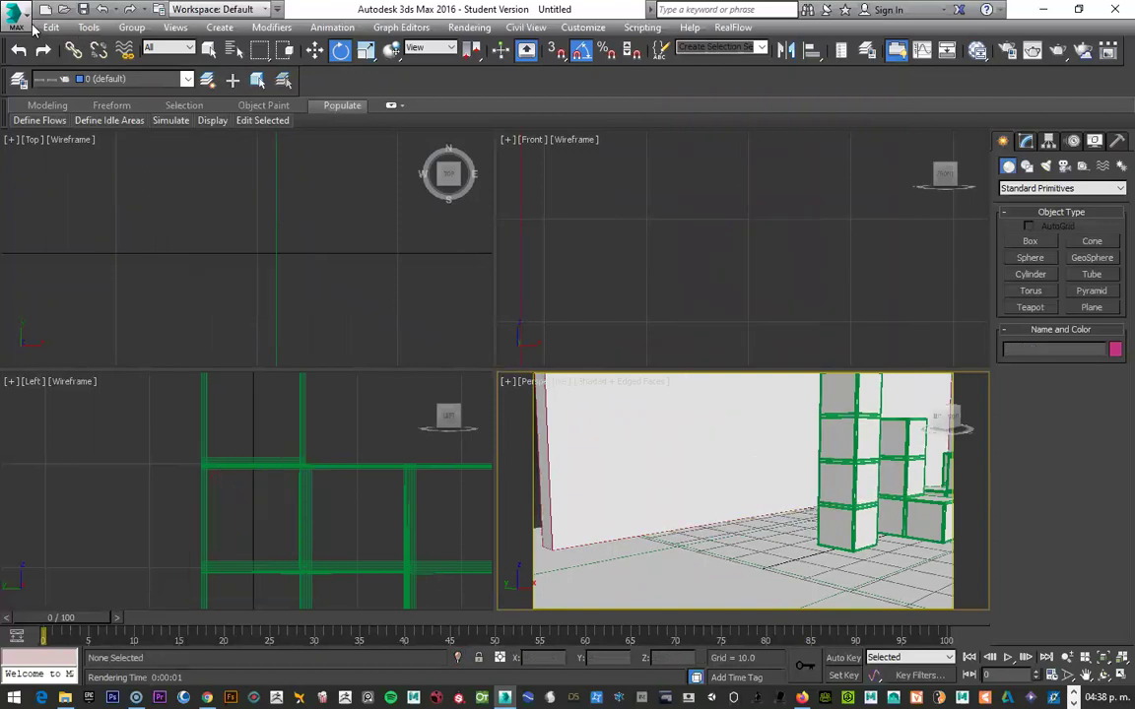
key(ctrl+a)
key(Delete)
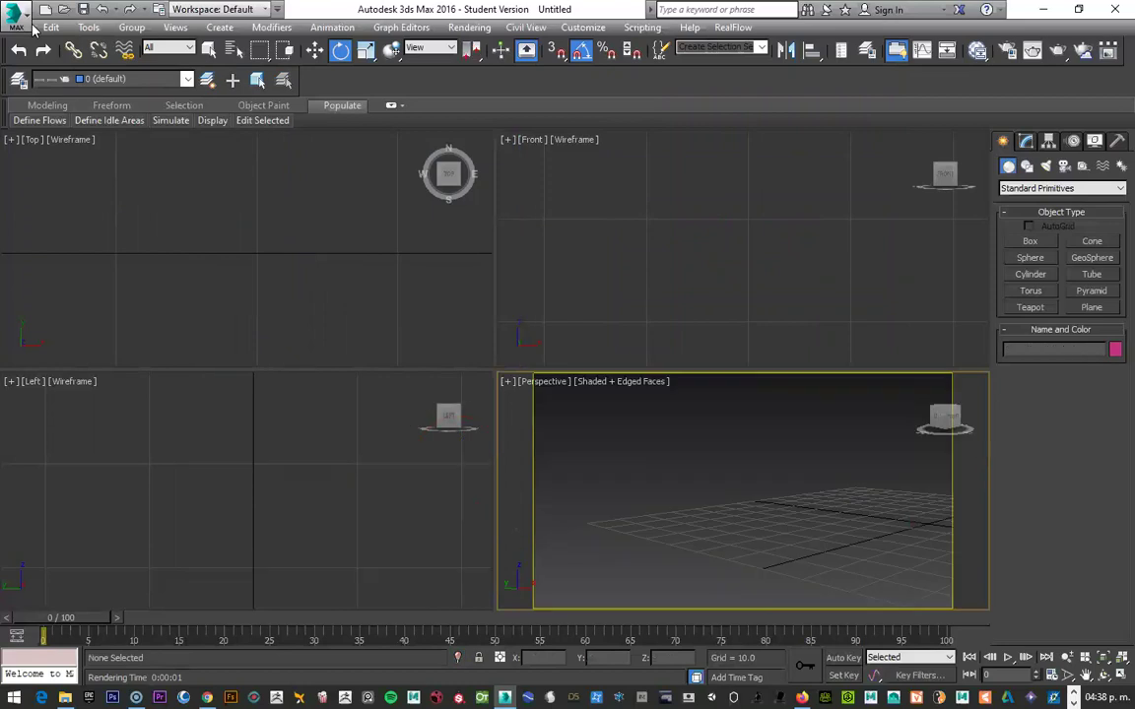
Step: Toggle the grid in the Front, Top and Left viewports and orbit the Perspective view
click(630, 315)
key(g)
click(256, 227)
key(g)
click(354, 567)
key(g)
click(593, 506)
alt+middle_drag(592, 506, 659, 486)
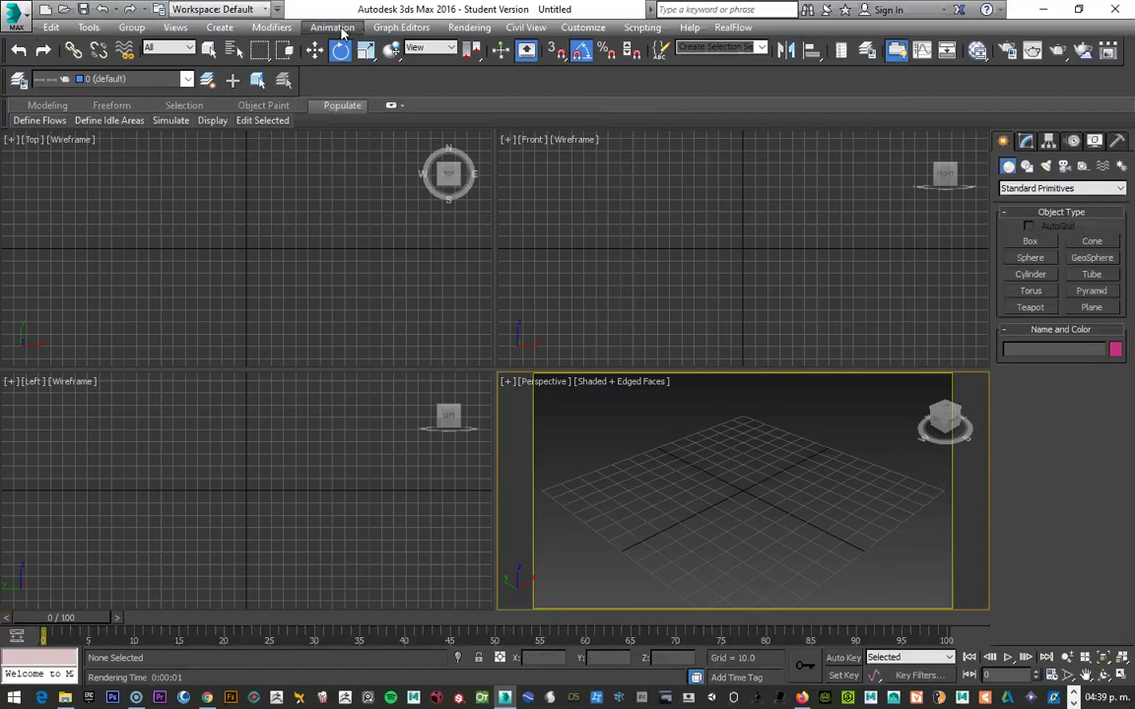
Step: Set Render Setup's target to ActiveShade Mode and its renderer to NVIDIA iray, then list lights
click(471, 27)
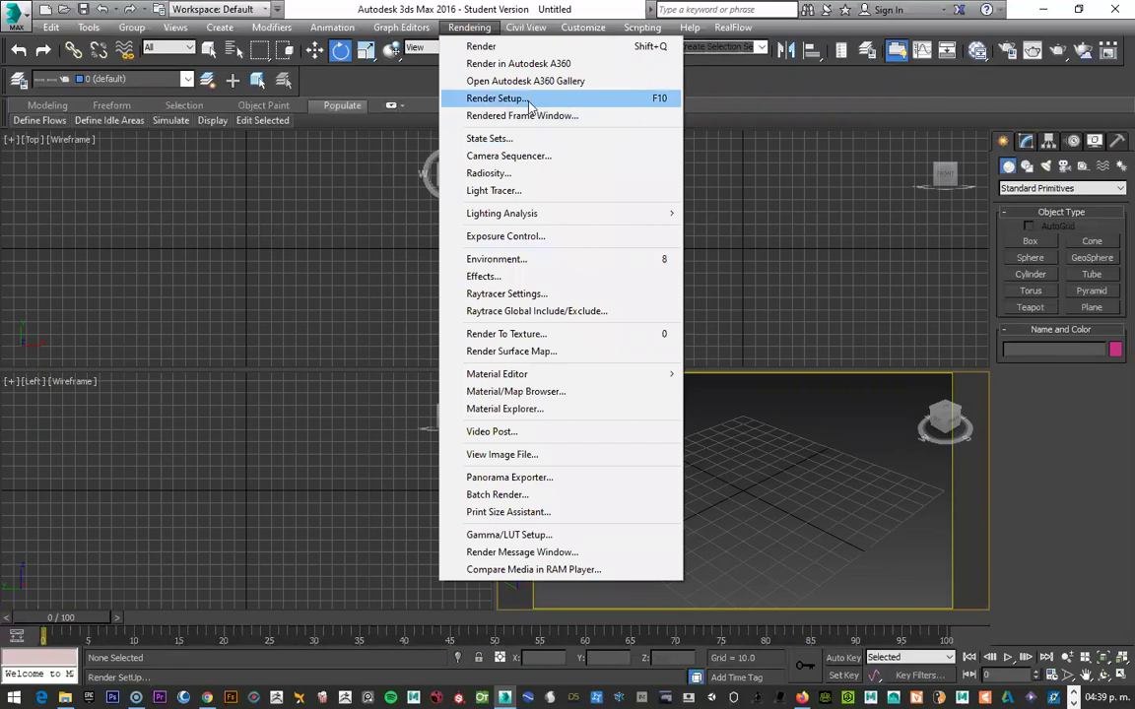
click(530, 99)
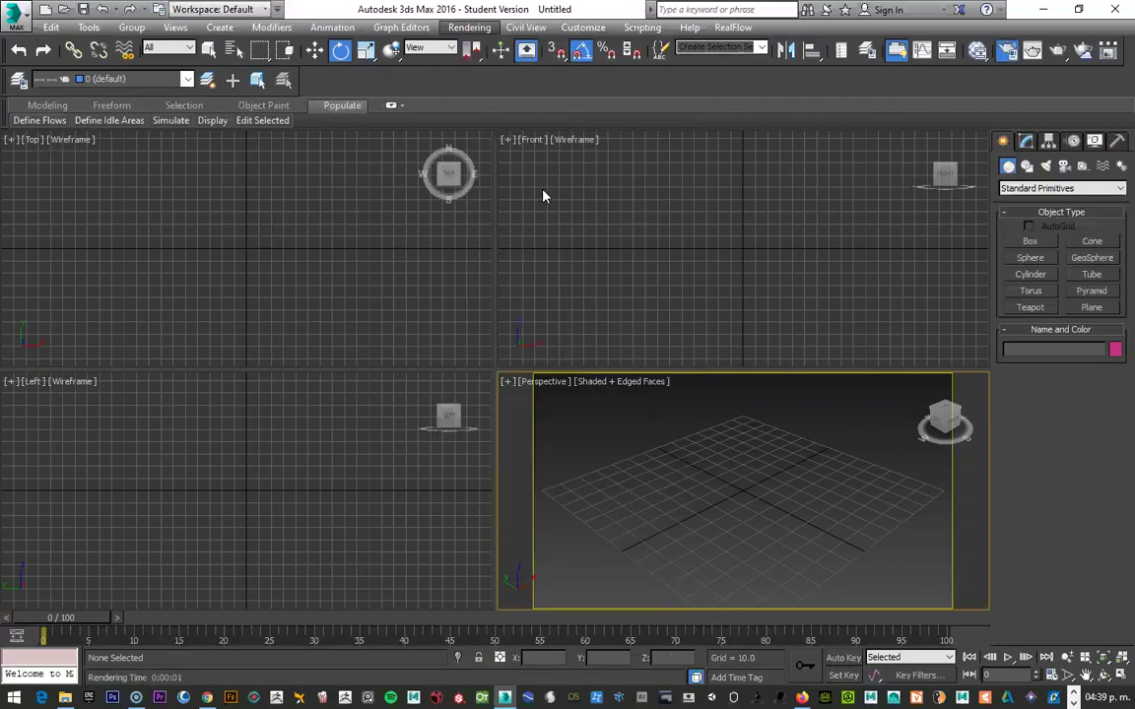
click(448, 155)
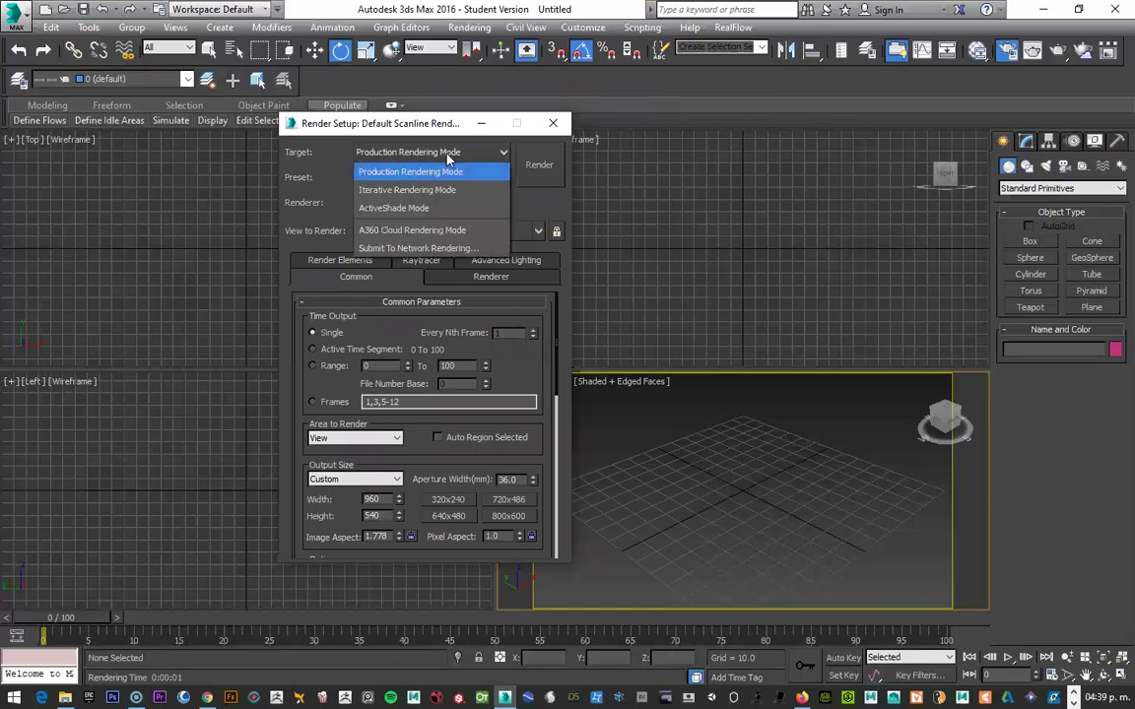
click(407, 209)
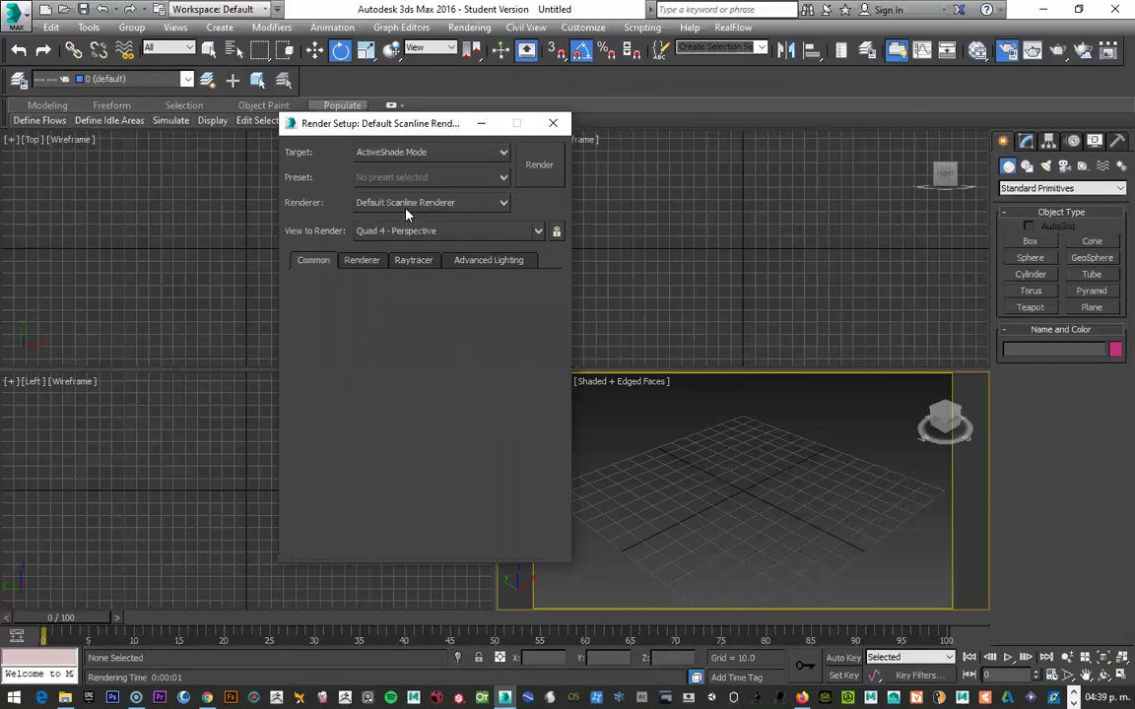
click(426, 204)
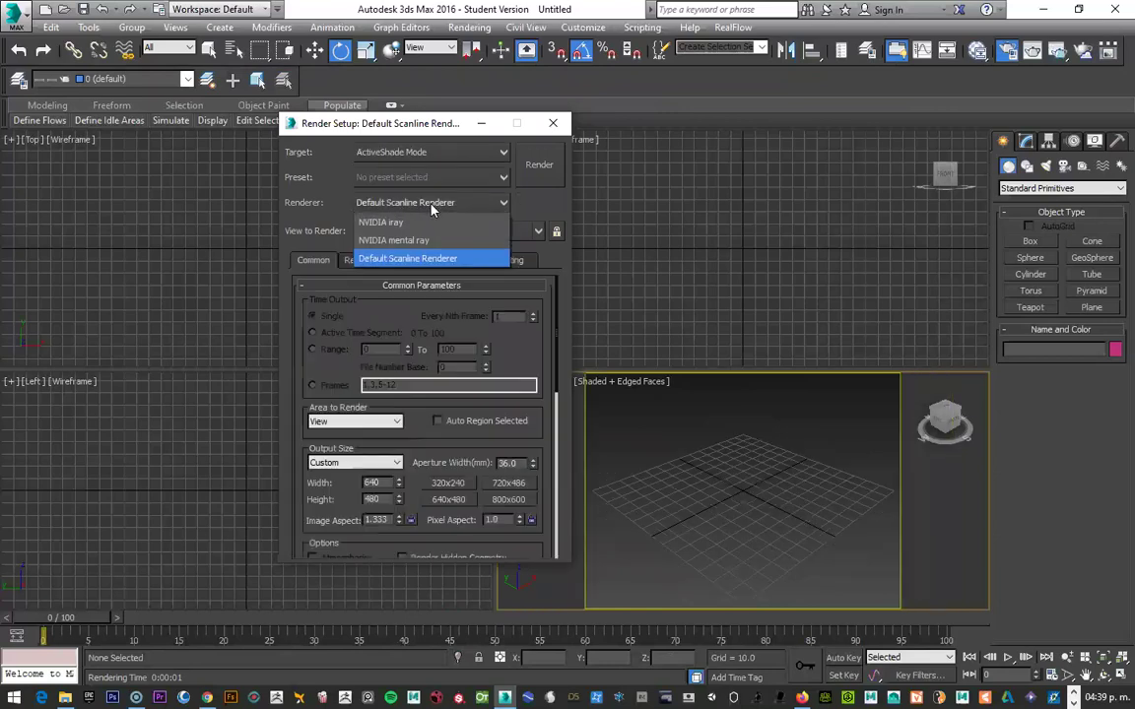
click(400, 226)
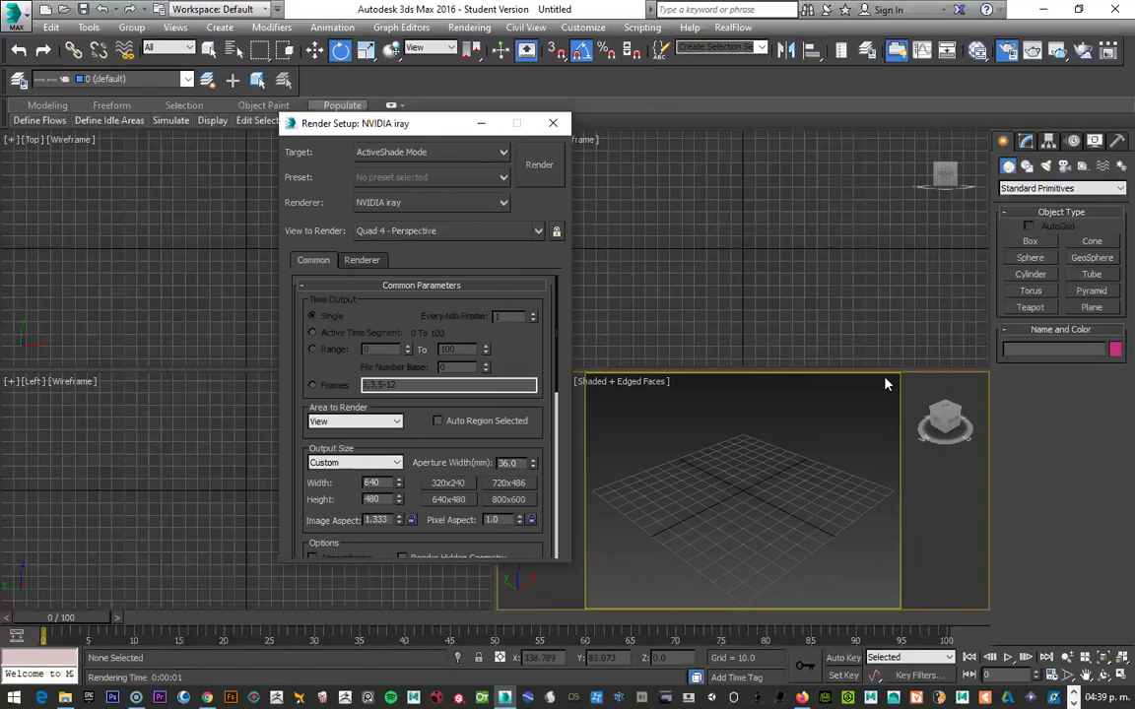
click(1046, 166)
Step: Inspect the Standard Skylight's Rays per Sample setting, then go back to geometry creation
click(1038, 190)
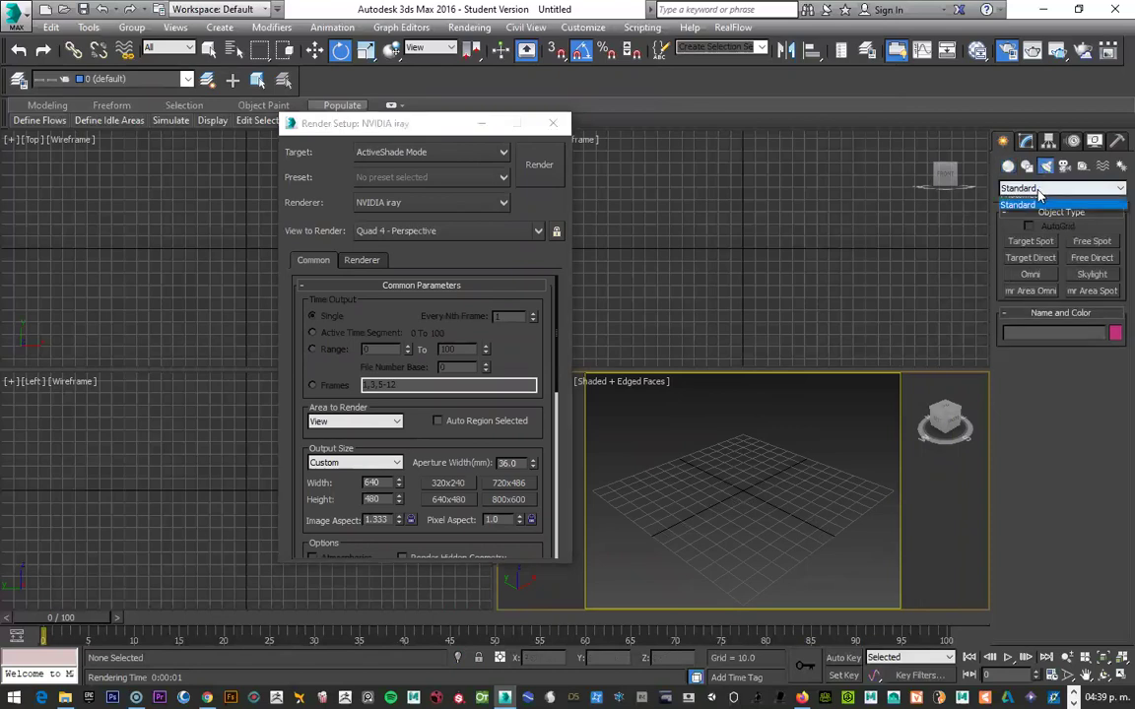
click(1042, 214)
click(1098, 276)
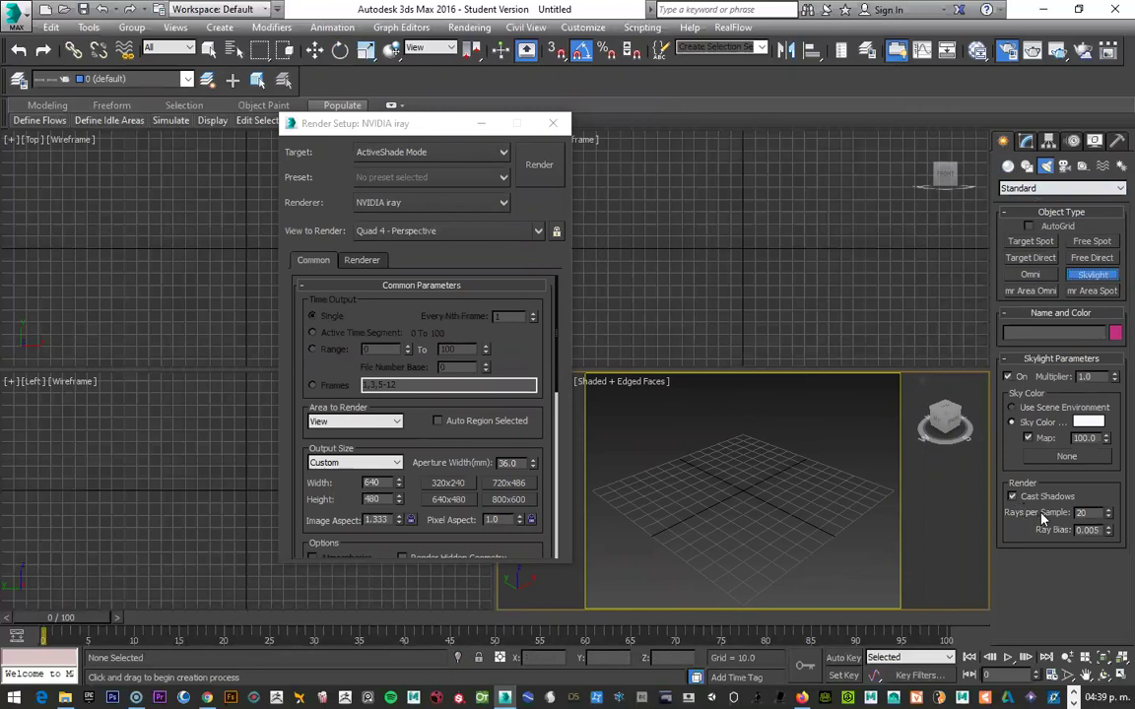
double_click(1080, 514)
click(1008, 165)
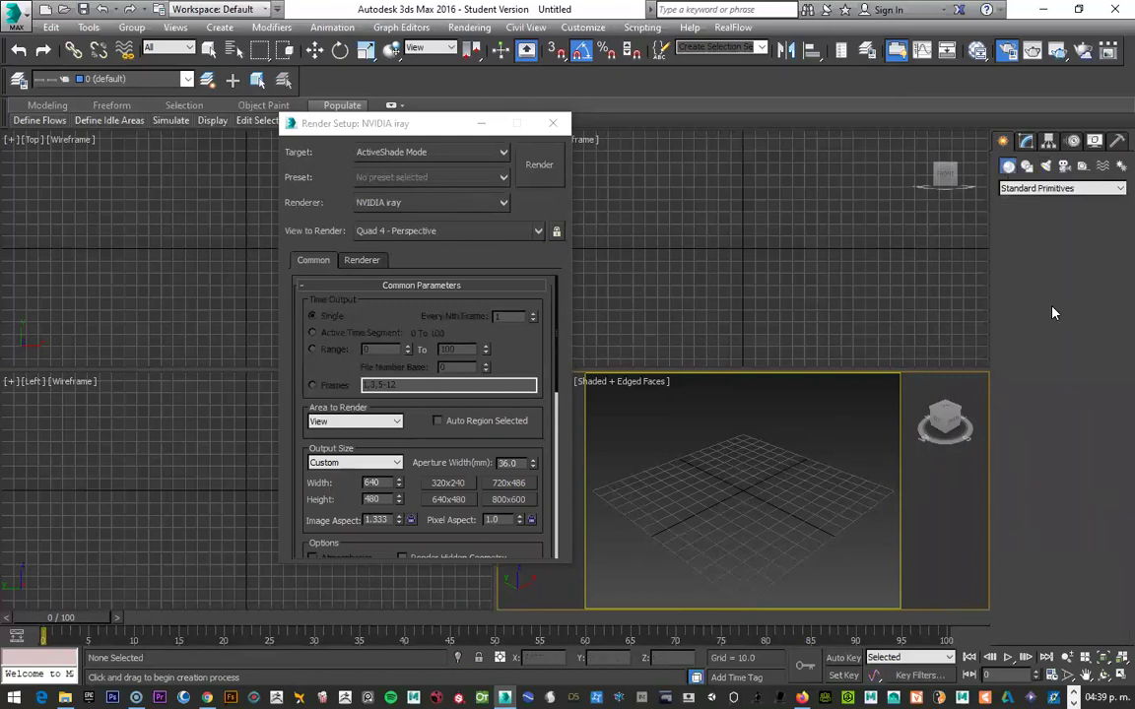
Step: Draw a ground plane, Plane001, then ready Torus Knot creation under Extended Primitives
click(1091, 307)
drag(687, 444, 800, 600)
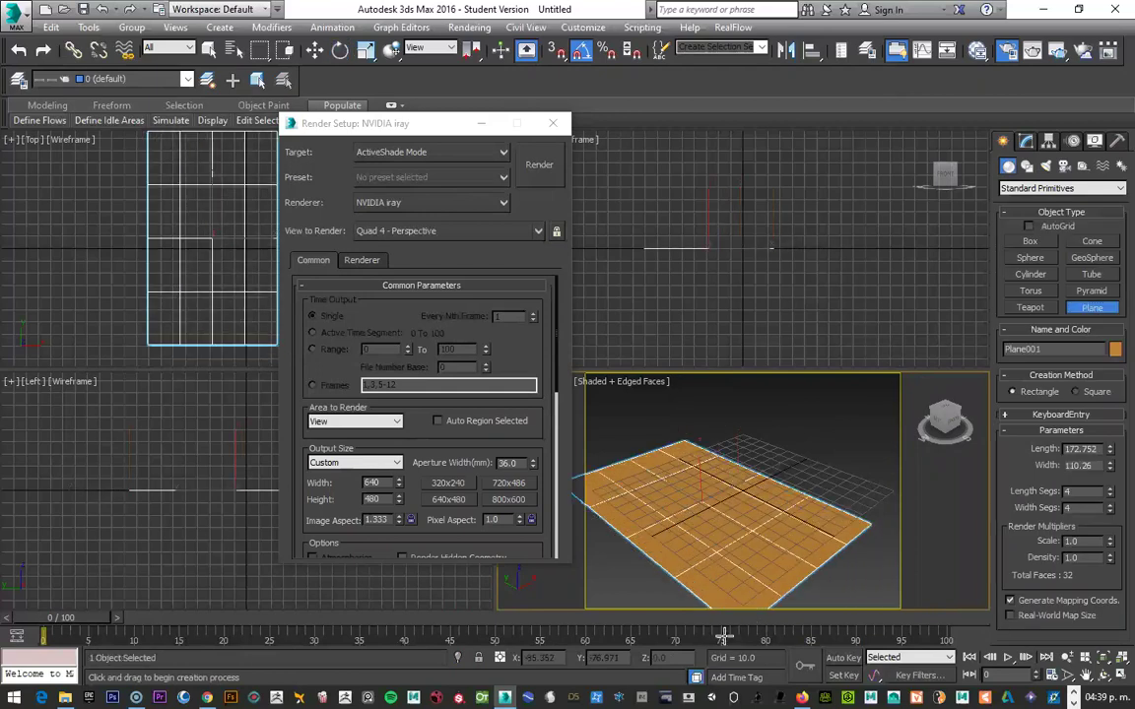
click(1042, 259)
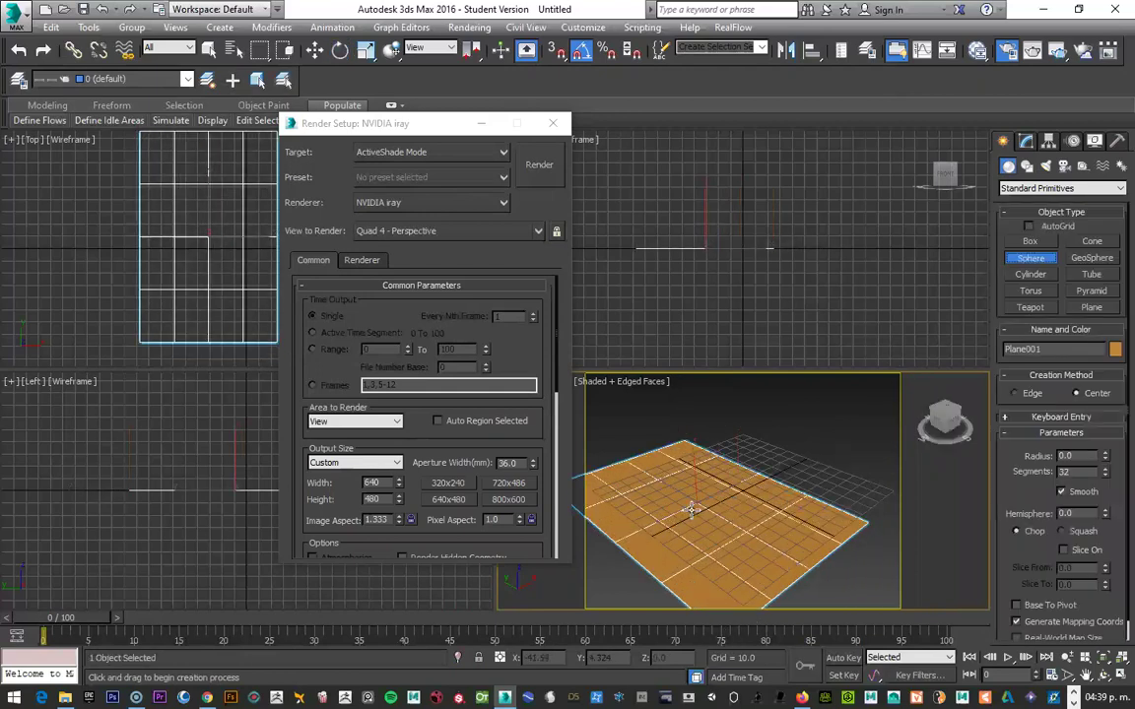
click(1030, 276)
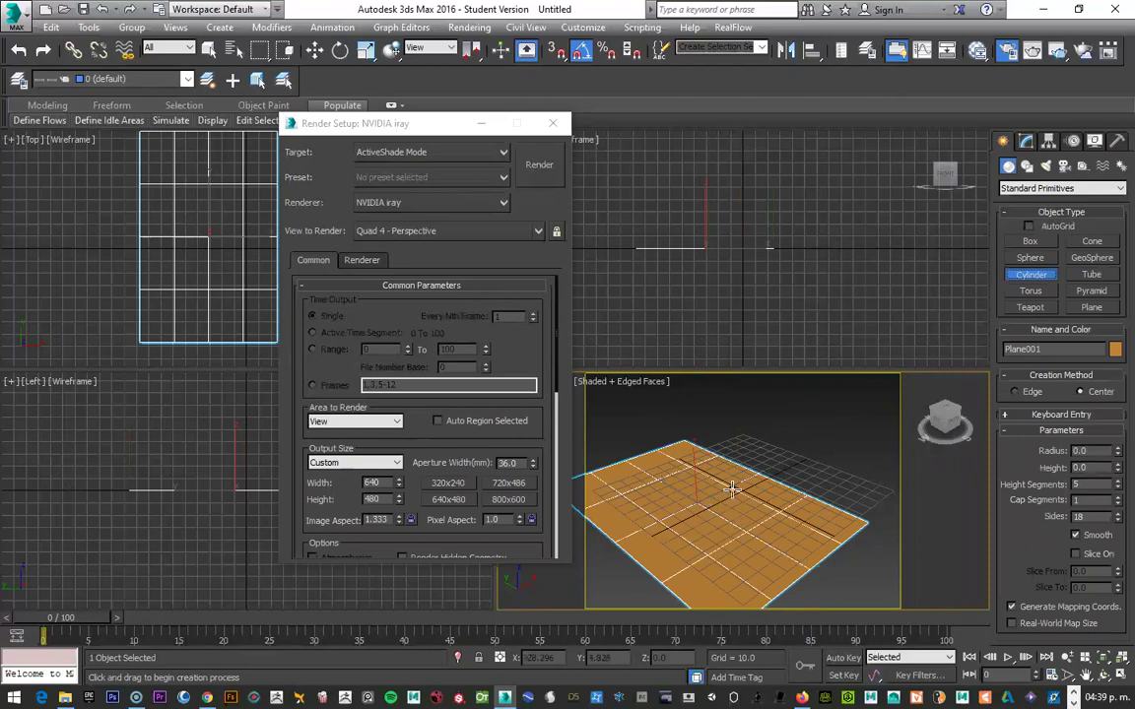
click(1059, 188)
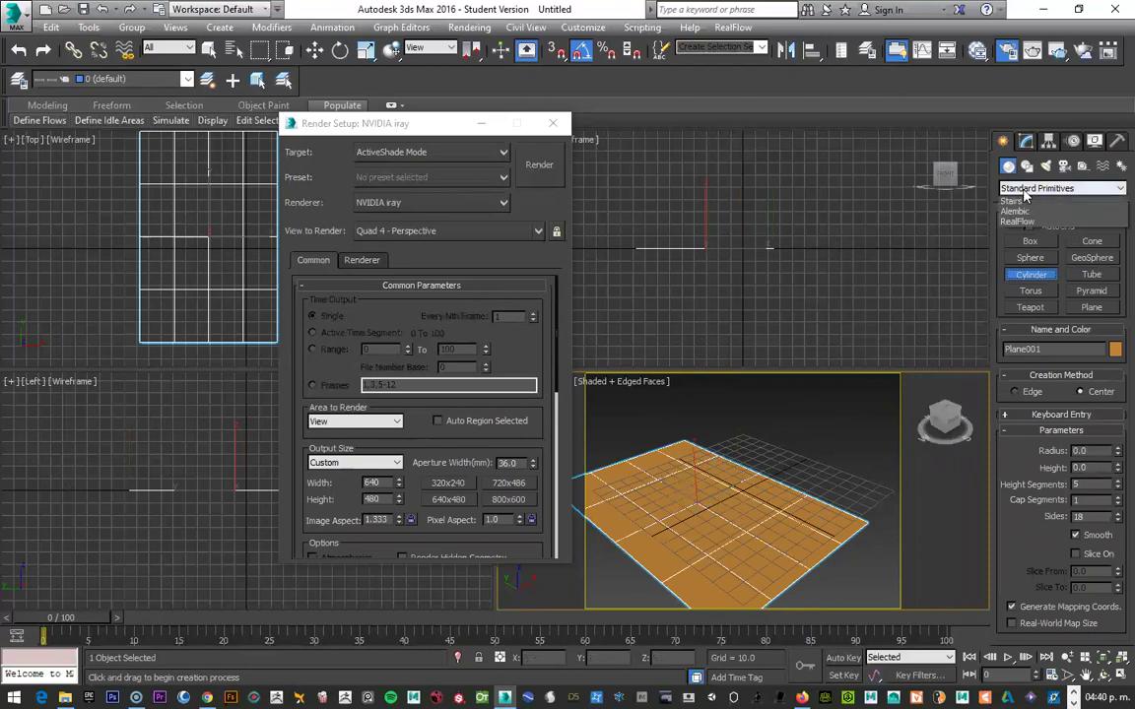
click(1022, 213)
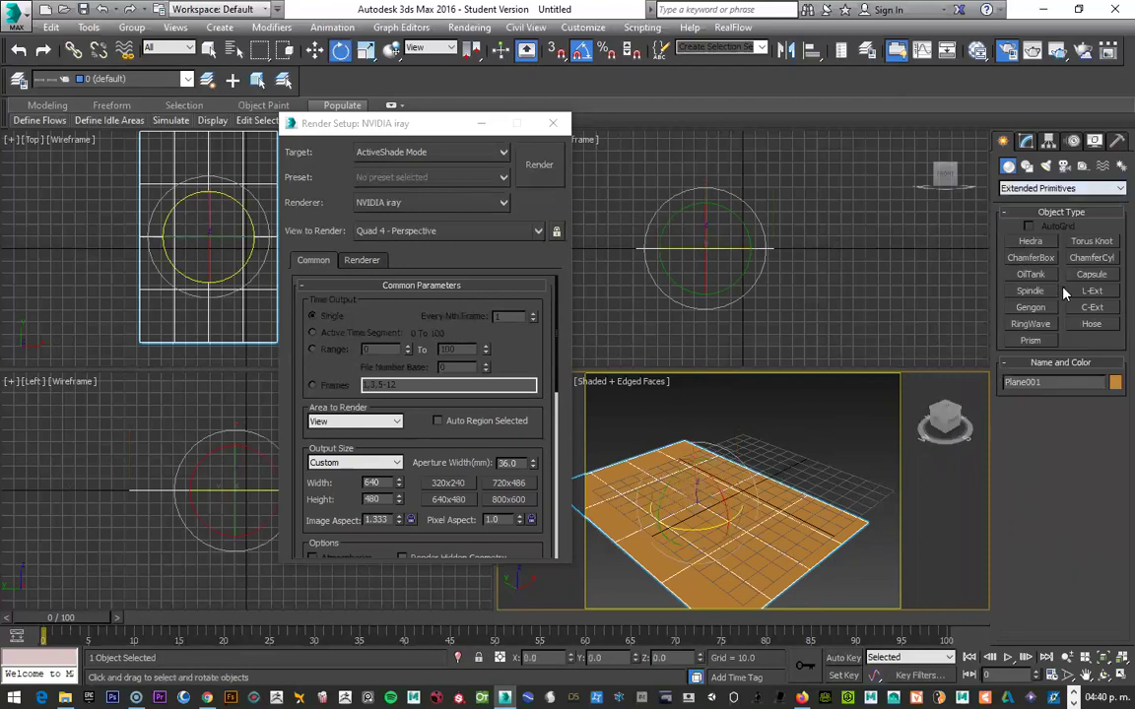
click(1091, 241)
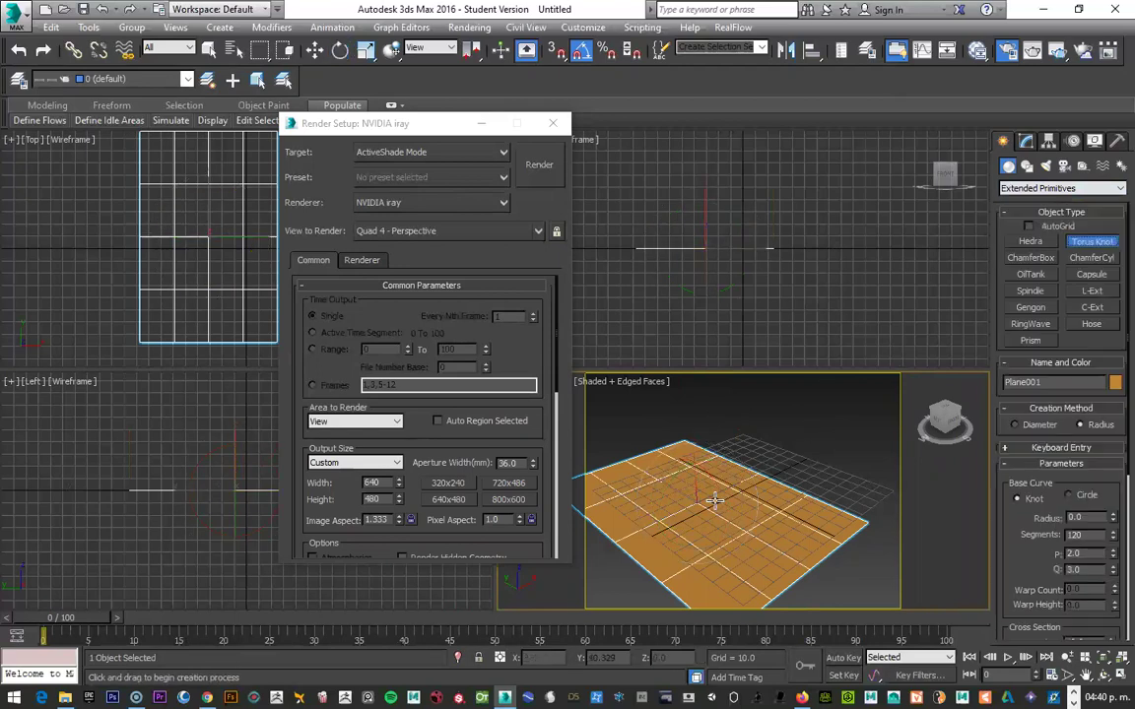
Step: Create a torus knot on the floor plane and raise it above the floor
drag(719, 515, 713, 498)
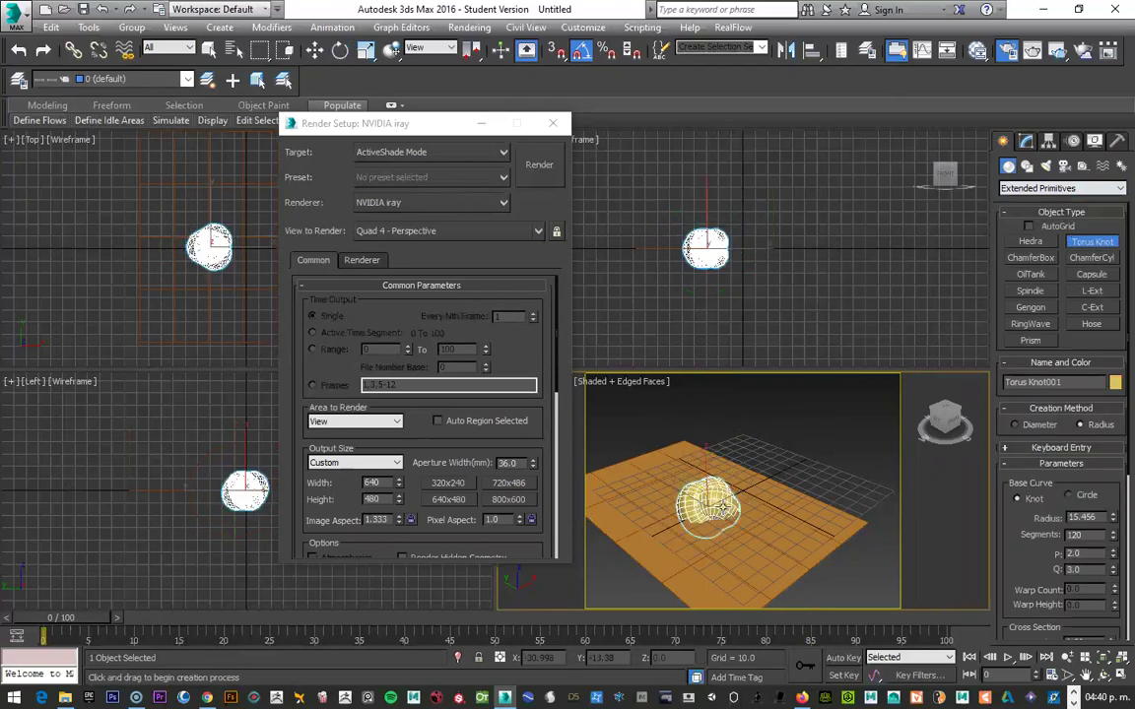
click(689, 281)
right_click(705, 268)
right_click(709, 249)
click(729, 264)
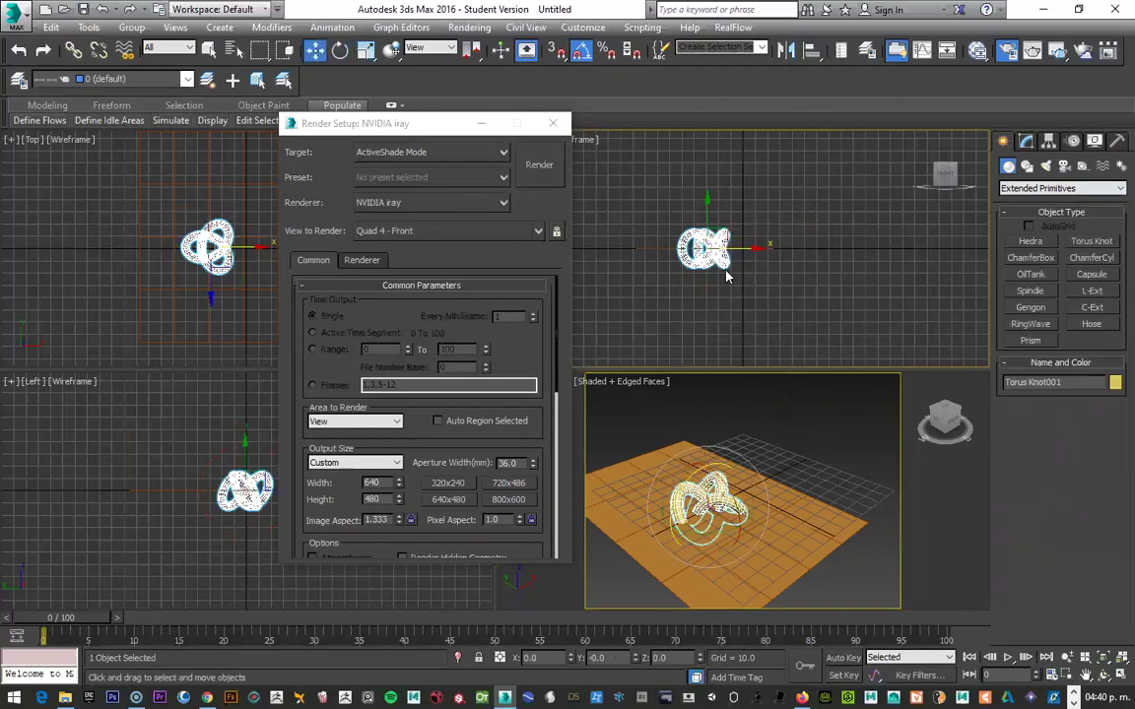
drag(709, 224, 723, 215)
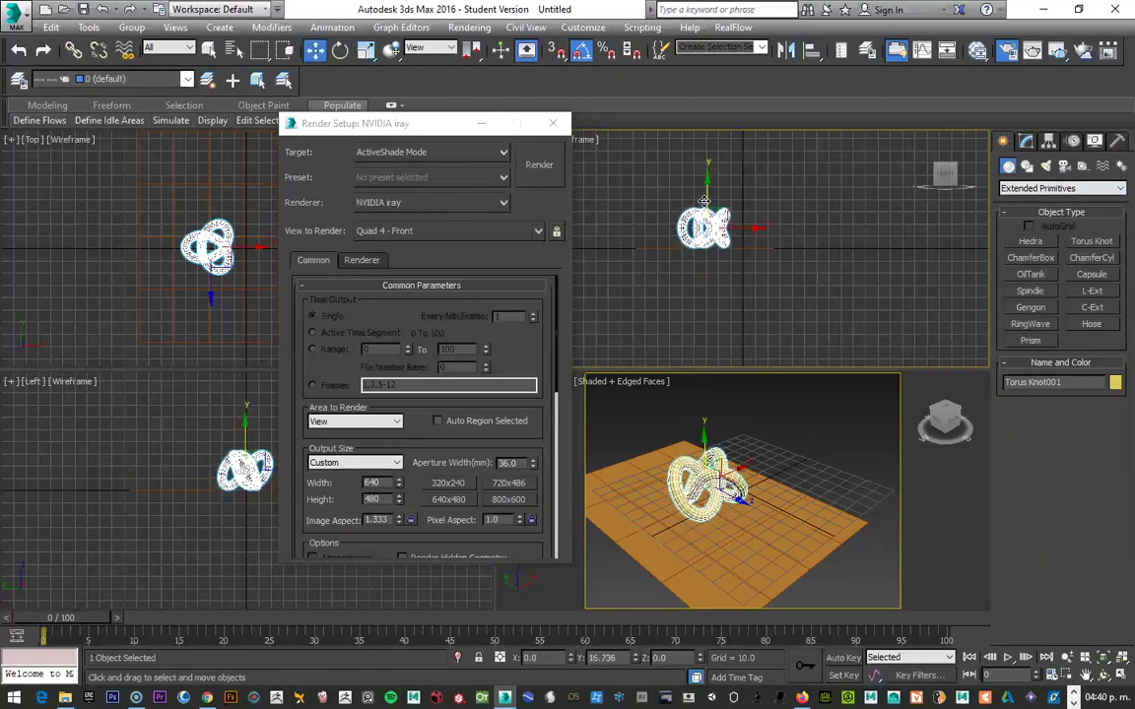
Step: Scale the floor plane up considerably
click(765, 536)
right_click(765, 537)
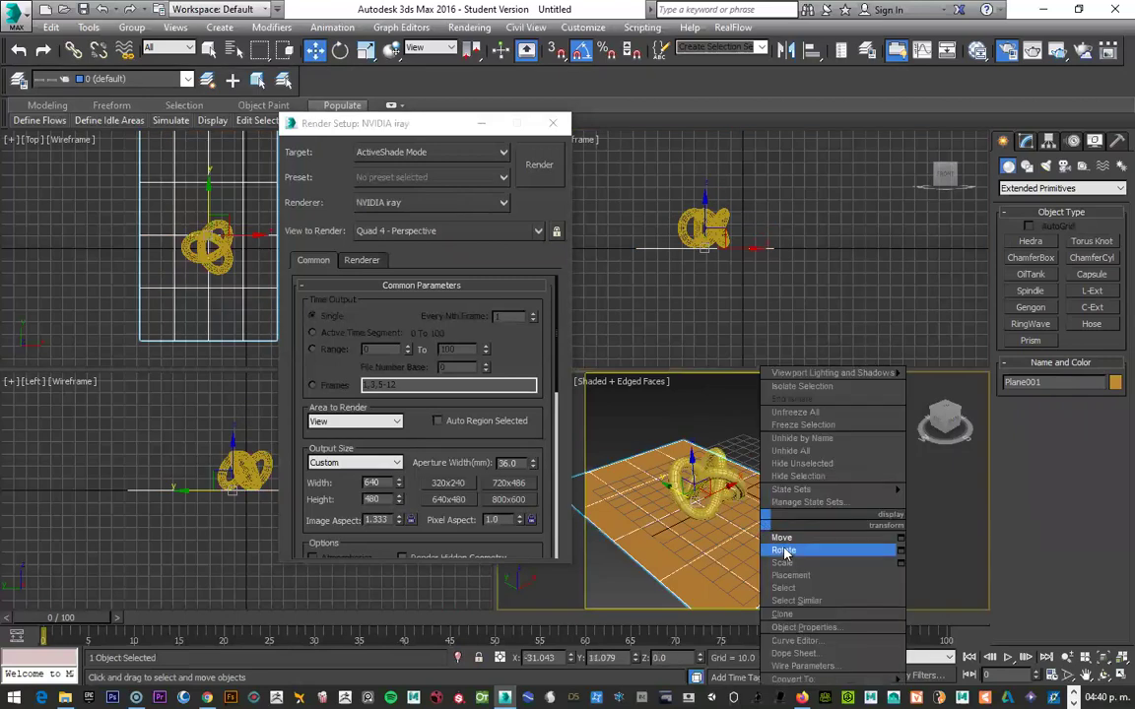
click(786, 563)
mouse_move(780, 532)
mouse_down()
mouse_move(715, 538)
mouse_move(811, 578)
mouse_up()
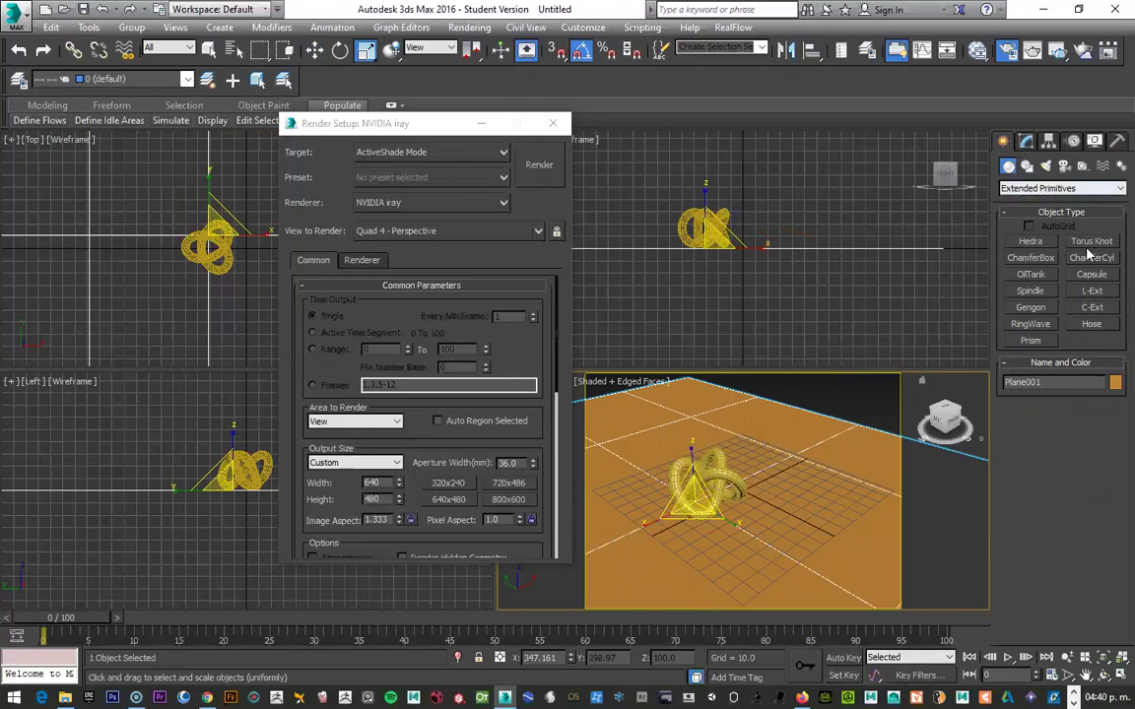
click(1091, 292)
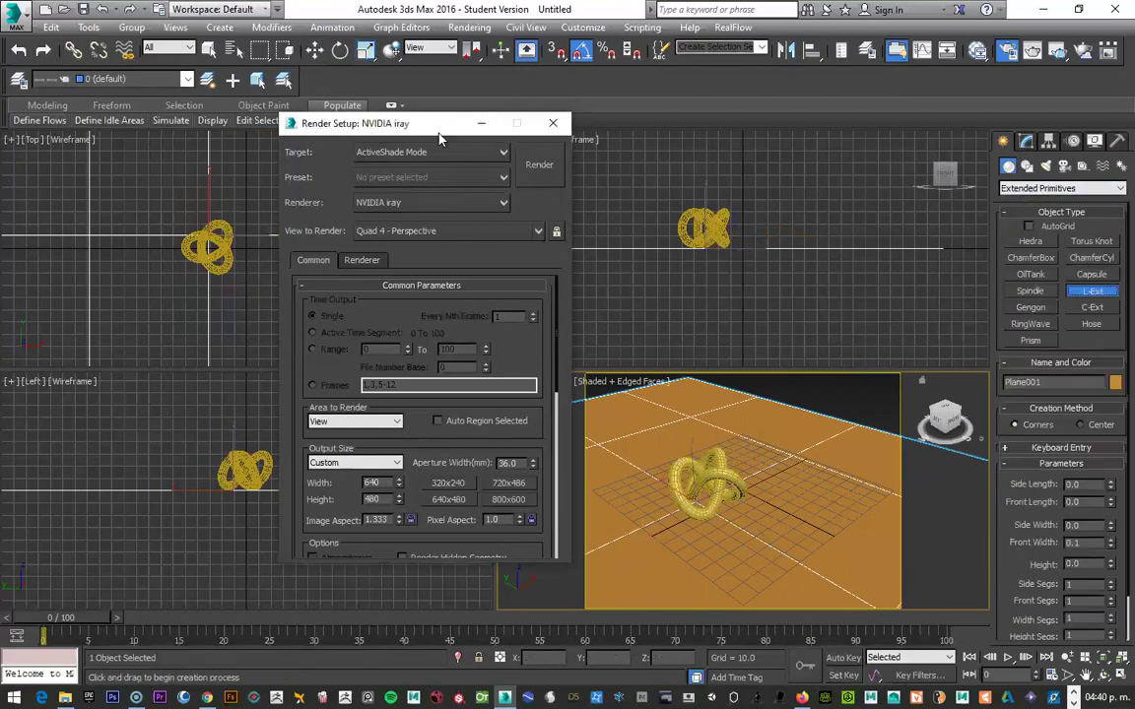
Step: Draw an L-shaped wall behind the knot, 151.768 high and 11.576 thick
drag(394, 122, 226, 380)
scroll(207, 266, down, 2)
scroll(207, 266, down, 1)
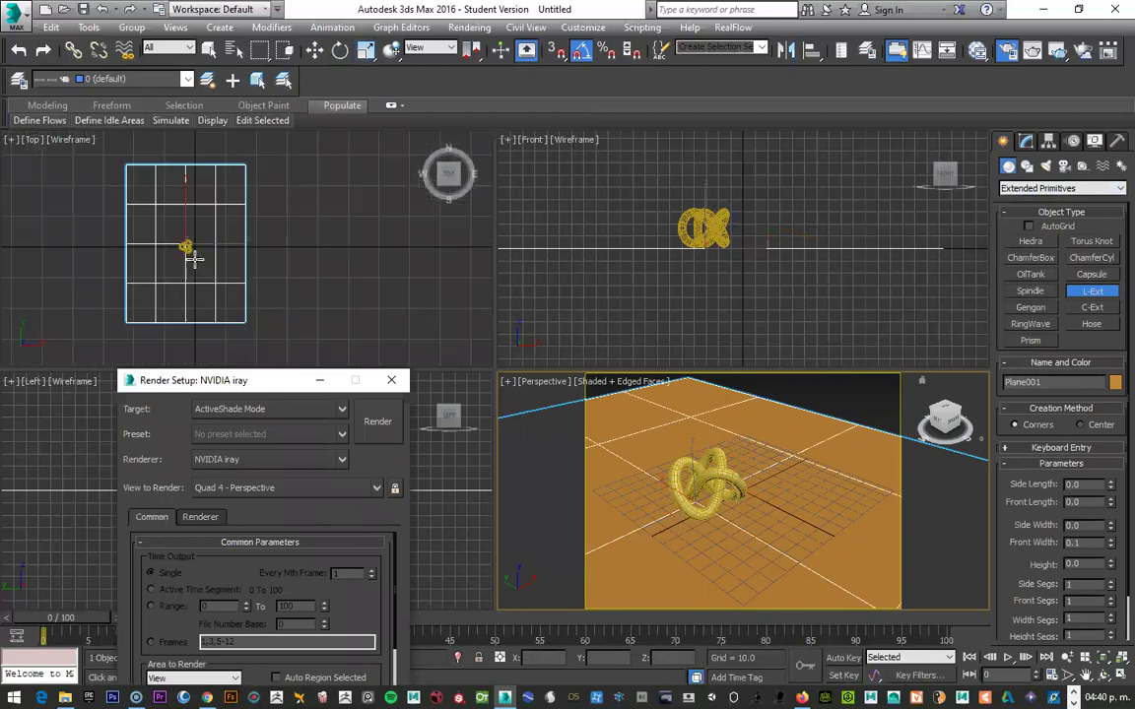
scroll(206, 266, down, 1)
scroll(206, 266, up, 1)
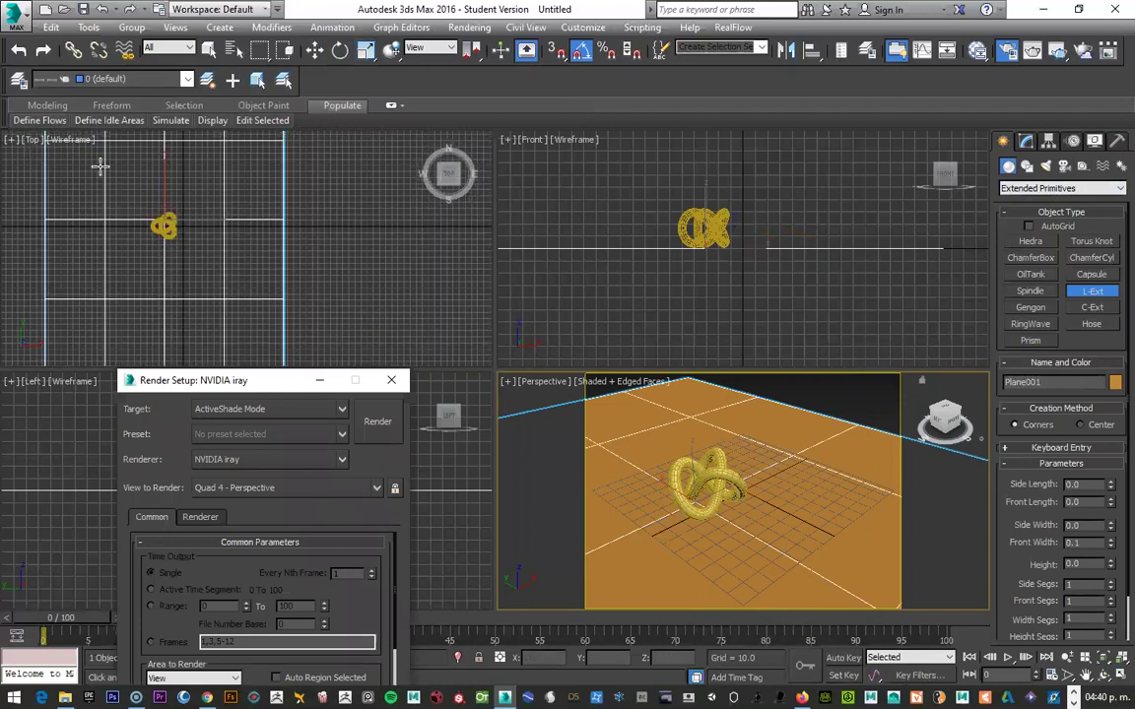
drag(93, 159, 258, 305)
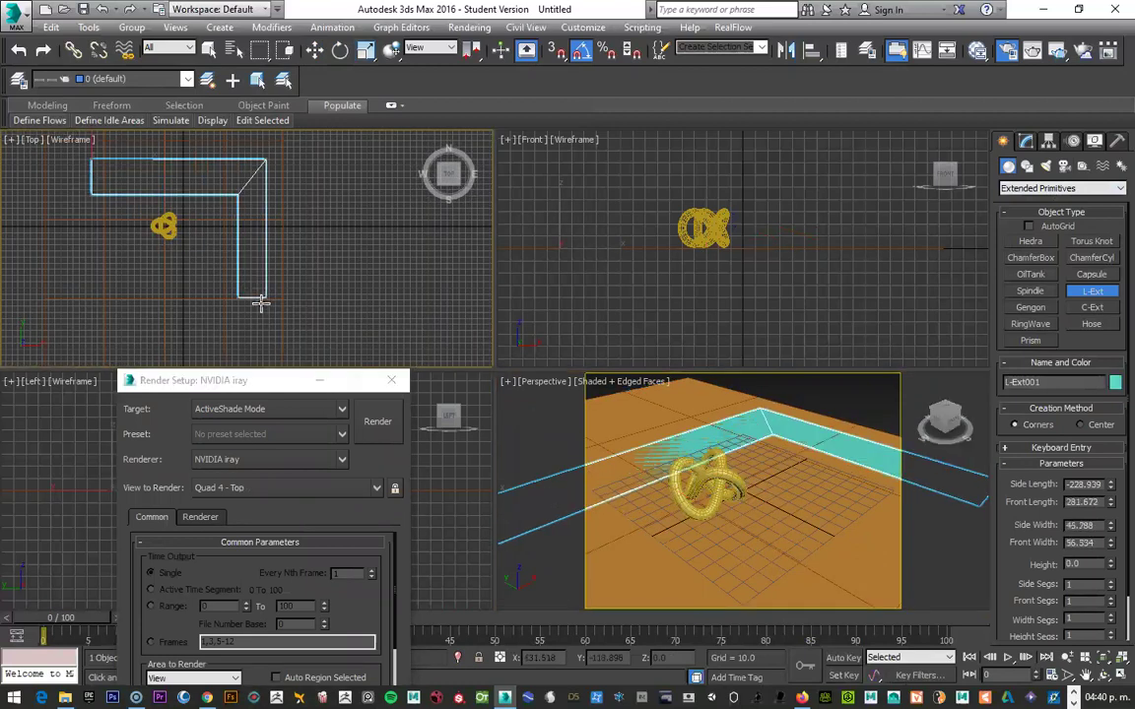
click(258, 301)
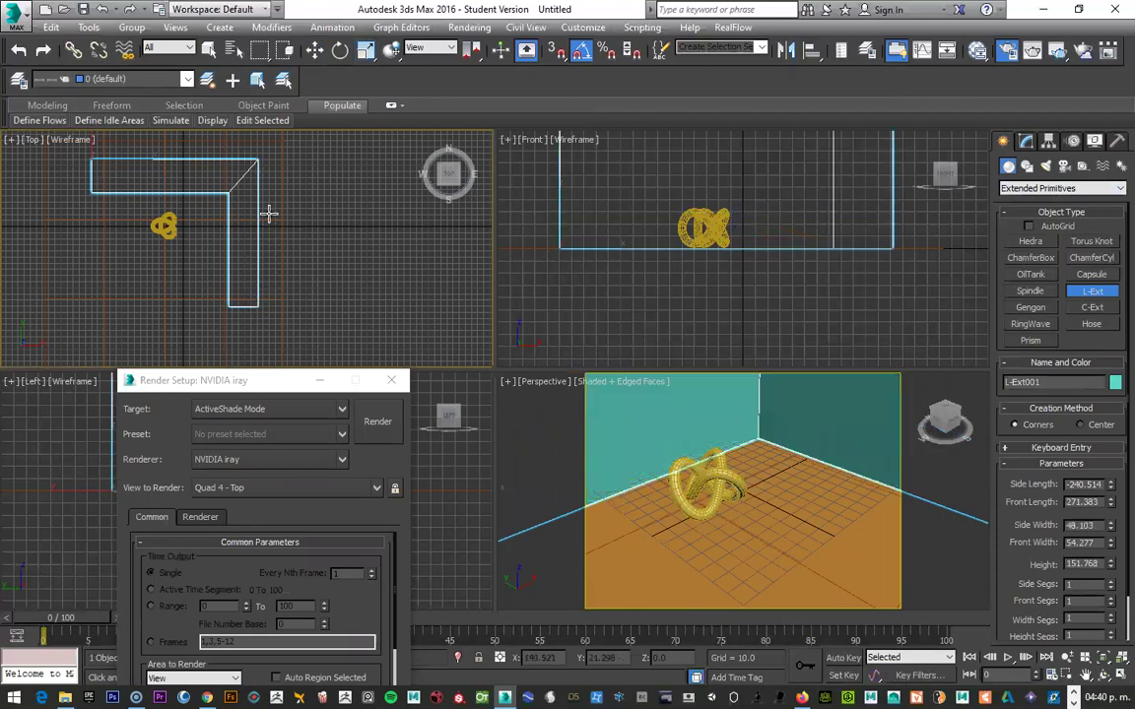
click(232, 182)
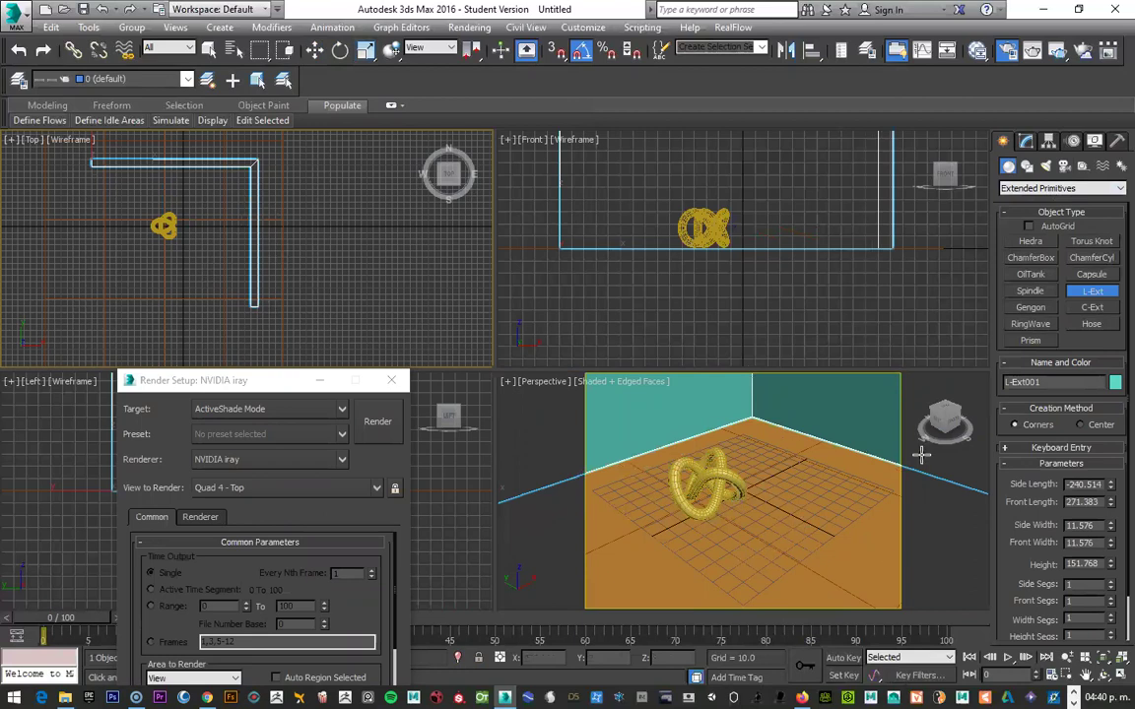
Step: Orbit, zoom and pan the Perspective view to frame the torus knot at eye level
click(1103, 675)
mouse_move(740, 530)
mouse_down()
mouse_move(743, 459)
mouse_move(717, 478)
mouse_move(729, 492)
mouse_move(701, 510)
mouse_up()
scroll(701, 510, up, 5)
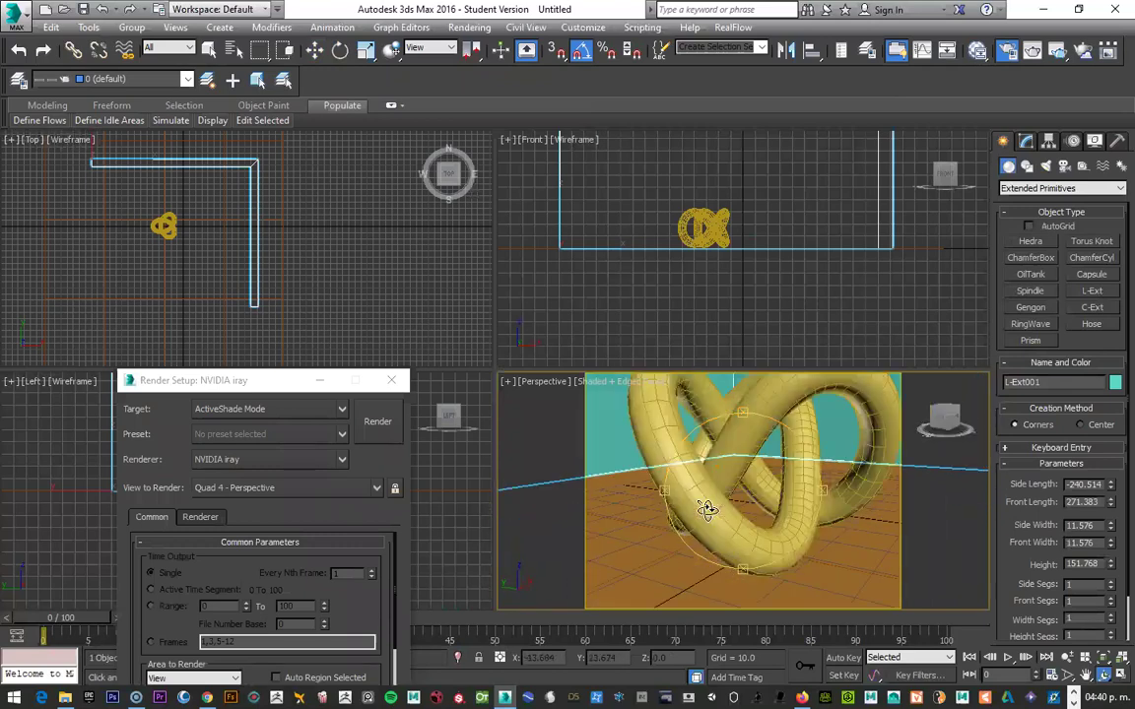
scroll(702, 510, down, 5)
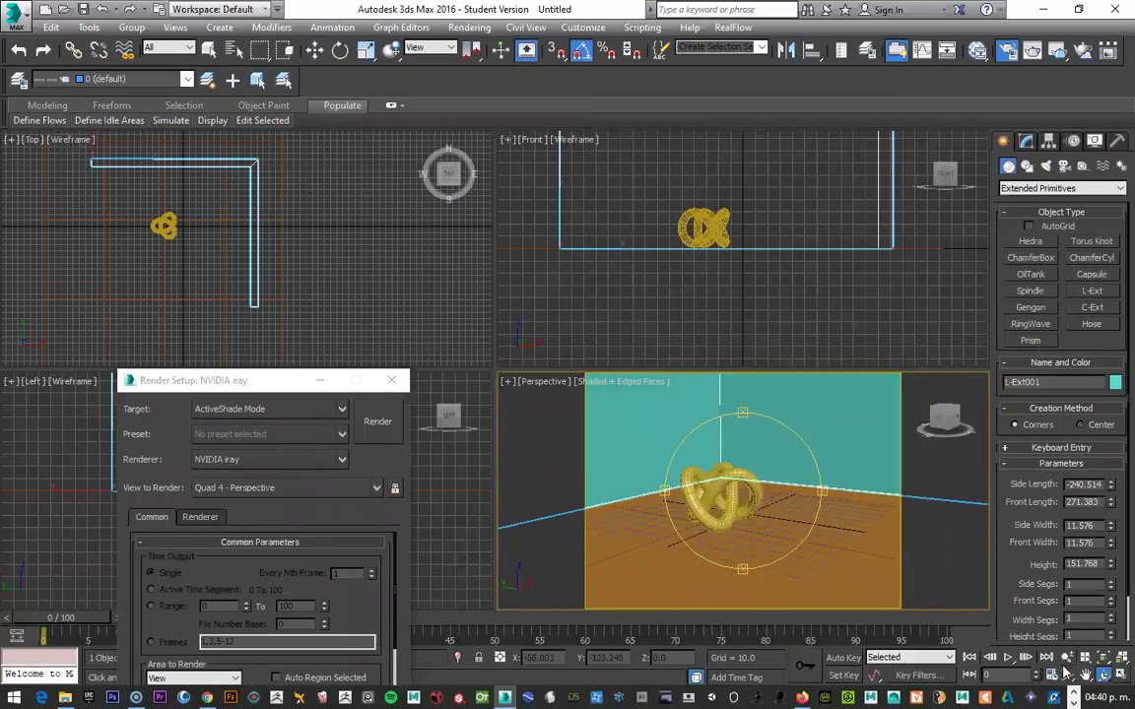
drag(833, 509, 808, 495)
middle_drag(837, 568, 729, 503)
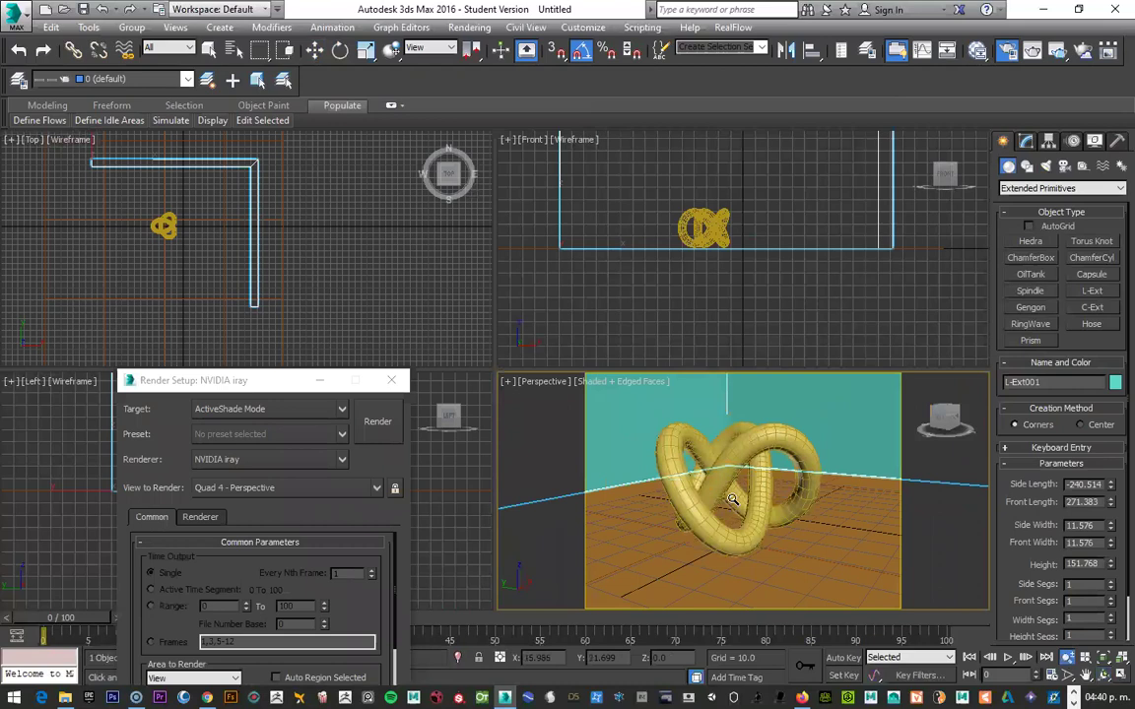
drag(340, 380, 408, 192)
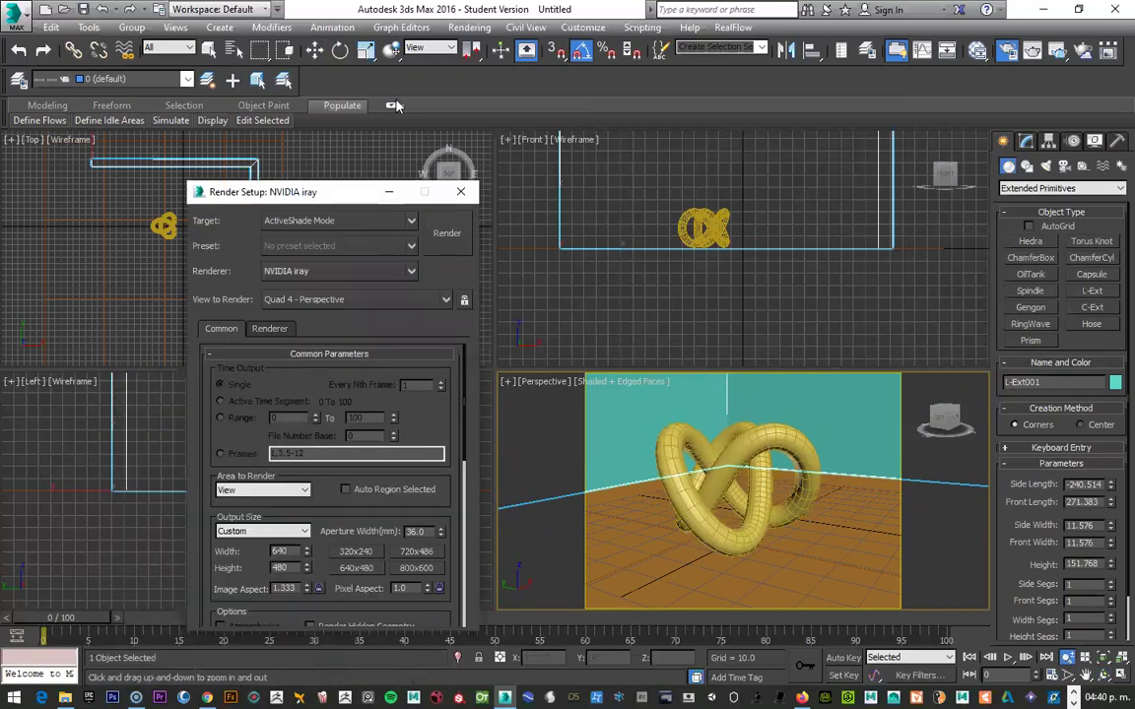
Step: Set the render target to Production Rendering Mode with the Default Scanline Renderer
click(411, 220)
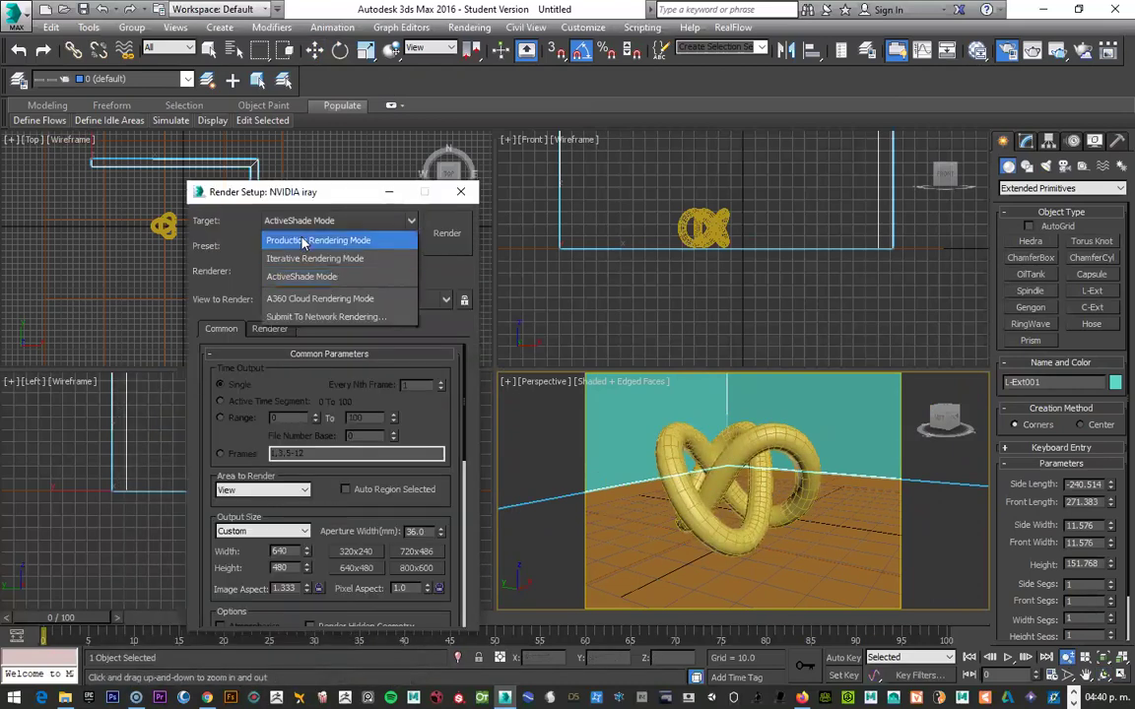
click(296, 240)
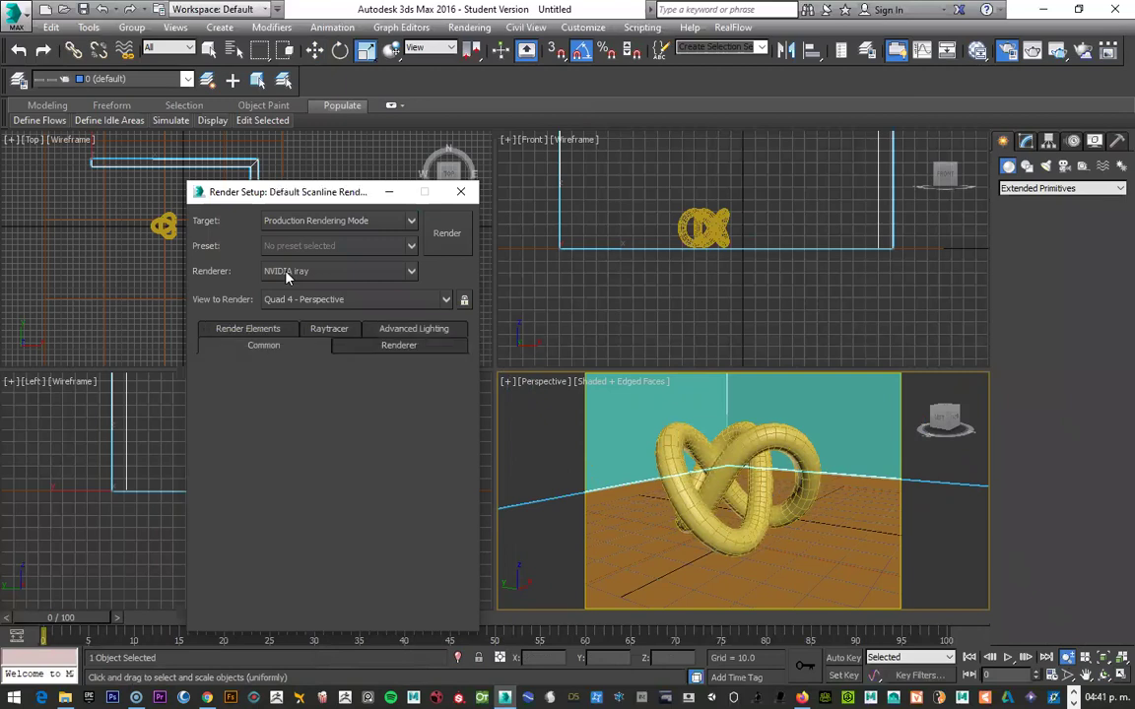
click(314, 272)
click(319, 276)
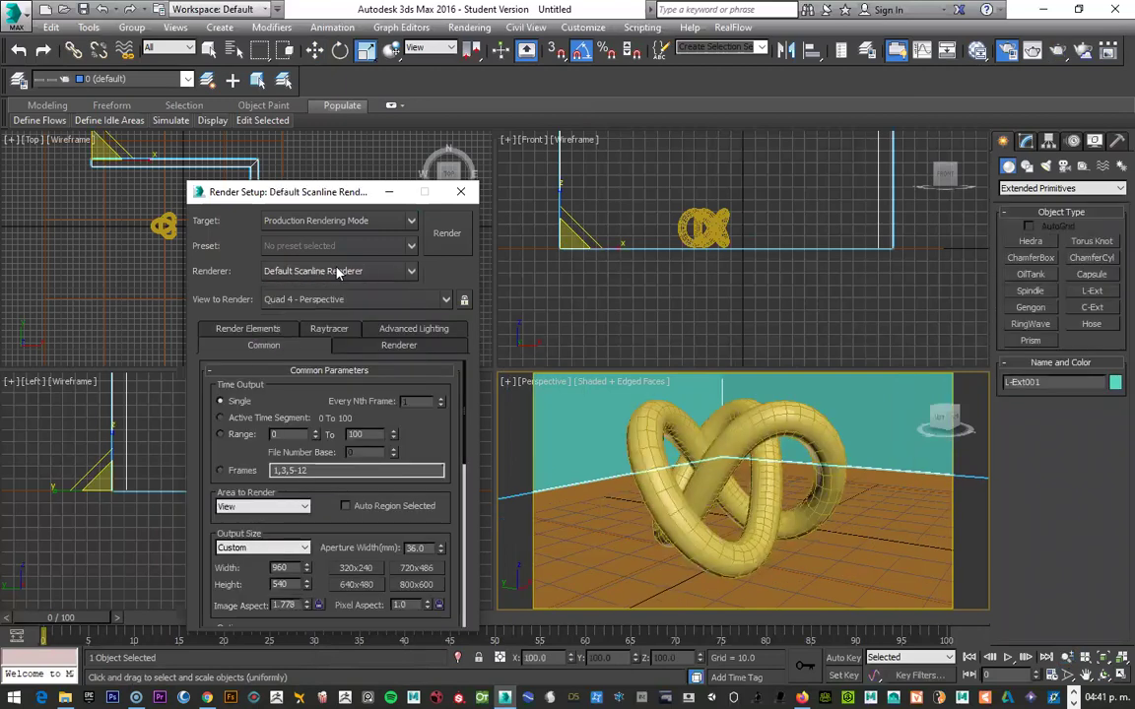
Step: Reset the Advanced Lighting plug-in and reapply Light Tracer
click(411, 331)
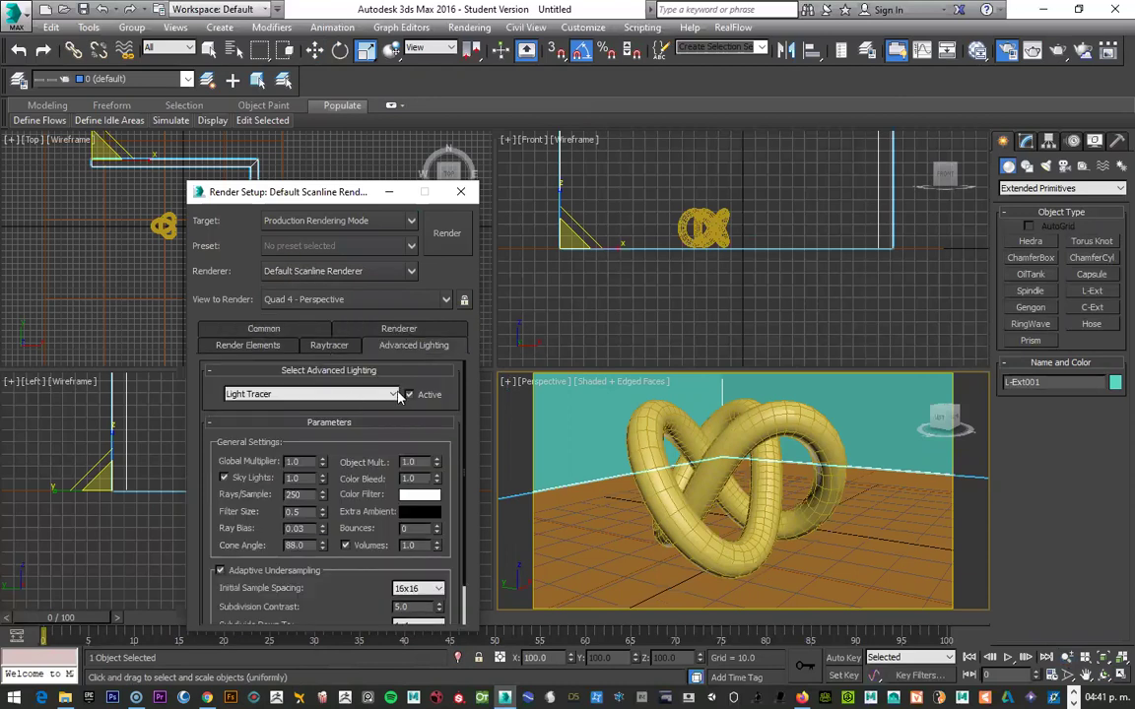
click(304, 393)
click(252, 406)
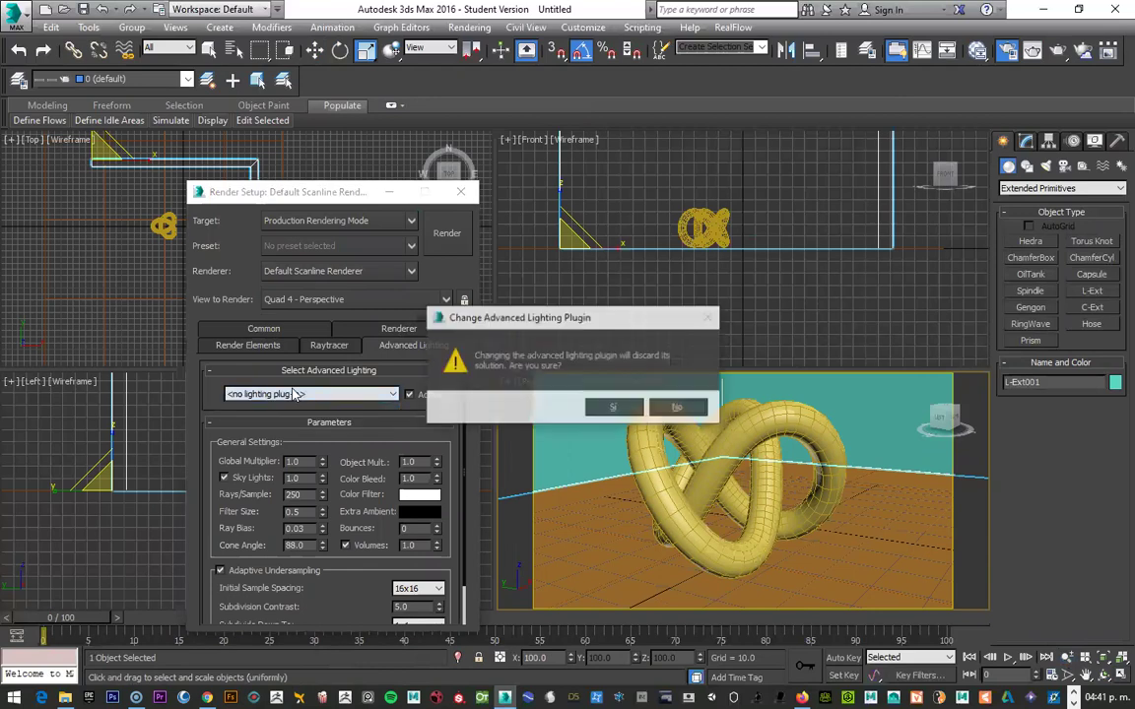
click(593, 407)
click(296, 394)
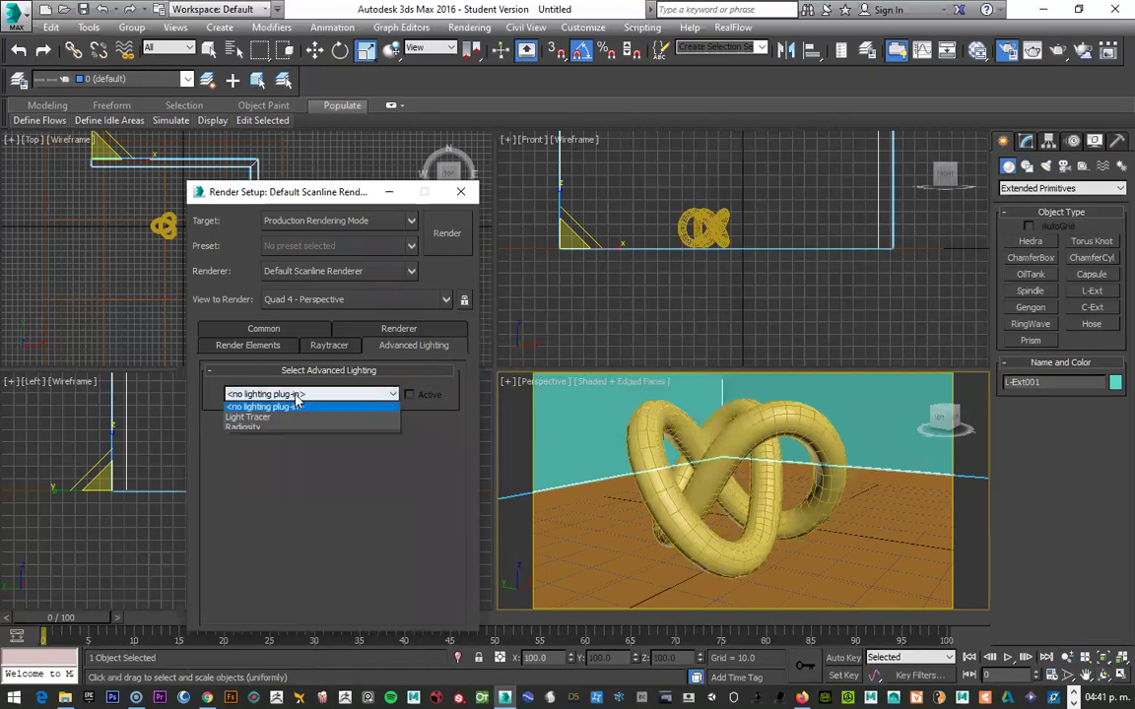
click(256, 419)
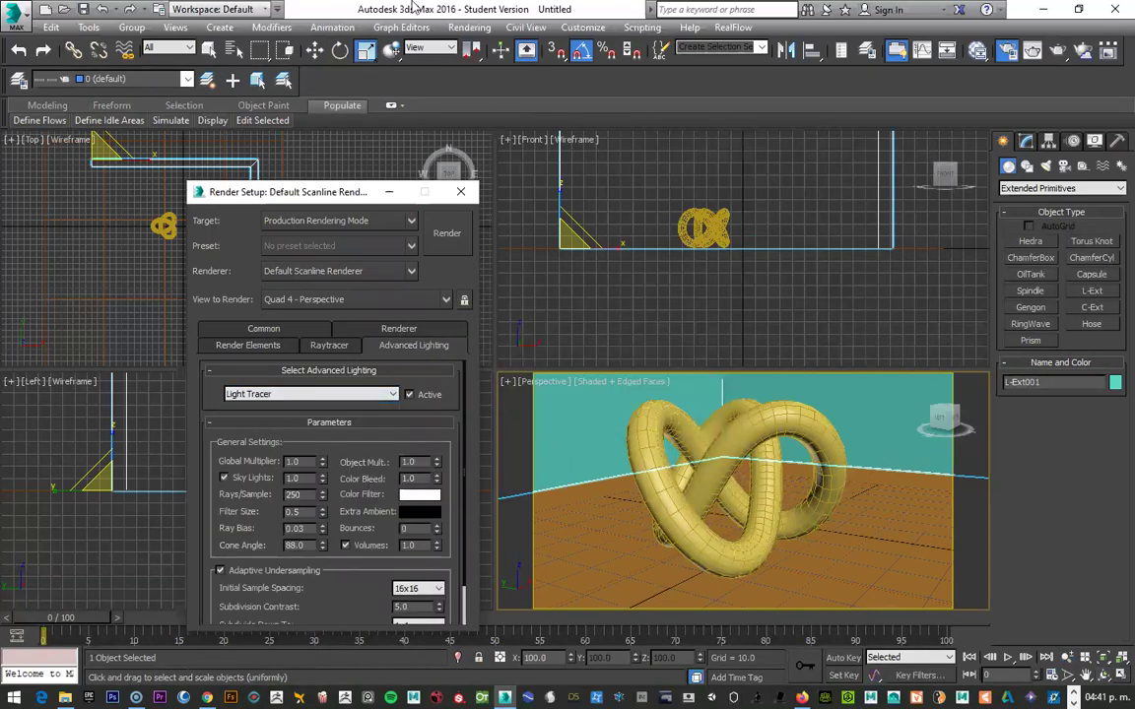
click(469, 27)
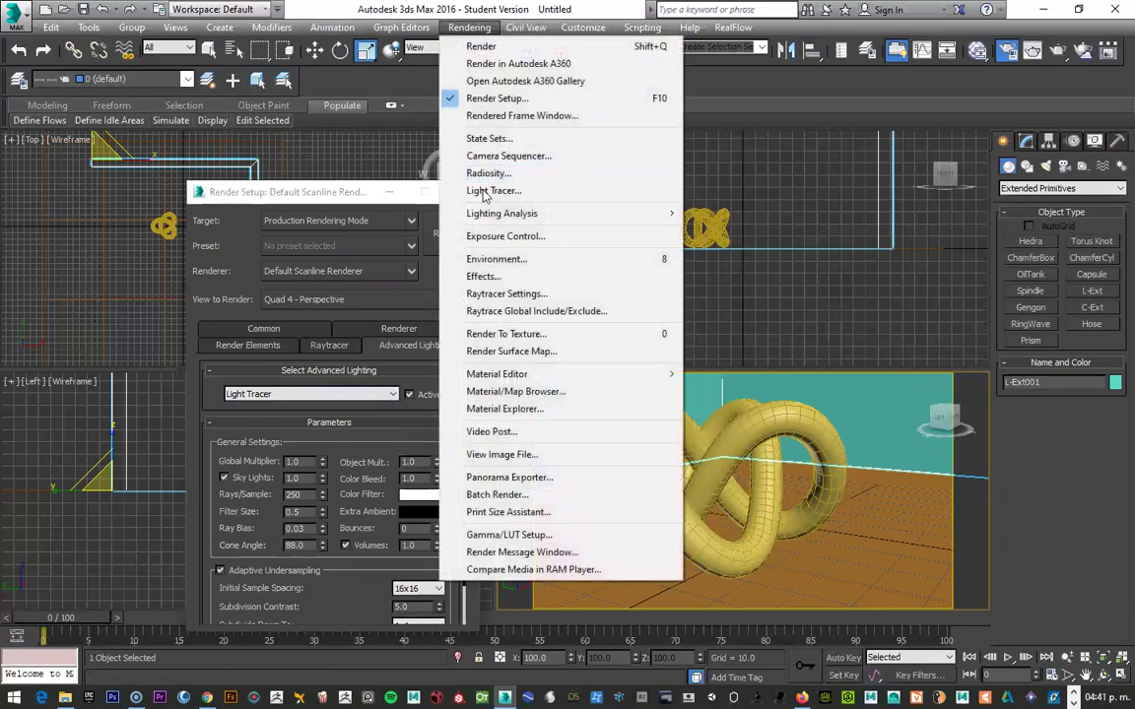
click(290, 187)
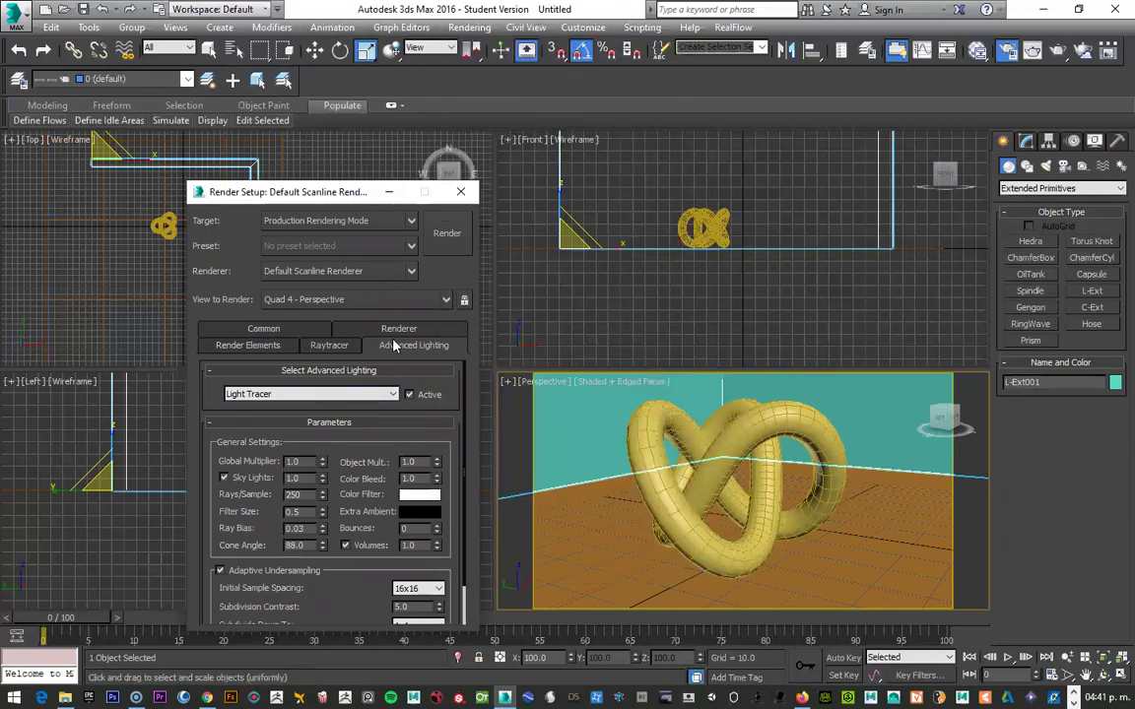
click(246, 329)
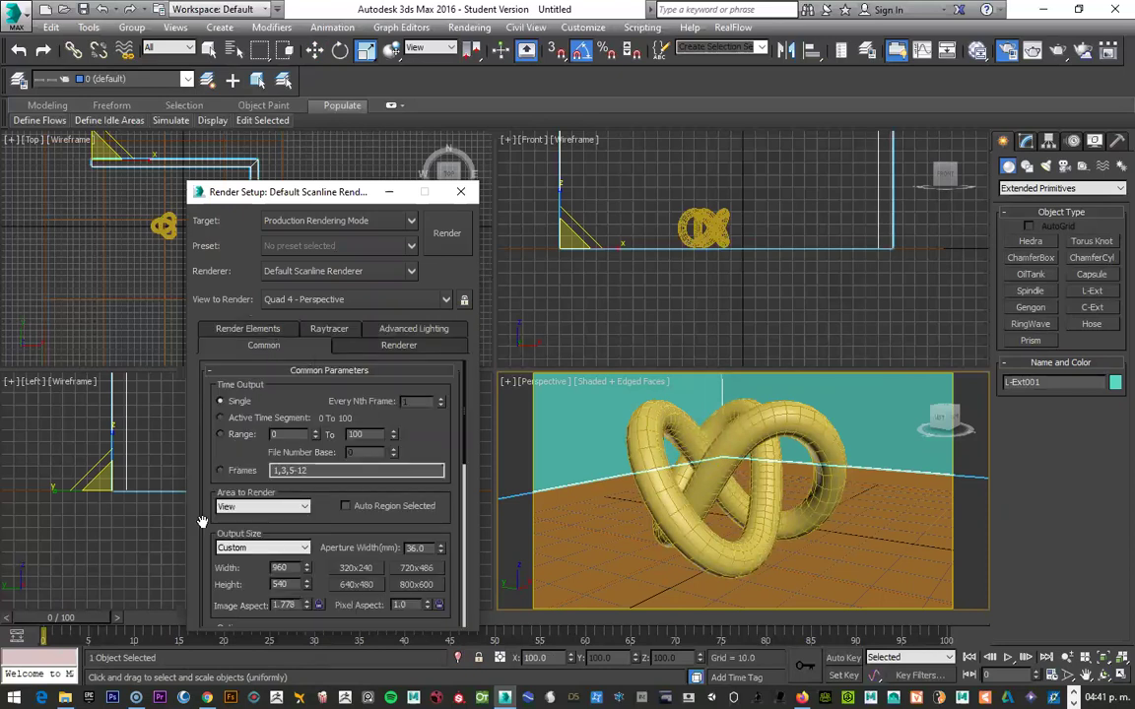
Step: Choose the 70mm IMAX (cine) output size and enter a custom width and a height of 540
double_click(281, 568)
click(261, 547)
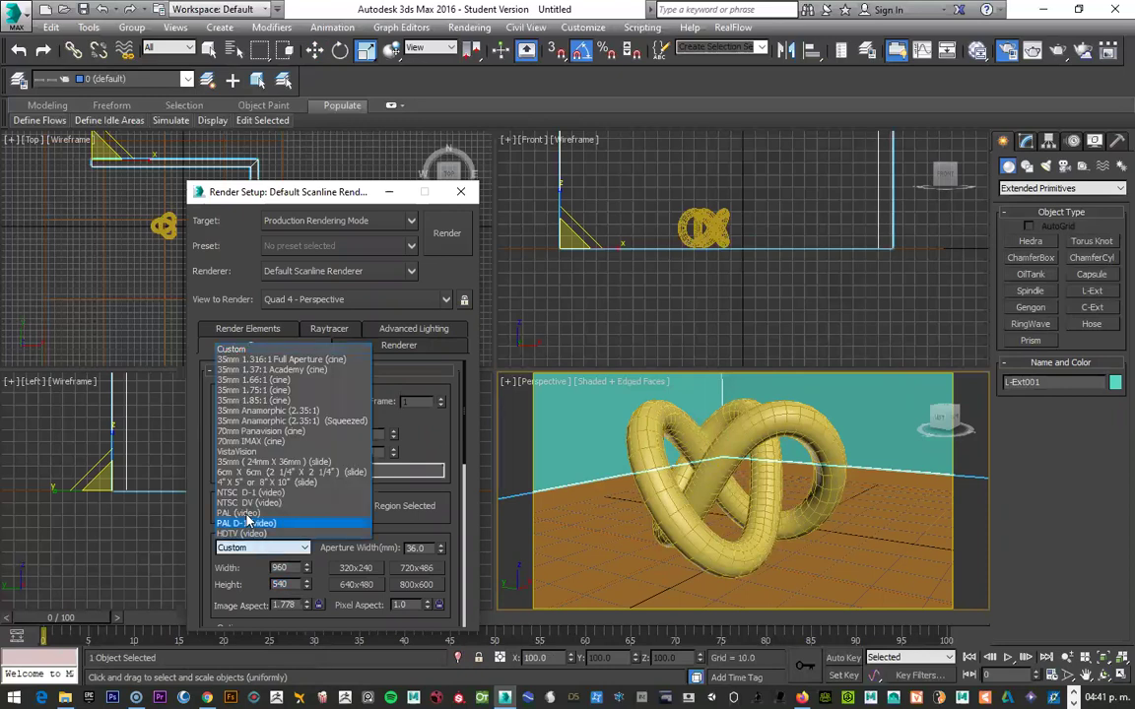
click(272, 442)
click(417, 585)
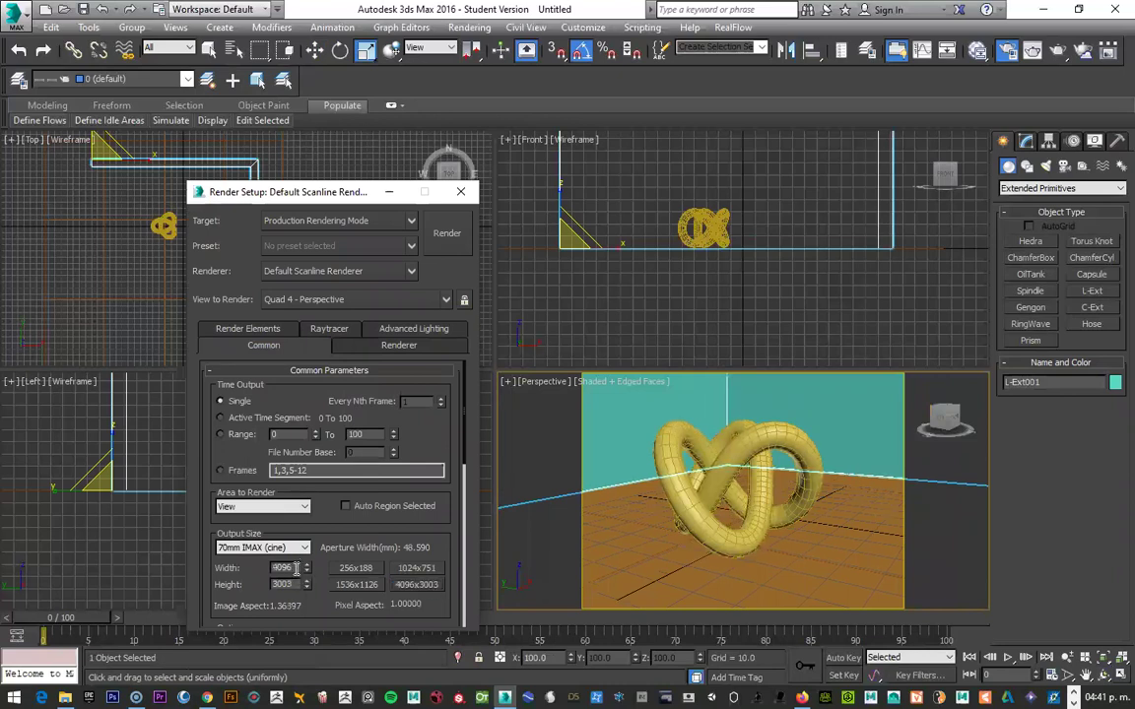
drag(296, 568, 225, 559)
text(332)
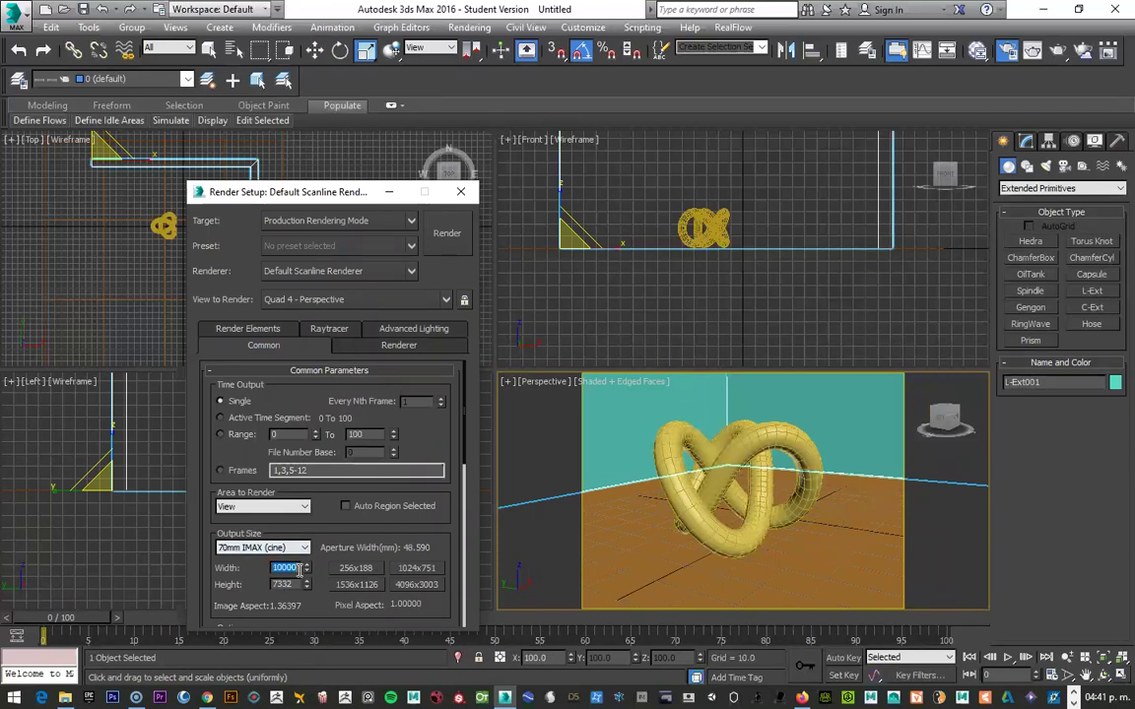
text(960)
key(Tab)
text(54)
click(1045, 166)
Step: Place a Standard Skylight, Sky001, beside the torus knot and open the Light Lister
click(1030, 189)
click(1030, 196)
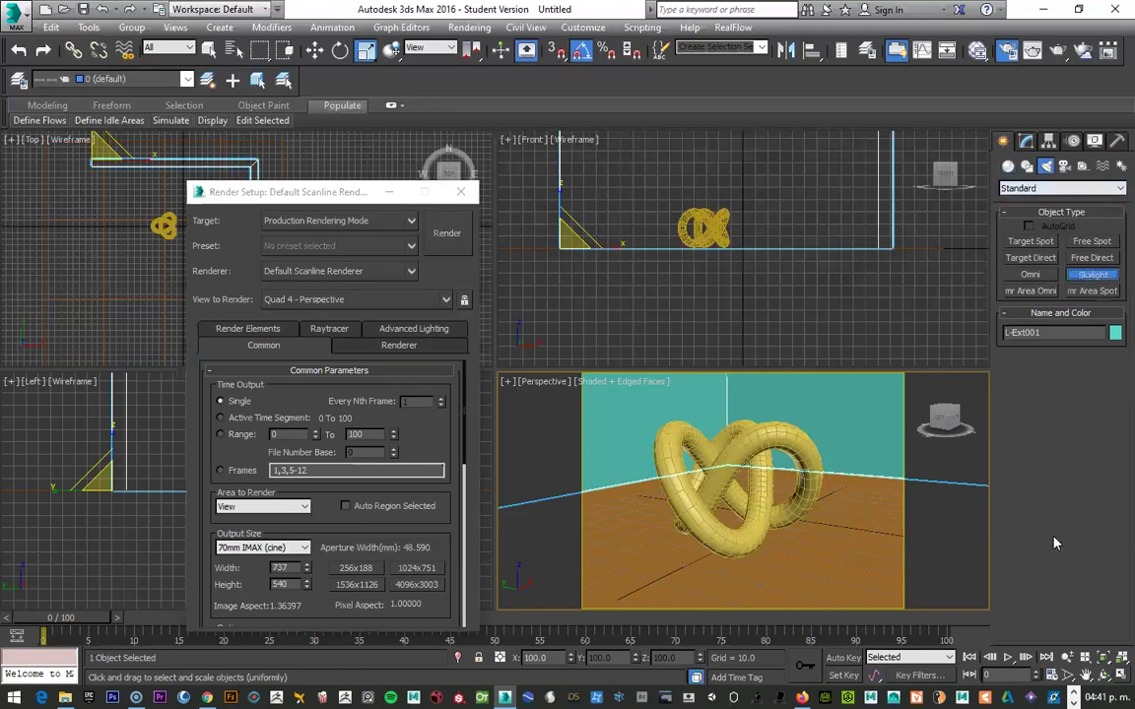
click(1090, 274)
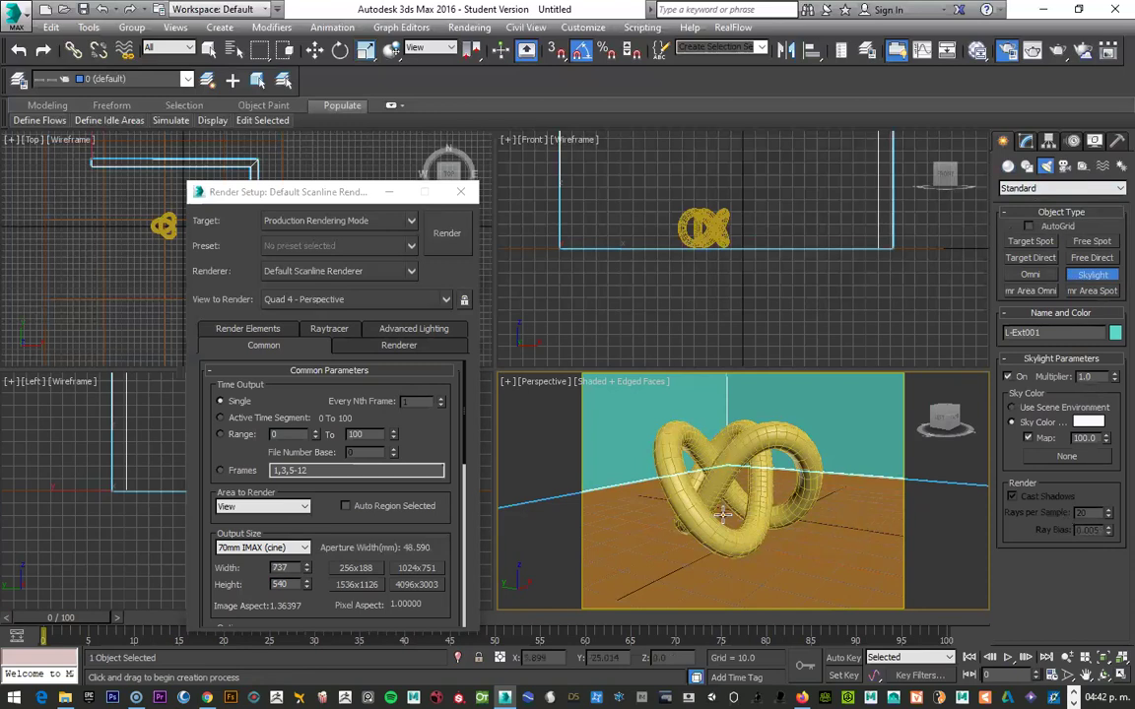
click(88, 27)
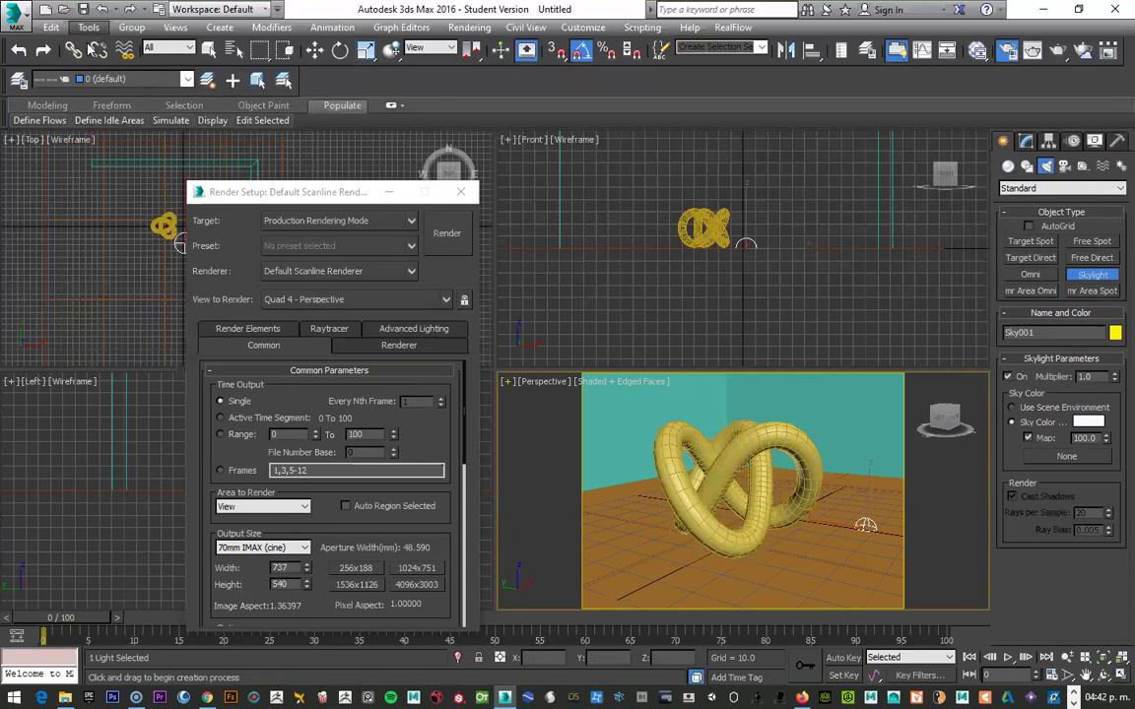
click(123, 265)
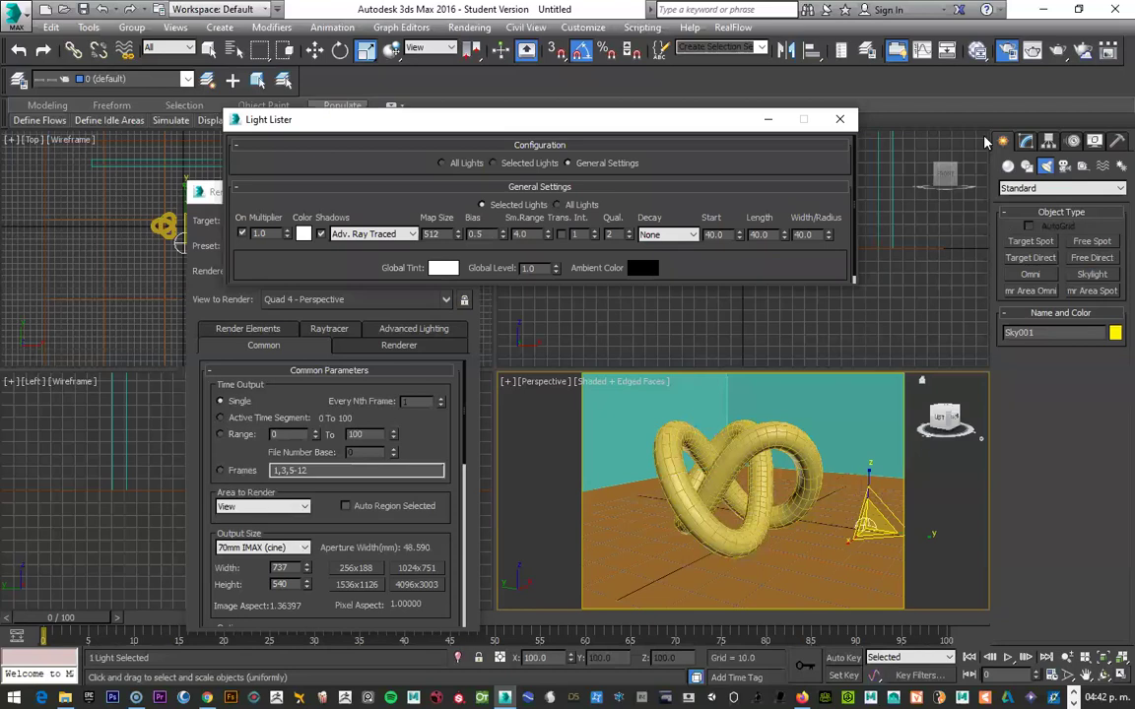
Step: Raise Sky001's shadow bias to 550.9, select the L-Ext wall, and render the perspective view
click(1025, 141)
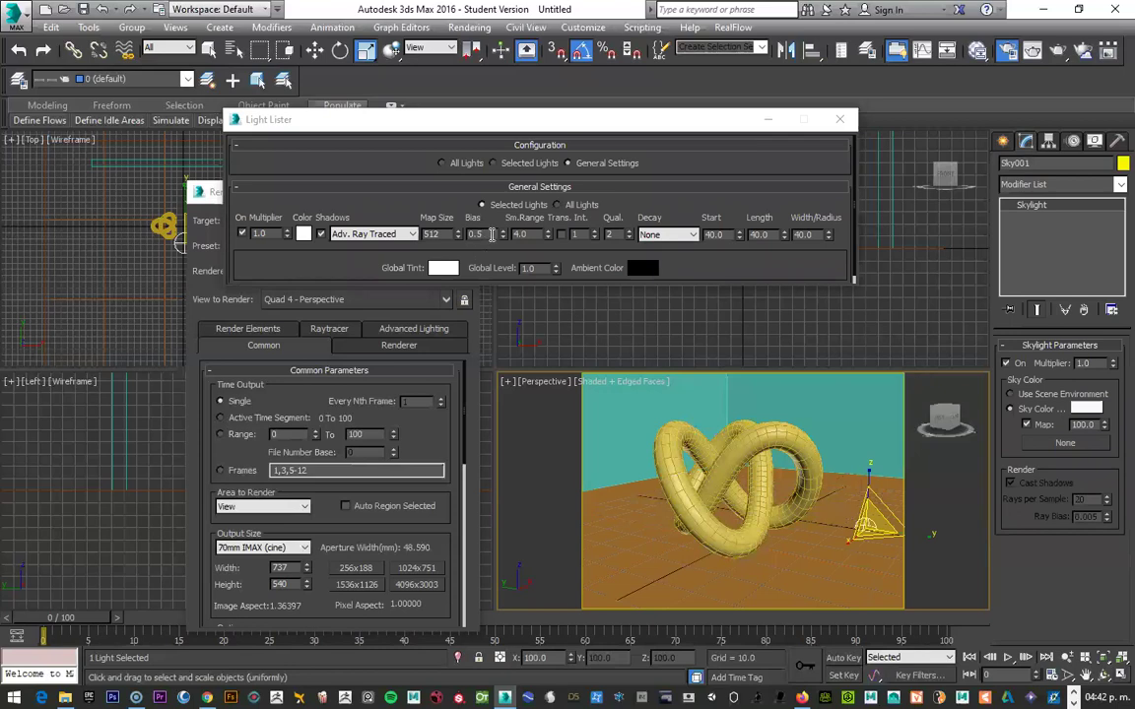
drag(503, 235, 502, 177)
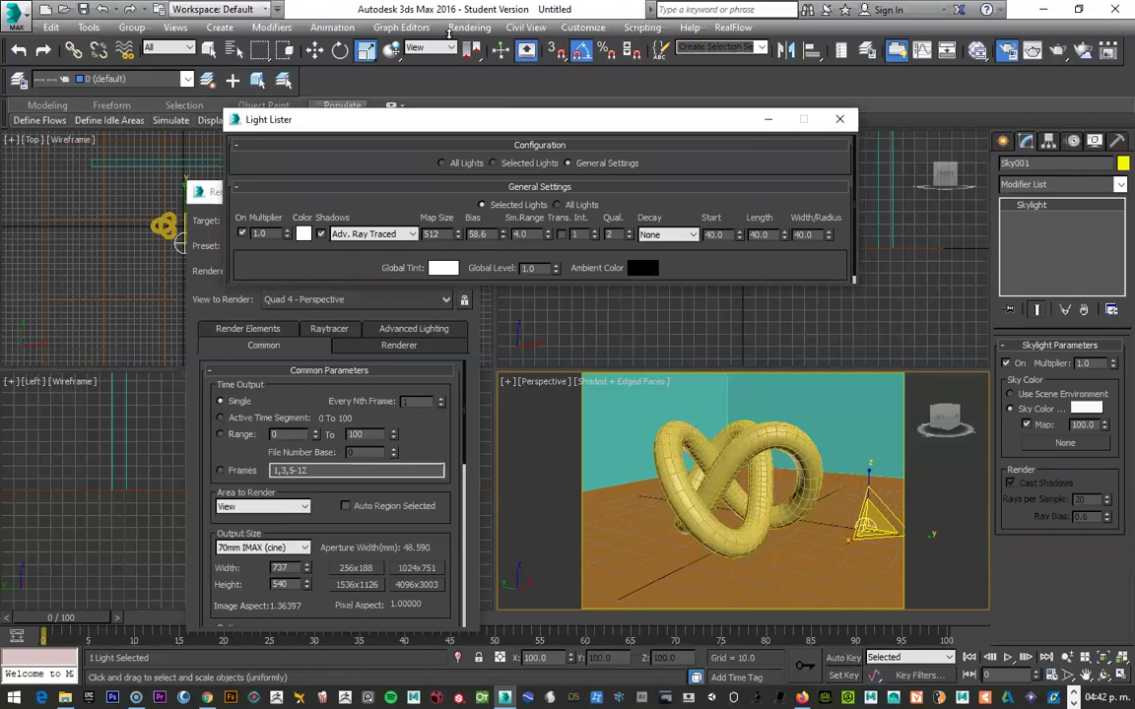
drag(434, 646, 519, 248)
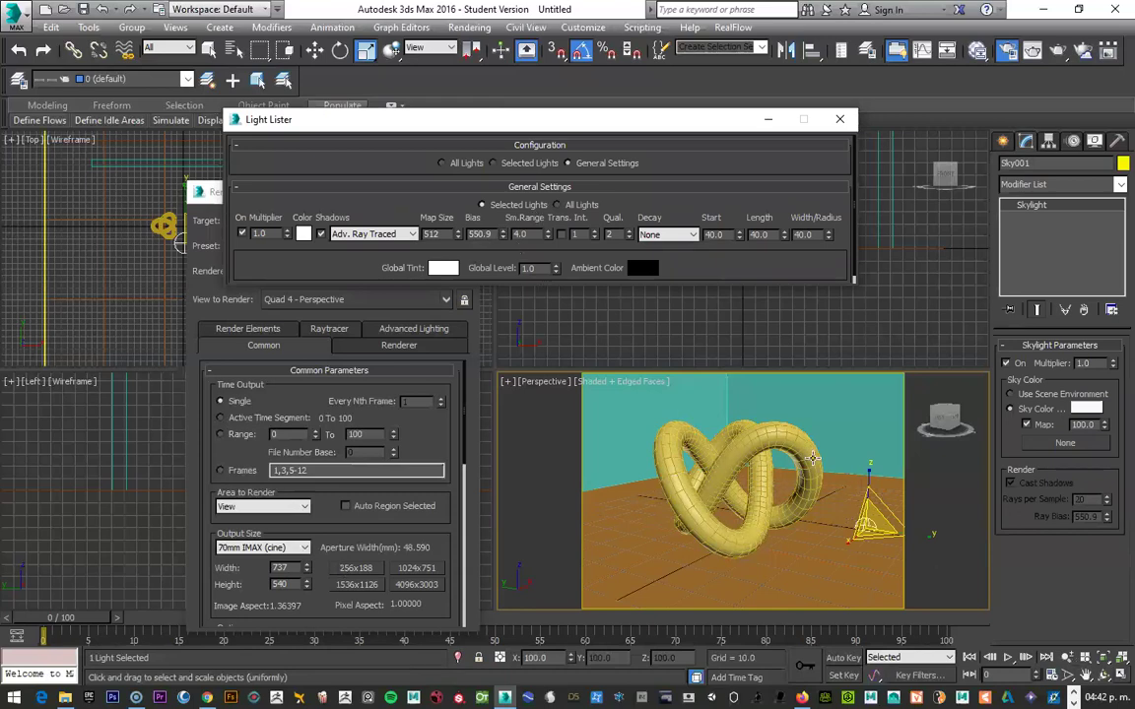
click(779, 397)
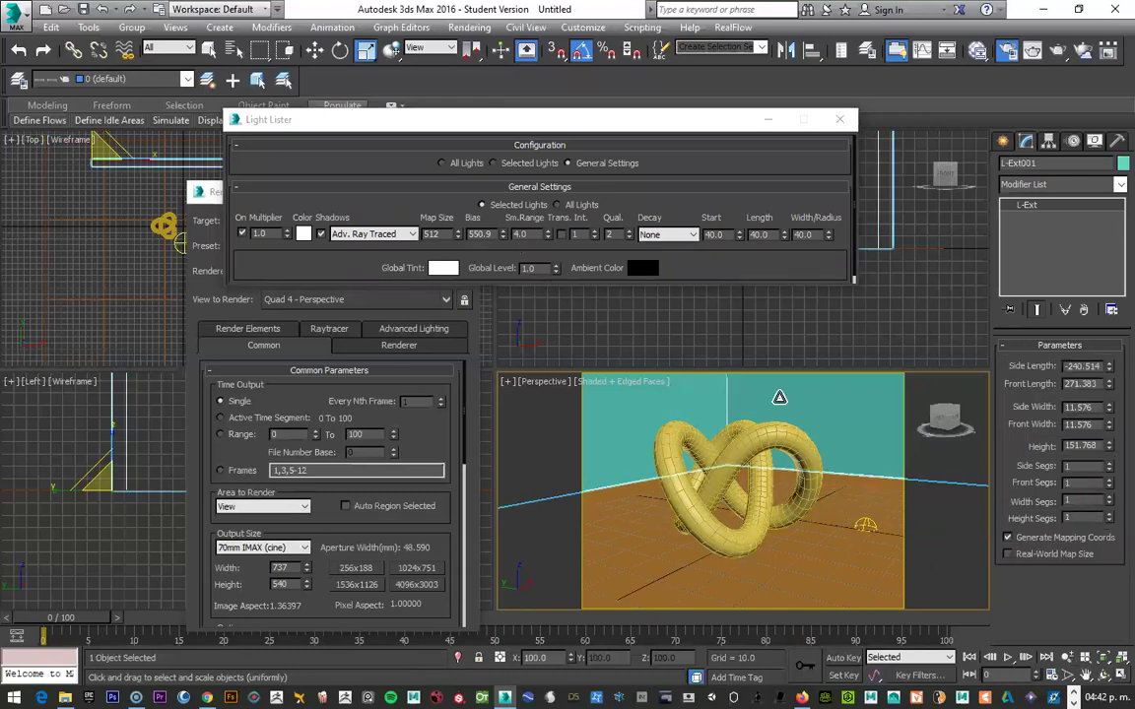
key(shift+q)
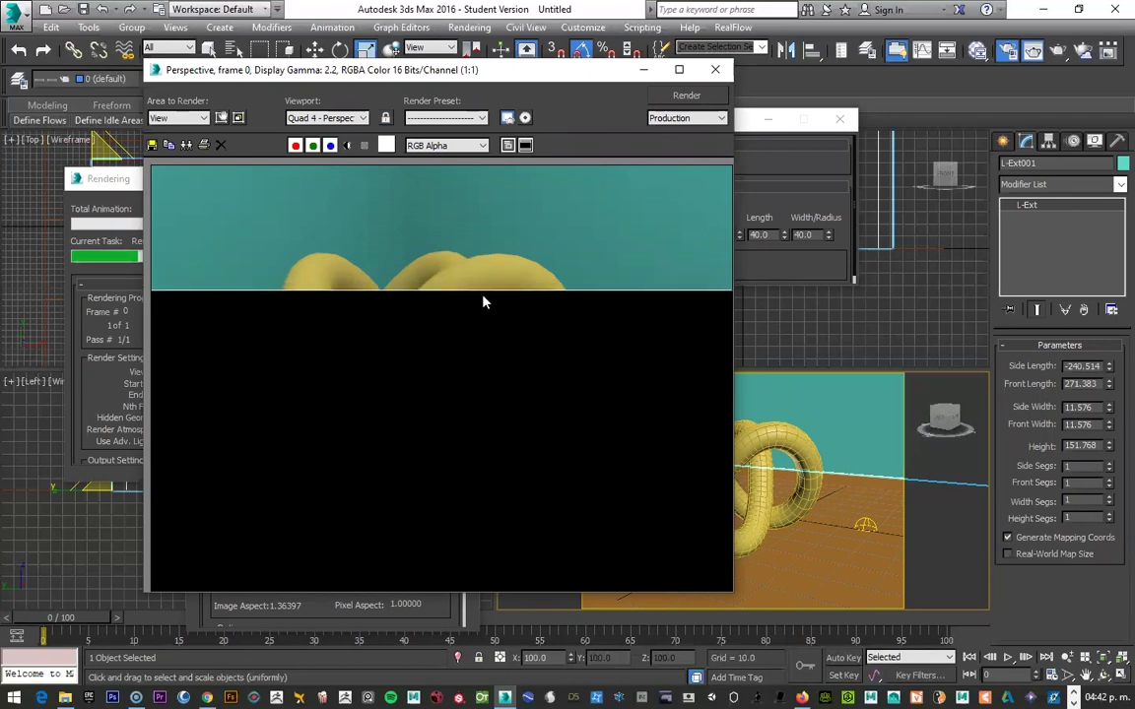
Step: Zoom in and out of the rendered frame to inspect the torus knot's soft shadows
scroll(443, 287, up, 2)
scroll(489, 321, up, 1)
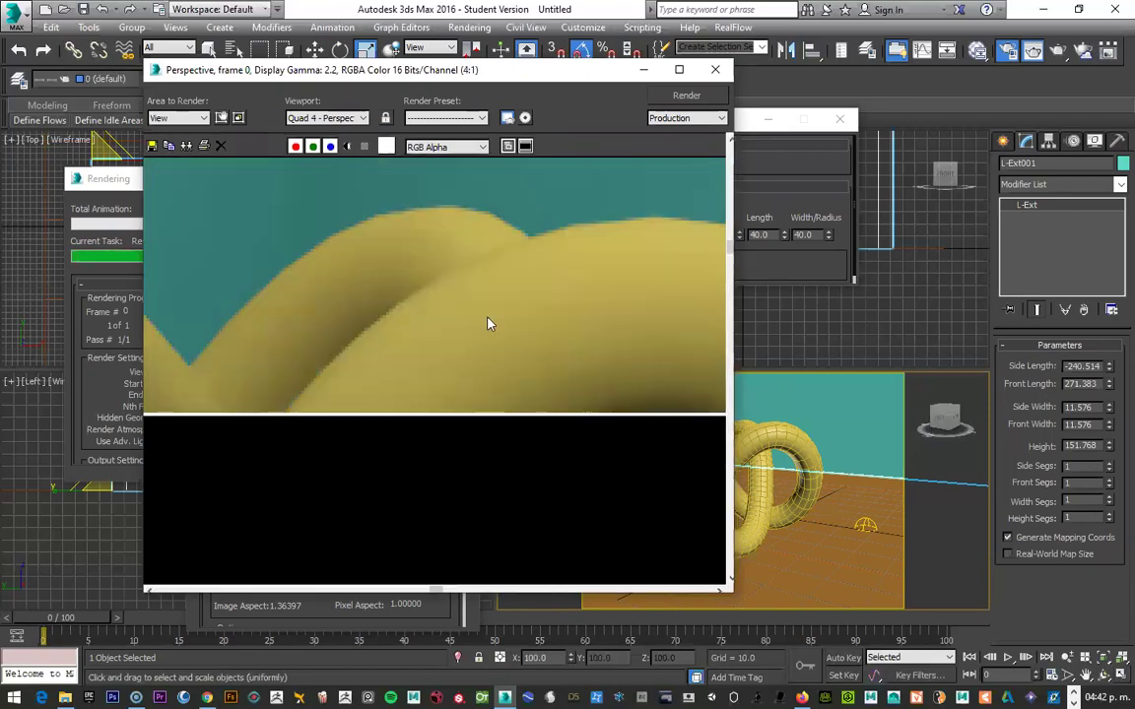
scroll(485, 328, down, 1)
scroll(487, 323, down, 1)
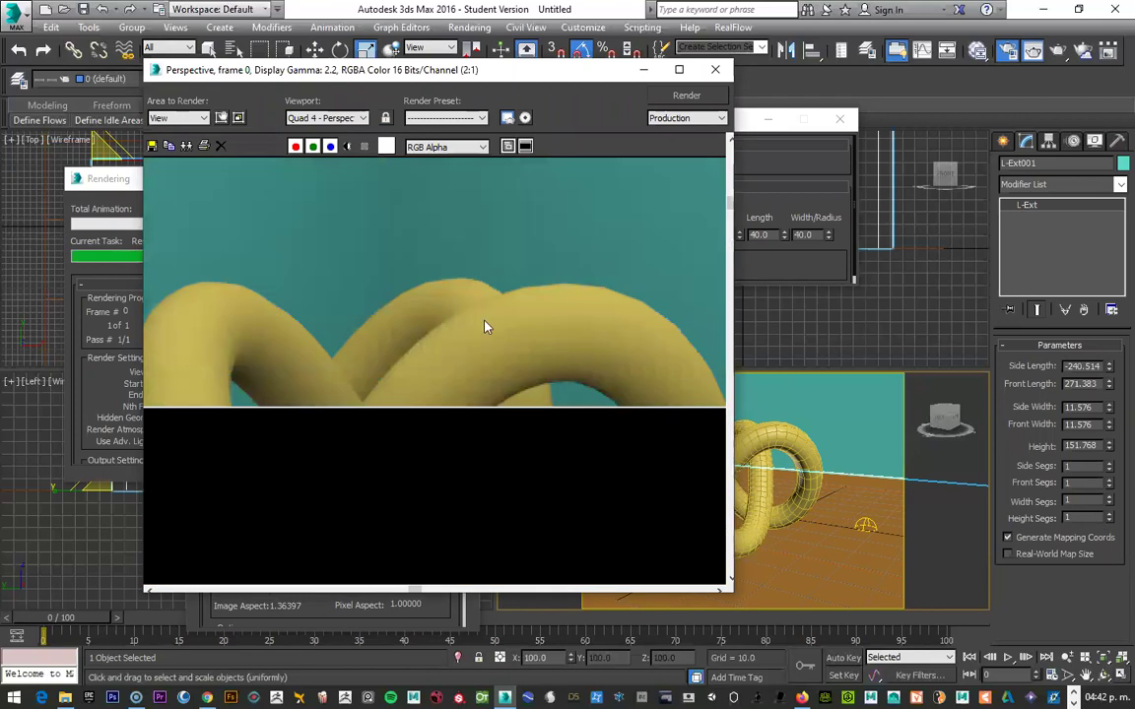
scroll(487, 324, up, 2)
scroll(593, 421, up, 1)
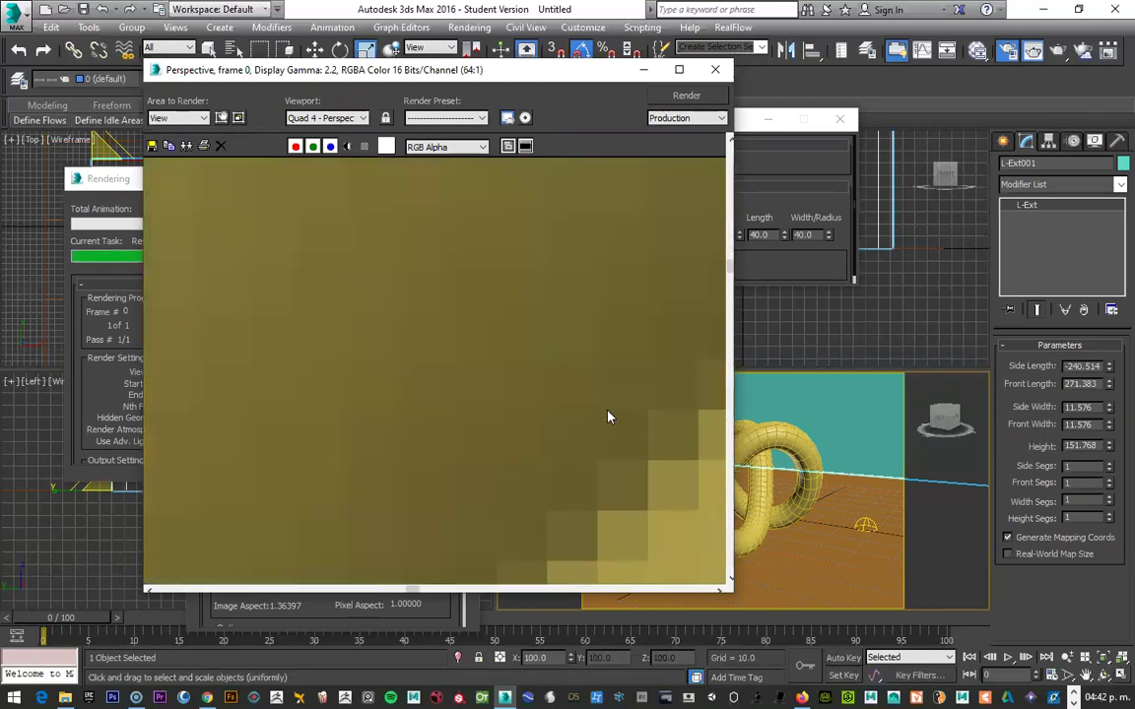
scroll(606, 421, down, 2)
scroll(606, 420, down, 1)
scroll(595, 431, down, 1)
scroll(585, 435, down, 1)
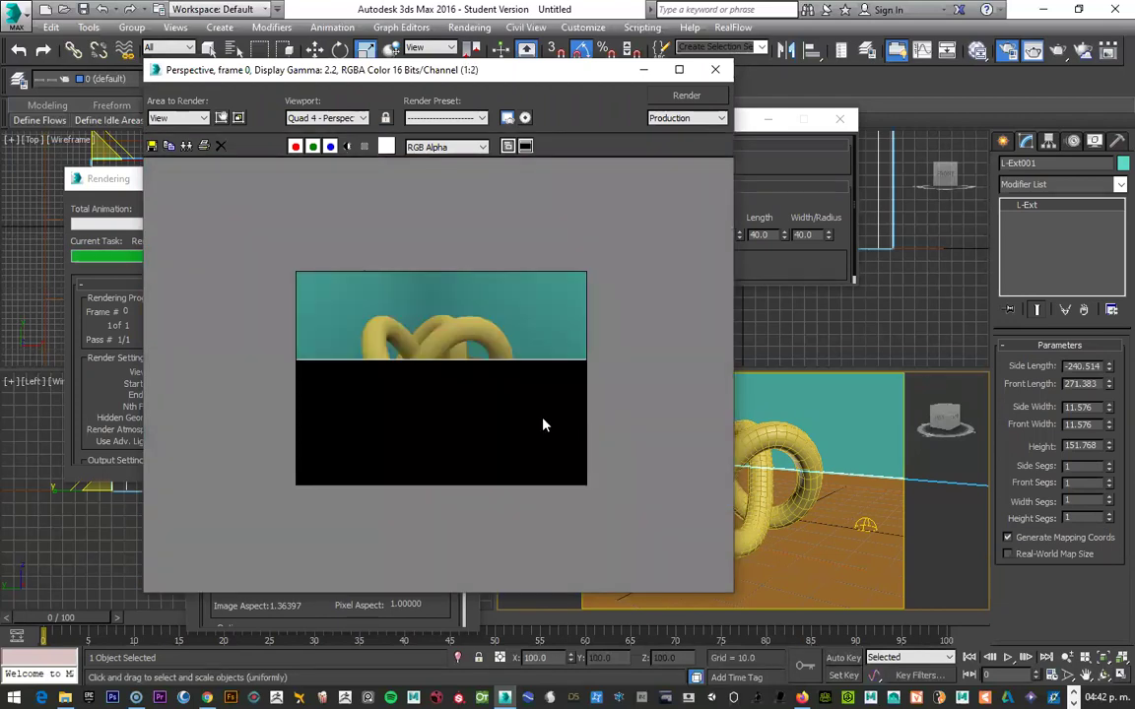
scroll(503, 406, up, 1)
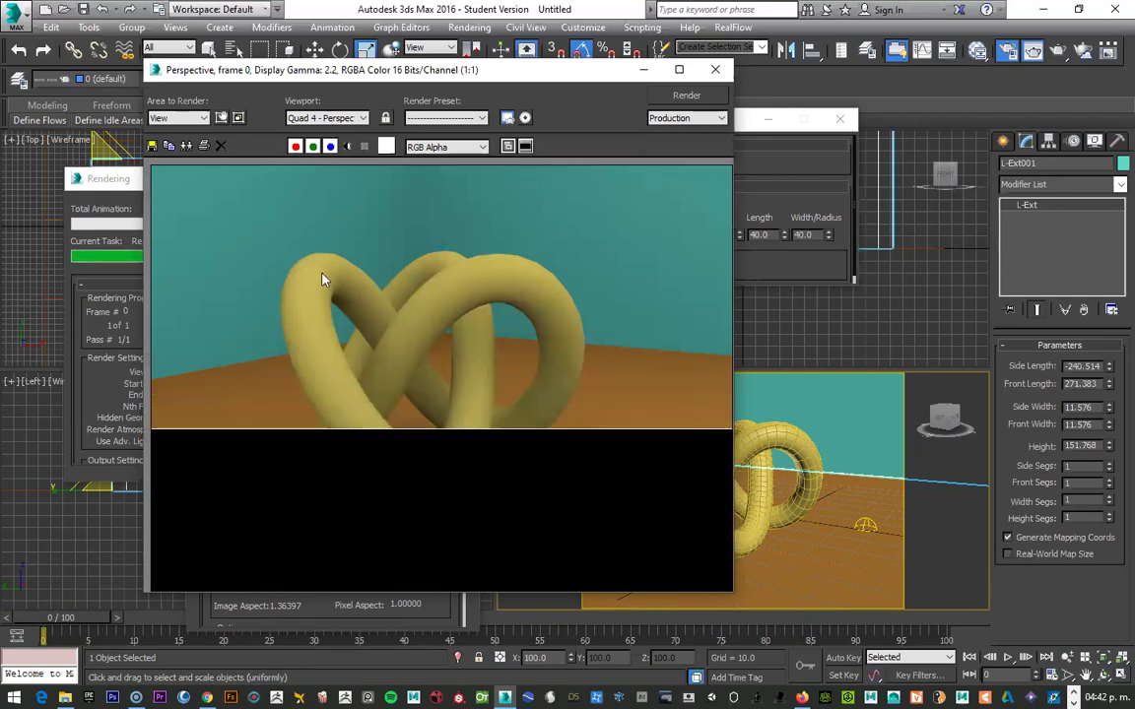
Step: Save the rendered image as JPEG file 'TRY' at Quality 100
click(152, 146)
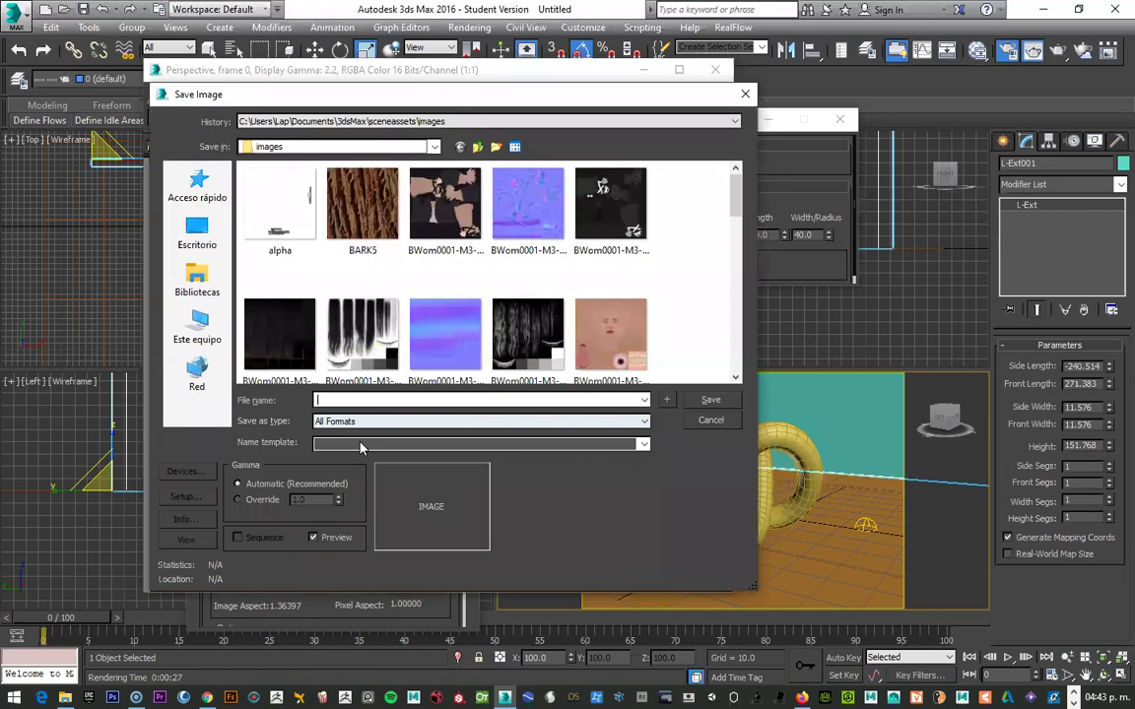
click(325, 422)
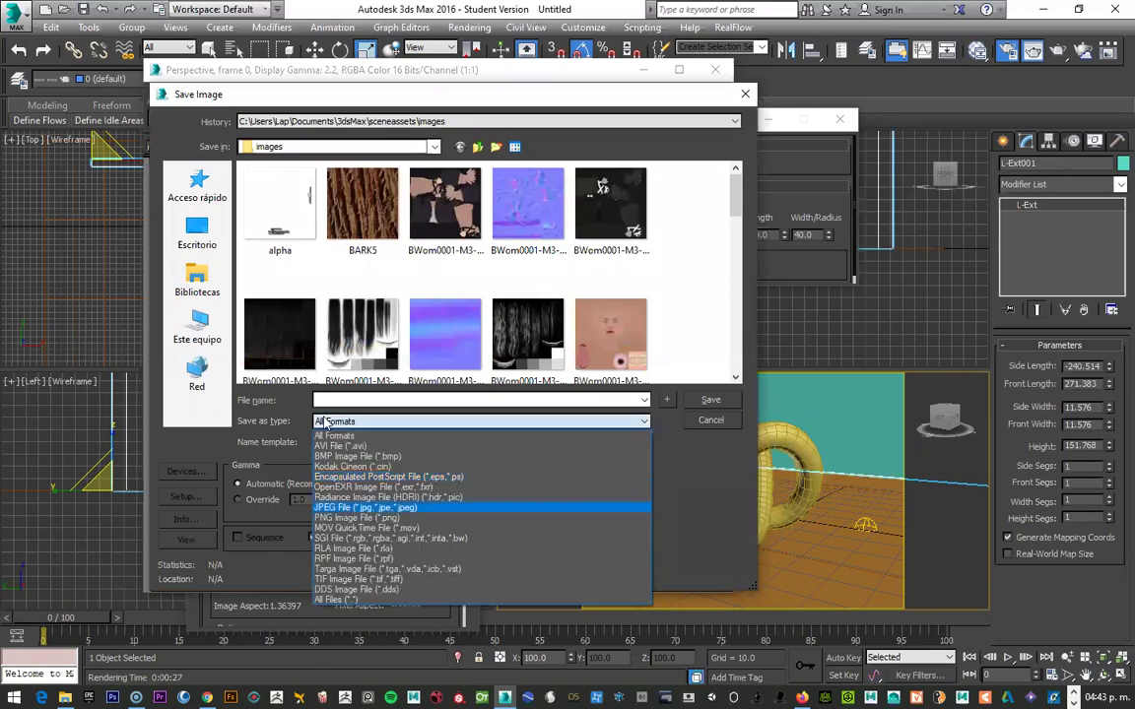
key(Return)
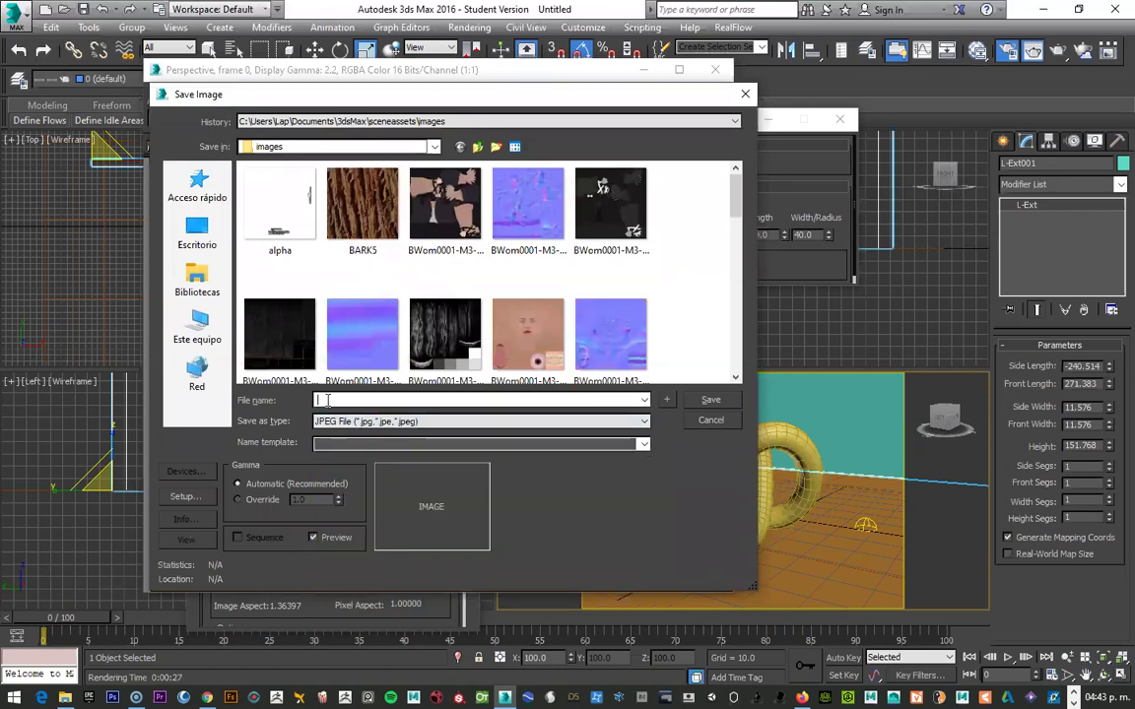
text(TRY)
click(711, 401)
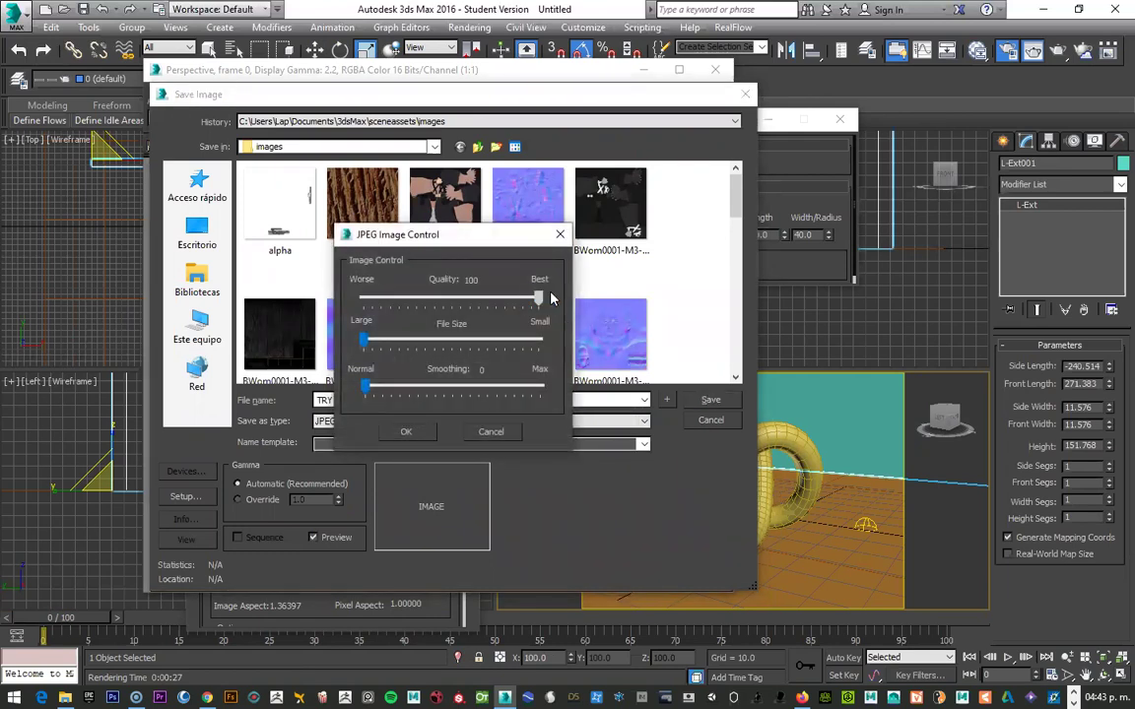
click(491, 433)
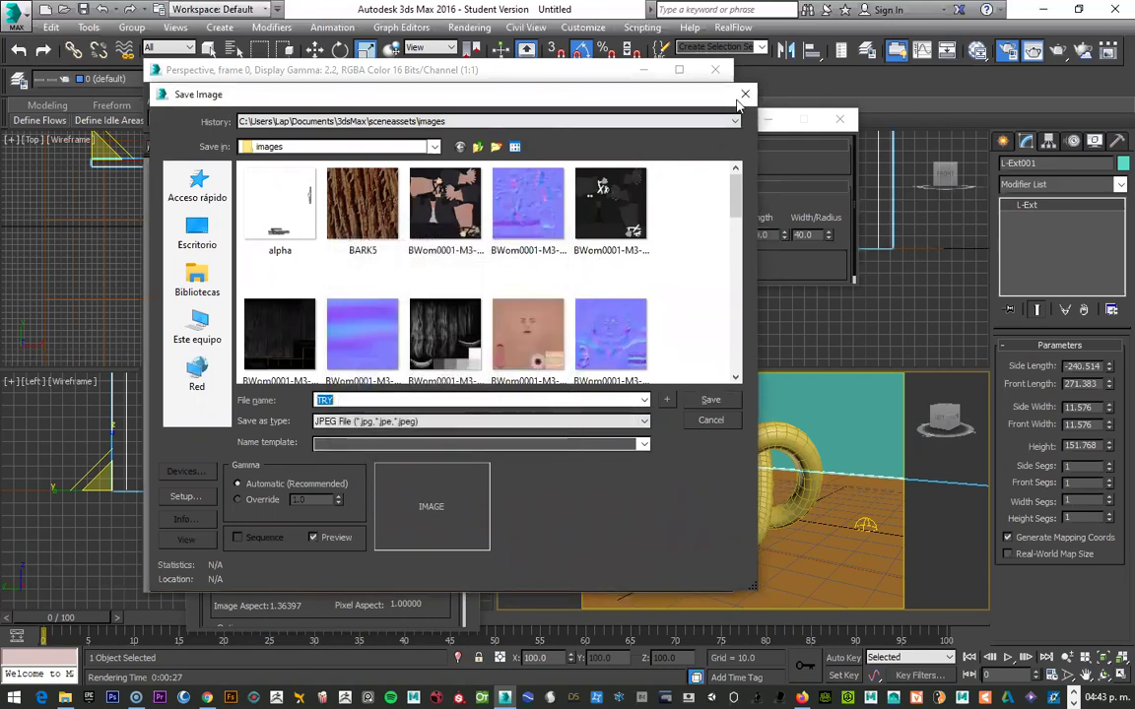
click(744, 95)
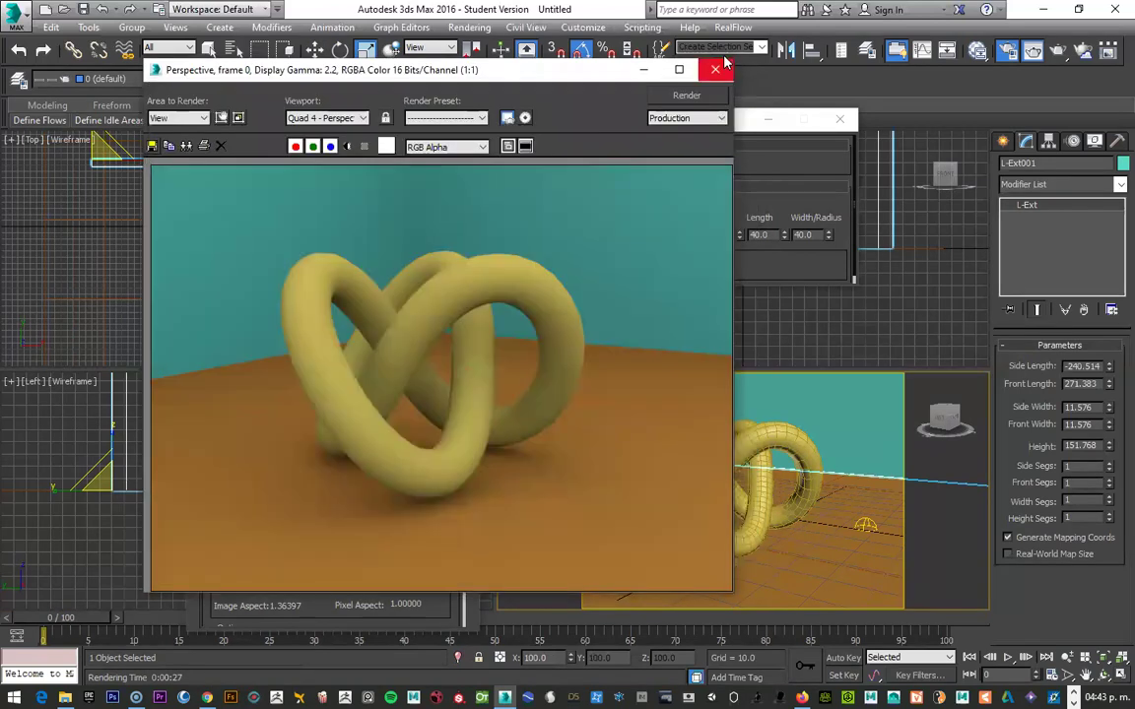
Step: Close the Rendered Frame Window and the Light Lister
scroll(502, 458, up, 1)
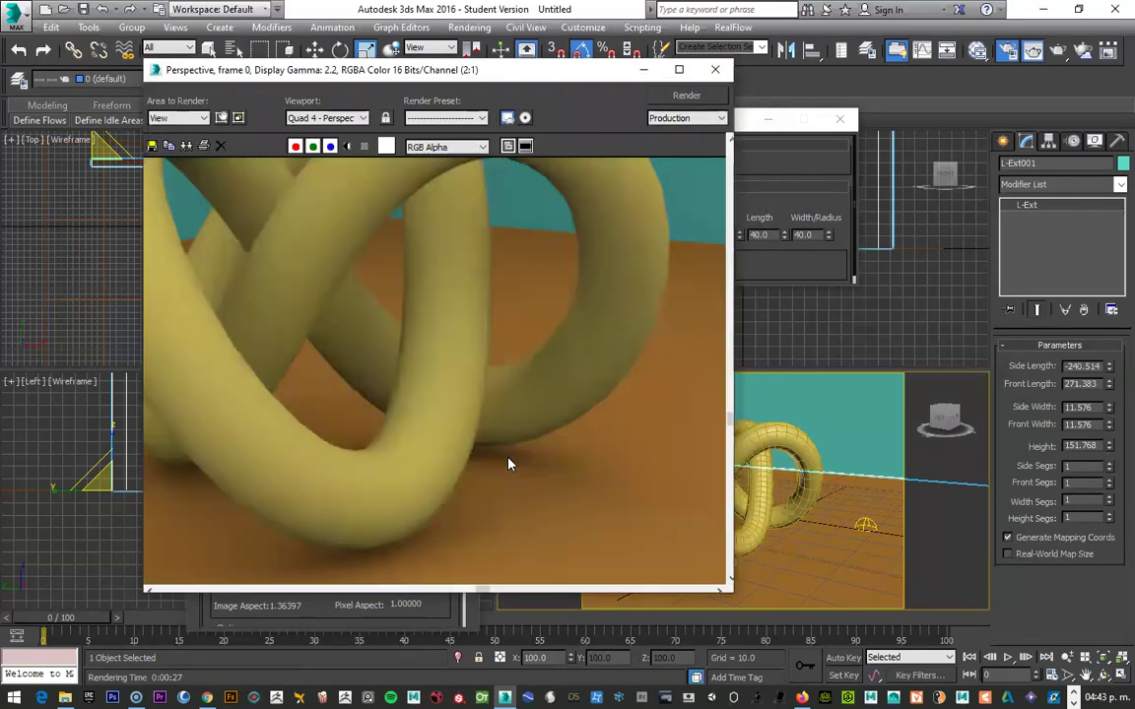
scroll(508, 463, up, 1)
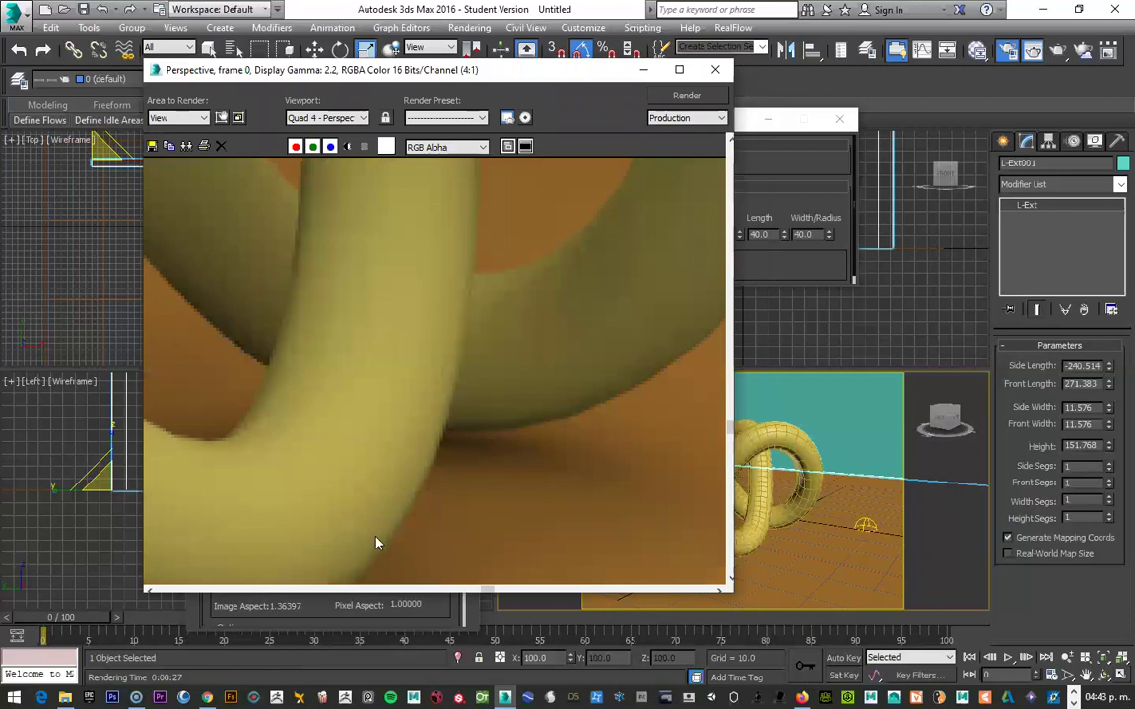
scroll(445, 456, down, 2)
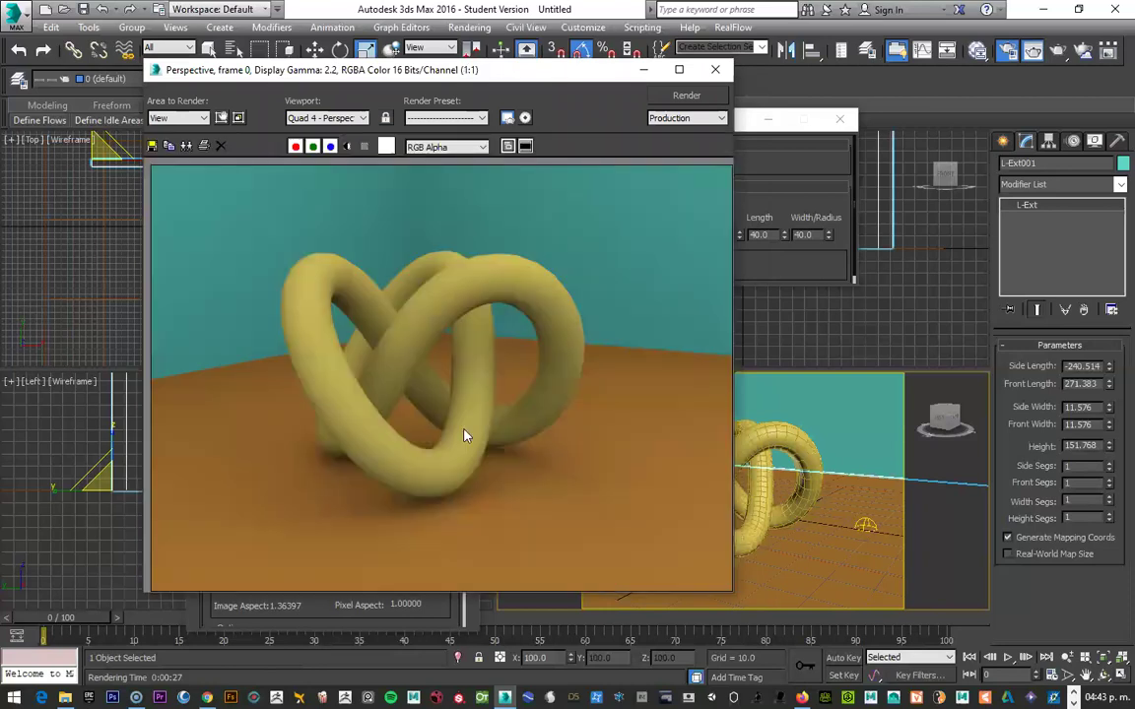
click(715, 68)
click(770, 116)
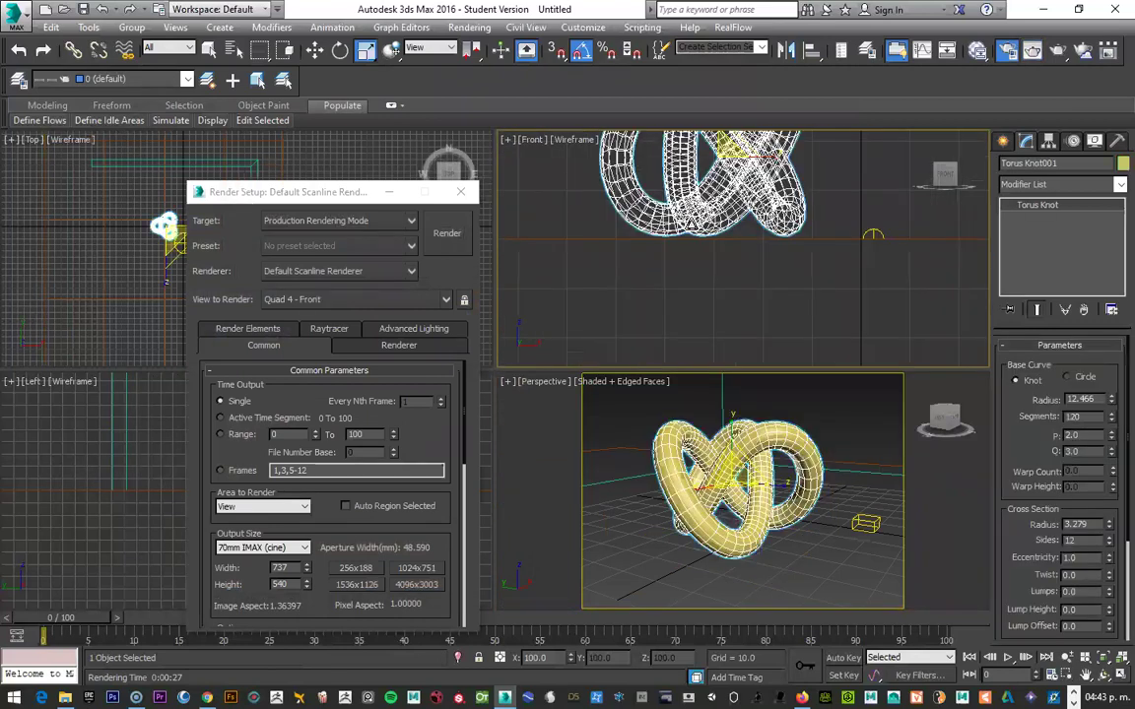
Step: Switch to the Move tool and bring up the Move Transform Type-In clear of the viewports
right_click(698, 219)
click(749, 228)
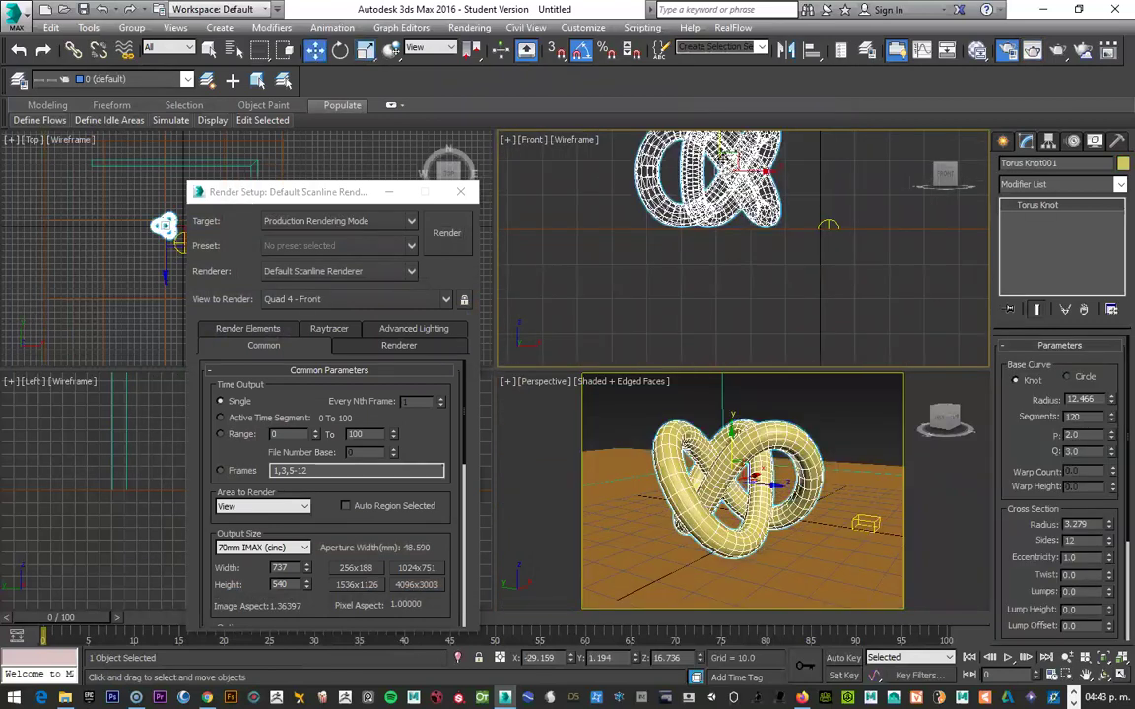
scroll(709, 246, up, 3)
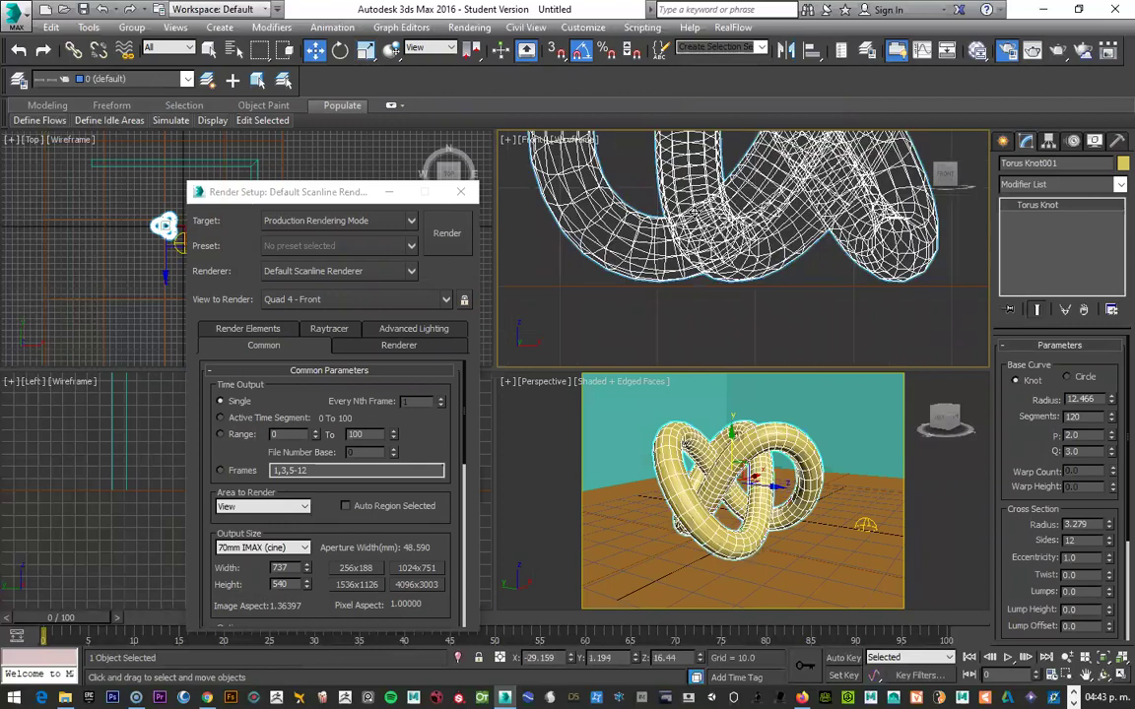
scroll(709, 247, up, 3)
right_click(707, 247)
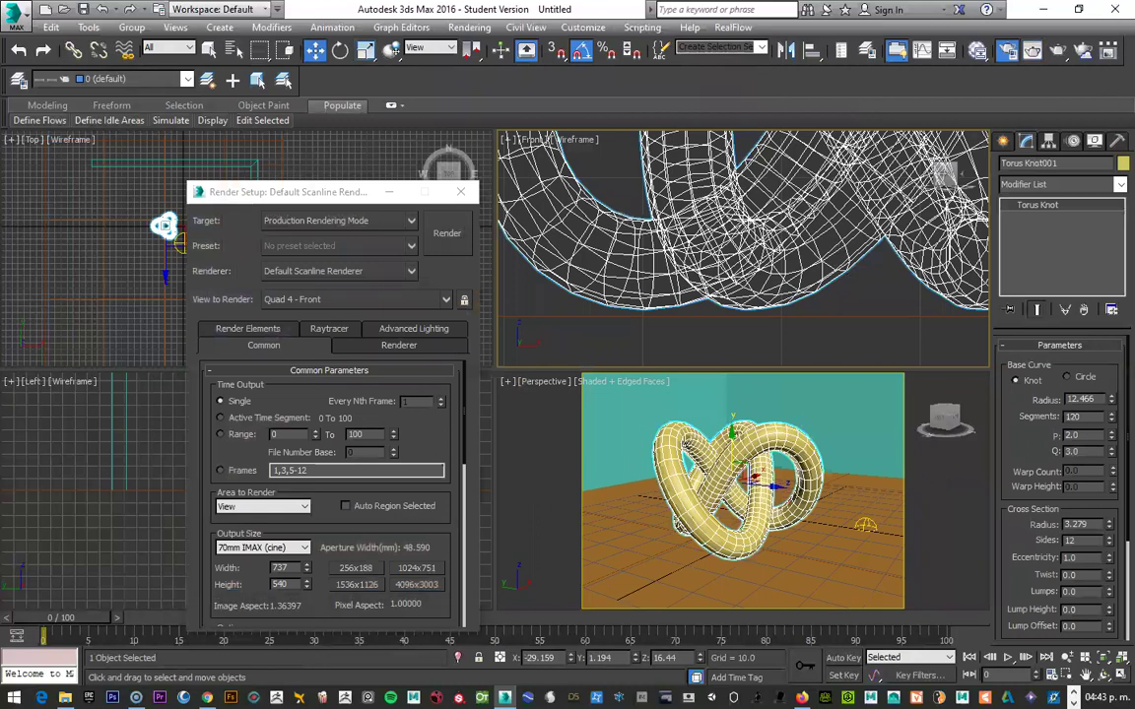
key(F12)
drag(551, 223, 463, 214)
scroll(718, 317, up, 3)
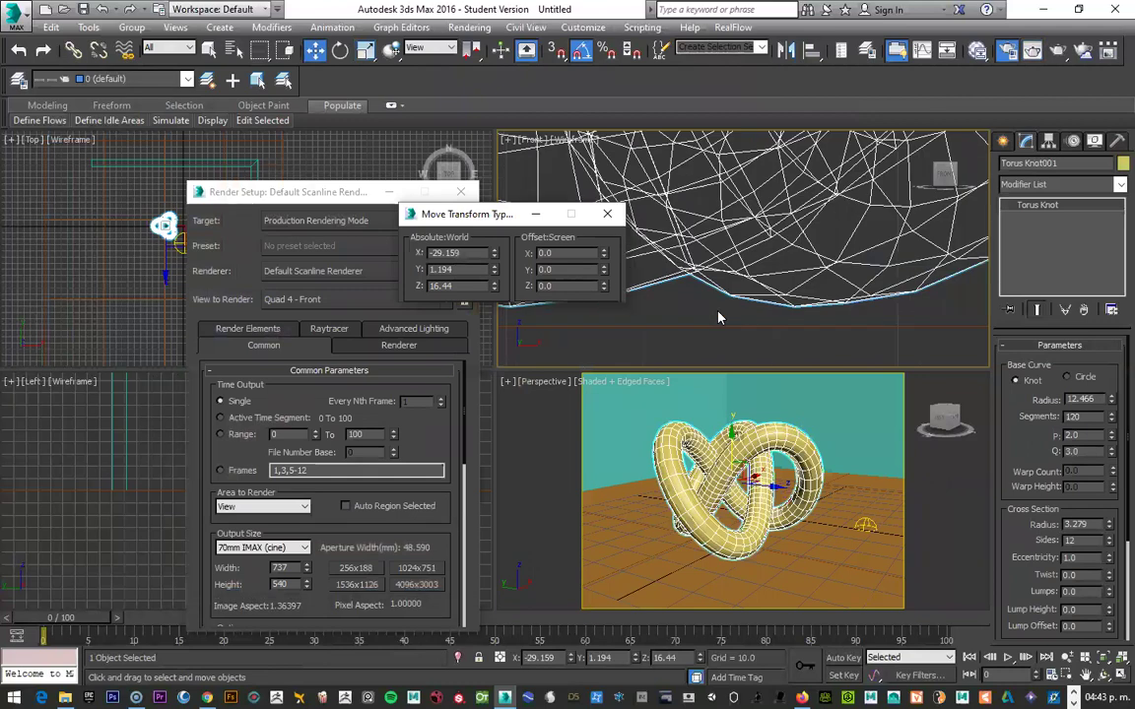
drag(581, 214, 495, 208)
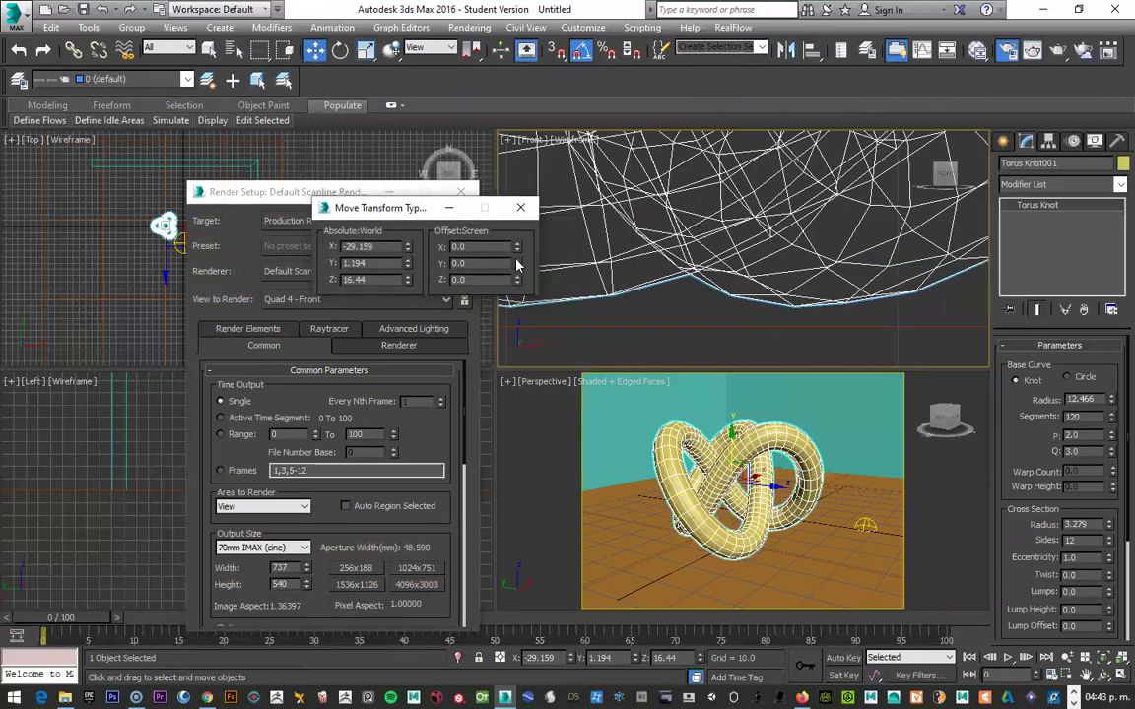
Step: Lower the torus knot to Z 15.978, then close the type-in and Render Setup
drag(517, 263, 528, 277)
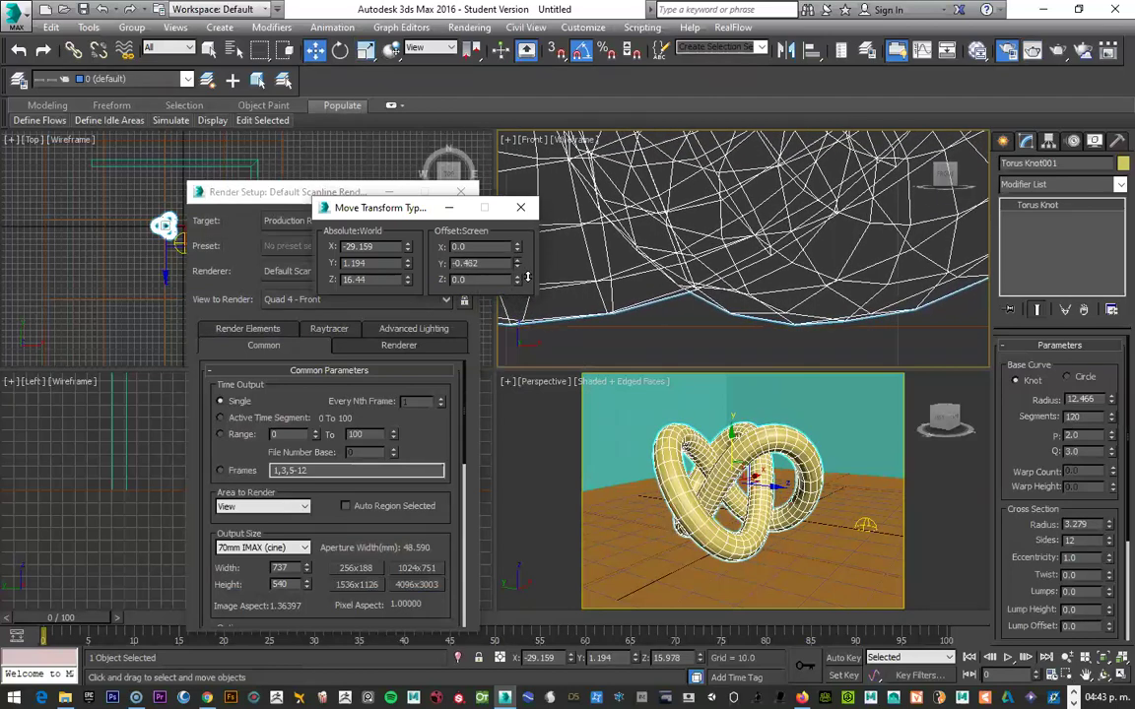
scroll(729, 246, down, 2)
scroll(729, 246, down, 2)
scroll(729, 246, down, 2)
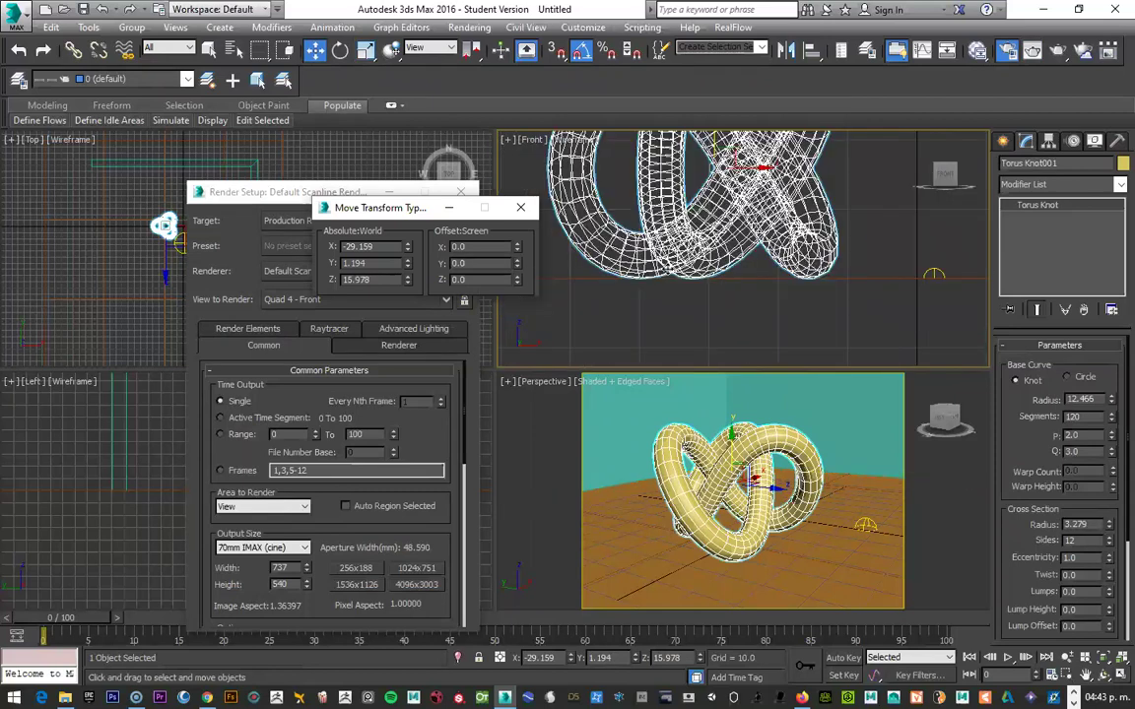
mouse_move(337, 194)
mouse_down()
mouse_move(307, 172)
mouse_move(302, 127)
mouse_up()
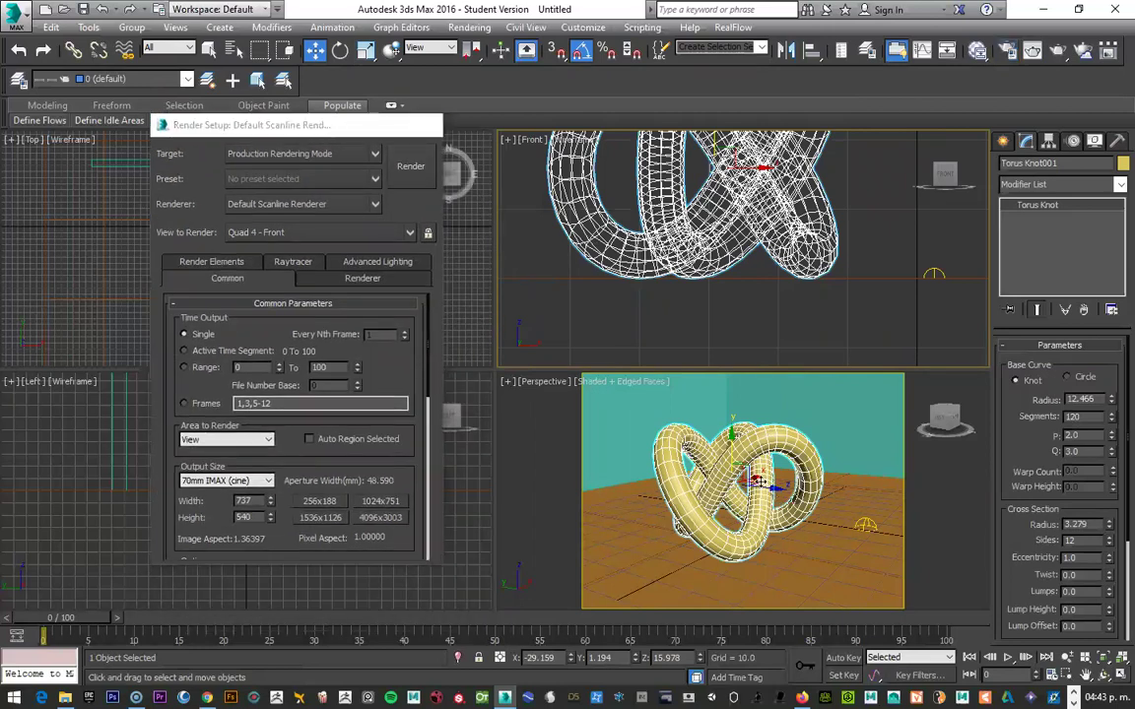
click(427, 126)
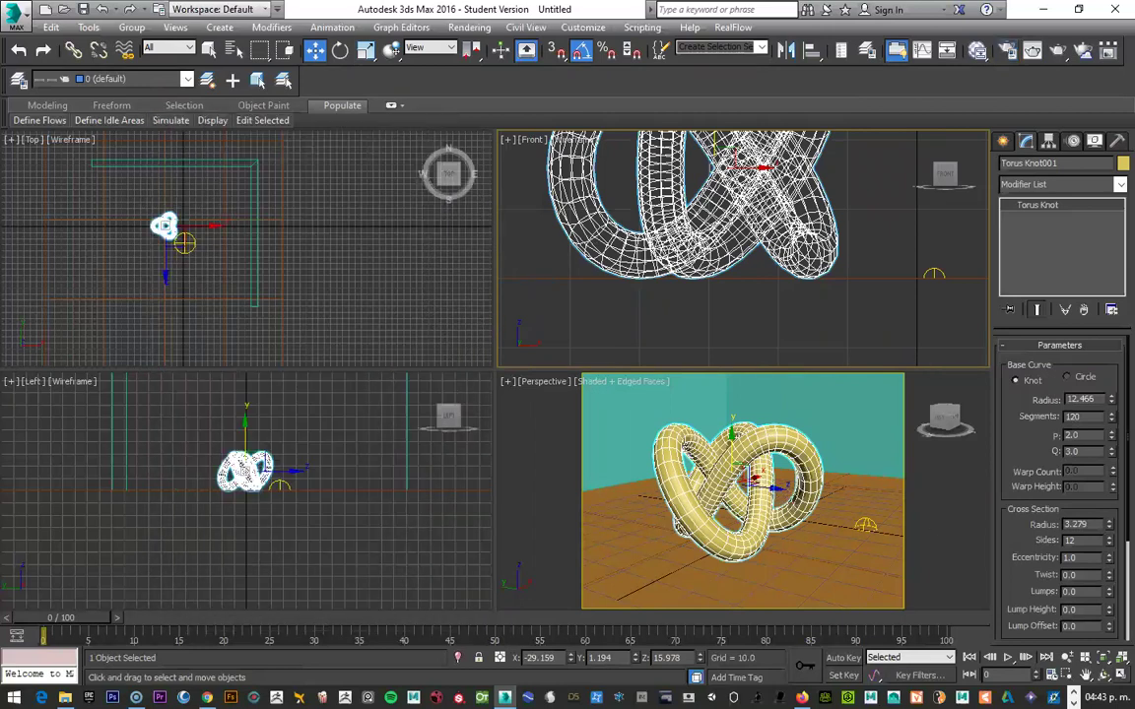
Step: Reopen the Light Lister with shadow Bias 500.0, select the L-Ext wall, and render the perspective view
click(87, 27)
click(116, 266)
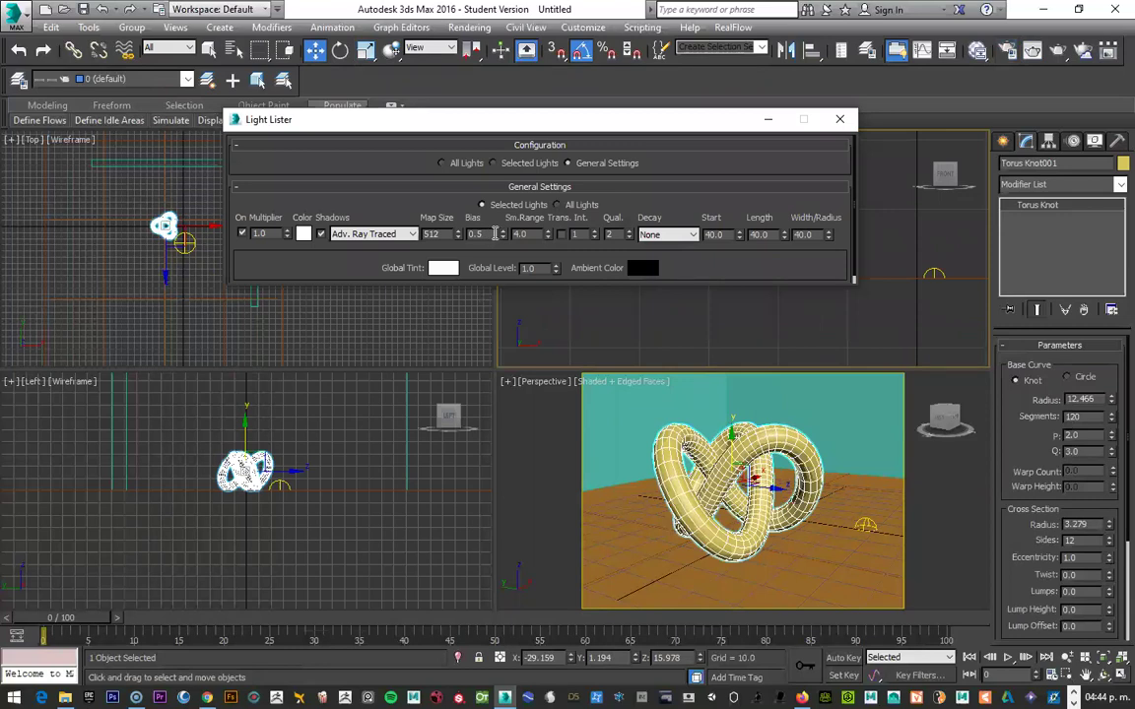
drag(524, 119, 425, 100)
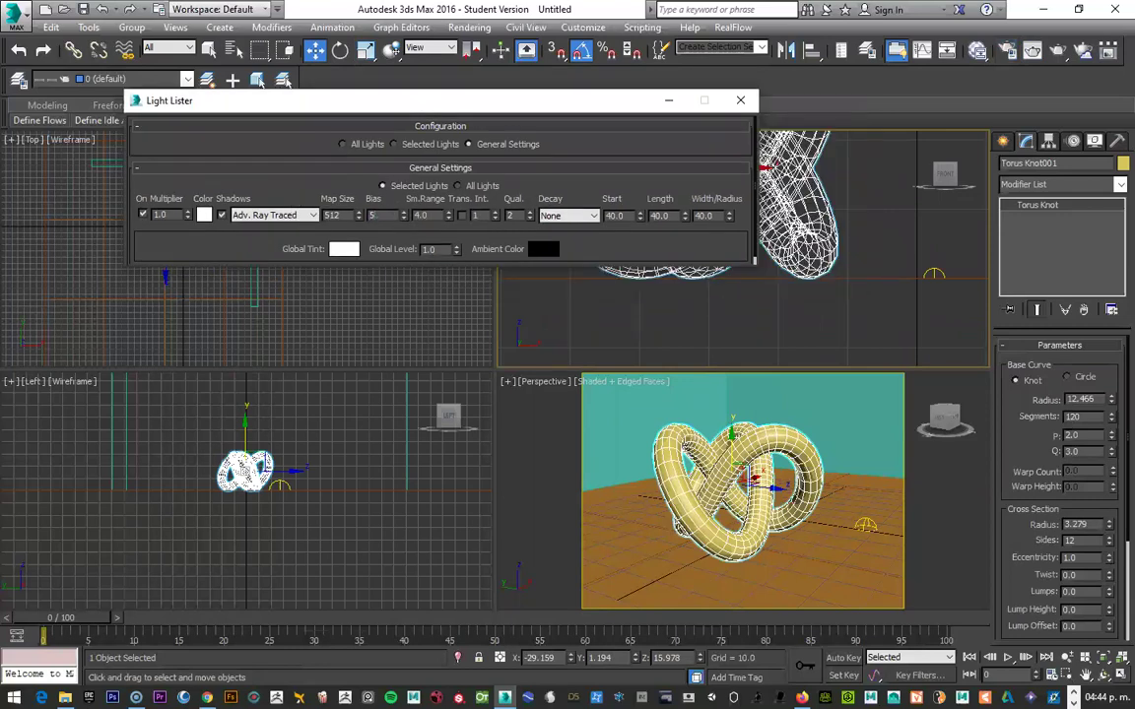
click(606, 397)
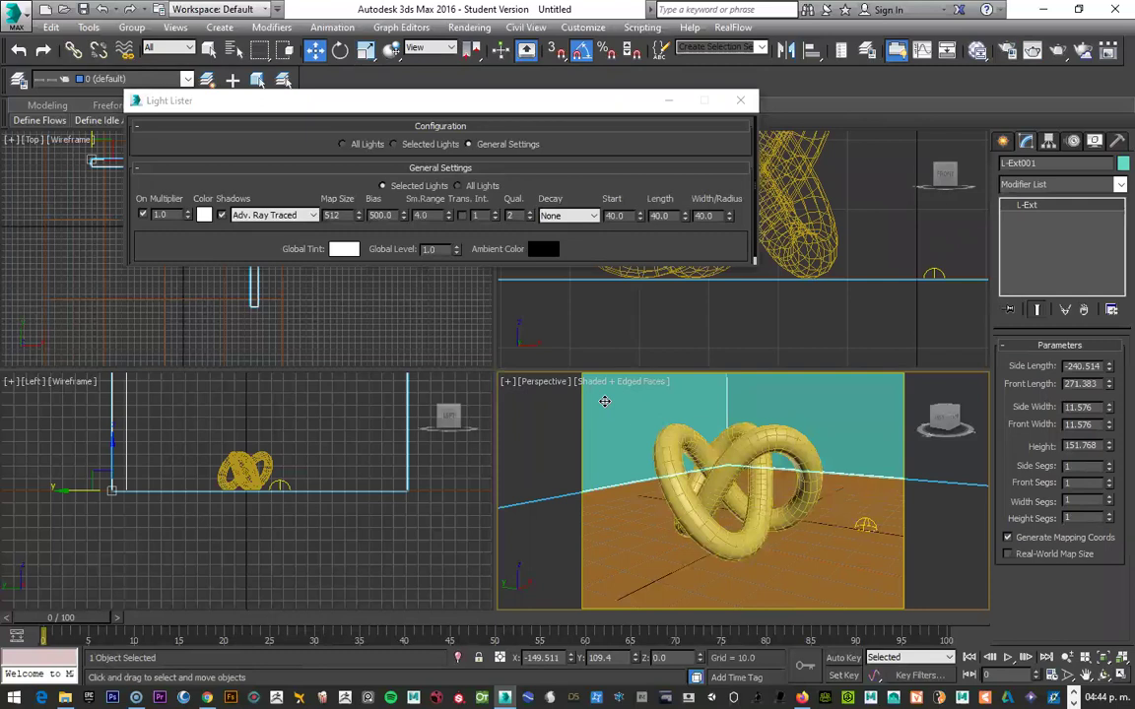
key(shift+q)
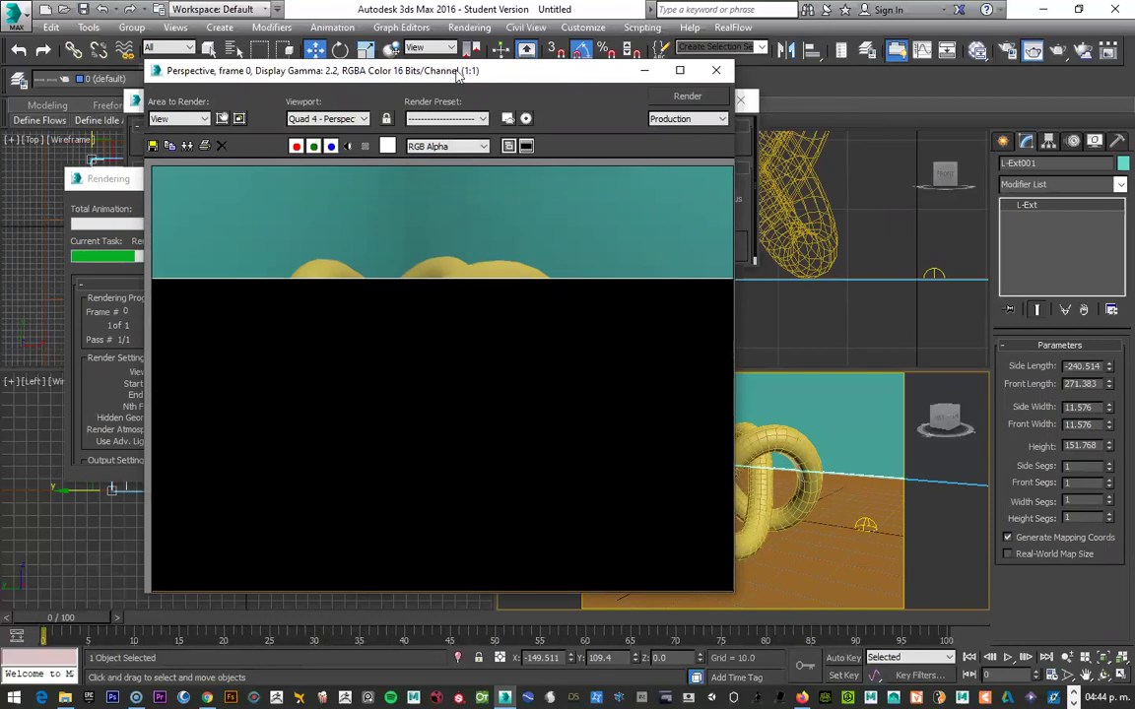
Step: Move the render frame and Rendering progress windows aside while the perspective render finishes
drag(458, 76, 618, 285)
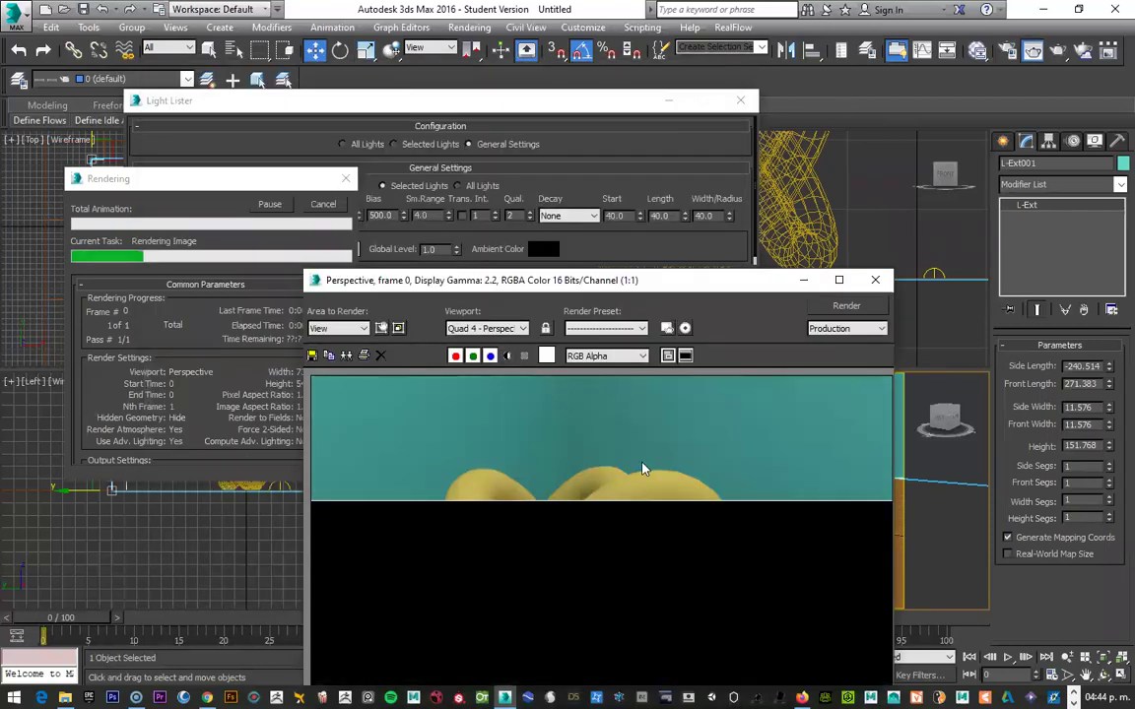
drag(289, 185, 229, 195)
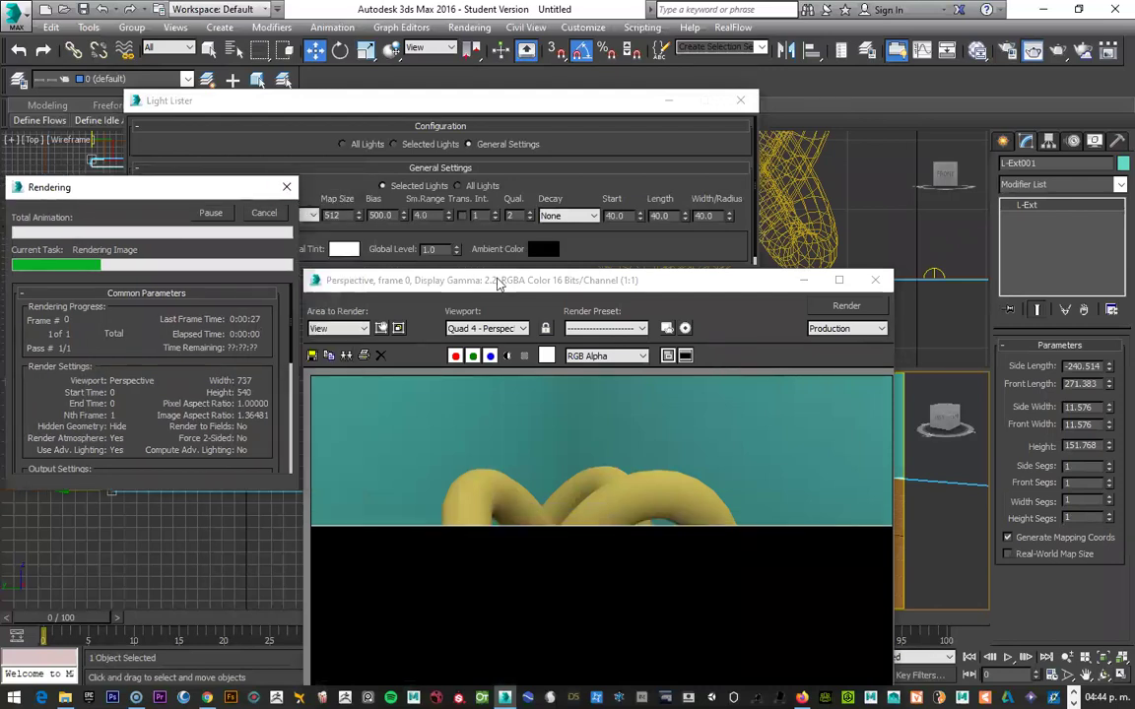
drag(552, 280, 717, 126)
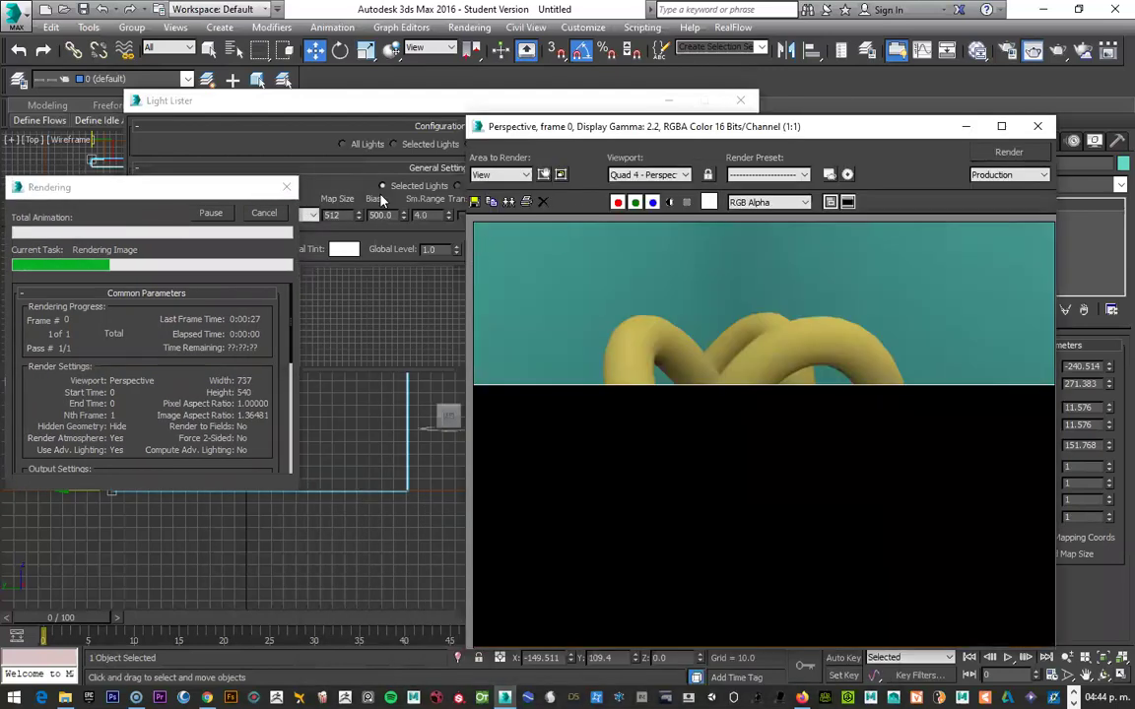
drag(207, 189, 273, 157)
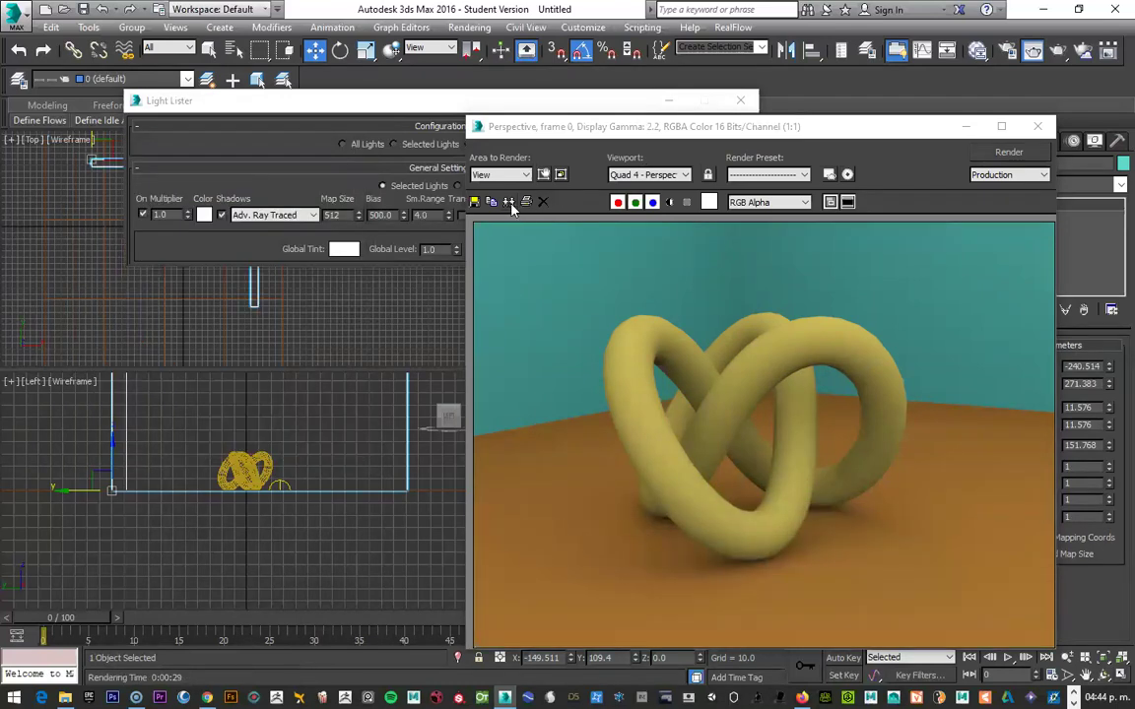
Step: Clone the finished render, place both renders side by side, and bring the Light Lister forward
click(508, 202)
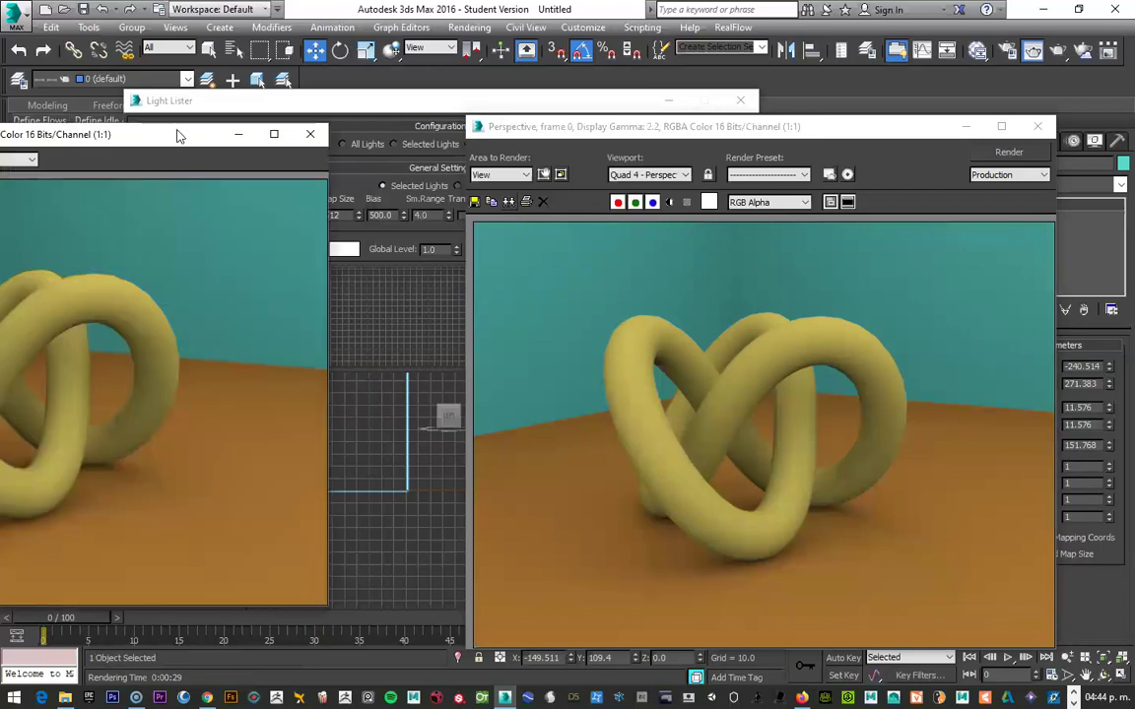
drag(179, 134, 454, 180)
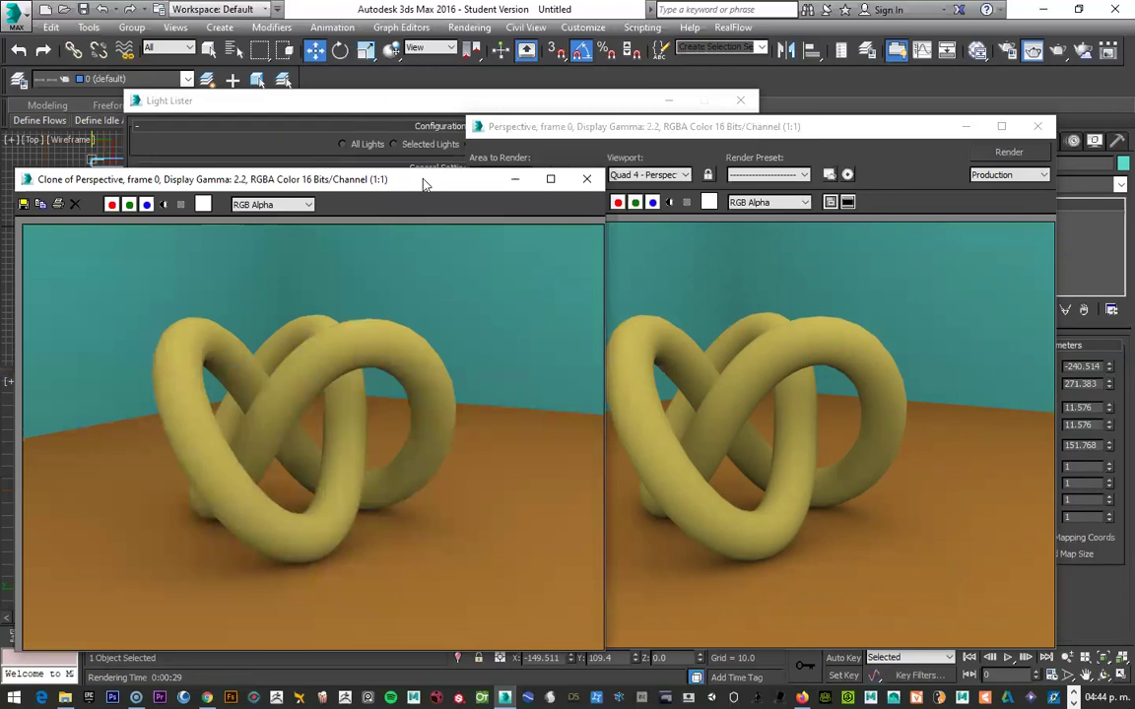
drag(643, 118, 678, 123)
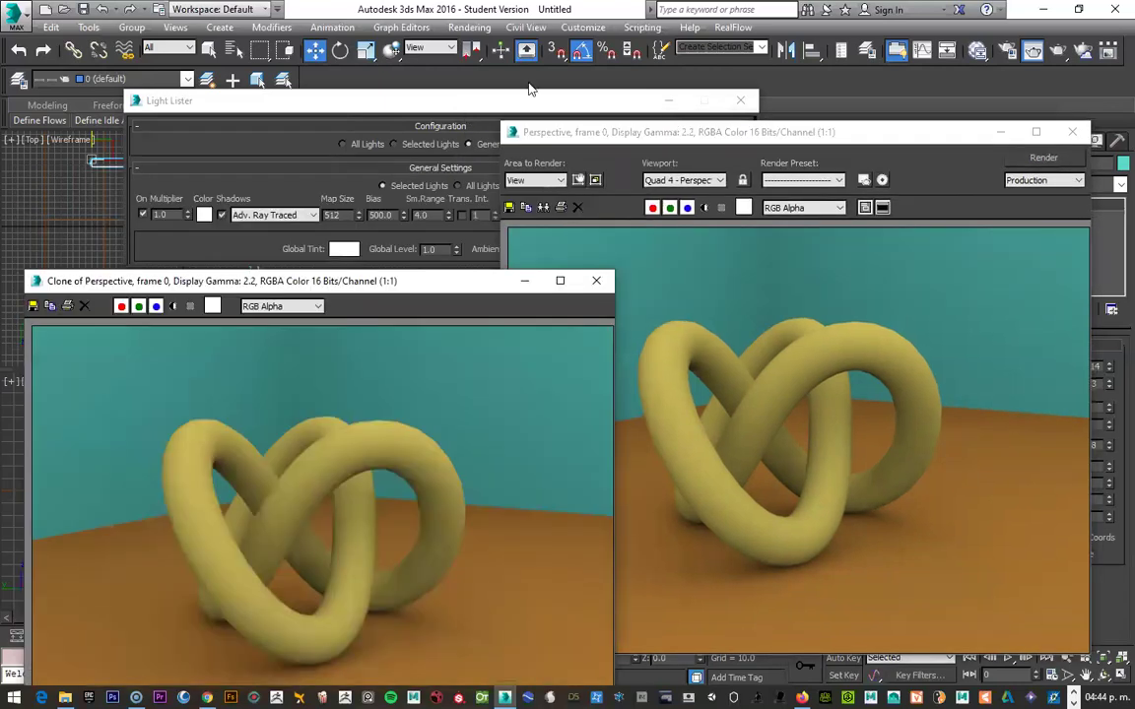
click(498, 167)
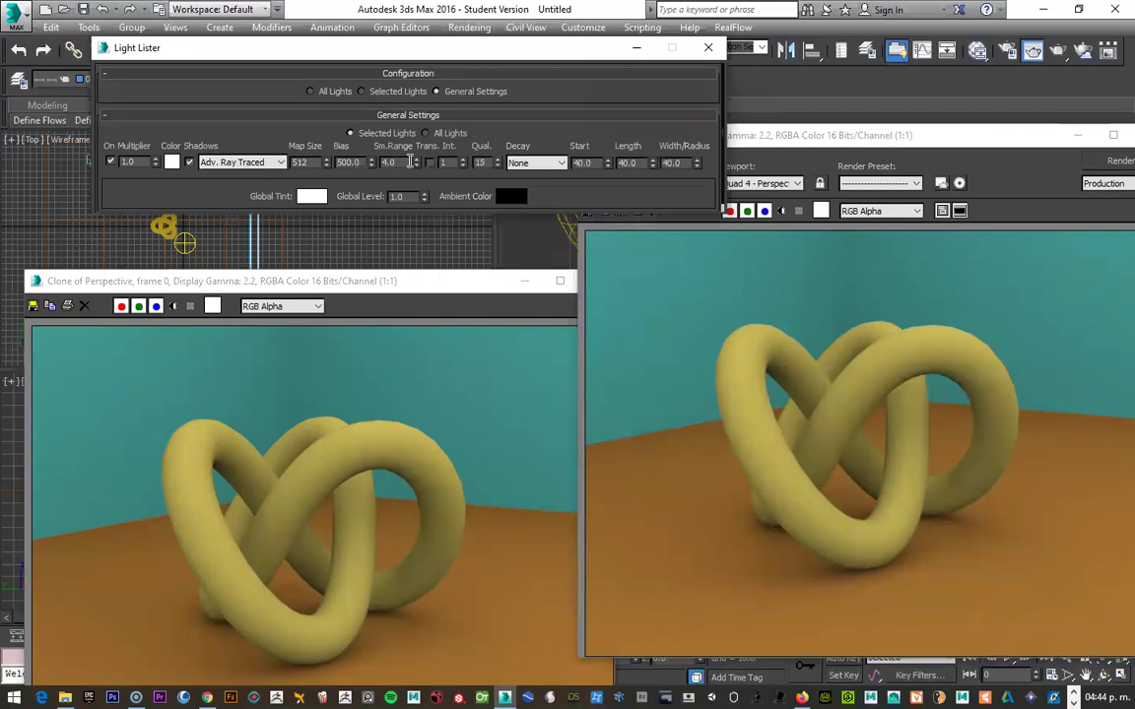
Step: Set the Adv. Ray Traced shadow Sm.Range to 50.0 and Bias to 10000.0
mouse_move(418, 162)
mouse_down()
mouse_move(417, 175)
mouse_move(365, 163)
mouse_up()
key(Return)
text(50000)
key(Return)
Step: Reposition the Light Lister and bring the rendered frame window forward, shifting it left
mouse_move(464, 58)
mouse_down()
mouse_move(443, 48)
mouse_move(414, 55)
mouse_up()
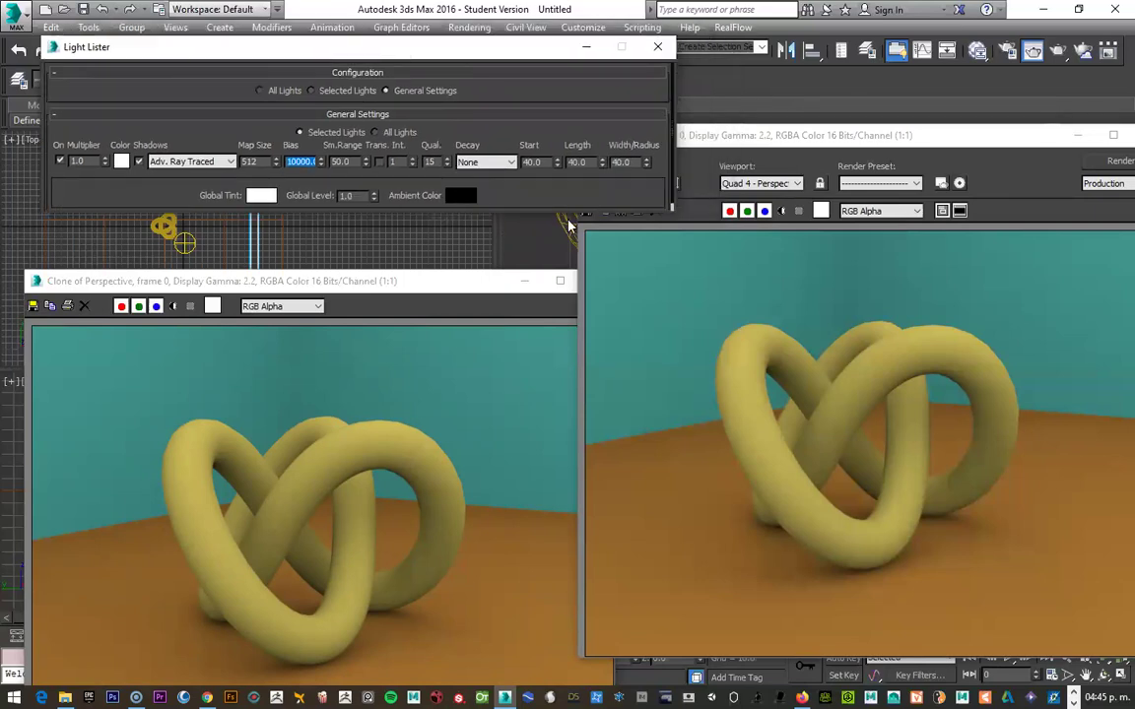
drag(237, 47, 316, 37)
click(973, 137)
drag(975, 141, 893, 148)
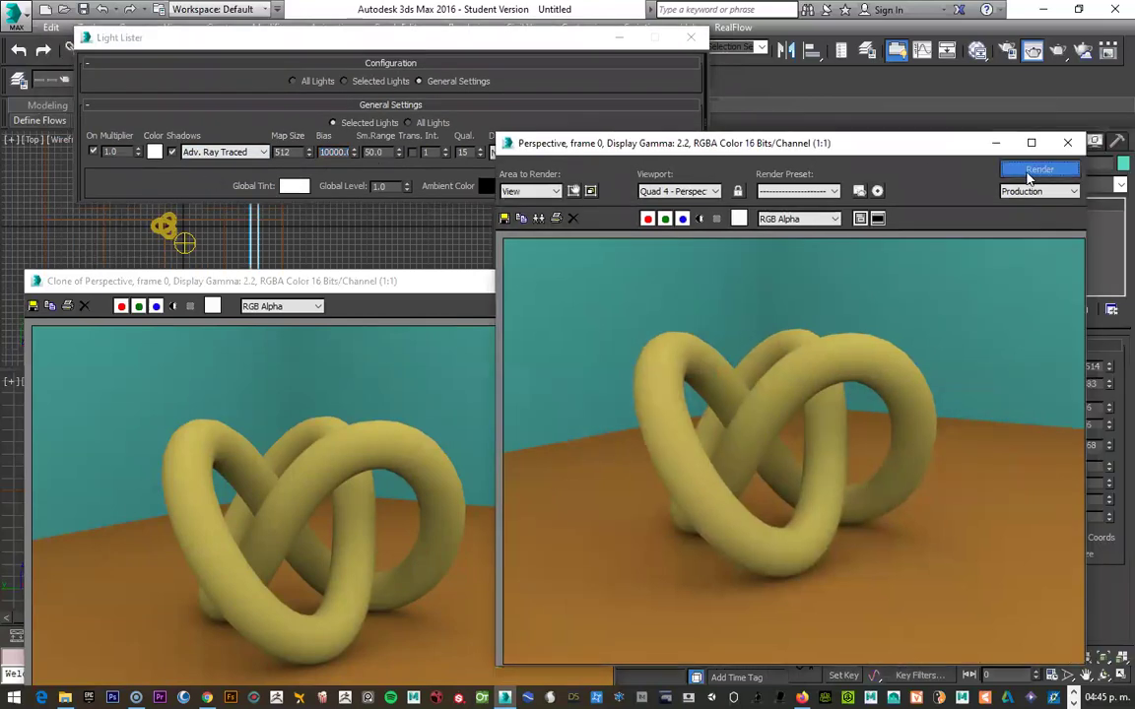
Step: Re-render the perspective view and zoom into the knot tube to inspect the new shadows
click(1029, 171)
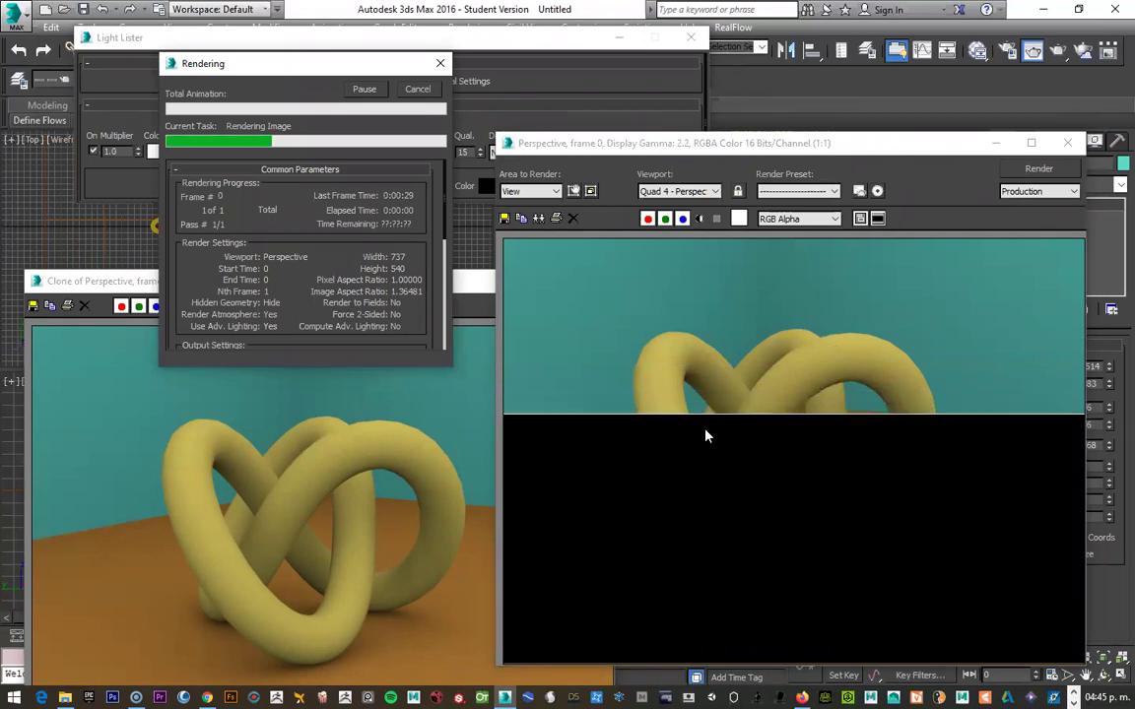
scroll(806, 392, up, 2)
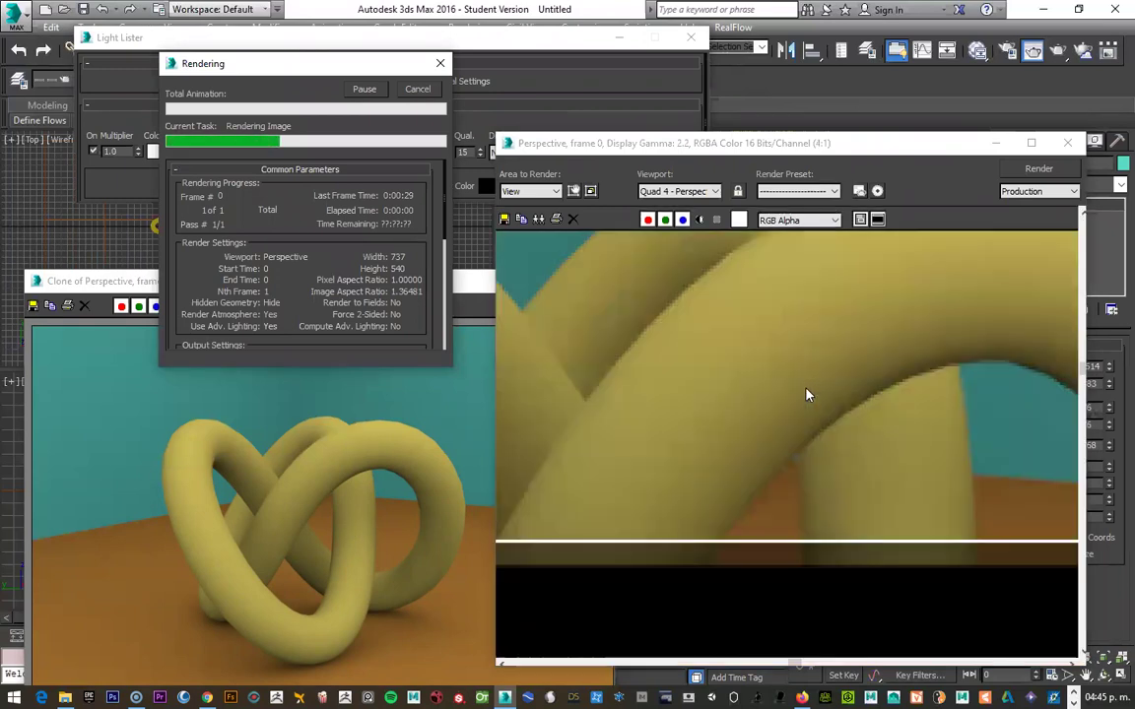
scroll(808, 359, up, 1)
middle_drag(816, 382, 802, 456)
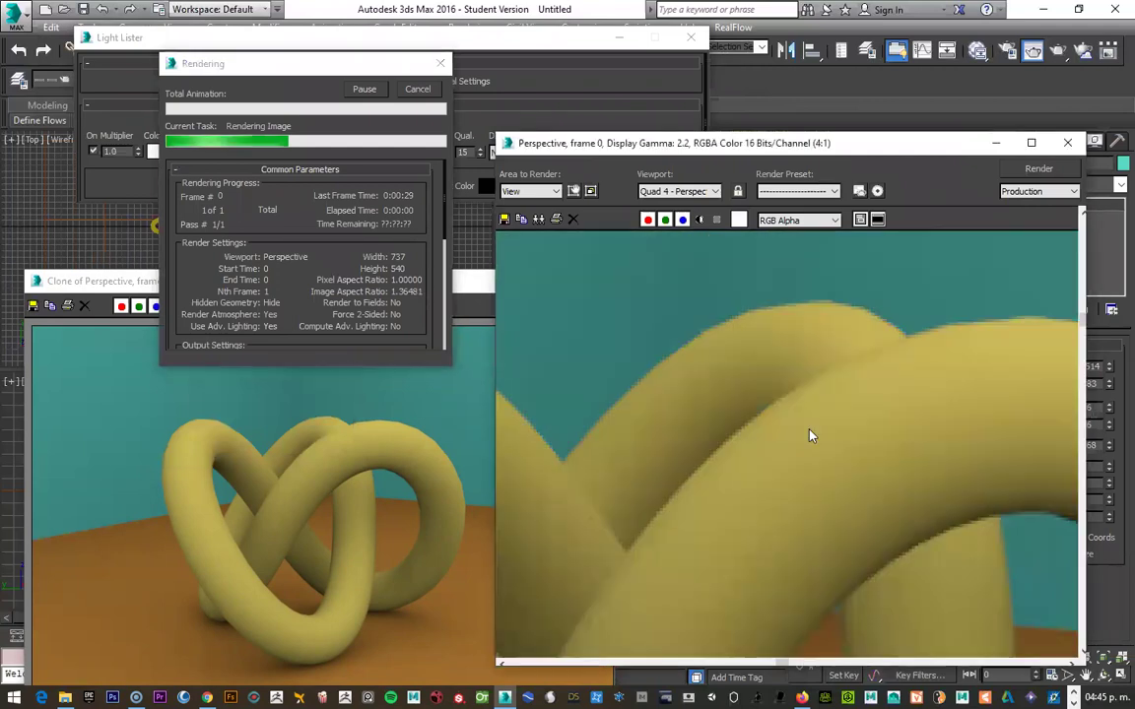
scroll(800, 459, up, 1)
scroll(798, 457, up, 1)
scroll(795, 456, down, 3)
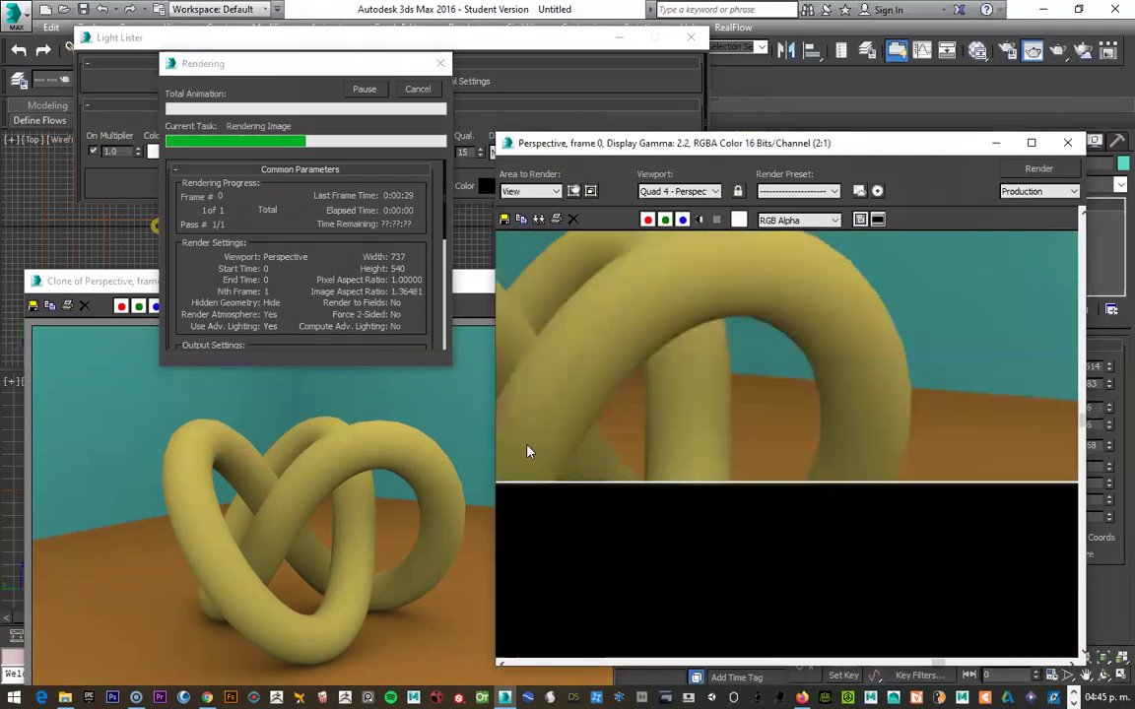
Step: Switch between the cloned earlier render and the new one to compare shadows
click(356, 459)
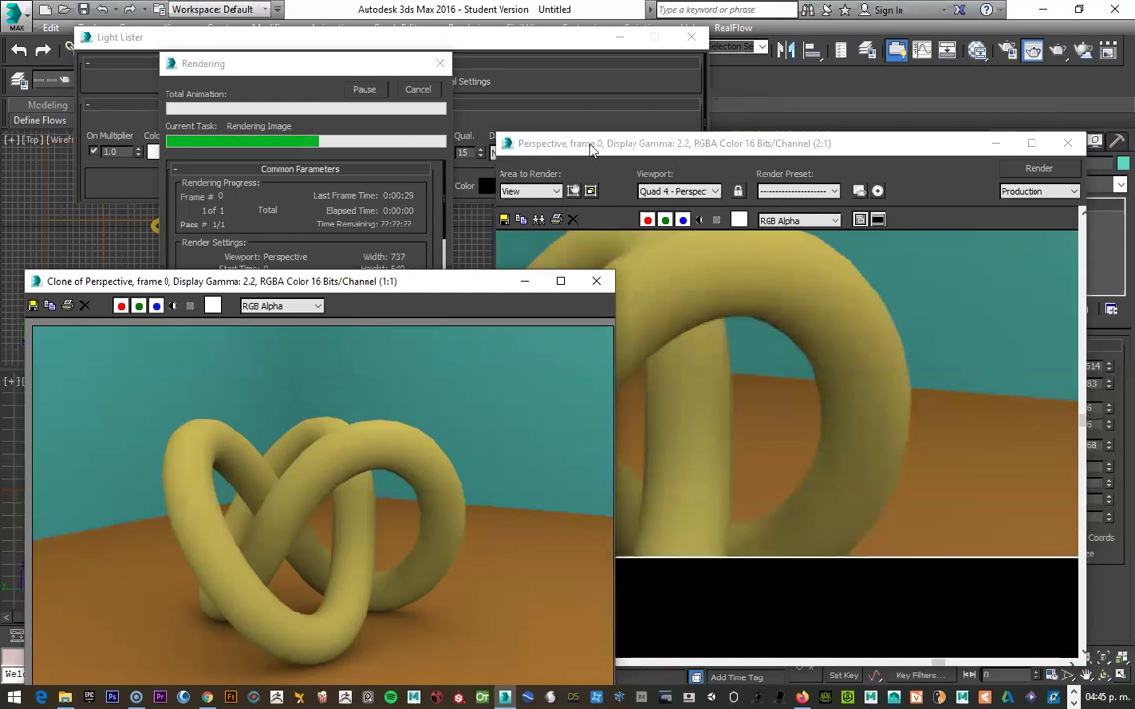
click(757, 451)
scroll(806, 246, down, 3)
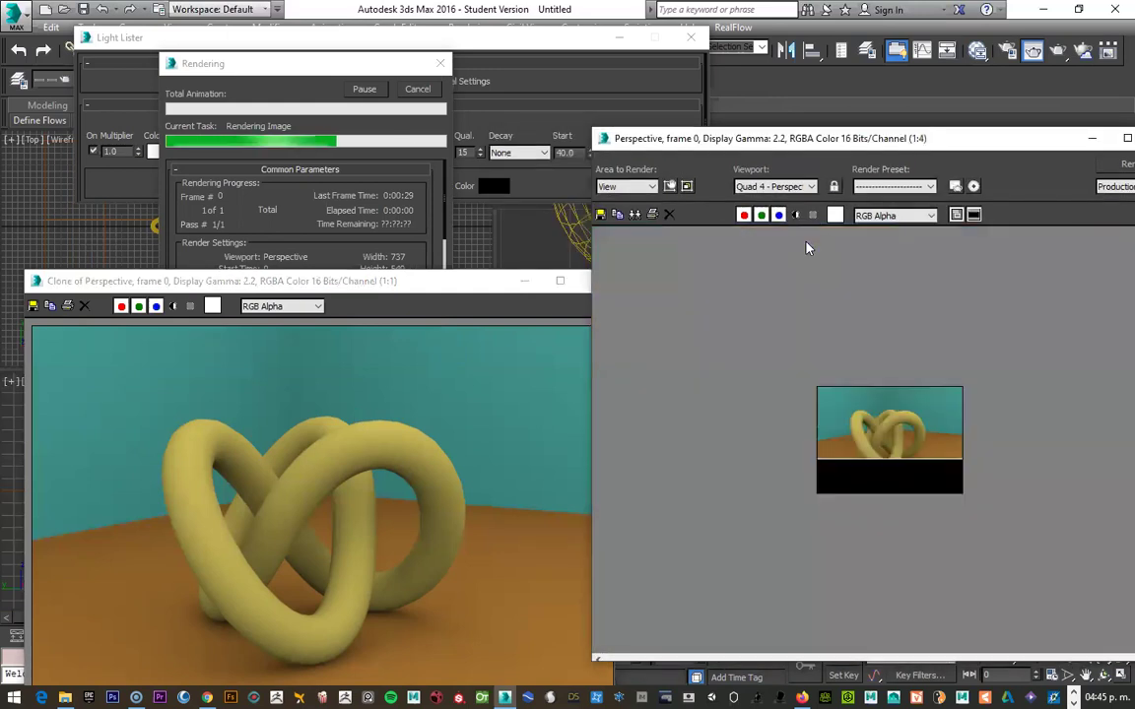
scroll(889, 453, up, 2)
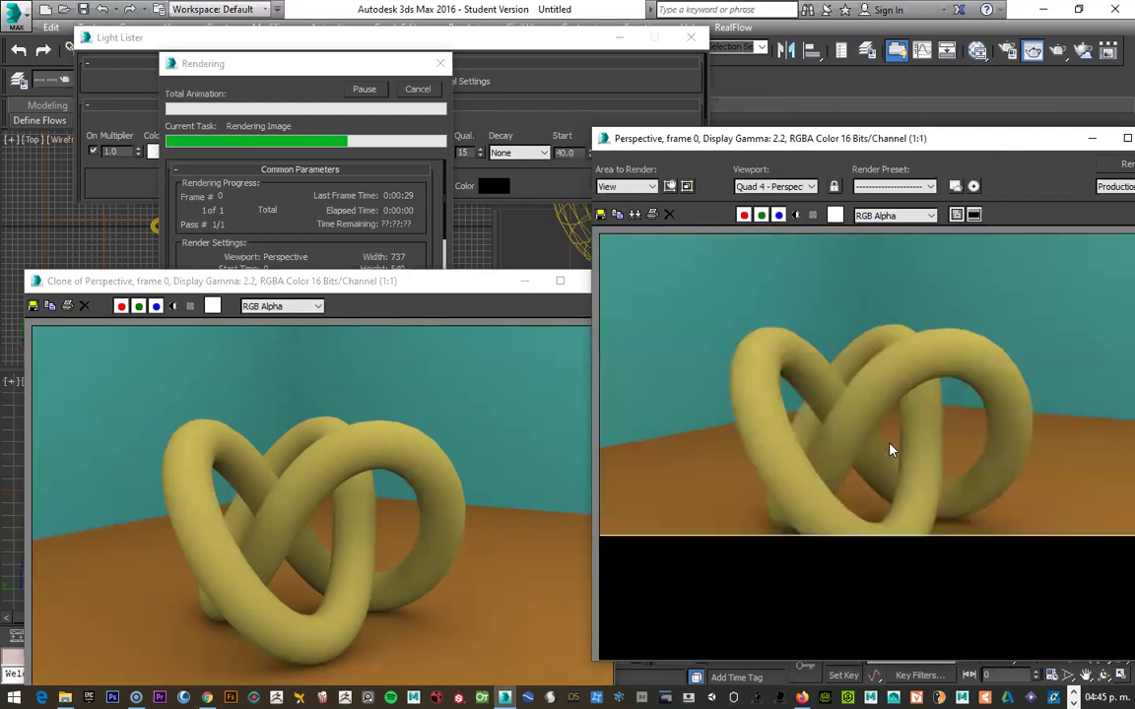
scroll(889, 450, up, 1)
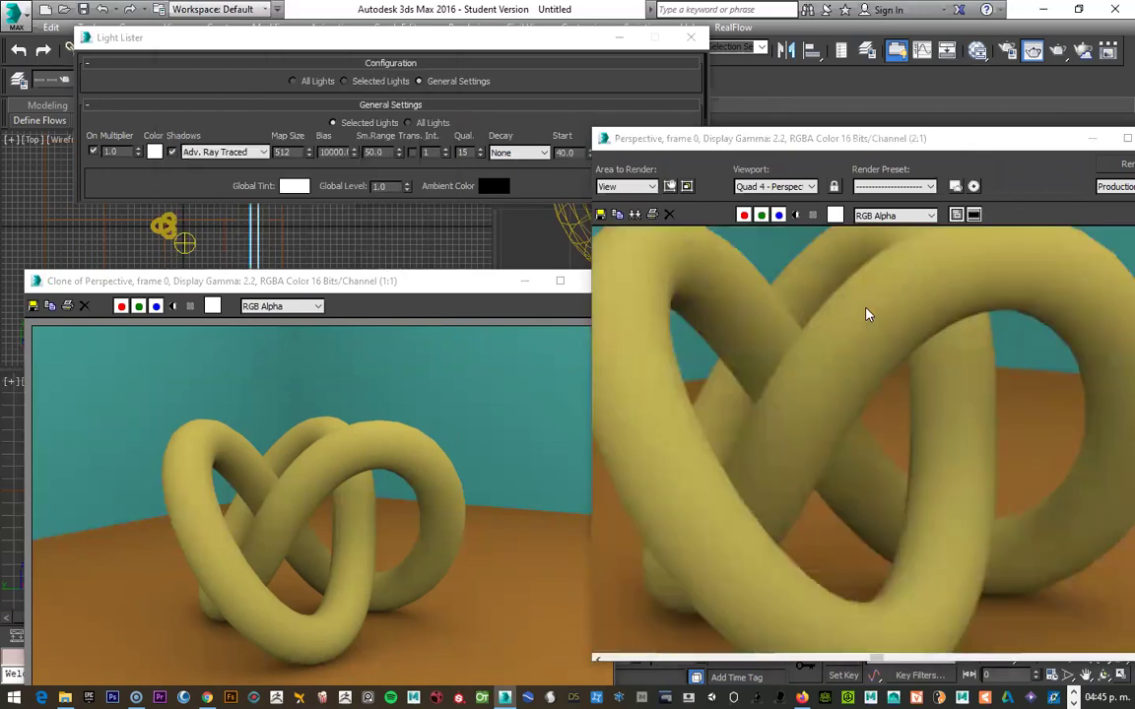
middle_drag(836, 374, 835, 443)
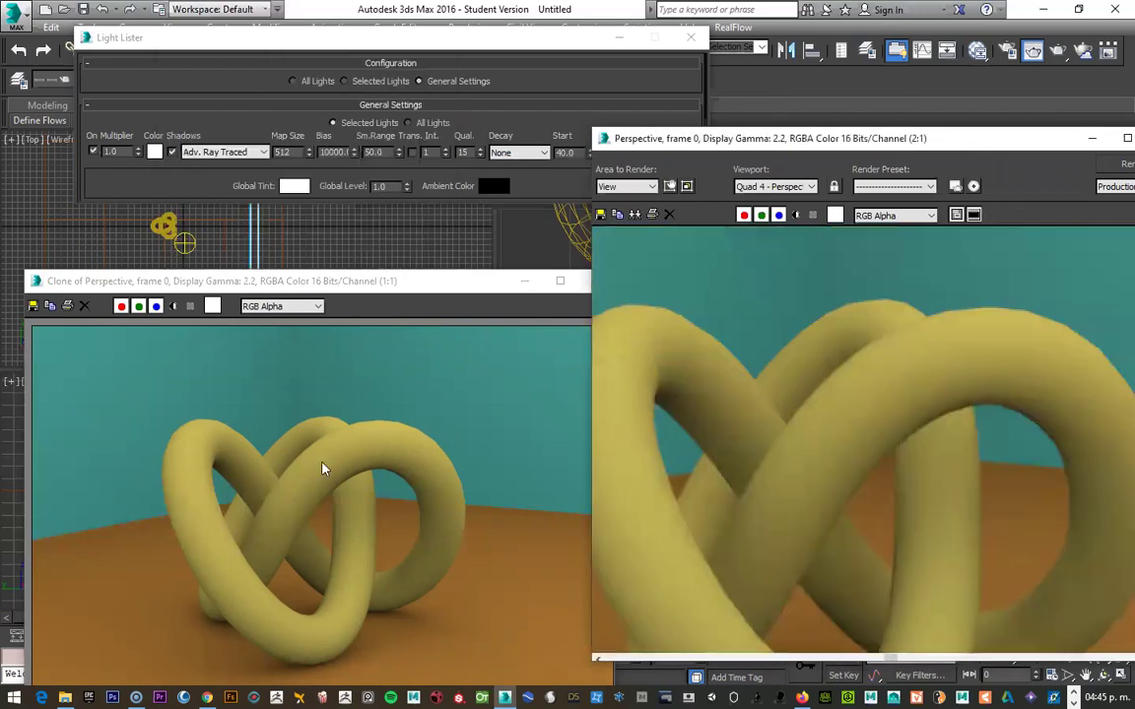
scroll(322, 468, up, 3)
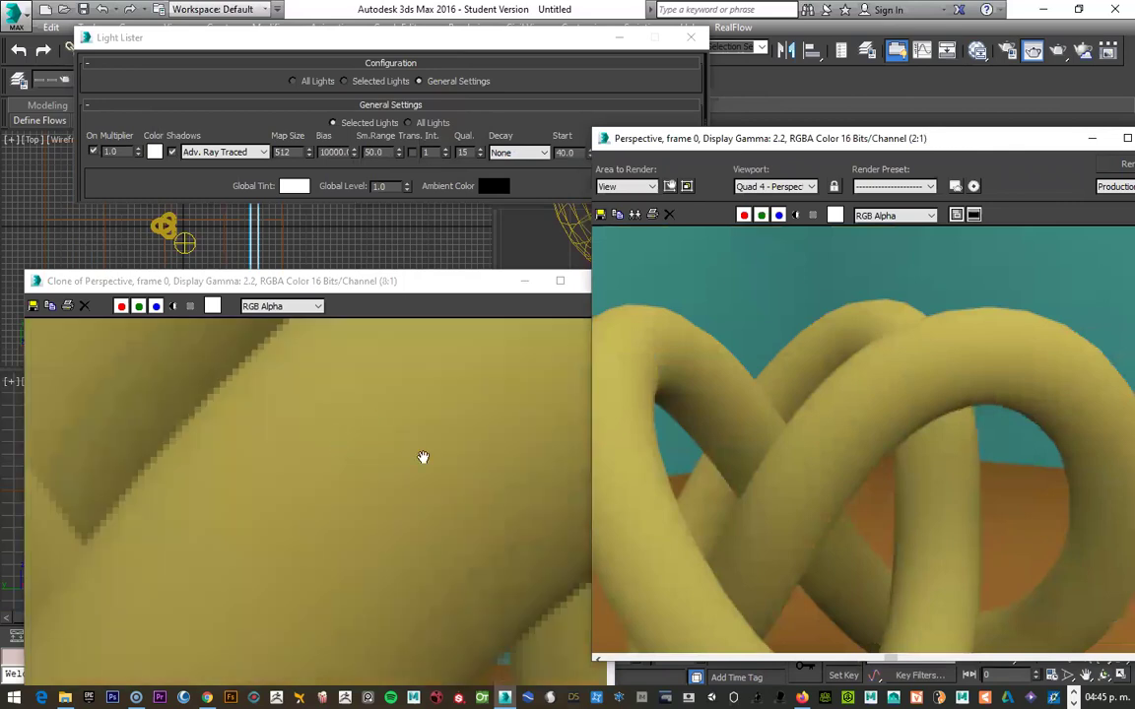
scroll(823, 419, up, 1)
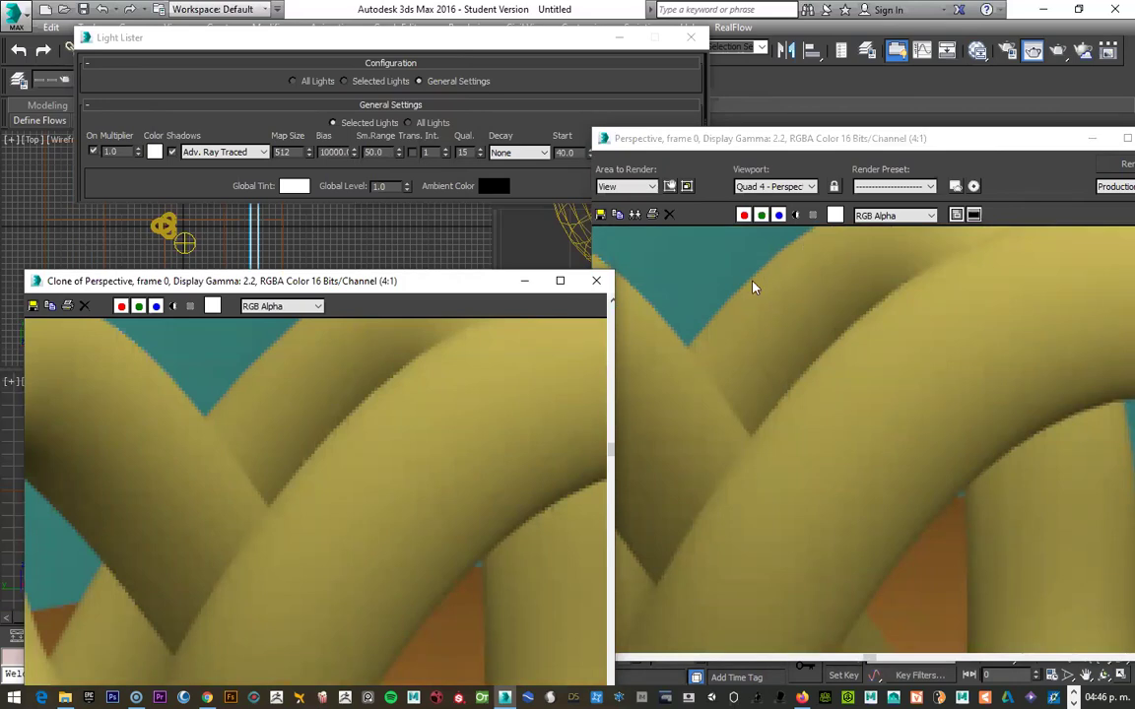
scroll(781, 336, down, 1)
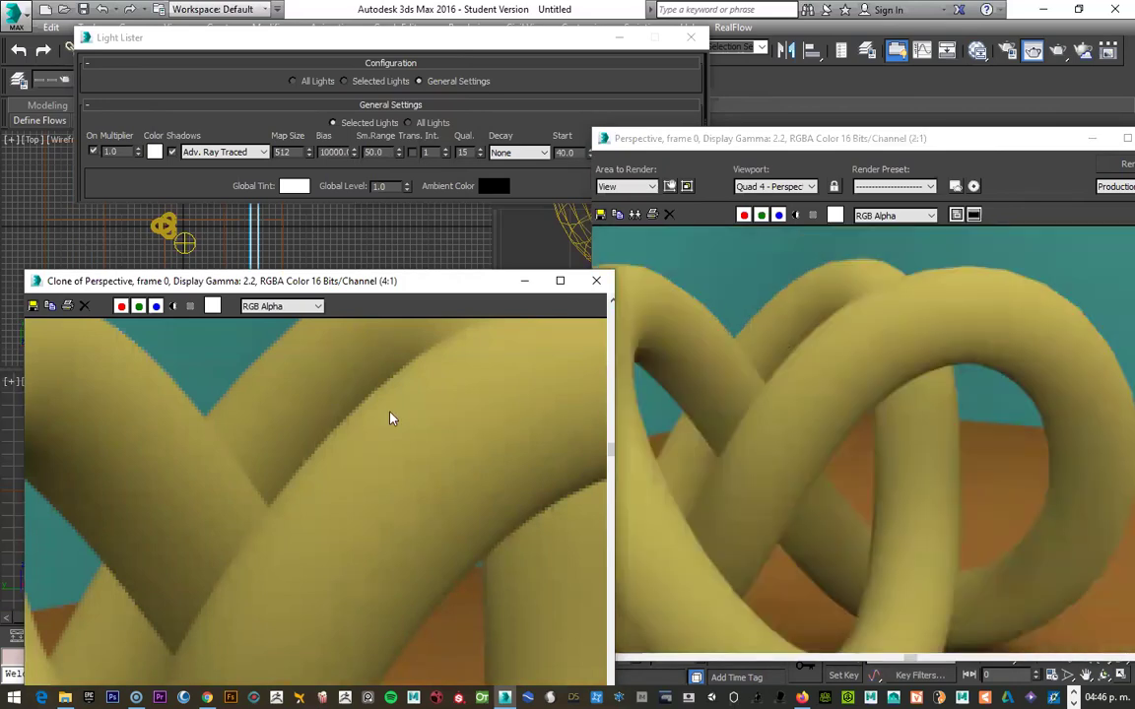
scroll(390, 419, down, 1)
middle_drag(411, 412, 524, 398)
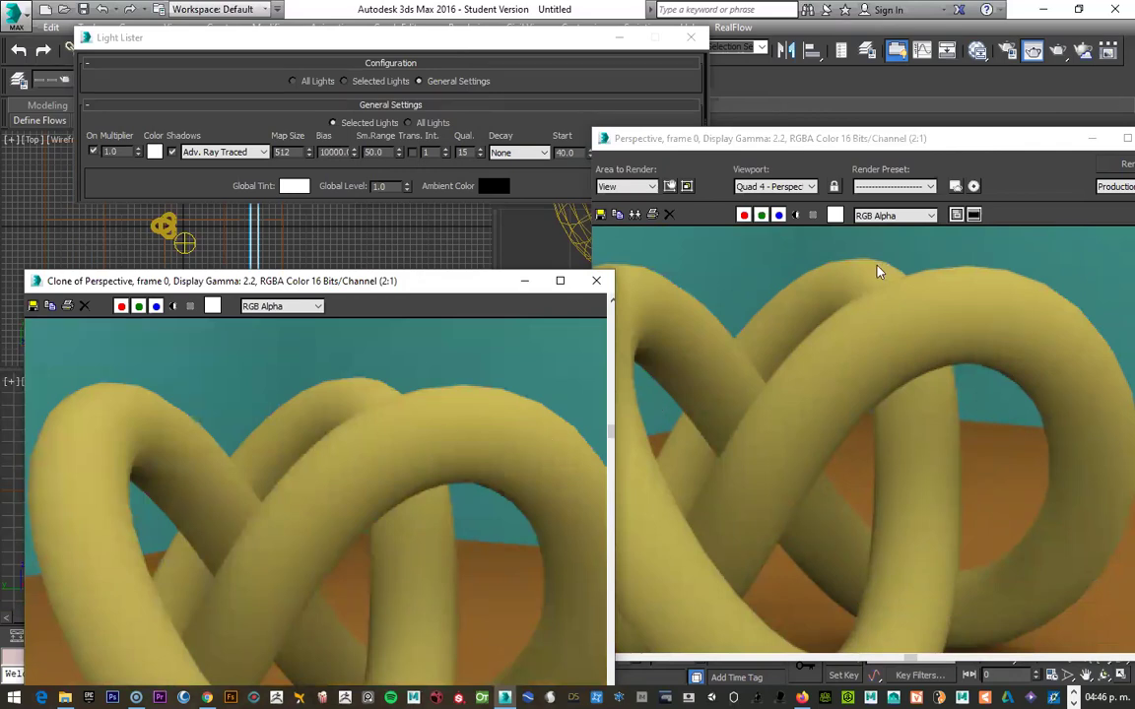
scroll(719, 434, down, 1)
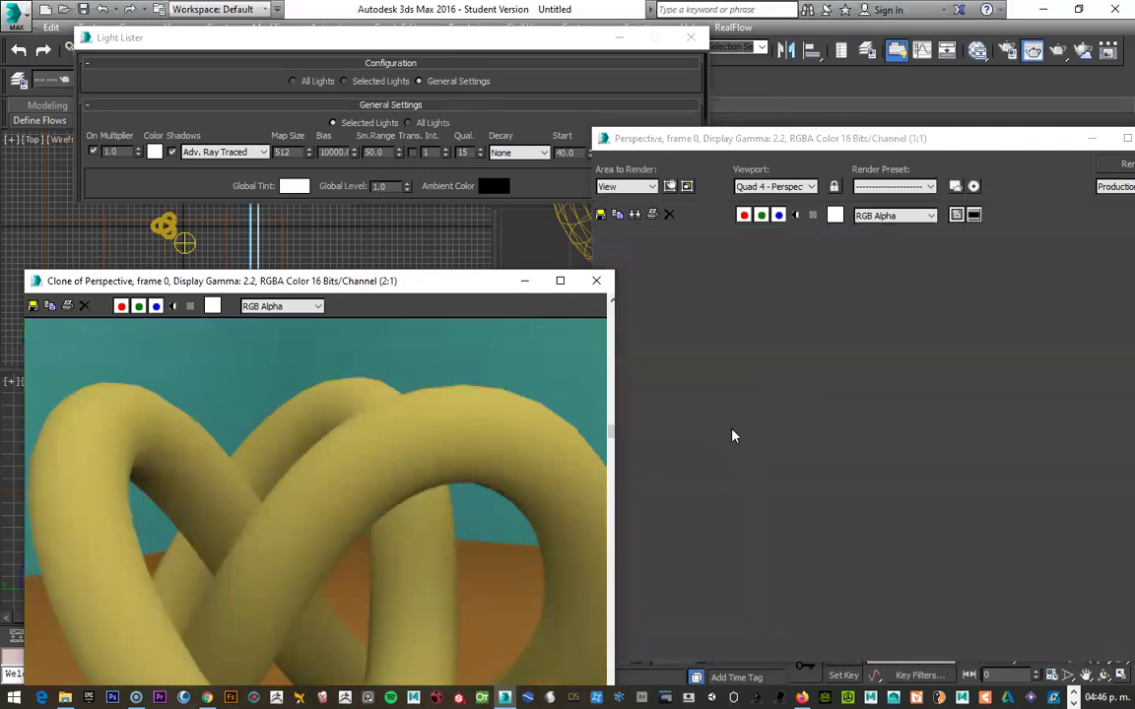
scroll(275, 495, down, 1)
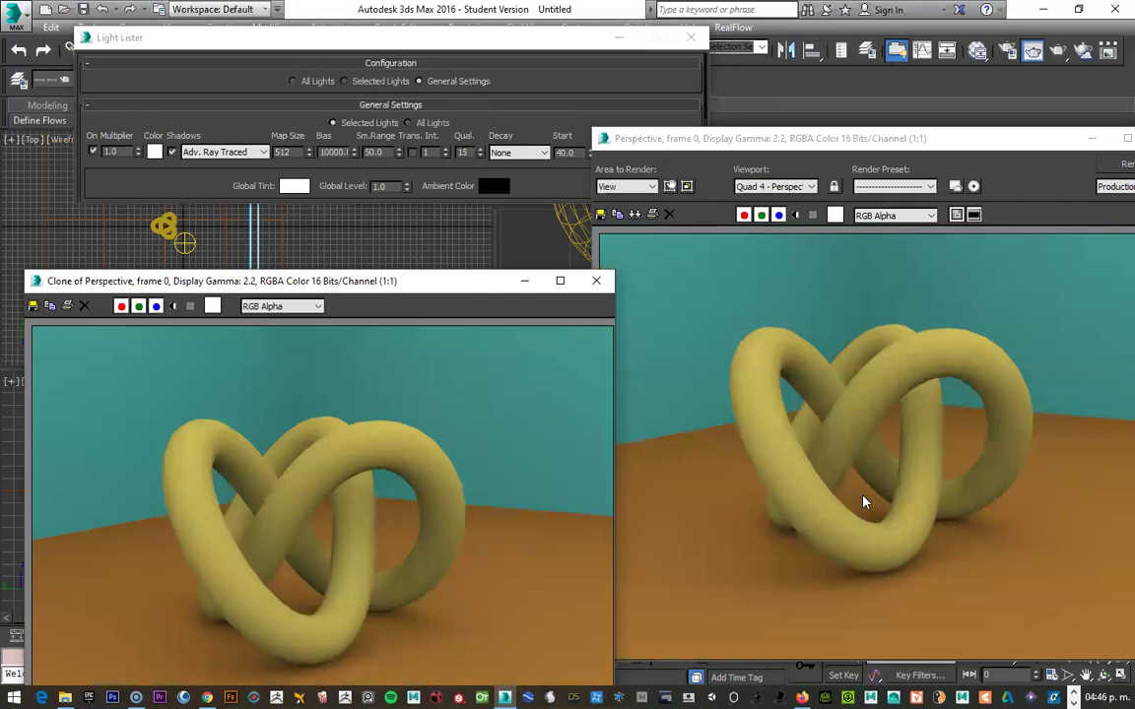
scroll(356, 587, down, 1)
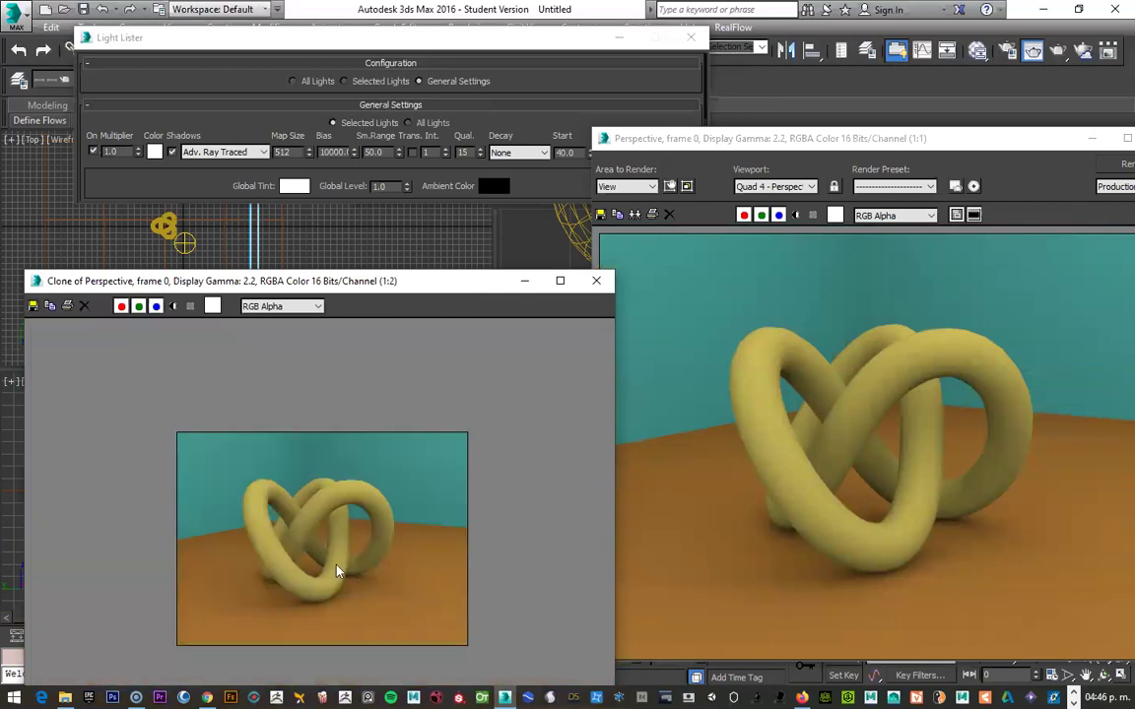
scroll(340, 425, up, 2)
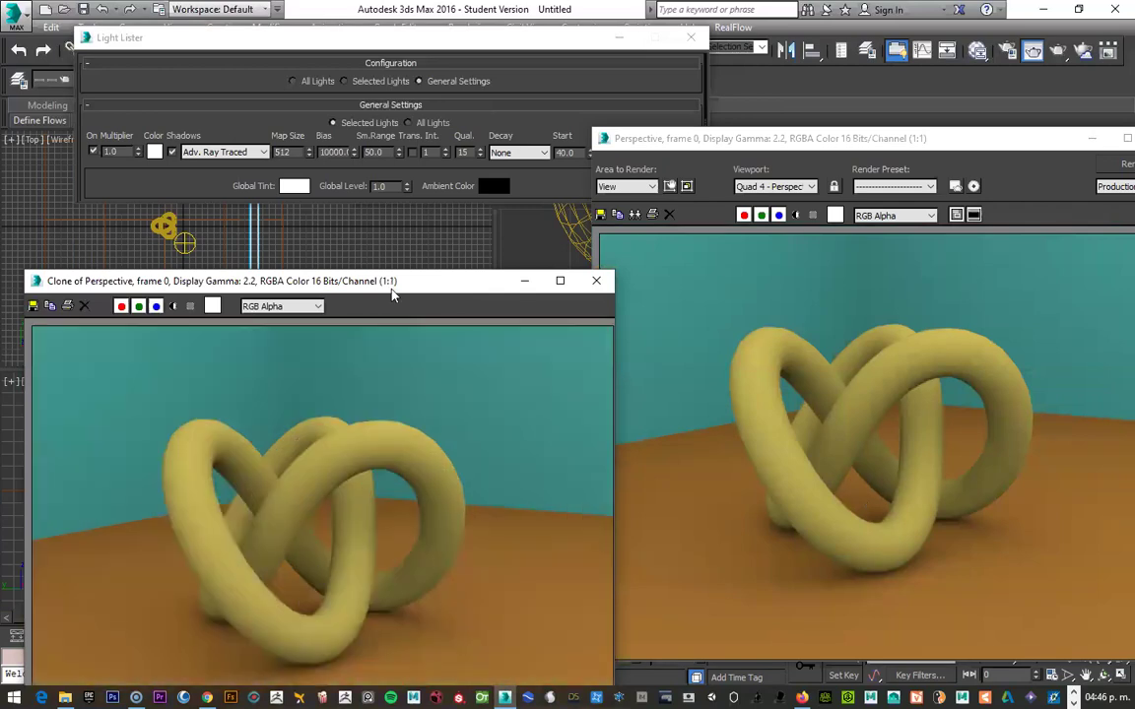
middle_drag(392, 295, 417, 510)
mouse_move(414, 422)
middle_down()
mouse_move(374, 465)
mouse_move(384, 445)
middle_up()
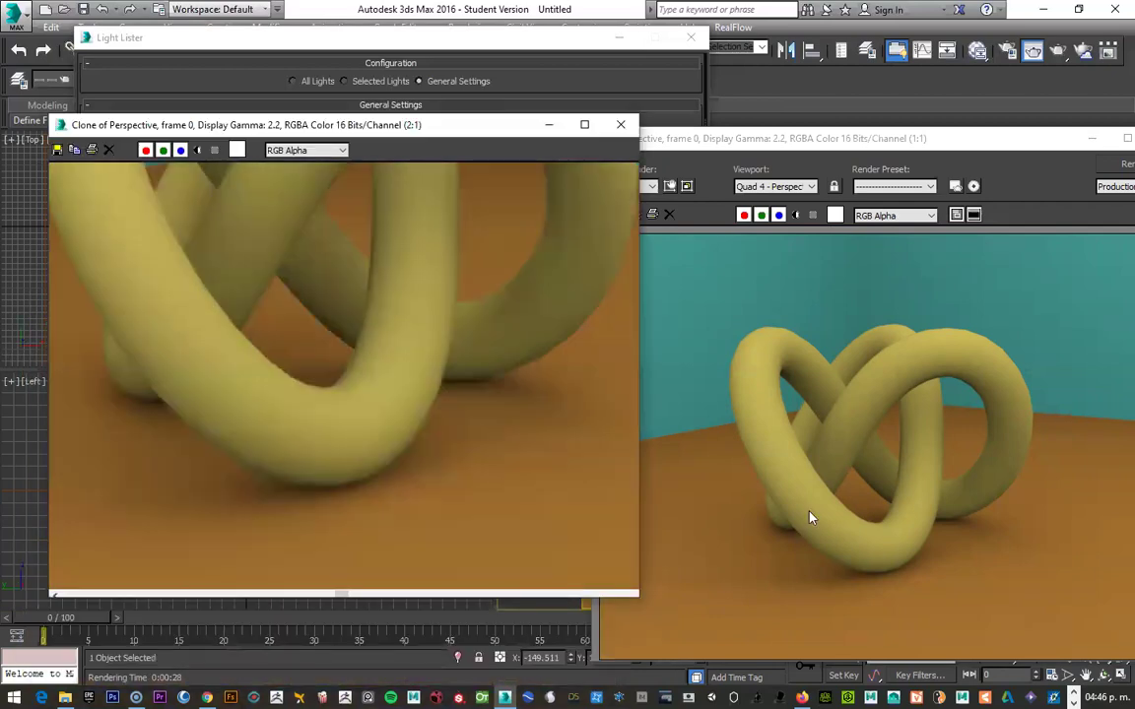
click(817, 410)
scroll(818, 411, up, 2)
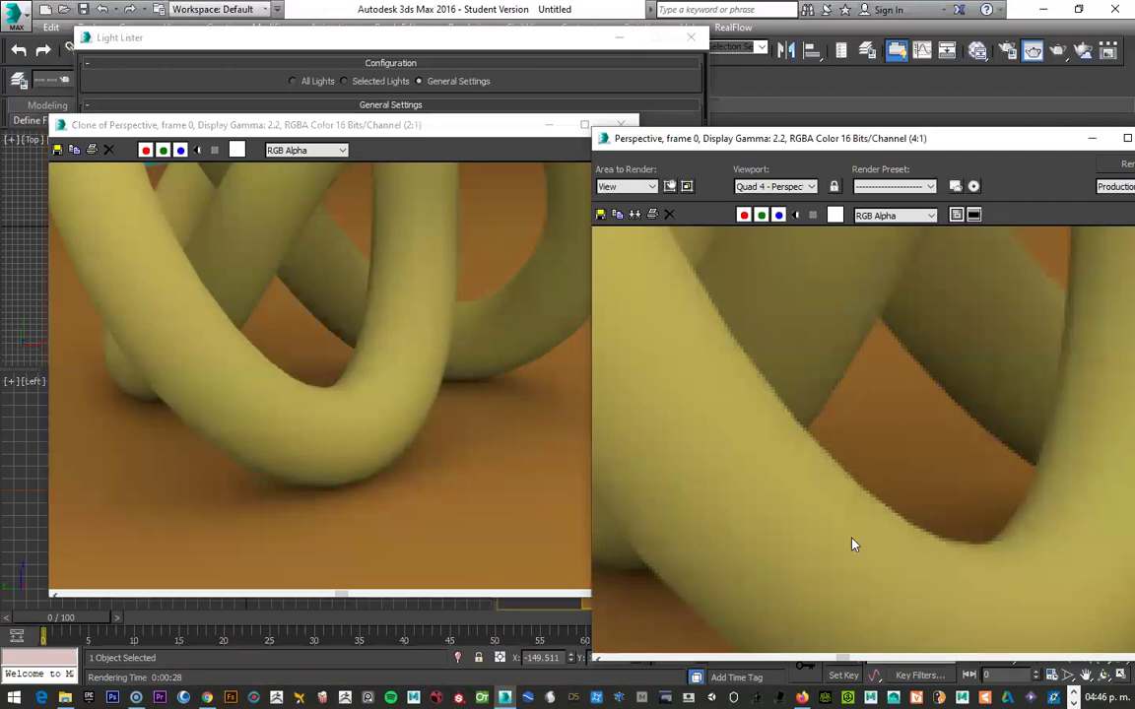
middle_drag(852, 543, 863, 406)
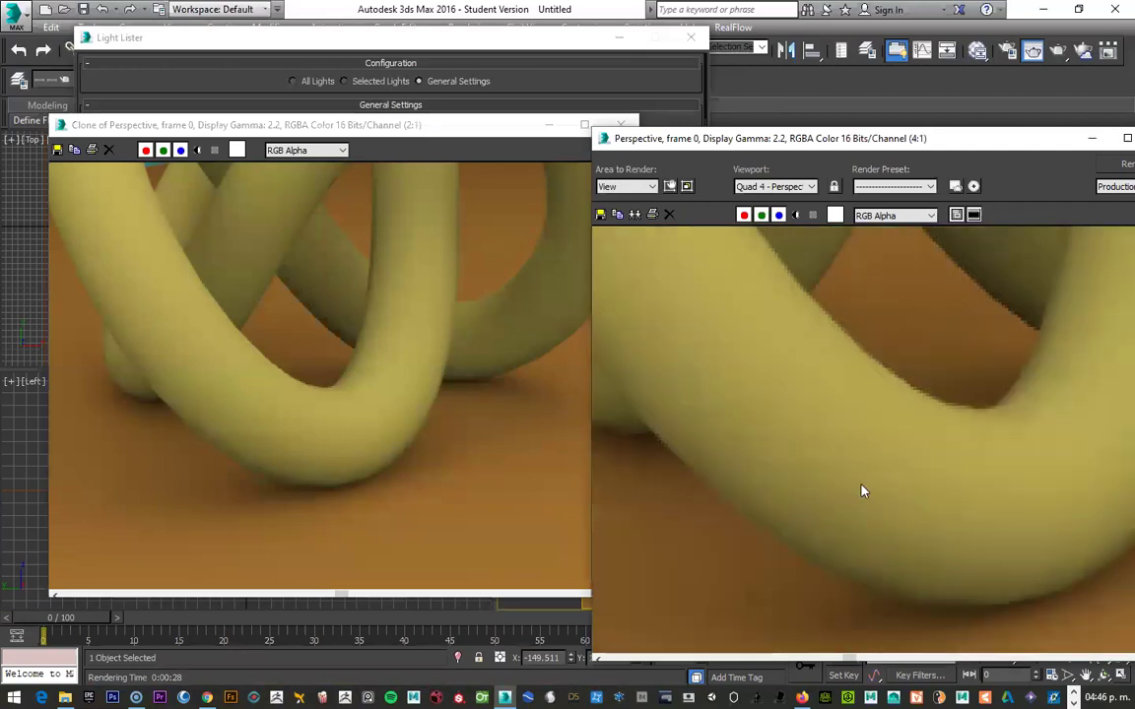
middle_drag(861, 489, 836, 395)
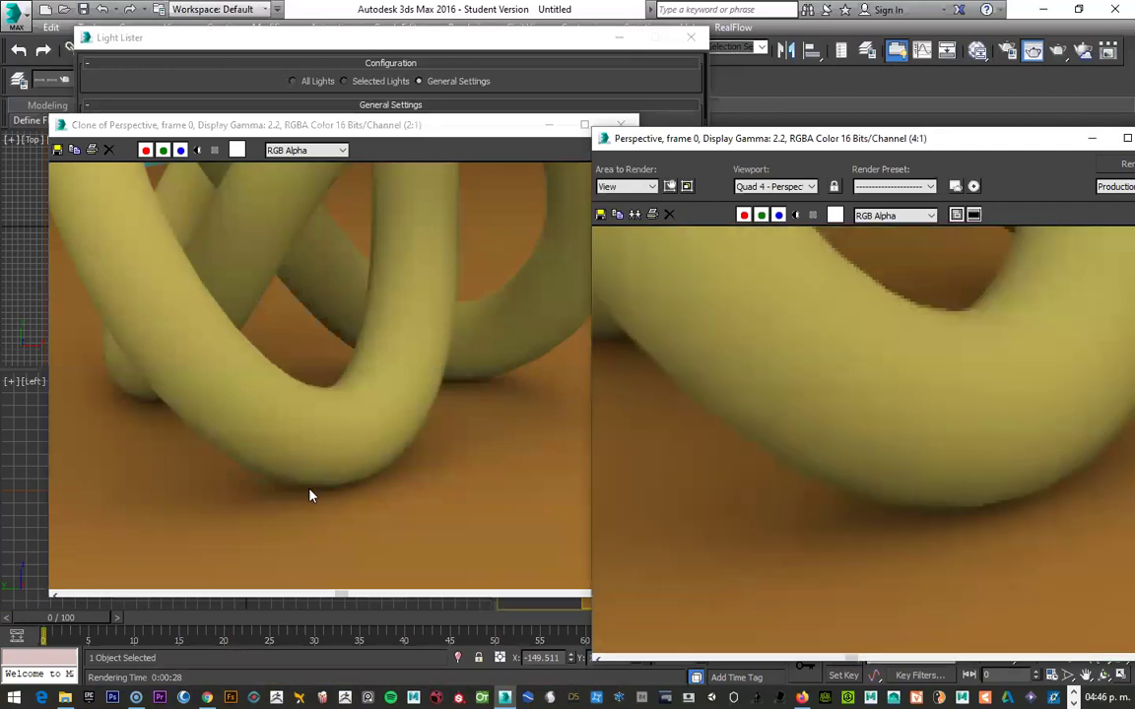
scroll(309, 495, up, 1)
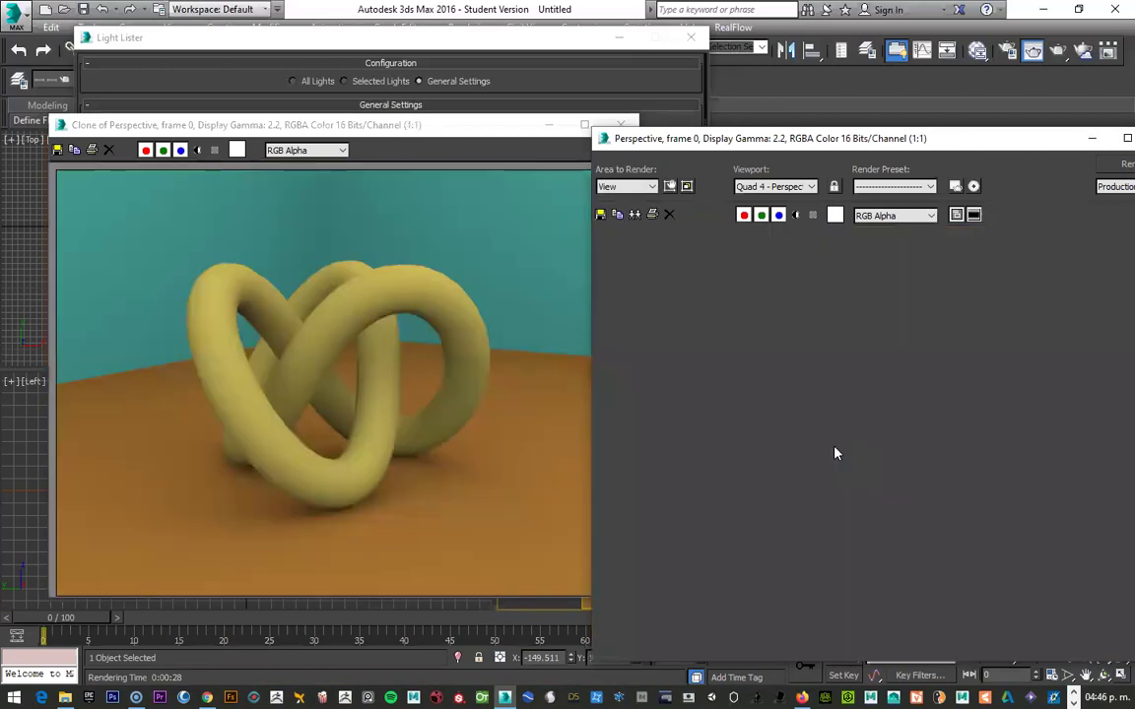
scroll(843, 444, down, 2)
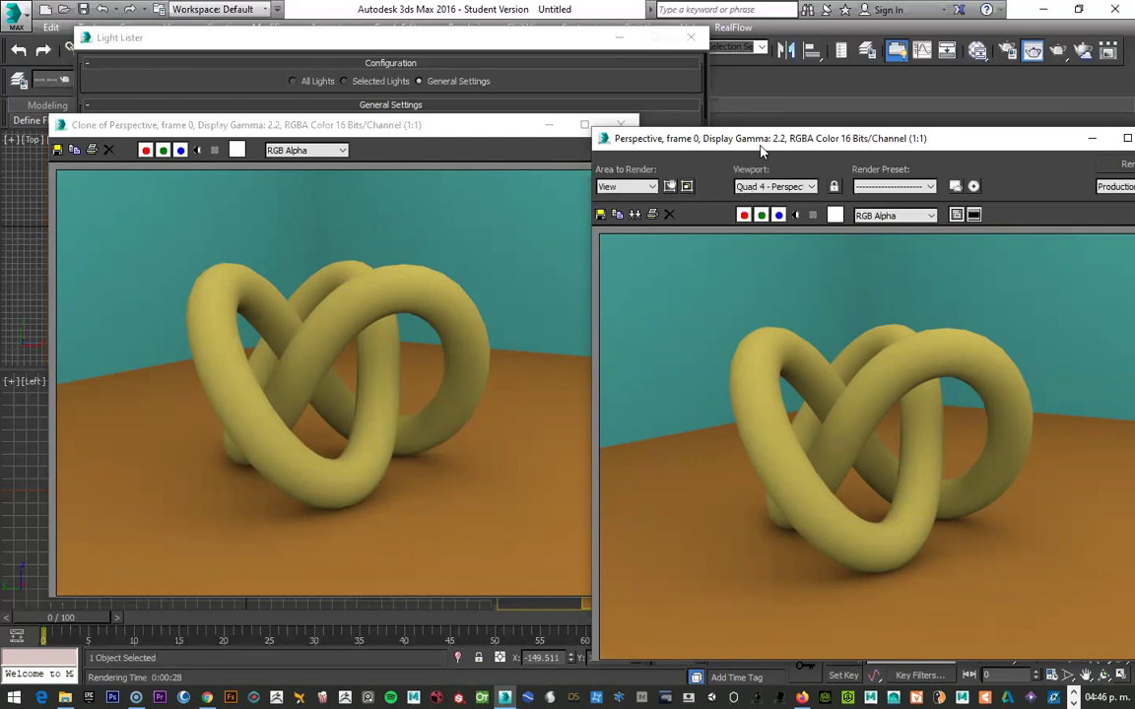
drag(760, 143, 726, 106)
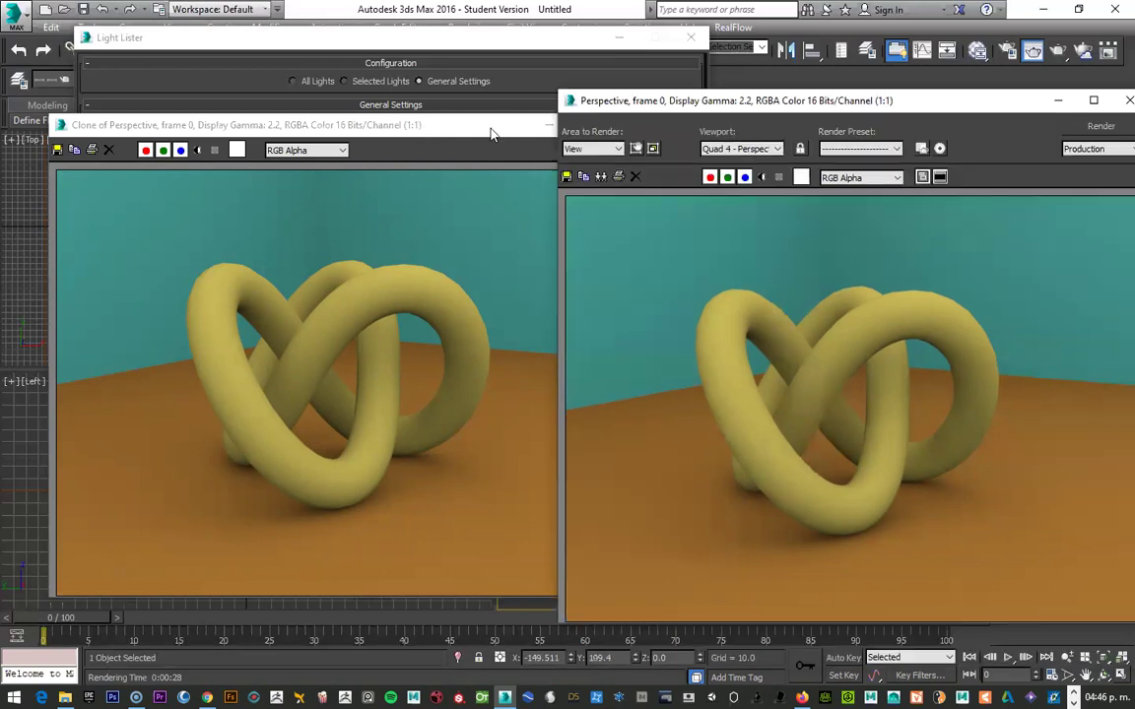
Step: Close the cloned render window and move the main render window aside to reveal the viewports
drag(296, 125, 197, 219)
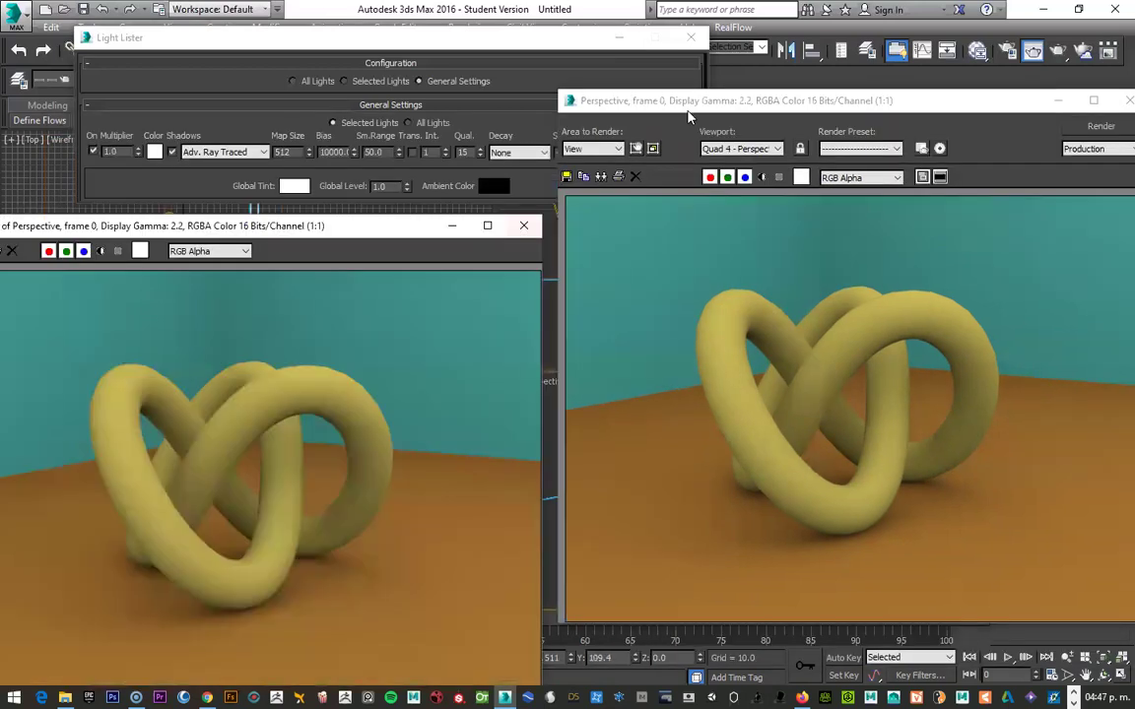
click(689, 116)
drag(689, 117, 445, 342)
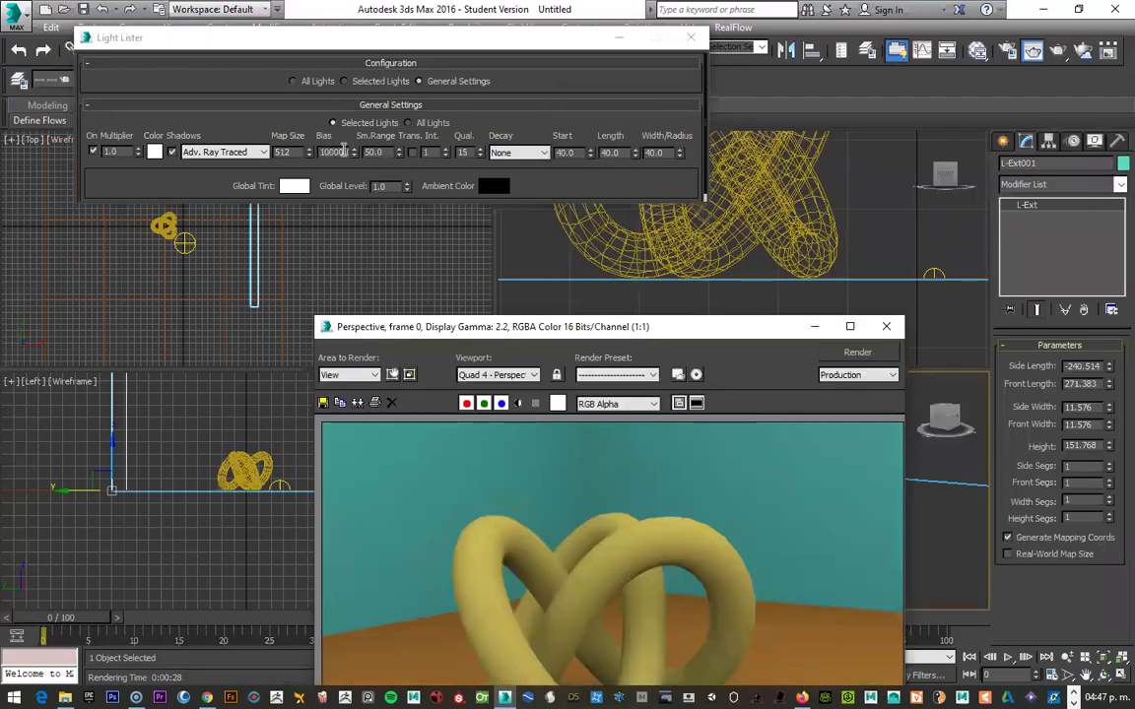
Step: Create a second skylight, Sky002, in the Front viewport beside Sky001
click(469, 42)
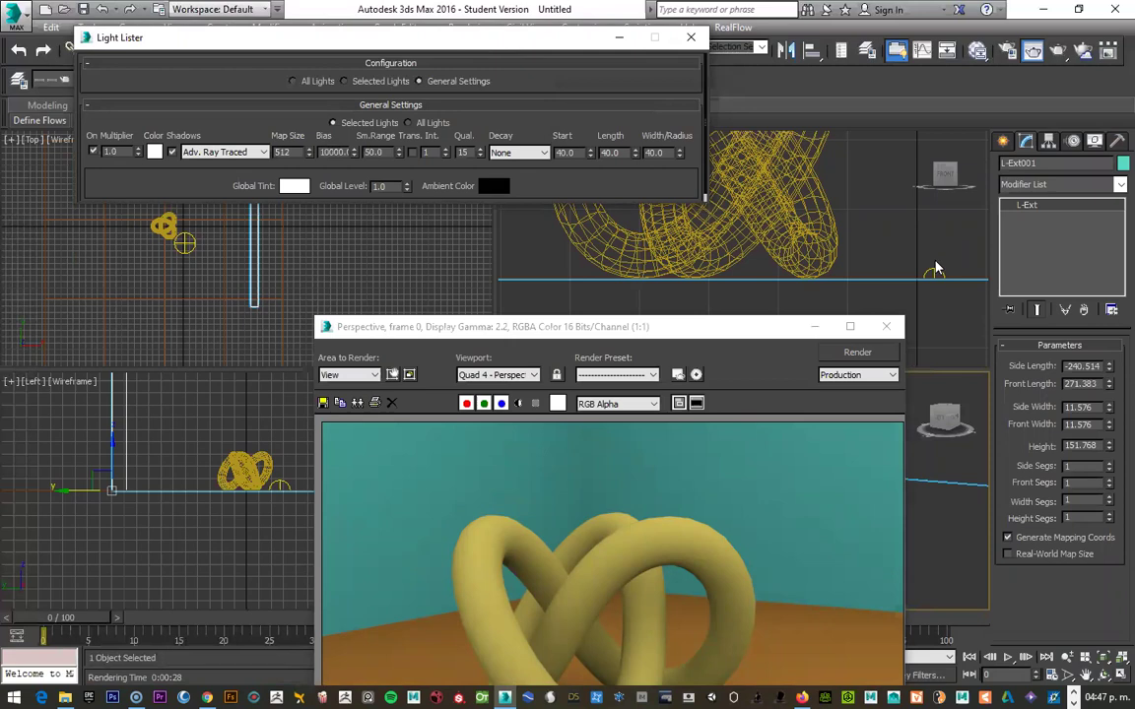
click(932, 276)
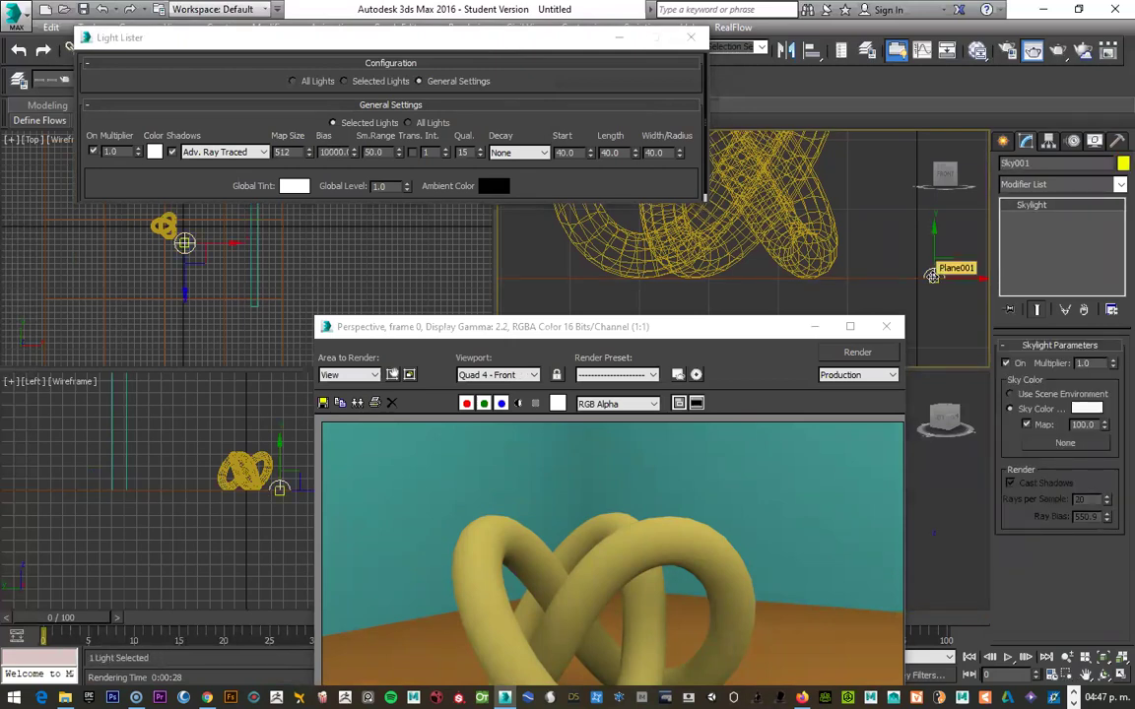
scroll(933, 276, up, 2)
click(1002, 141)
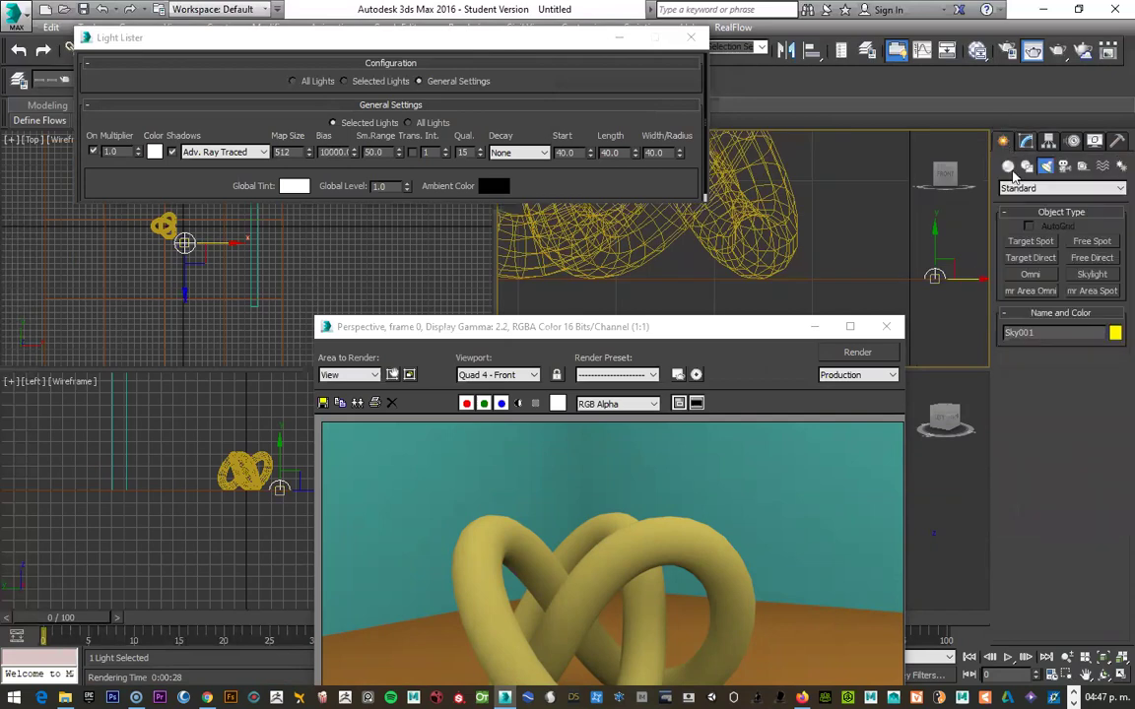
click(1089, 274)
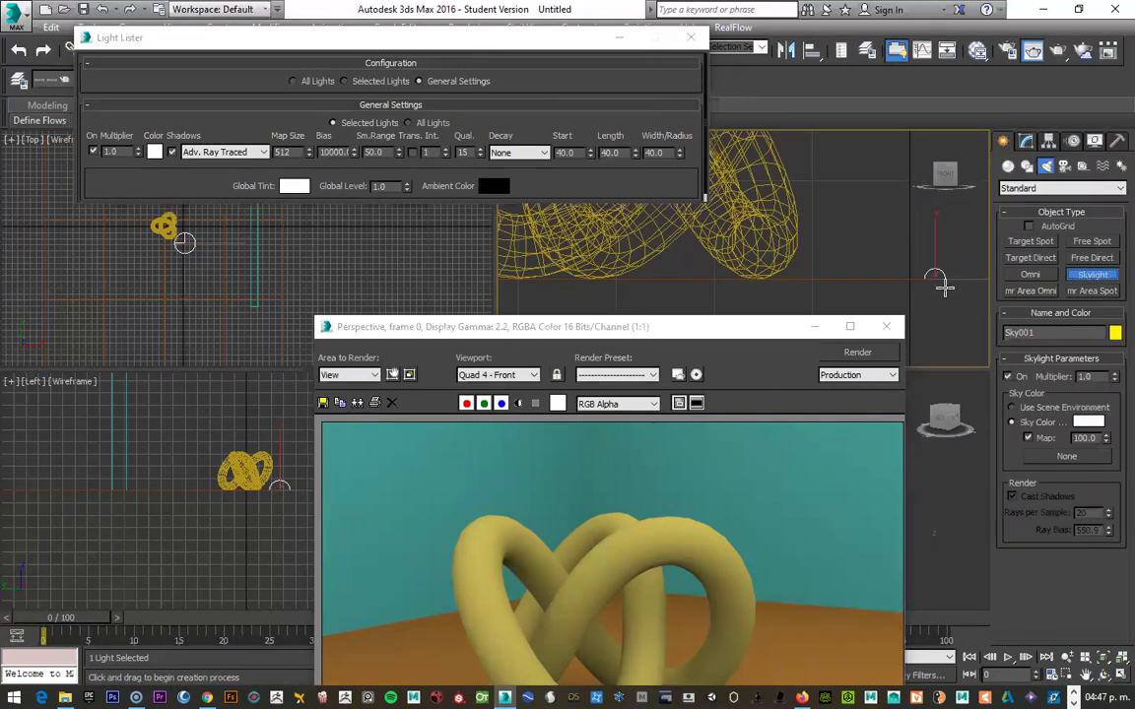
click(855, 267)
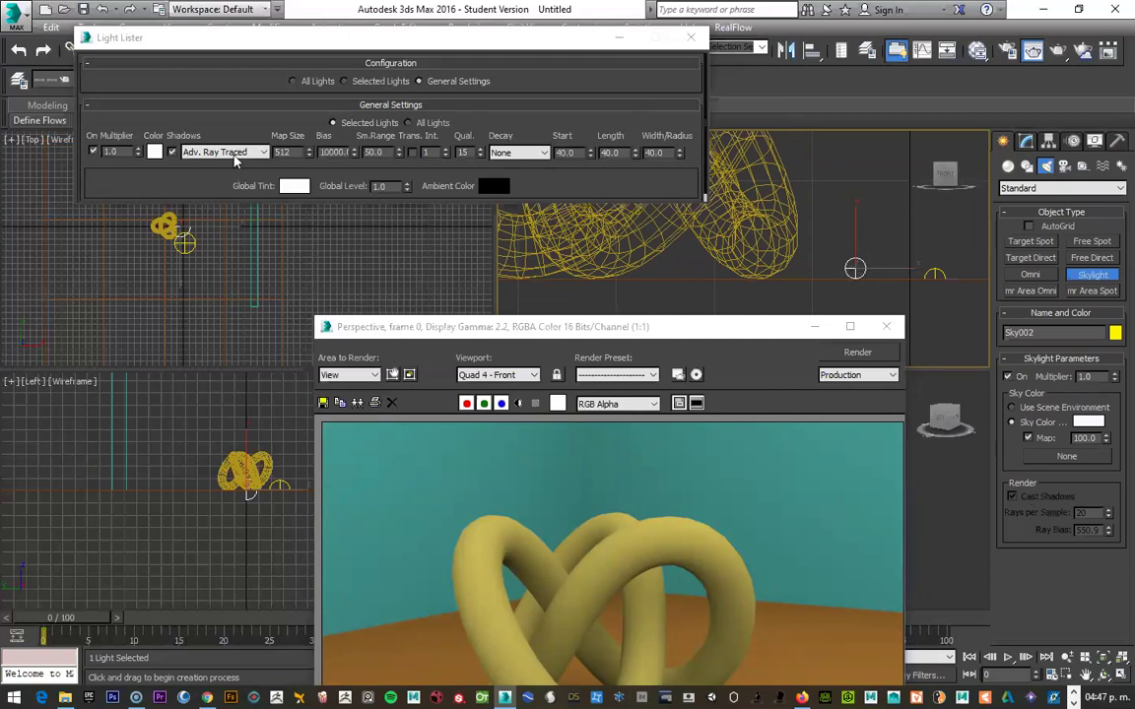
Step: Reopen the Light Lister from Tools and make it taller
click(337, 38)
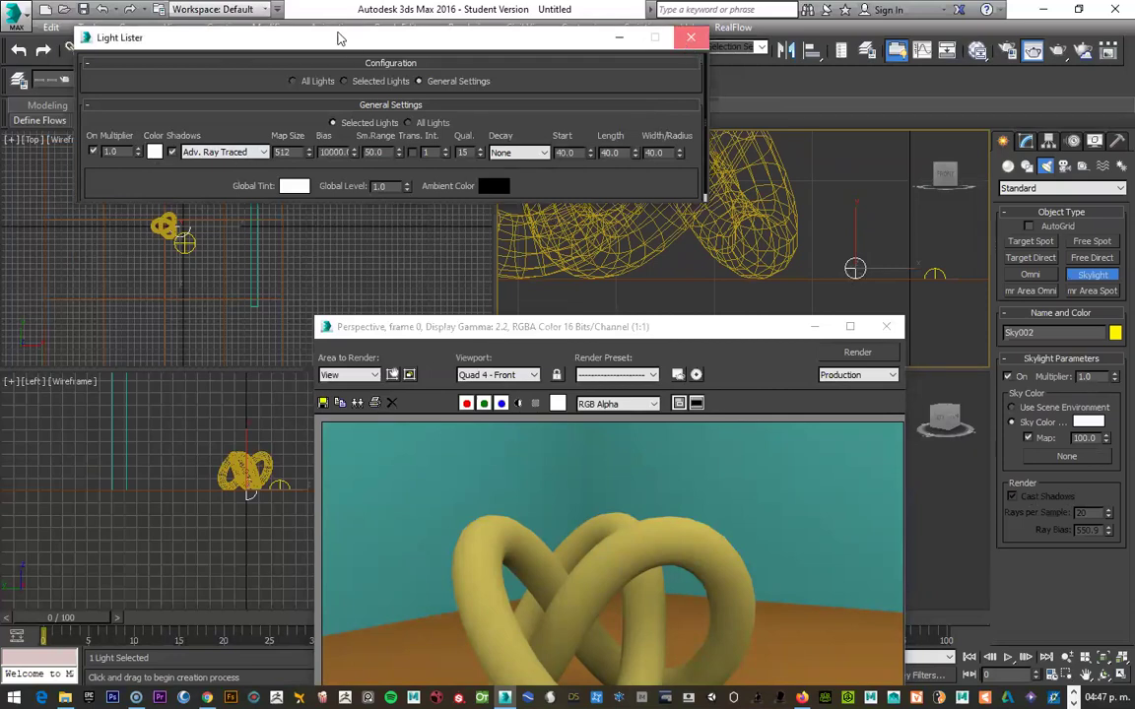
click(87, 27)
click(109, 265)
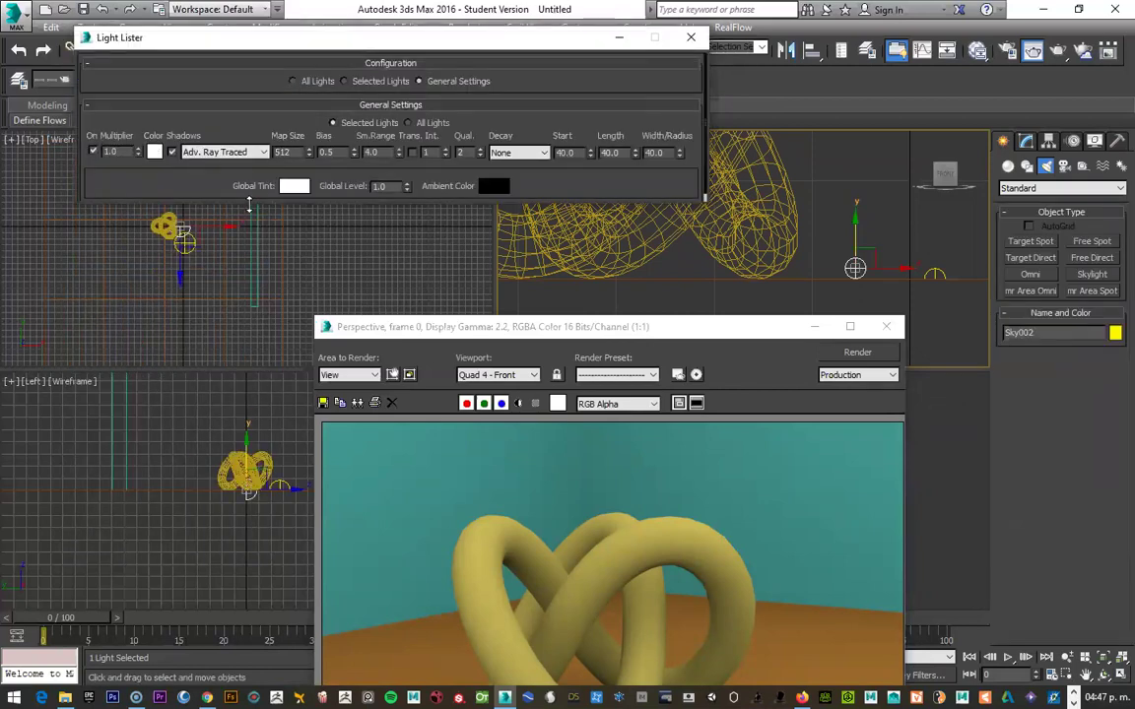
drag(249, 204, 251, 328)
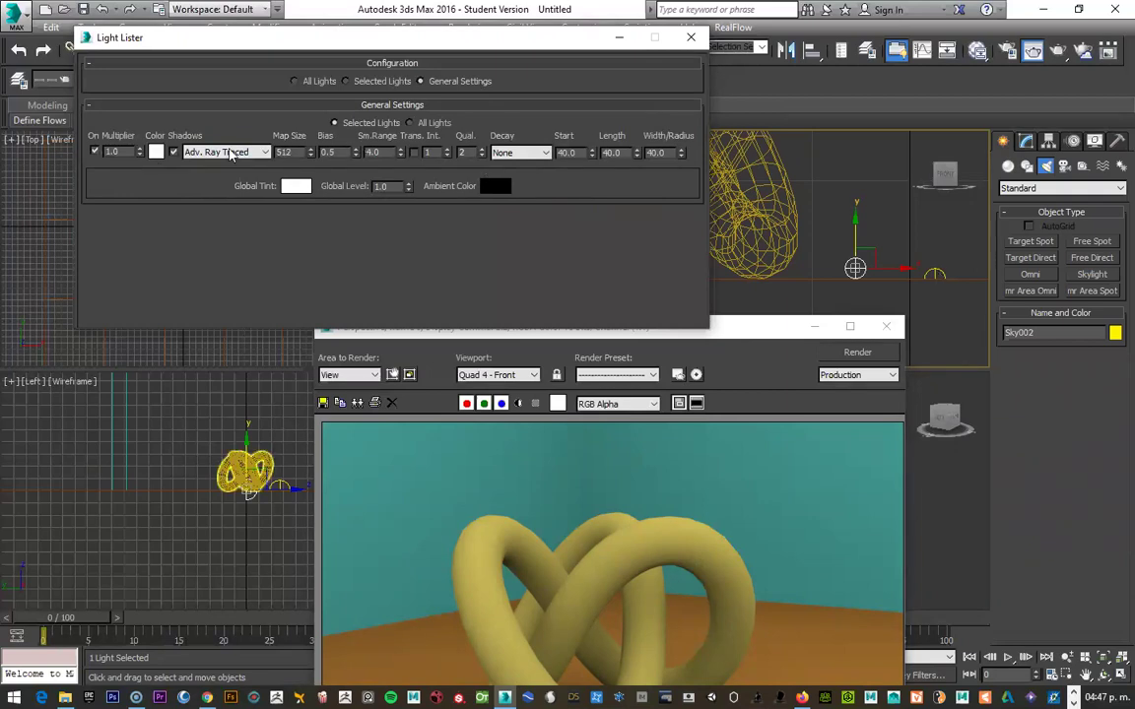
Step: Select Sky001 again and highlight its shadow Sm.Range value in the Light Lister
click(935, 275)
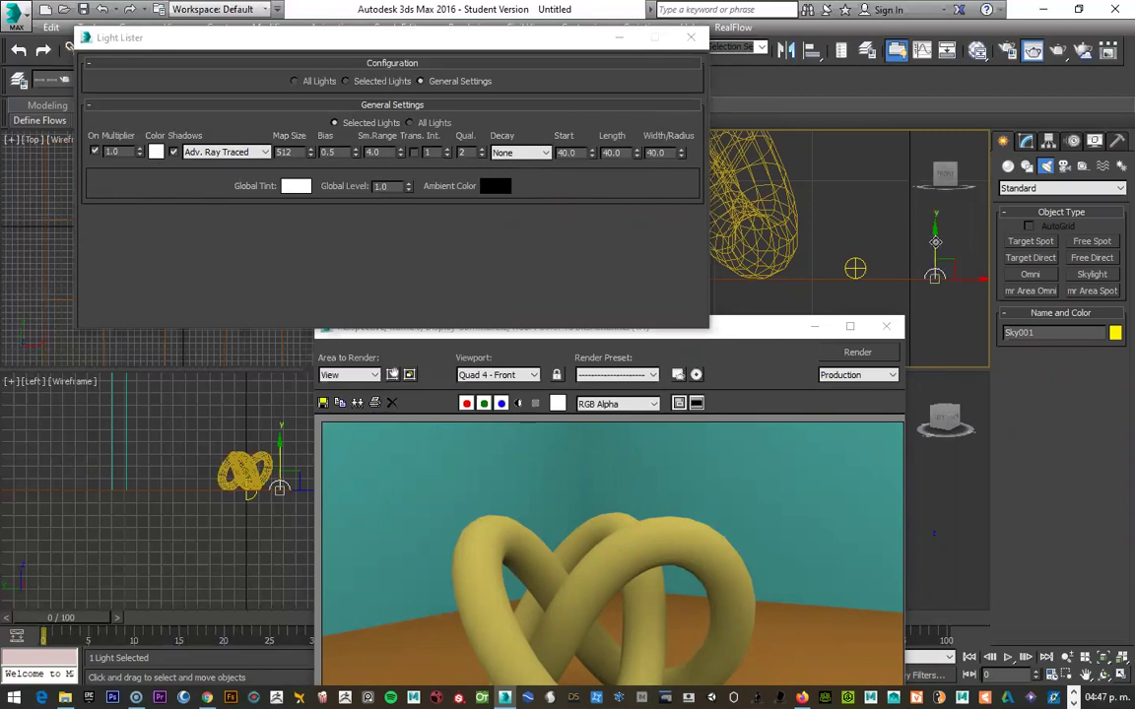
click(854, 267)
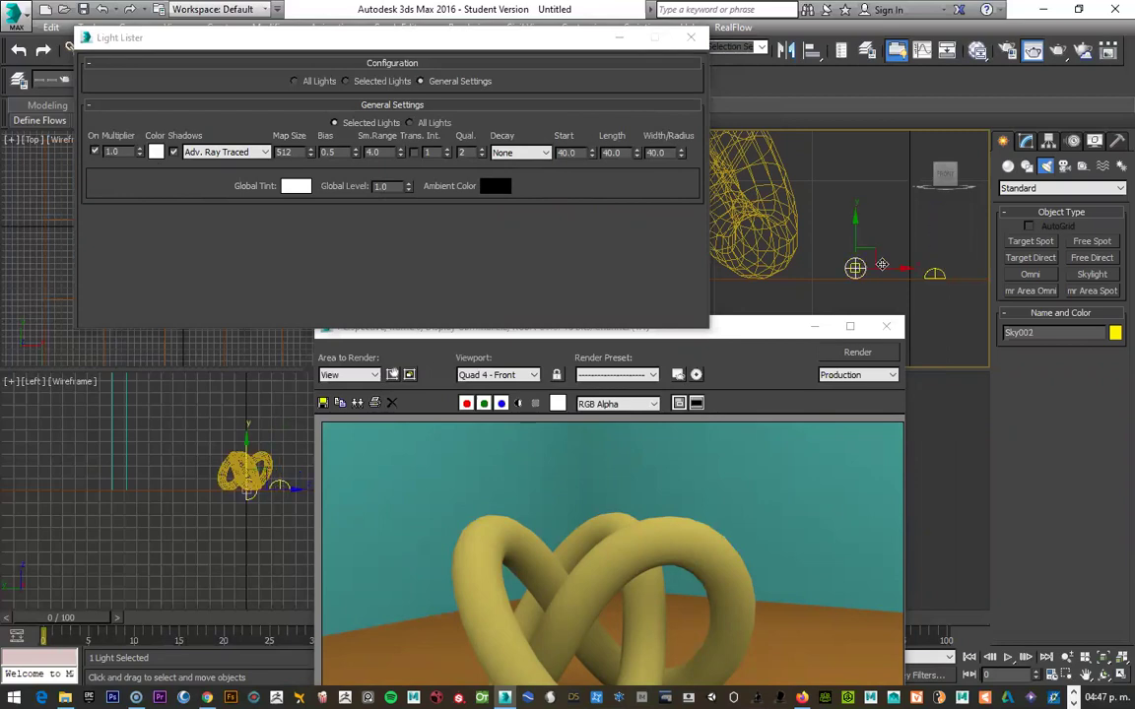
click(935, 274)
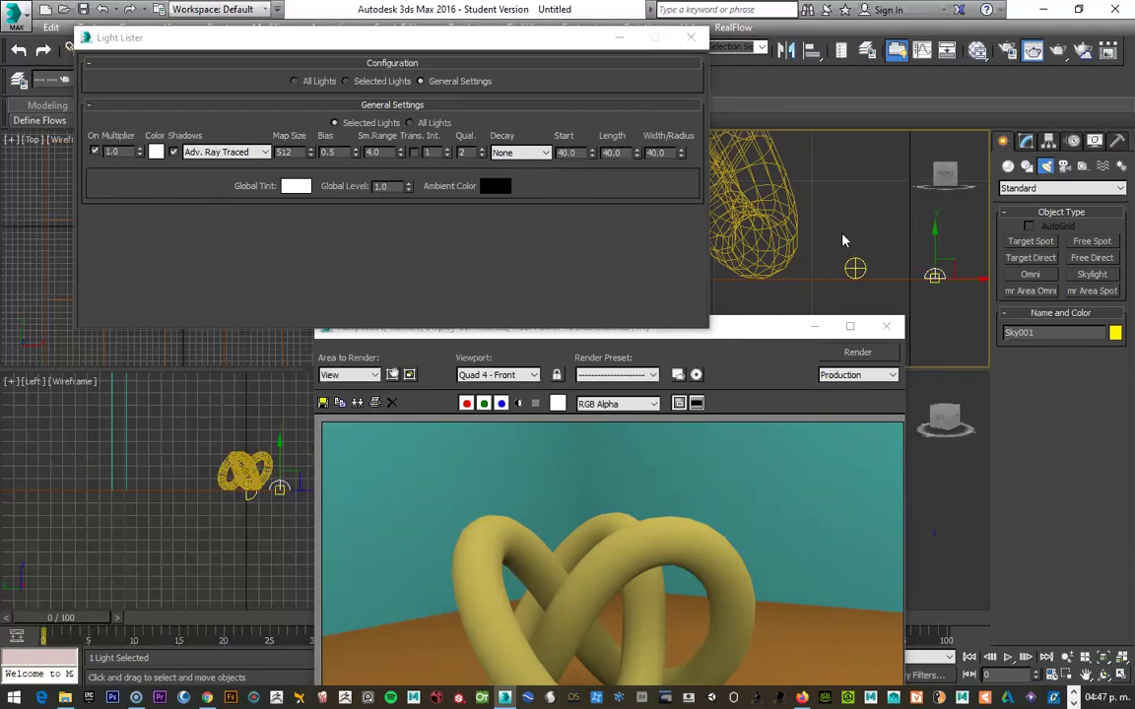
click(366, 152)
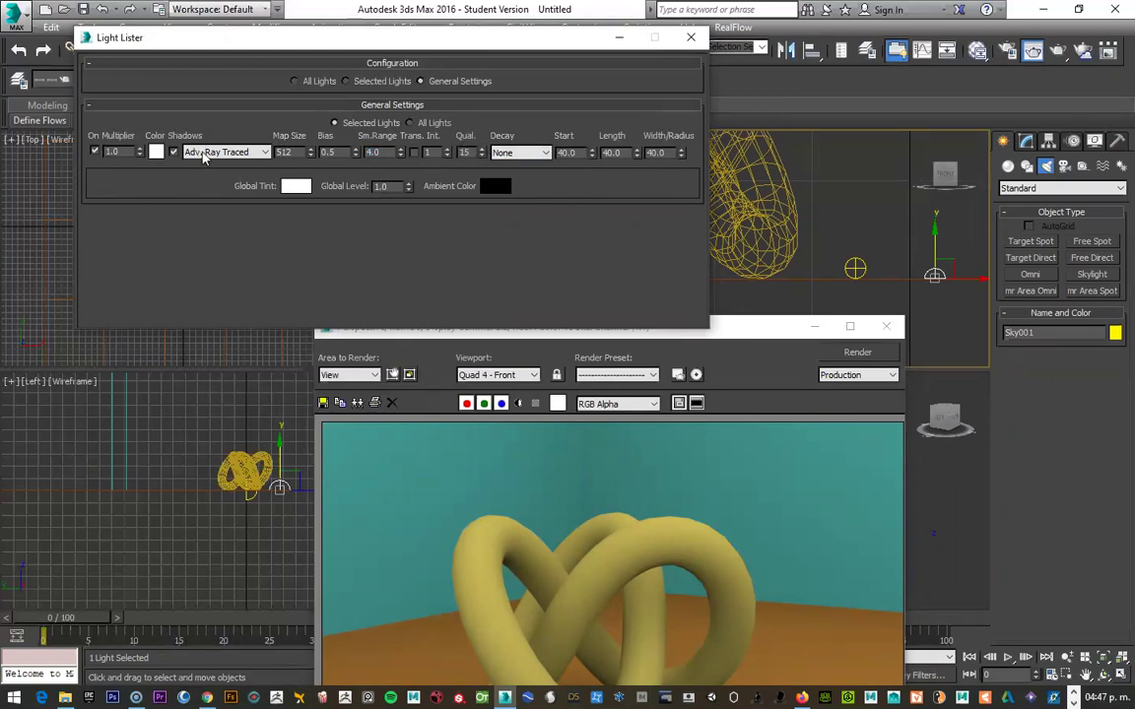
Step: Switch the shadow type to Raytrace Shadow and clone the current render for comparison
click(254, 152)
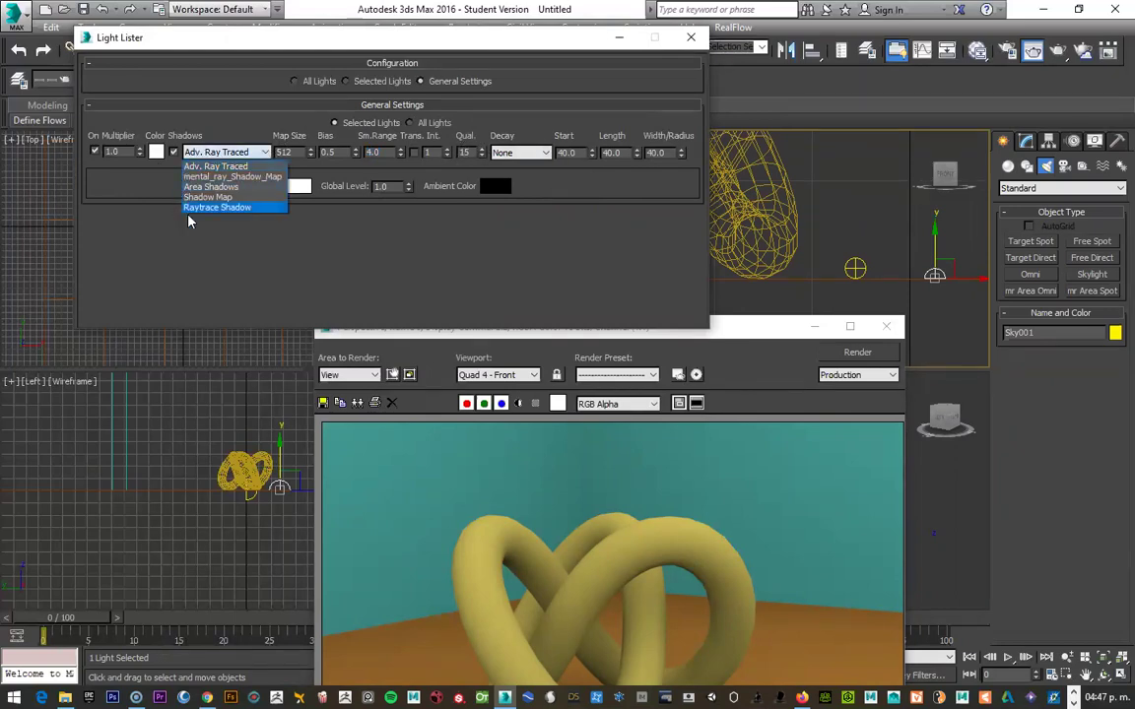
click(215, 208)
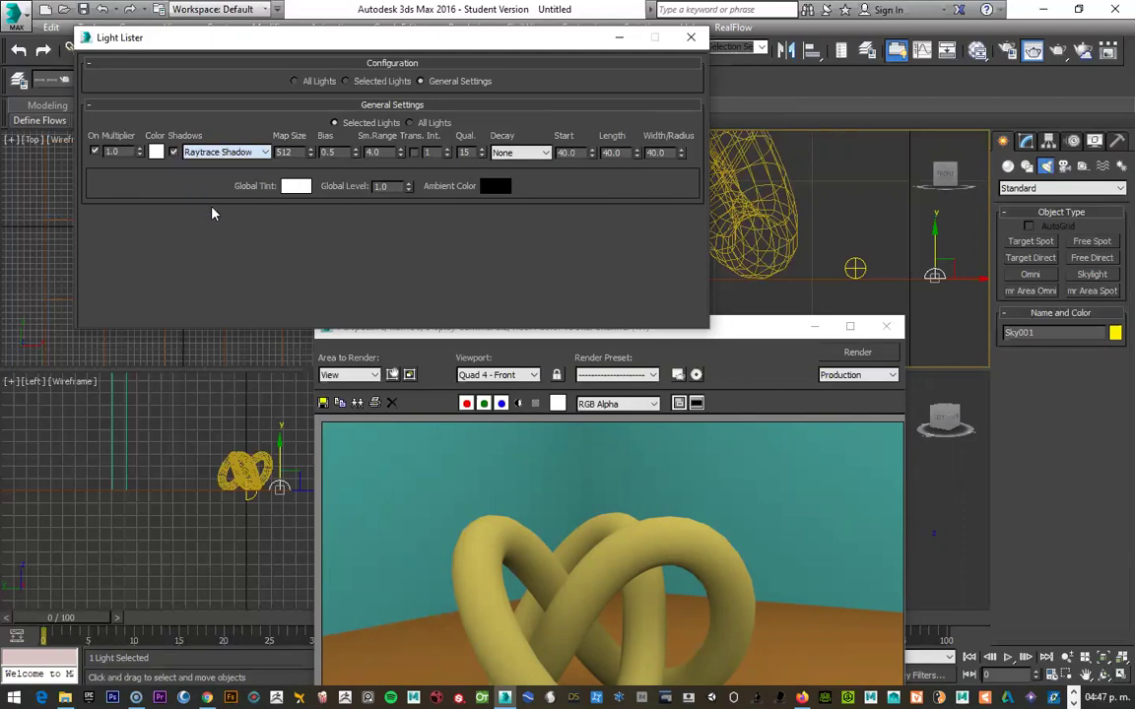
drag(571, 326, 529, 275)
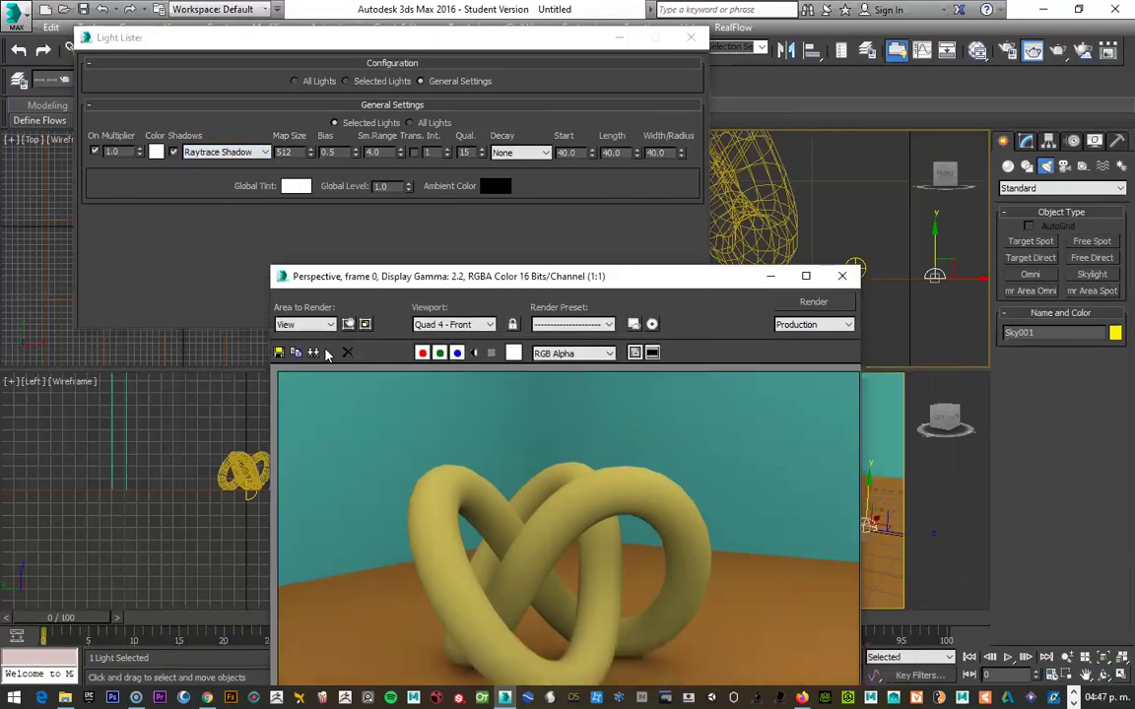
click(314, 351)
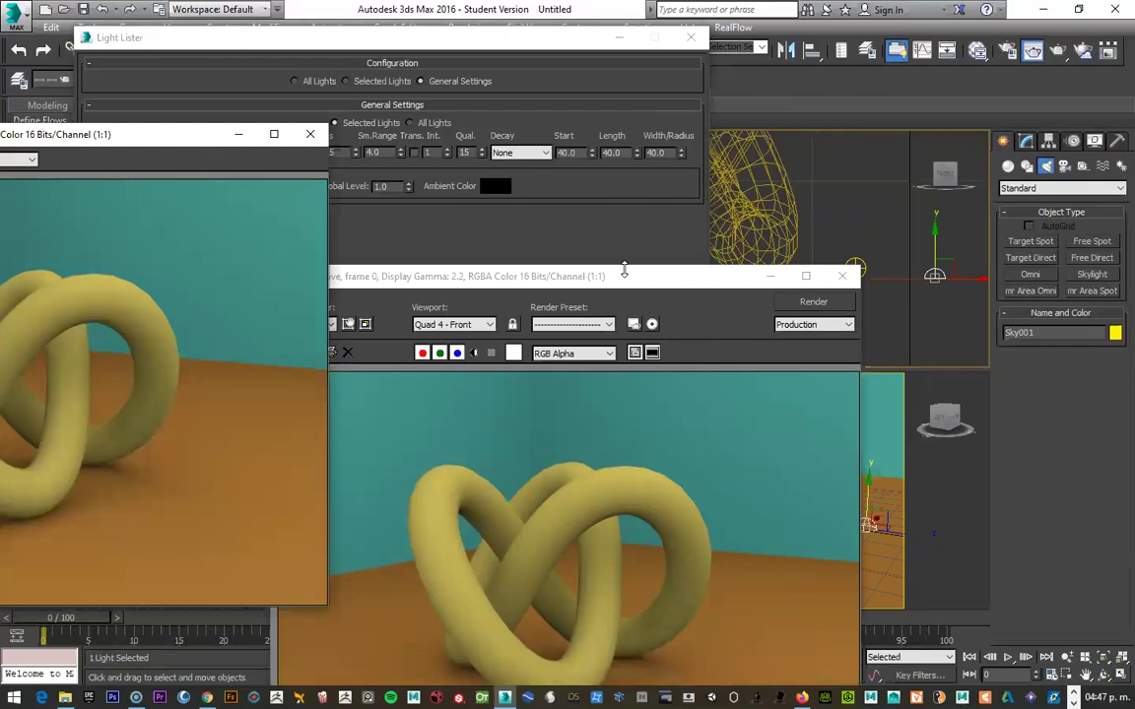
drag(178, 142, 311, 209)
Step: Start a new render, then cancel the unfinished Front-view render and close its window
click(814, 301)
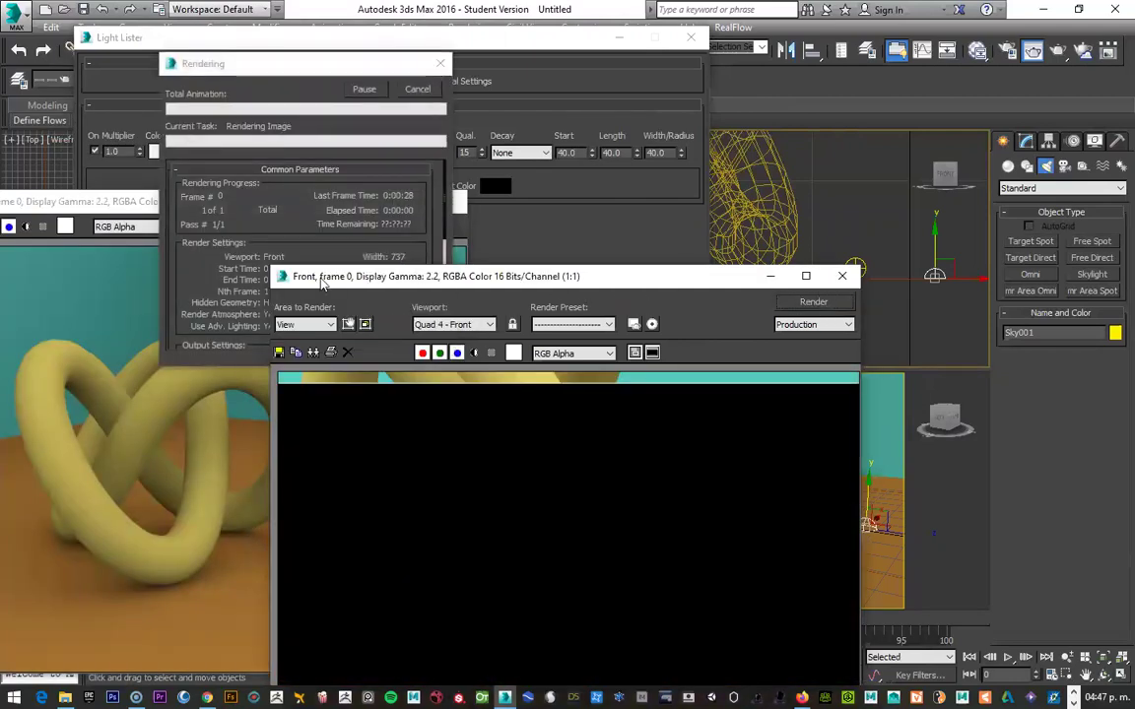
drag(335, 277, 308, 254)
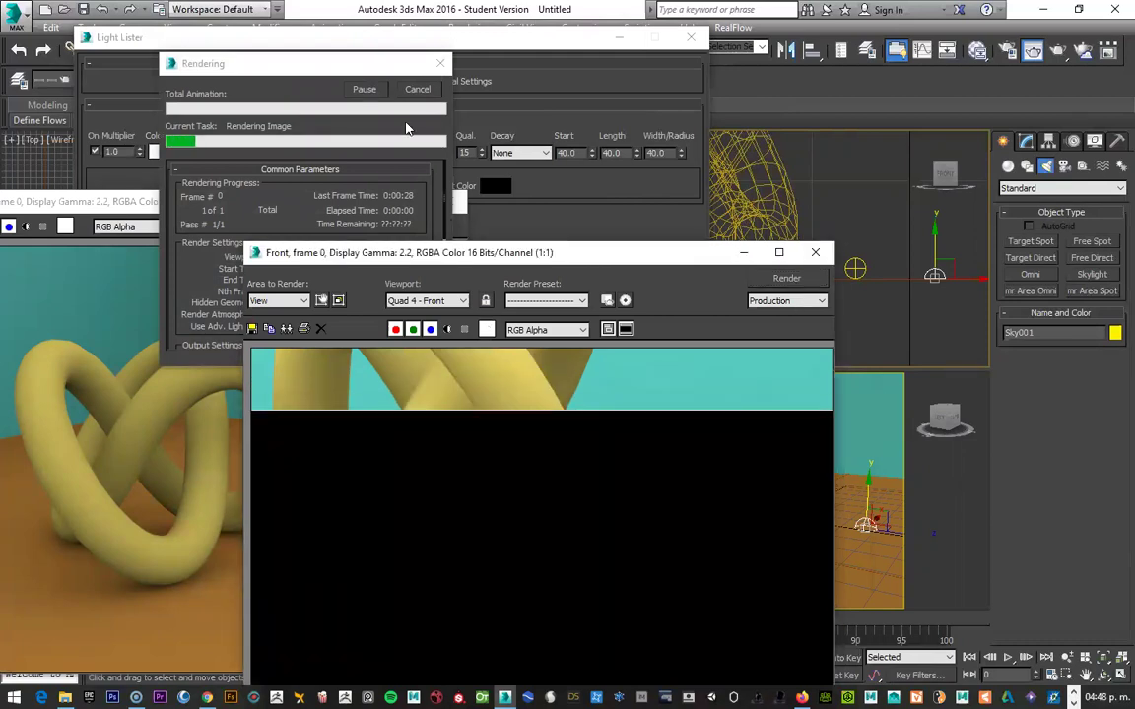
click(418, 89)
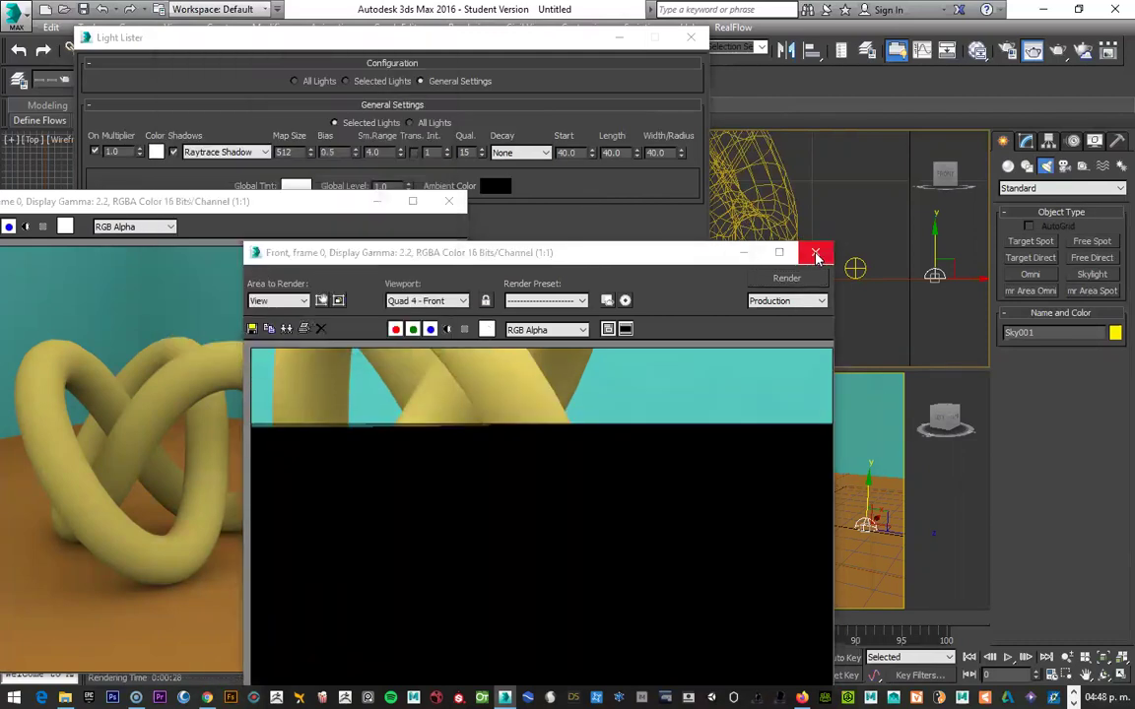
click(815, 257)
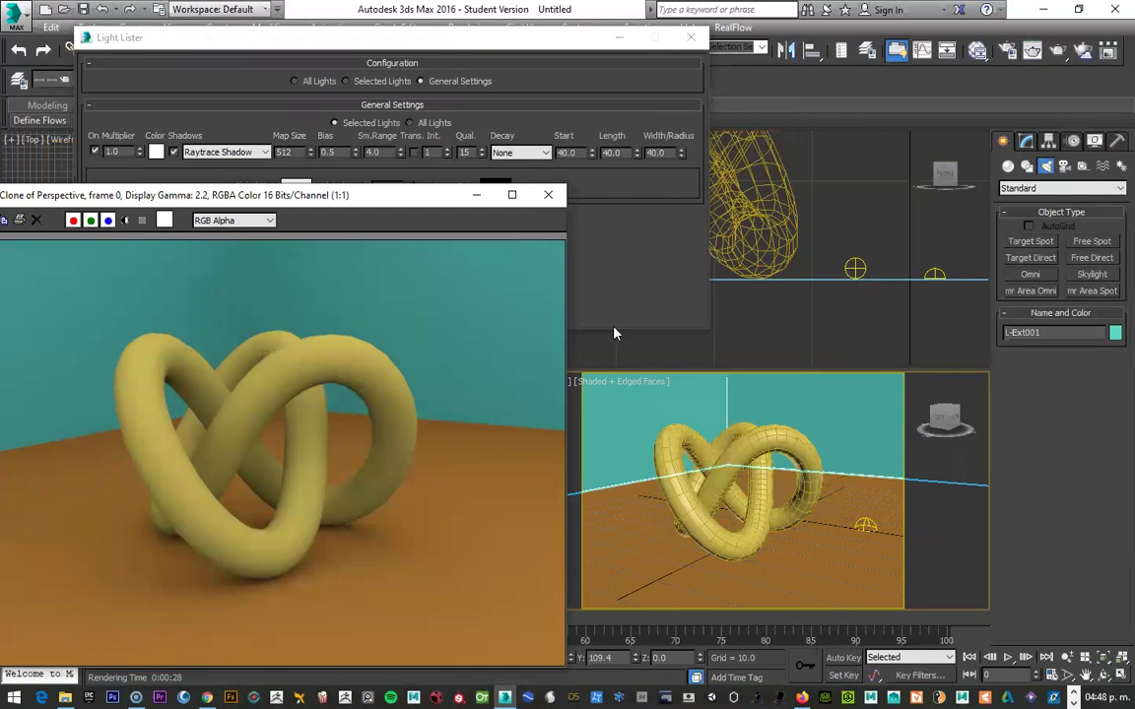
Step: Activate the Perspective viewport and render it from the Rendering menu
click(680, 401)
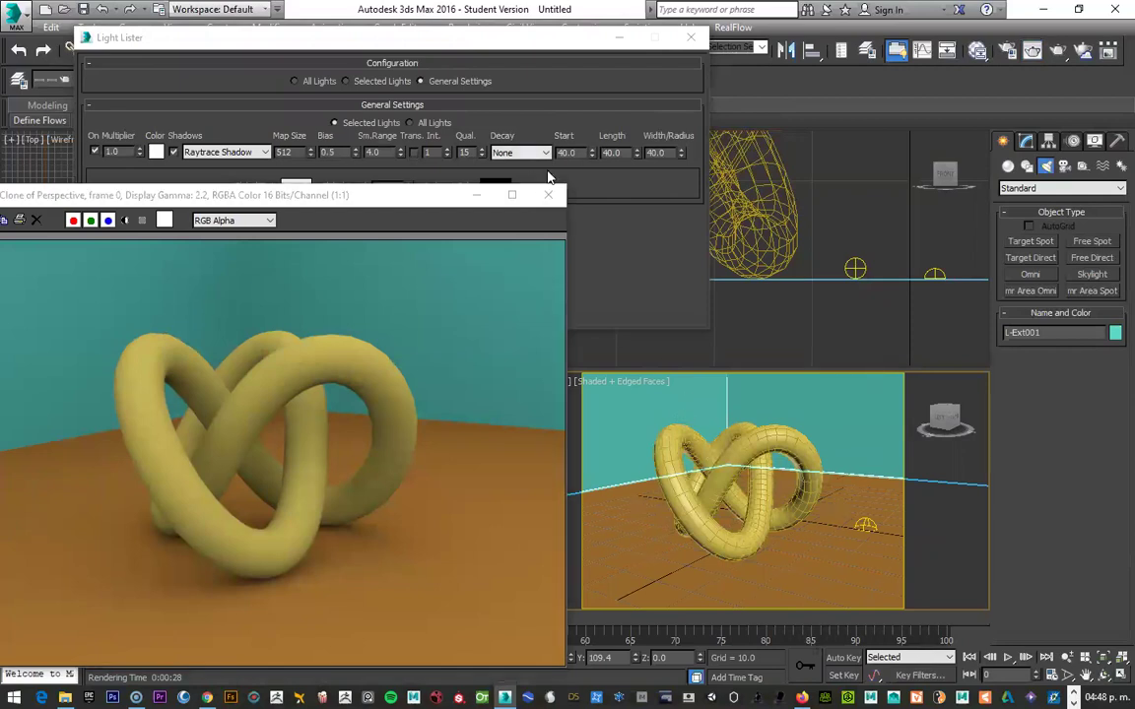
mouse_move(346, 197)
mouse_down()
mouse_move(405, 202)
mouse_move(382, 197)
mouse_up()
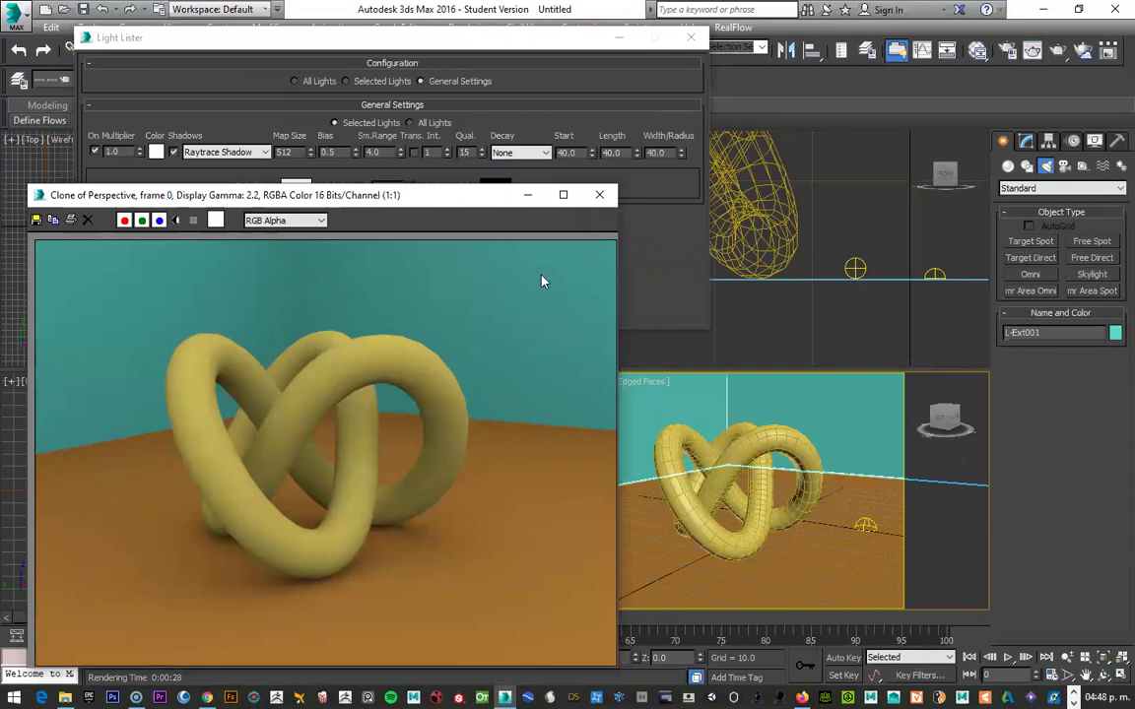
click(553, 43)
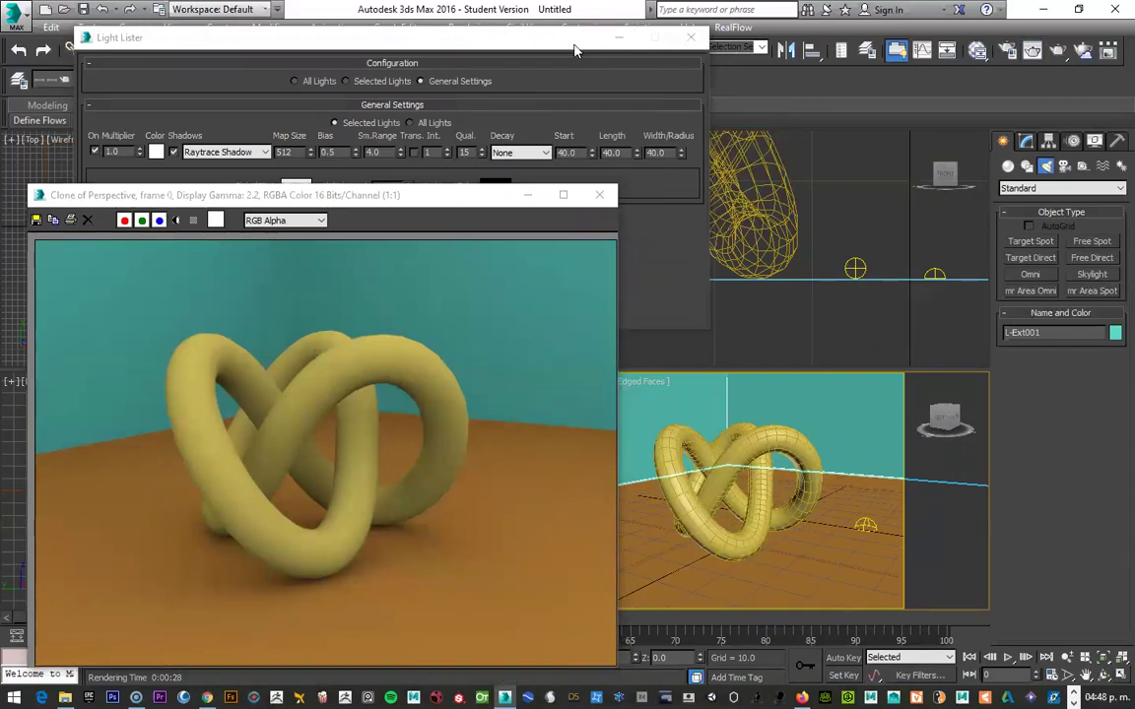
drag(576, 49, 462, 70)
click(469, 27)
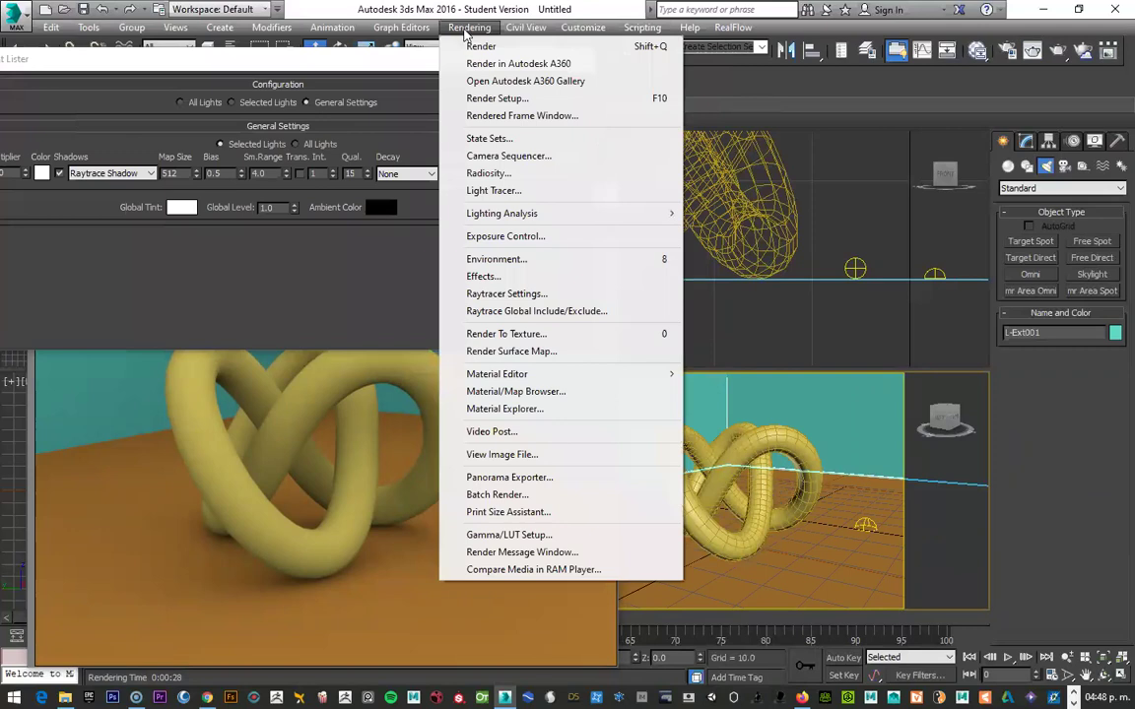
click(519, 47)
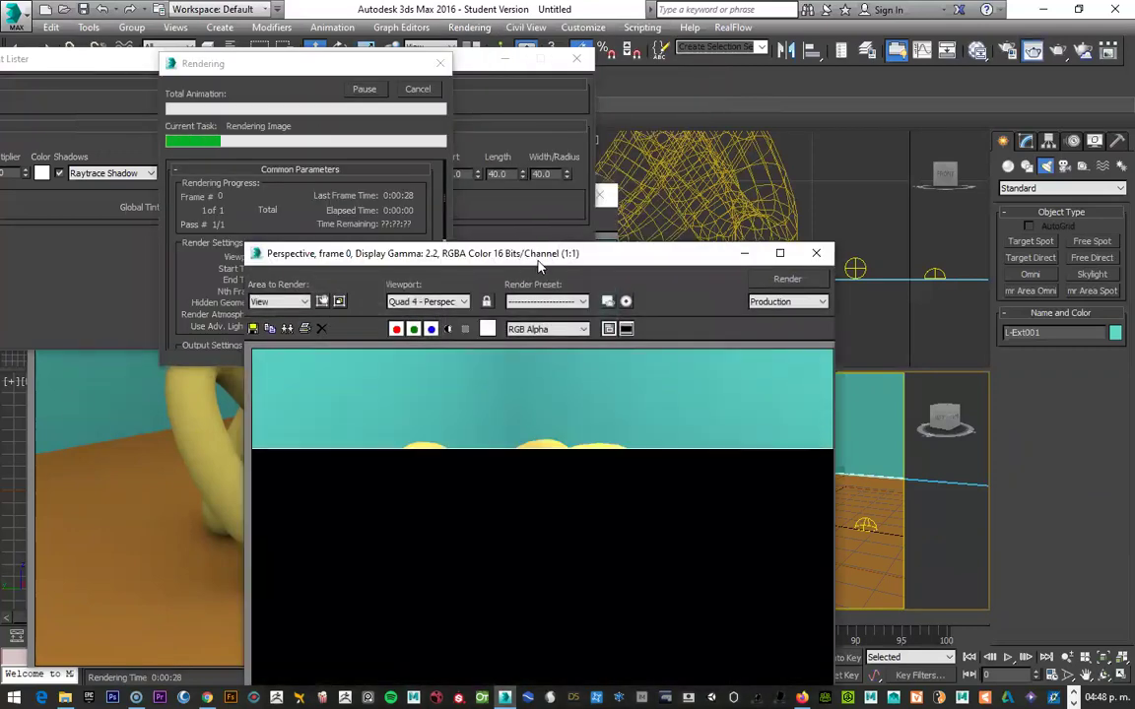
Step: Move the render and progress windows aside and zoom the finished frame out to 1:2
mouse_move(539, 258)
mouse_down()
mouse_move(686, 184)
mouse_move(699, 163)
mouse_up()
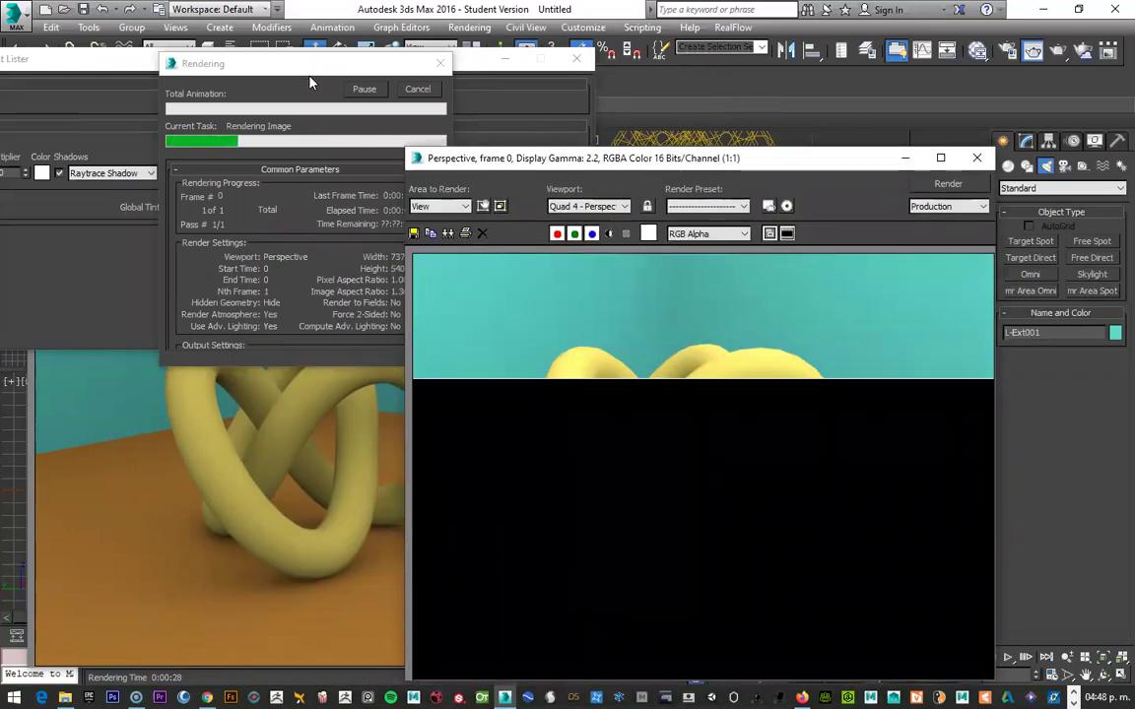
drag(270, 64, 140, 252)
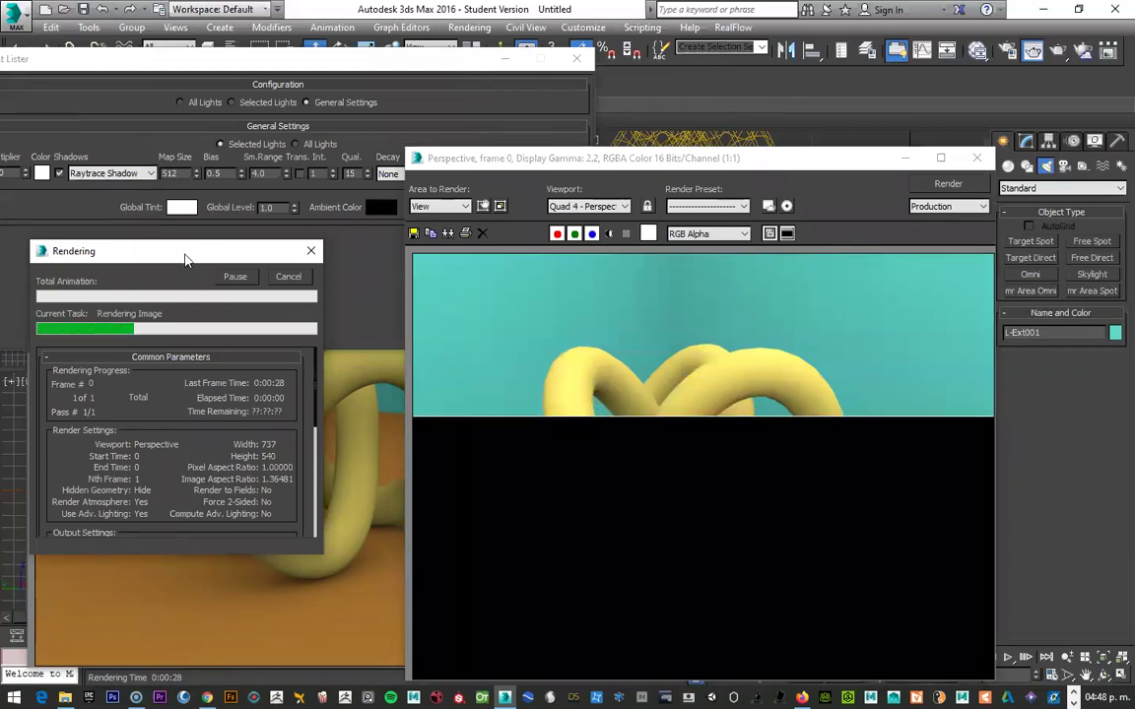
drag(195, 255, 222, 491)
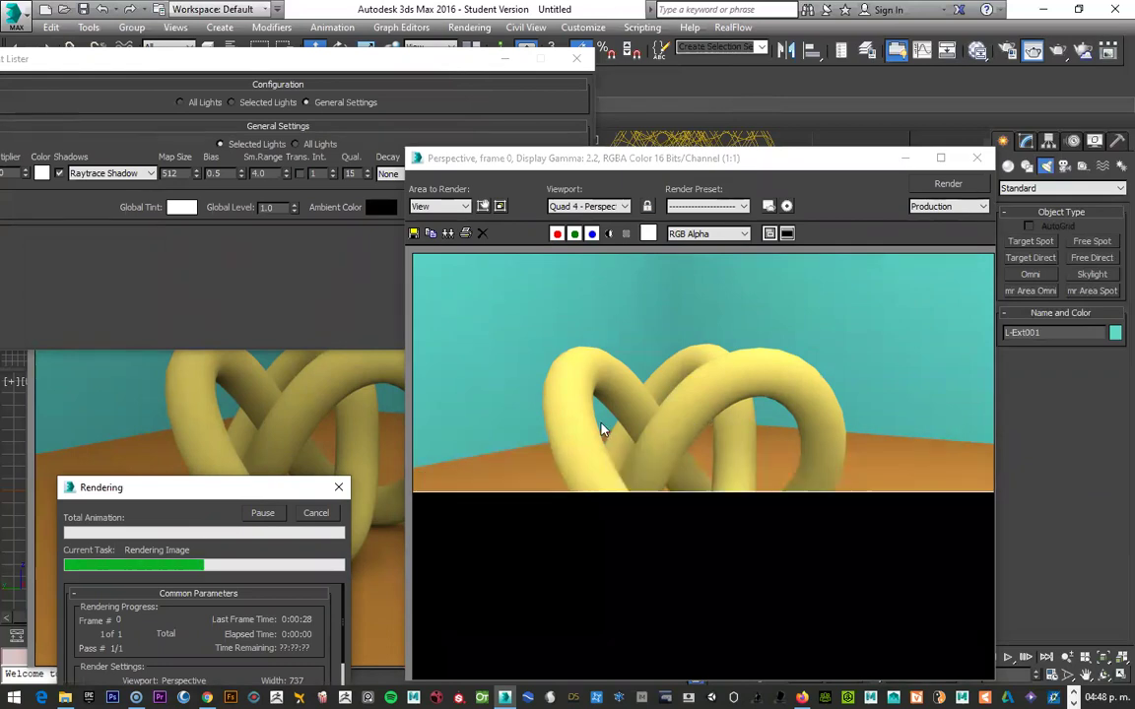
scroll(604, 429, up, 1)
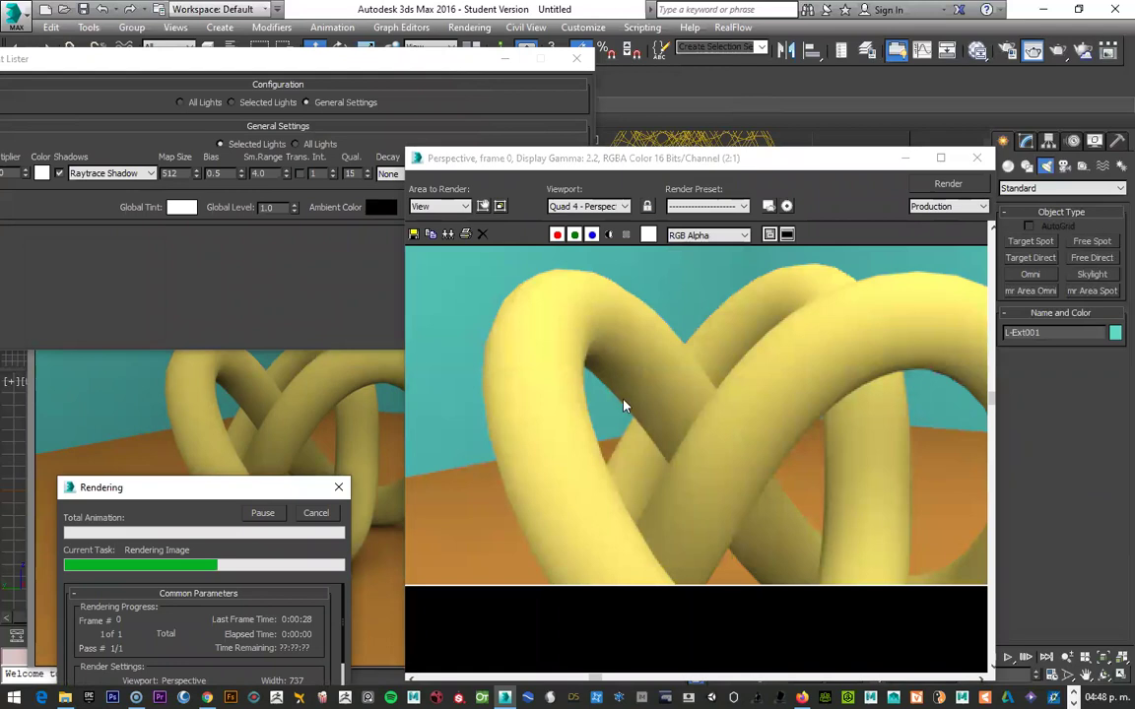
scroll(623, 403, down, 2)
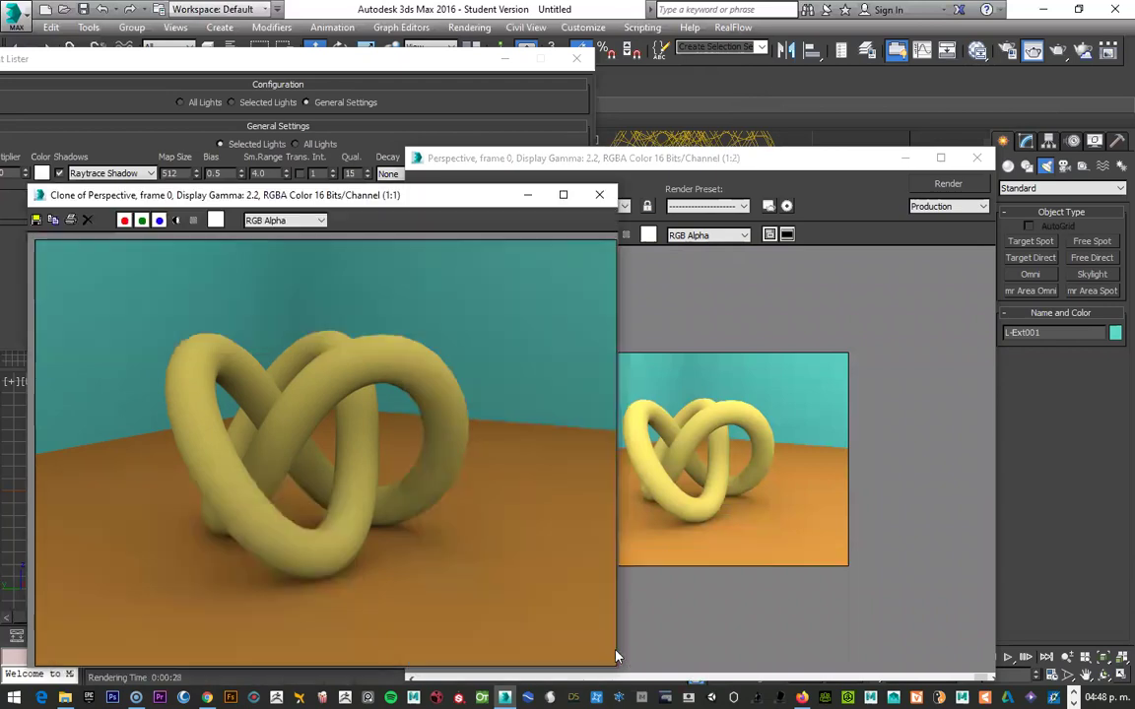
Step: Clone the Raytrace-shadow render and switch the light's shadows to Shadow Map
click(472, 167)
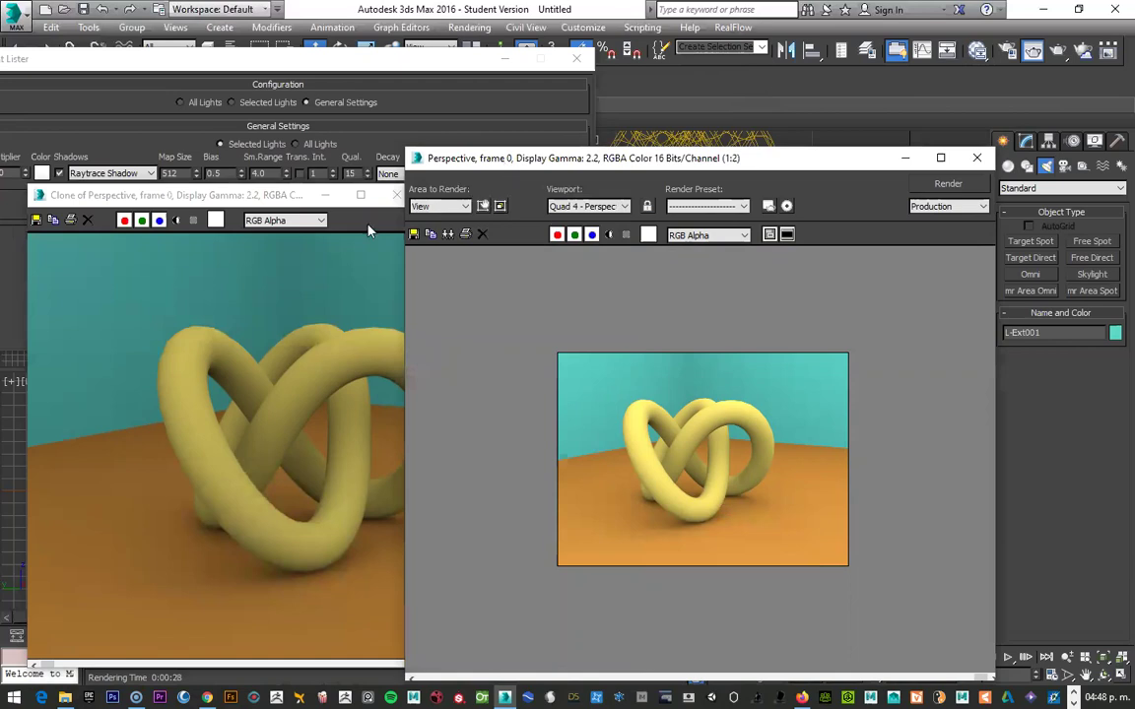
click(371, 221)
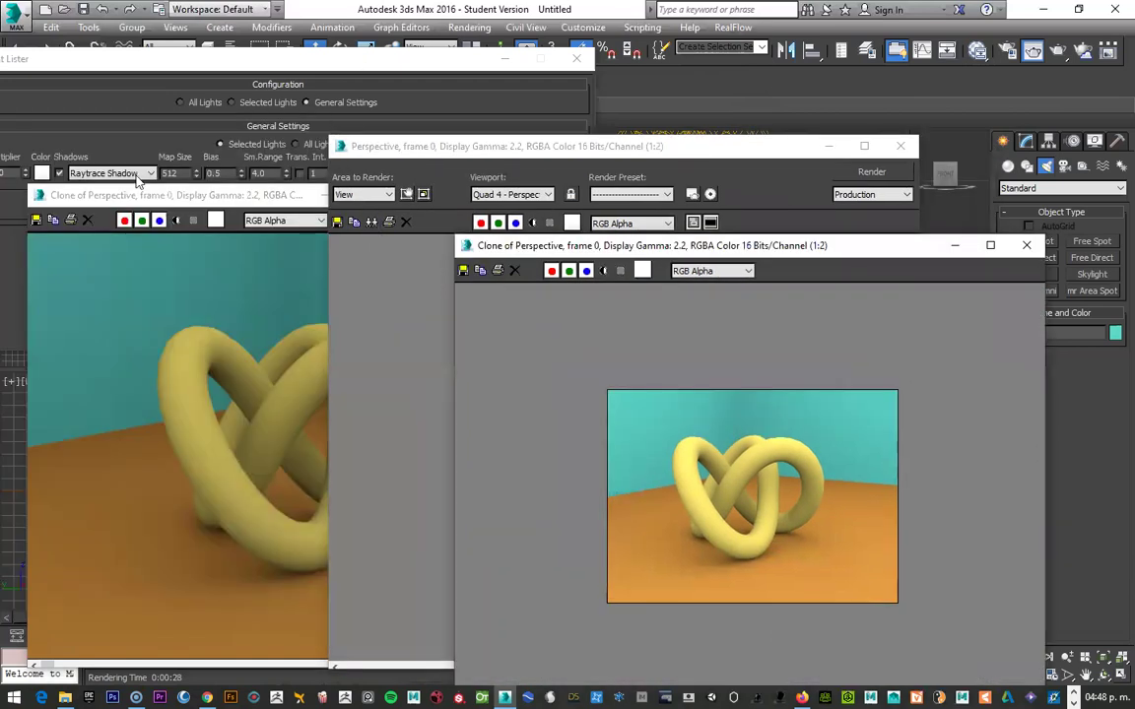
click(137, 176)
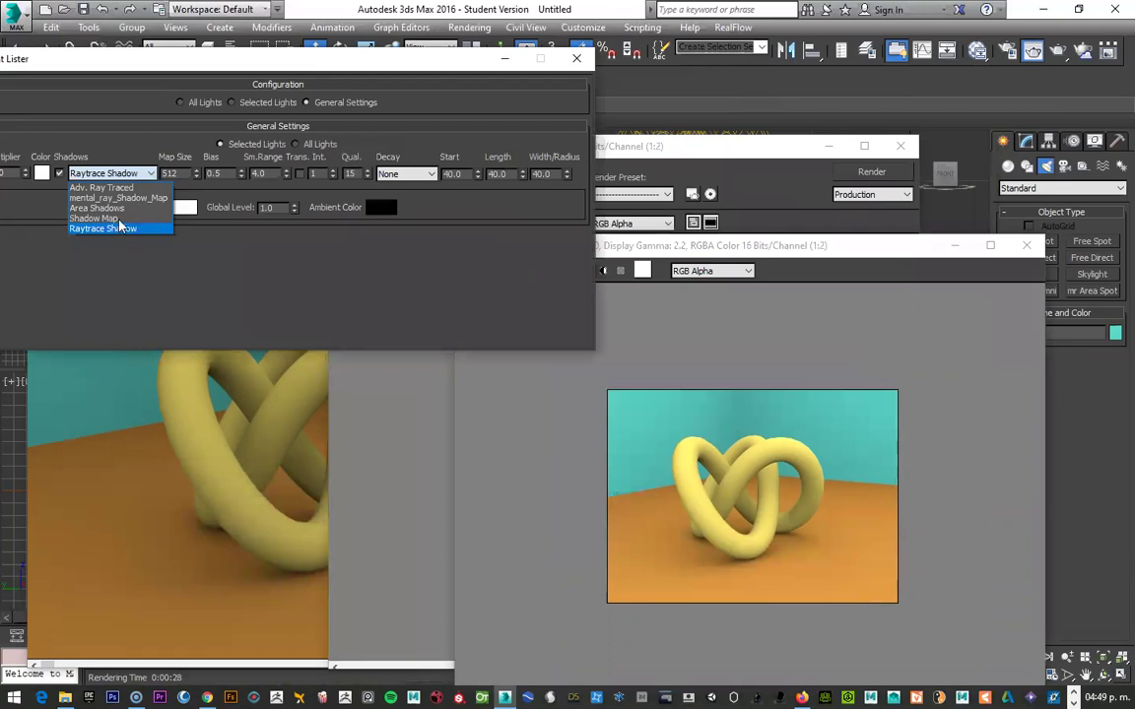
click(778, 271)
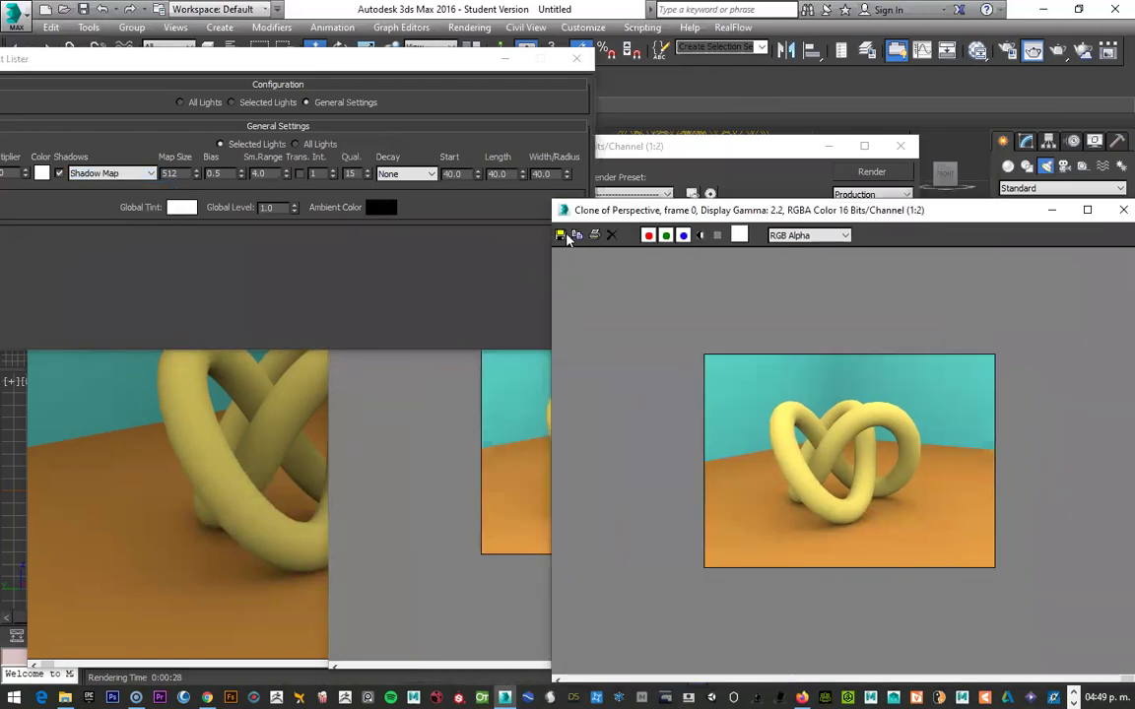
Step: Re-render the Perspective view with Shadow Map shadows beside the cloned Raytrace frame
drag(673, 216, 636, 256)
click(871, 172)
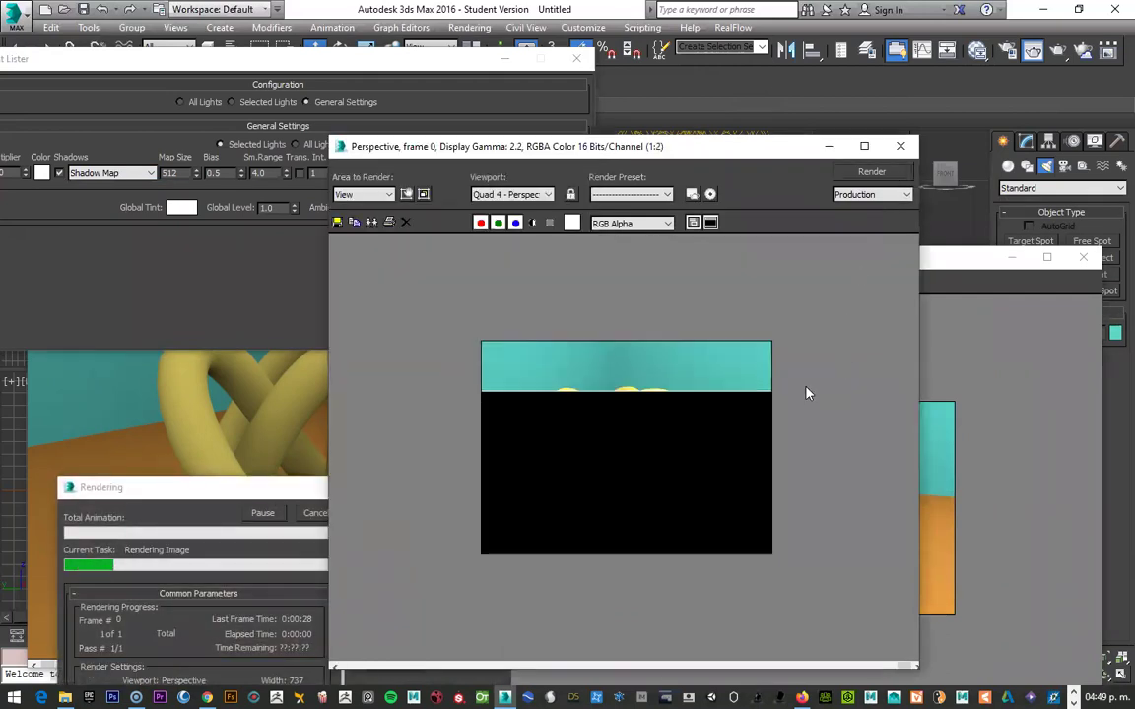
scroll(625, 397, up, 1)
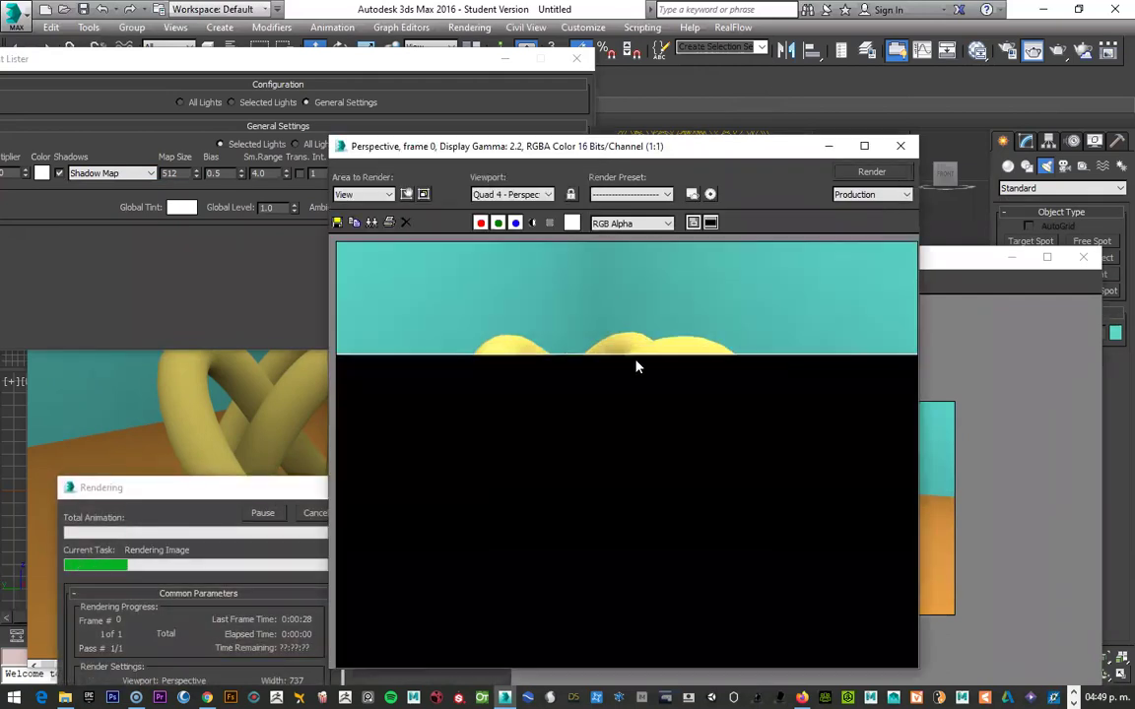
scroll(636, 366, up, 1)
scroll(636, 366, down, 1)
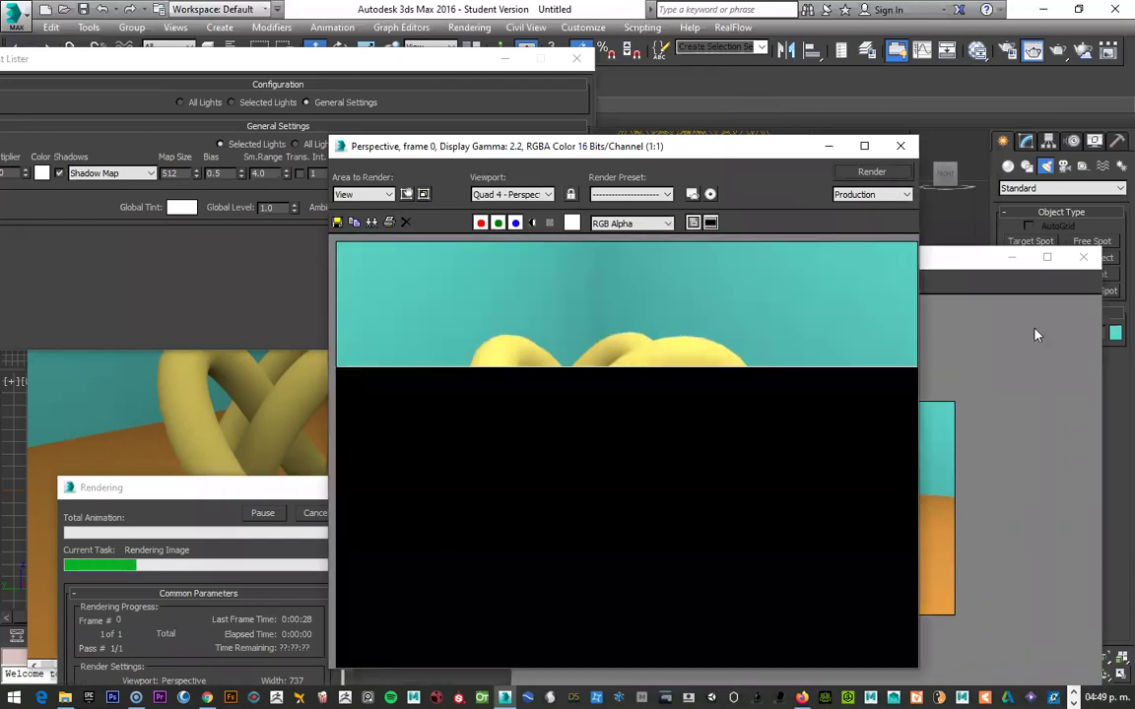
click(988, 355)
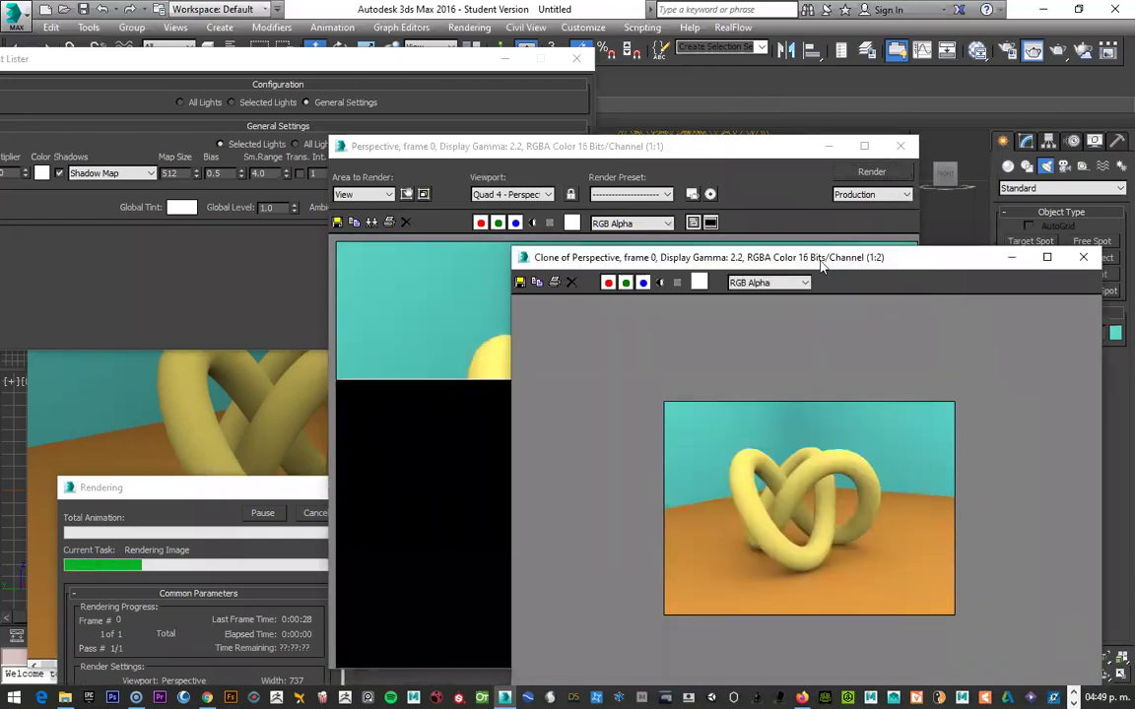
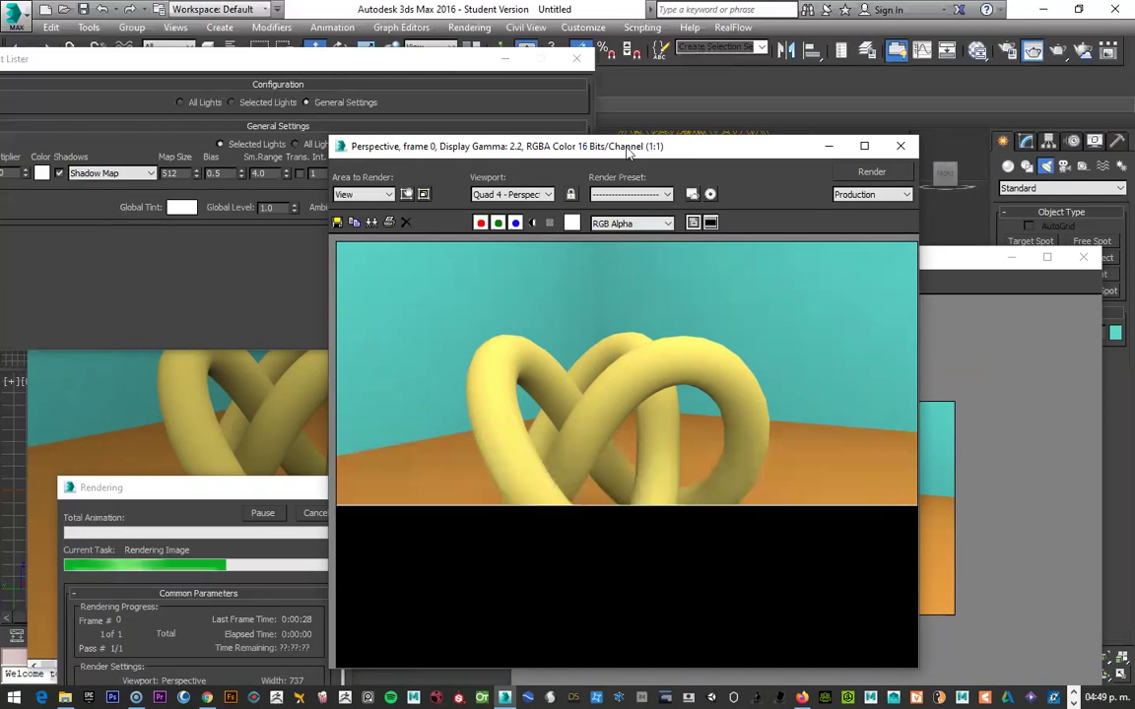
Step: Nudge the Rendered Frame Window and clone the finished knot render for comparison
drag(596, 148, 613, 131)
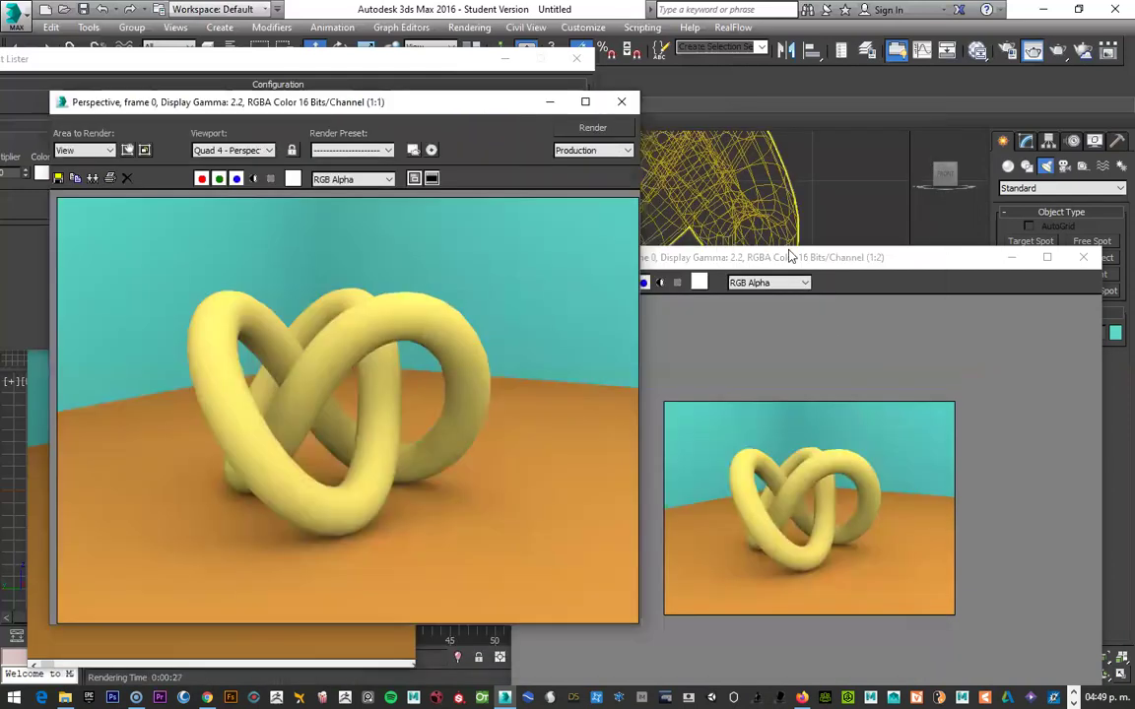
scroll(751, 399, up, 2)
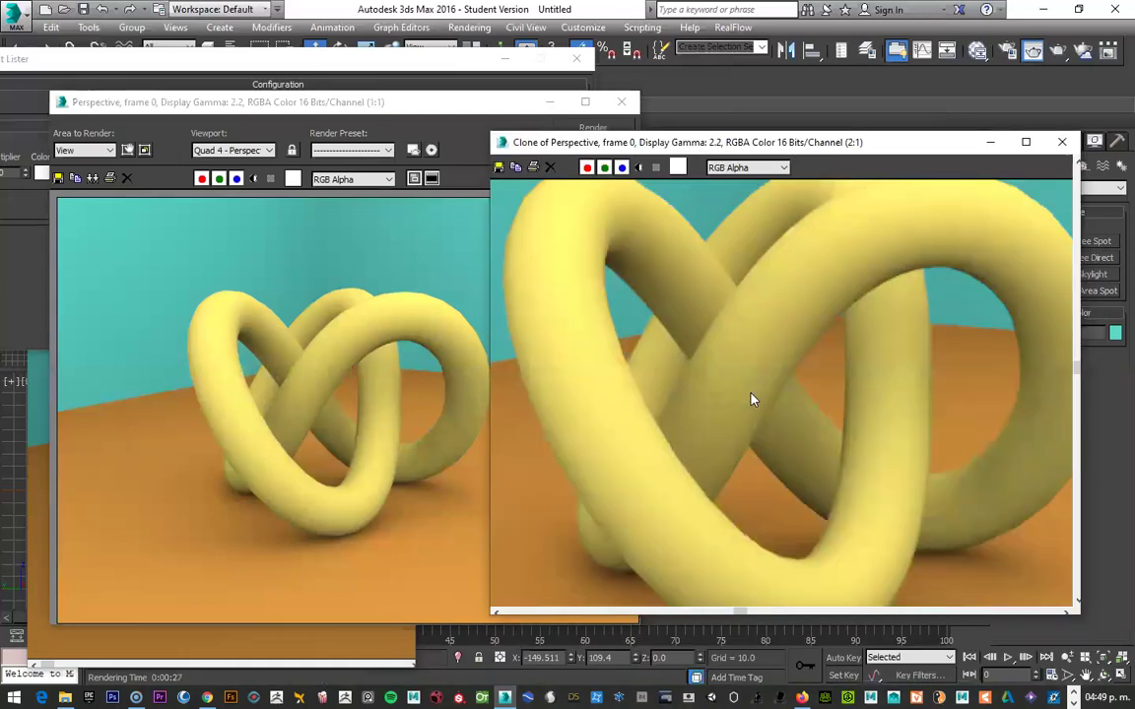
scroll(751, 399, down, 1)
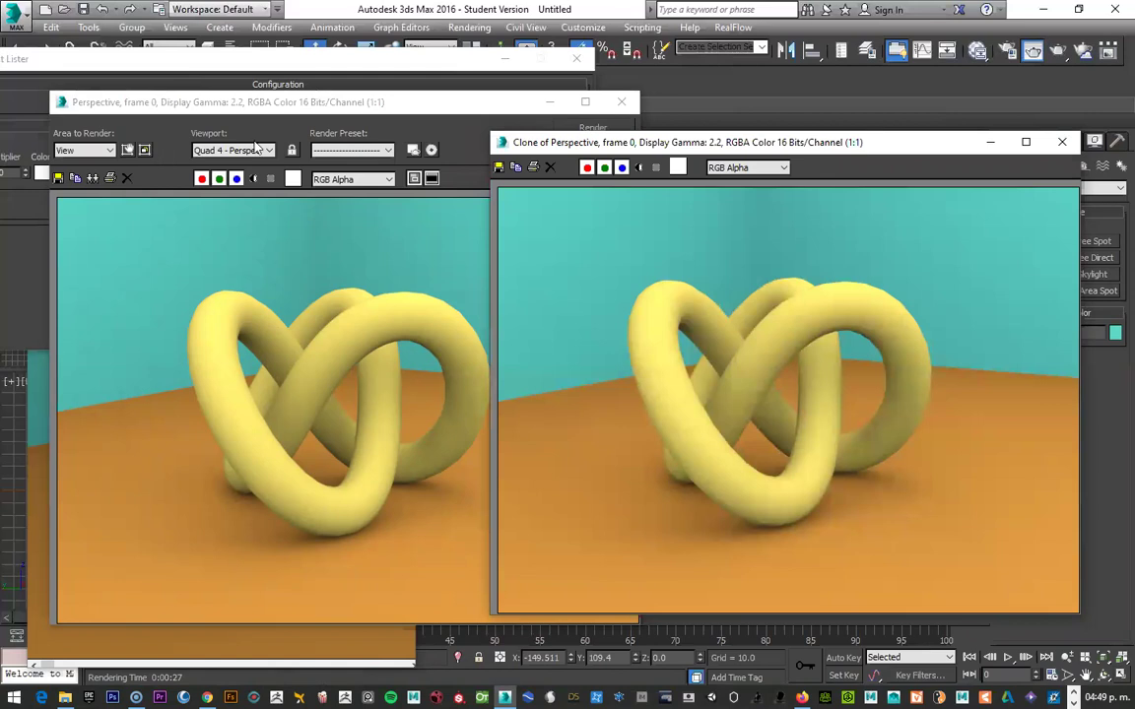
click(92, 178)
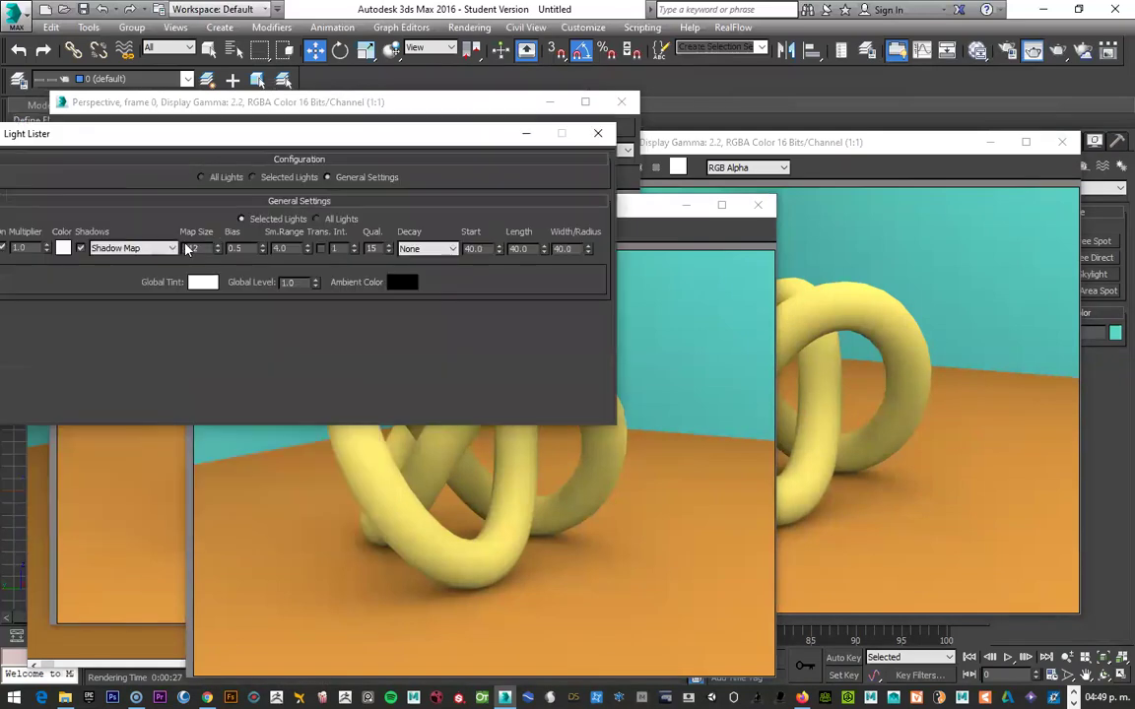
Step: Switch the light's shadows to mental_ray_Shadow_Map and re-render the knot scene
click(156, 249)
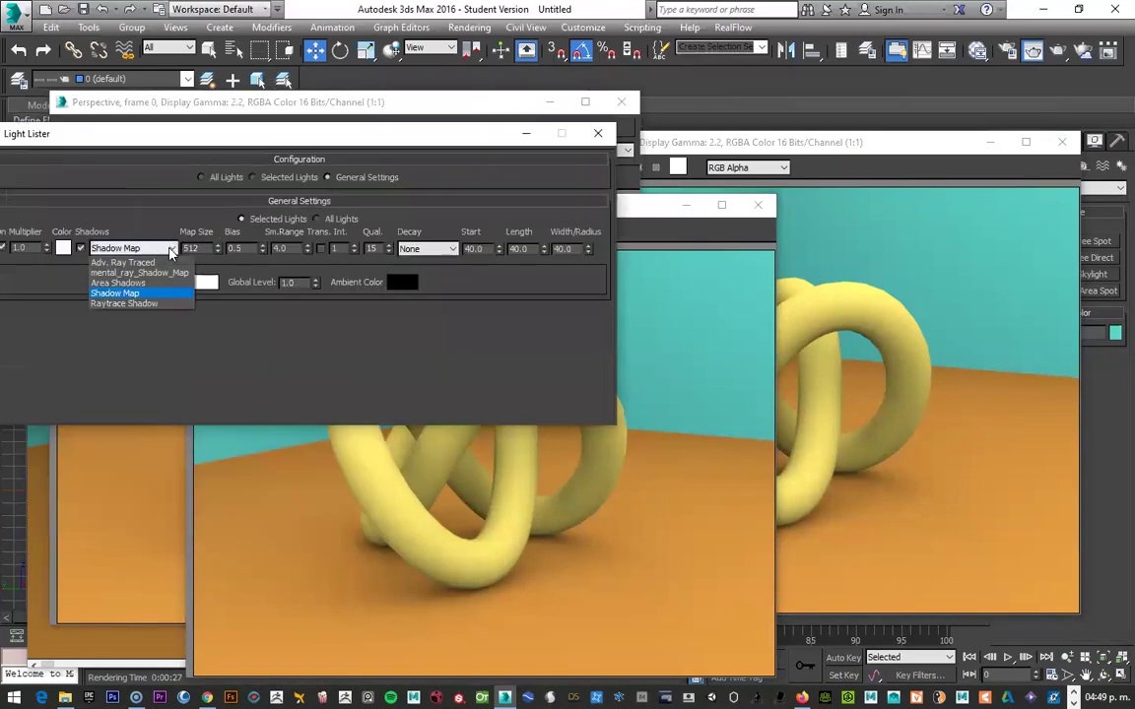
click(124, 272)
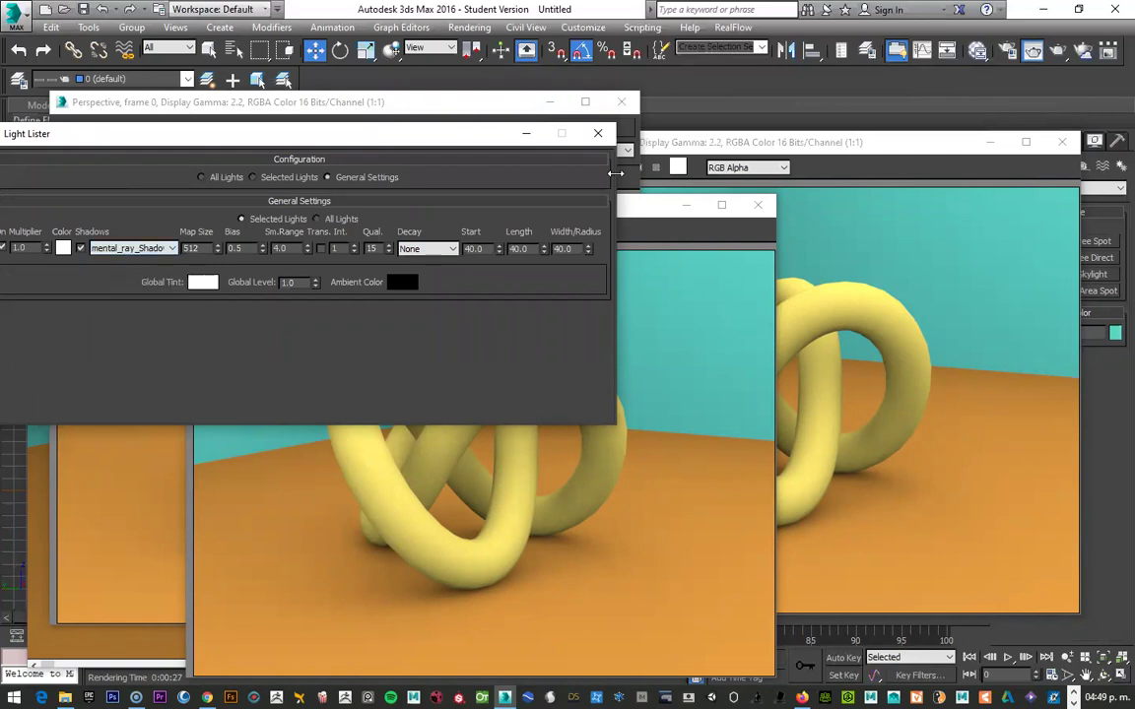
click(670, 206)
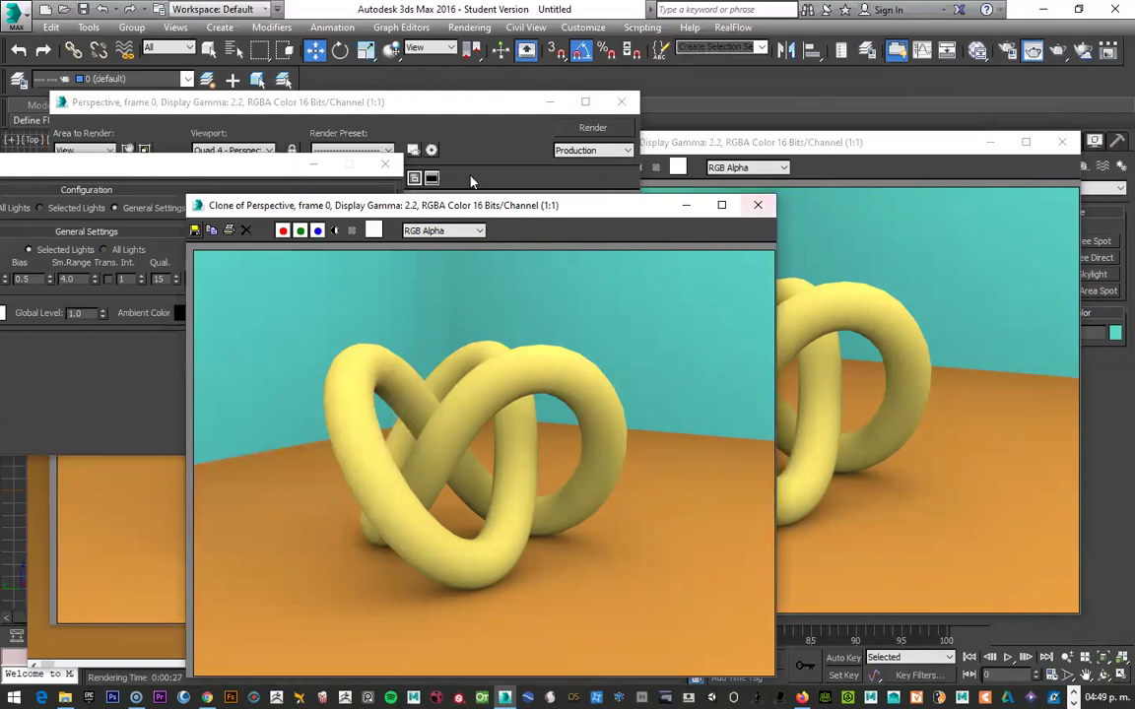
click(424, 102)
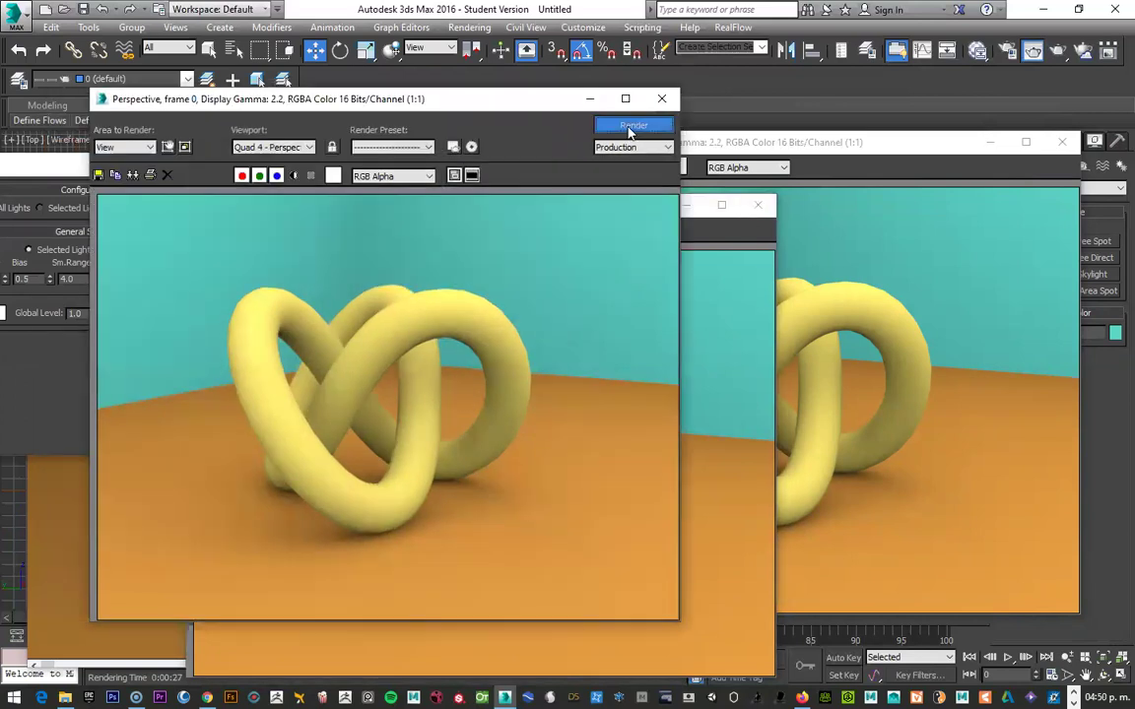
click(630, 125)
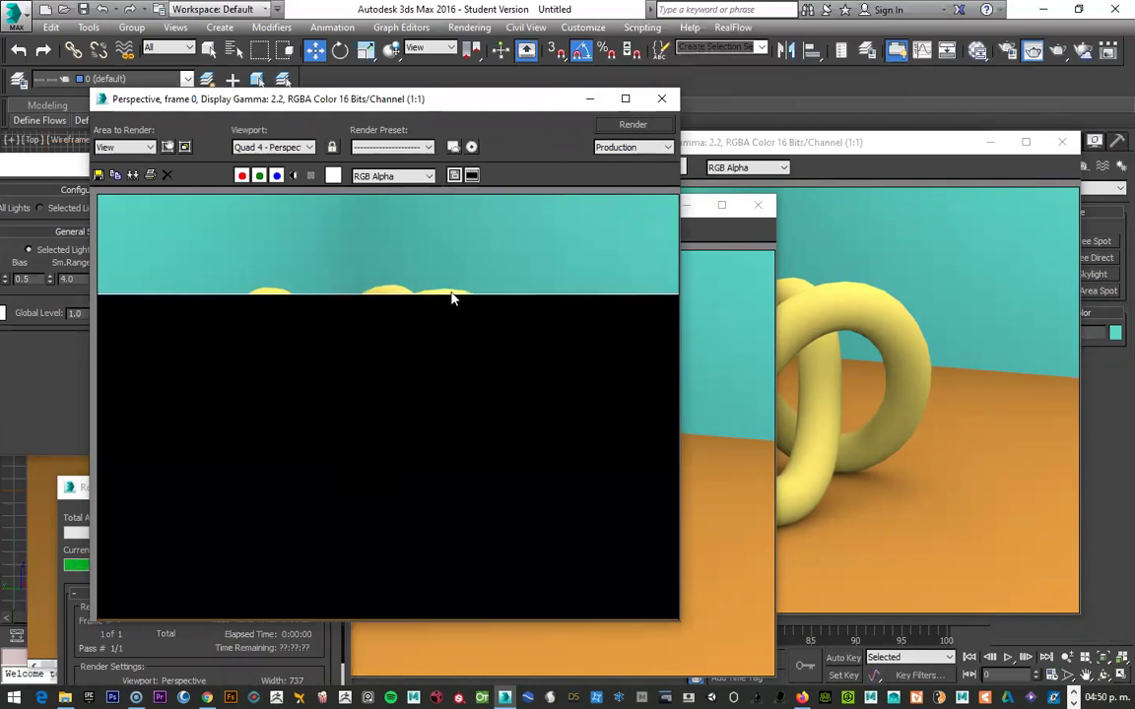
Step: Arrange the new render, progress window and cloned renders side by side for comparison
click(717, 316)
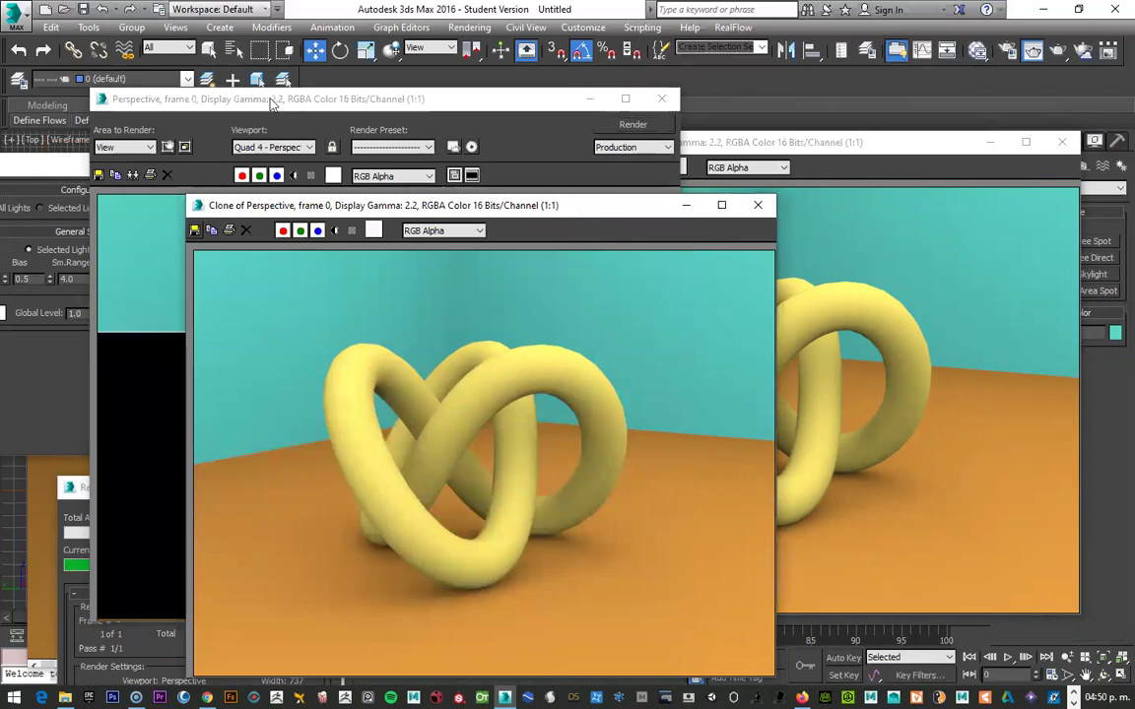
drag(273, 103, 276, 111)
click(810, 290)
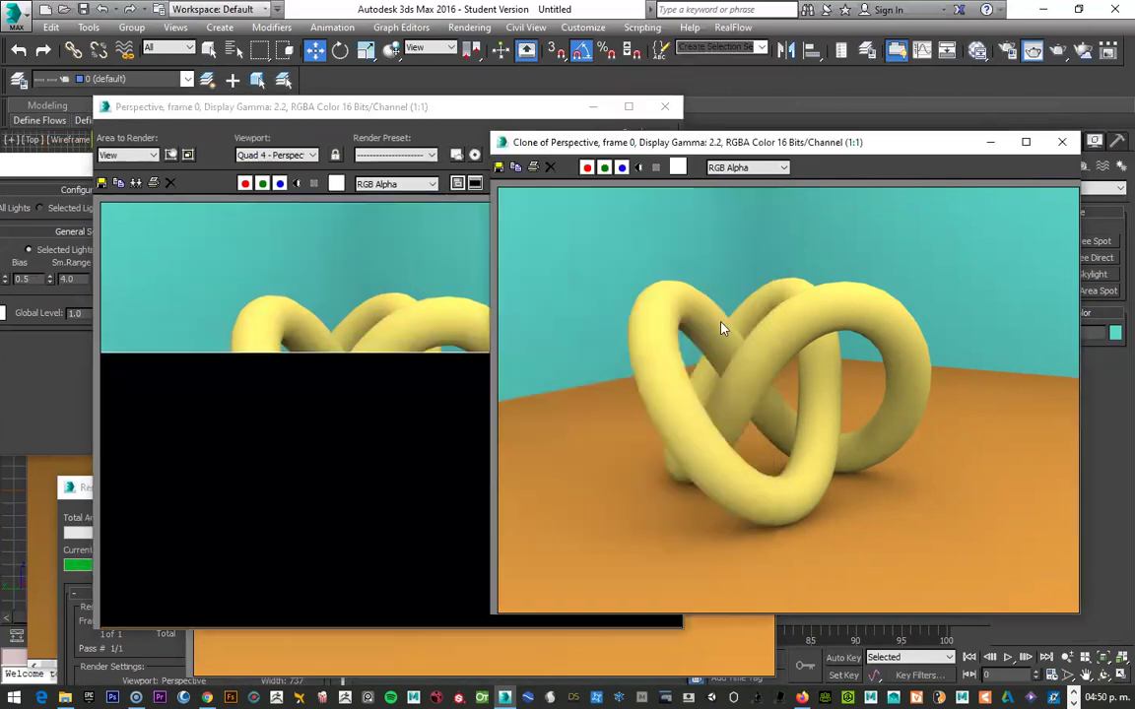
click(391, 314)
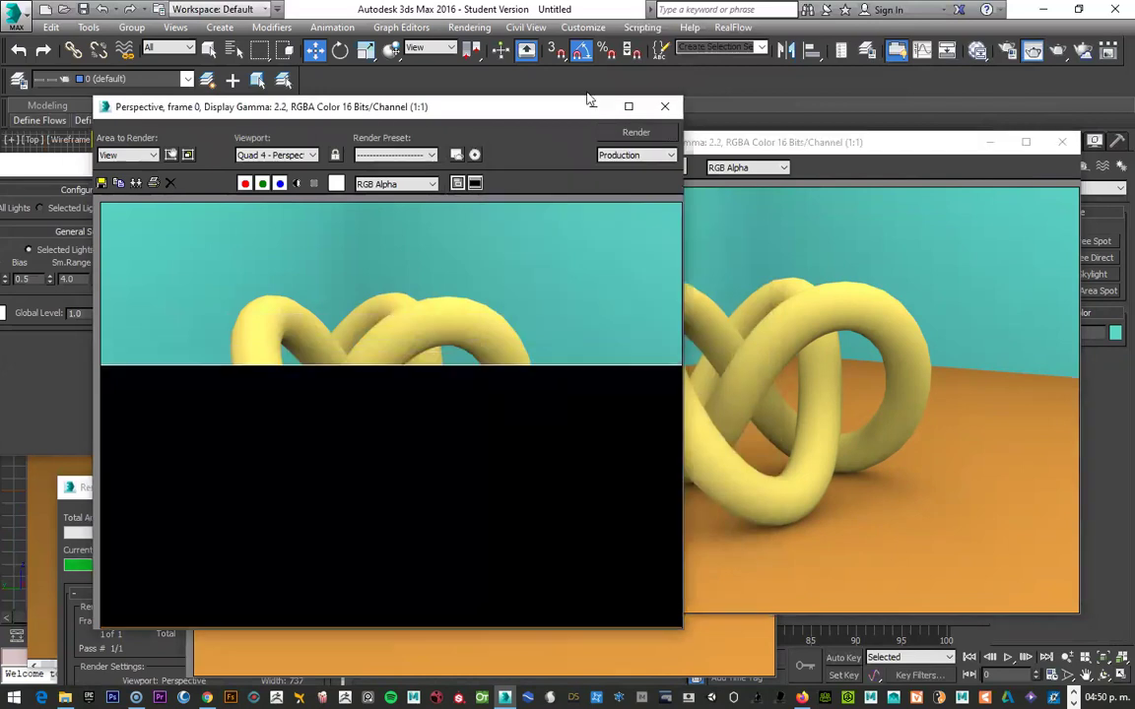
drag(287, 104, 488, 94)
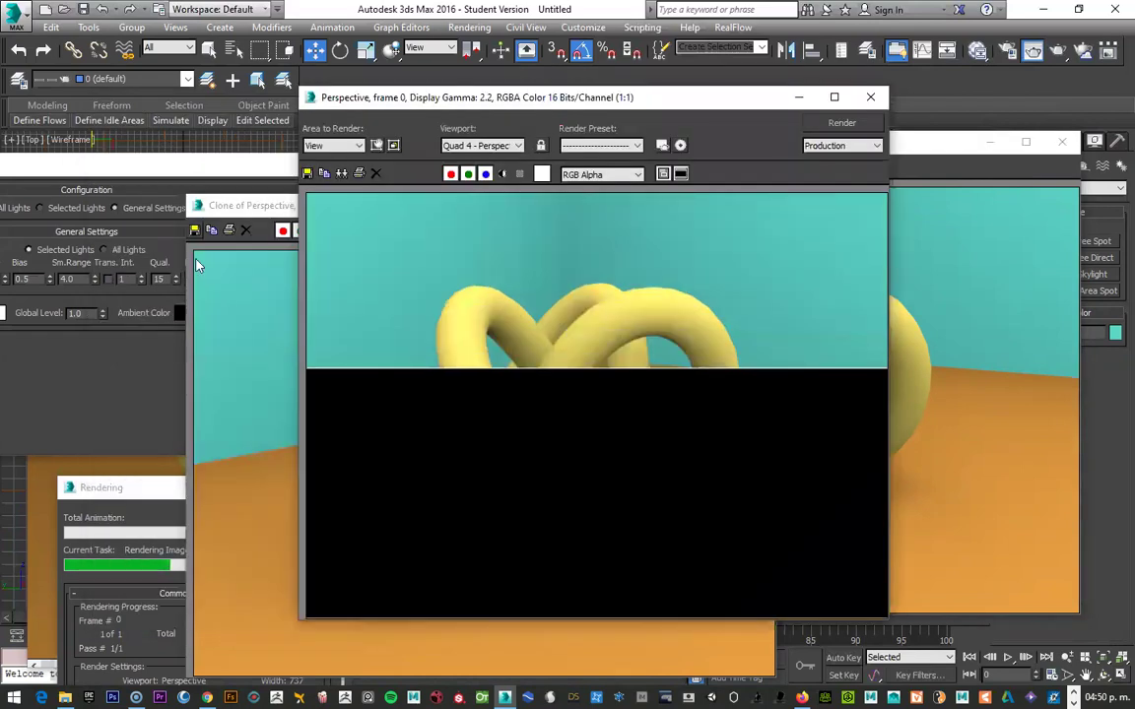
drag(143, 490, 155, 294)
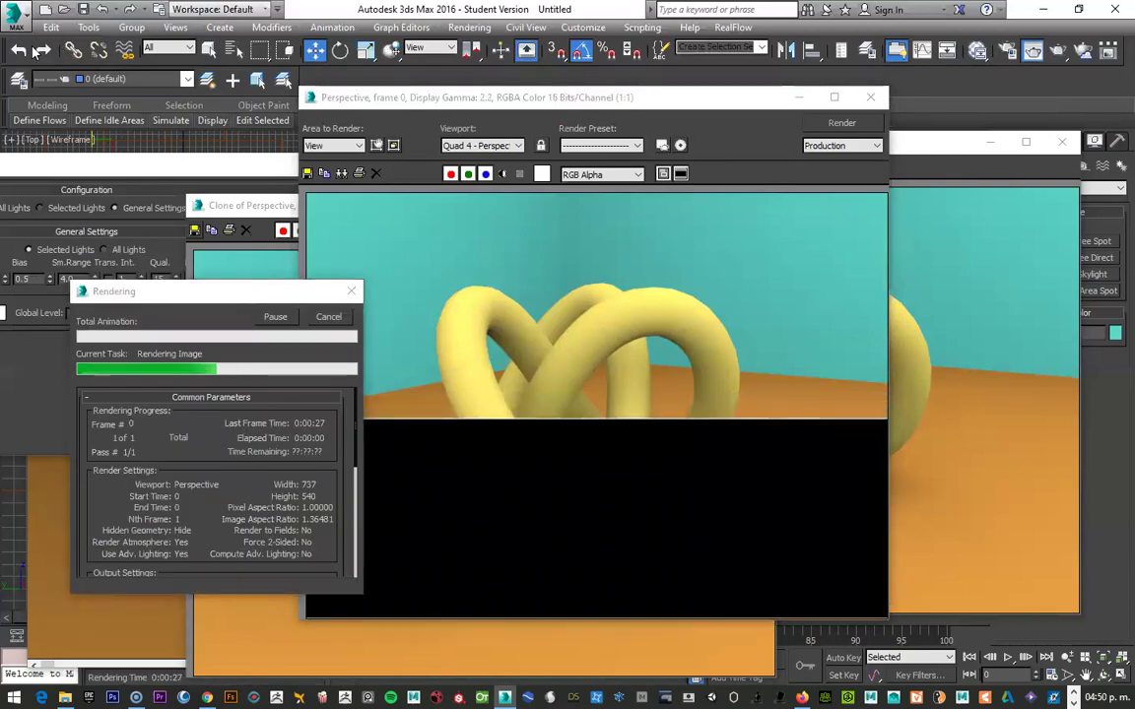
drag(255, 303, 383, 240)
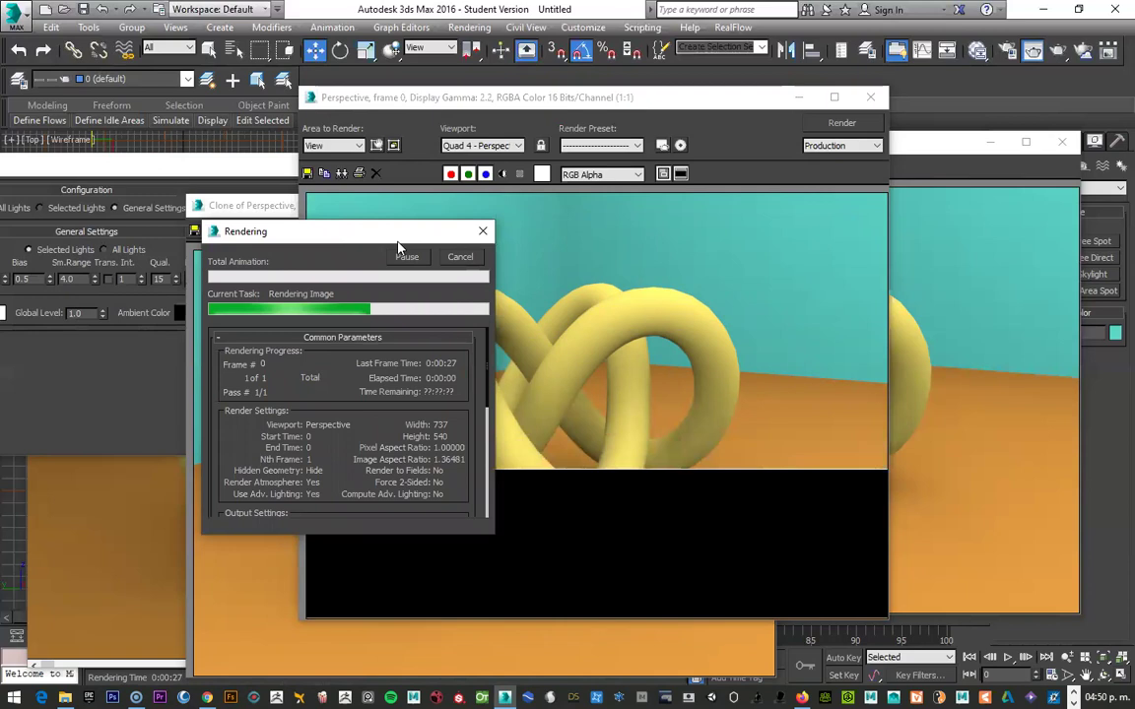
mouse_move(373, 240)
mouse_down()
mouse_move(568, 539)
mouse_move(386, 295)
mouse_up()
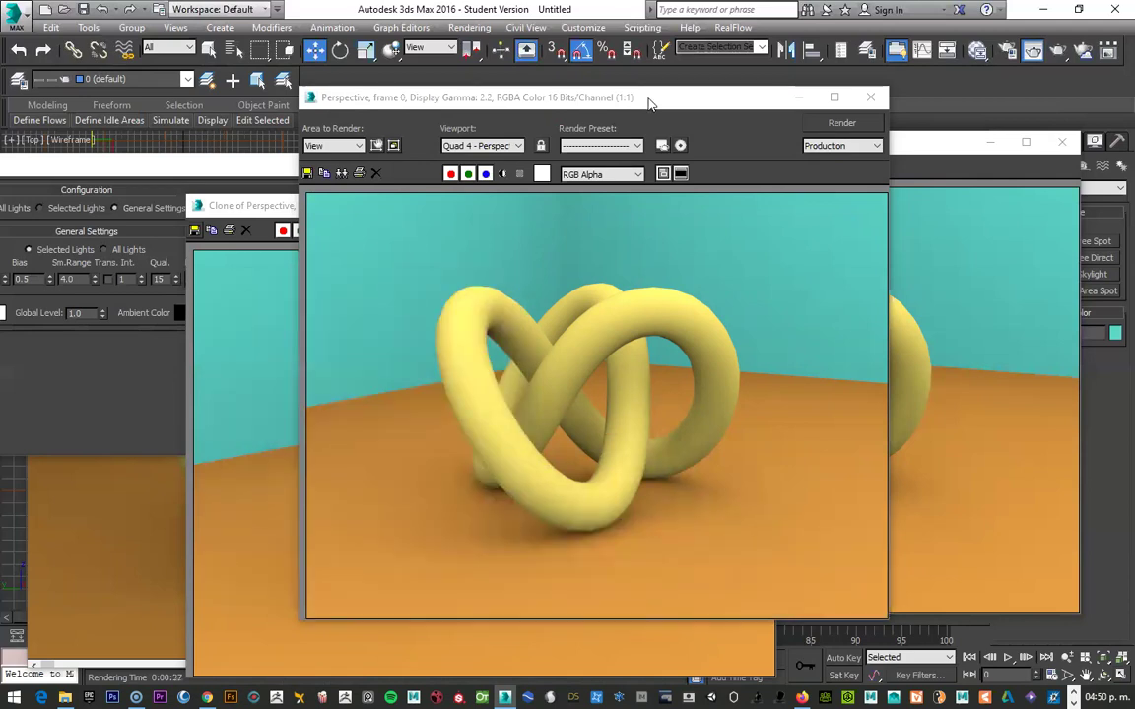
drag(650, 103, 913, 109)
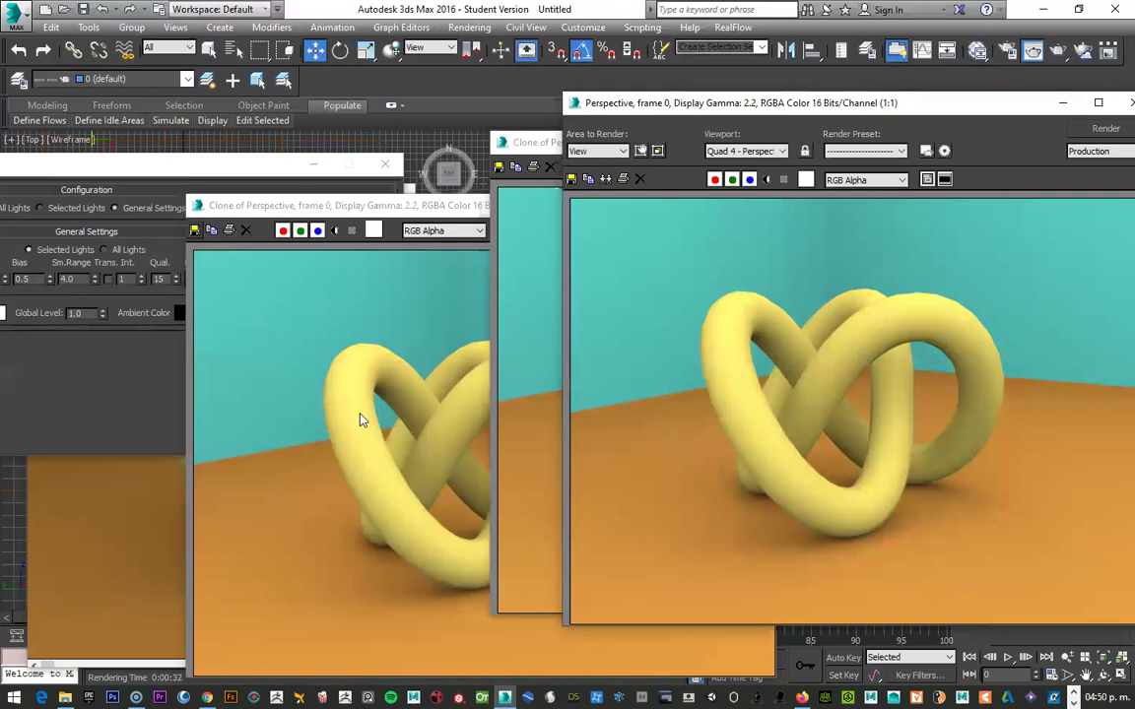
click(16, 23)
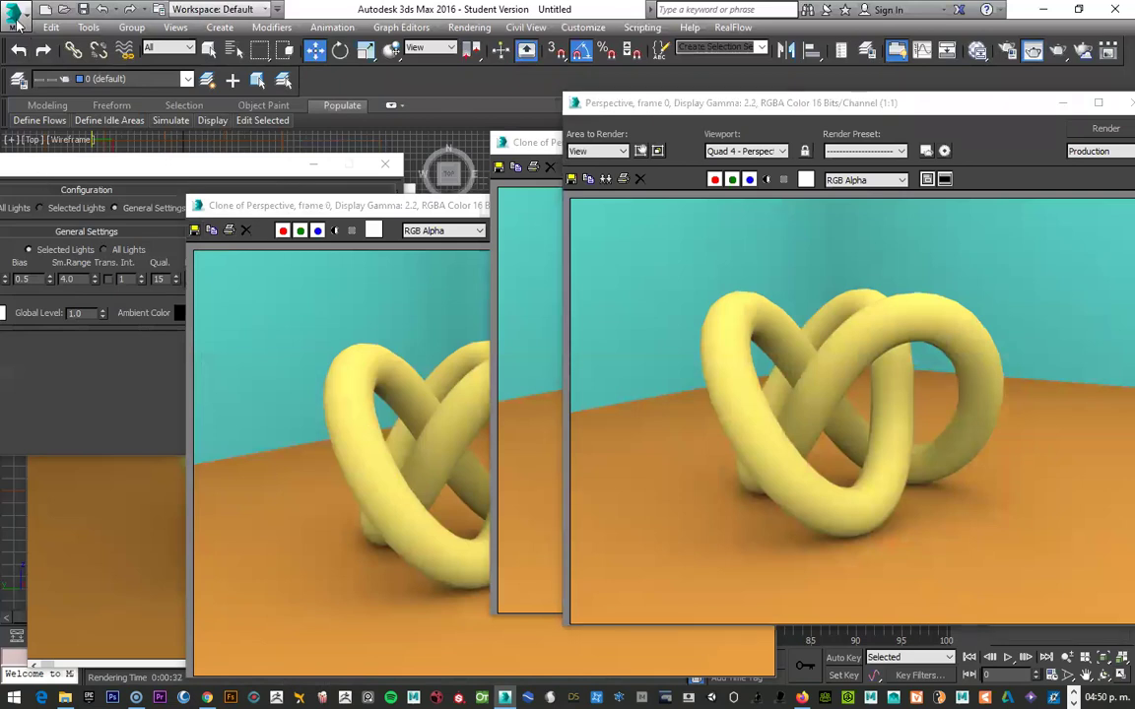
click(16, 24)
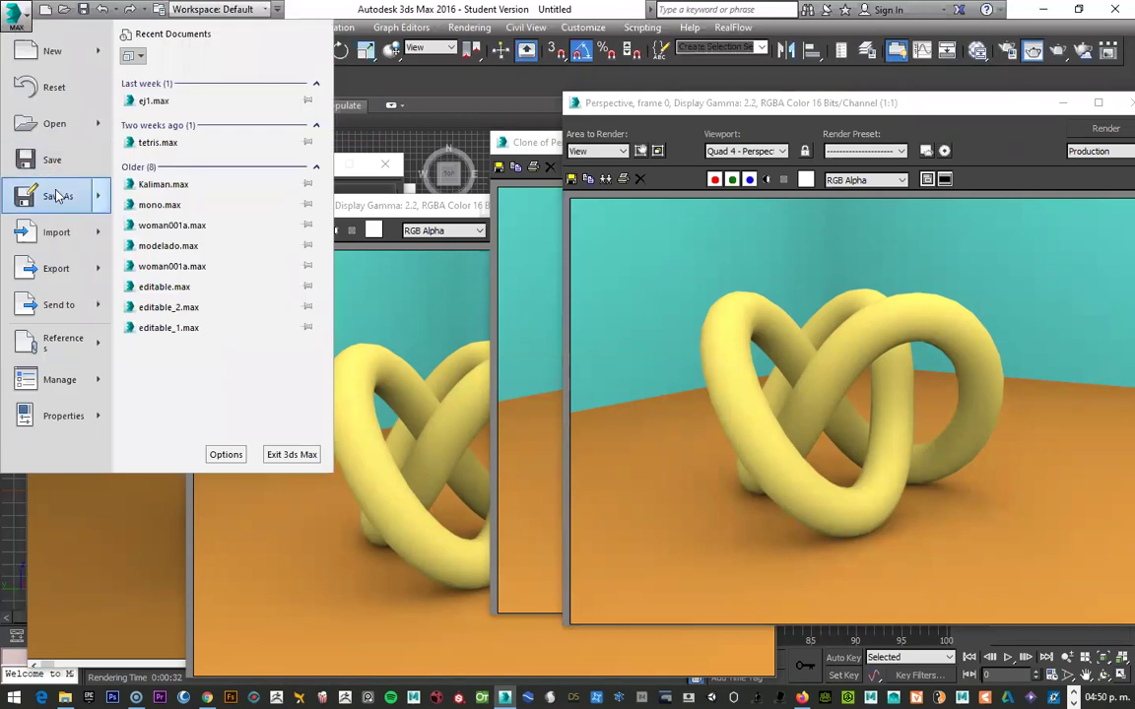
click(57, 196)
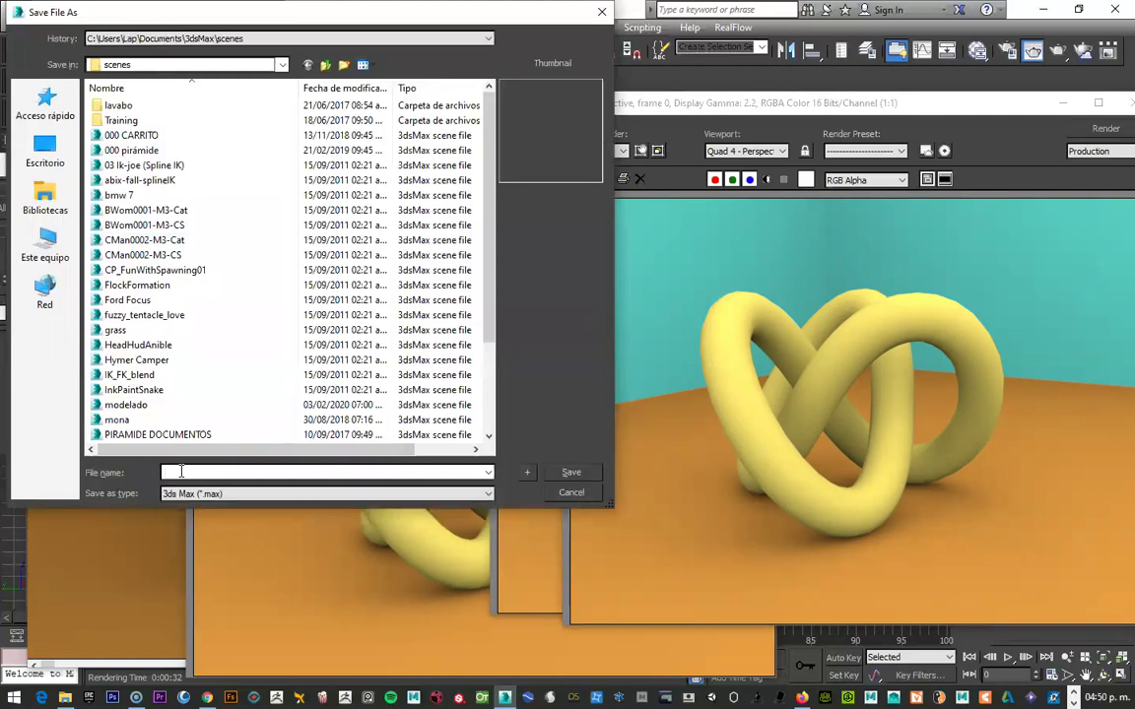
text(MODELADO)
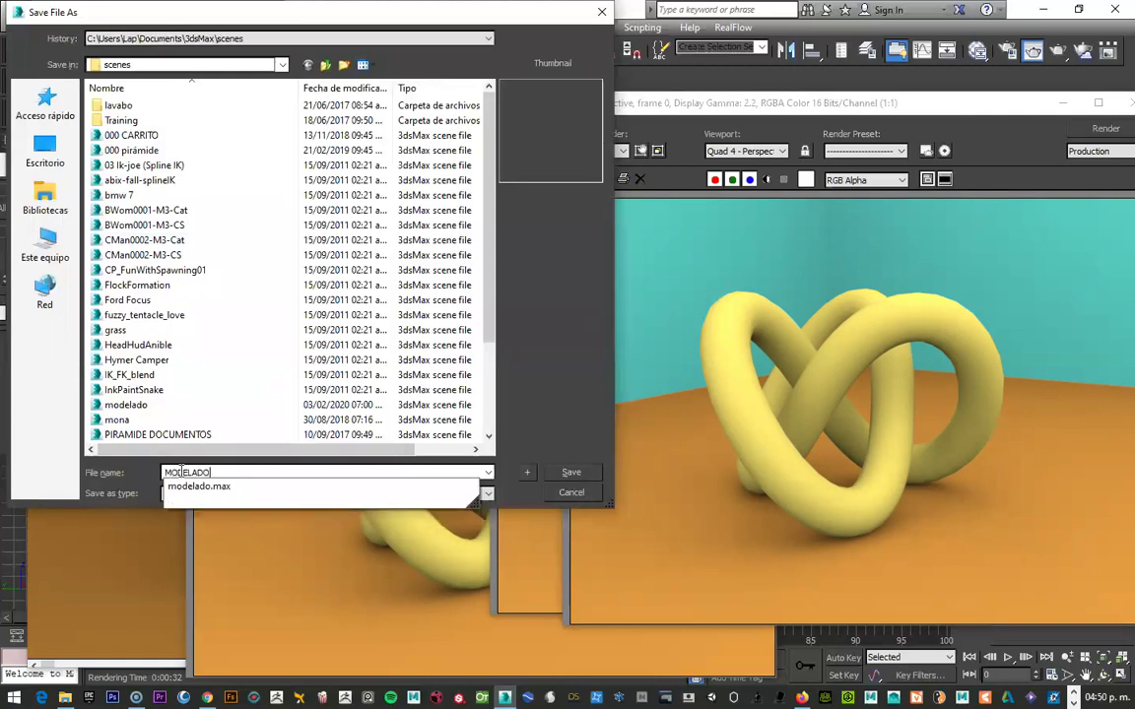
text(_FINAL_)
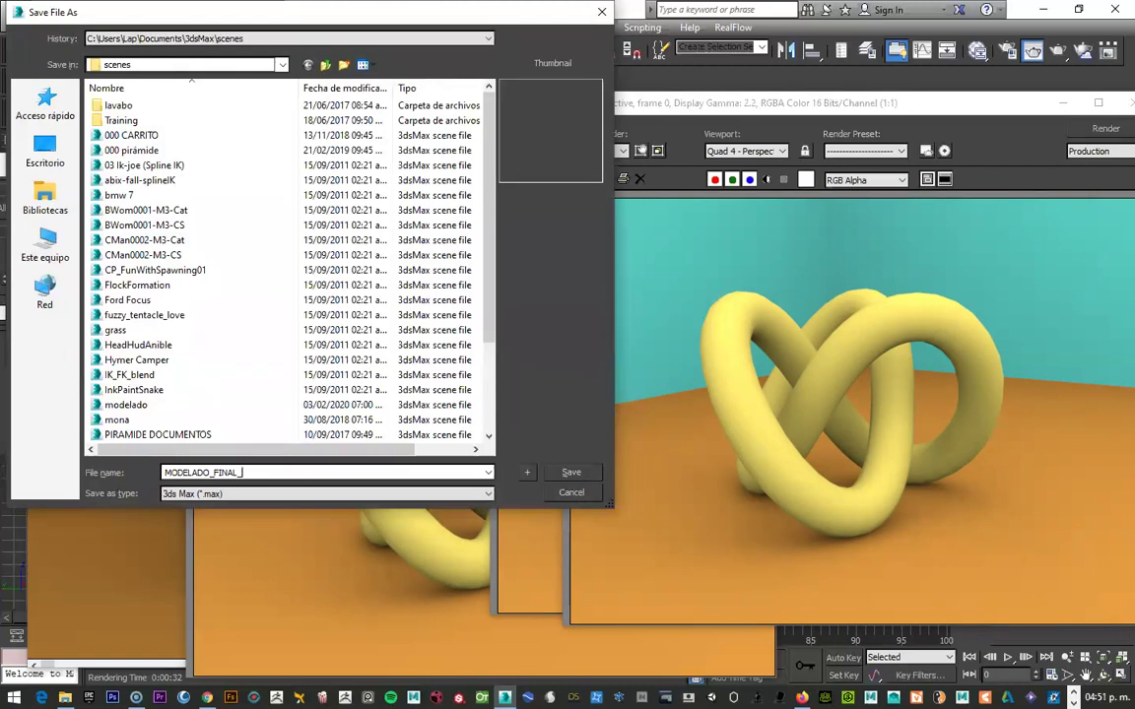
text(RENDERS)
drag(235, 473, 164, 473)
drag(237, 473, 148, 476)
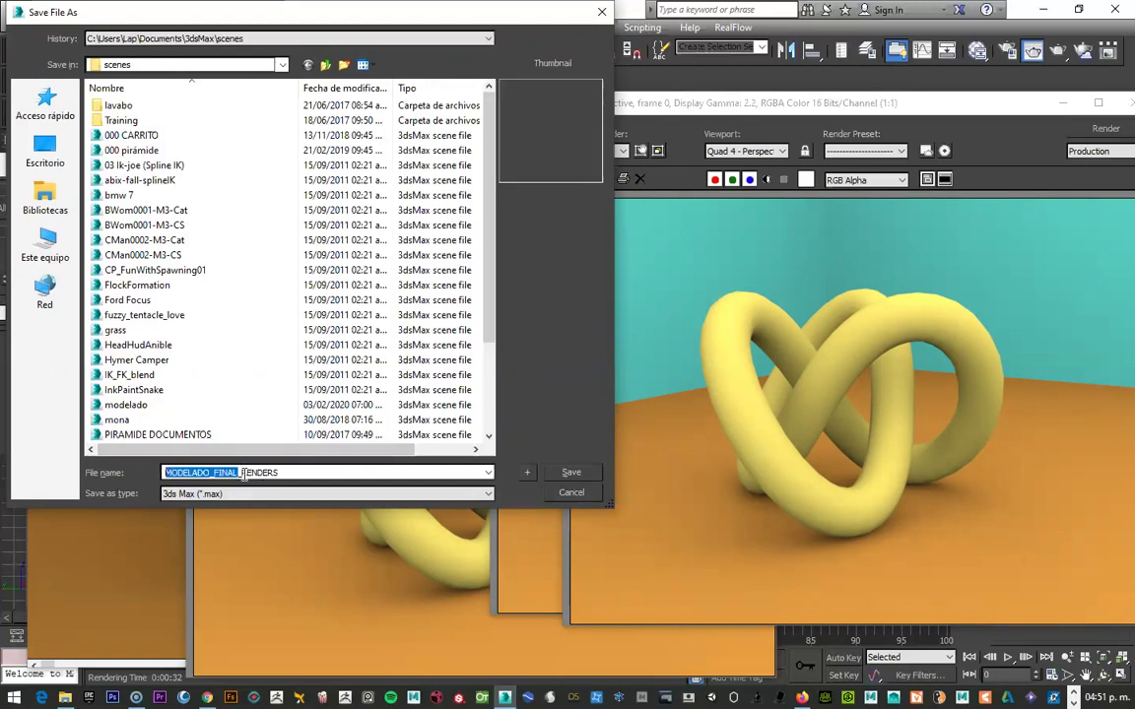
drag(241, 474, 324, 473)
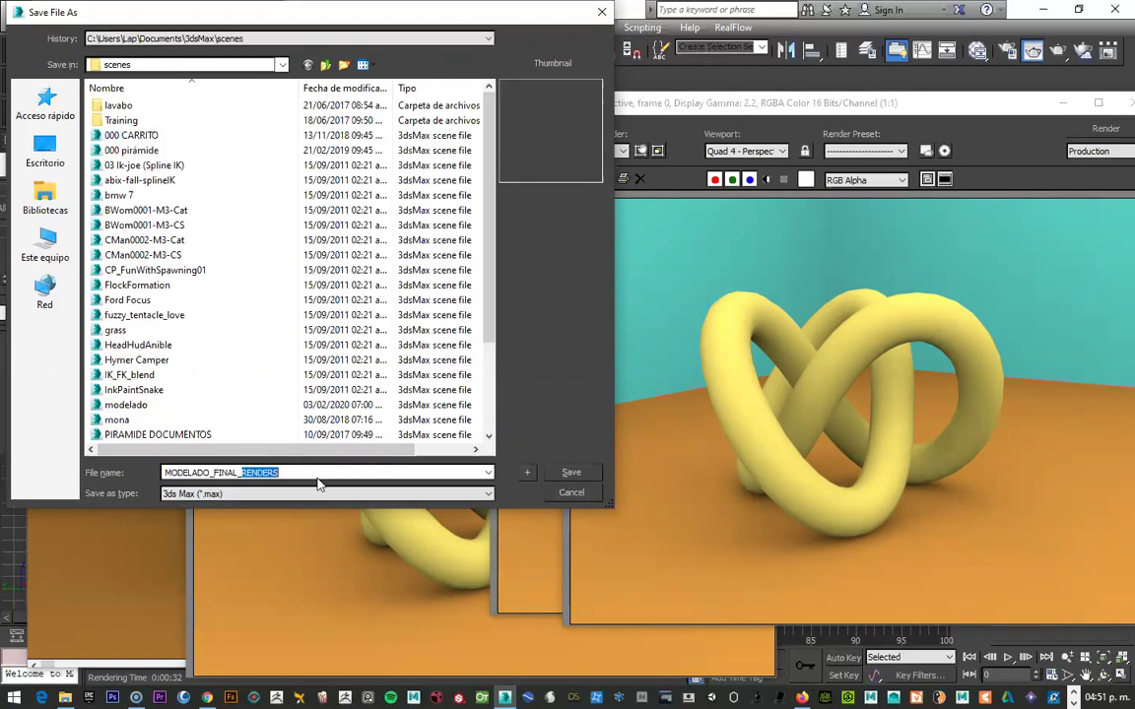
click(571, 493)
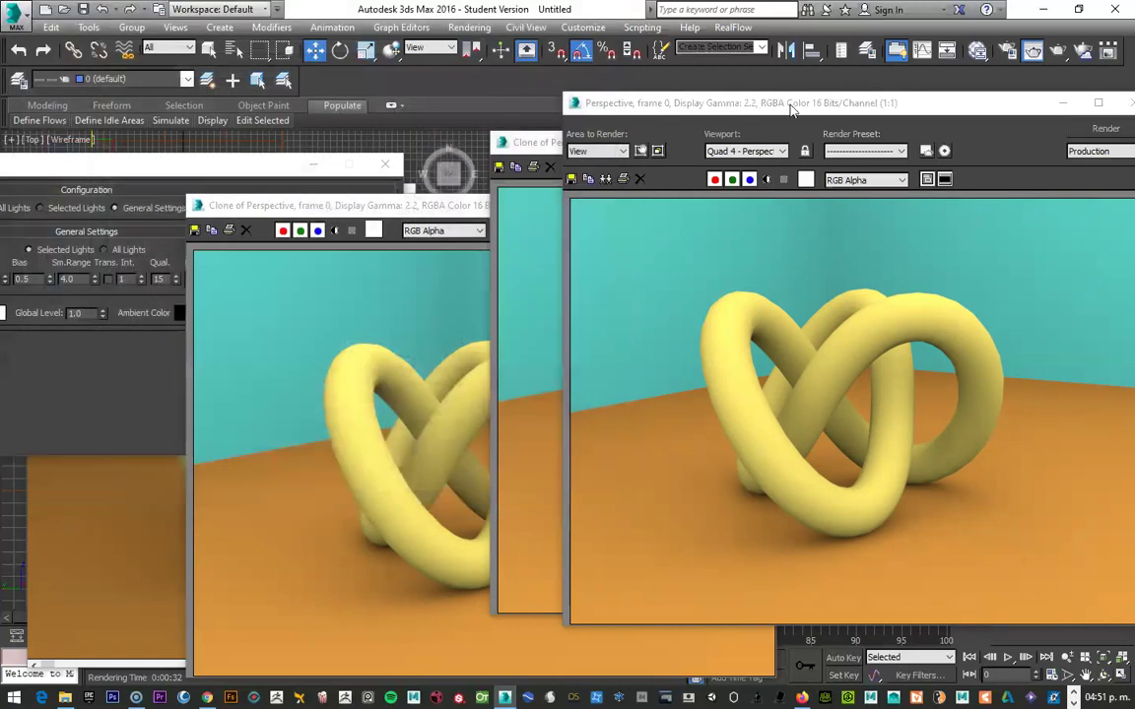
Step: Close the main render window, all cloned renders and the Light Lister
drag(766, 116, 572, 128)
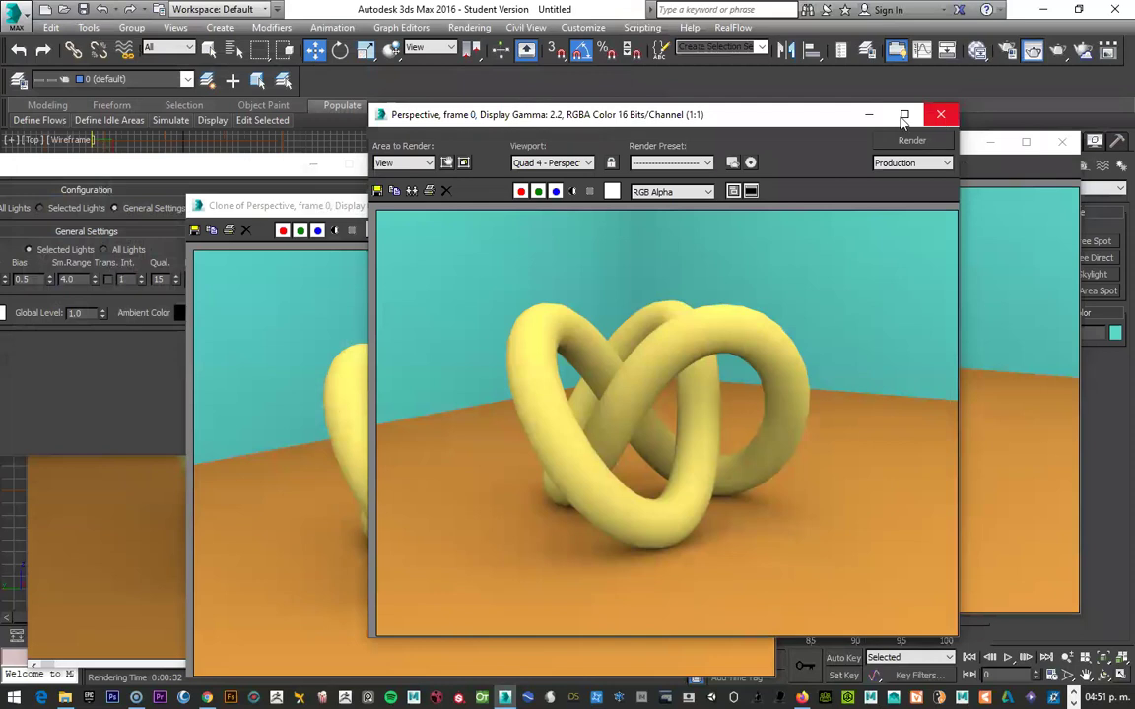
drag(803, 120, 770, 219)
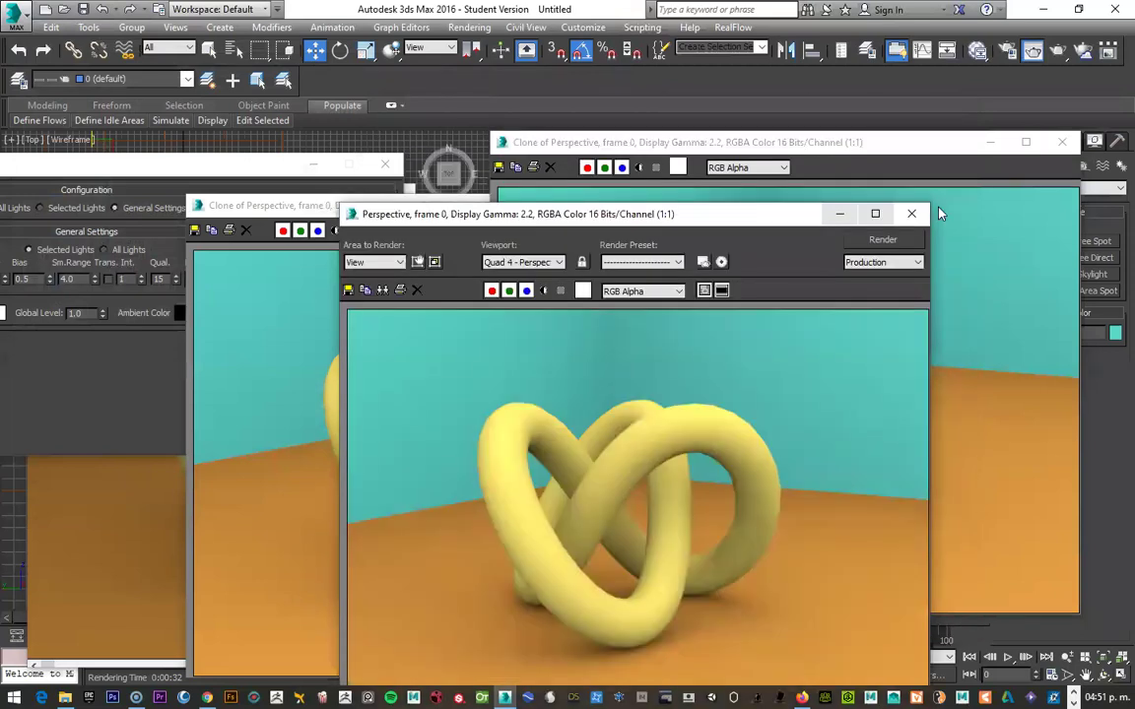
click(907, 214)
click(1056, 145)
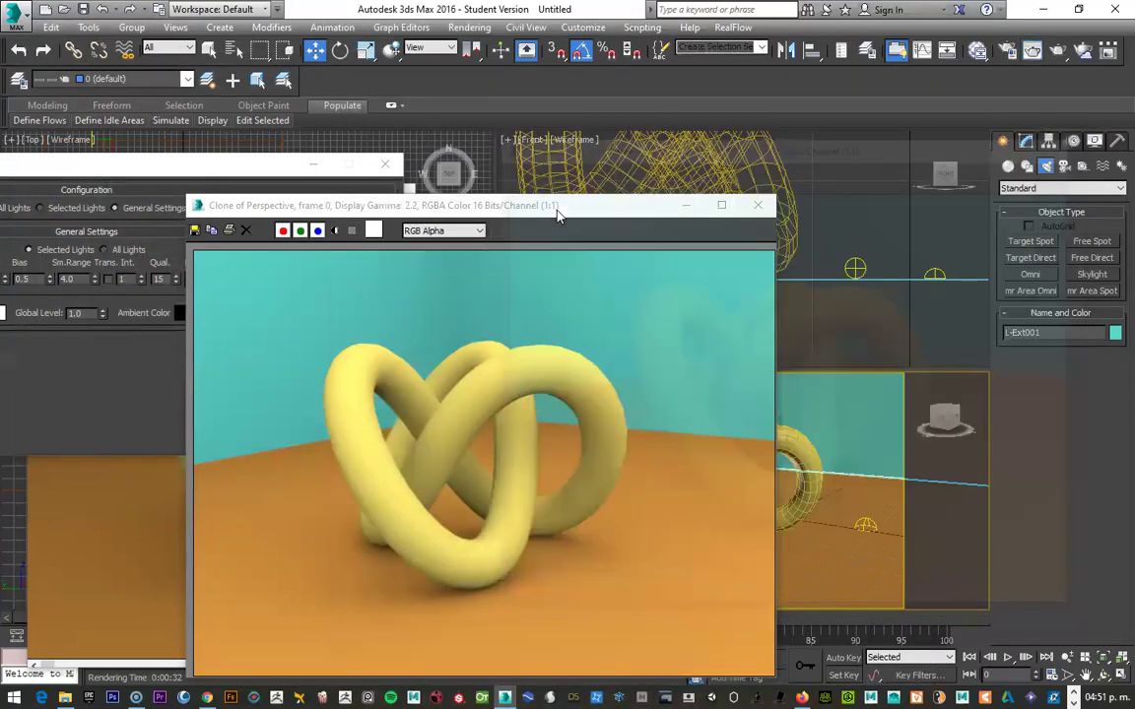
drag(500, 193, 538, 174)
click(811, 182)
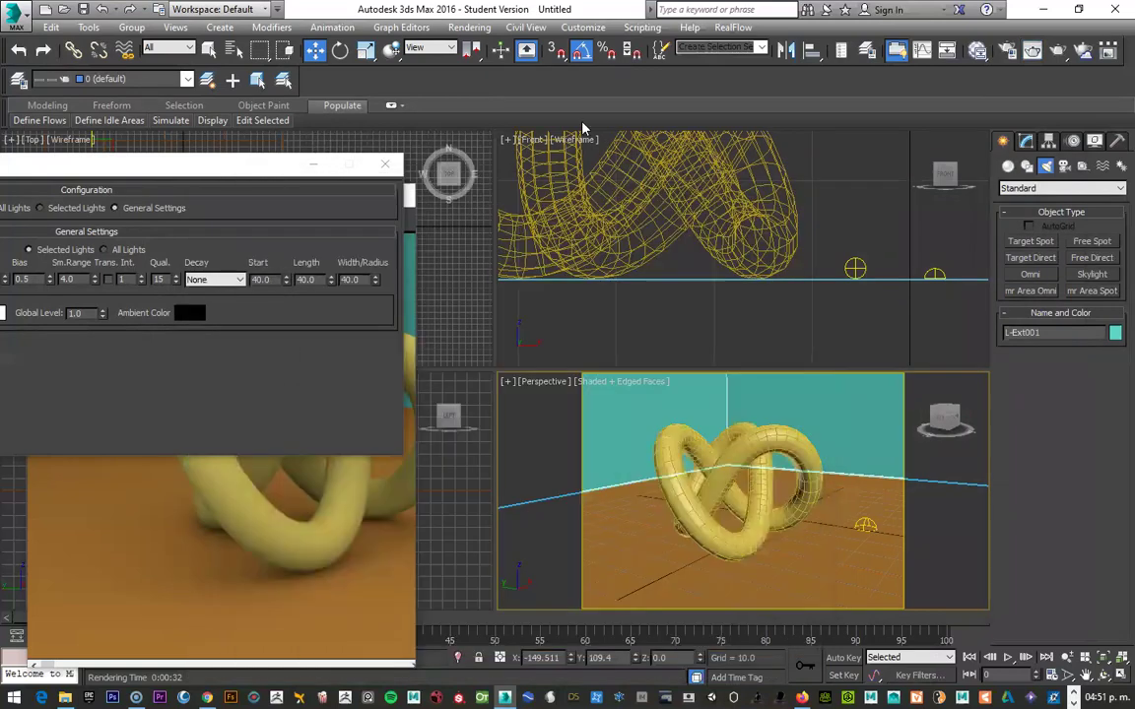
drag(253, 162, 591, 118)
click(733, 119)
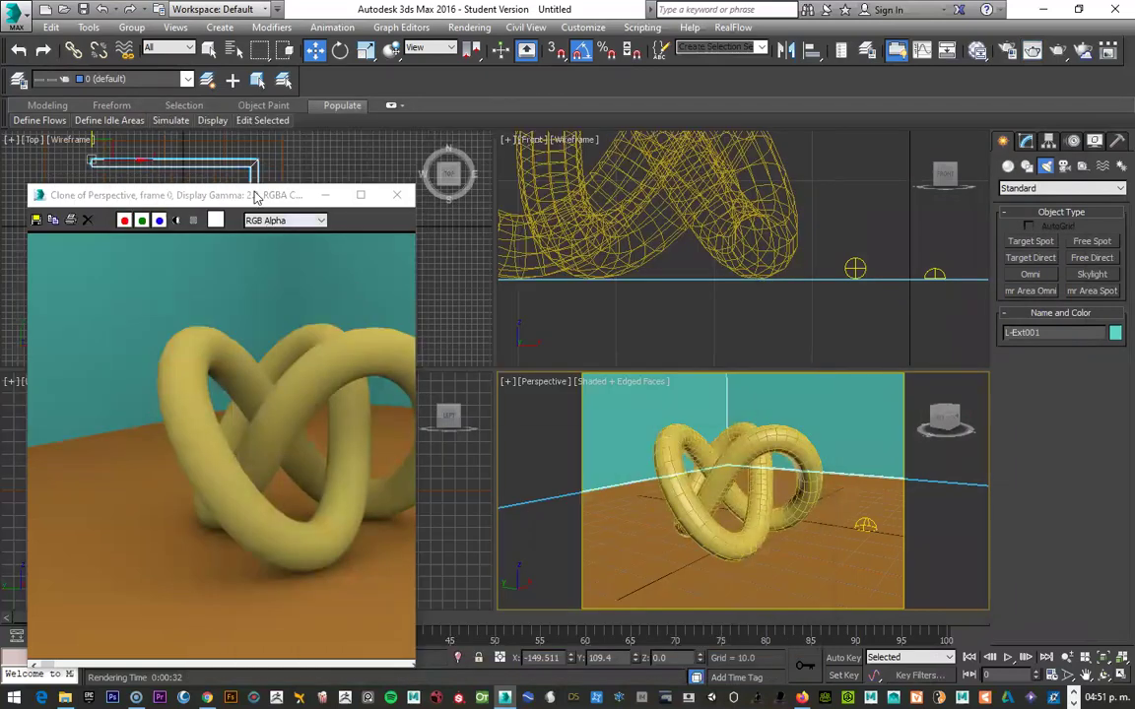
drag(236, 195, 503, 134)
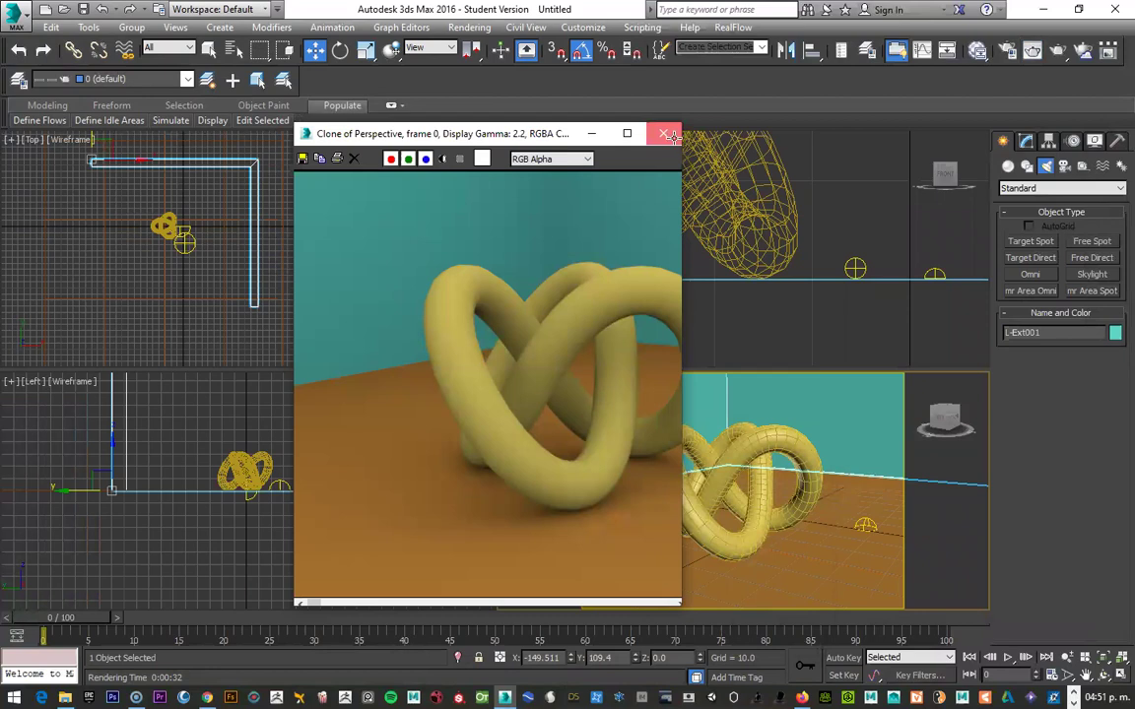
click(663, 133)
Step: Deselect Sky002, select Sky001, and zoom the viewports out
click(855, 268)
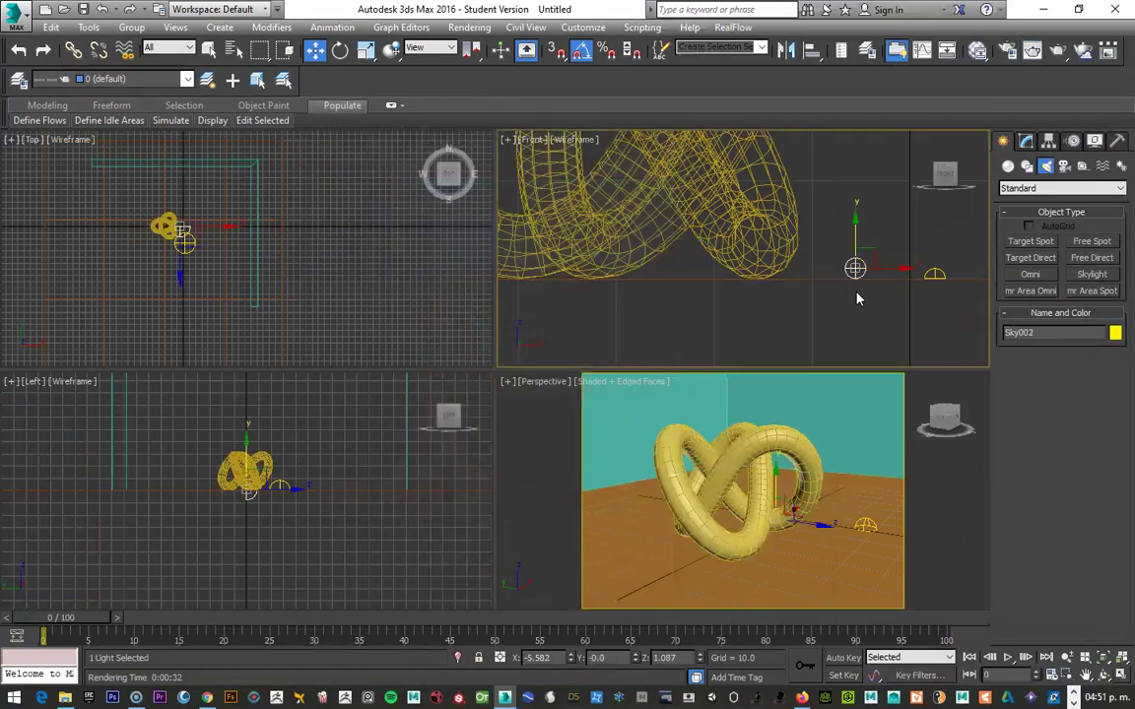
click(857, 298)
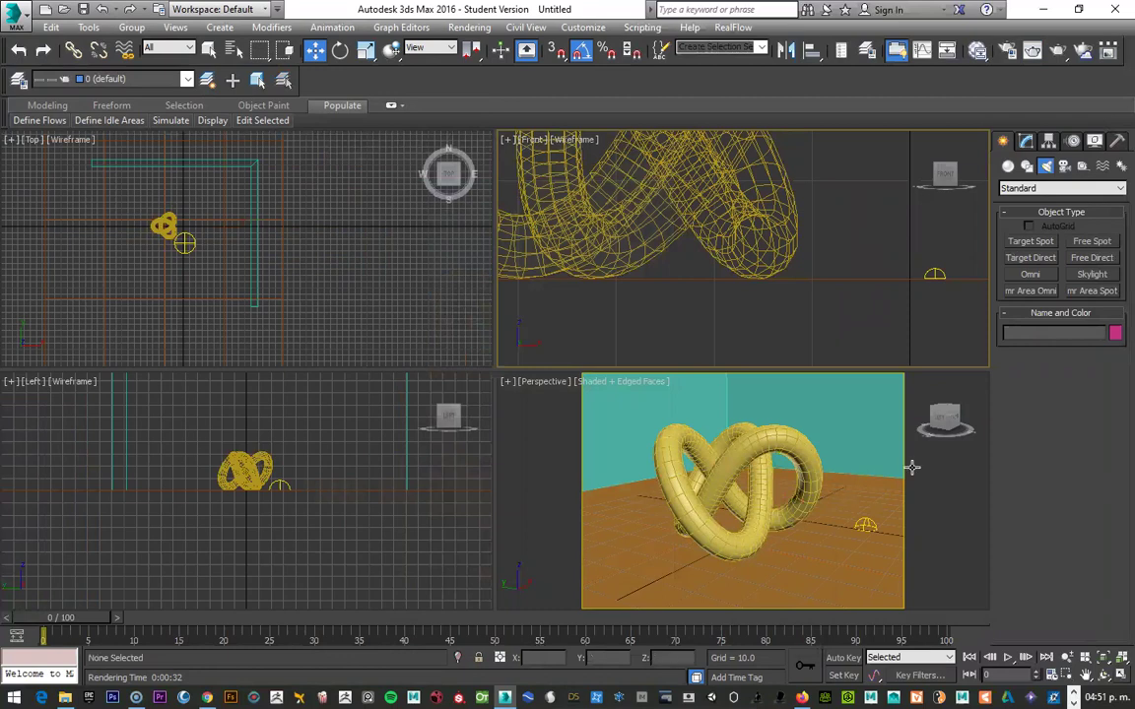
click(864, 525)
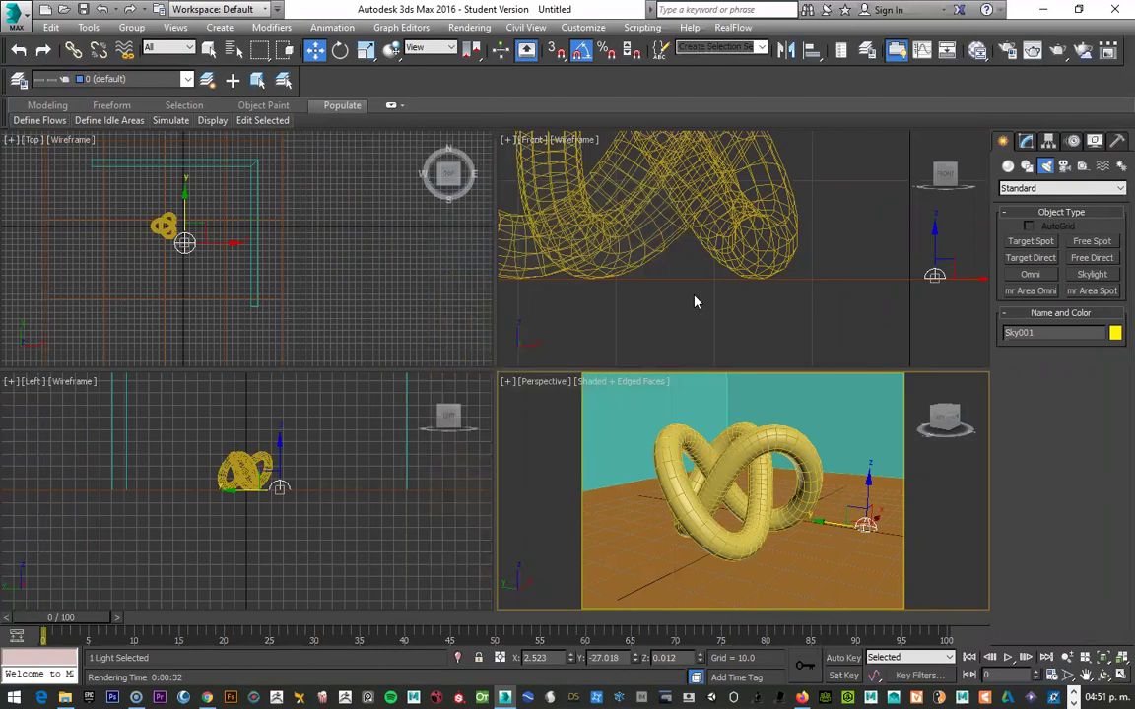
scroll(671, 272, down, 3)
scroll(680, 266, down, 2)
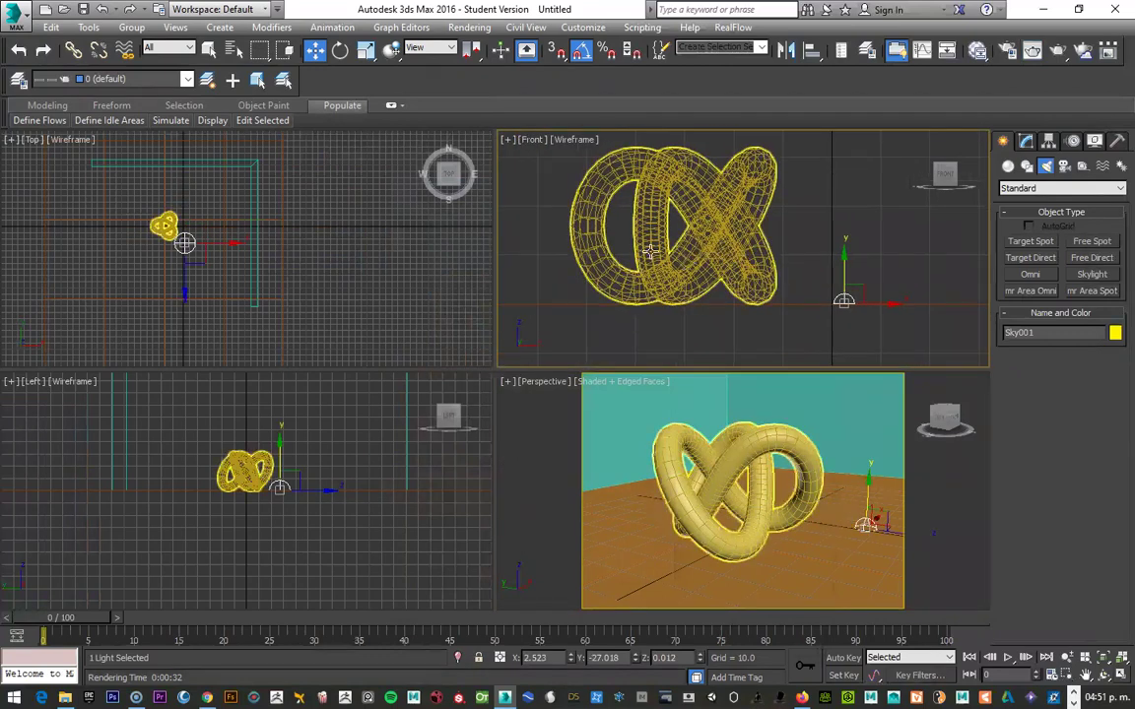
scroll(288, 253, down, 3)
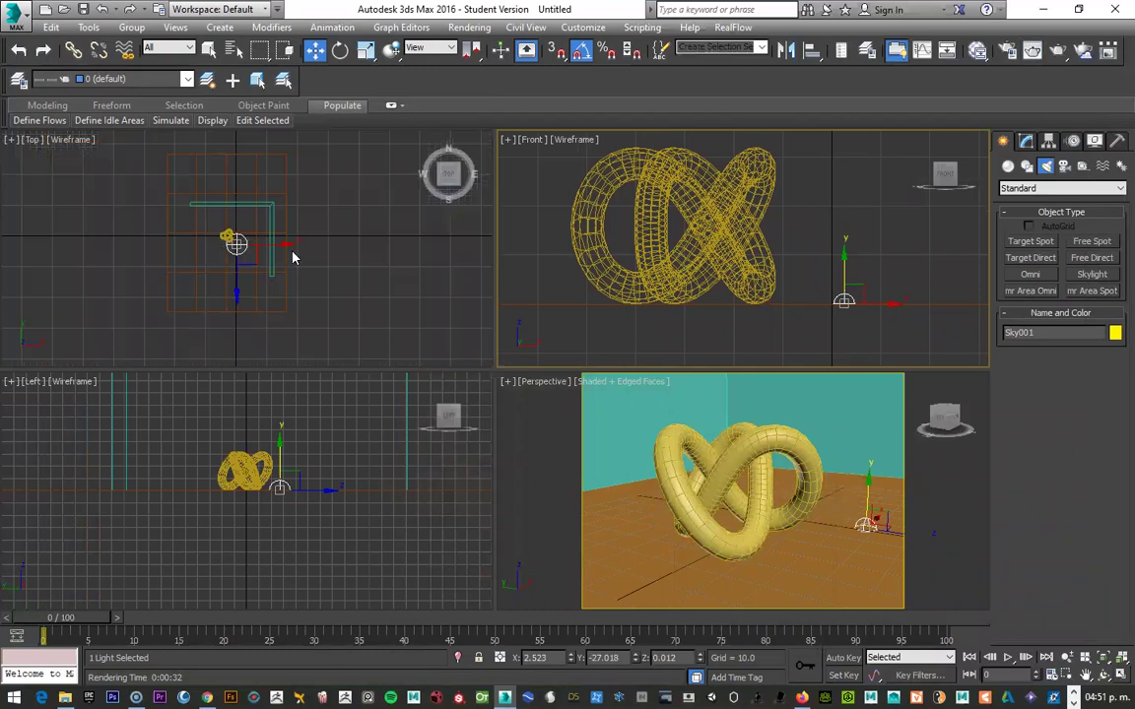
Step: Delete all scene objects, reset the Top, Front and Perspective views, and hide the safe frame
key(ctrl+a)
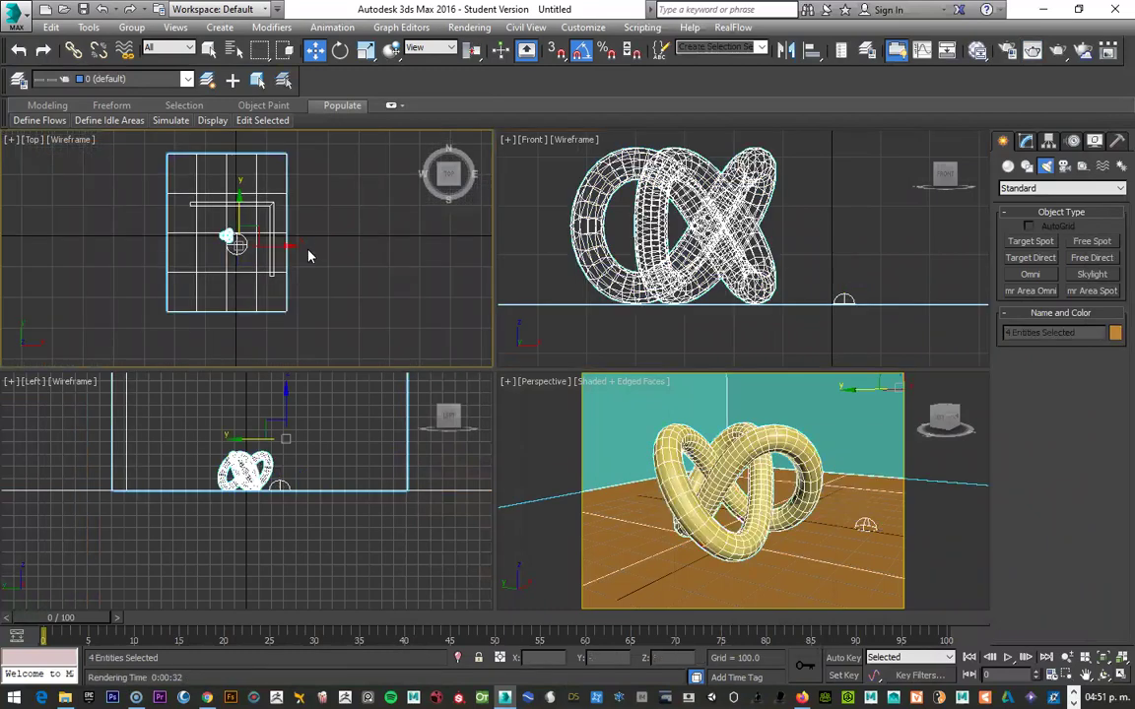
key(Delete)
key(z)
click(729, 284)
key(z)
click(716, 476)
key(z)
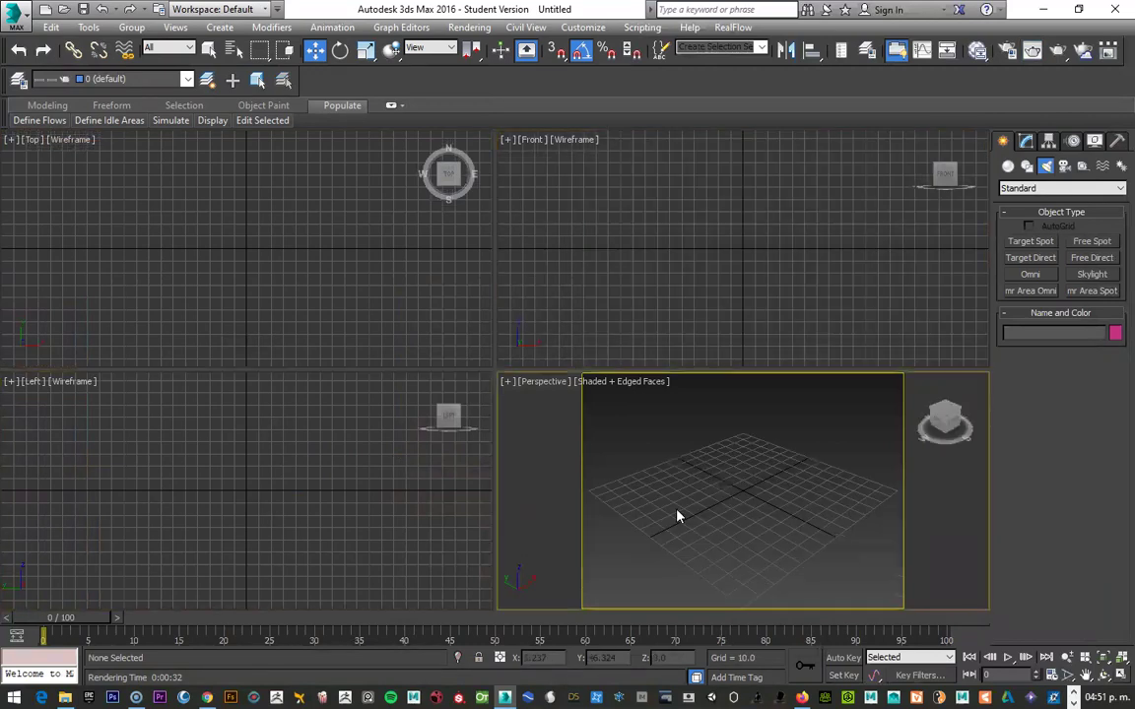
key(shift+f)
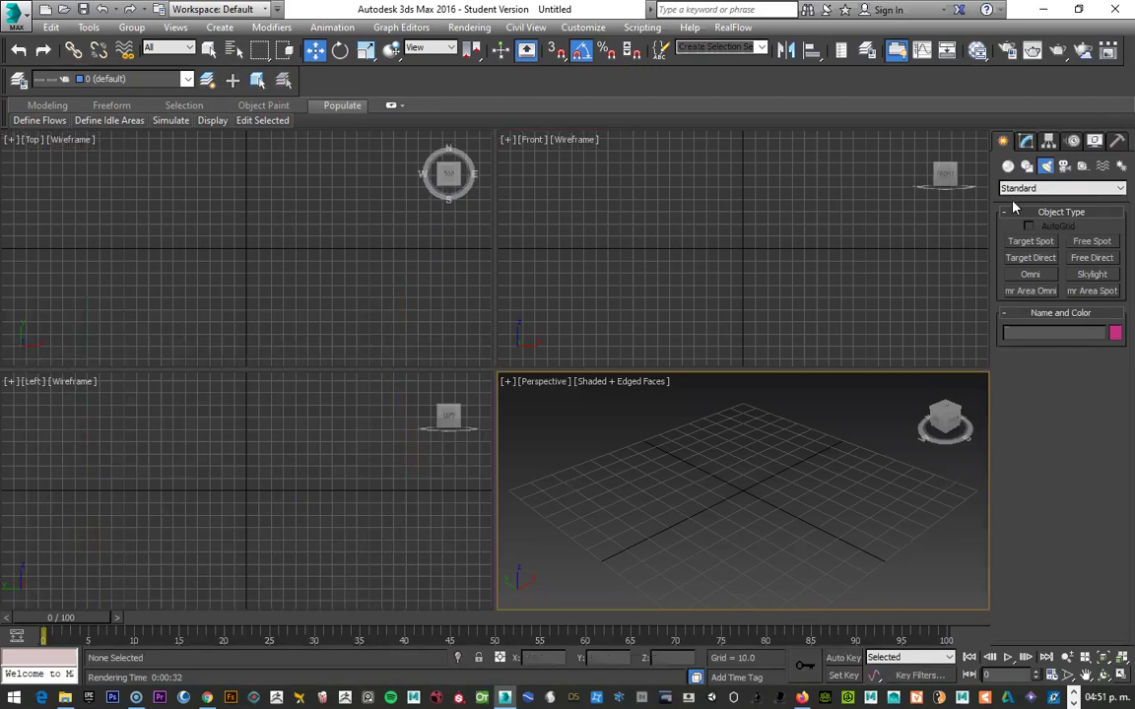
Step: Pick the Standard Primitives Box and set the display units to metric Meters
click(1008, 165)
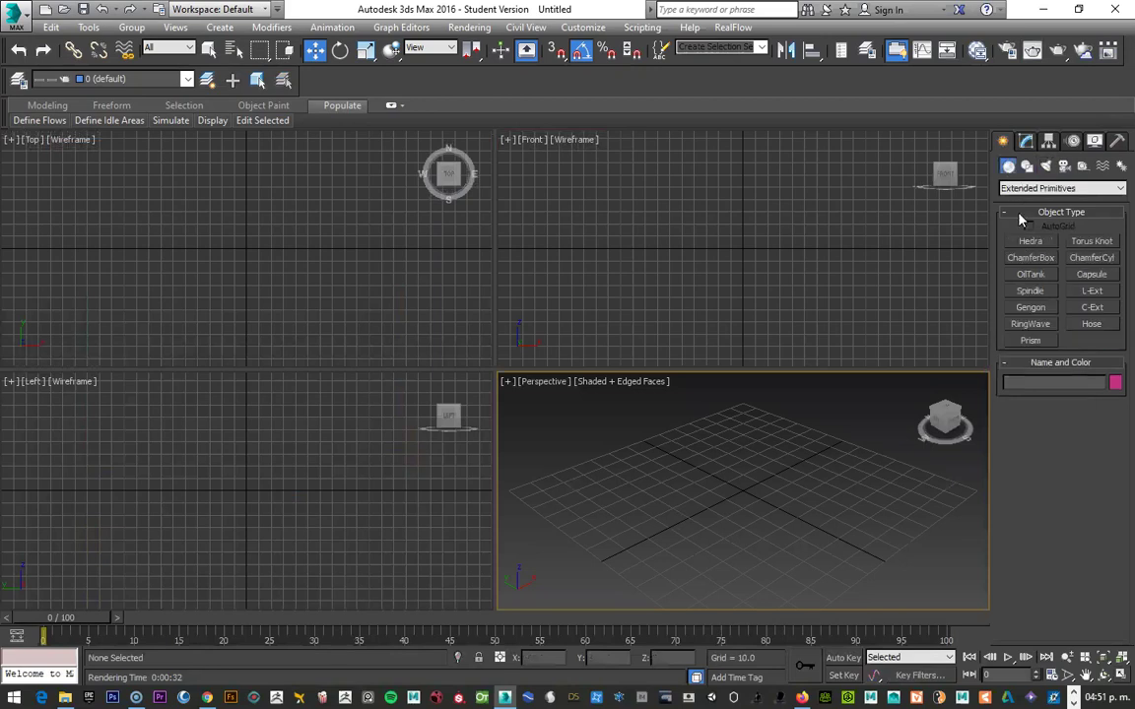
click(1060, 187)
click(1037, 201)
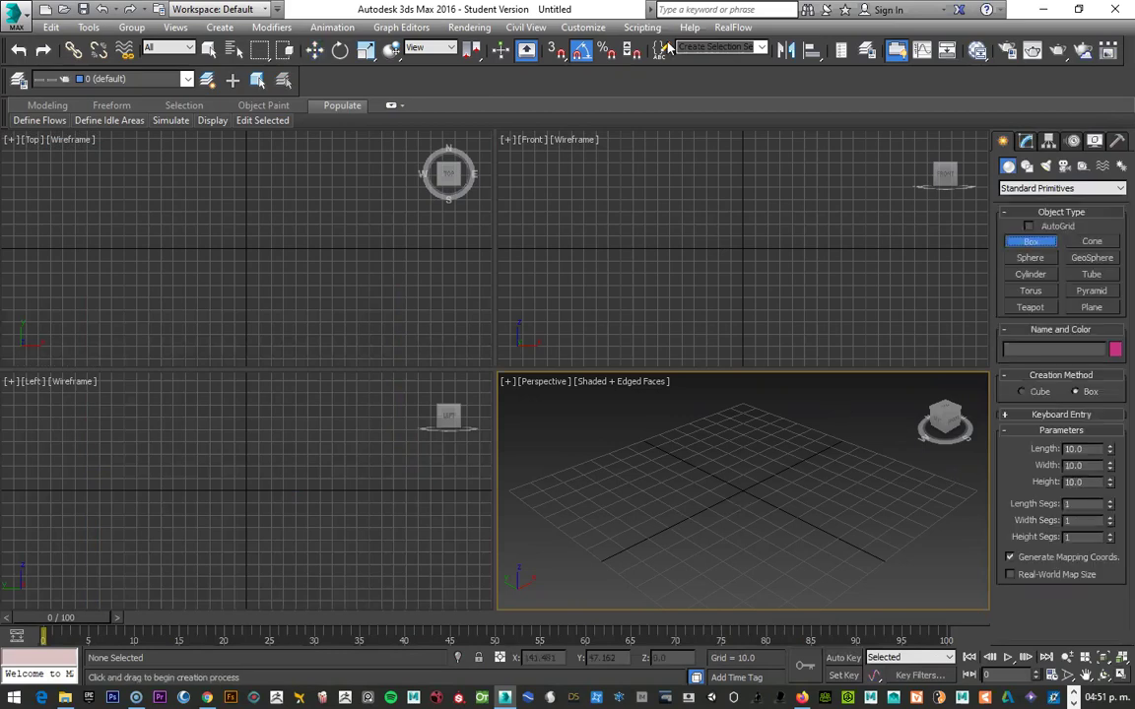
click(587, 29)
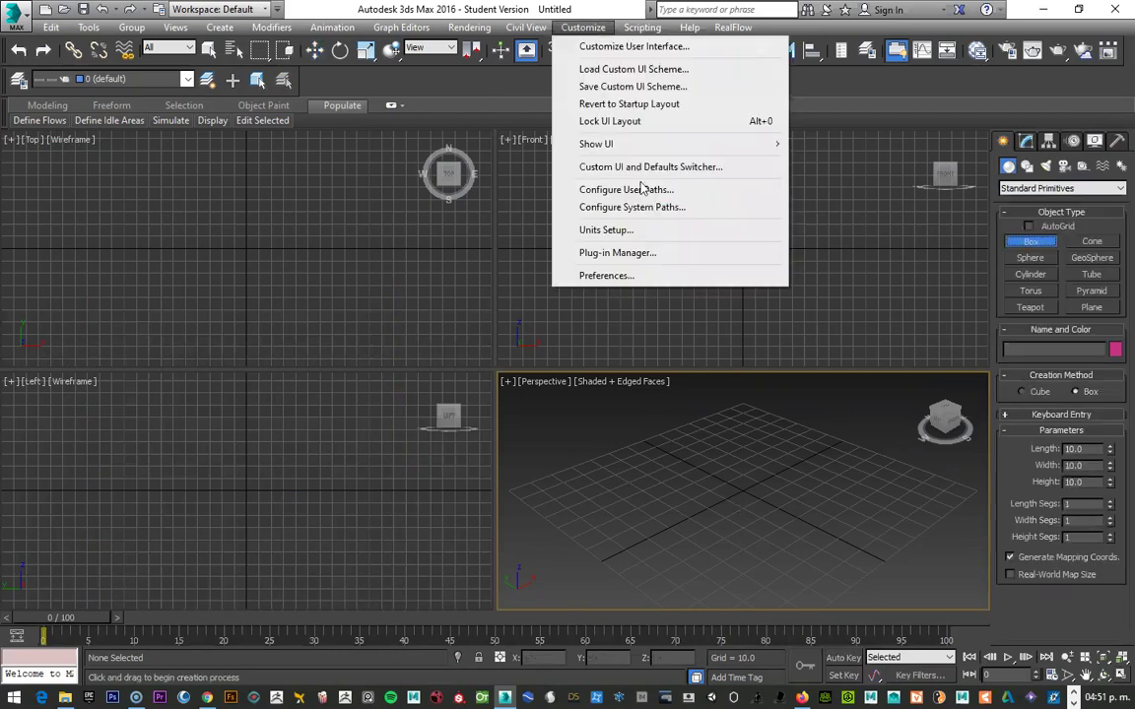
key(Return)
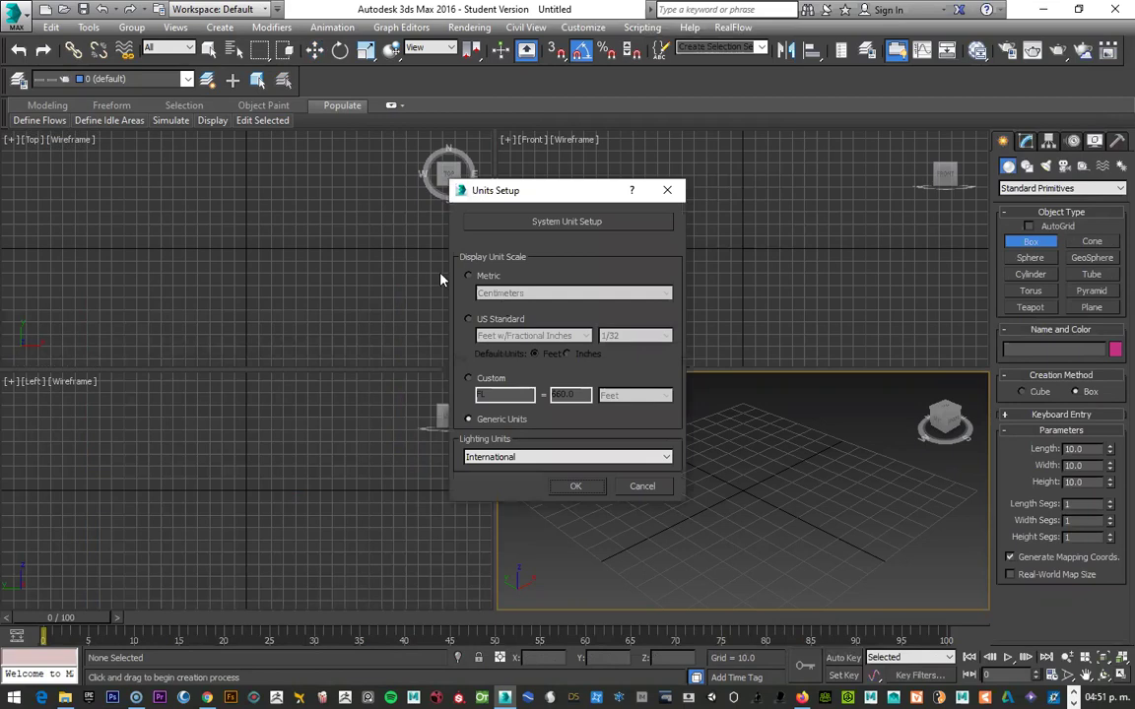
click(510, 295)
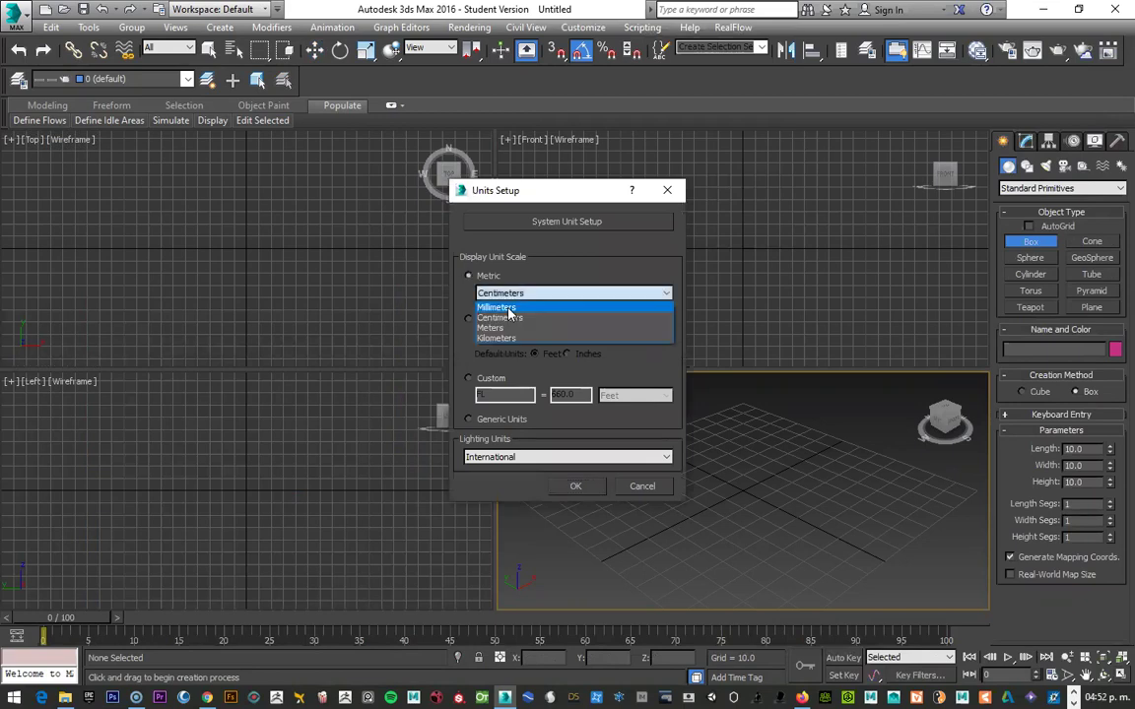
key(Down)
key(Down)
key(Return)
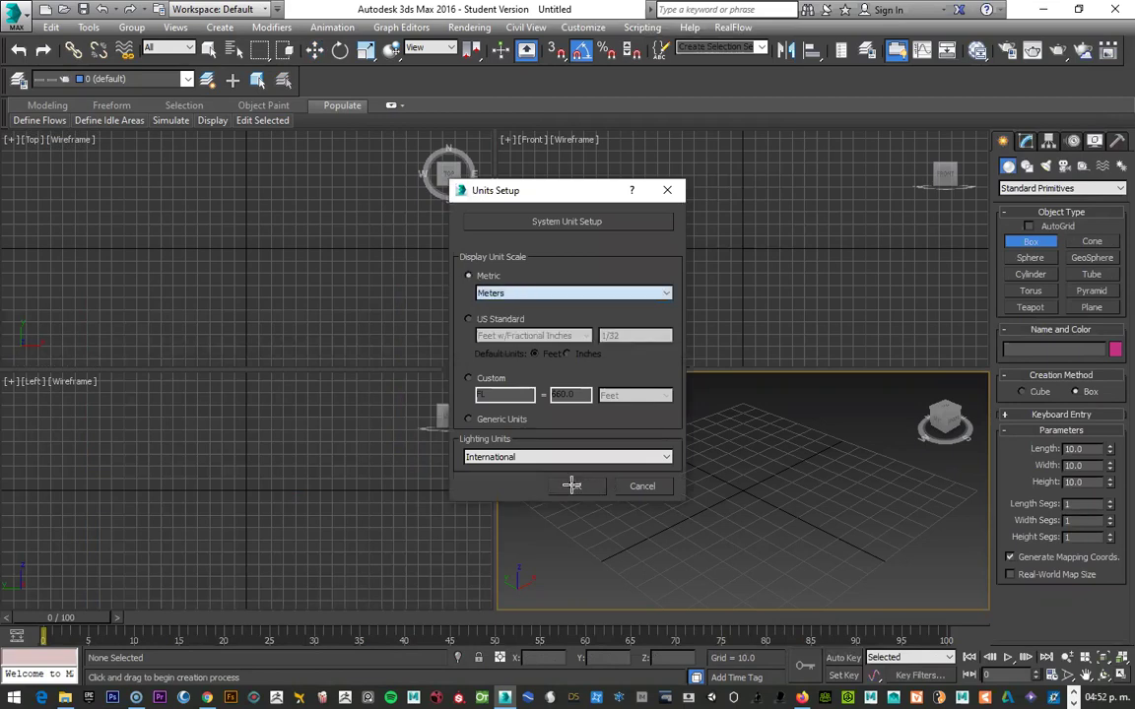
key(Return)
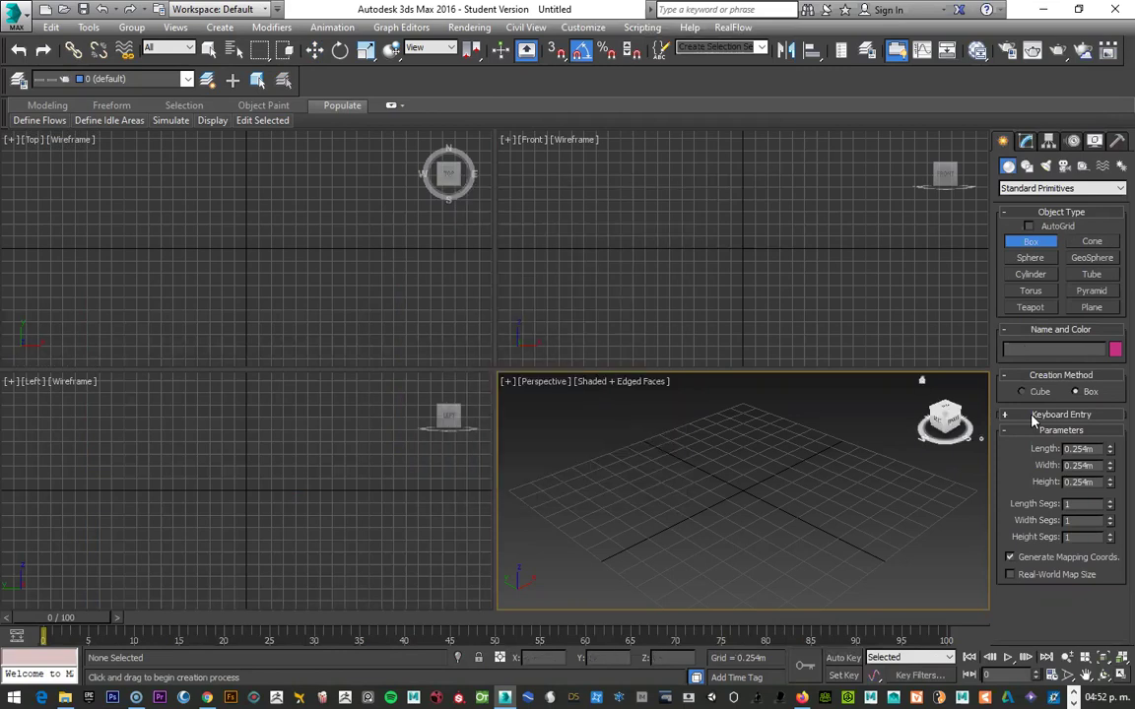
Step: Create Box001 via Keyboard Entry with length 2m, width 0.8m and height 1.2m
click(1044, 414)
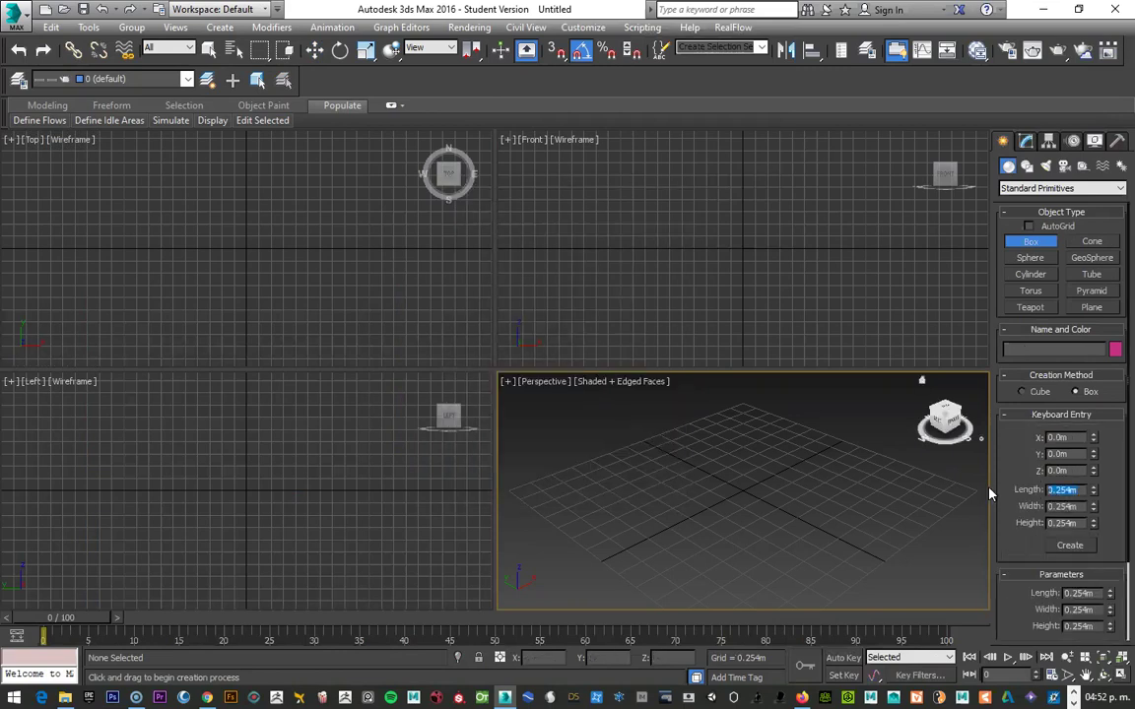
text(2)
key(Return)
click(1081, 505)
drag(1080, 505, 1020, 508)
text(1)
key(Return)
drag(1060, 527, 999, 523)
text(1)
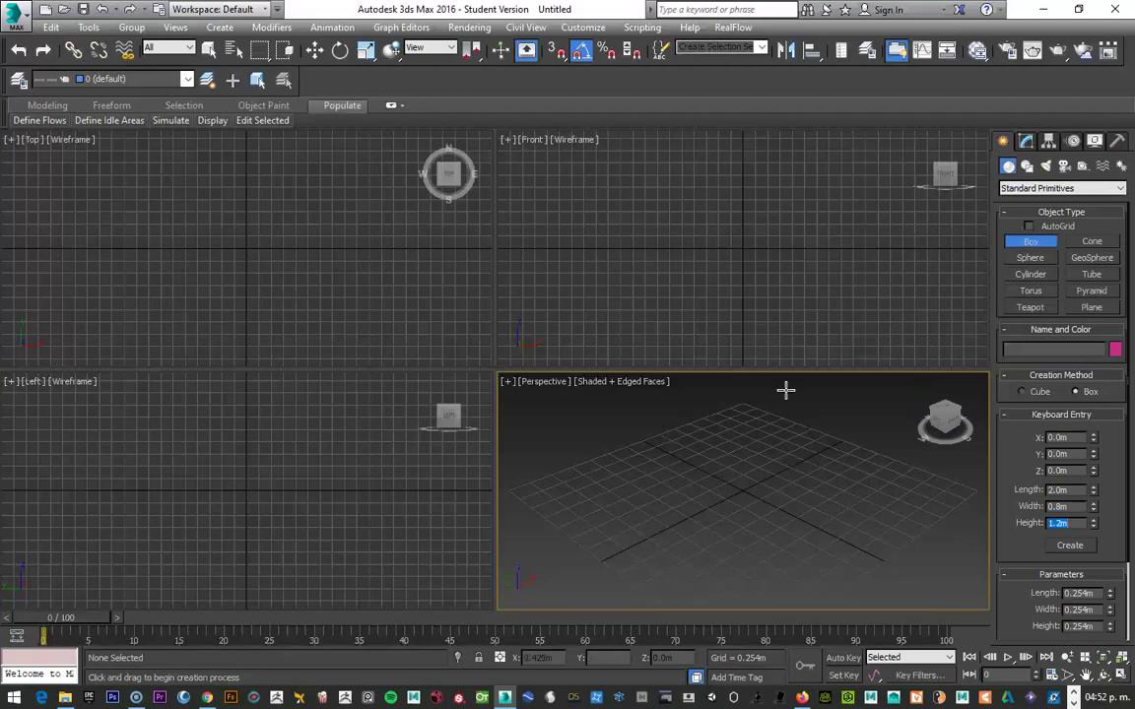
click(1070, 546)
alt+middle_drag(790, 468, 798, 488)
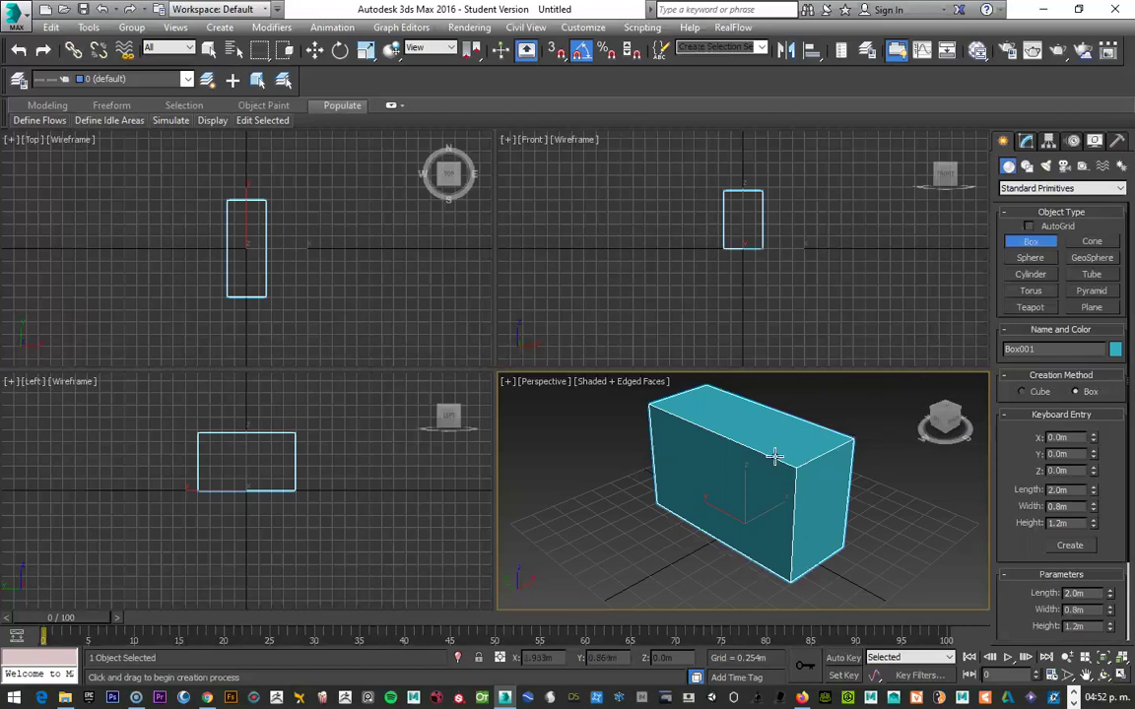
Step: Convert Box001 to an Editable Poly
right_click(772, 462)
right_click(770, 465)
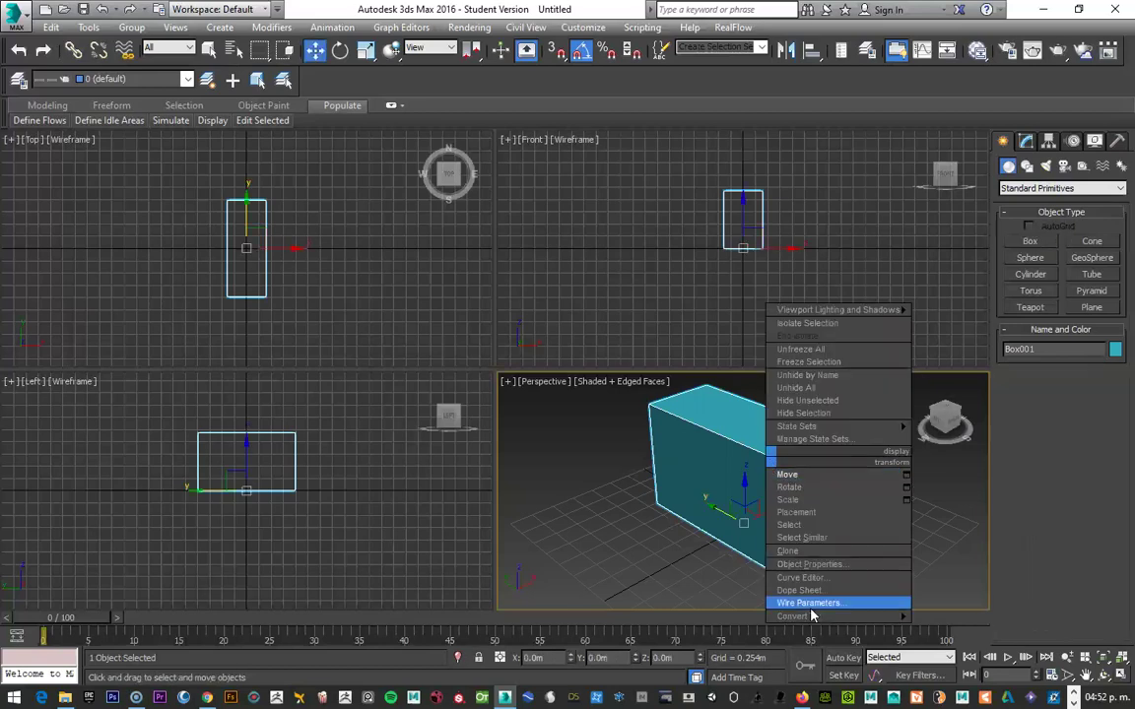
mouse_move(799, 615)
click(745, 605)
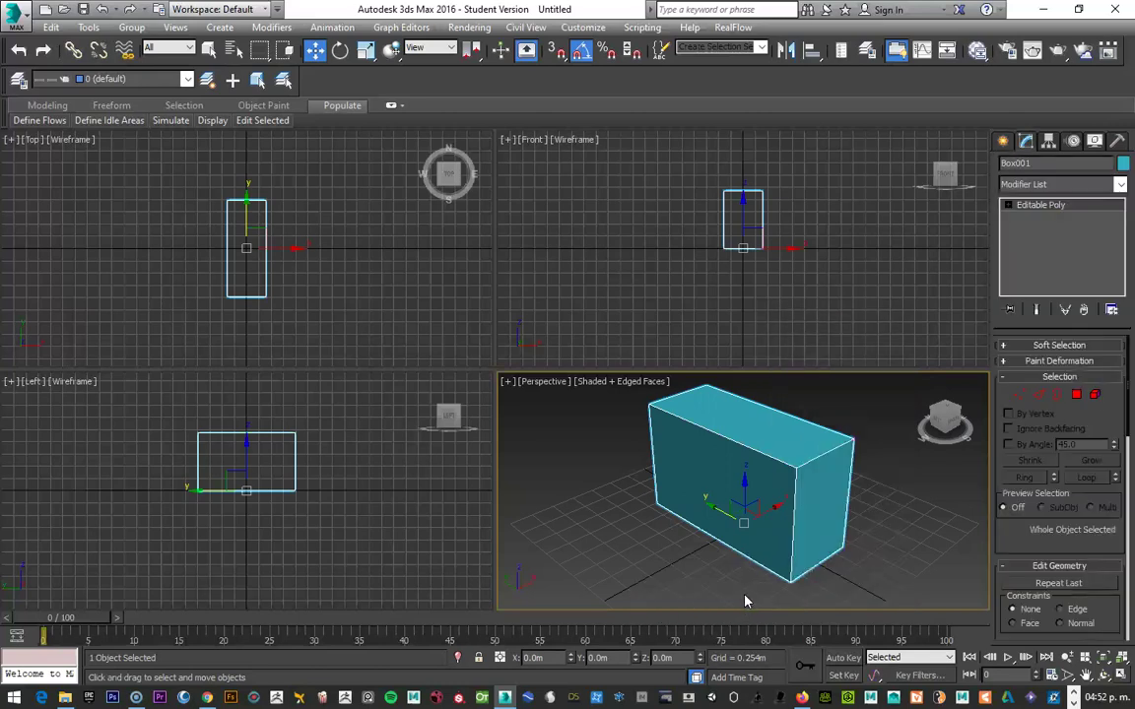
Step: Select two opposite vertical edges of the box in Edge mode
click(1075, 394)
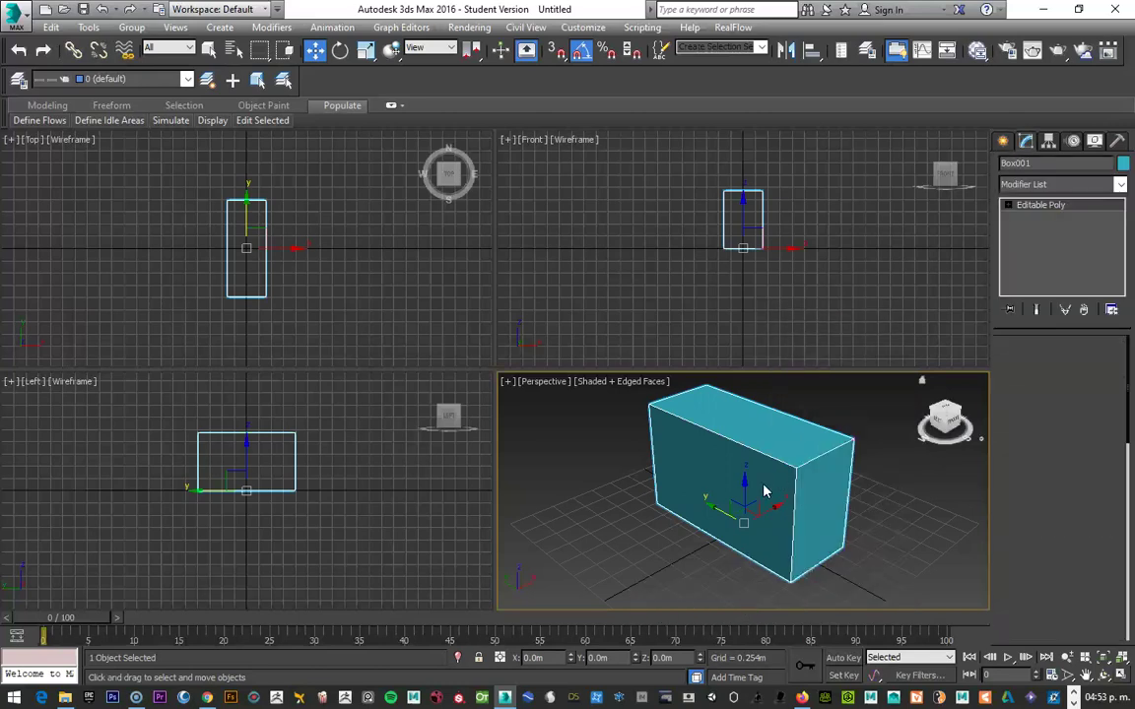
click(722, 473)
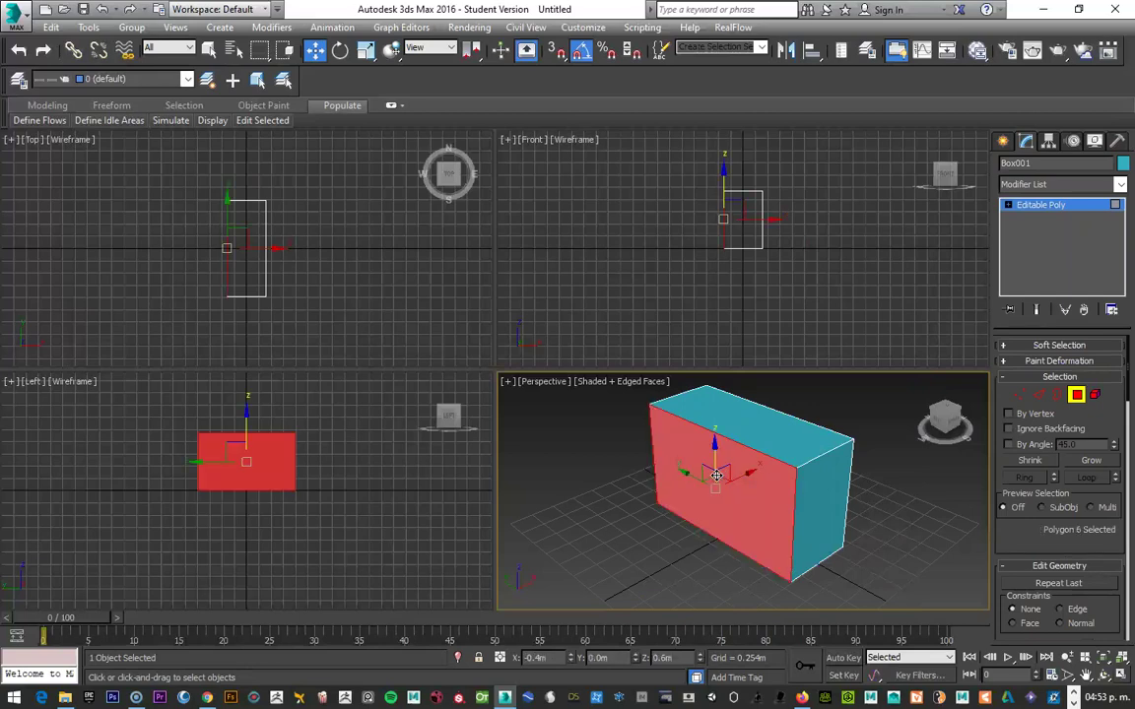
click(883, 471)
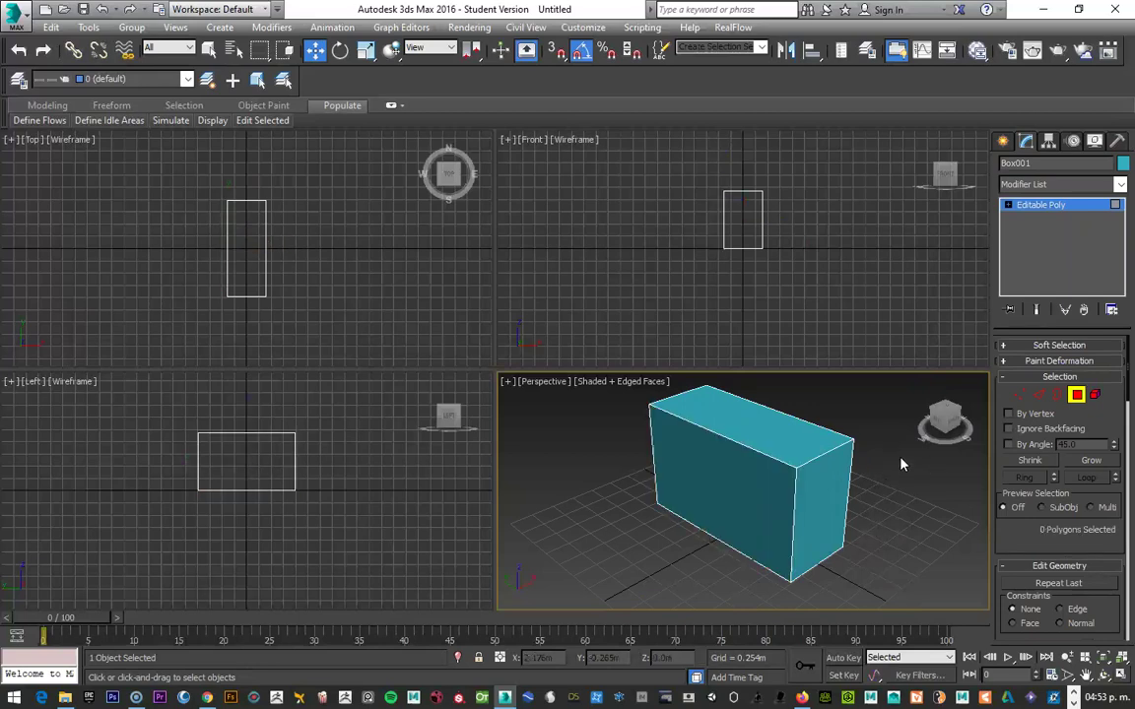
click(1037, 395)
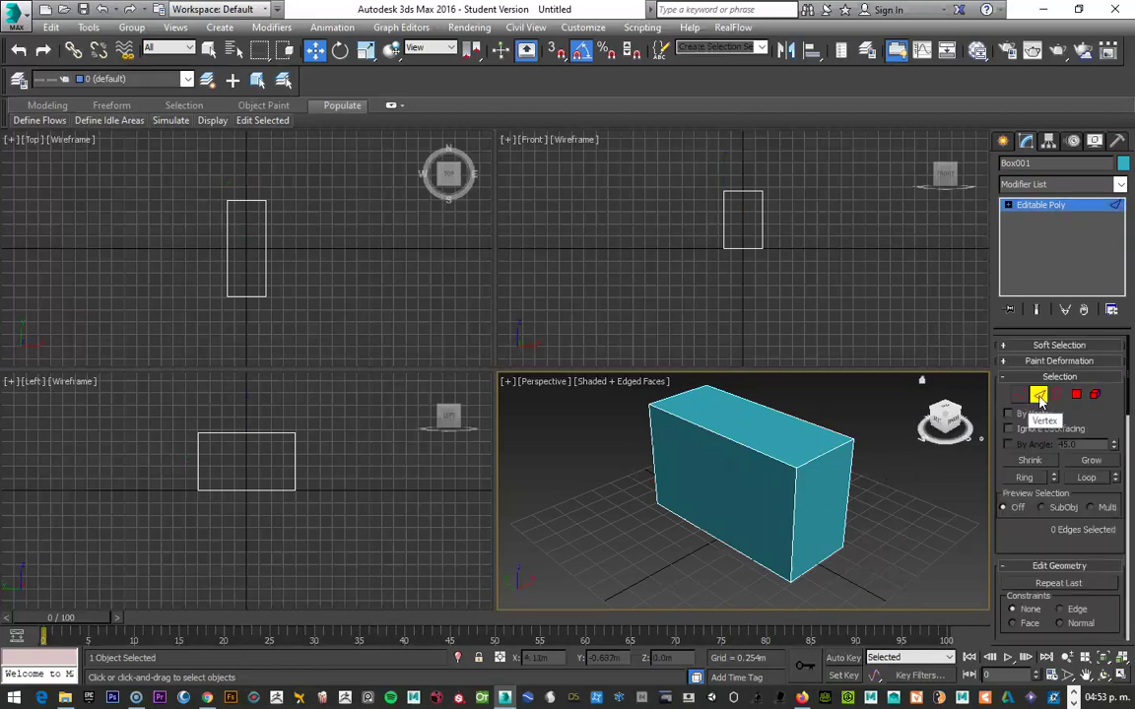
click(794, 505)
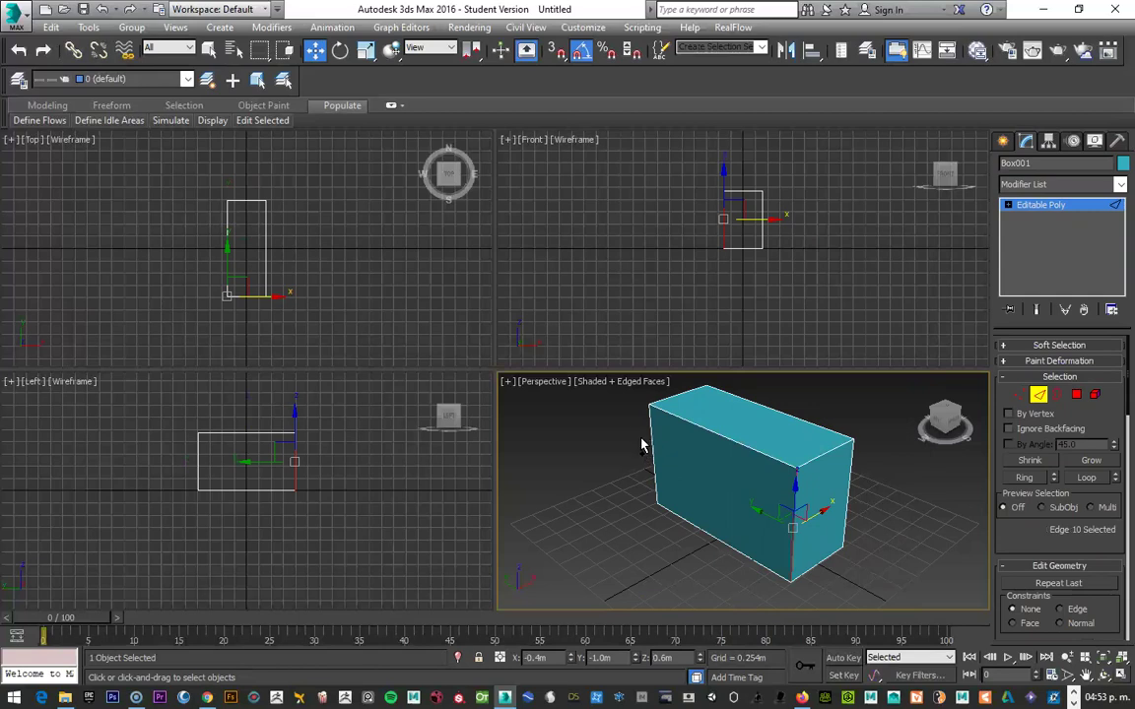
ctrl+click(650, 446)
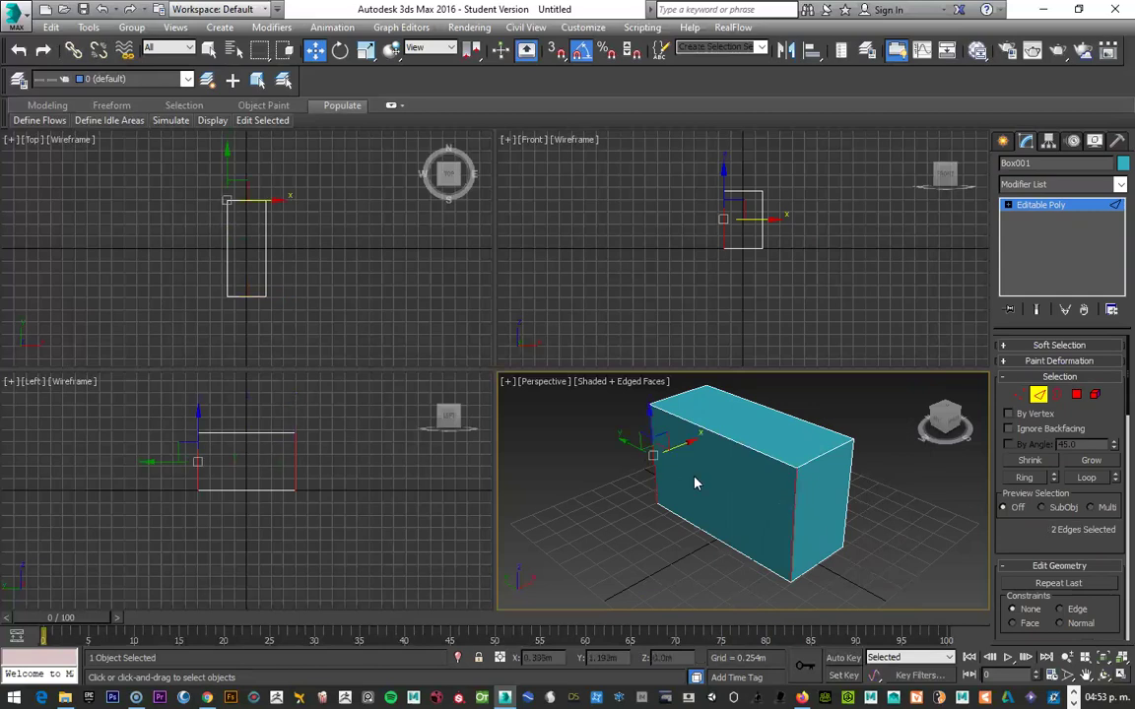
Step: Connect the selected edges with 2 segments, then deselect and refresh the edged-faces display
right_click(688, 473)
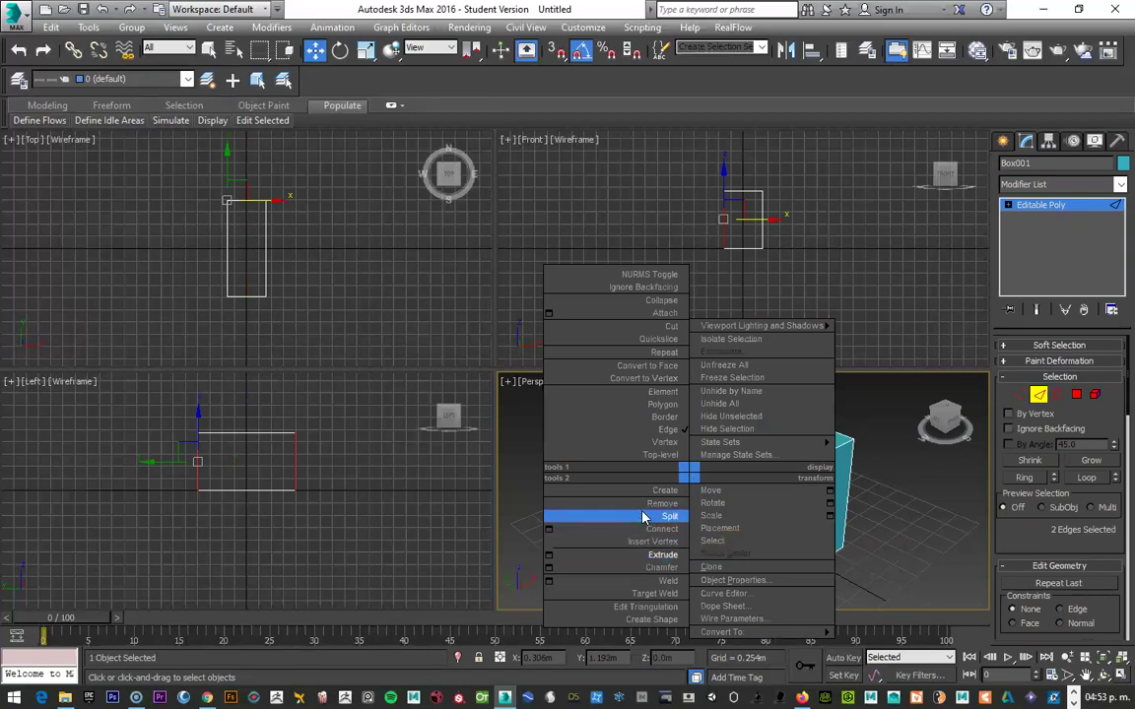
click(549, 529)
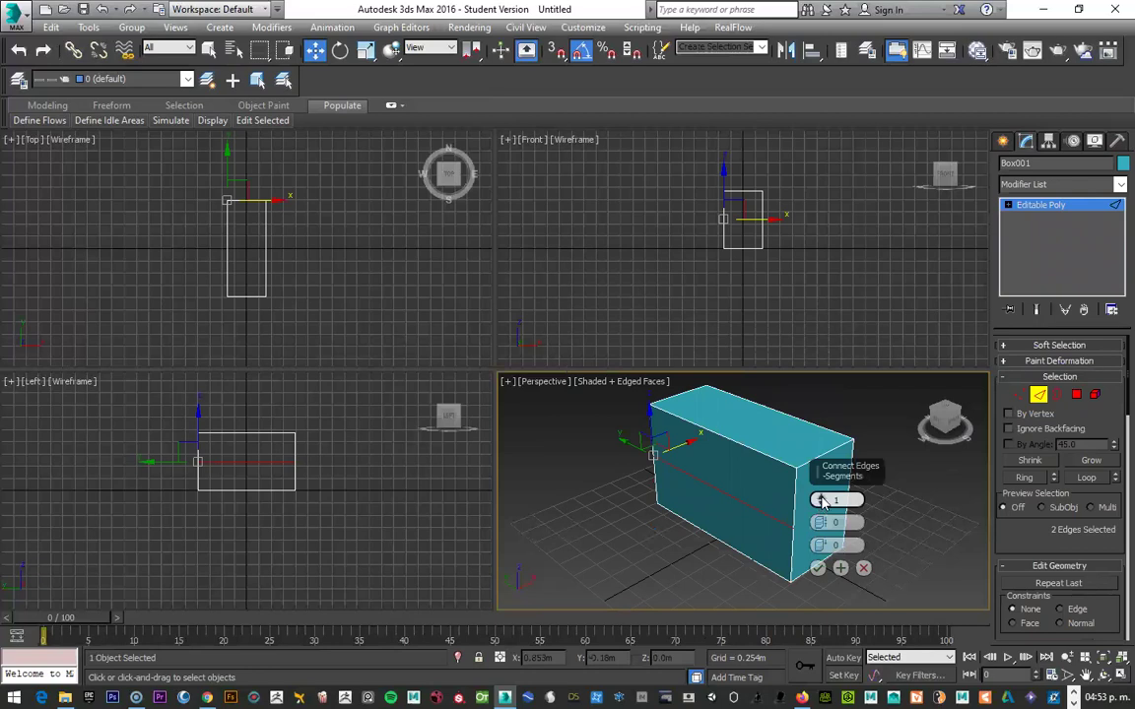
drag(822, 503, 820, 507)
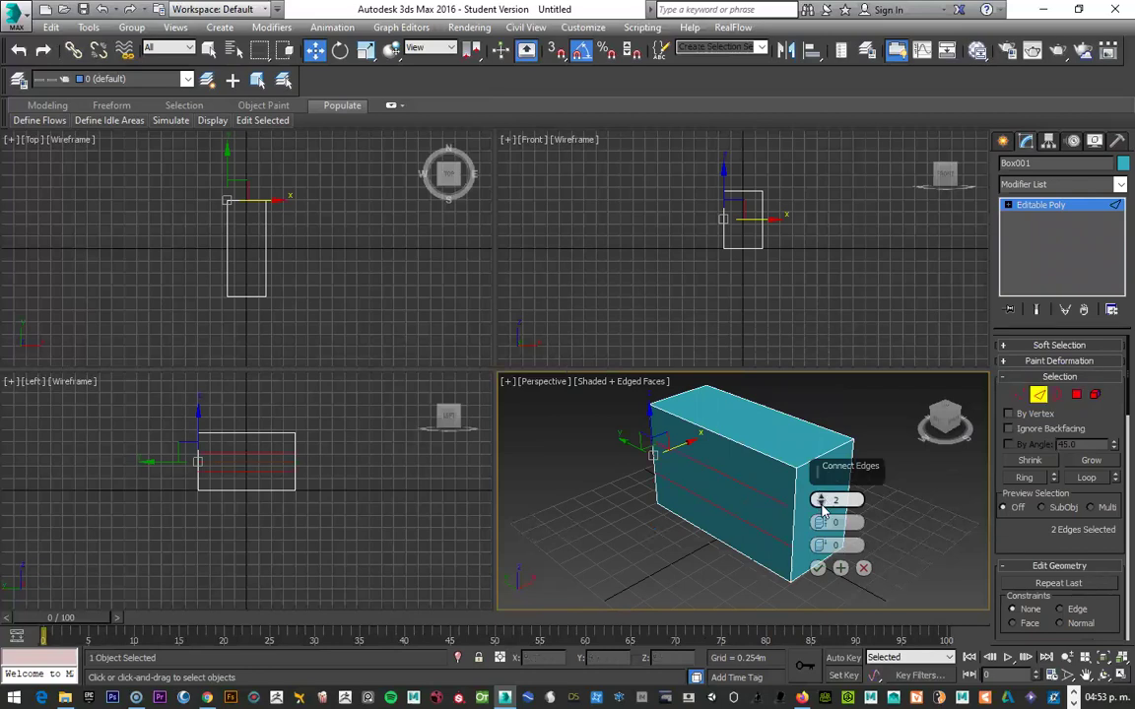
click(817, 569)
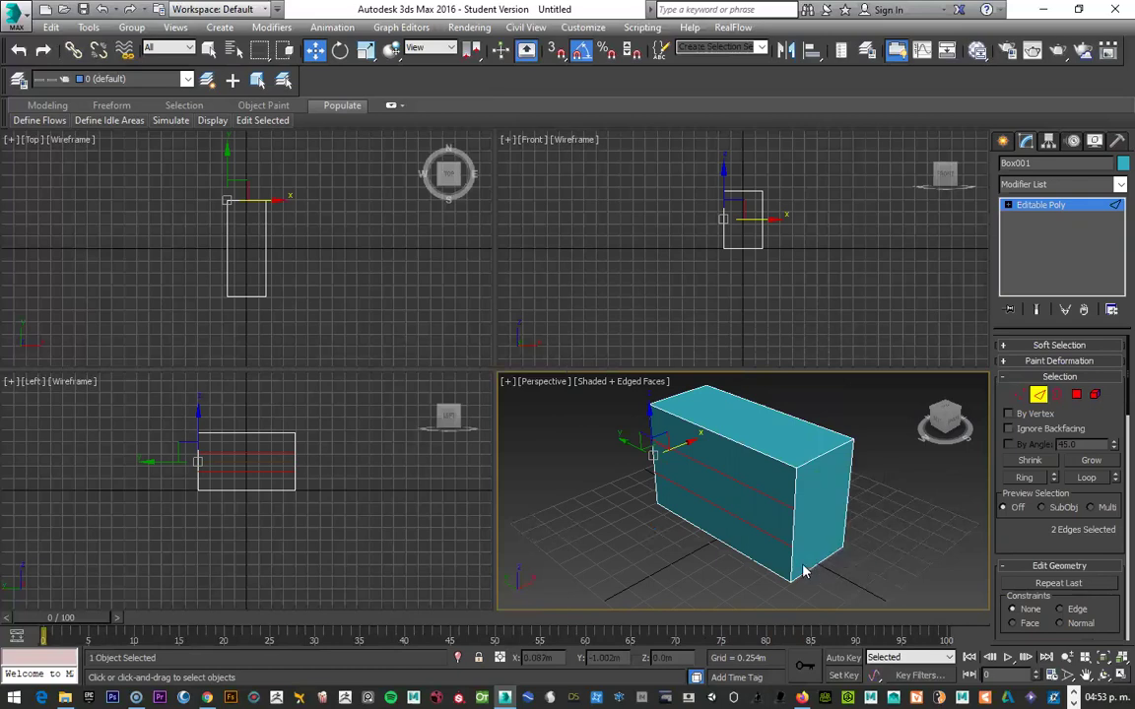
click(564, 489)
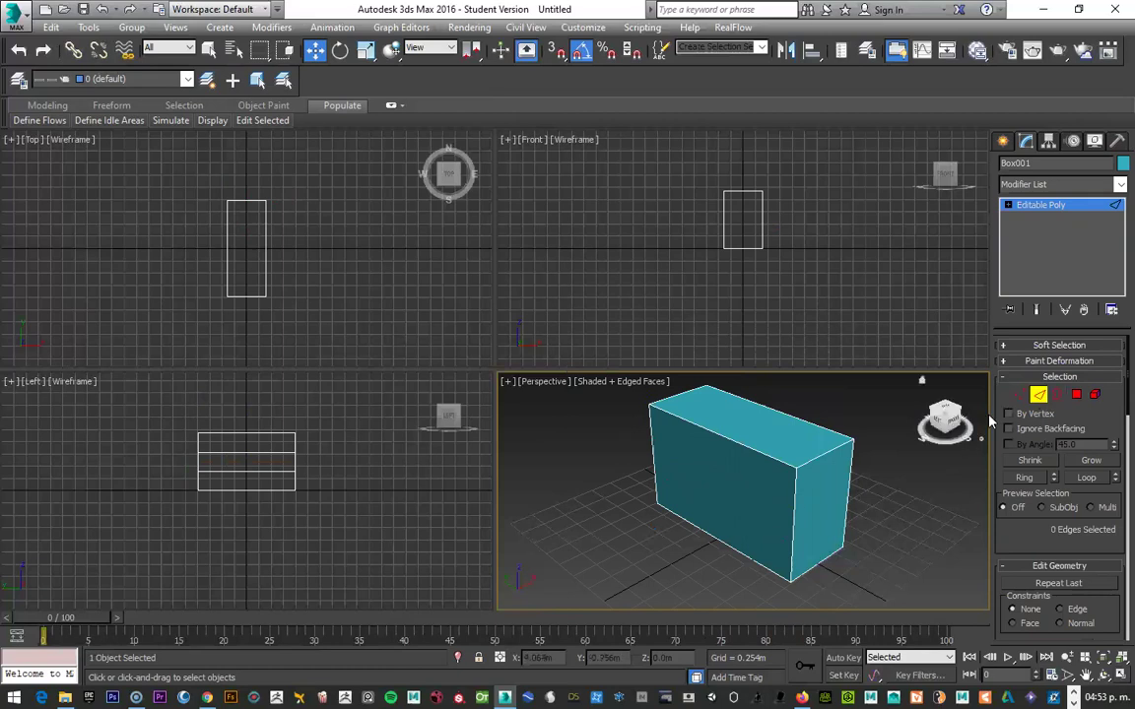
key(F4)
key(F4)
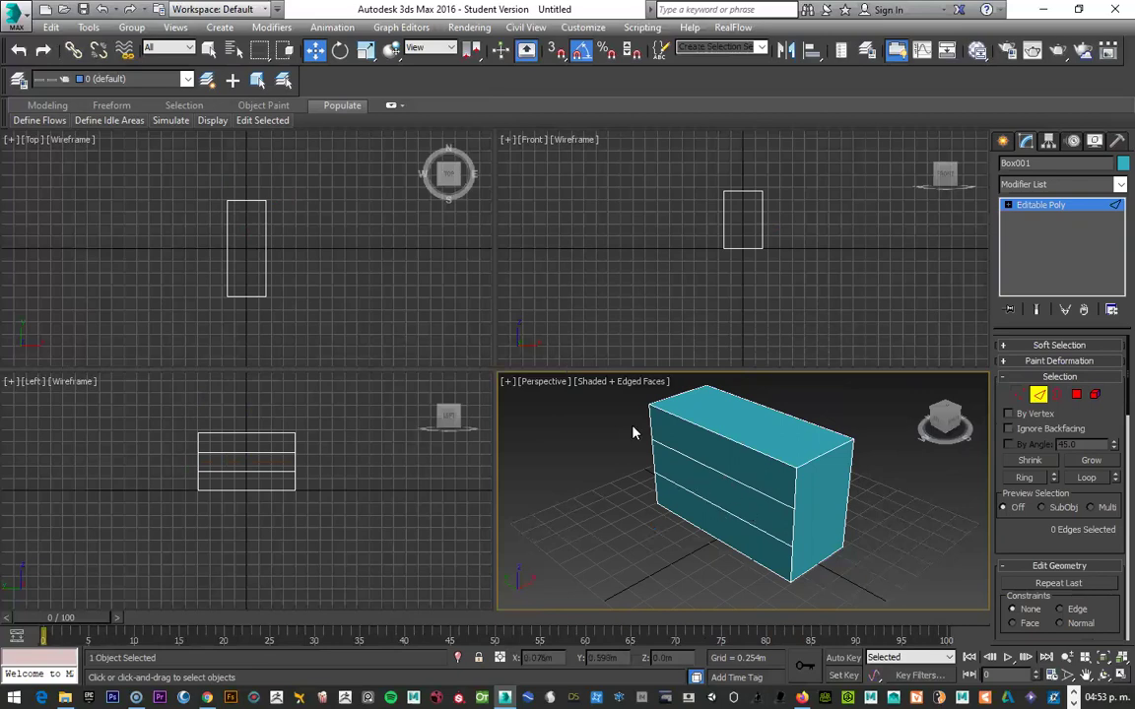
click(588, 382)
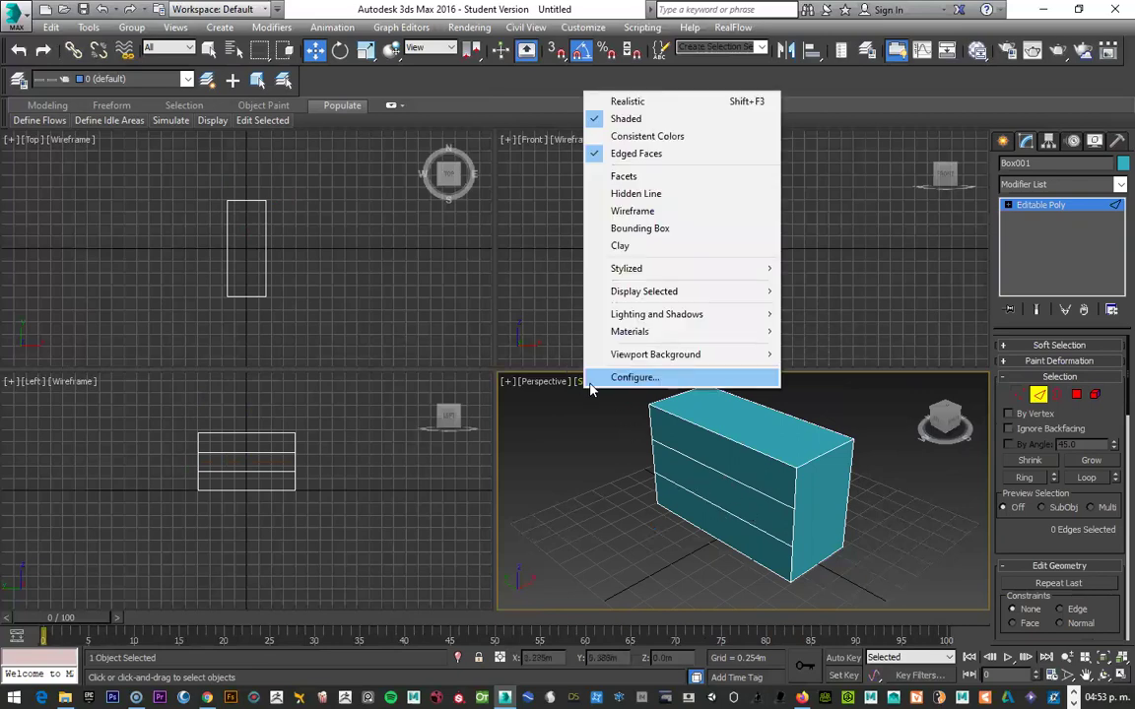
click(611, 102)
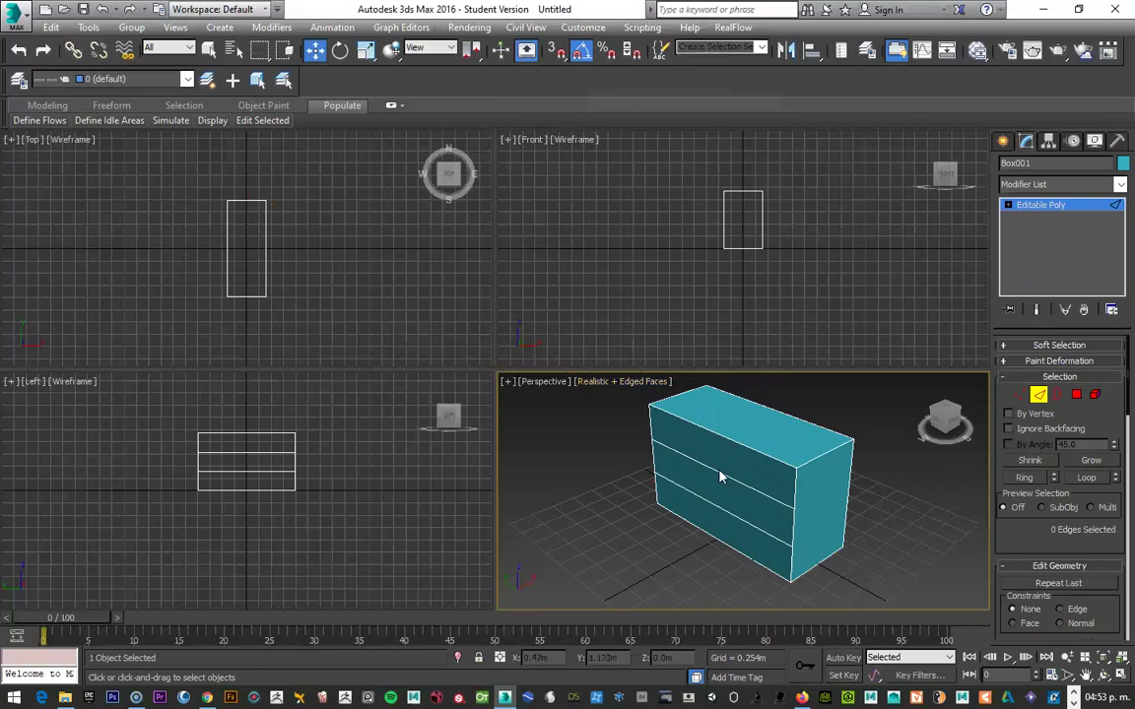
click(592, 382)
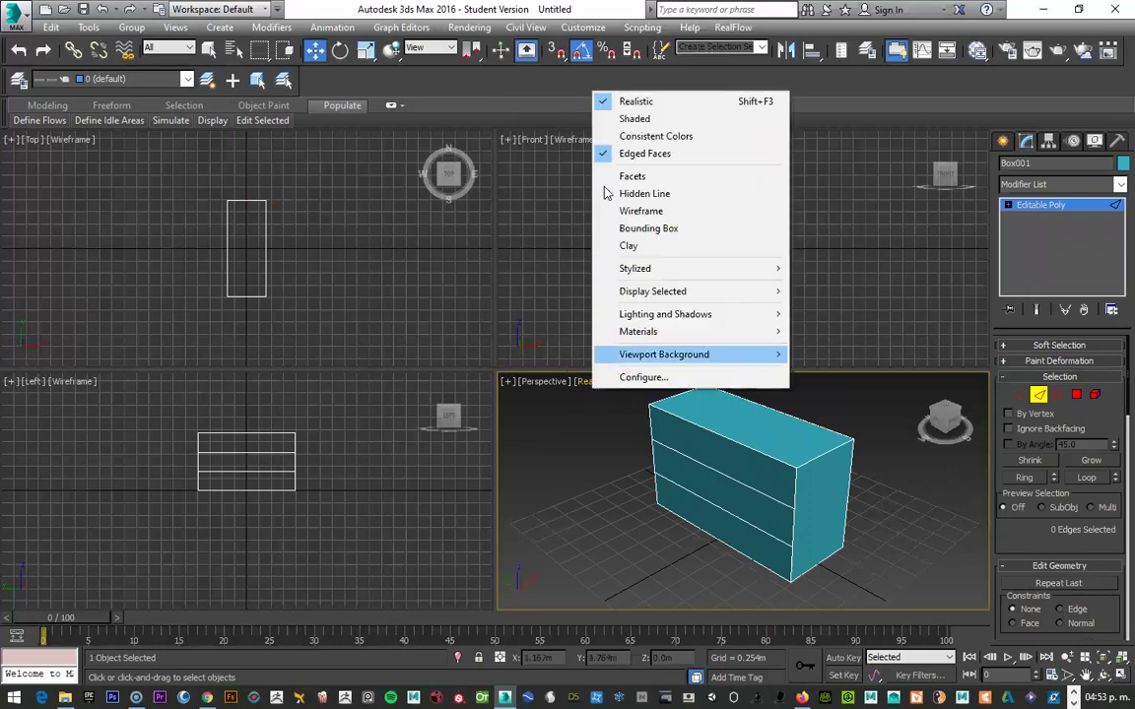
click(631, 118)
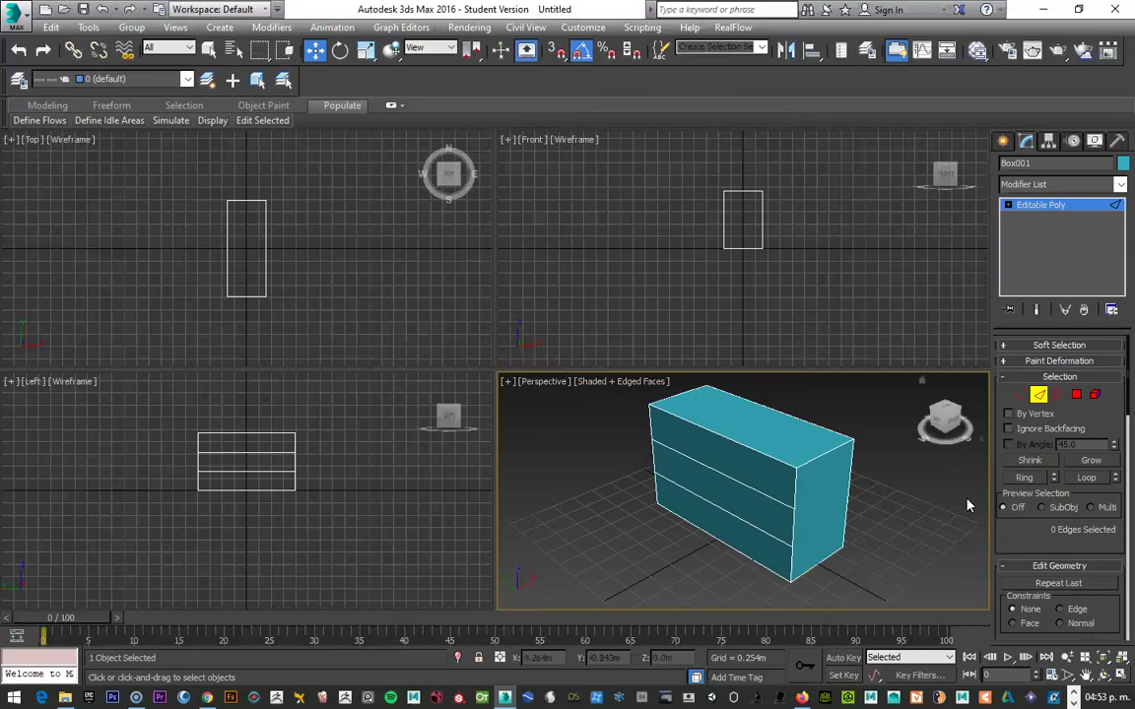
click(1076, 397)
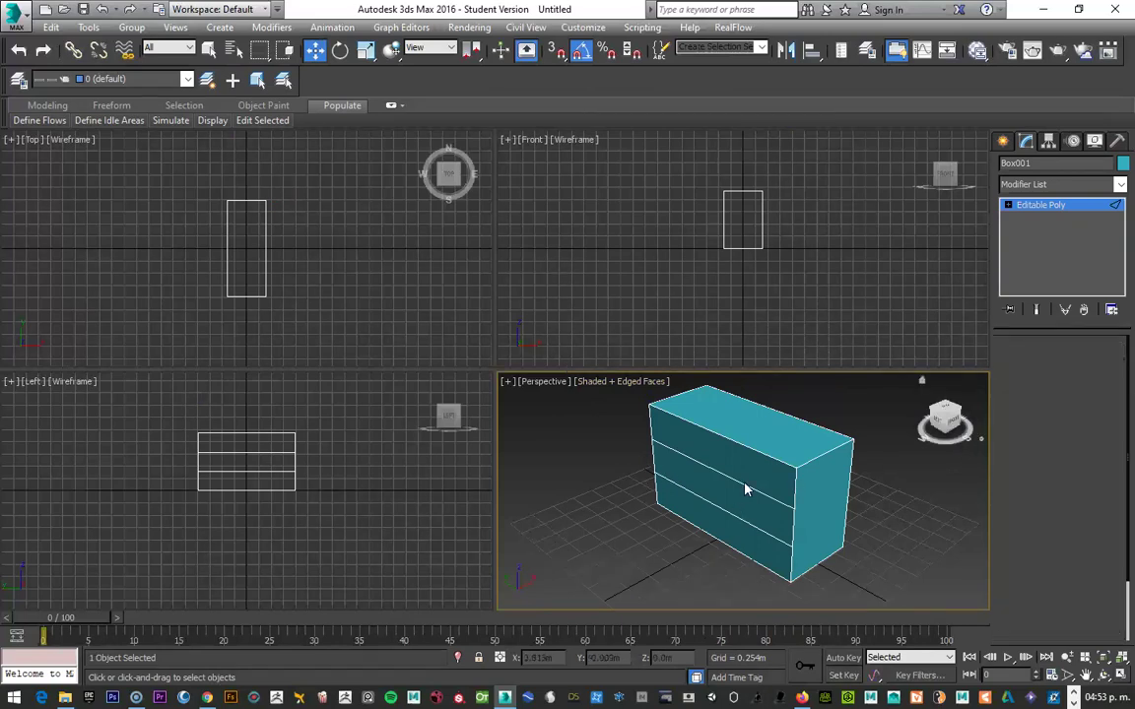
Step: Pick the three front strips, undo an accidental move, and switch to the Select Object tool
click(743, 460)
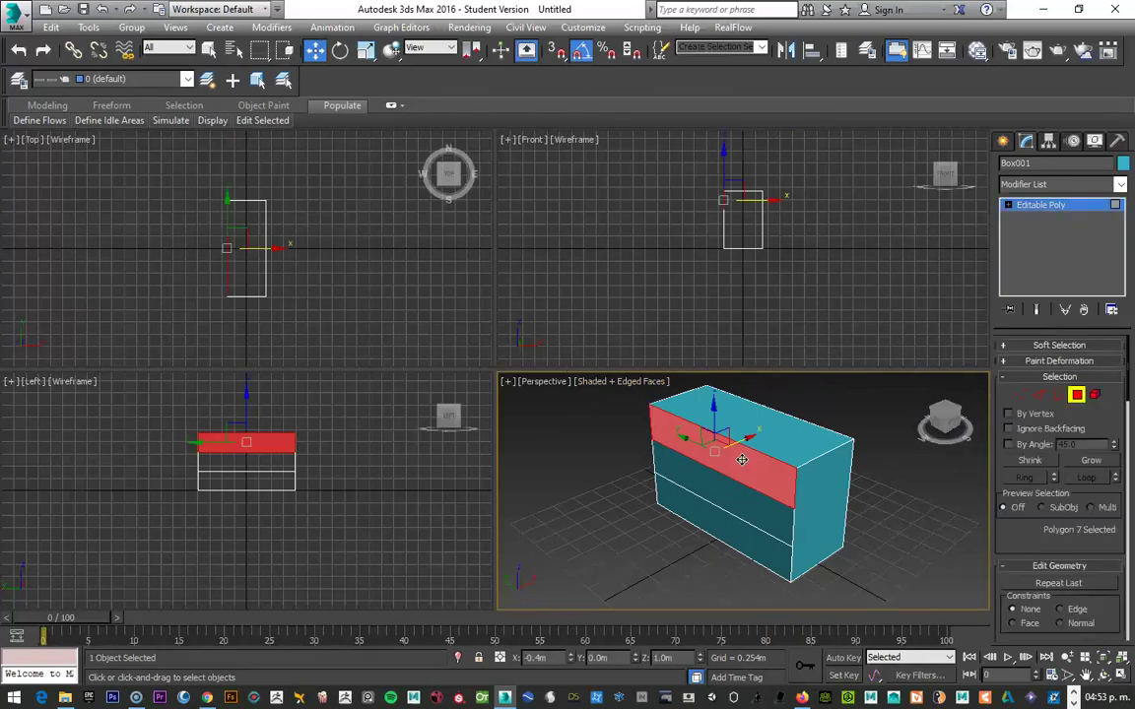
ctrl+click(727, 473)
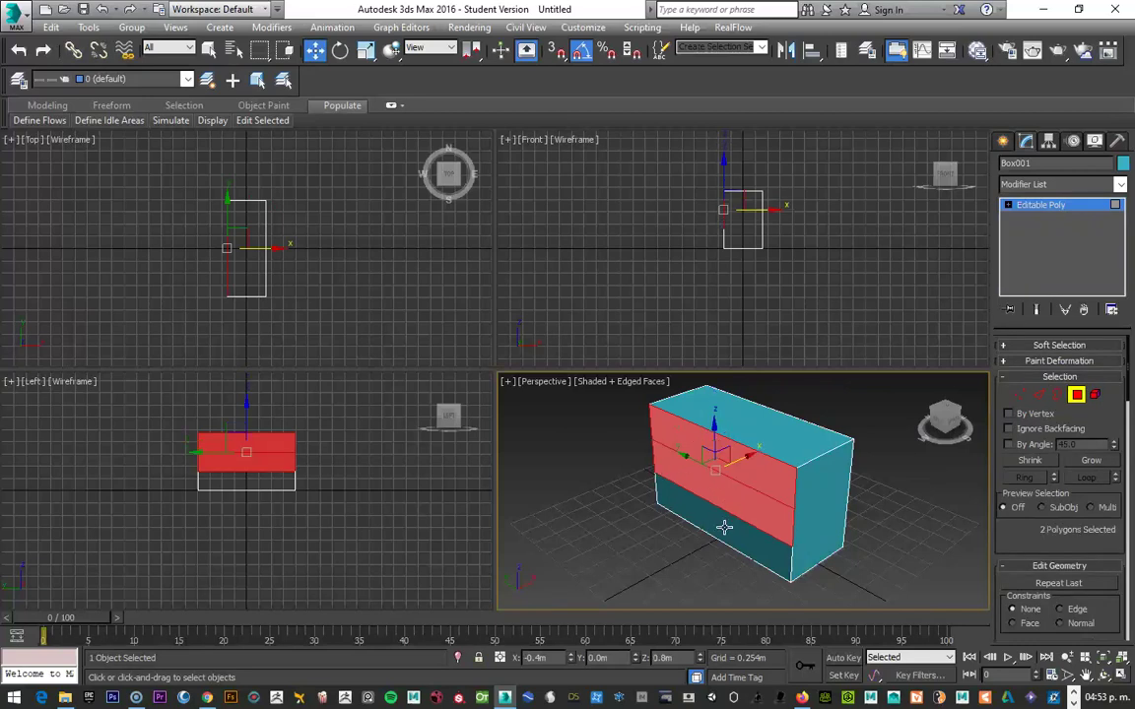
ctrl+click(724, 527)
drag(716, 475, 722, 503)
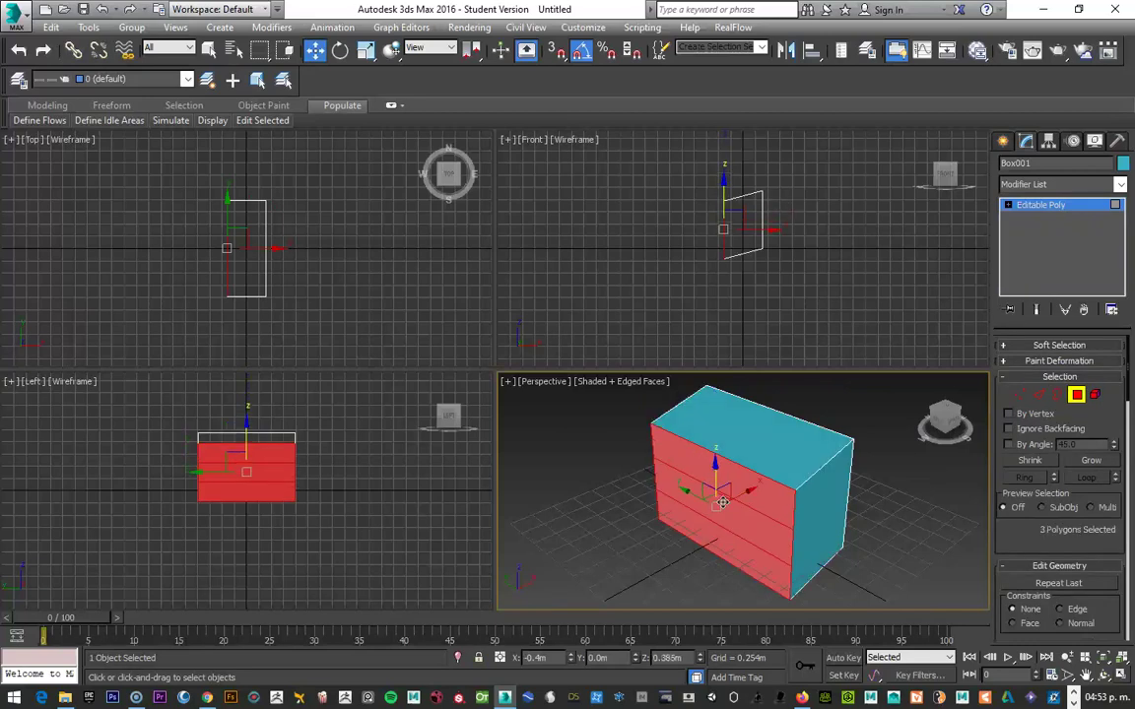
key(ctrl+z)
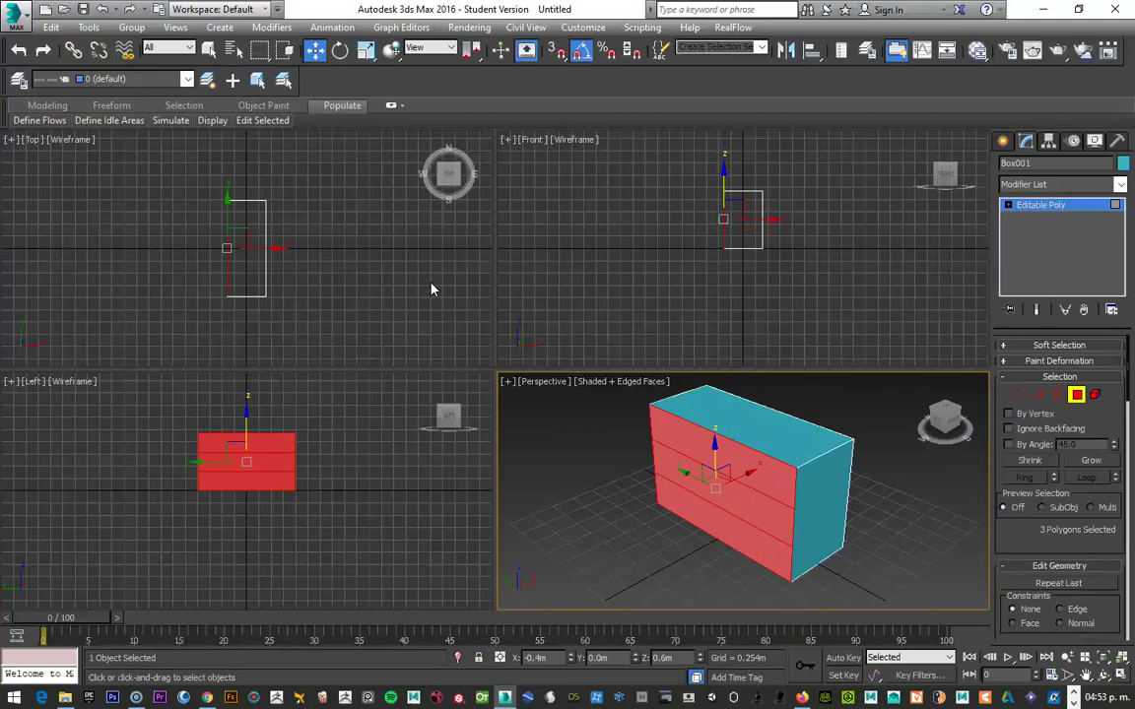
click(209, 51)
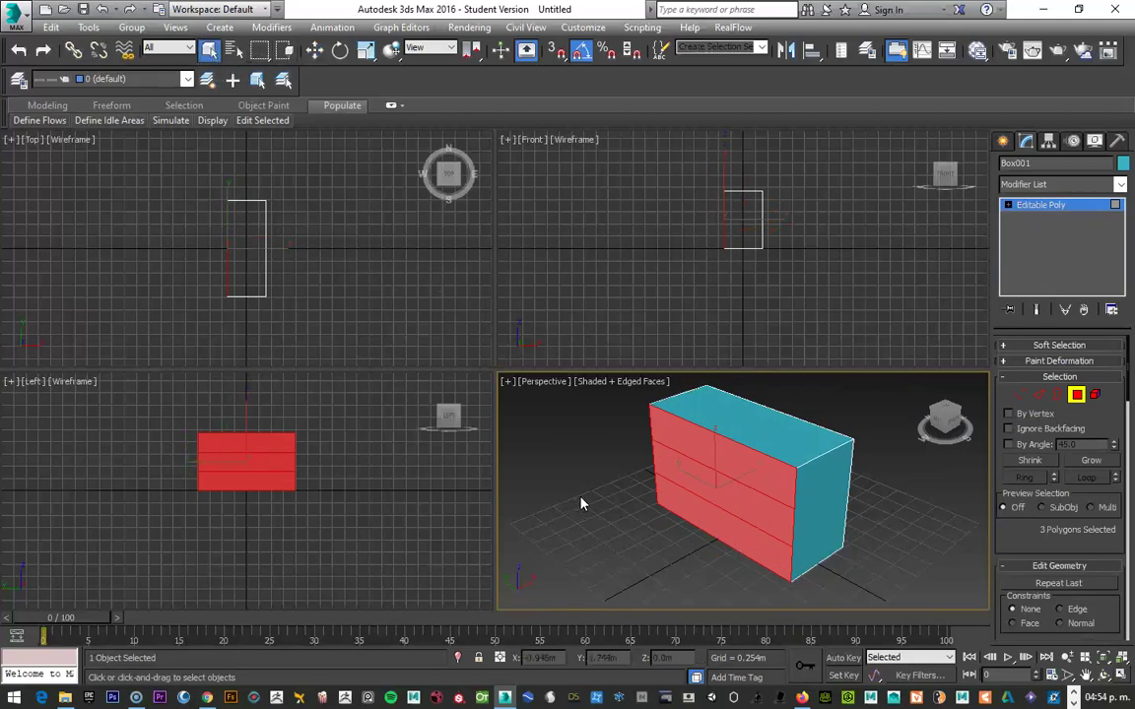
key(w)
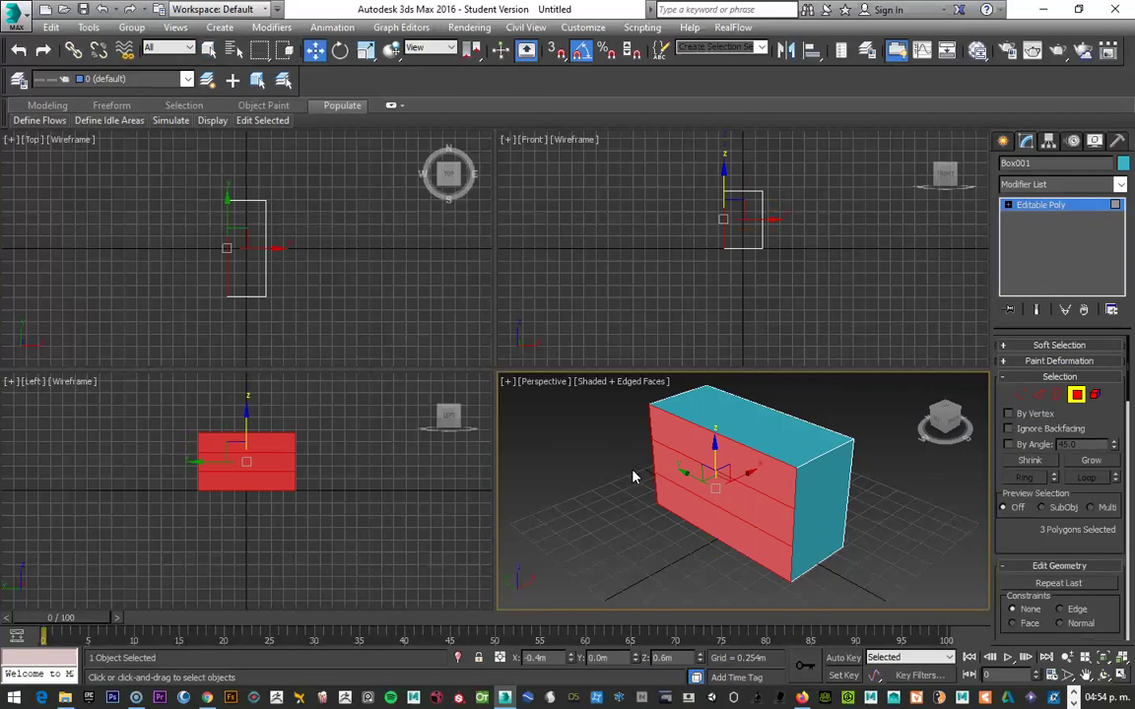
click(211, 53)
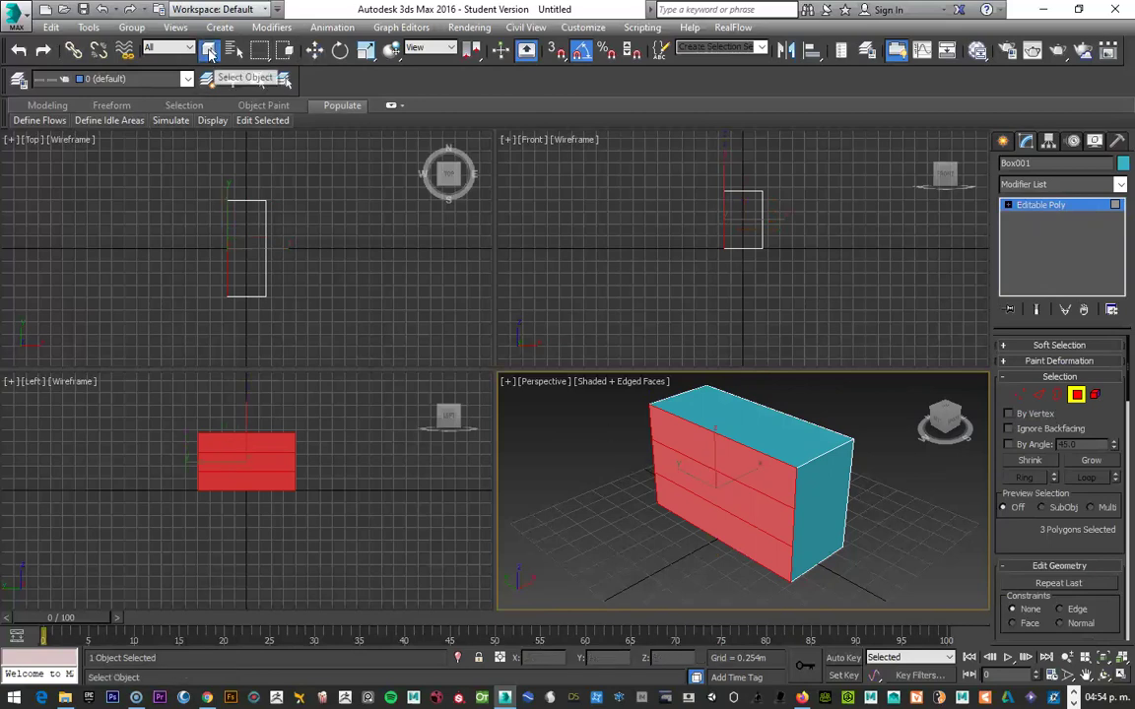
Step: Reselect the top, middle and bottom front strips as polygons
click(595, 493)
click(711, 448)
ctrl+click(713, 483)
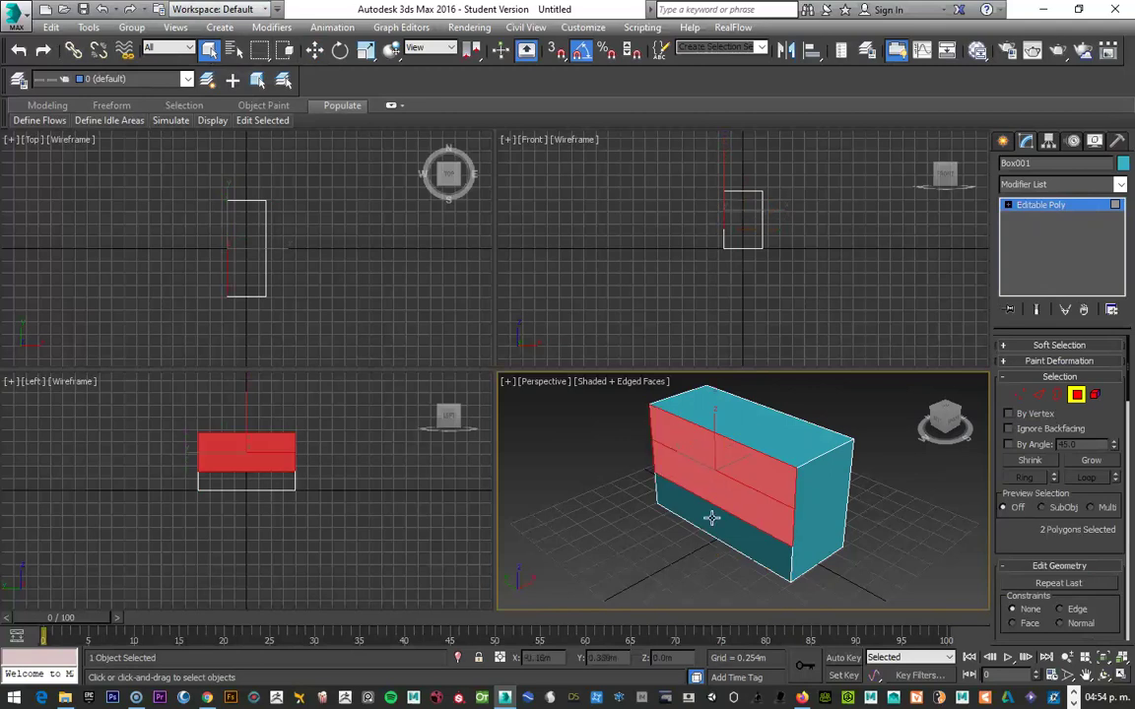
ctrl+click(709, 519)
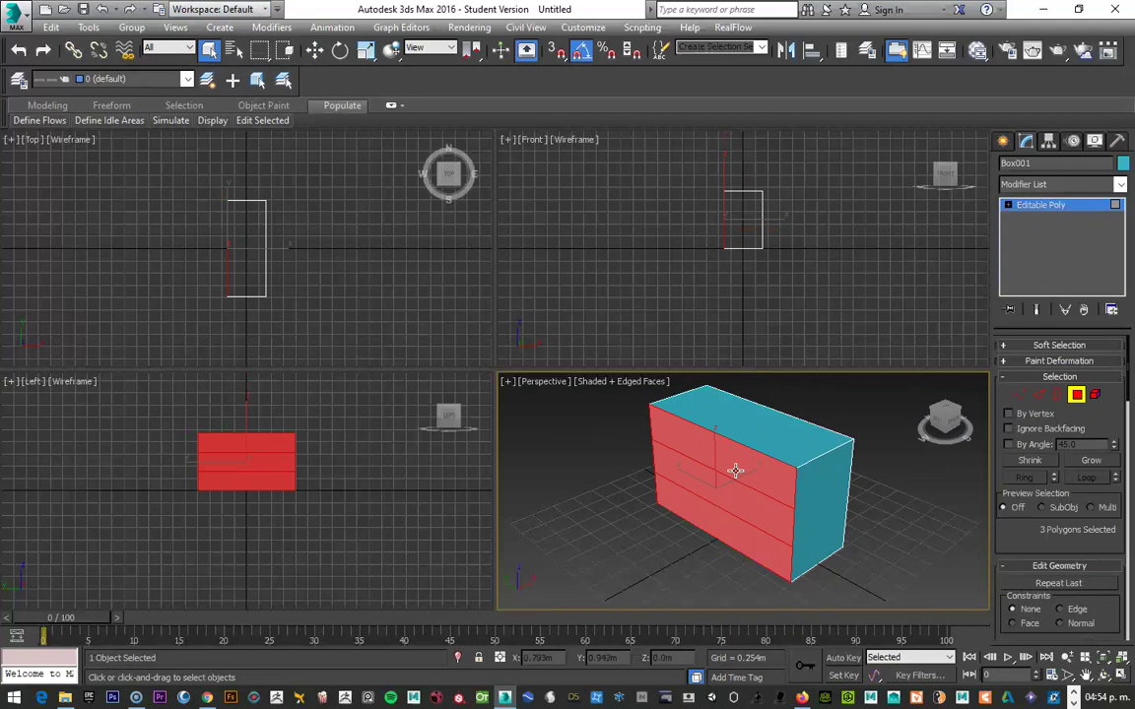
Step: Try an Inset on the three front faces set to By Polygon, then cancel it
right_click(730, 466)
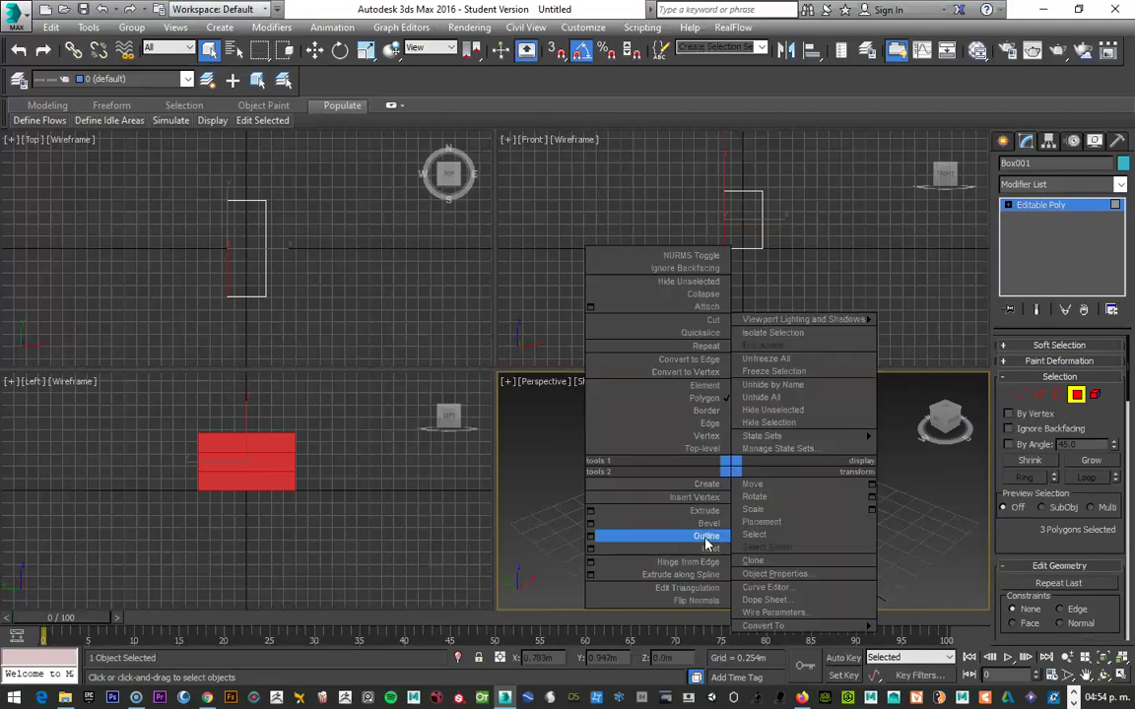
click(592, 551)
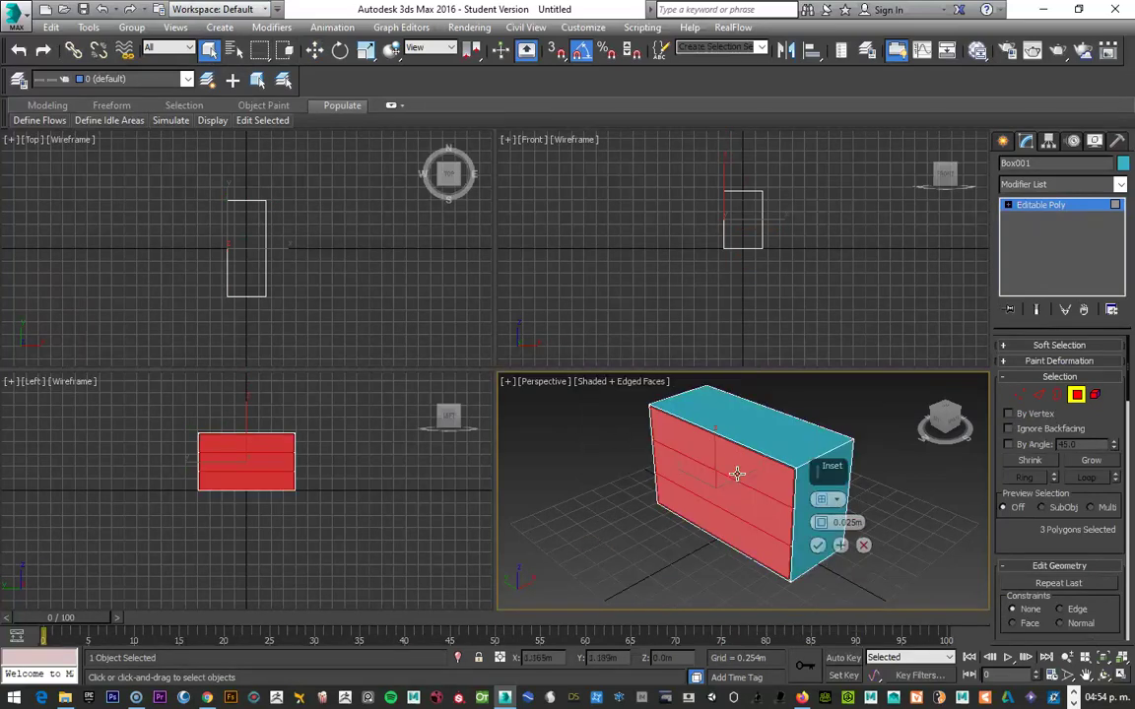
scroll(737, 470, up, 5)
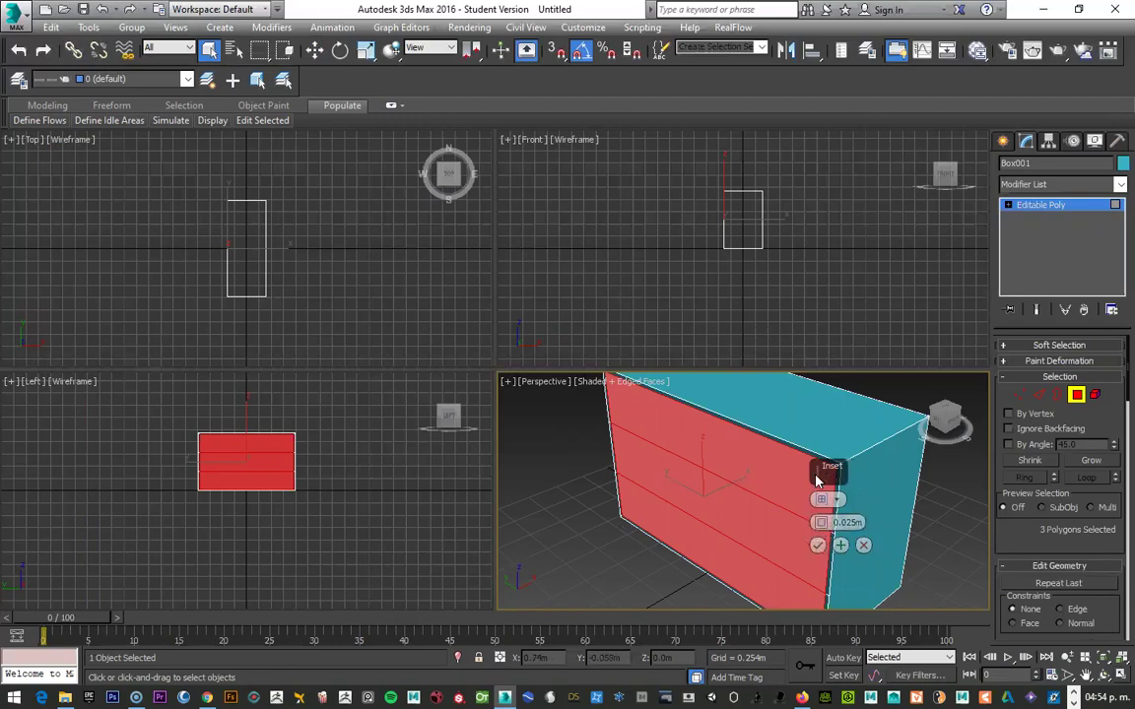
drag(816, 474, 543, 433)
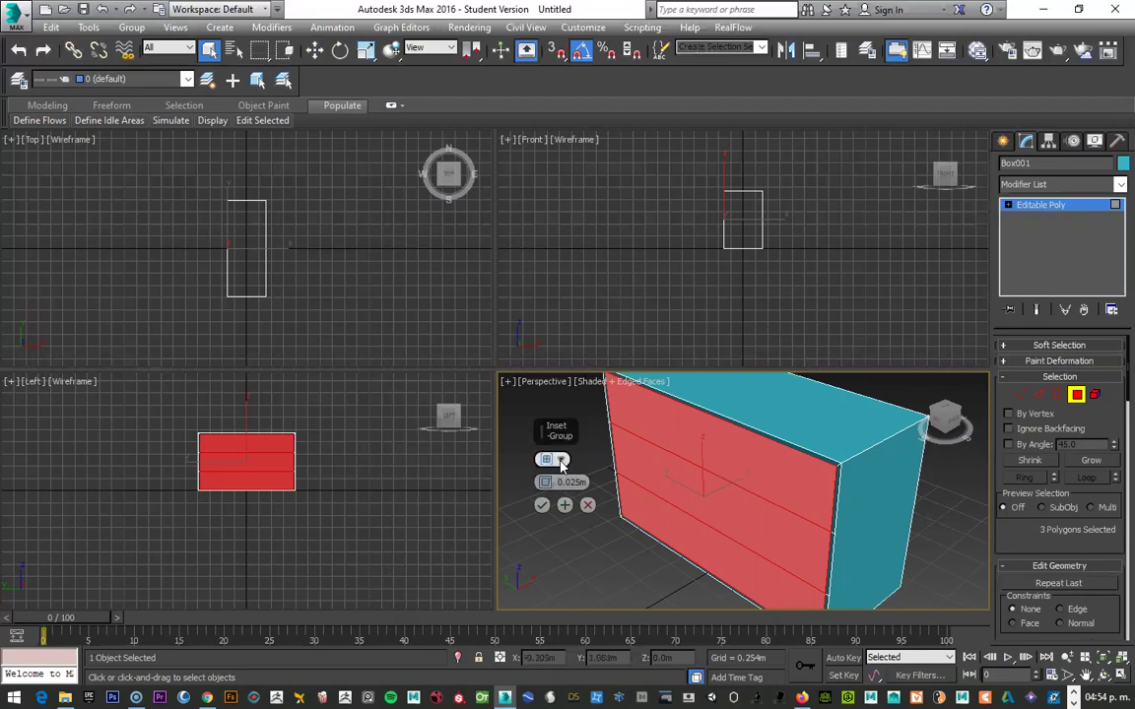
click(561, 460)
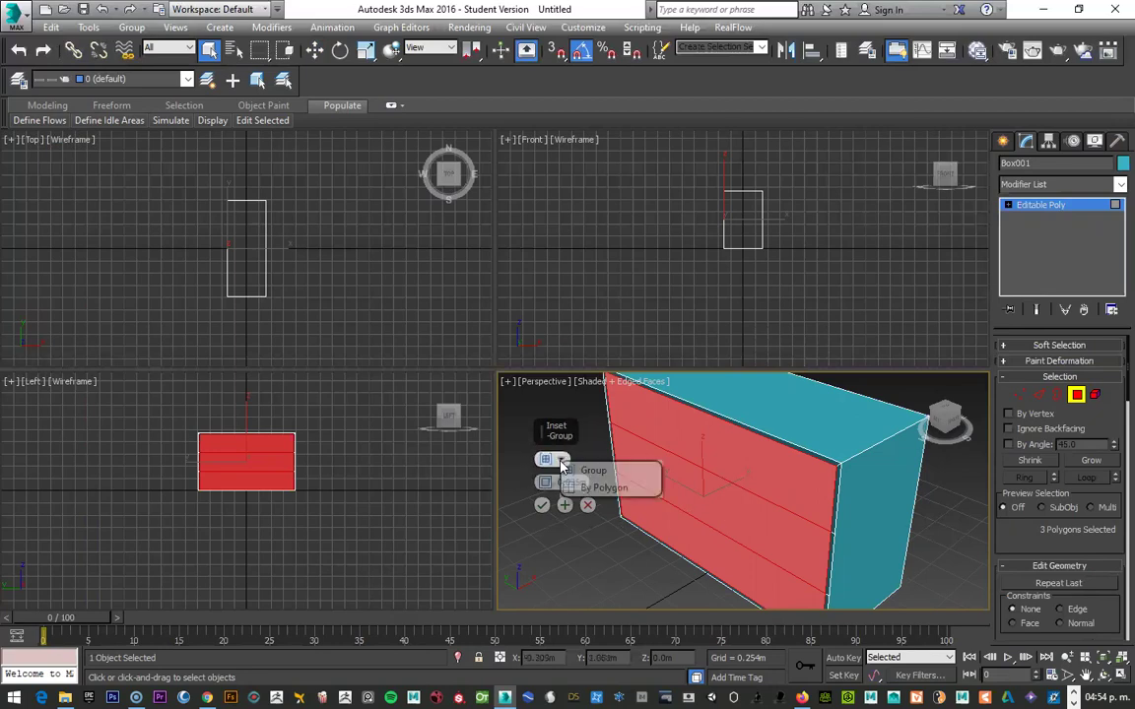
click(618, 488)
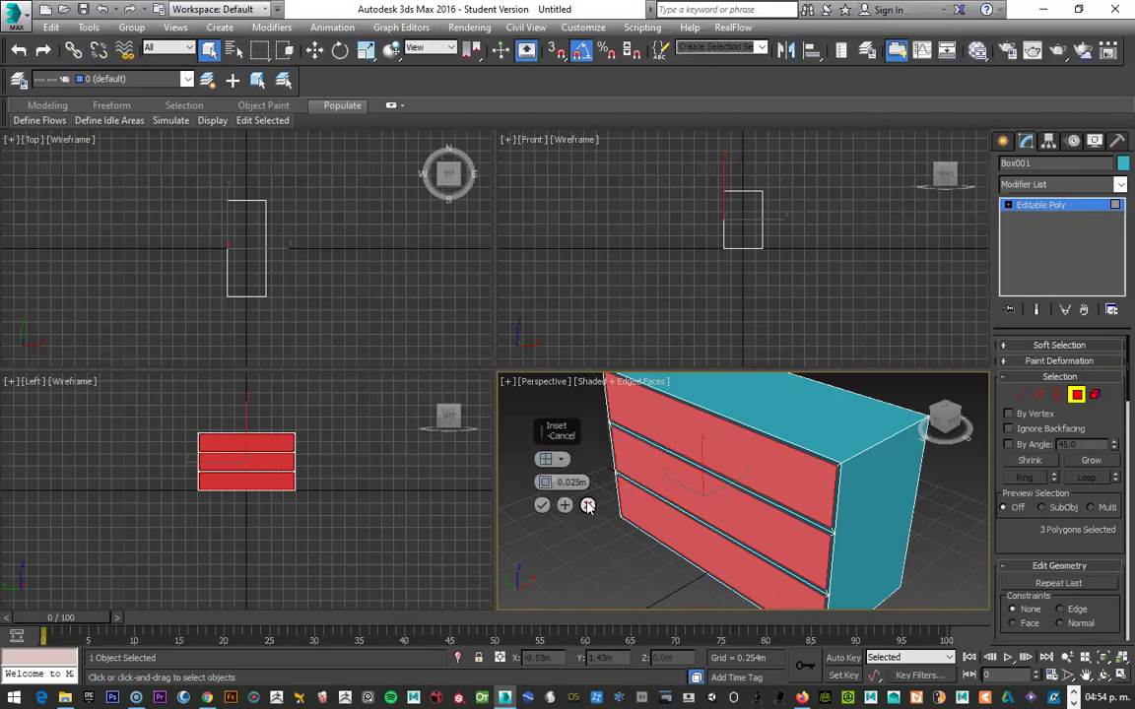
click(588, 506)
Step: Deselect the faces and undo the horizontal divisions across the front
click(575, 519)
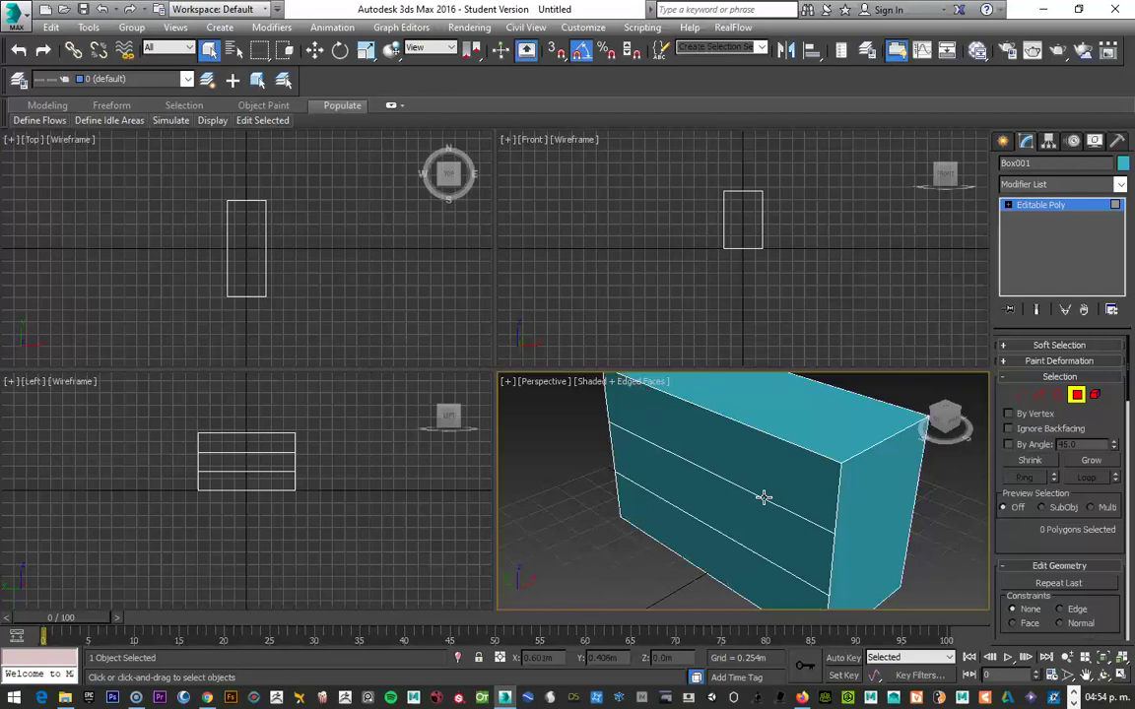
ctrl+click(764, 497)
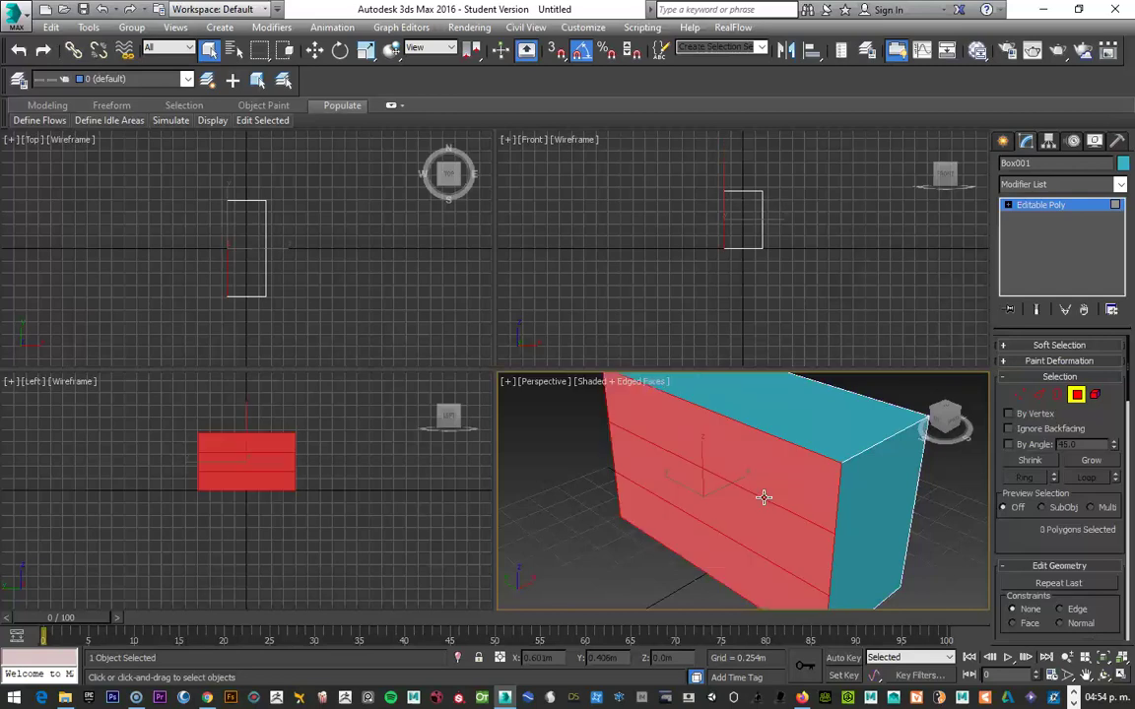
key(ctrl+d)
key(ctrl+z)
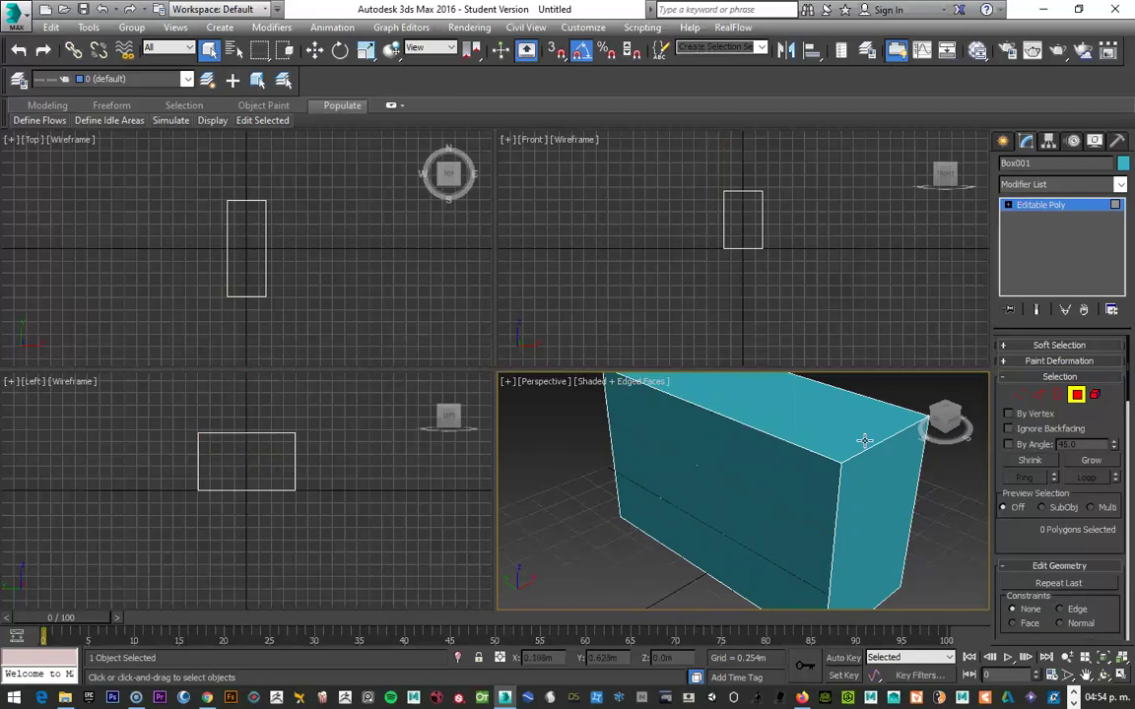
Step: Connect the two vertical front edges with 2 segments to split the front into three strips
click(1034, 395)
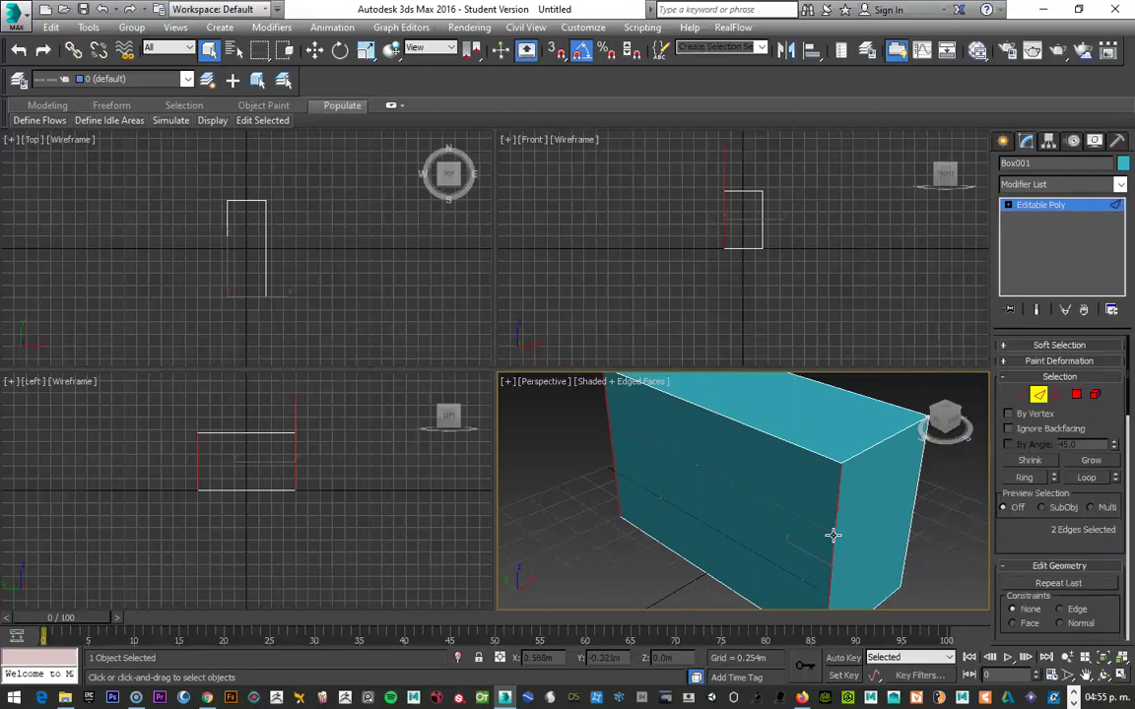
click(606, 431)
right_click(609, 450)
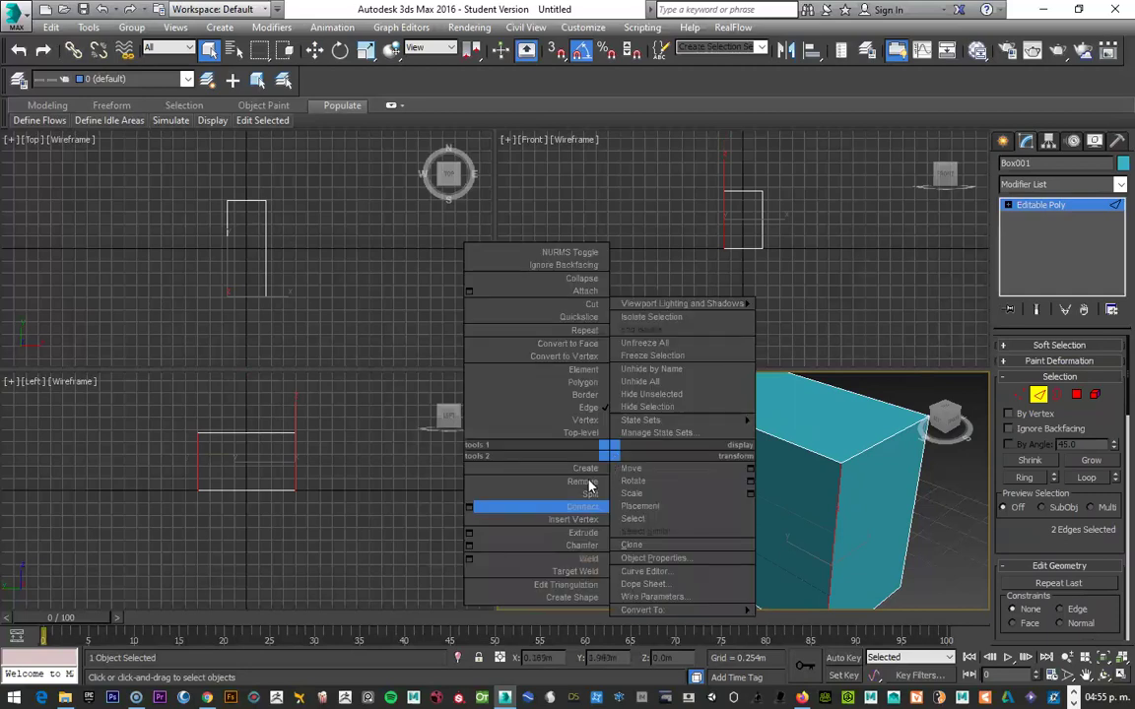
click(470, 509)
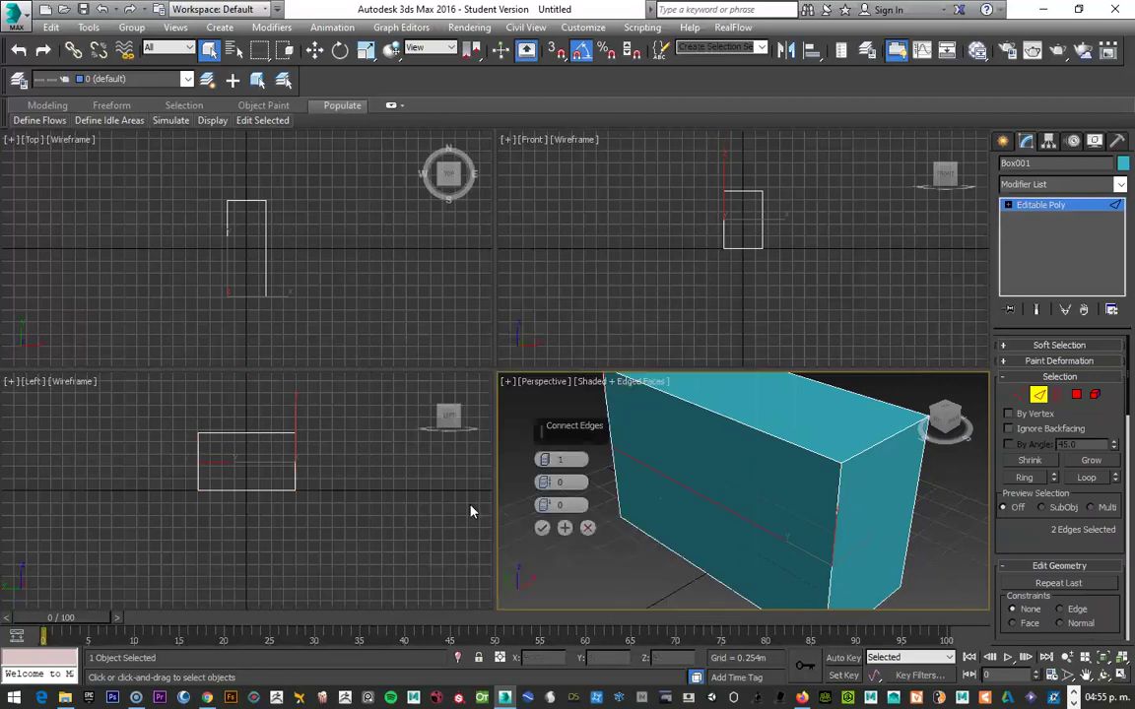
mouse_move(545, 463)
mouse_down()
mouse_move(522, 437)
mouse_move(543, 459)
mouse_up()
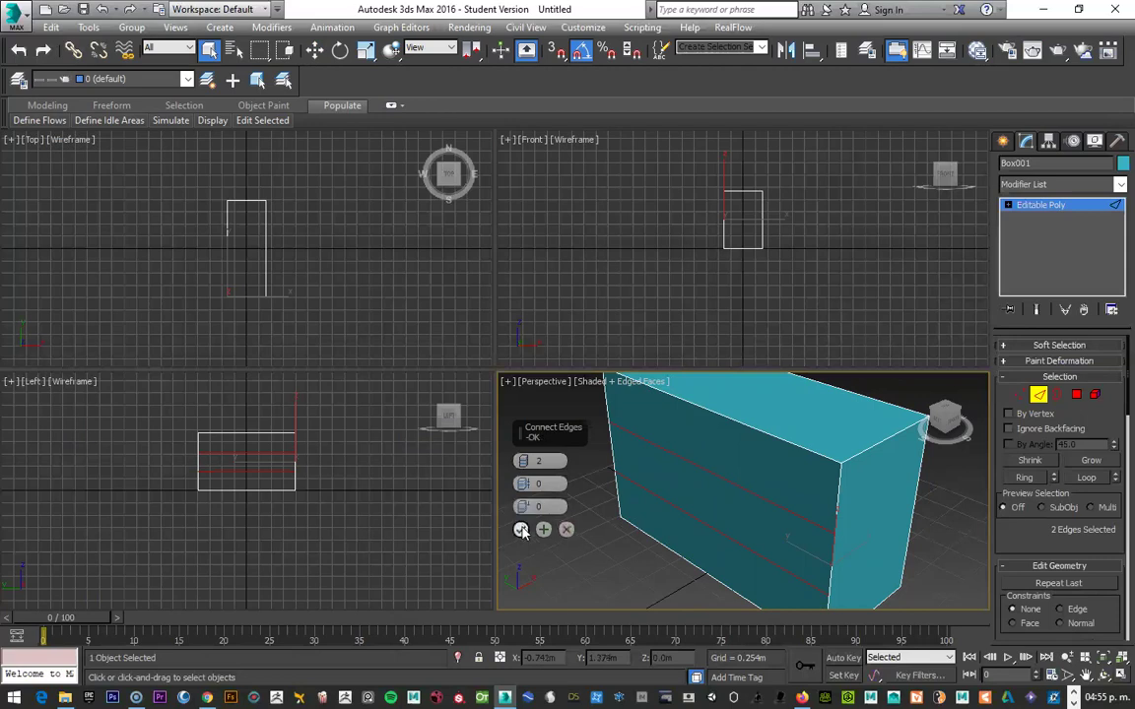
click(567, 532)
Step: Re-apply Connect, then connect the box's left and right front vertical edges with new edges
right_click(659, 462)
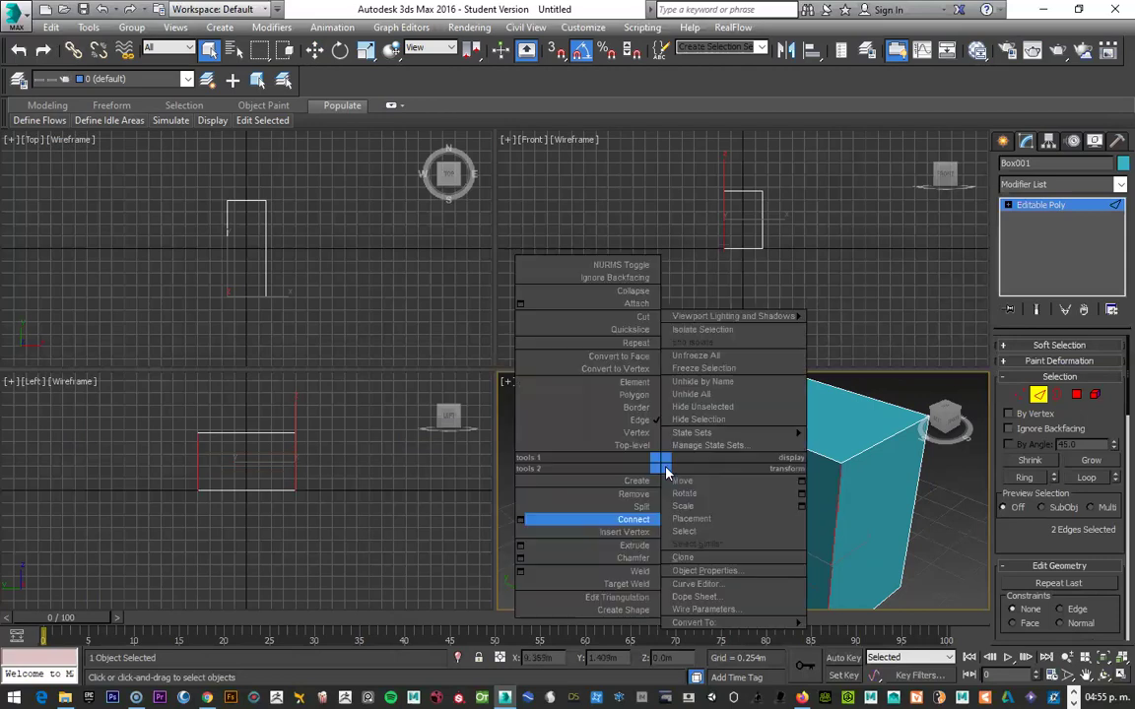
click(629, 519)
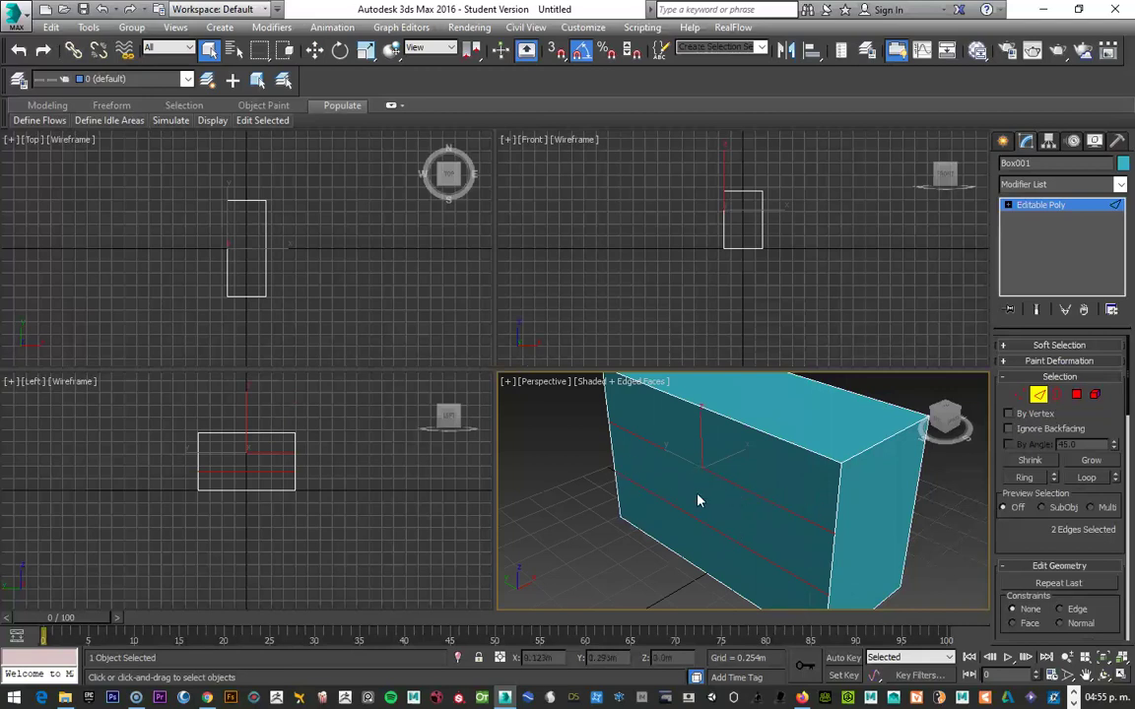
click(643, 483)
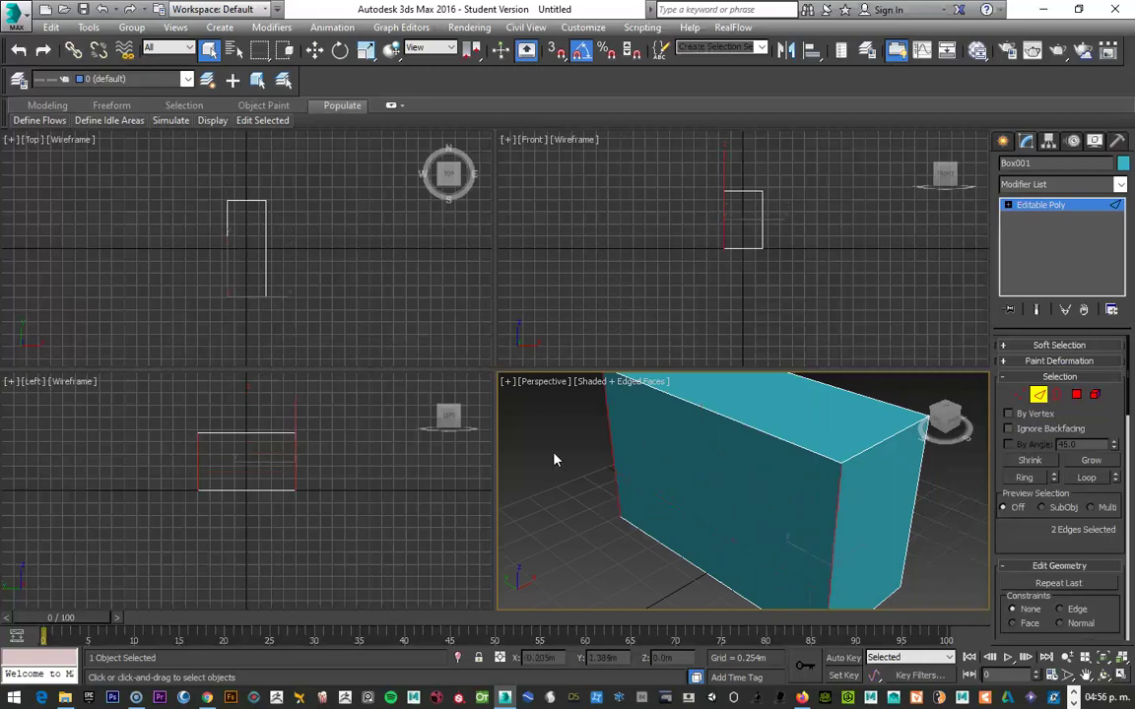
click(837, 516)
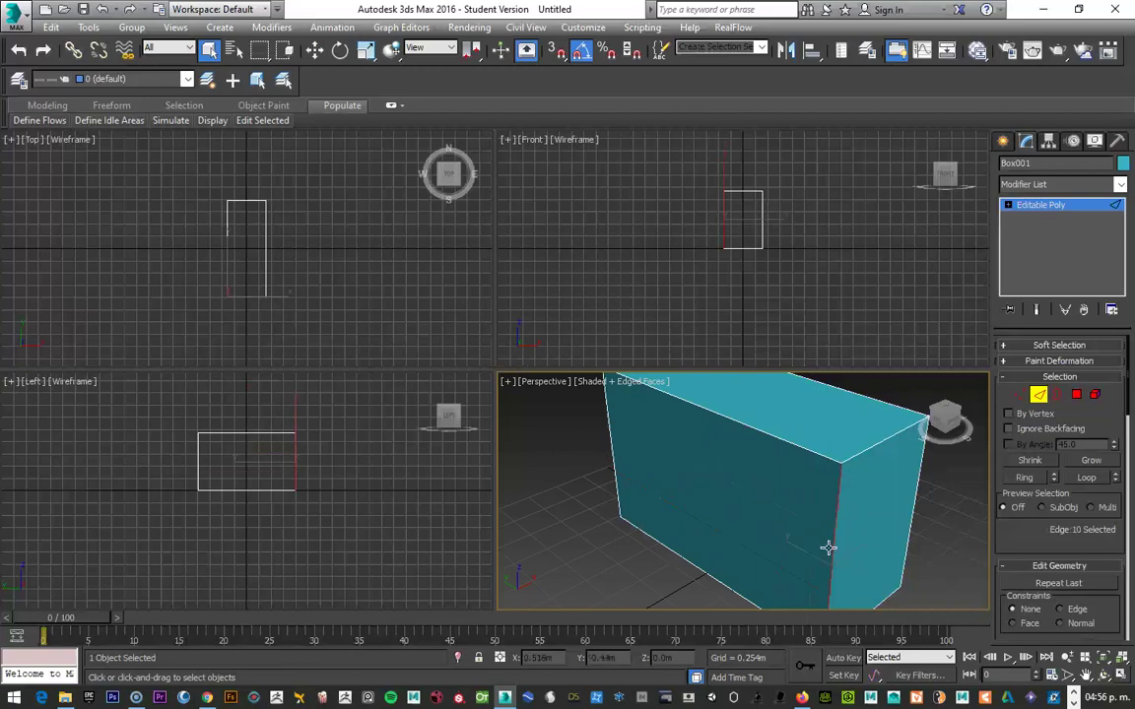
ctrl+click(611, 455)
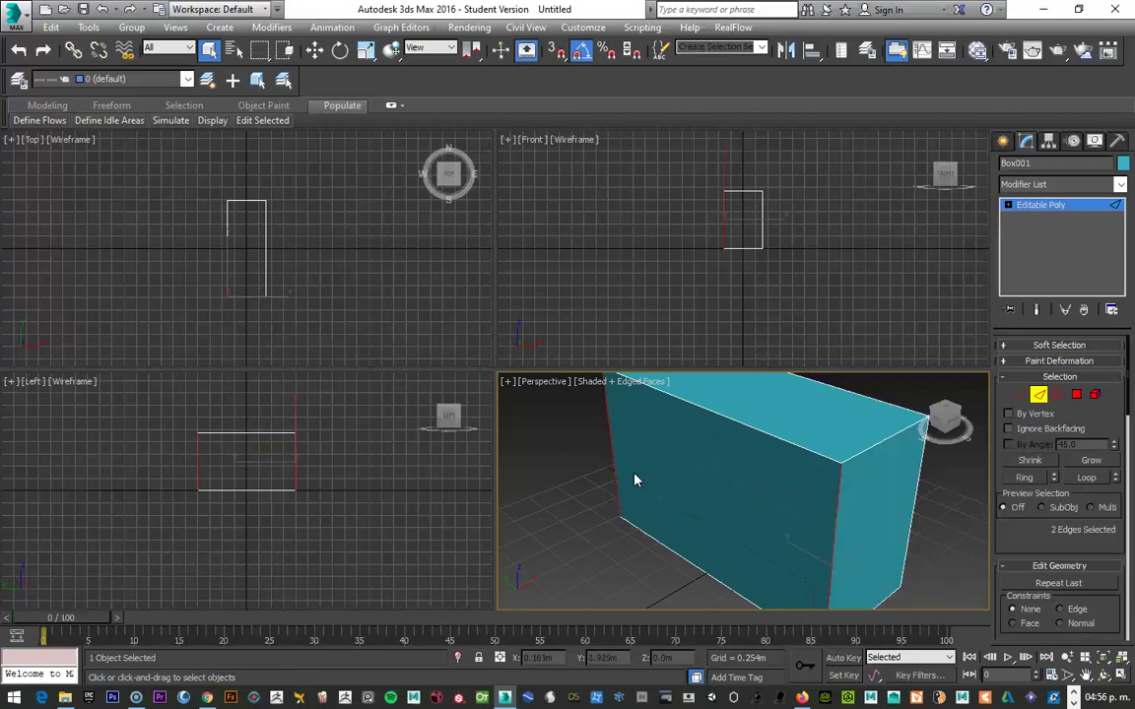
ctrl+click(916, 496)
right_click(900, 505)
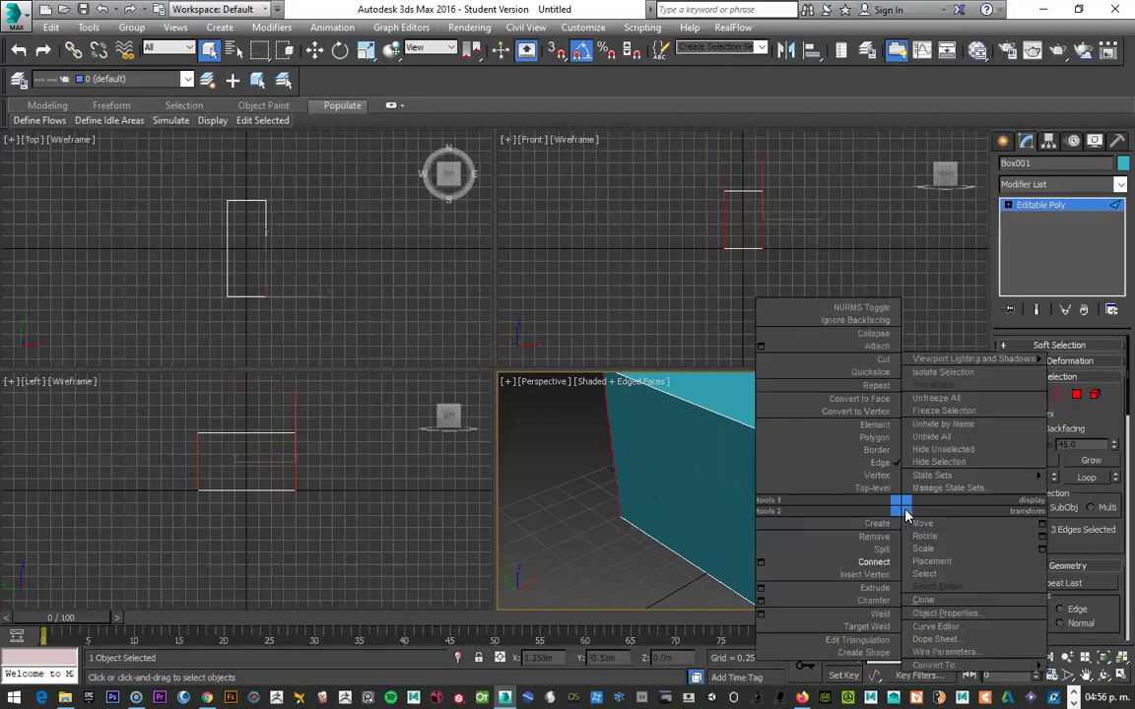
click(760, 562)
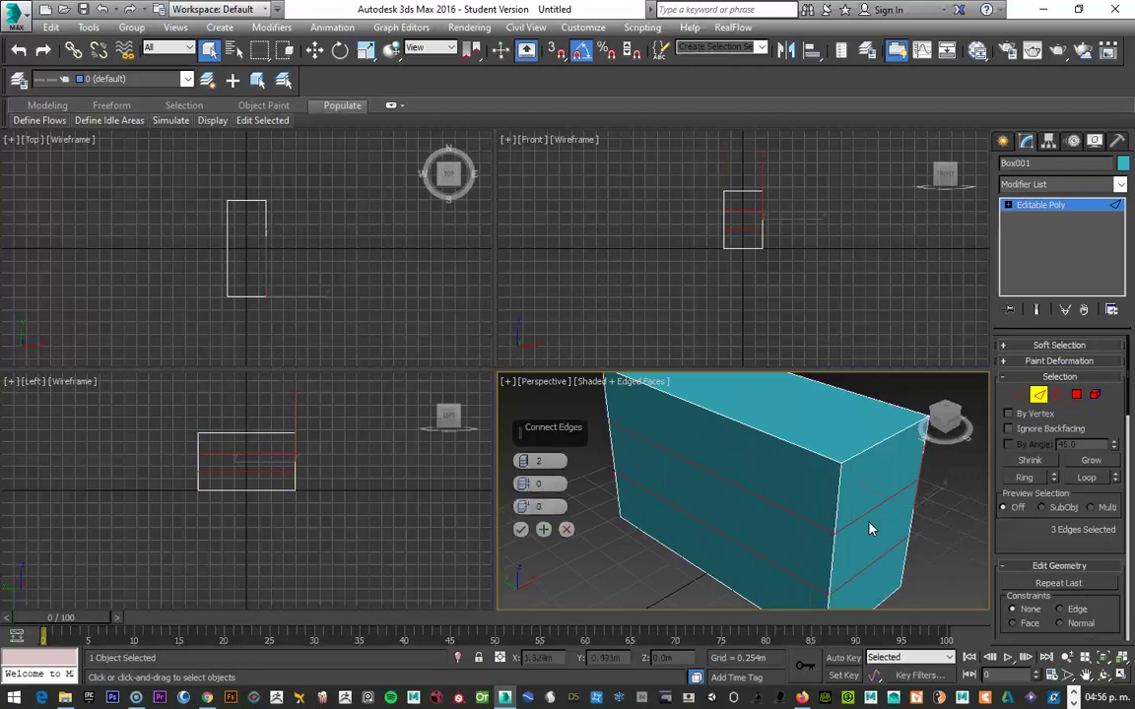
click(940, 514)
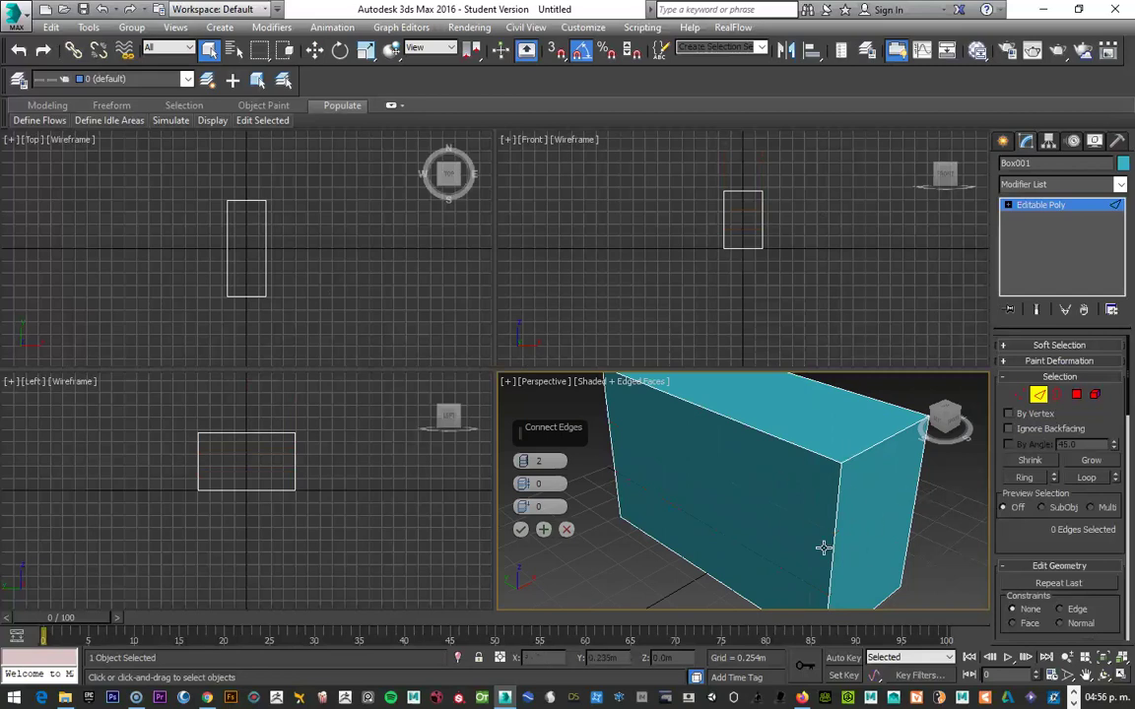
Step: Try a selection of edges across the box's top, front and right faces, then clear it
click(795, 442)
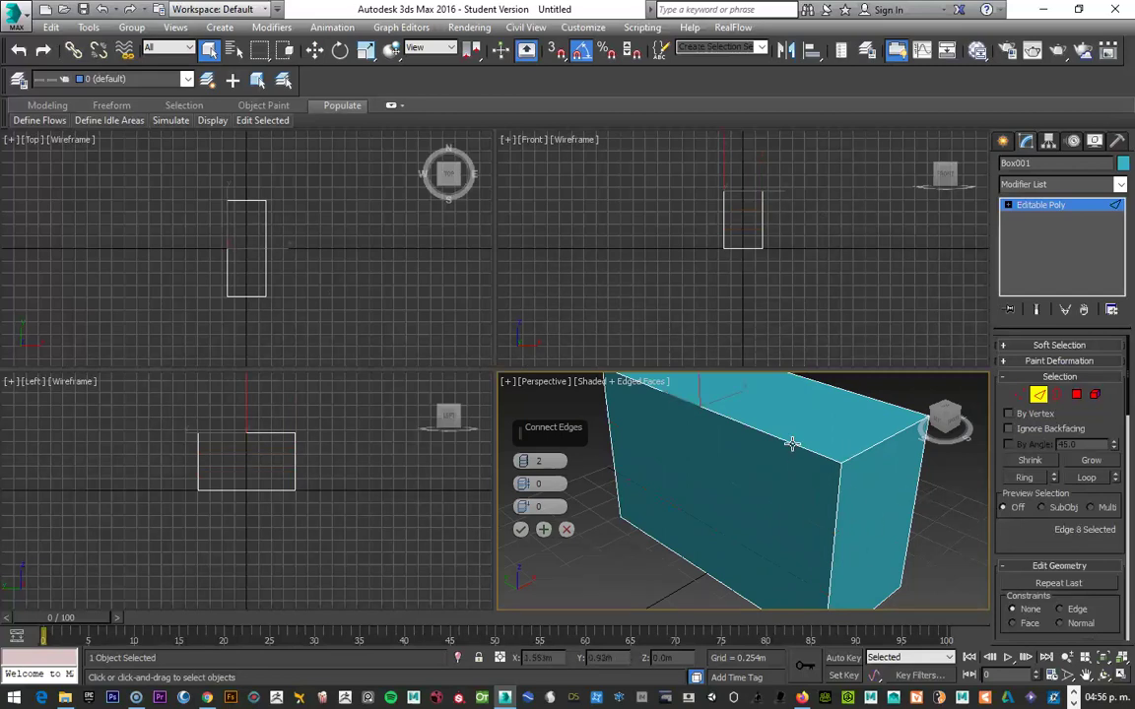
ctrl+click(873, 397)
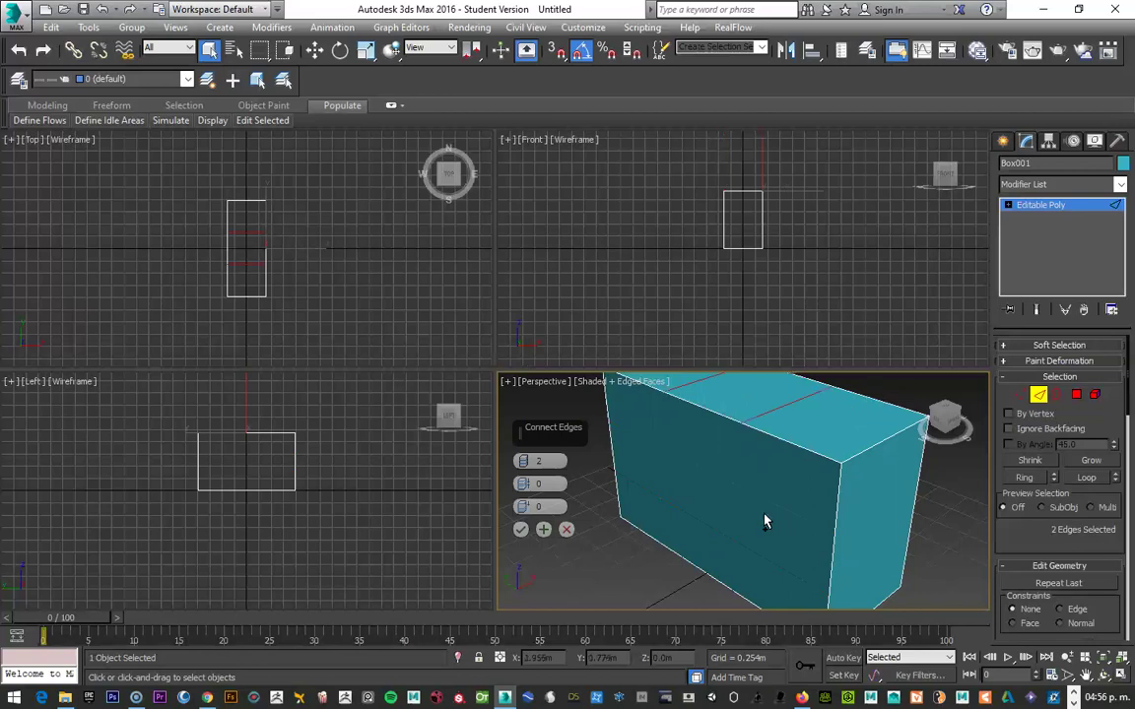
ctrl+click(732, 594)
ctrl+click(834, 543)
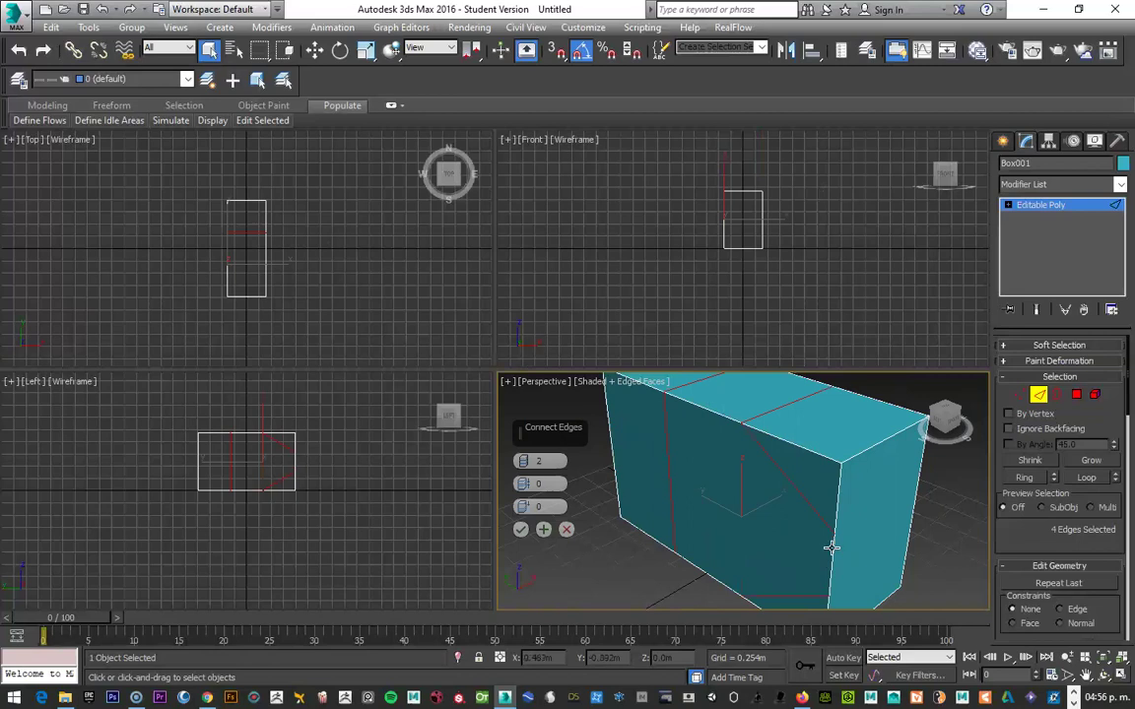
ctrl+click(907, 506)
ctrl+click(612, 456)
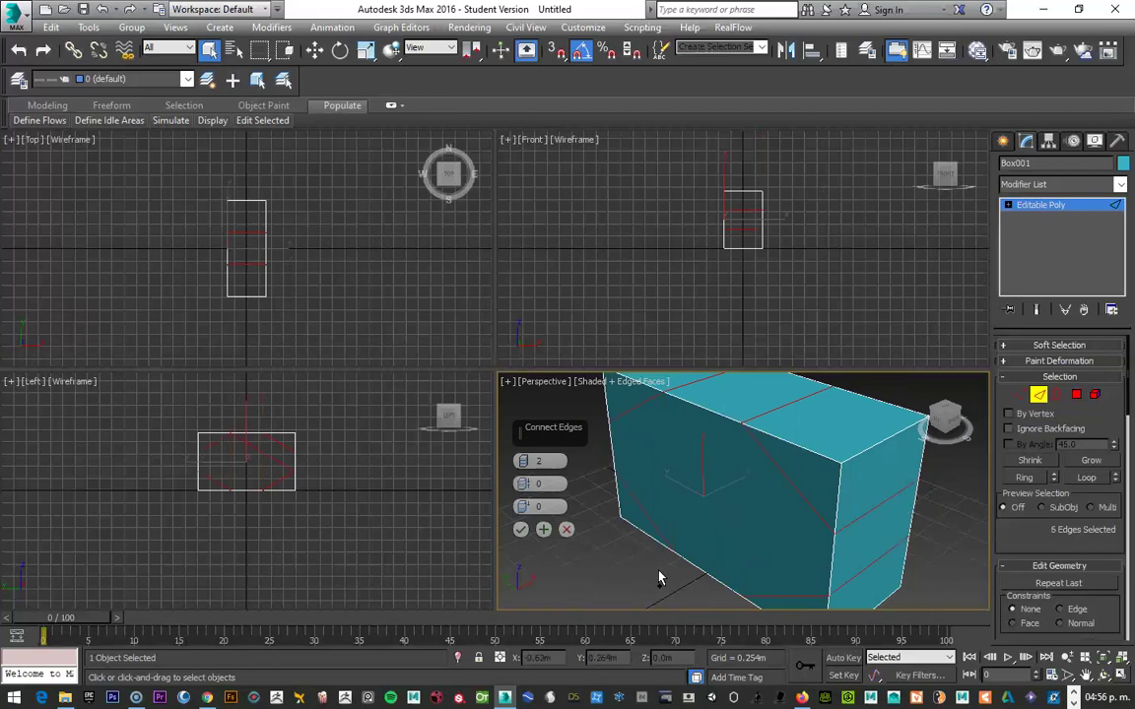
click(827, 433)
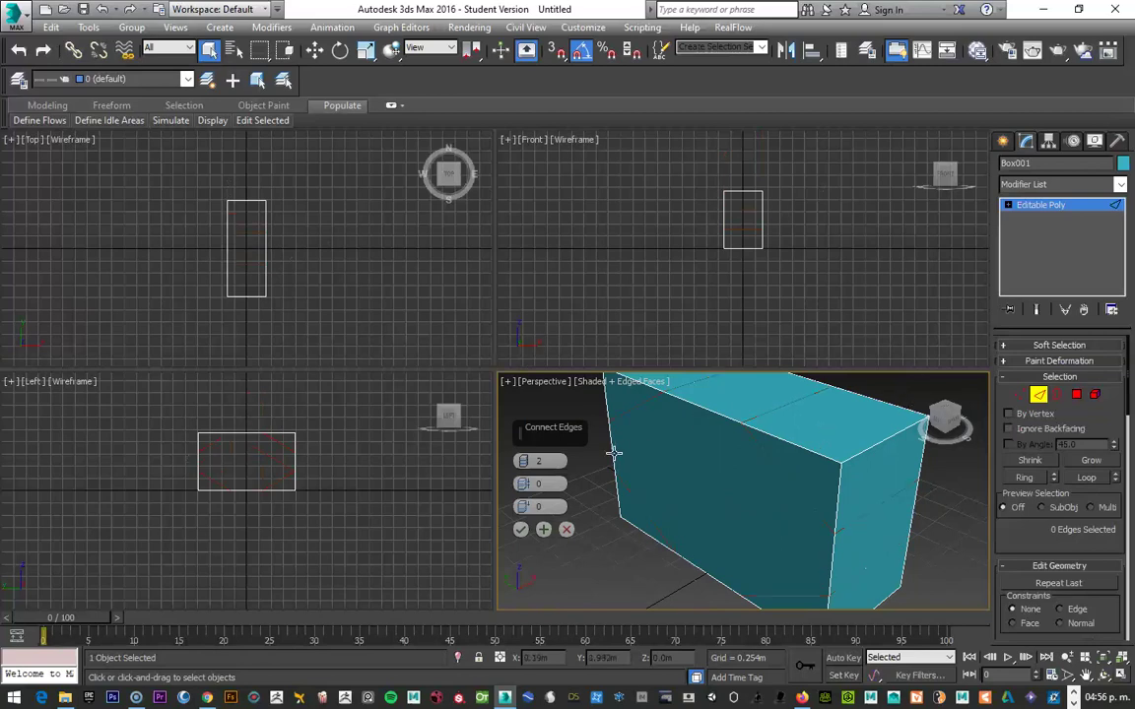
Step: Connect the front face's vertical edges with 2 segments, adding two horizontal edges
click(833, 511)
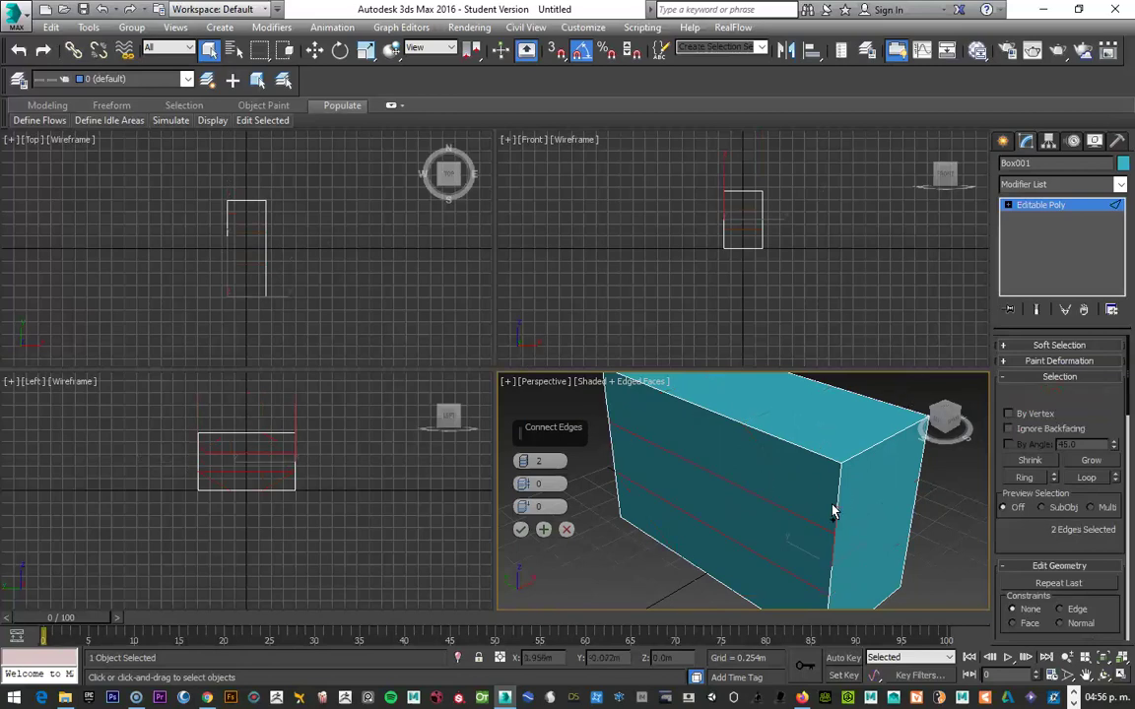
drag(523, 462, 526, 471)
click(523, 459)
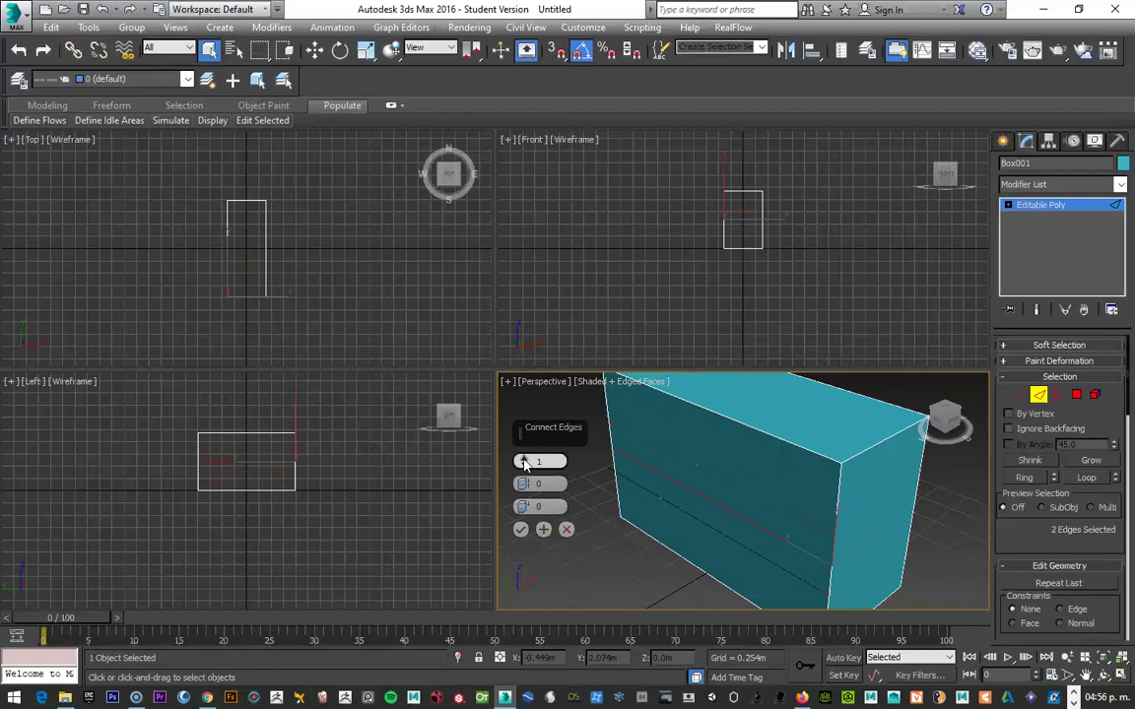
click(520, 529)
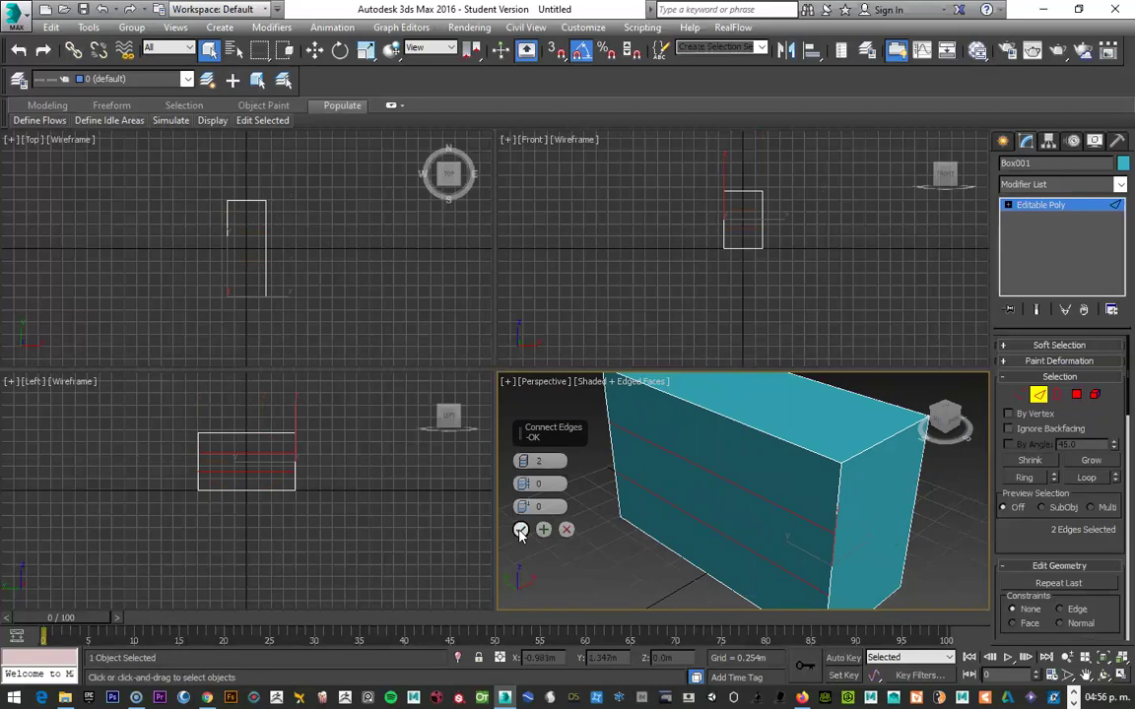
click(520, 531)
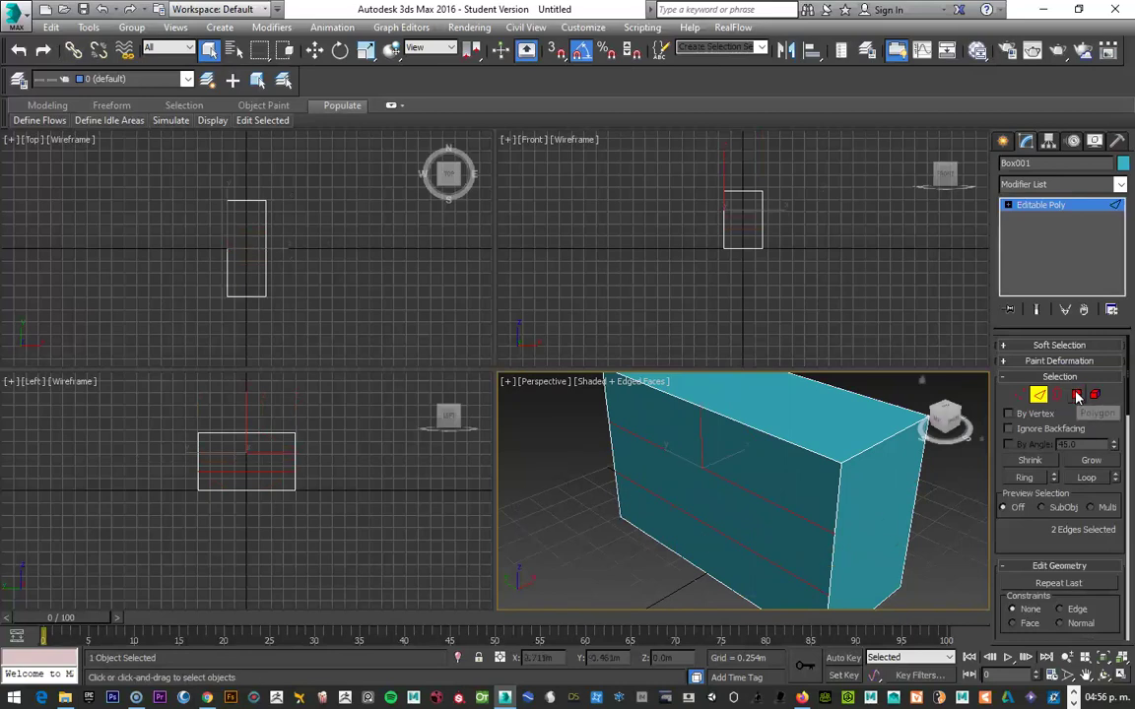
Step: In Polygon mode, select the top, middle and bottom front strips
click(1038, 395)
key(4)
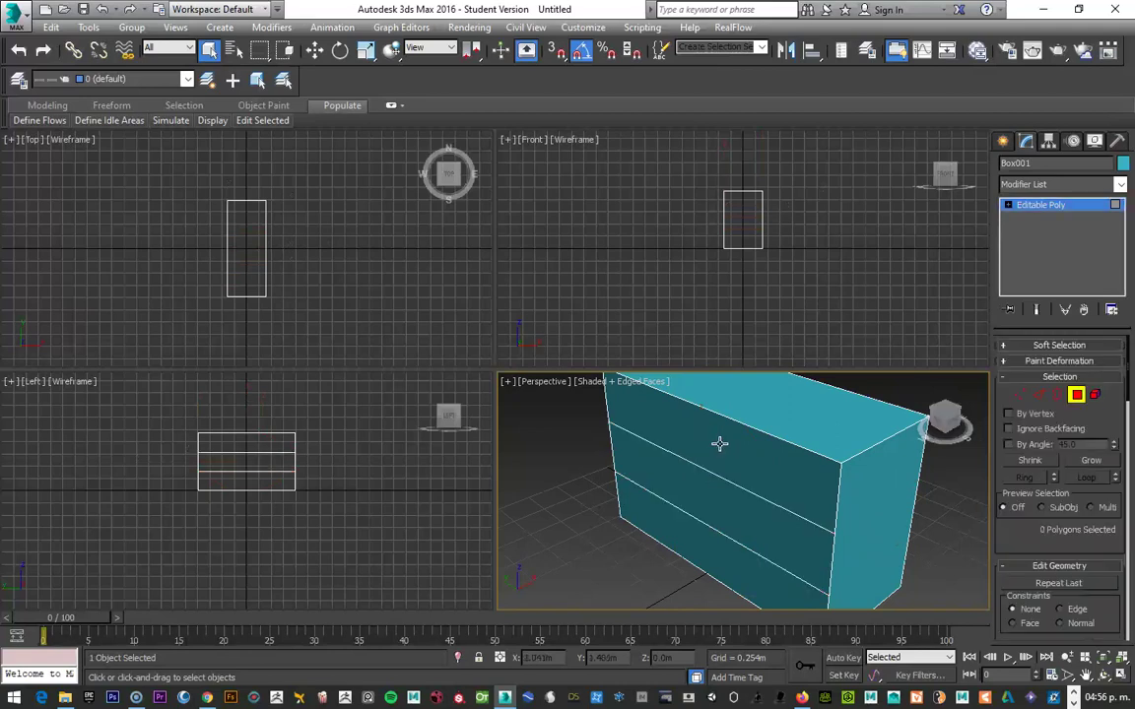
click(717, 444)
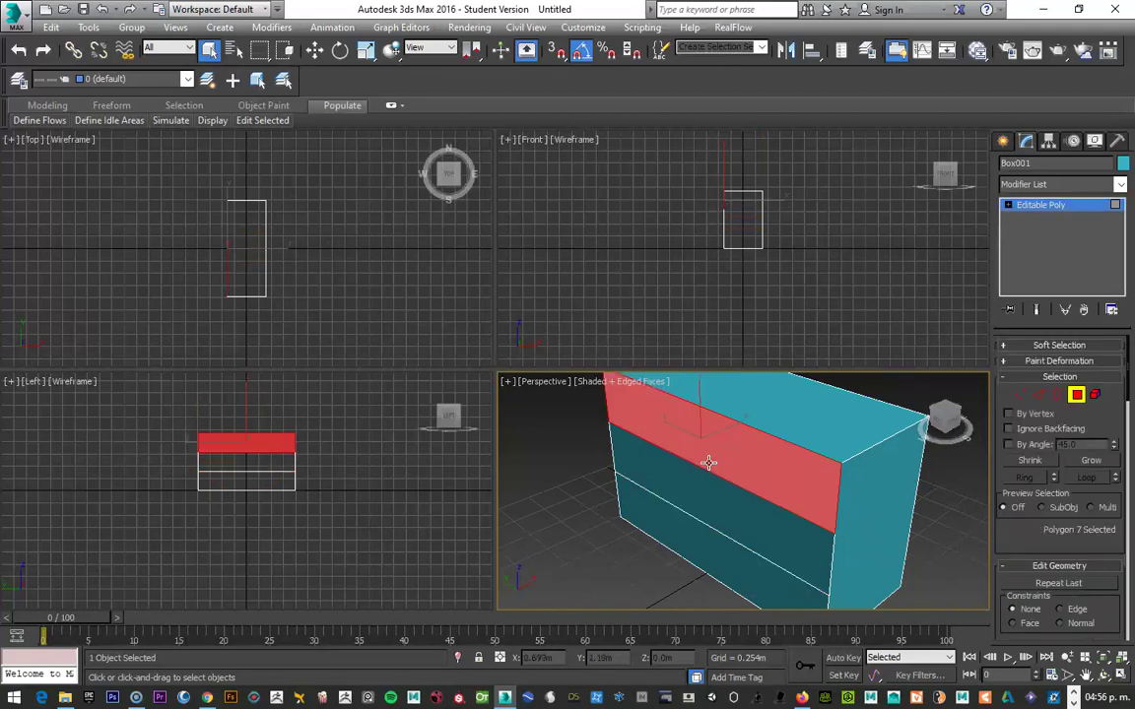
ctrl+click(711, 488)
ctrl+click(711, 547)
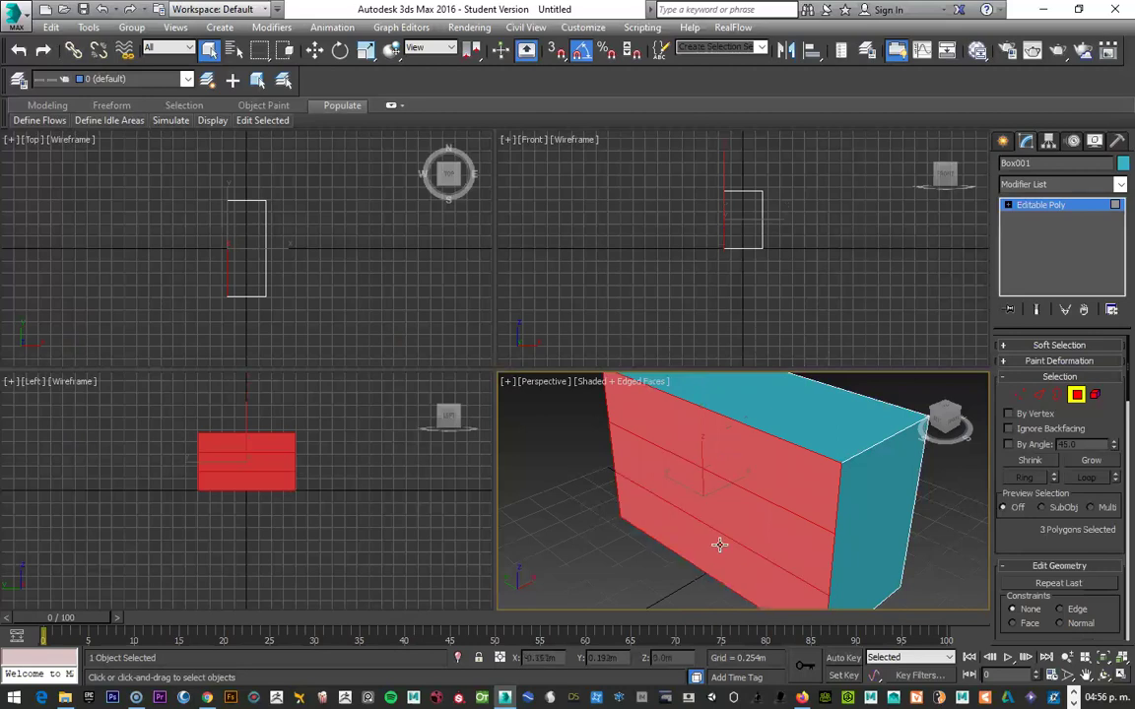
Step: Inset the three strips By Polygon with a 0.02m amount
right_click(613, 463)
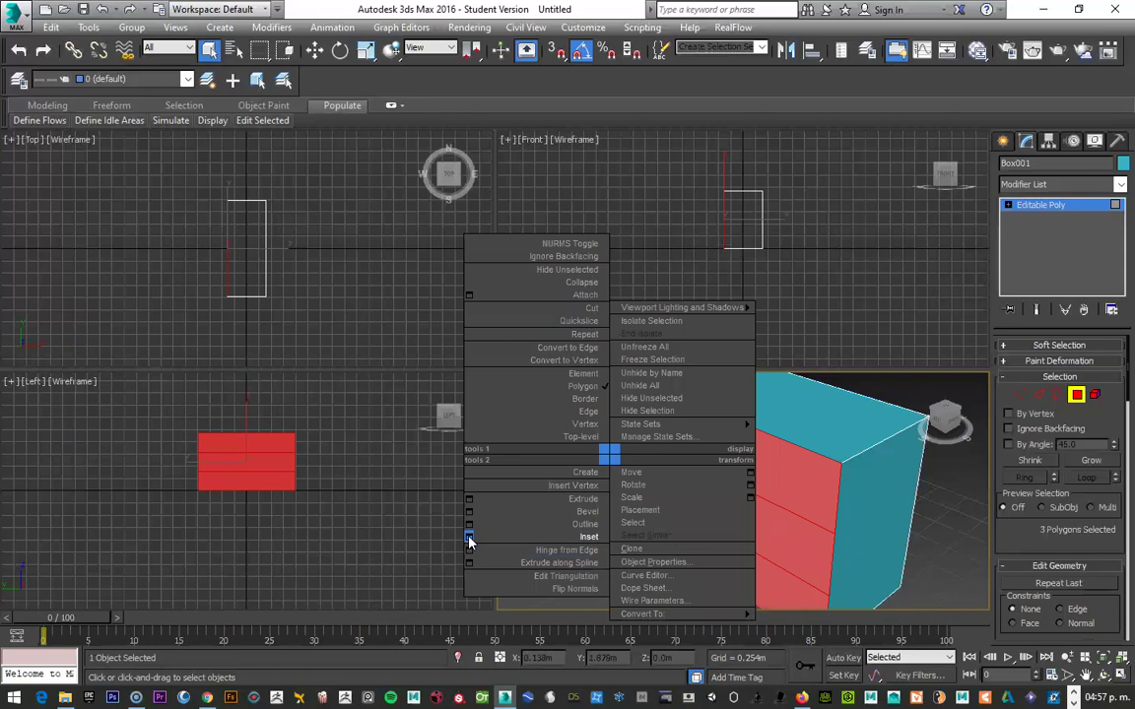
click(469, 537)
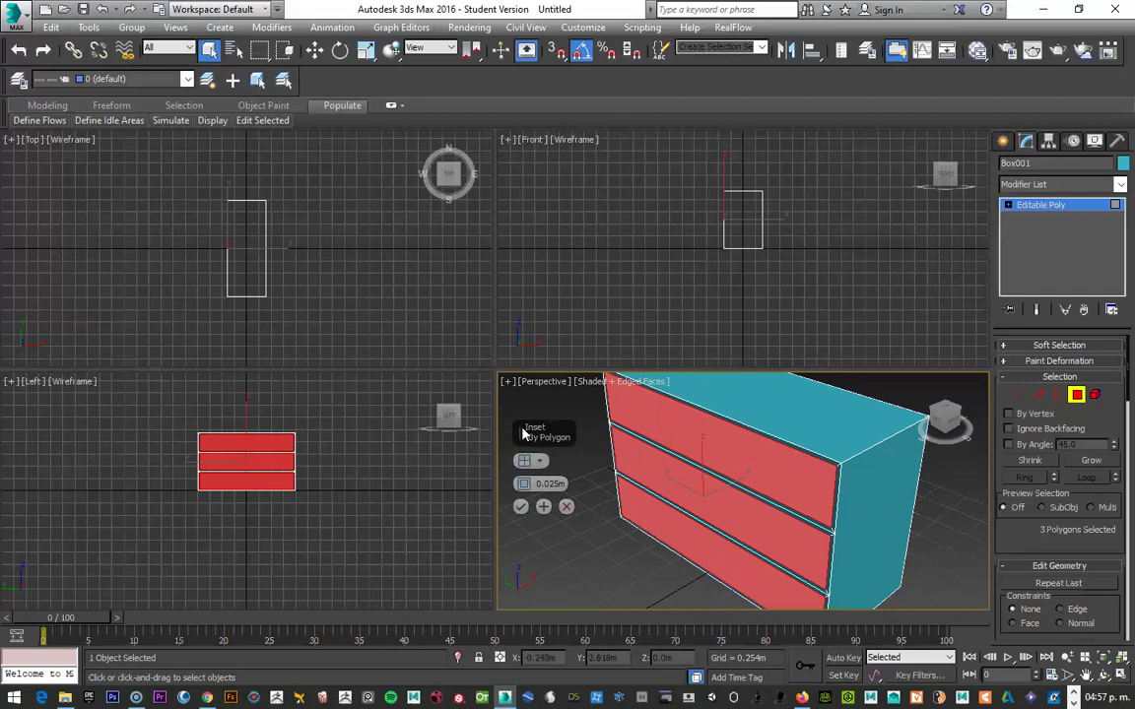
mouse_move(520, 433)
mouse_down()
mouse_move(724, 472)
mouse_move(534, 438)
mouse_up()
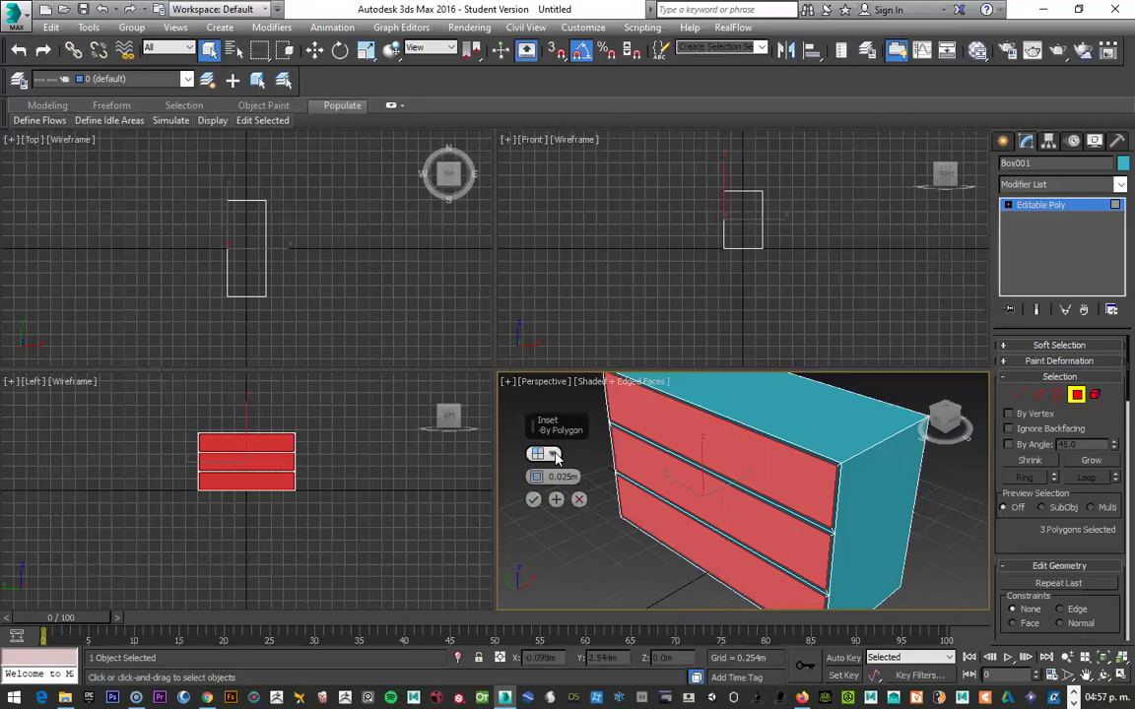
click(553, 455)
click(581, 464)
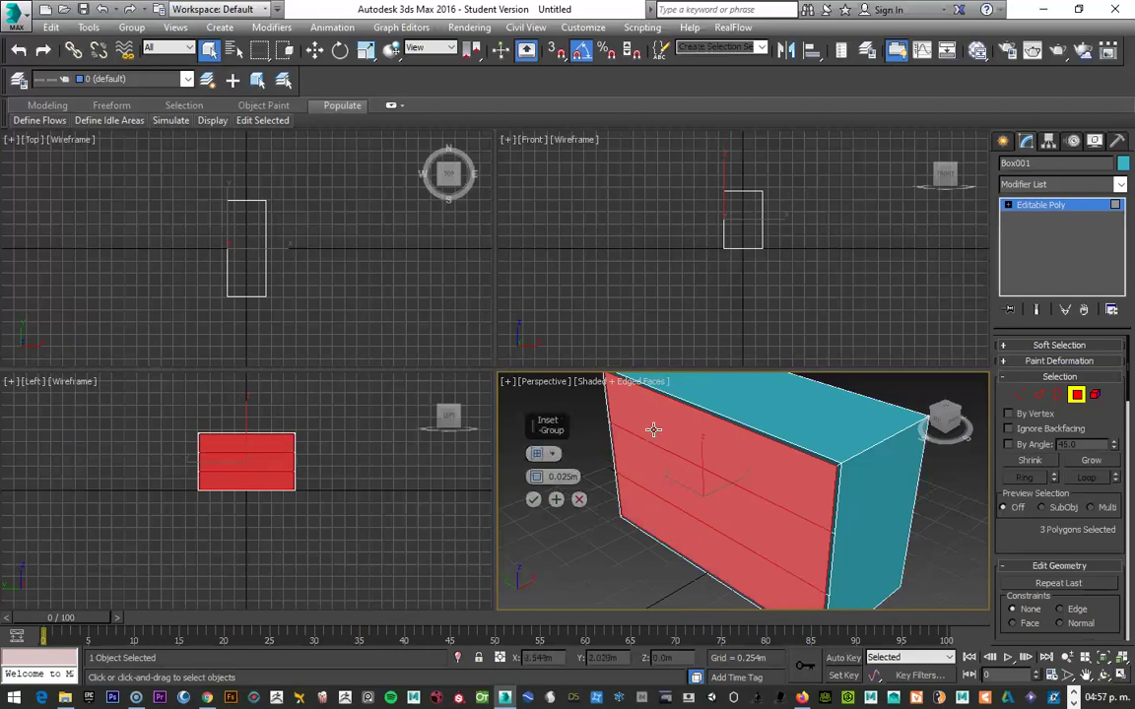
click(553, 455)
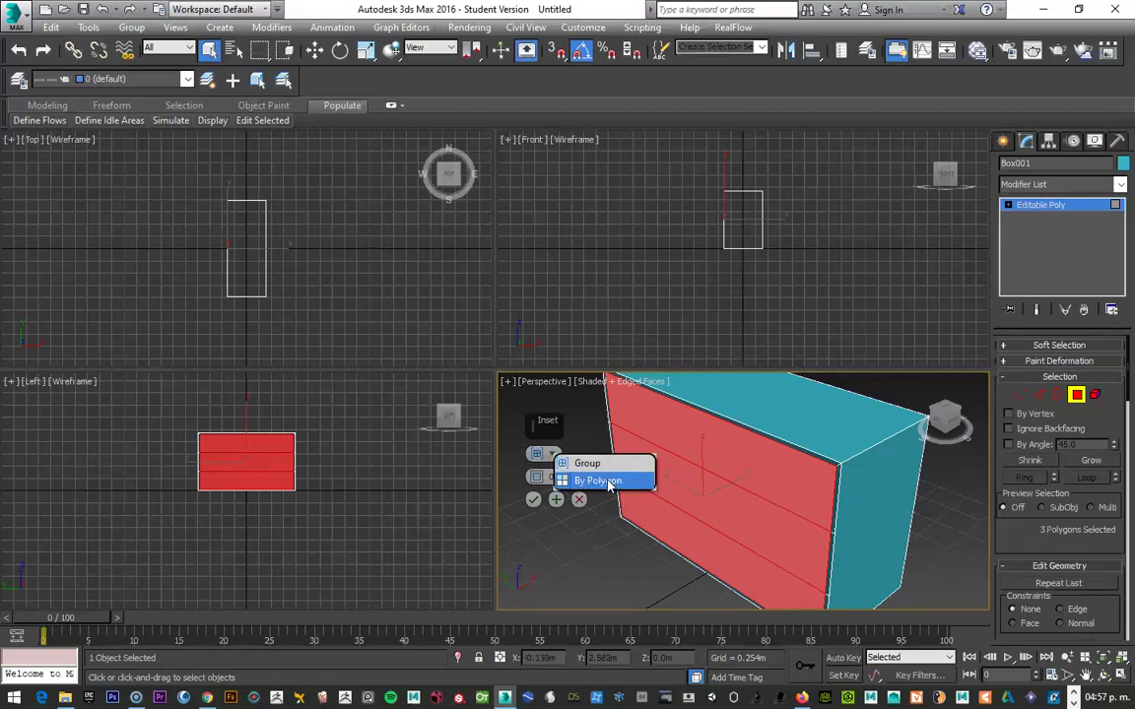
click(609, 481)
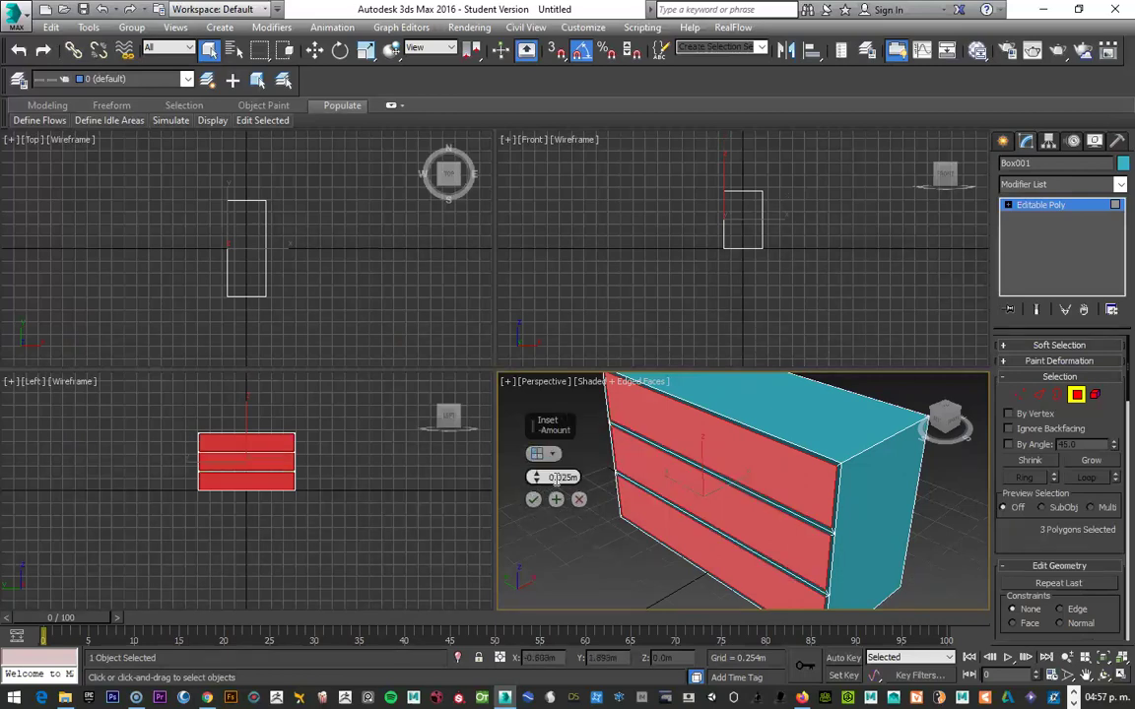
text(7)
key(BackSpace)
text(1)
key(Return)
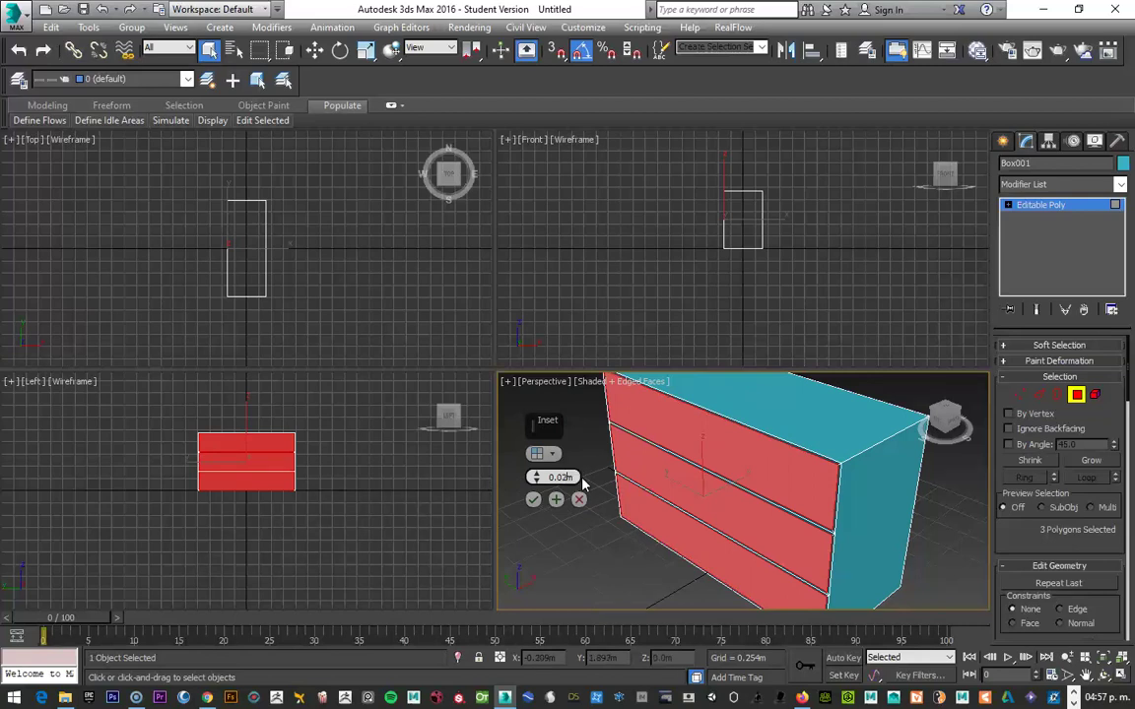
key(Return)
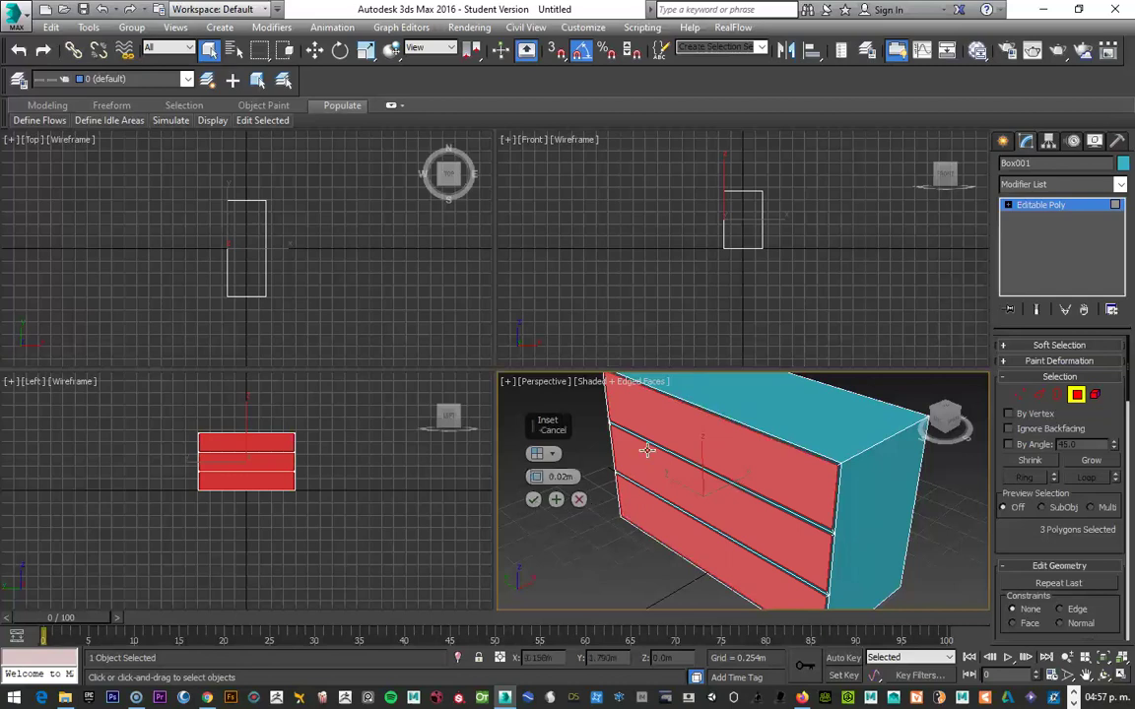
click(533, 500)
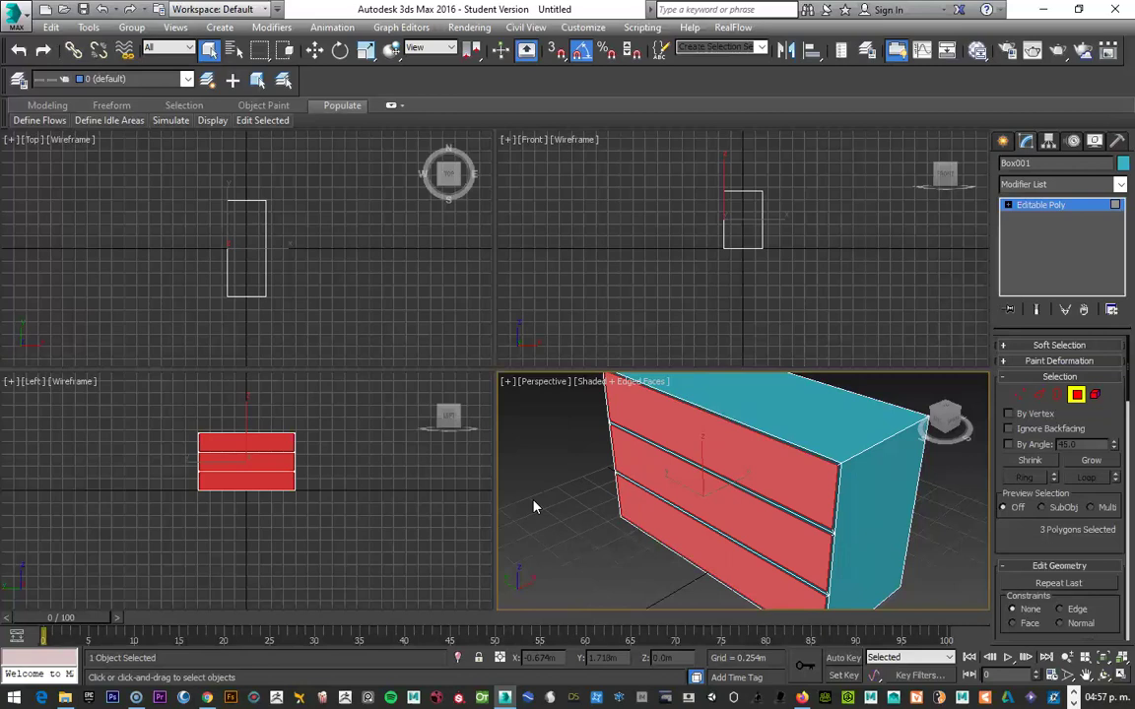
Step: Extrude the three drawer faces inward with a height of -0.8m
right_click(674, 432)
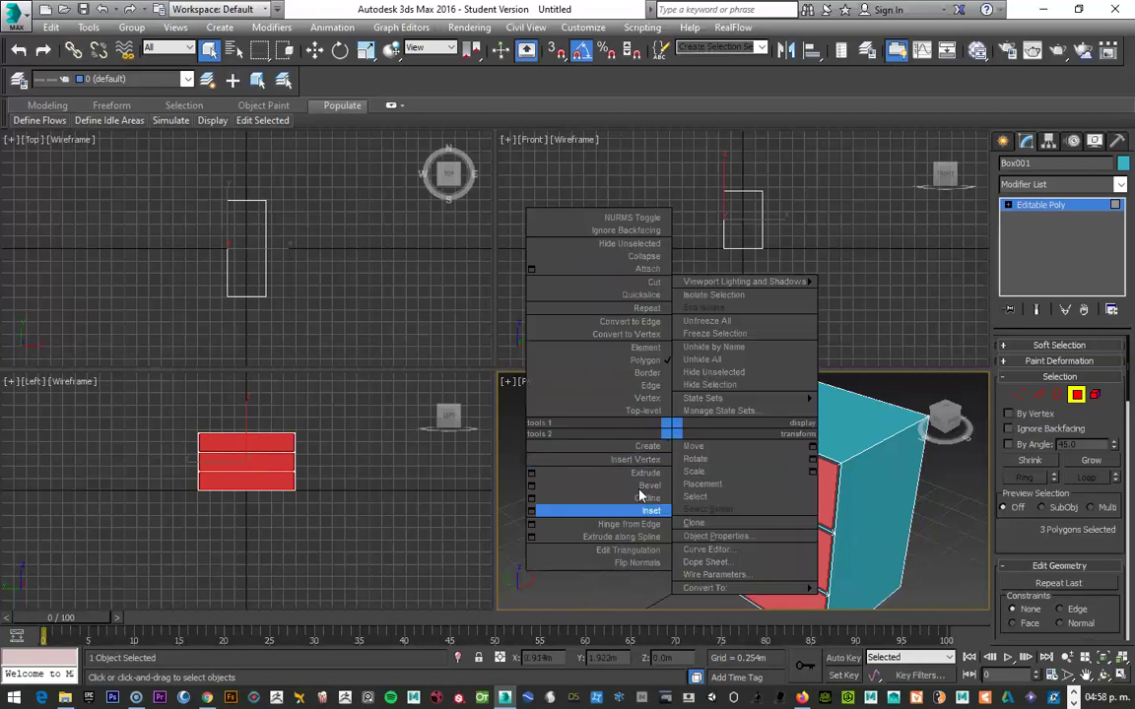
click(531, 477)
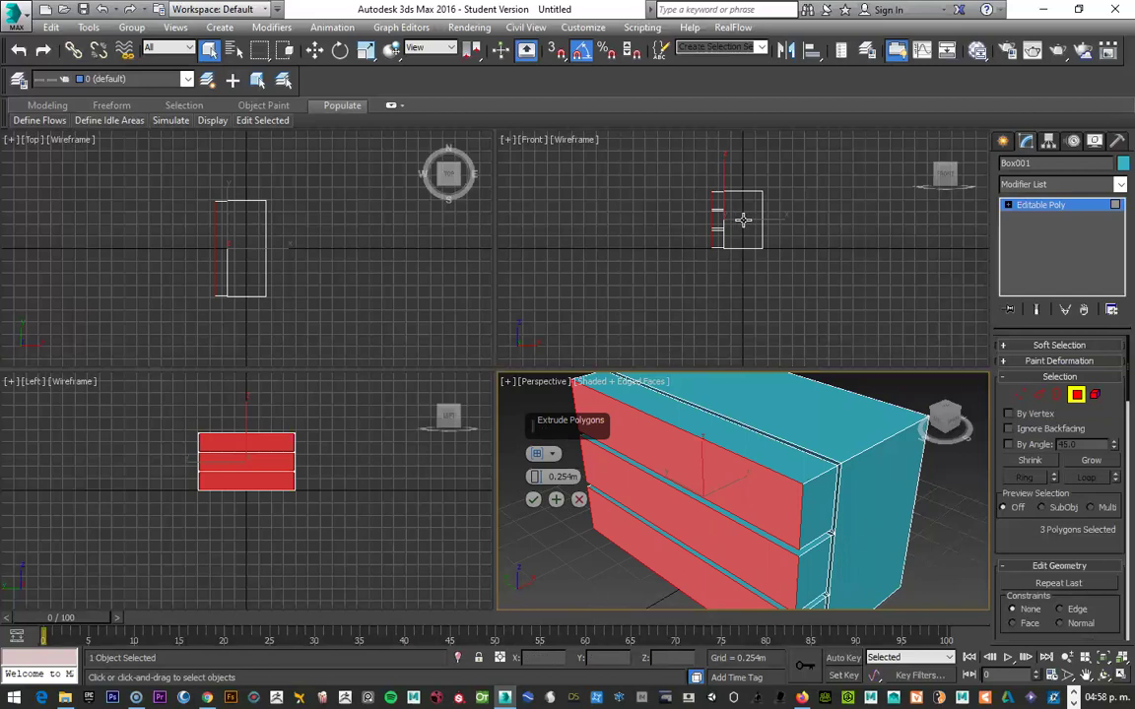
right_click(743, 218)
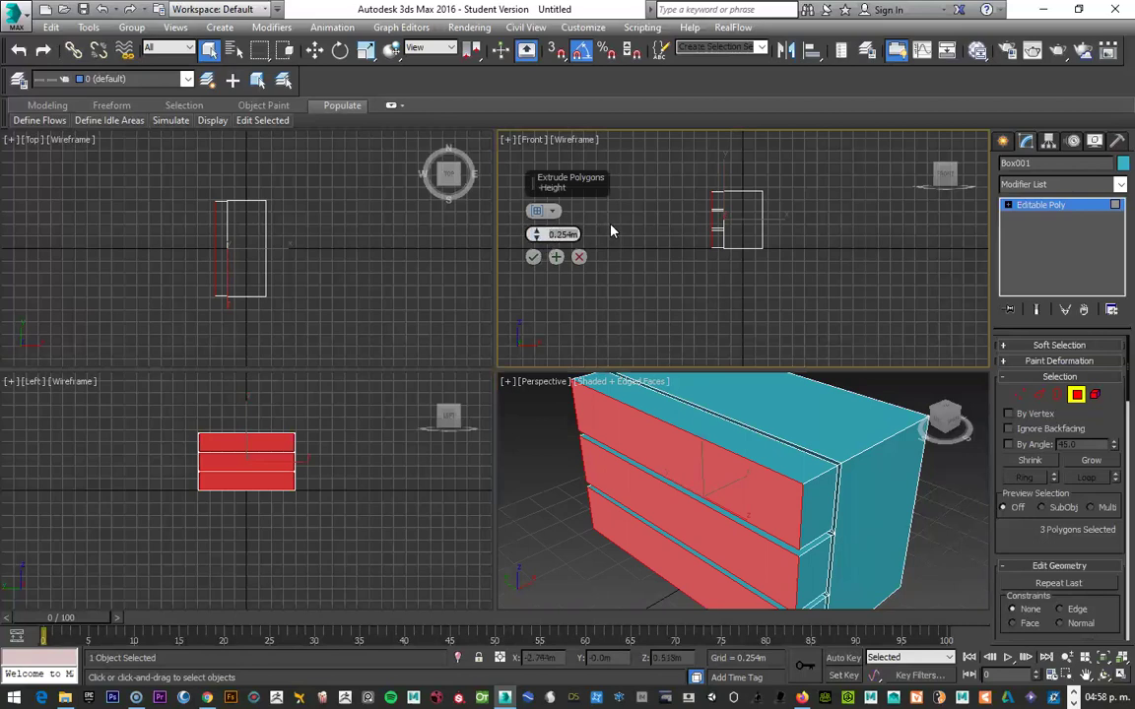
text(80)
key(Return)
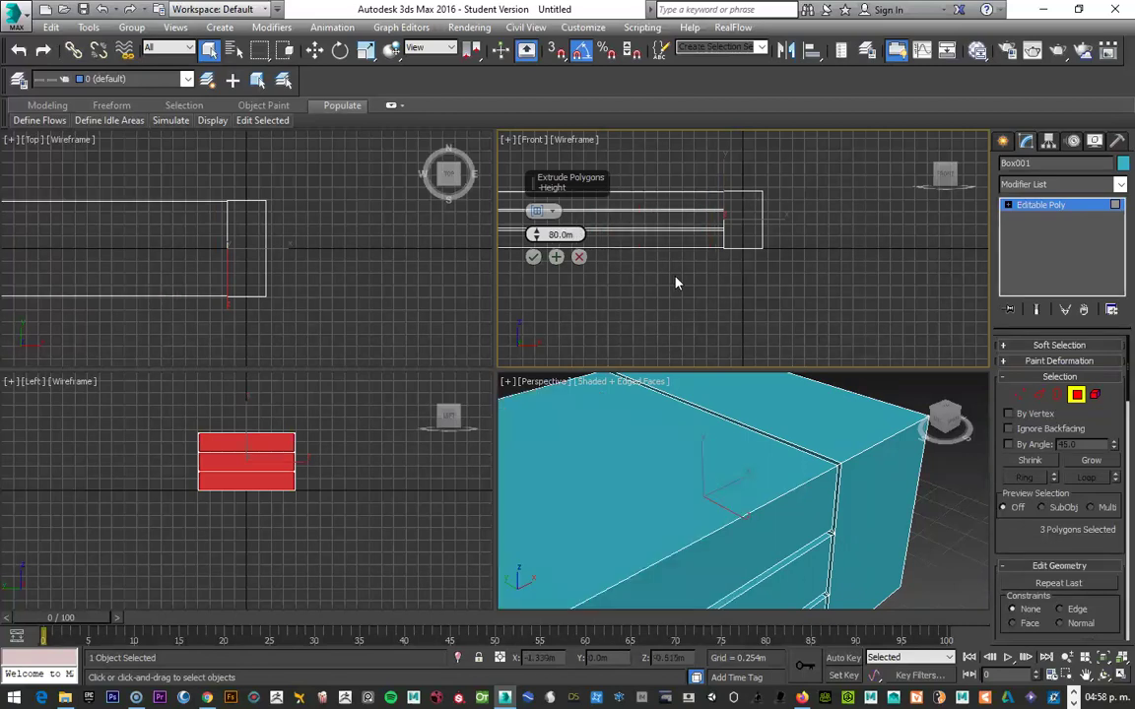
scroll(676, 281, down, 2)
double_click(558, 236)
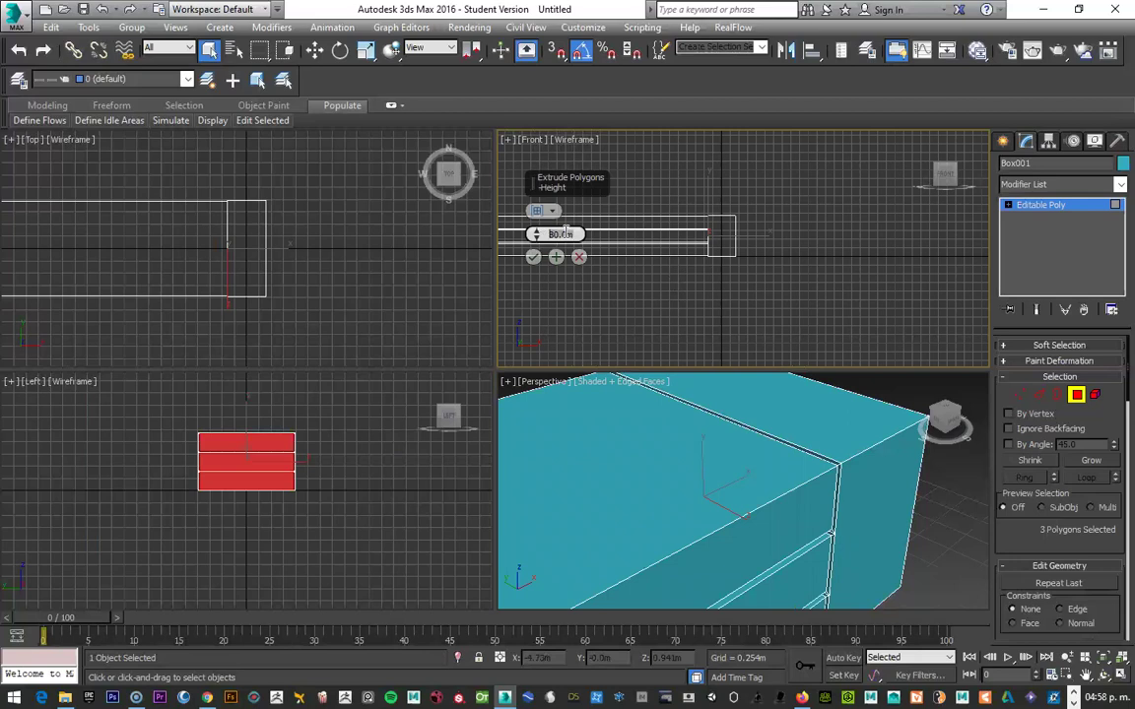
text(.8)
key(Return)
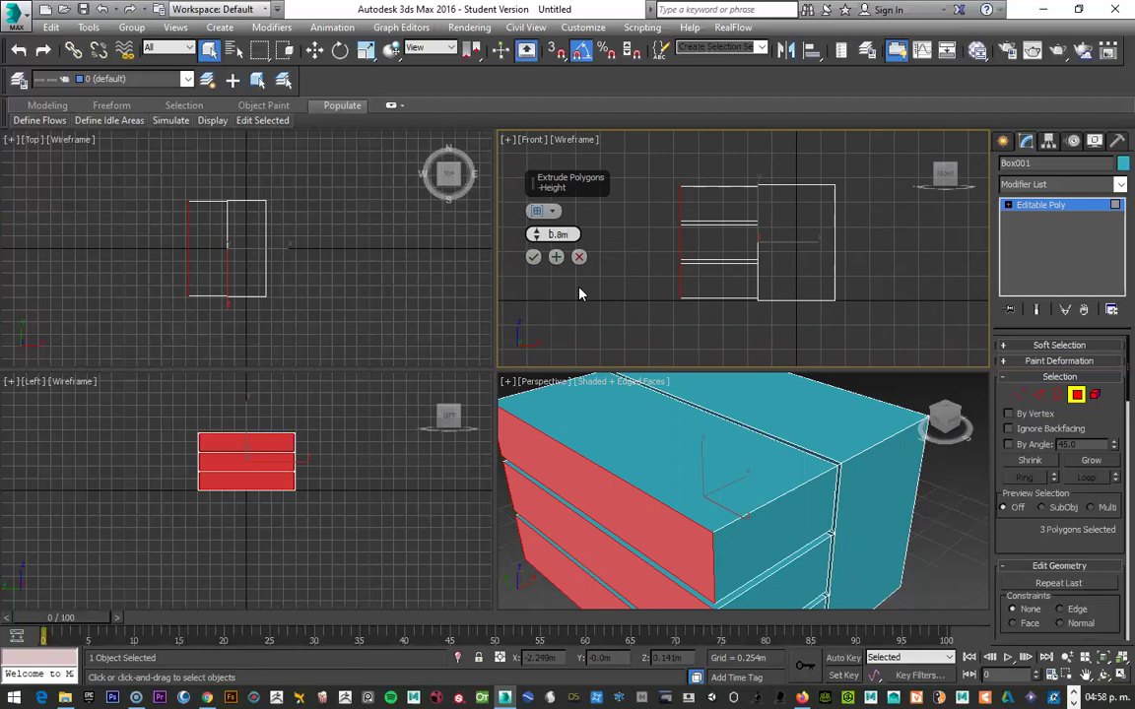
text(-)
key(Return)
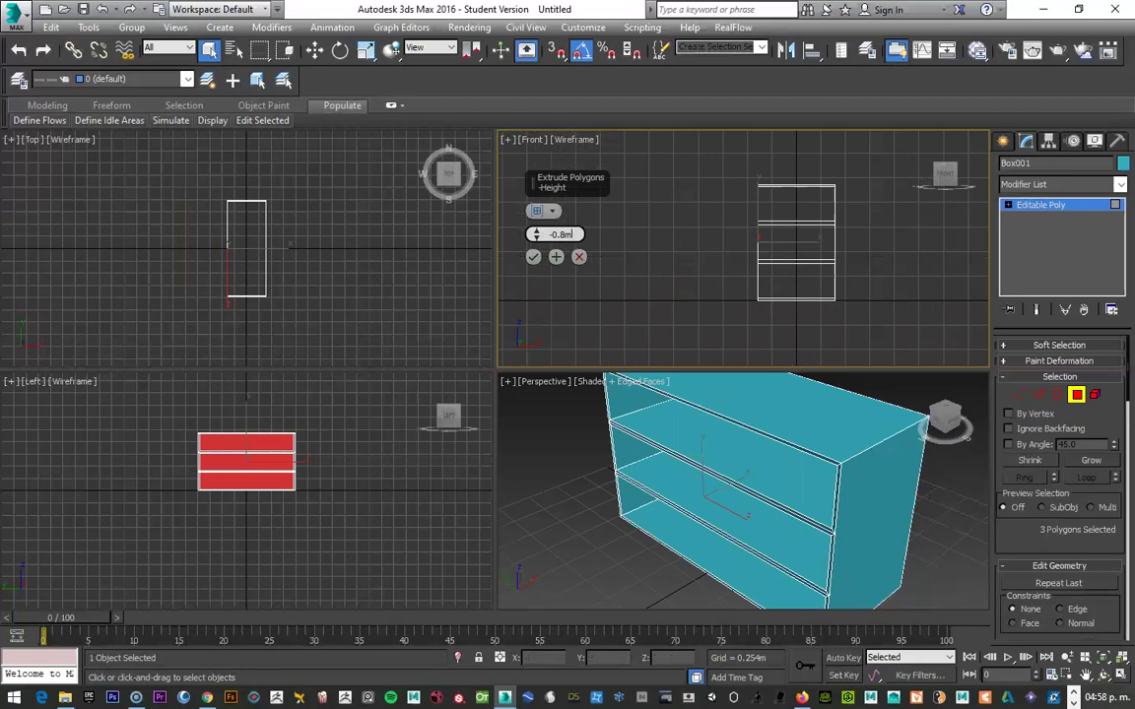
Step: Make the inward extrusion shallower at about -0.7m and commit it
click(1103, 674)
mouse_move(793, 473)
mouse_down()
mouse_move(806, 504)
mouse_move(690, 493)
mouse_move(798, 492)
mouse_up()
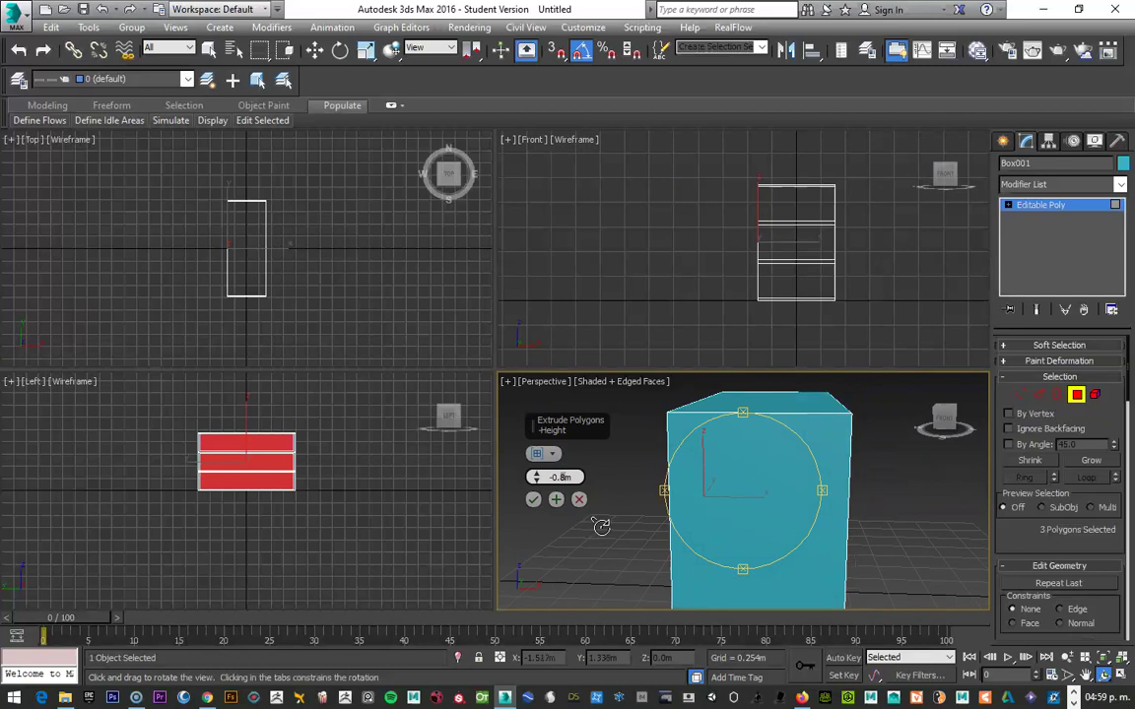
click(535, 473)
scroll(797, 222, up, 3)
scroll(877, 222, up, 2)
mouse_move(877, 222)
middle_down()
mouse_move(719, 296)
mouse_move(780, 253)
mouse_move(775, 225)
mouse_move(767, 311)
mouse_move(785, 192)
mouse_move(778, 233)
mouse_move(742, 253)
mouse_move(759, 245)
middle_up()
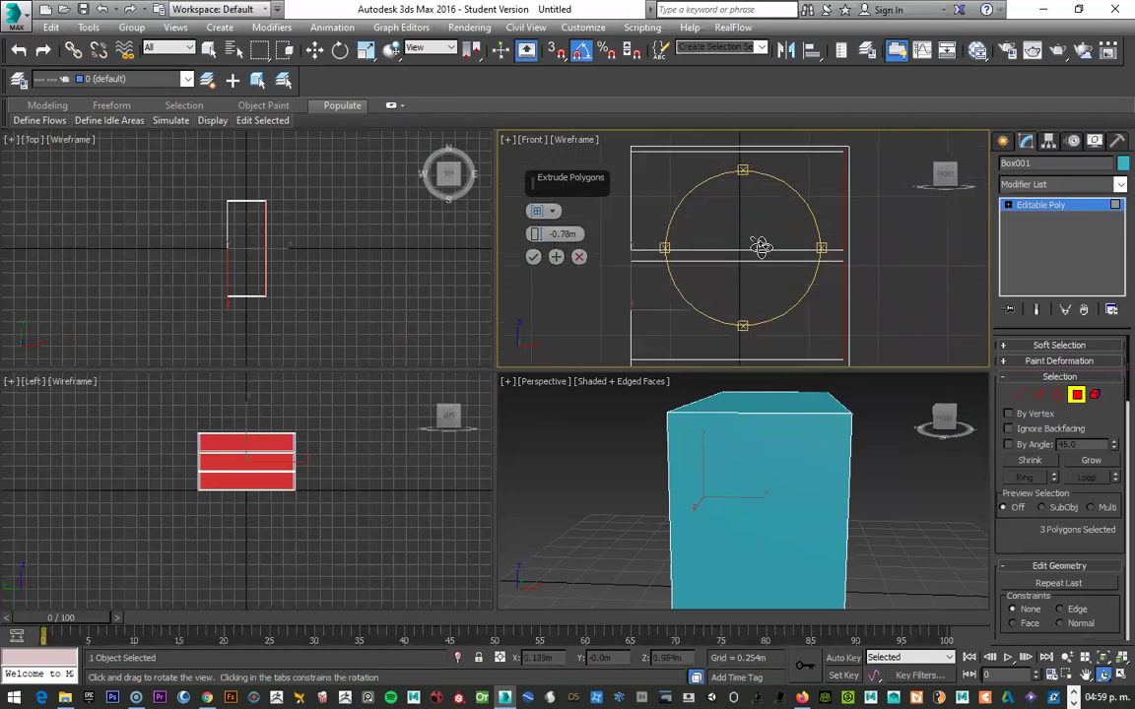
click(533, 258)
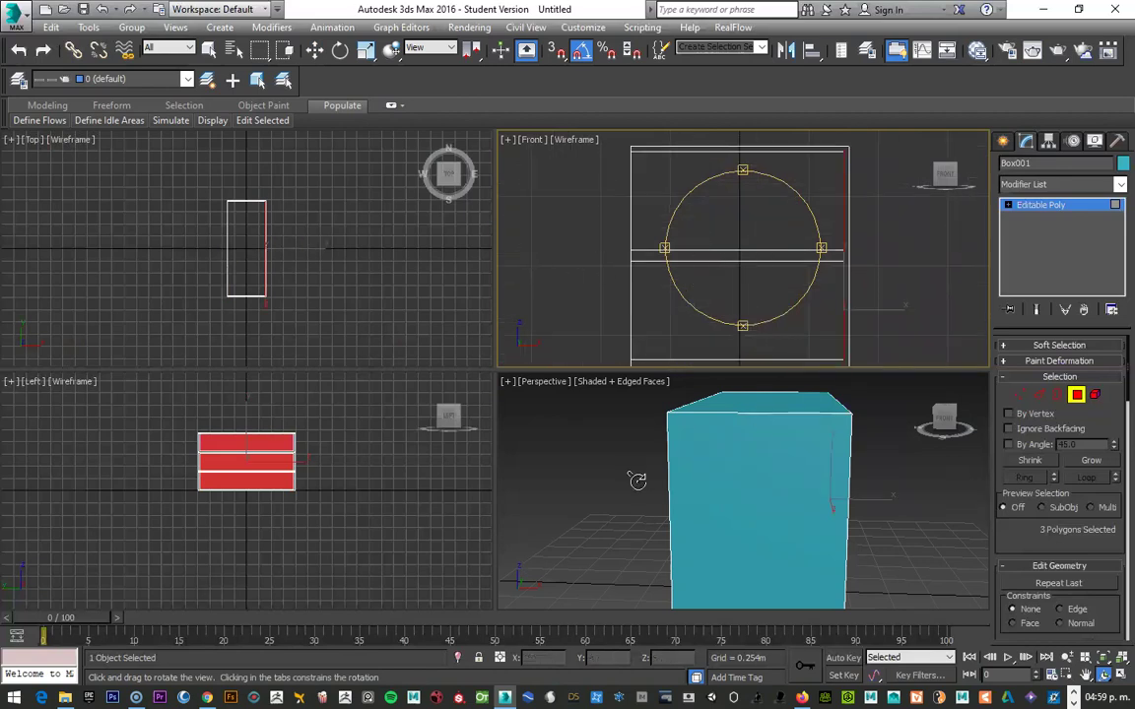
Step: Inspect the hollow shelf unit from several angles and exit Polygon sub-object mode
drag(947, 422, 941, 419)
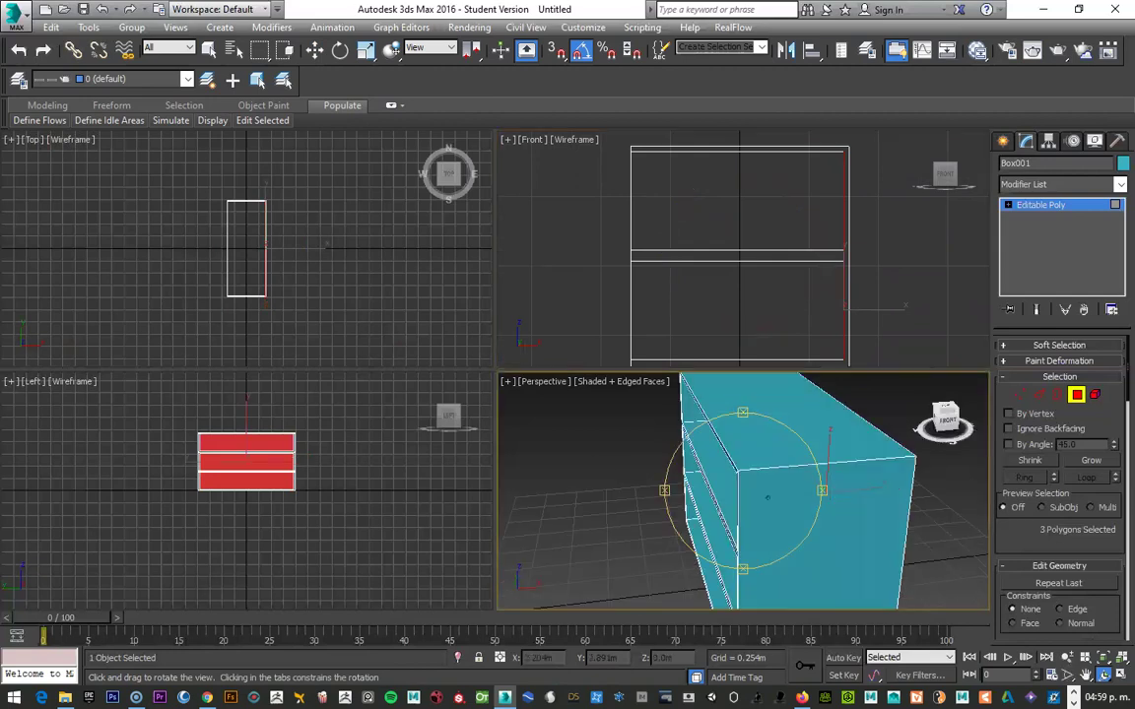
drag(874, 483, 497, 489)
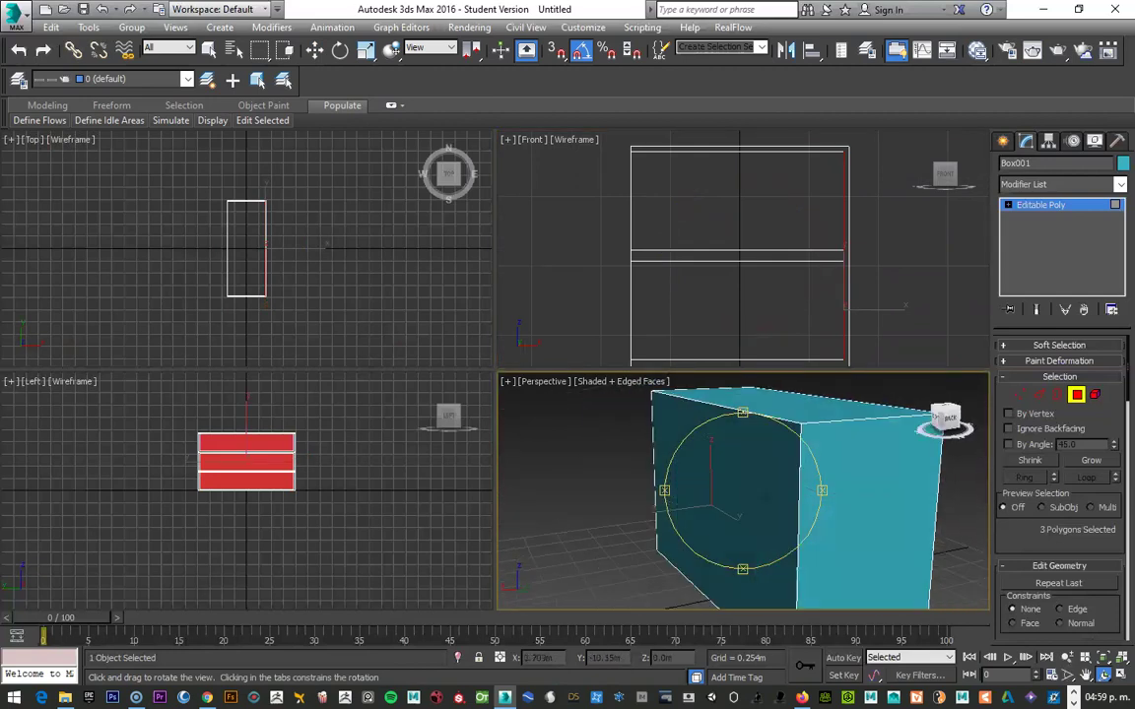
drag(864, 479, 875, 522)
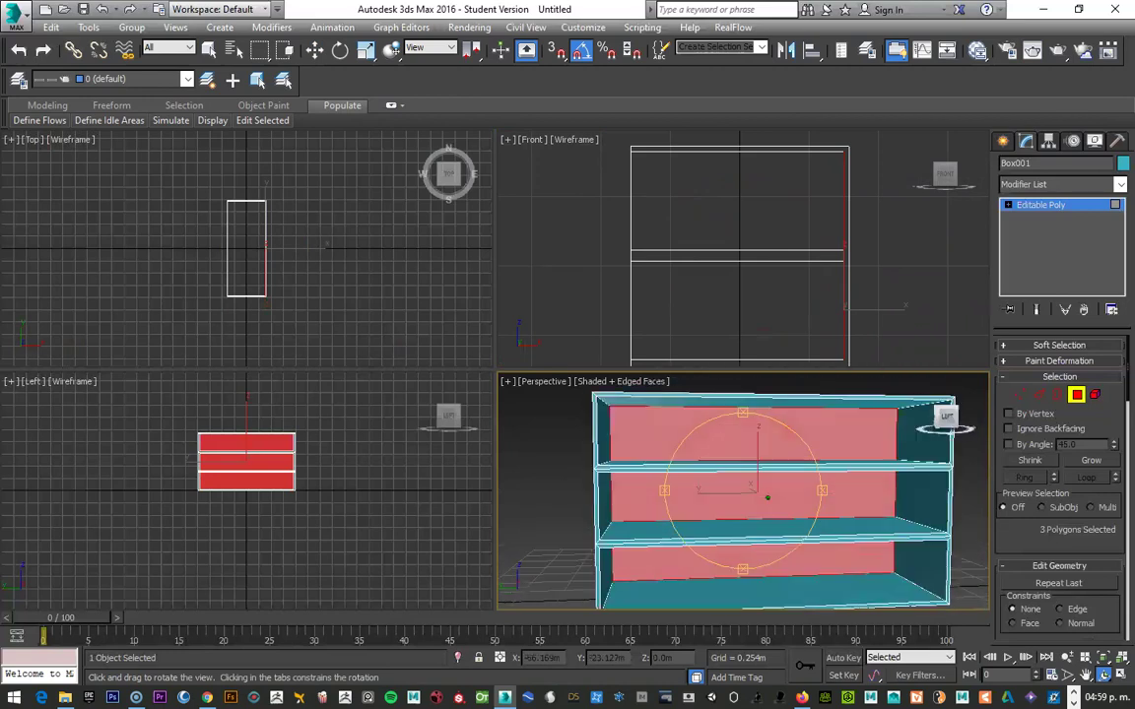
scroll(756, 492, up, 5)
mouse_move(754, 474)
mouse_down()
mouse_move(695, 468)
mouse_move(741, 489)
mouse_move(759, 482)
mouse_move(759, 492)
mouse_up()
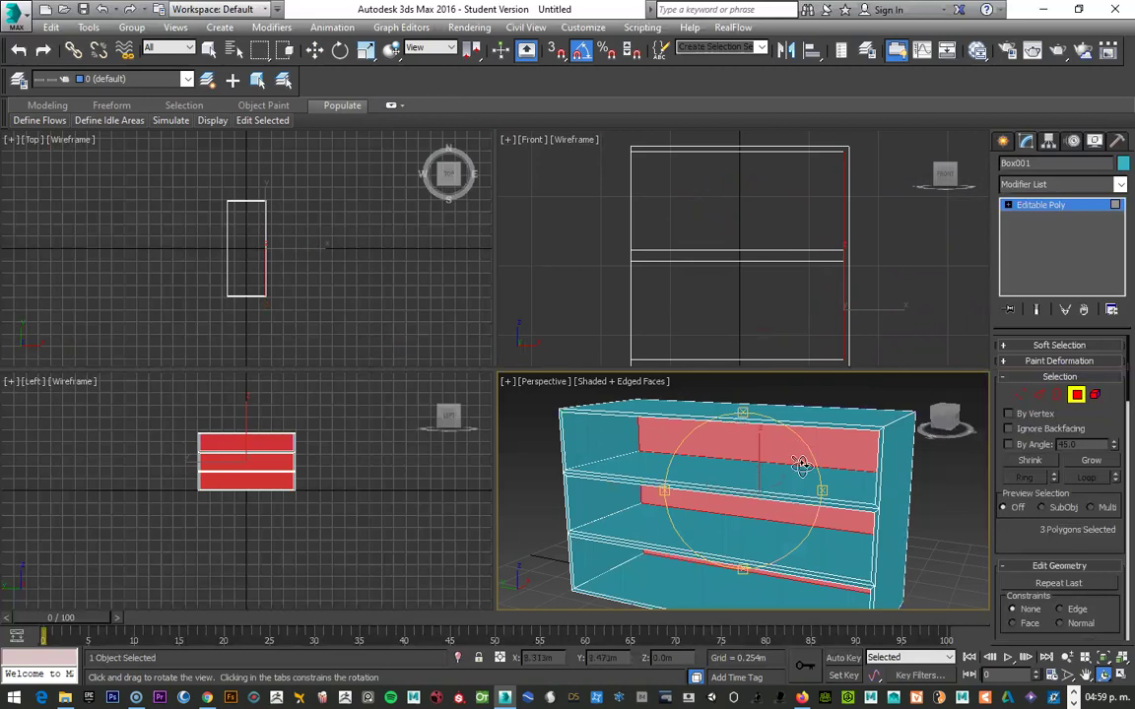
click(1075, 393)
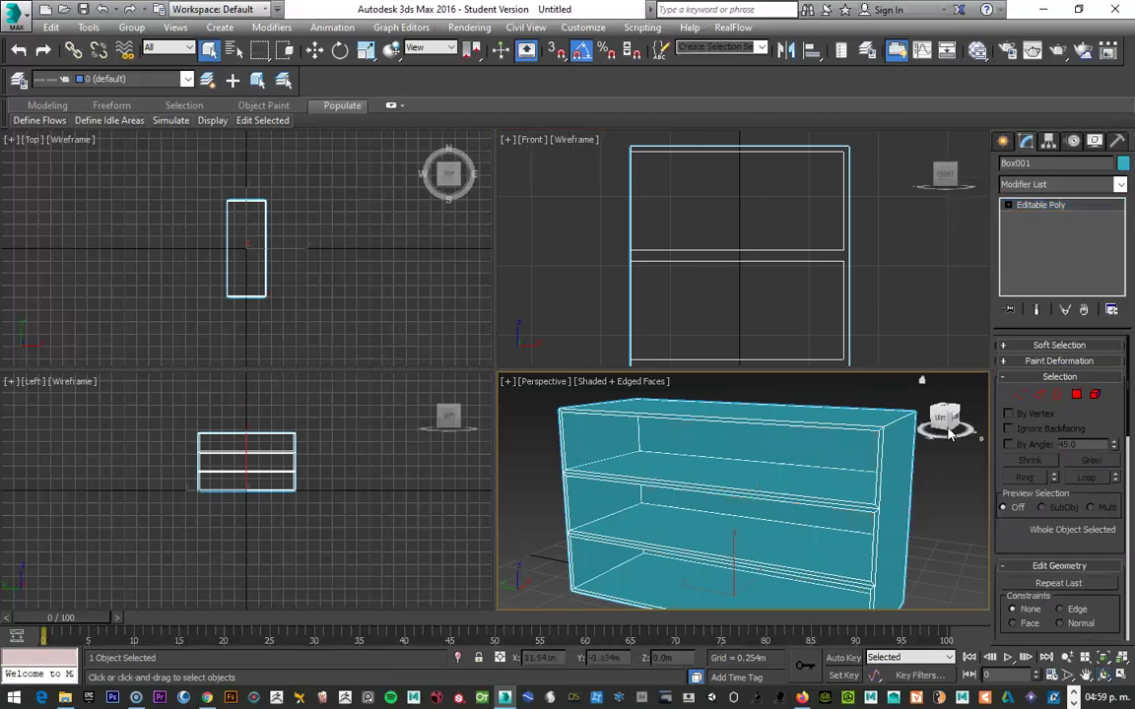
click(952, 415)
drag(943, 419, 970, 413)
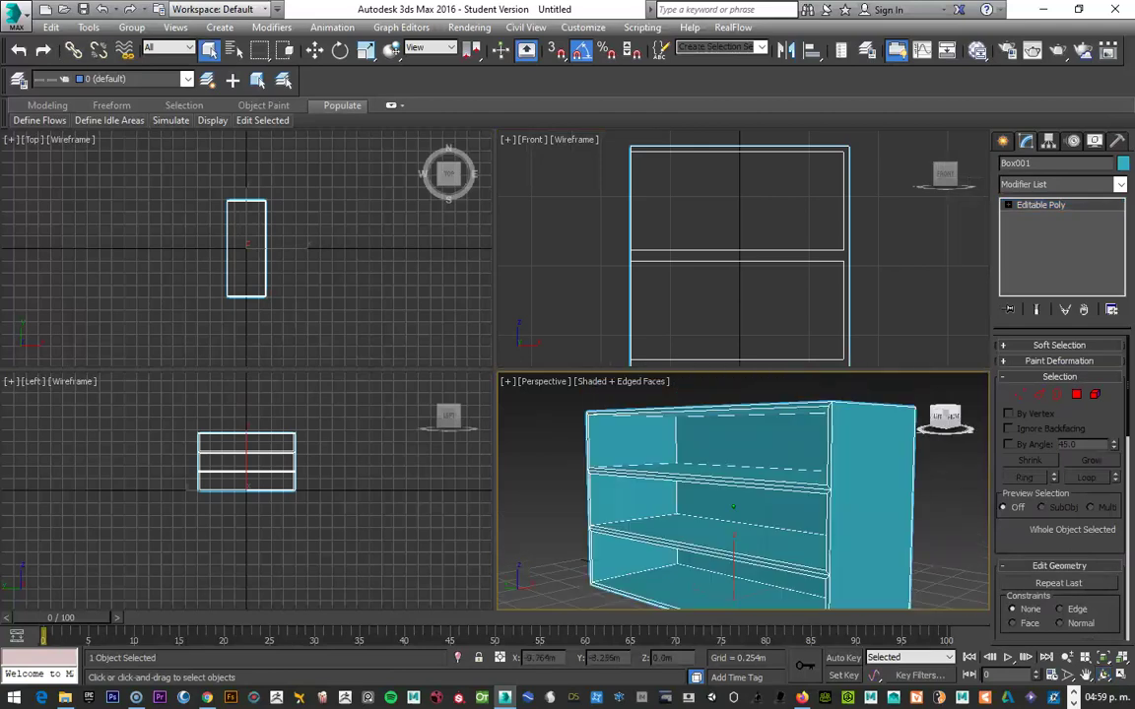
Step: Add a MeshSmooth modifier to the shelf unit
click(1120, 185)
key(m)
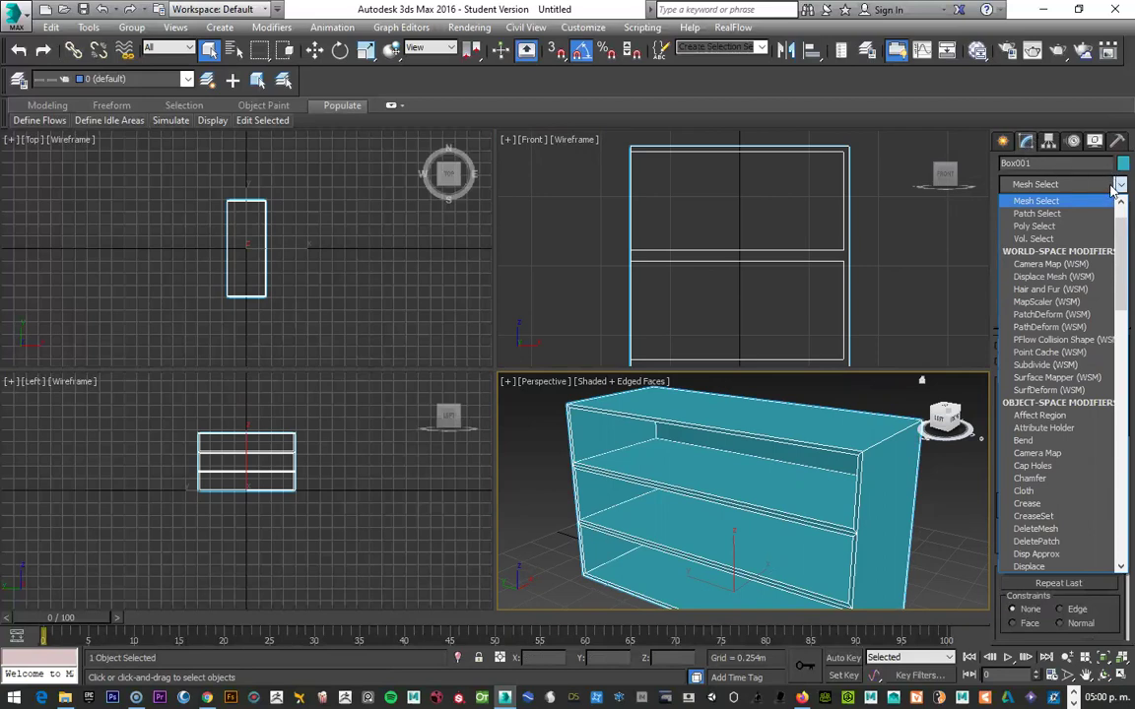
click(960, 240)
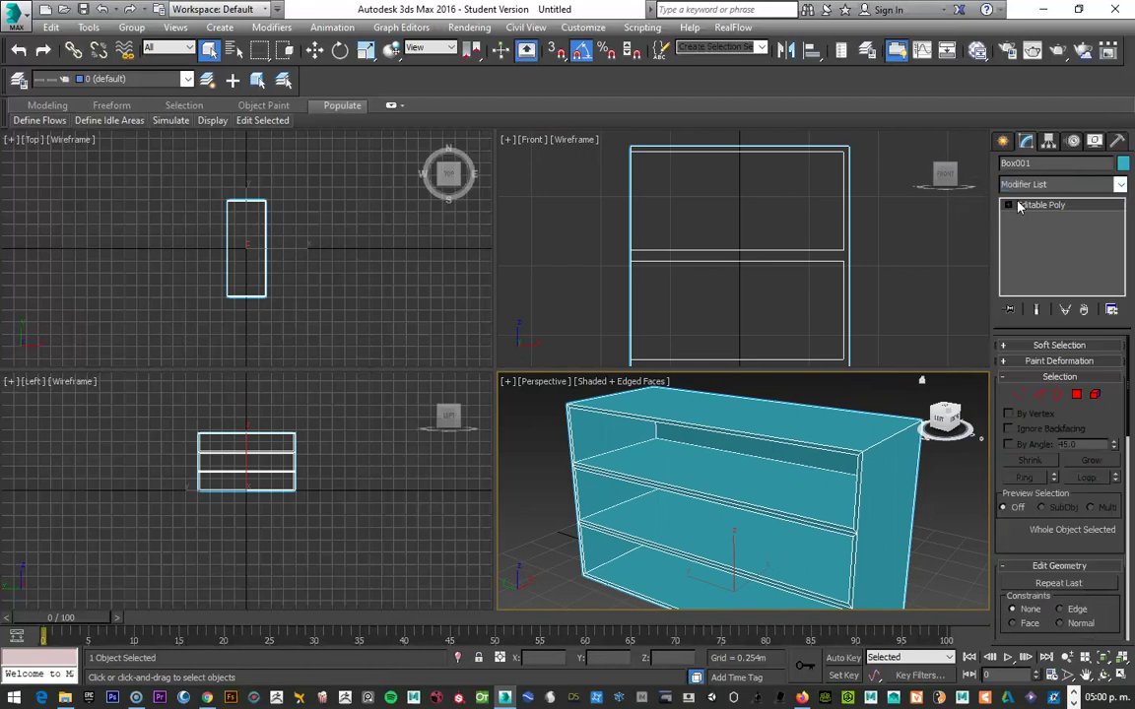
click(1079, 187)
key(m)
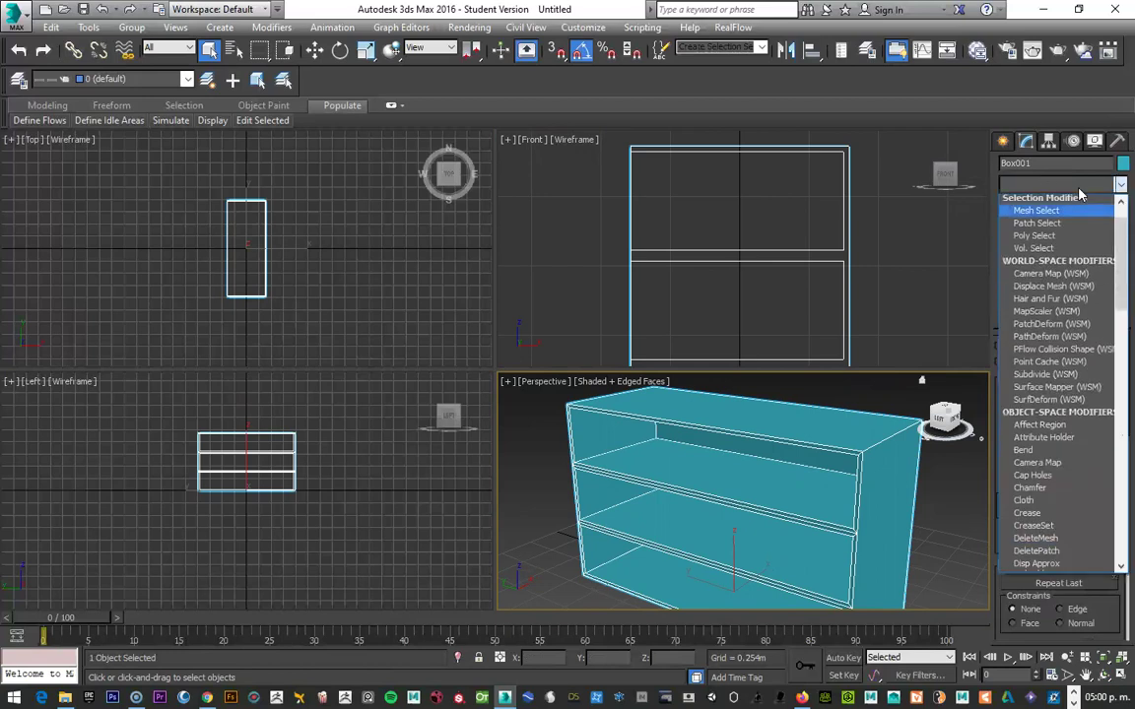
key(m)
key(m)
key(m)
key(m)
key(m)
key(m)
key(m)
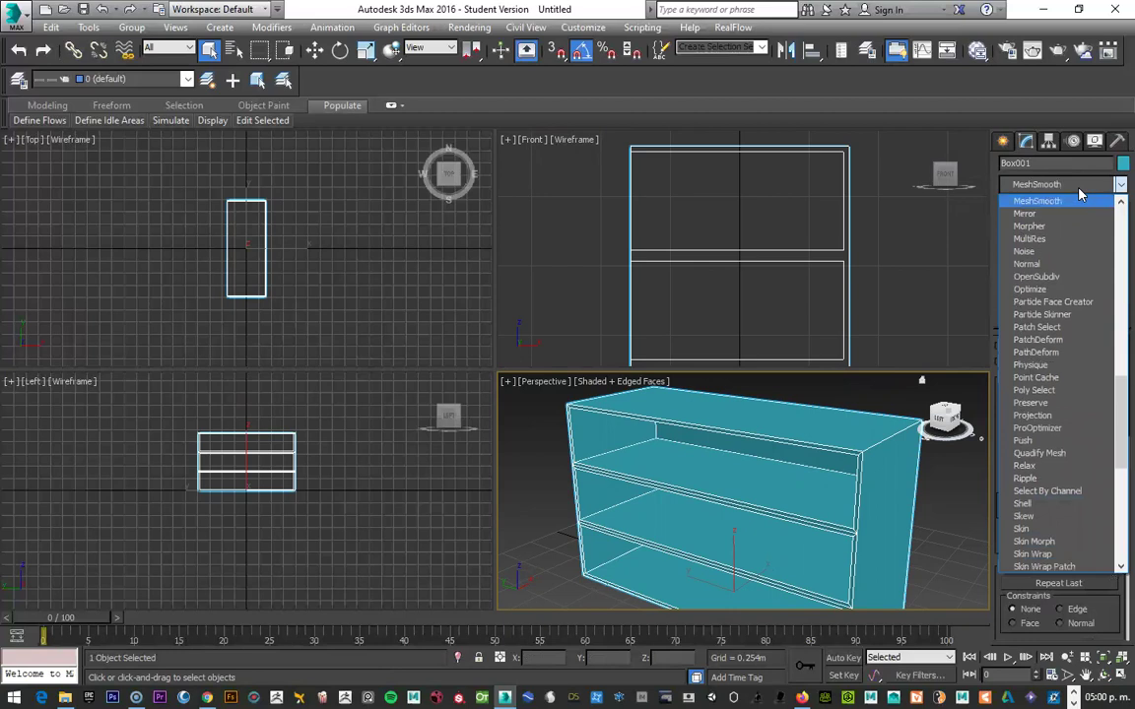
key(Return)
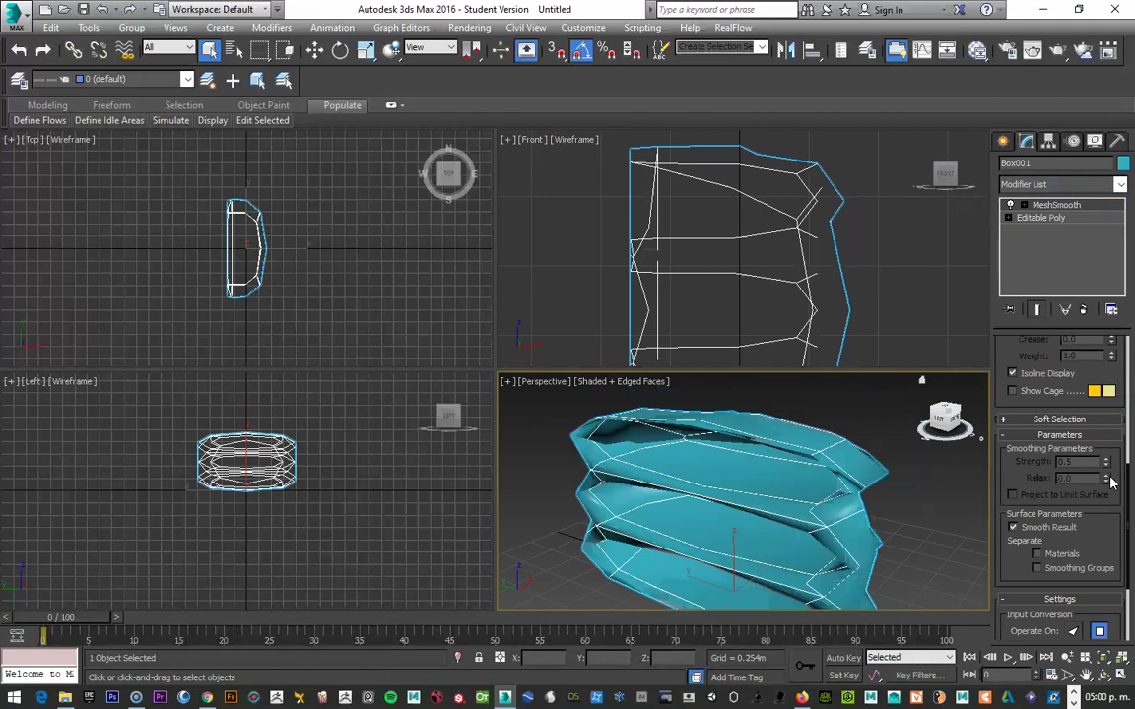
Step: Switch MeshSmooth to Classic subdivision with 4 iterations
scroll(1111, 481, up, 5)
scroll(1083, 443, up, 5)
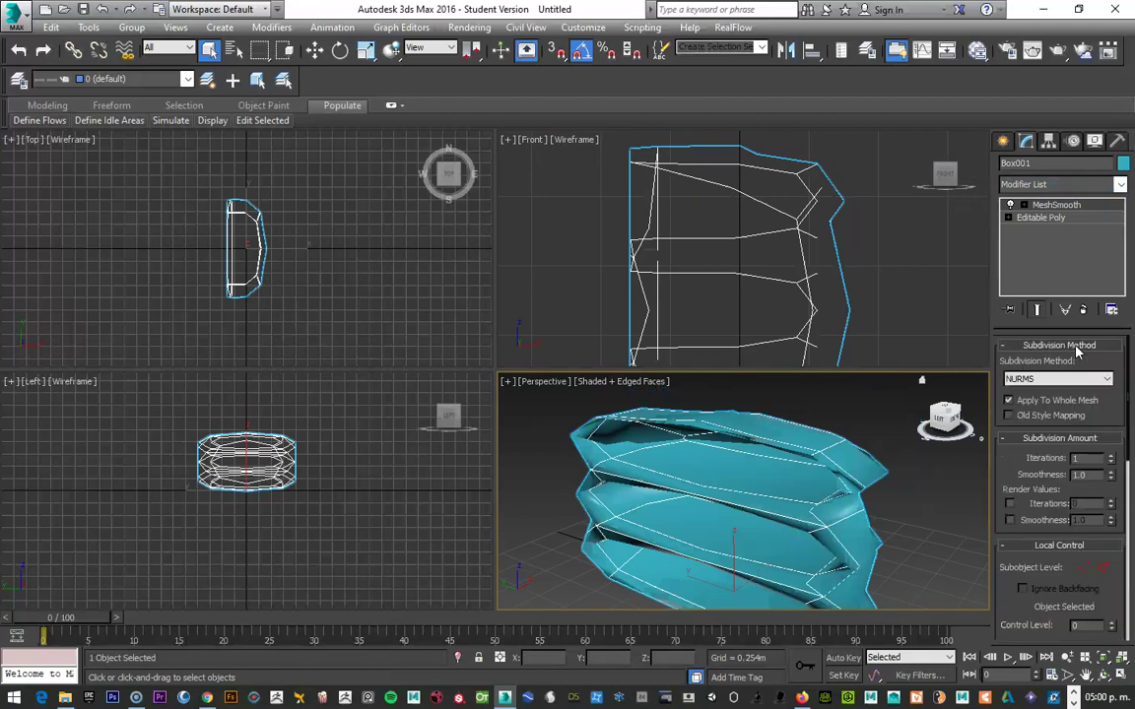
click(1027, 380)
click(1044, 394)
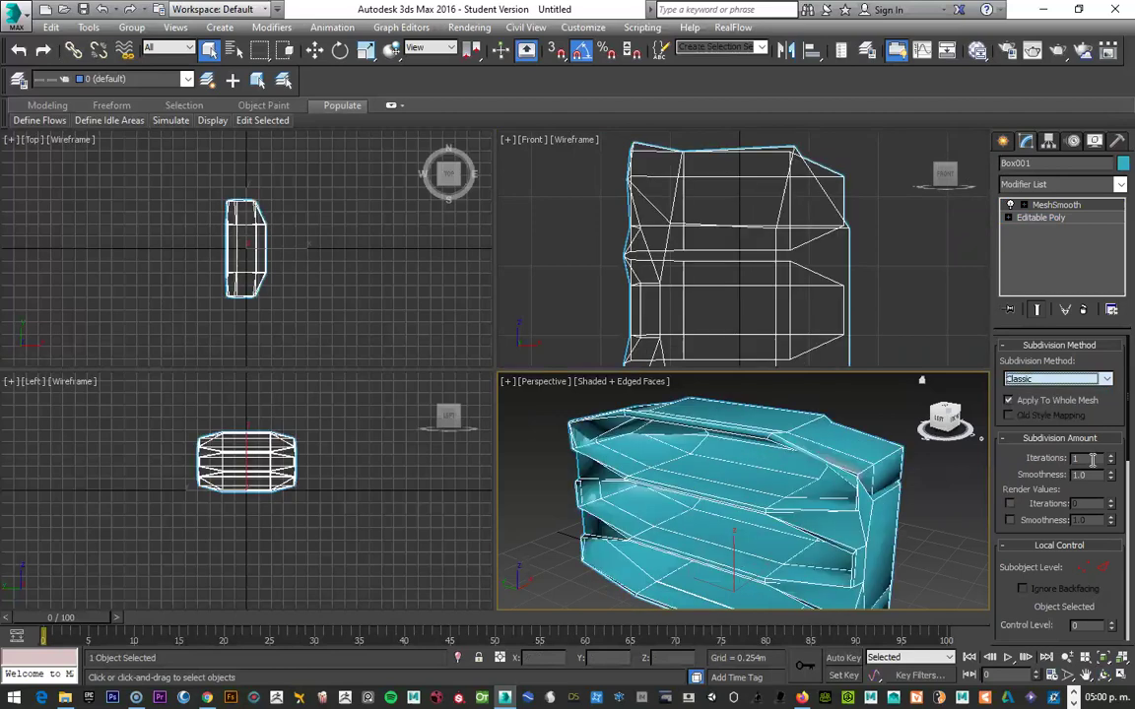
click(1109, 456)
click(1110, 456)
click(1110, 455)
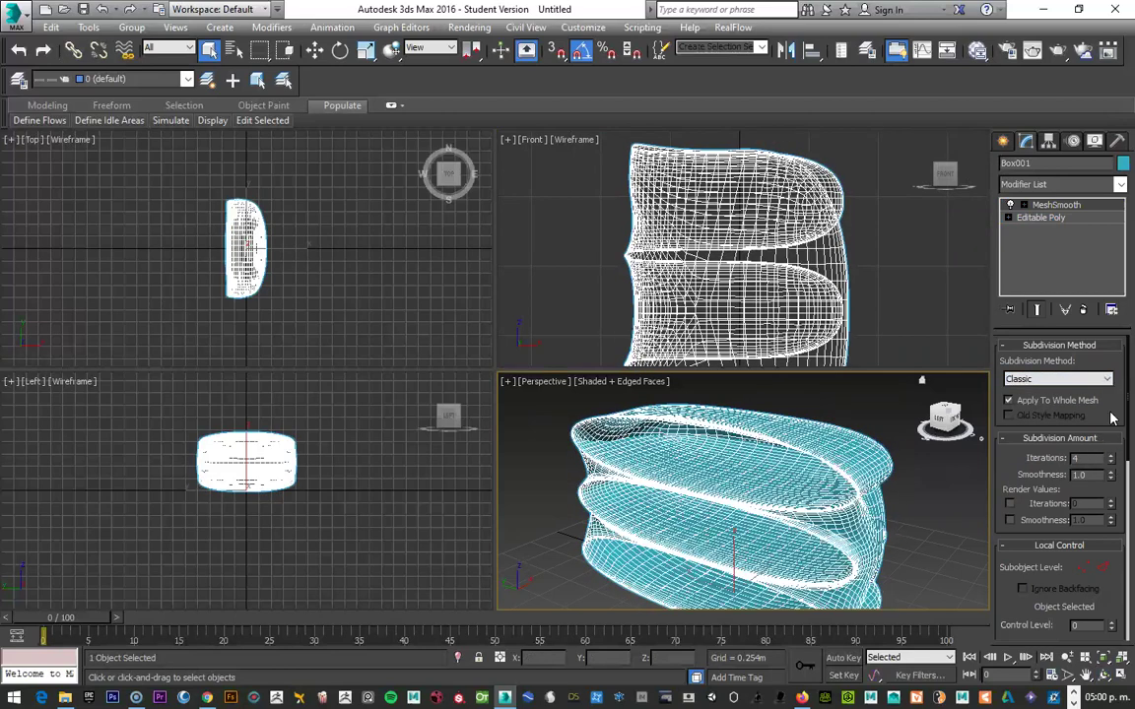
Step: Set the MeshSmooth strength value, then render the perspective view
scroll(1110, 433, down, 3)
scroll(1110, 463, down, 3)
scroll(1110, 492, down, 3)
scroll(1110, 522, down, 3)
scroll(1110, 552, down, 2)
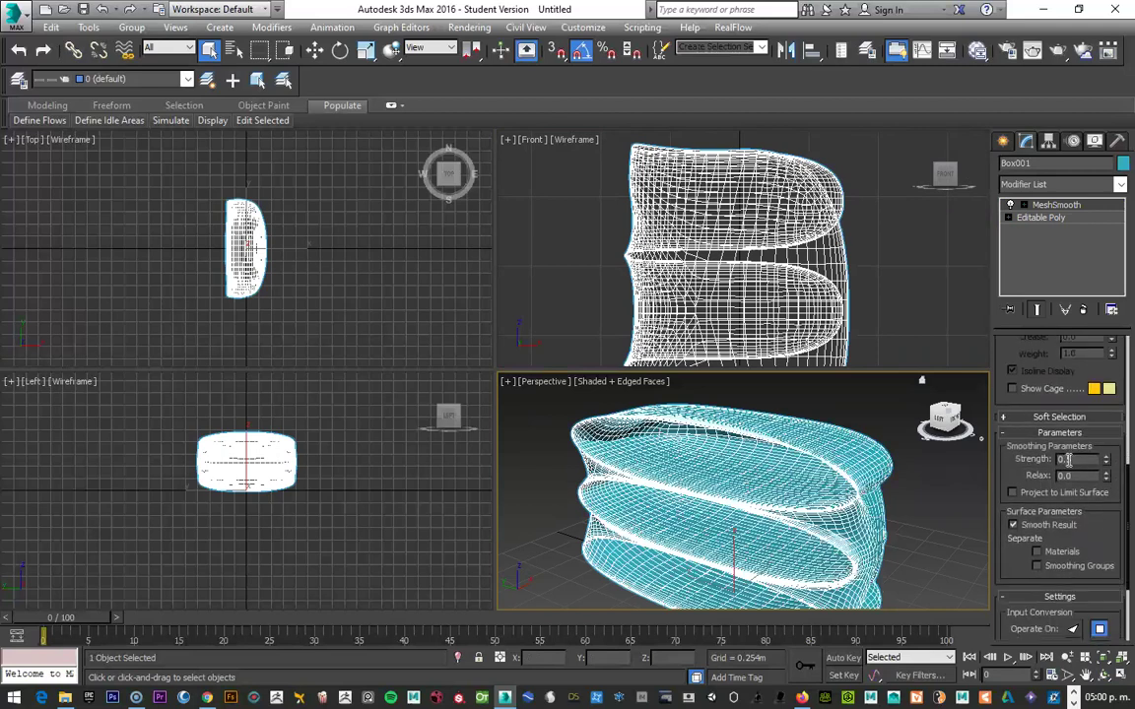
text(0.5)
key(Return)
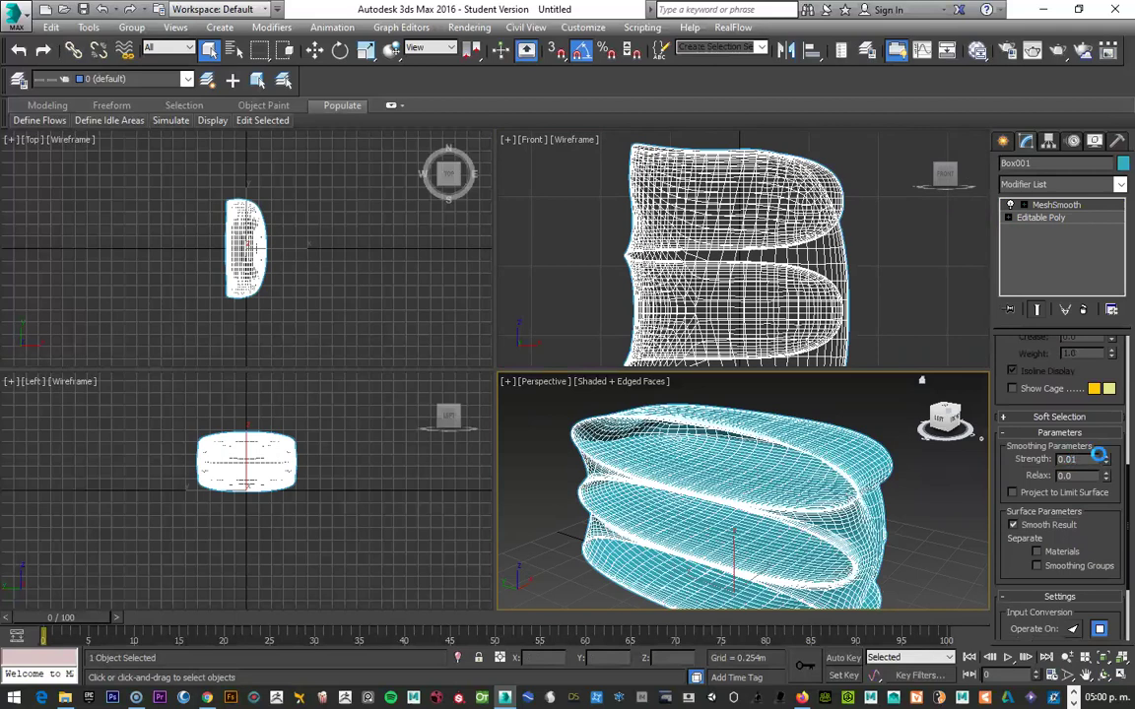
alt+middle_drag(878, 420, 873, 442)
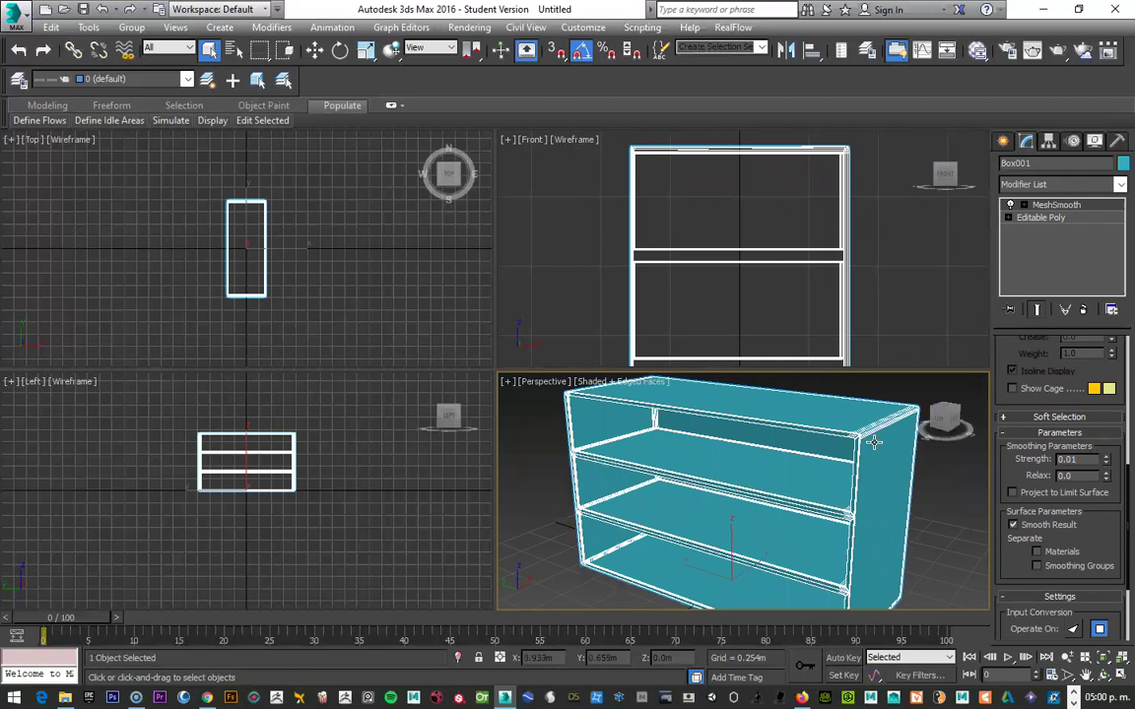
key(shift+q)
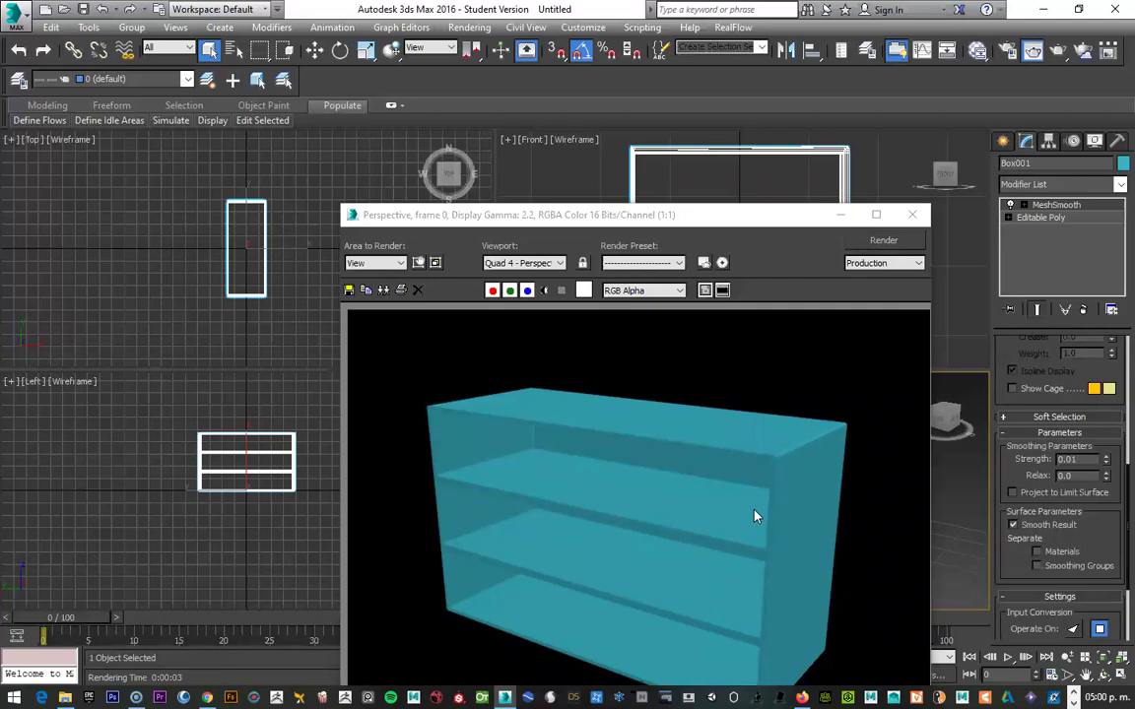
click(914, 217)
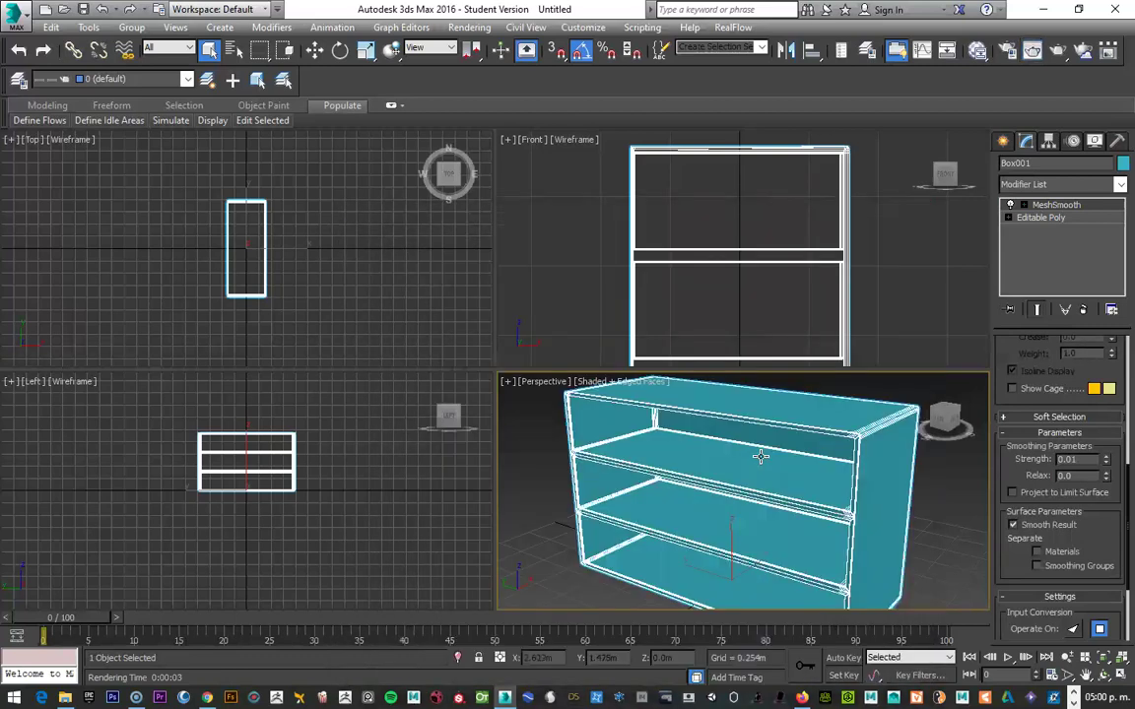
scroll(754, 453, down, 3)
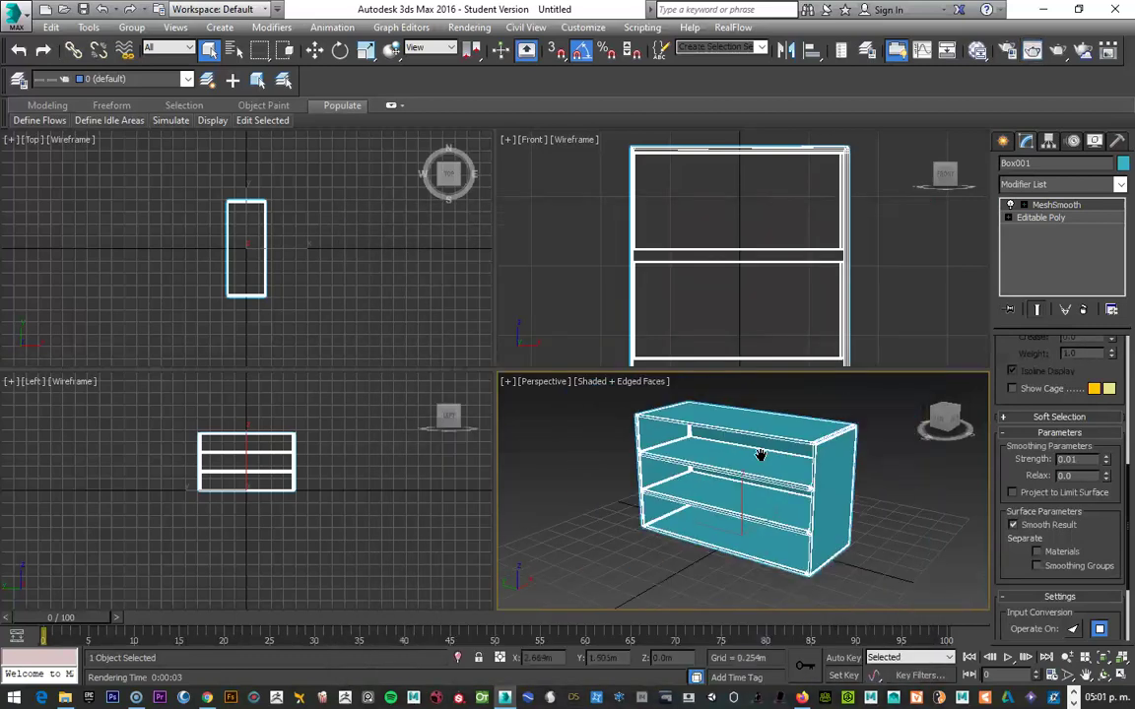
Step: Activate the Standard Primitives Box tool in the Create panel
click(1003, 141)
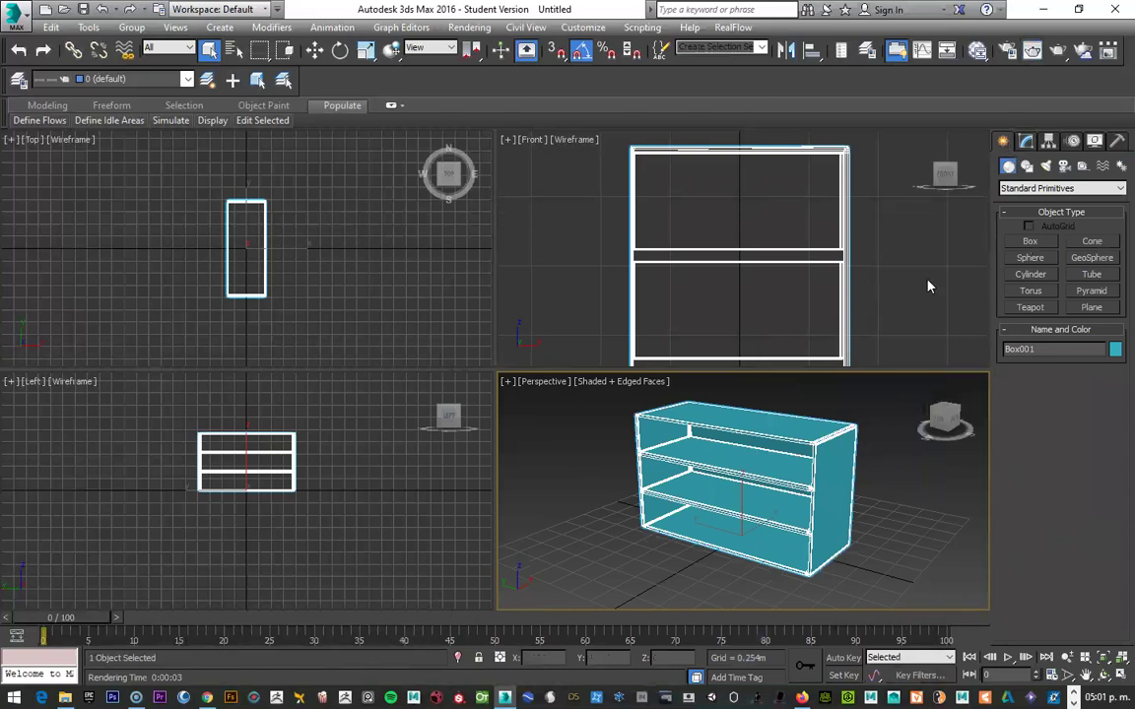
alt+middle_drag(721, 470, 729, 472)
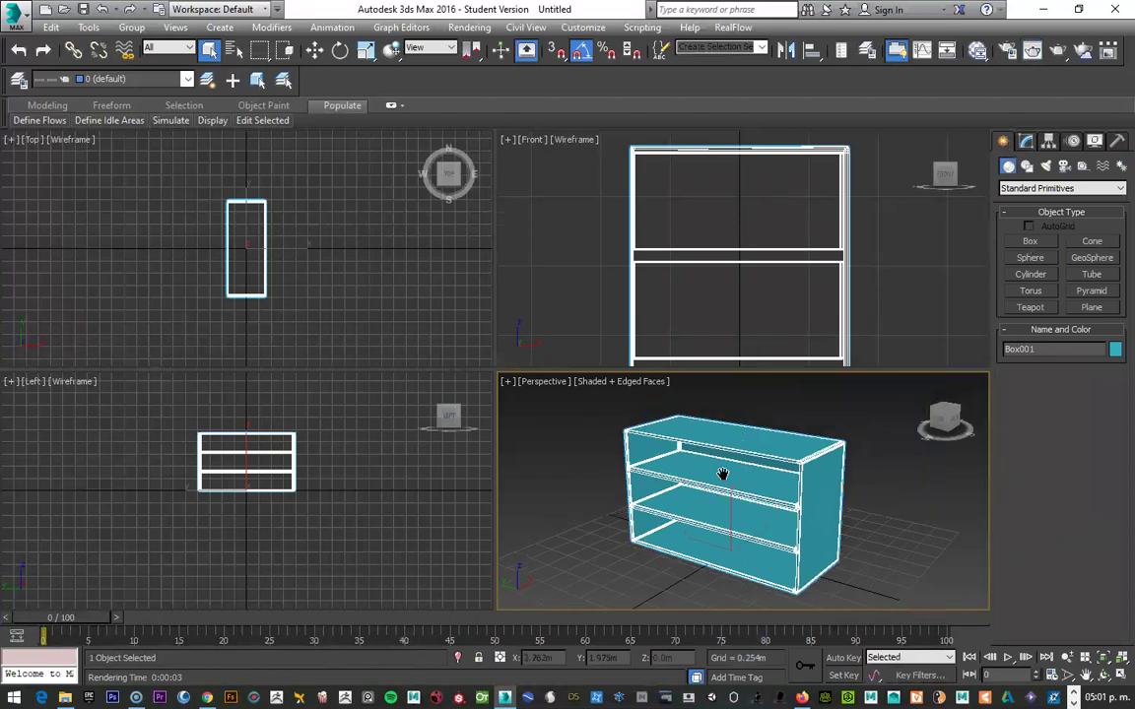
scroll(728, 483, up, 2)
scroll(735, 495, up, 3)
scroll(735, 495, down, 4)
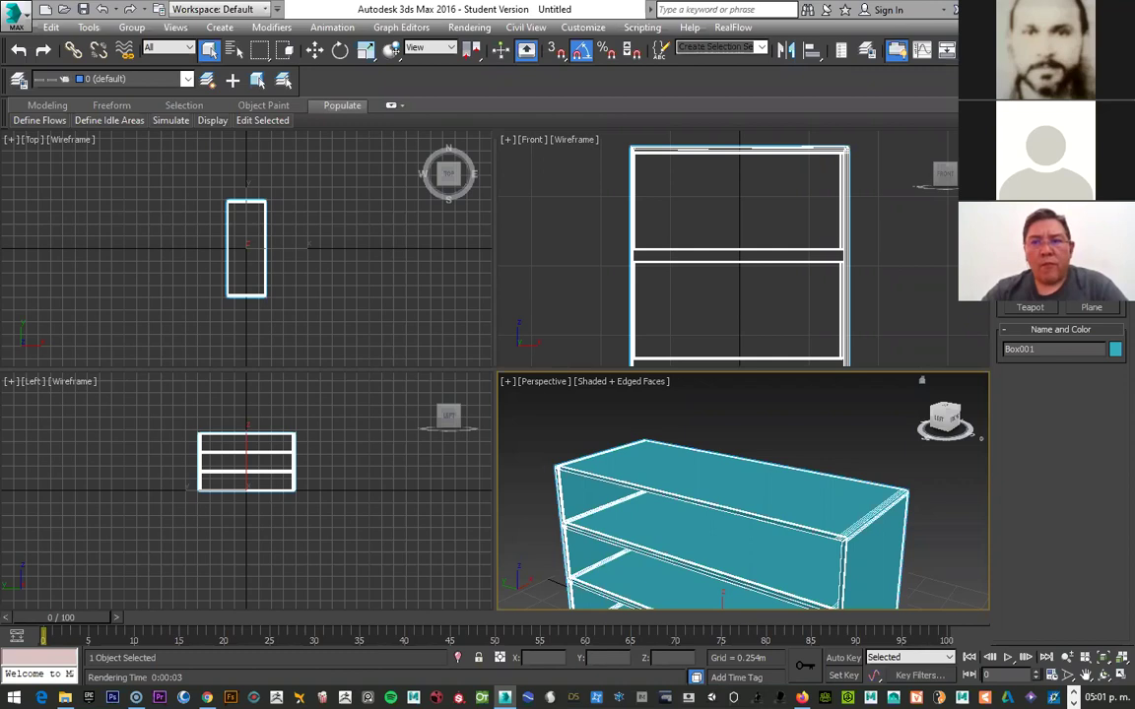
click(1030, 240)
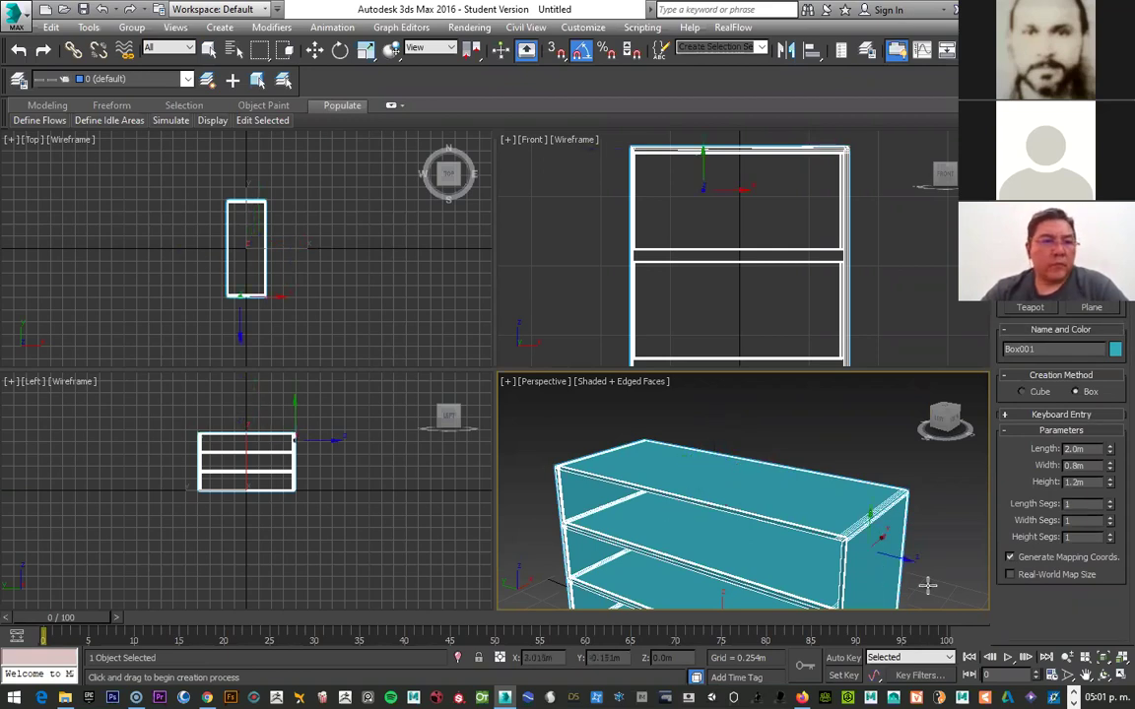
Step: Draw a thin 0.06m-high box on the dresser top, discarding a misplaced first attempt
drag(927, 586, 893, 582)
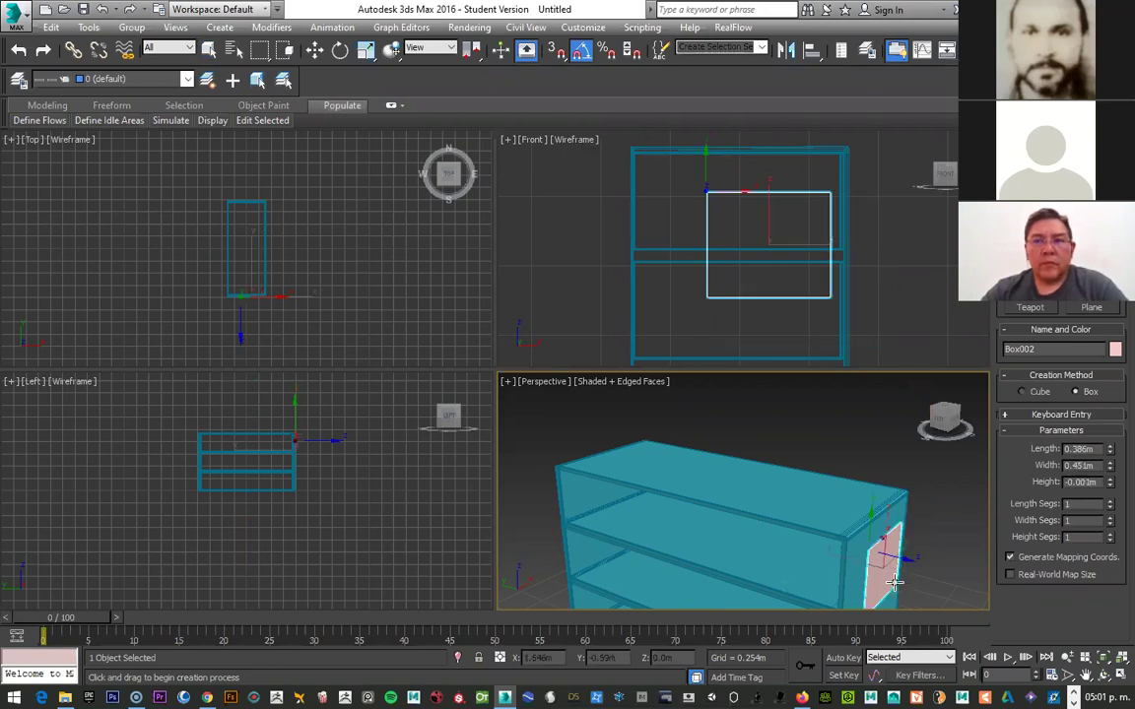
right_click(894, 582)
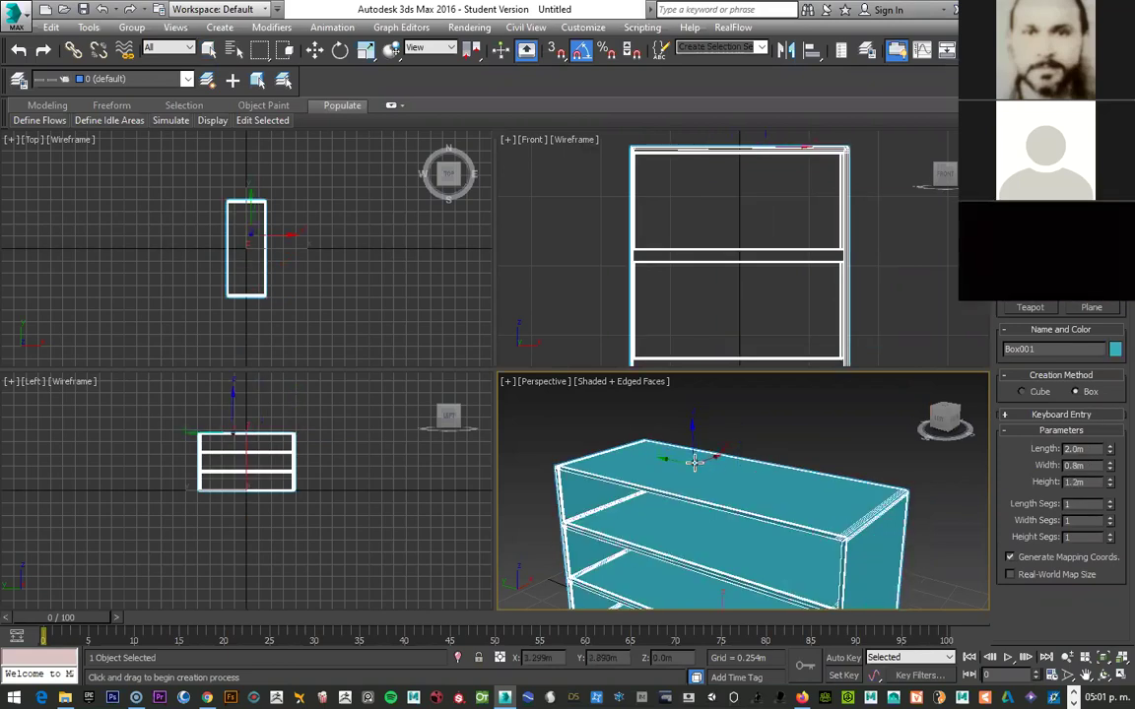
drag(705, 461, 775, 496)
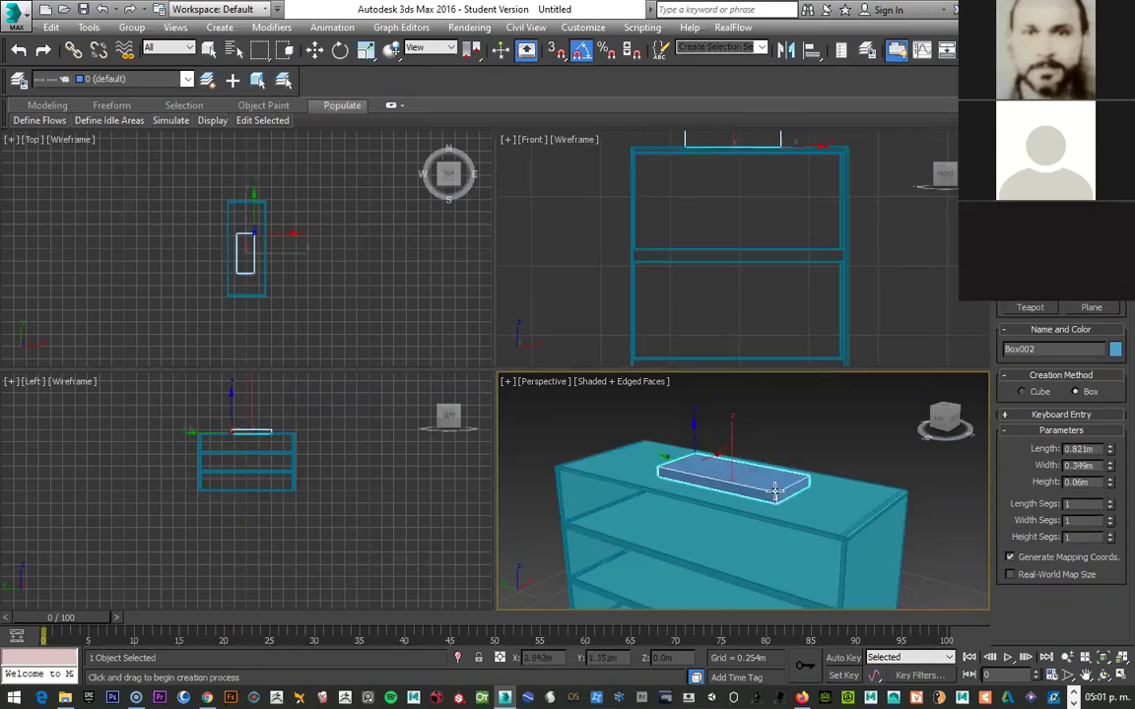
click(775, 491)
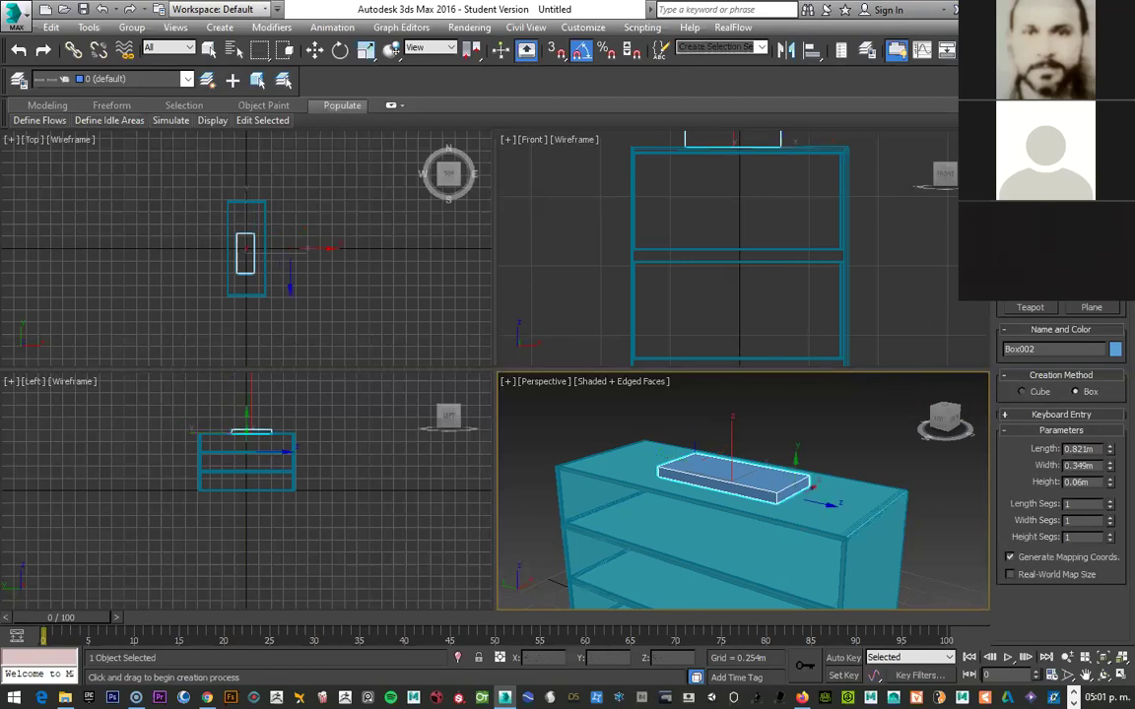
right_click(801, 394)
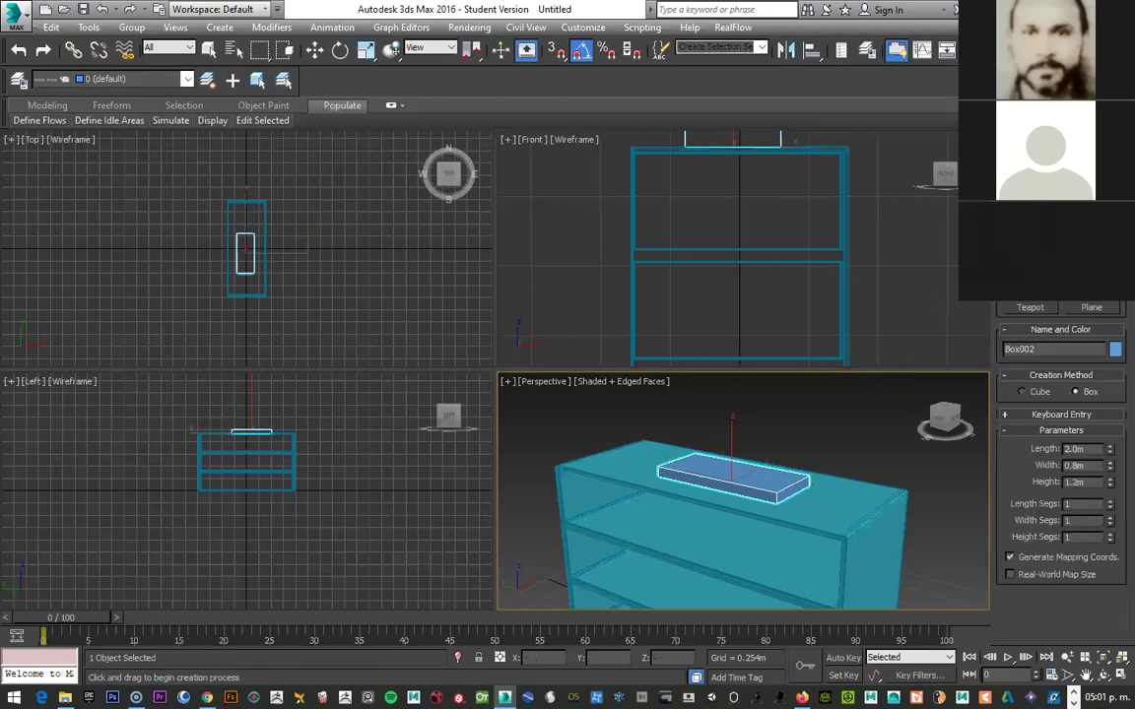
right_click(932, 271)
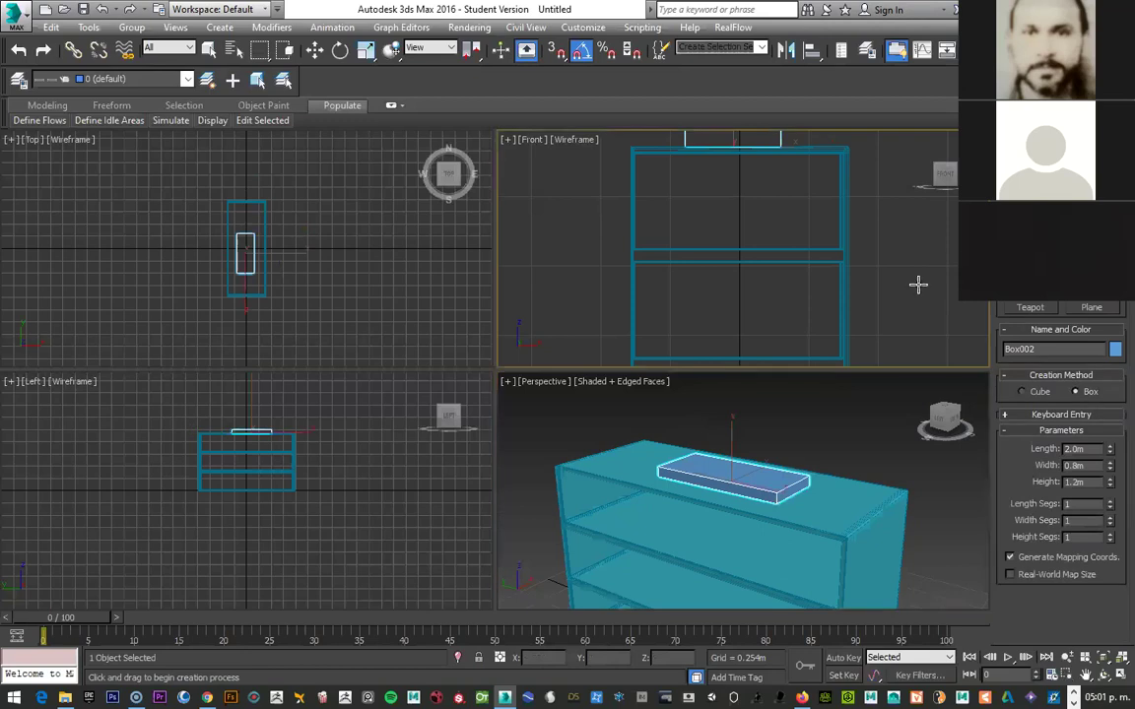
Step: Give the new box 3 length segments and 3 width segments
key(w)
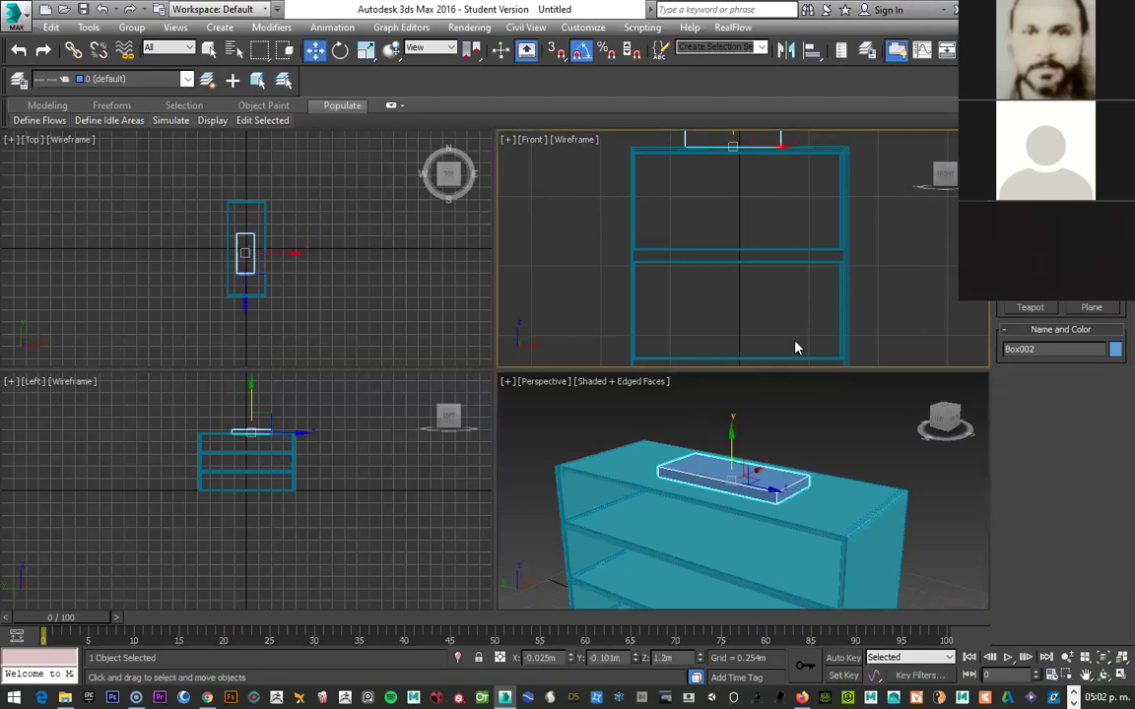
scroll(759, 471, up, 3)
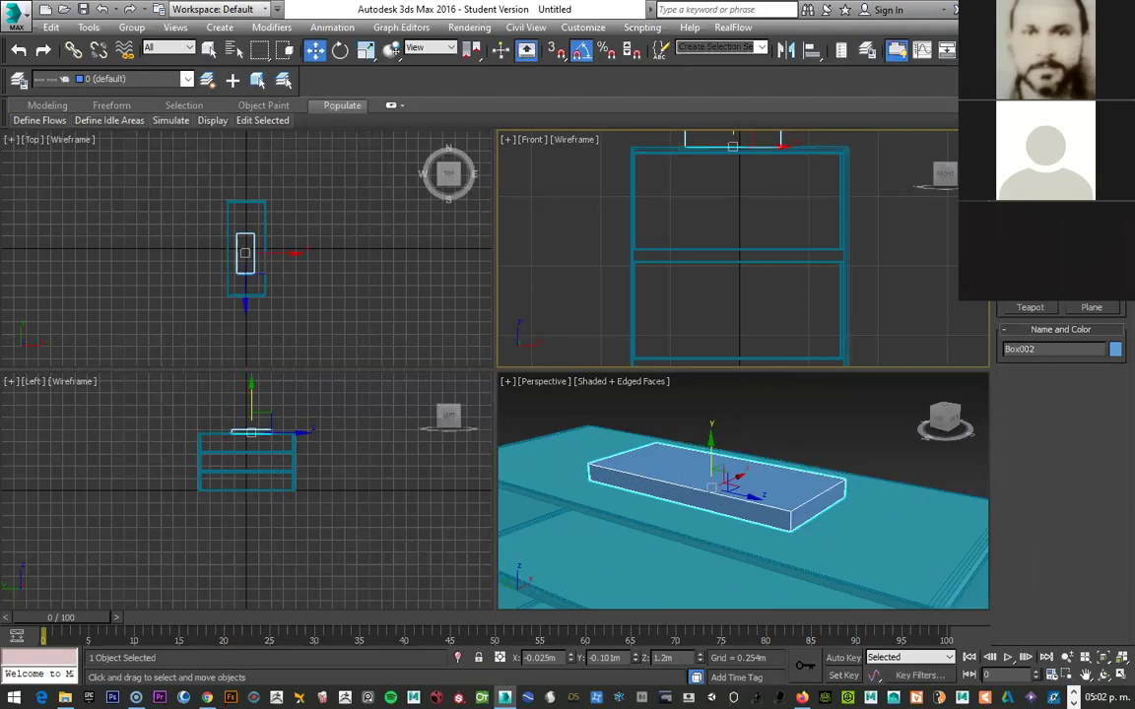
click(1036, 309)
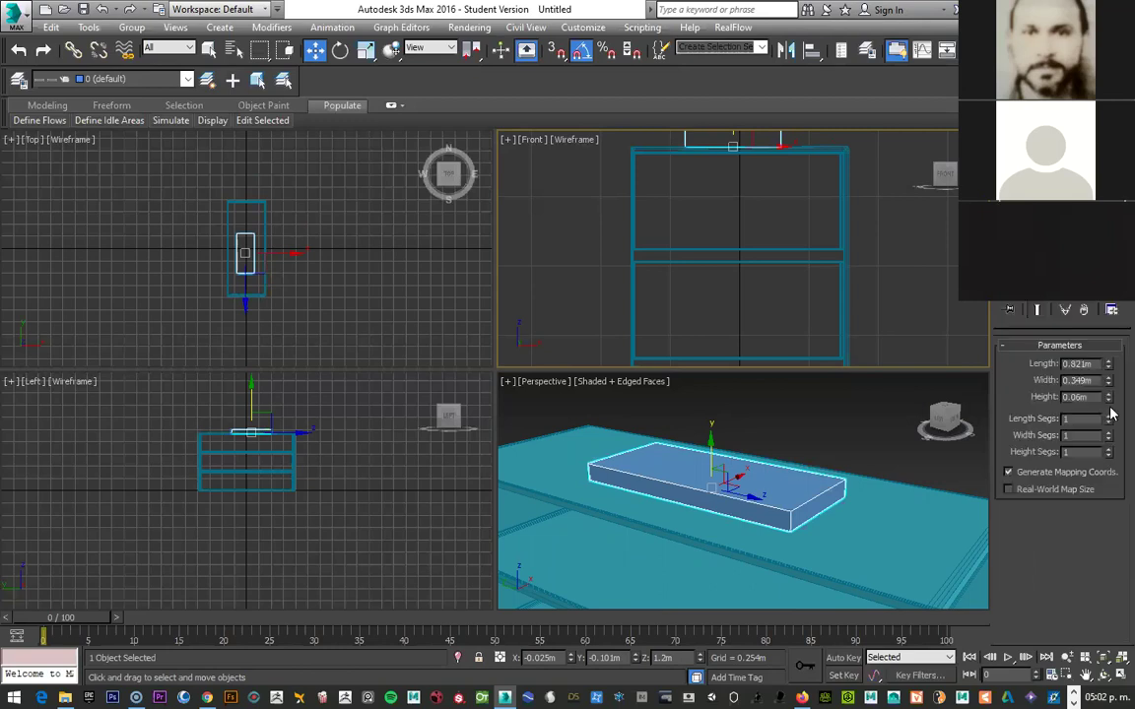
click(1109, 418)
click(1109, 418)
click(1109, 435)
click(1109, 434)
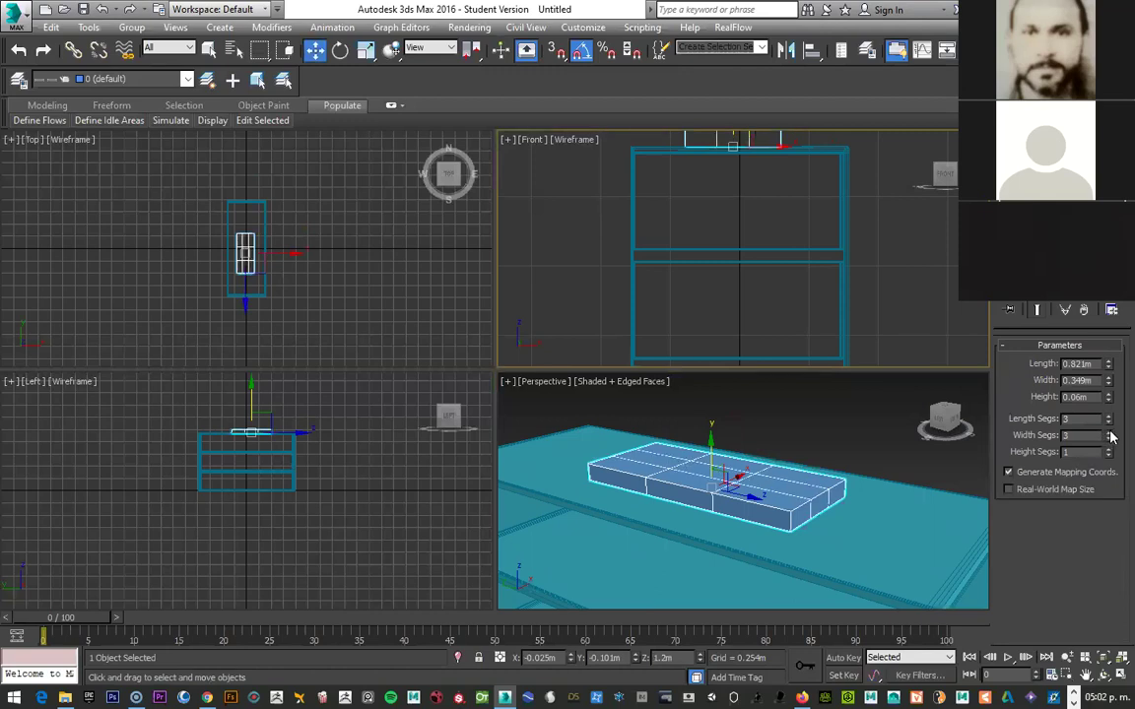
scroll(800, 518, up, 5)
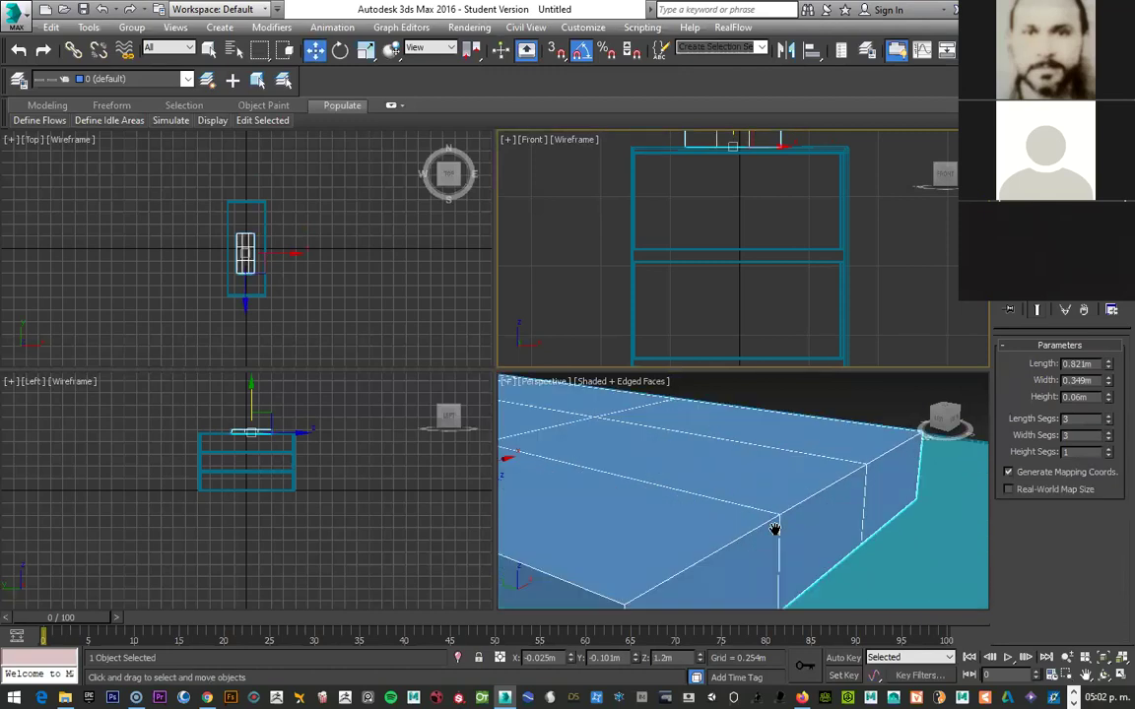
scroll(774, 529, down, 5)
scroll(798, 503, down, 2)
Step: Add and undo an Edit Poly modifier, then drag the box's Length shorter
right_click(764, 513)
mouse_move(791, 662)
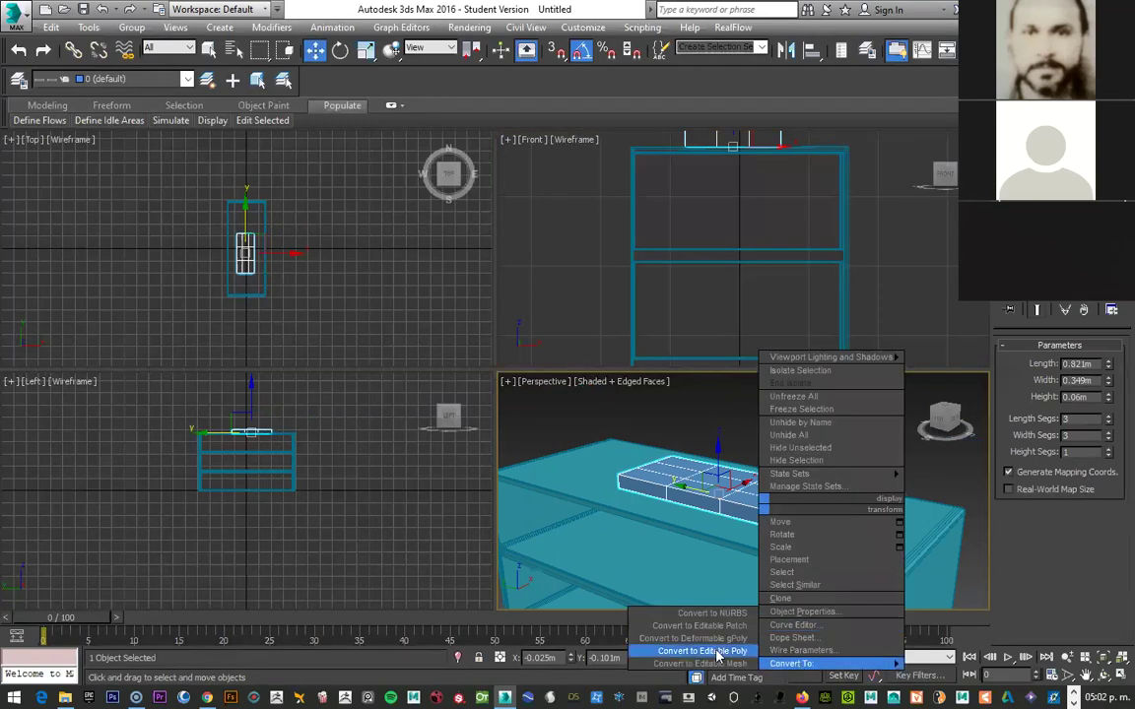
click(717, 652)
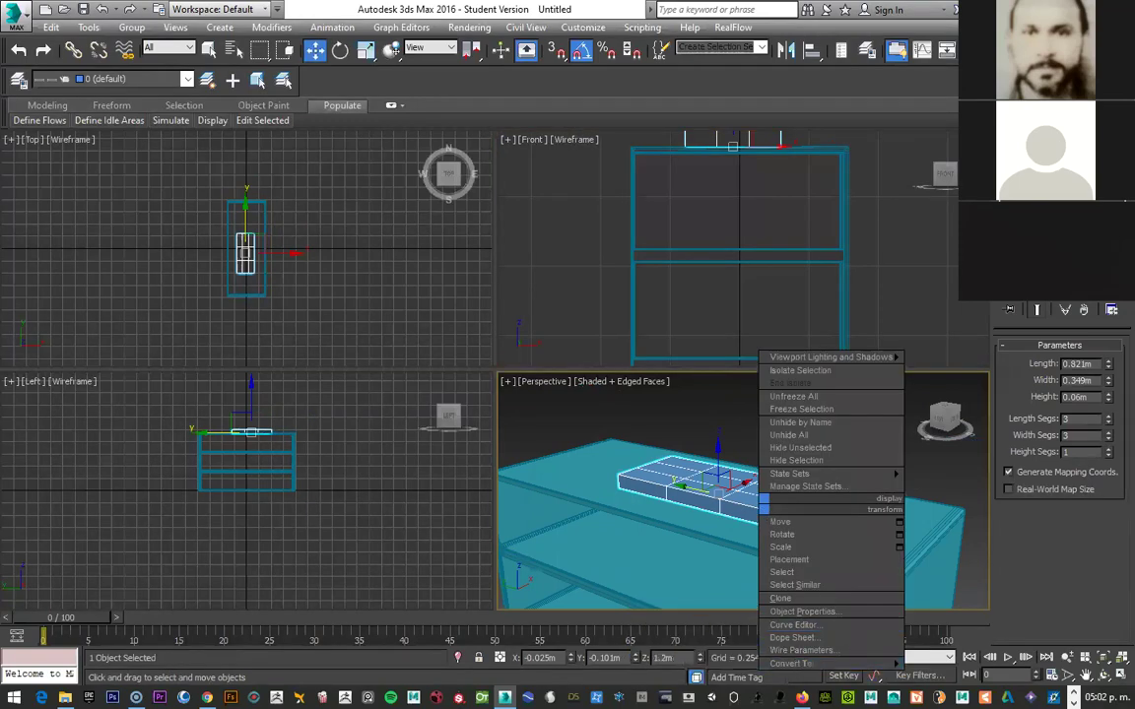
click(1036, 309)
click(1054, 317)
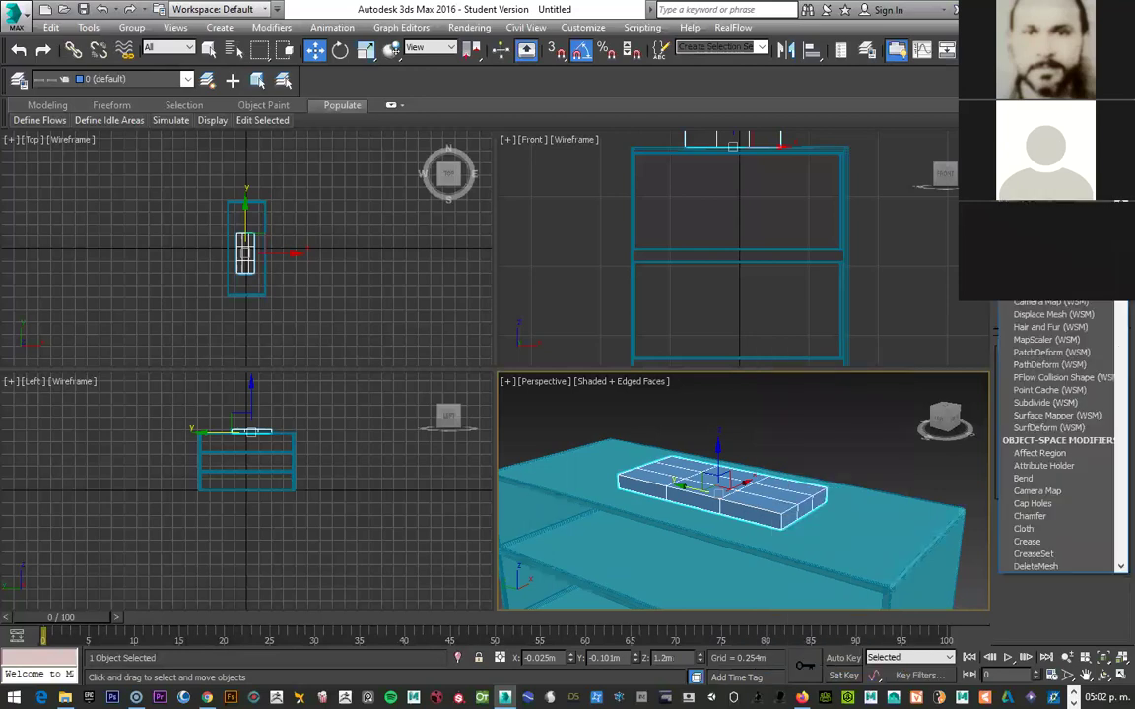
scroll(1025, 451, down, 1)
scroll(1028, 468, down, 2)
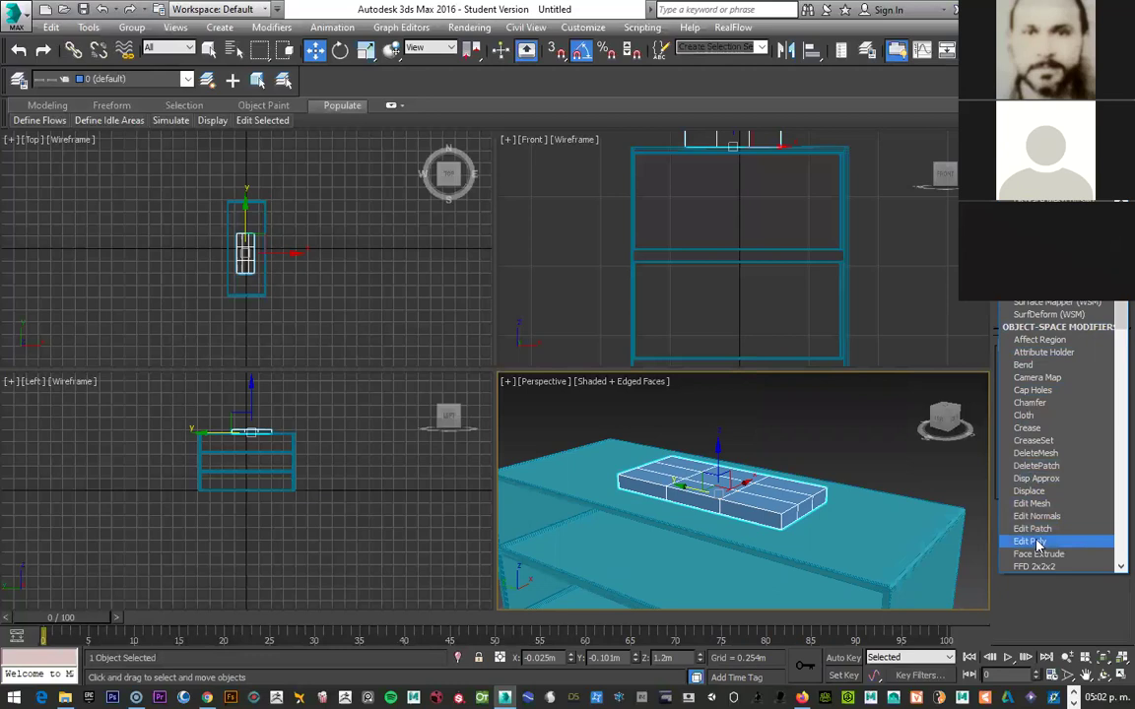
click(1036, 543)
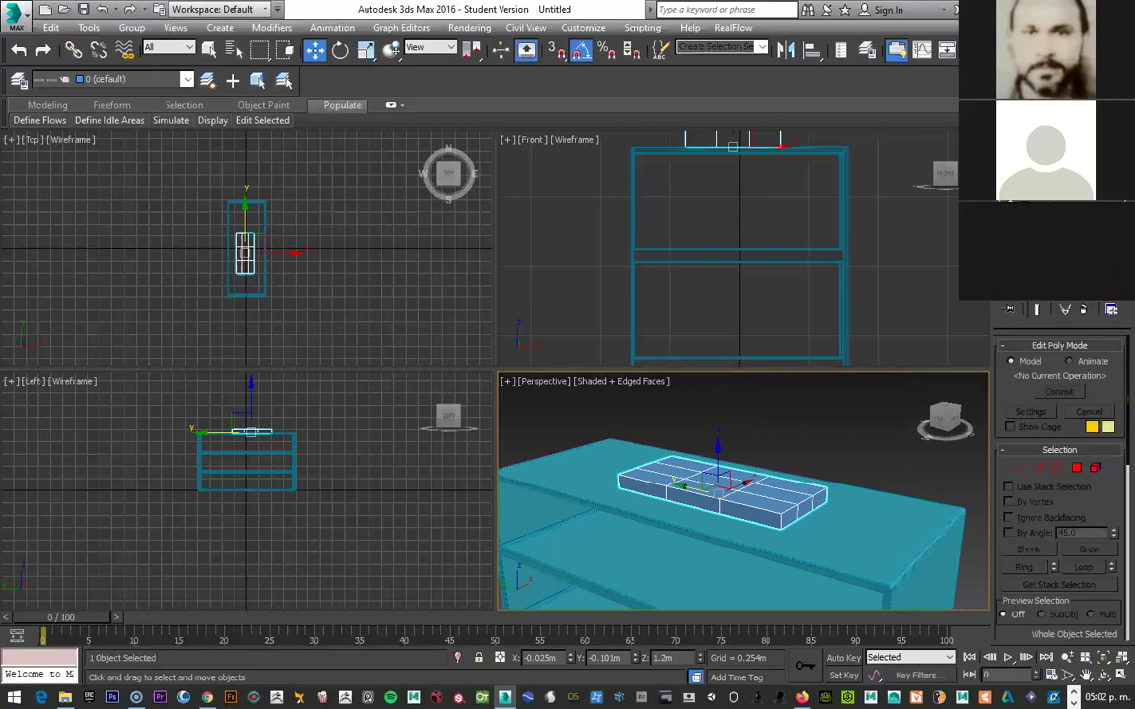
key(ctrl+z)
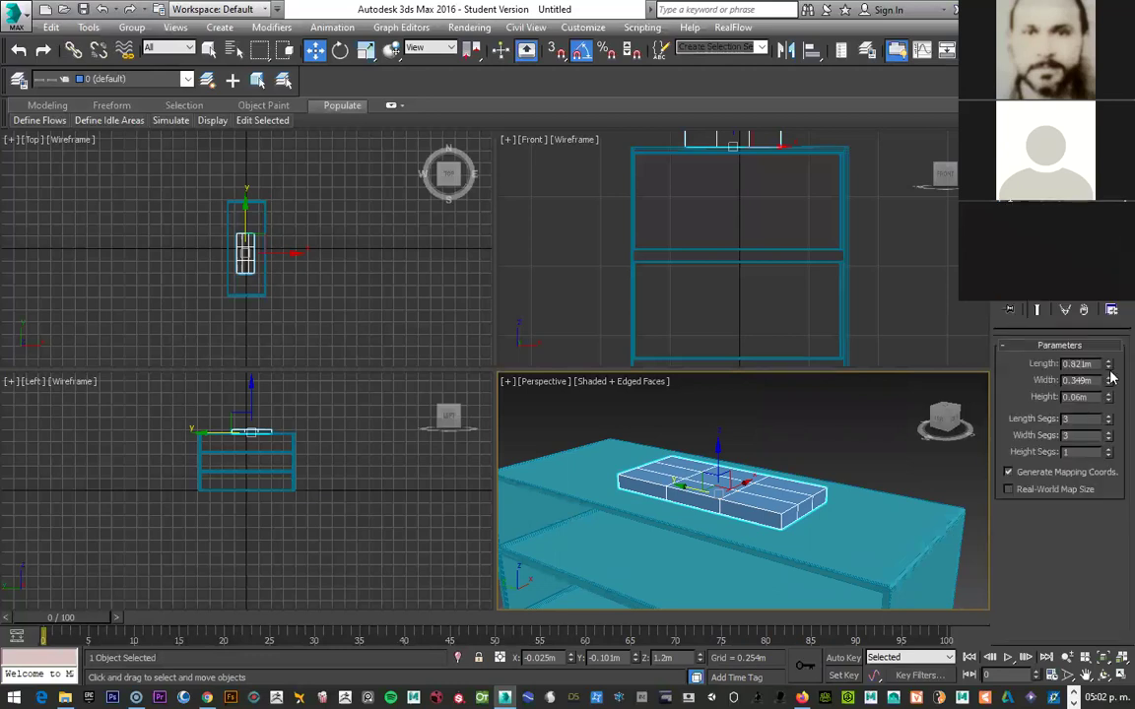
drag(1108, 368, 1113, 386)
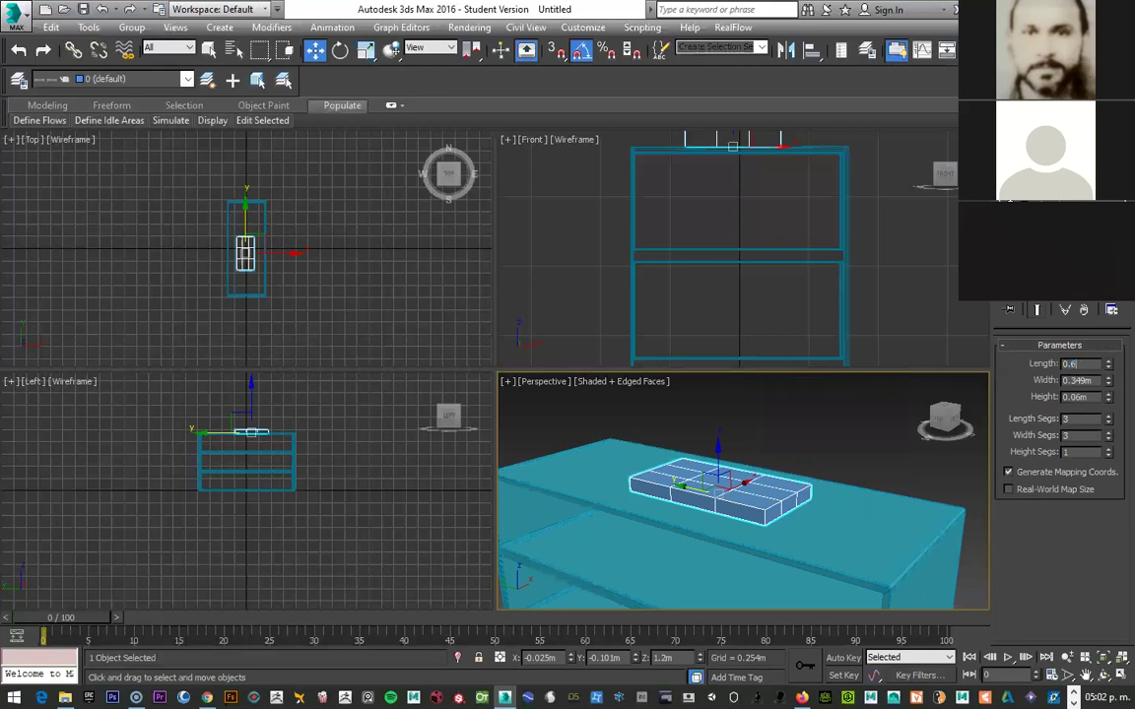
Step: Resize the box to 0.6m length, 0.3m width and 0.05m height
text(0.6)
key(Return)
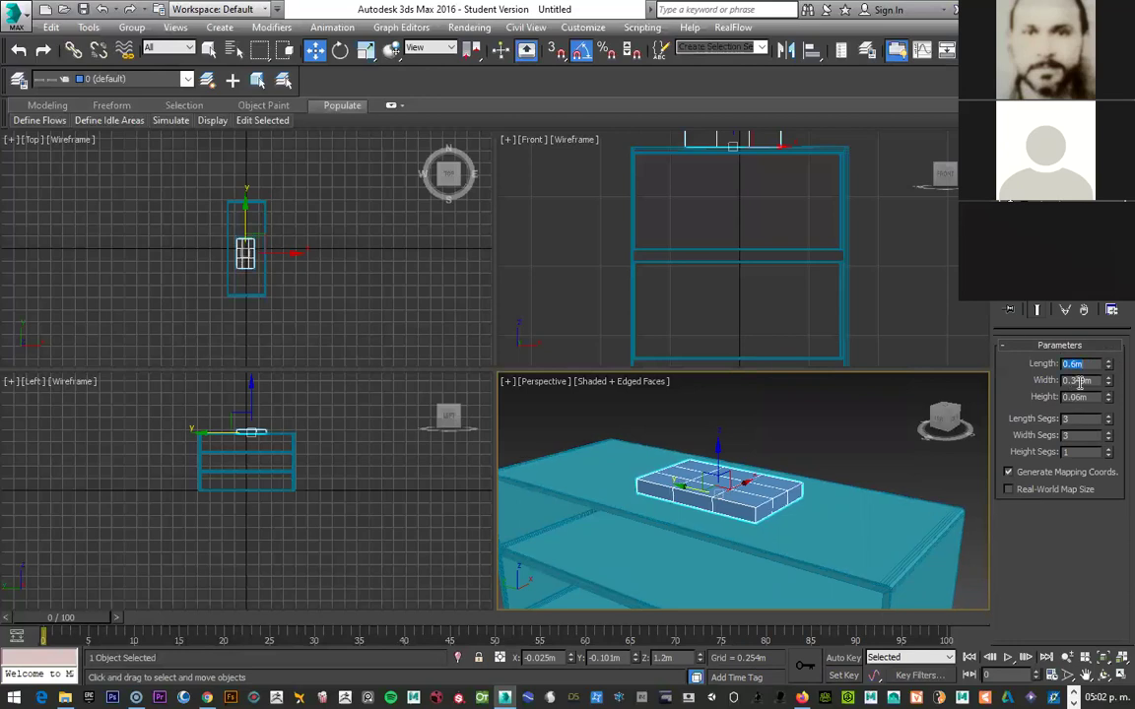
double_click(1077, 380)
text(0.3)
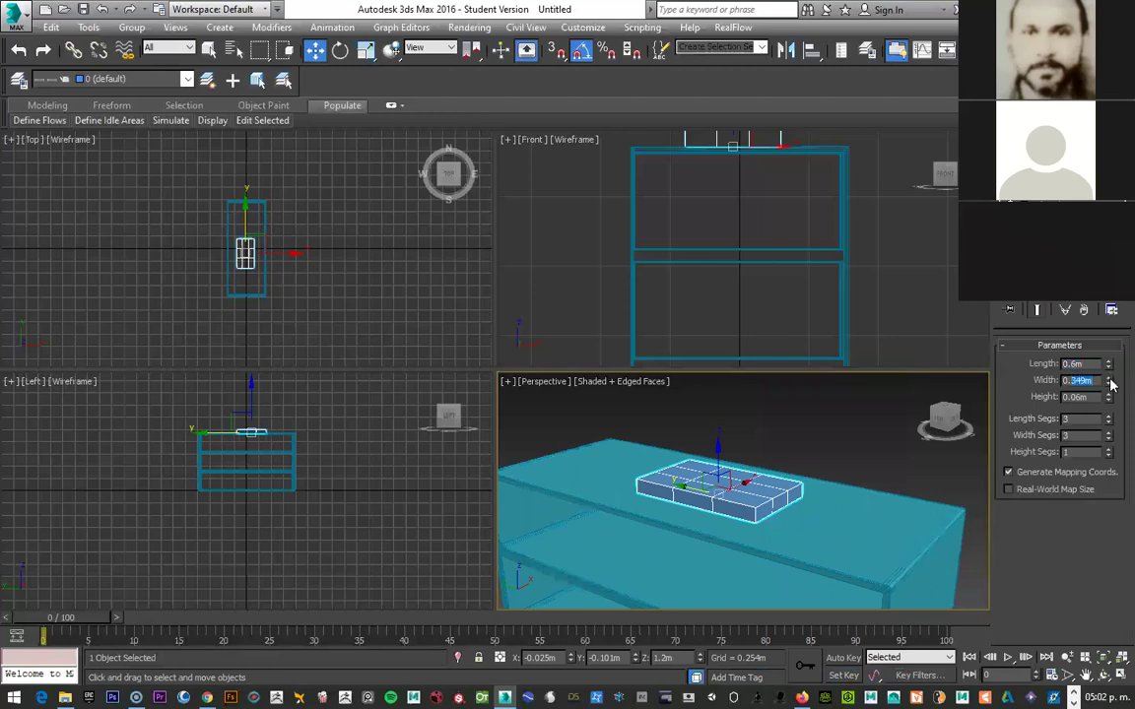
key(Return)
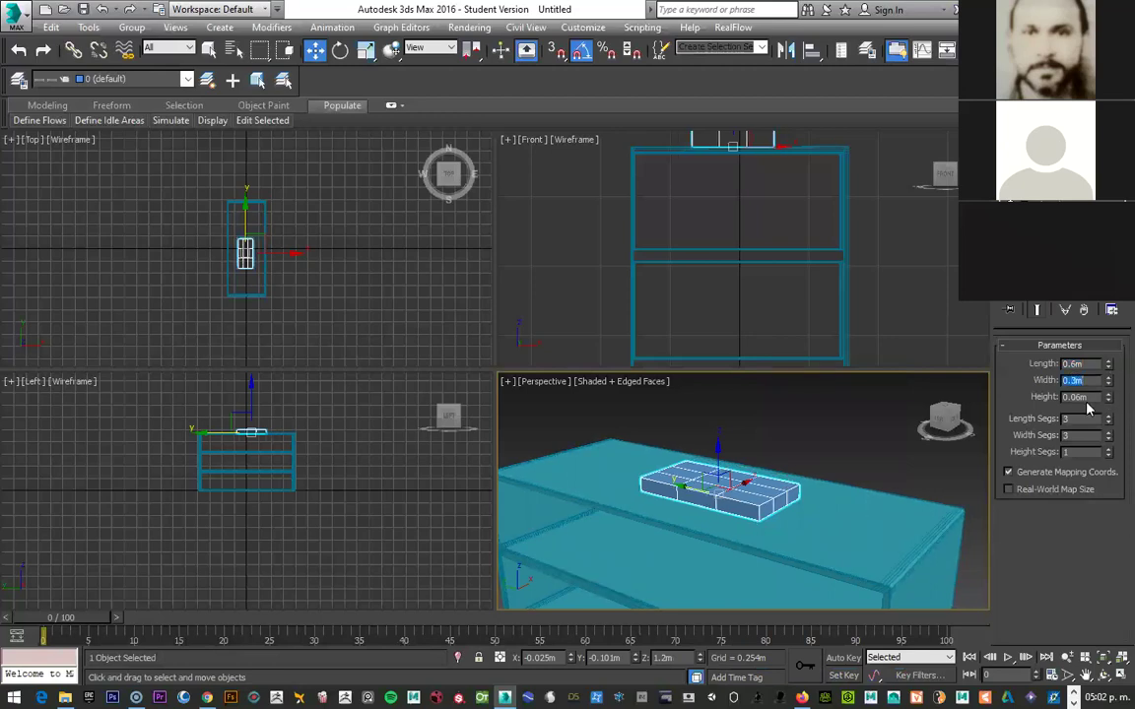
double_click(1078, 395)
key(Return)
key(Return)
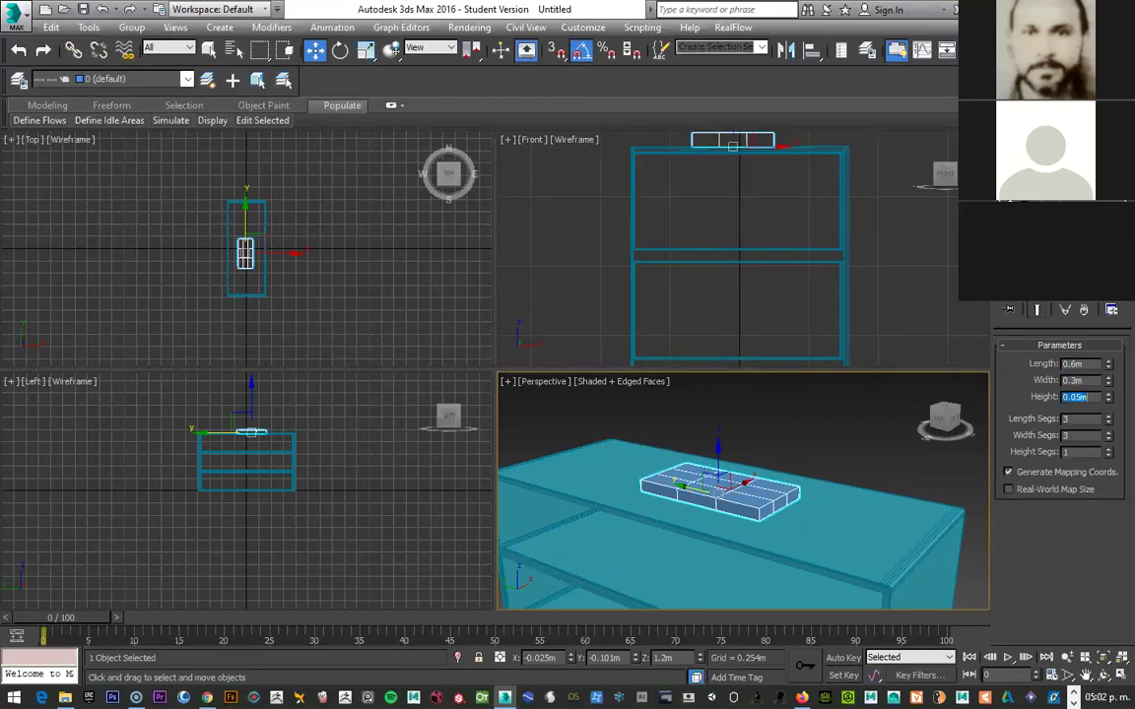
alt+middle_drag(928, 471, 920, 380)
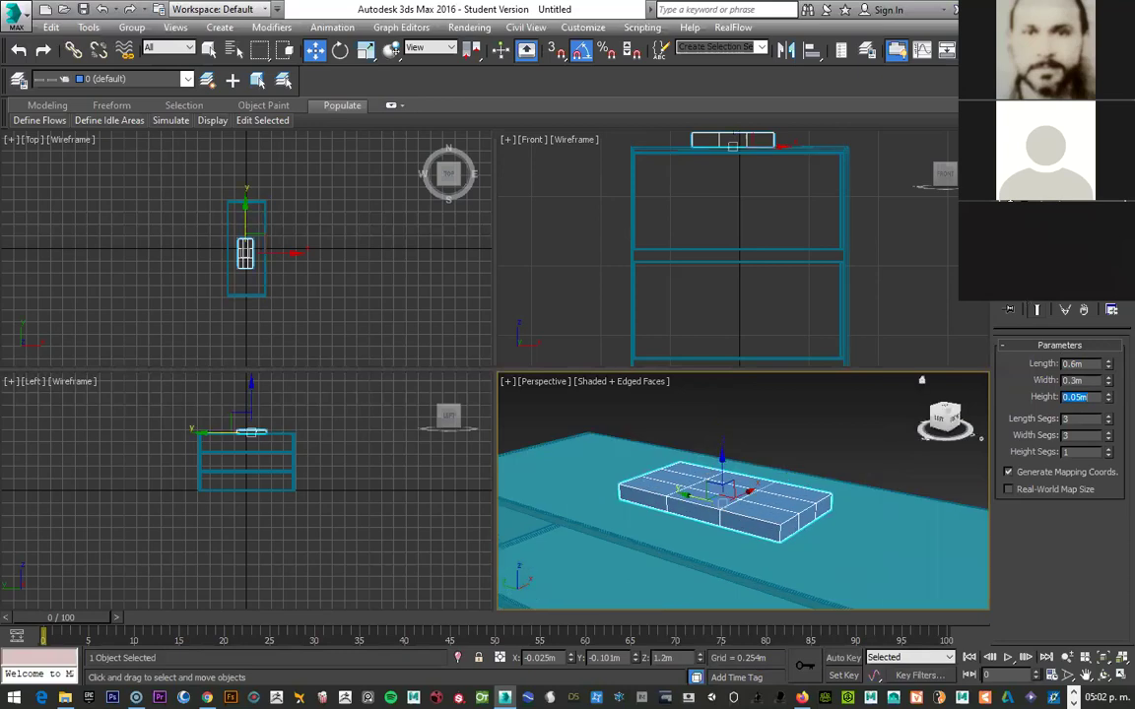
Step: Convert Box002 to Editable Poly and select the centre polygon of its 3×3 top
key(1)
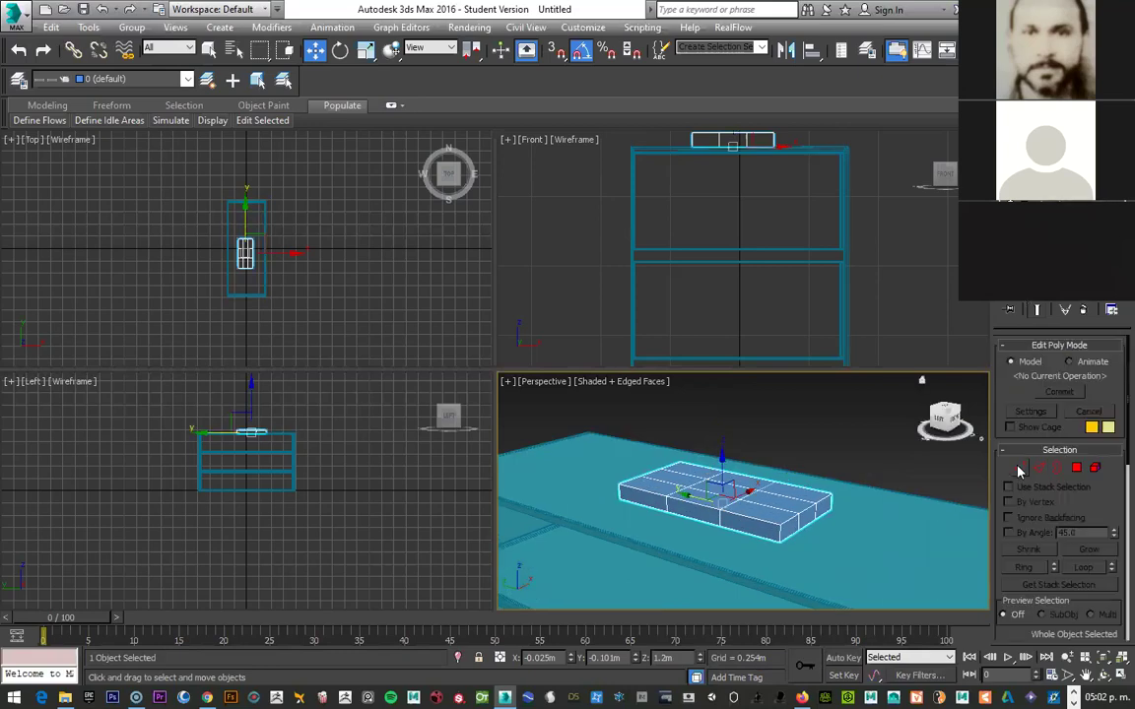
click(1077, 468)
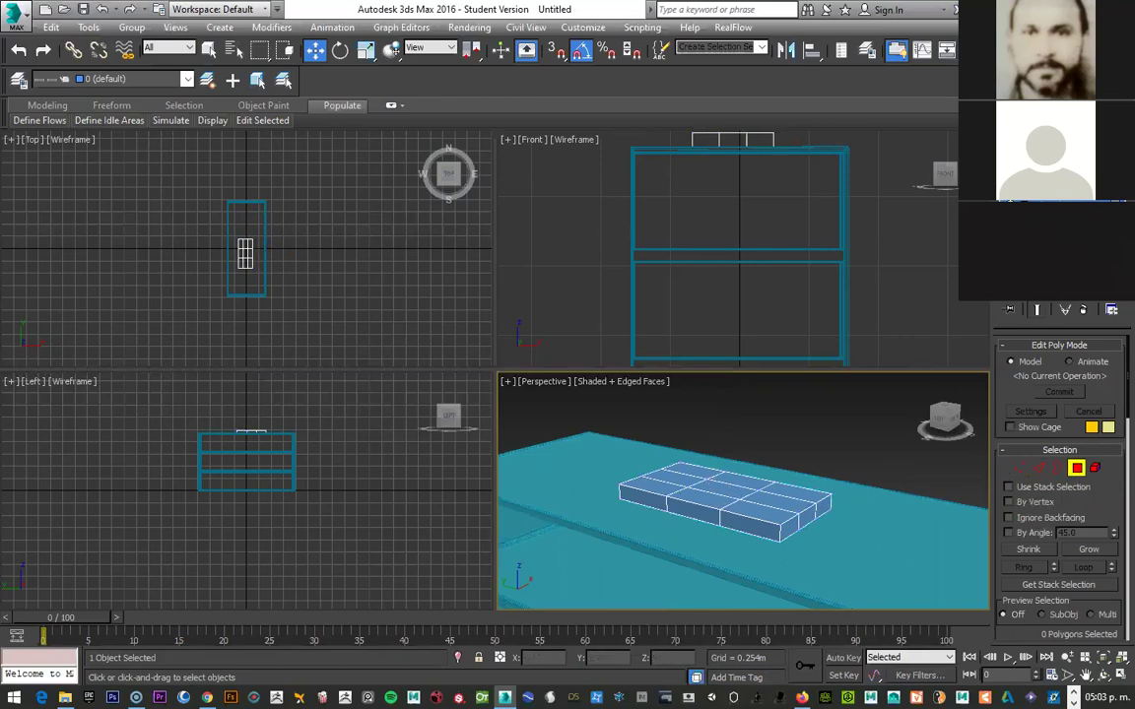
click(726, 493)
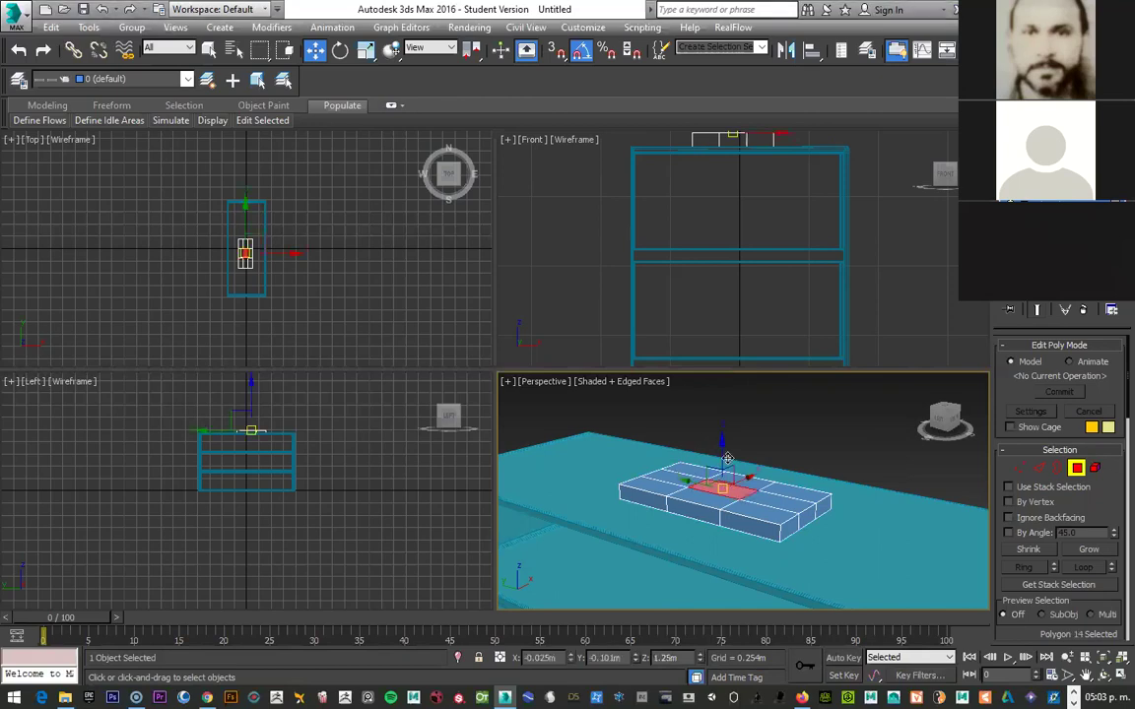
scroll(728, 495, up, 3)
scroll(732, 499, down, 3)
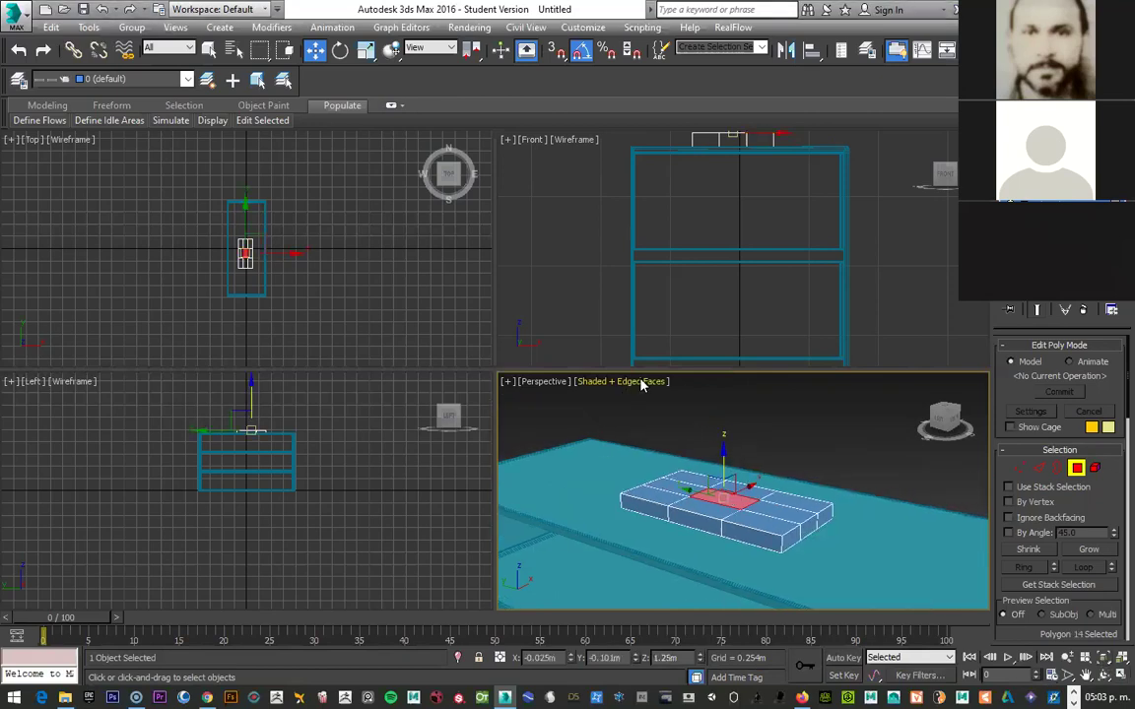
click(532, 382)
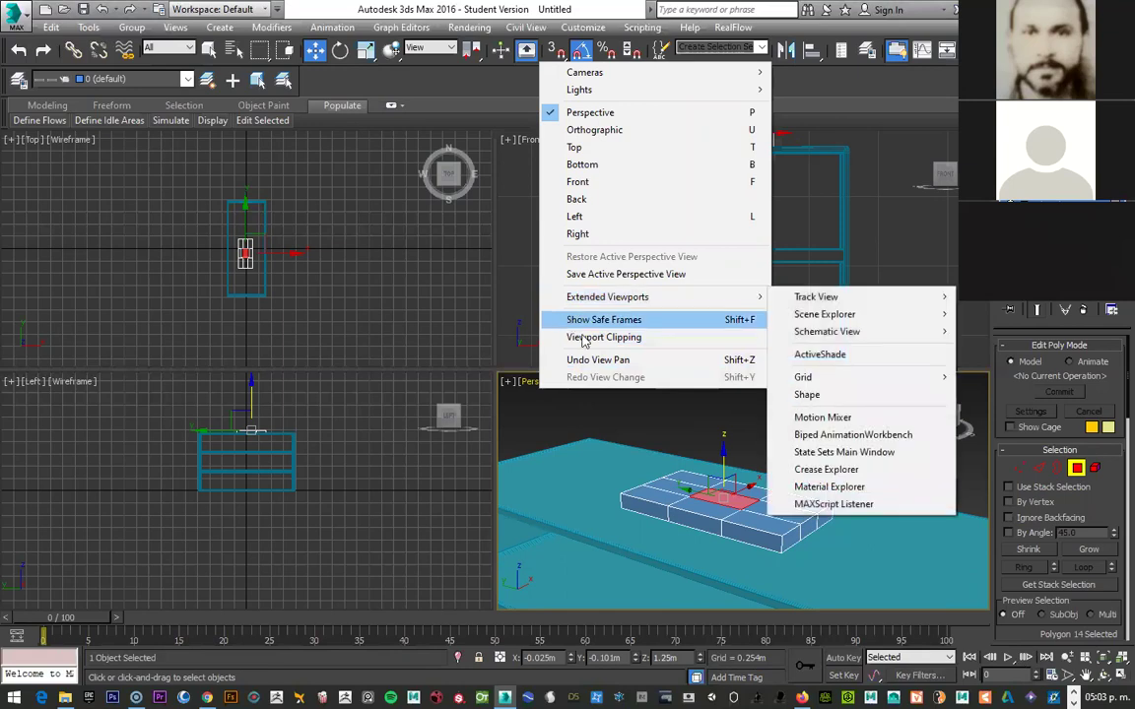
Step: Apply the three-pane viewport layout with Top and Front stacked left and a large right pane
click(624, 416)
click(598, 413)
click(607, 383)
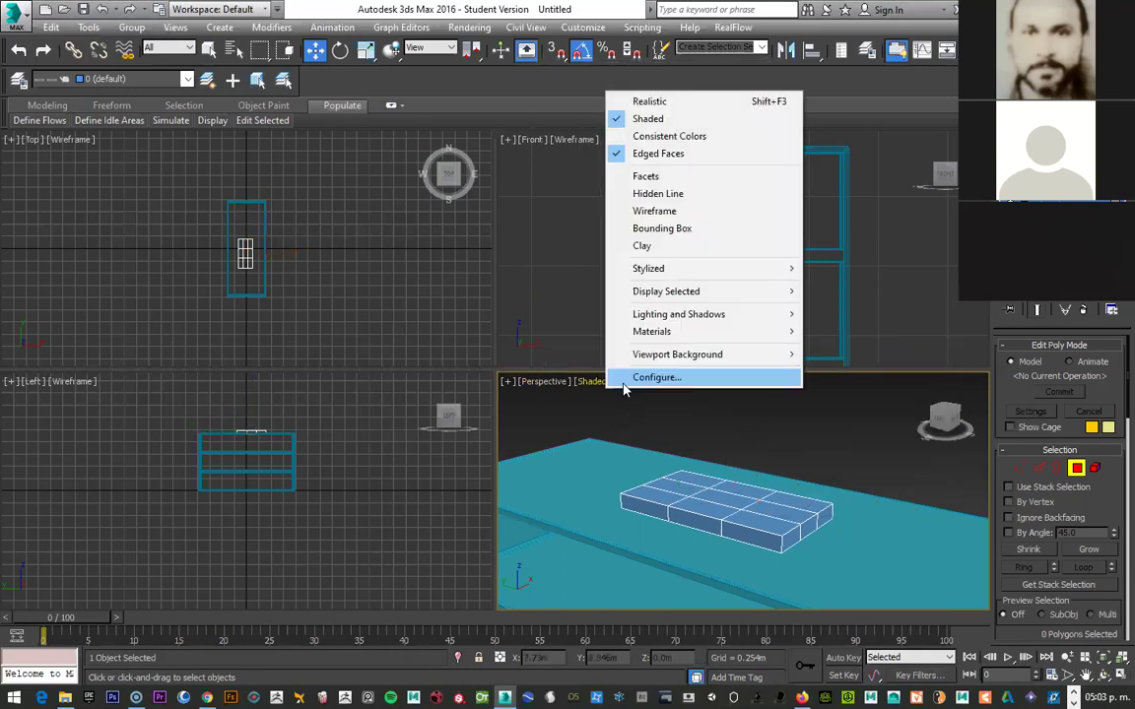
click(611, 394)
click(624, 384)
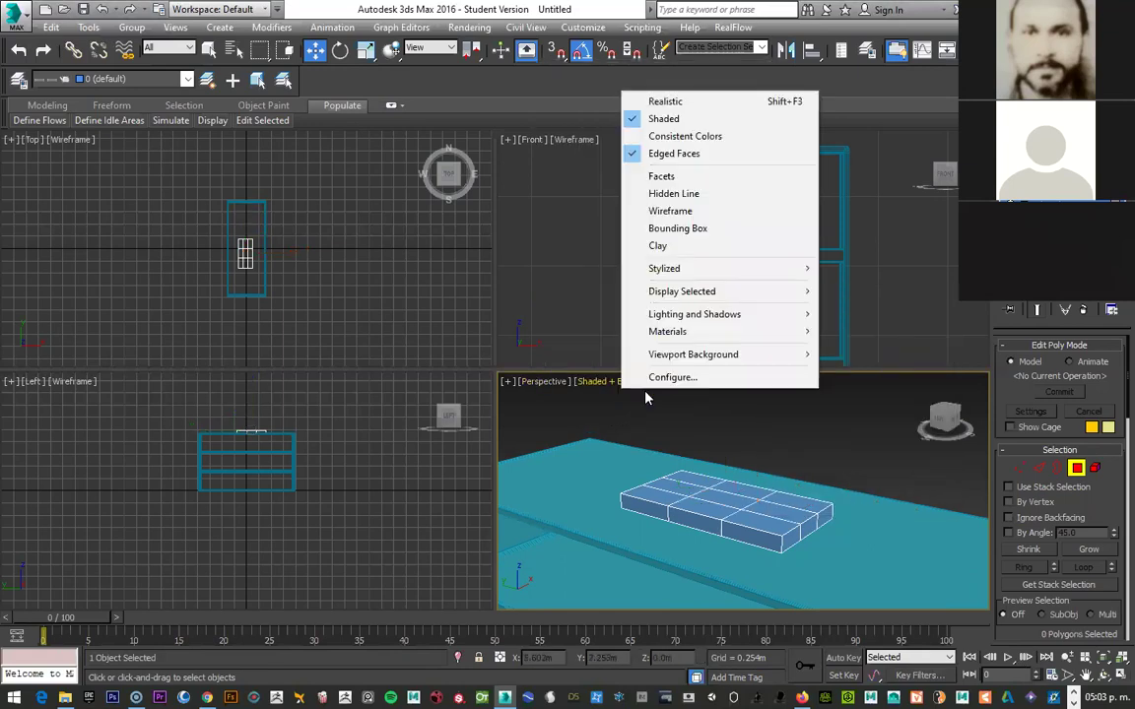
click(674, 377)
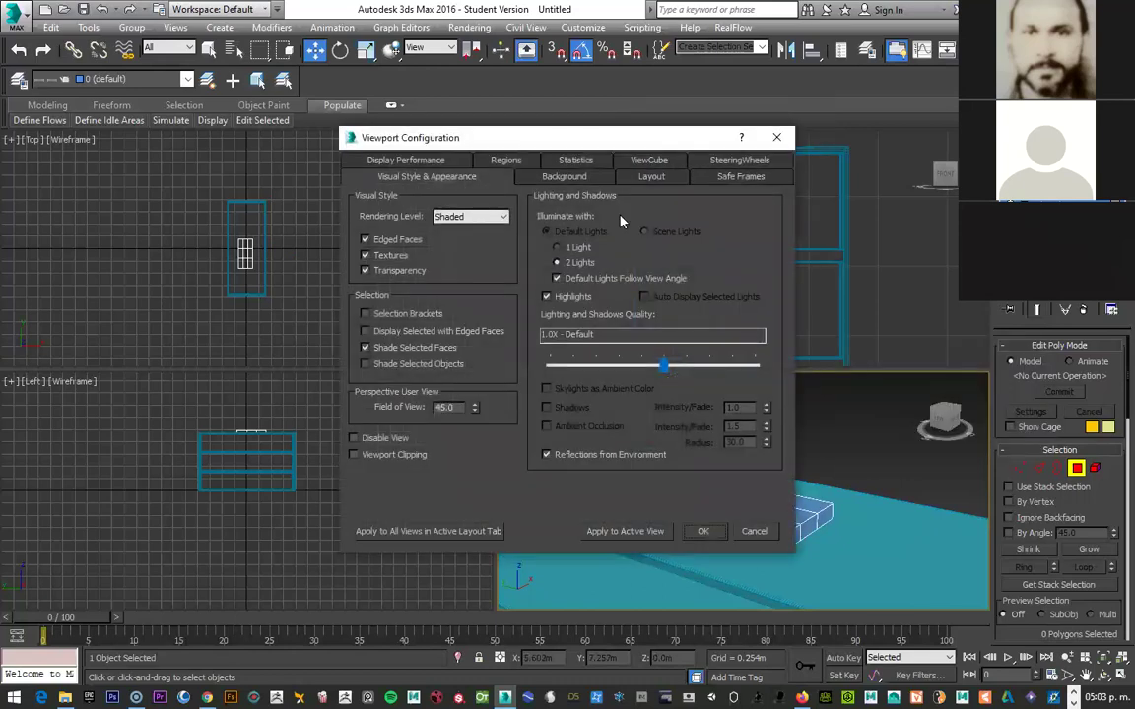
click(648, 177)
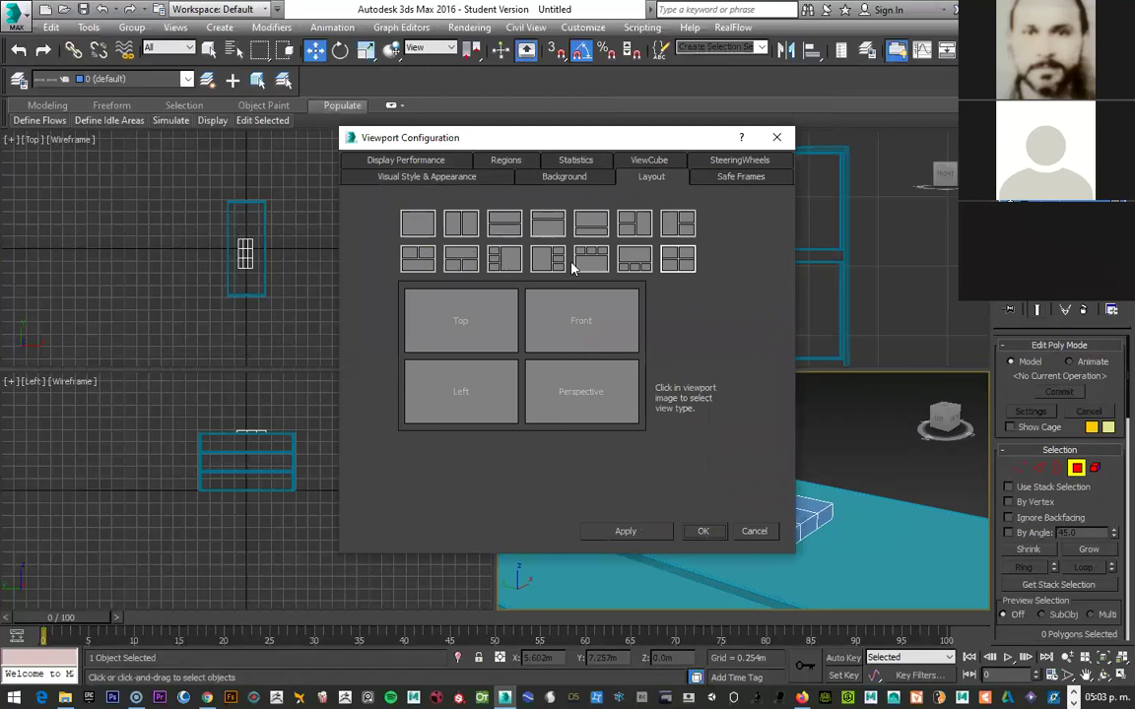
click(633, 225)
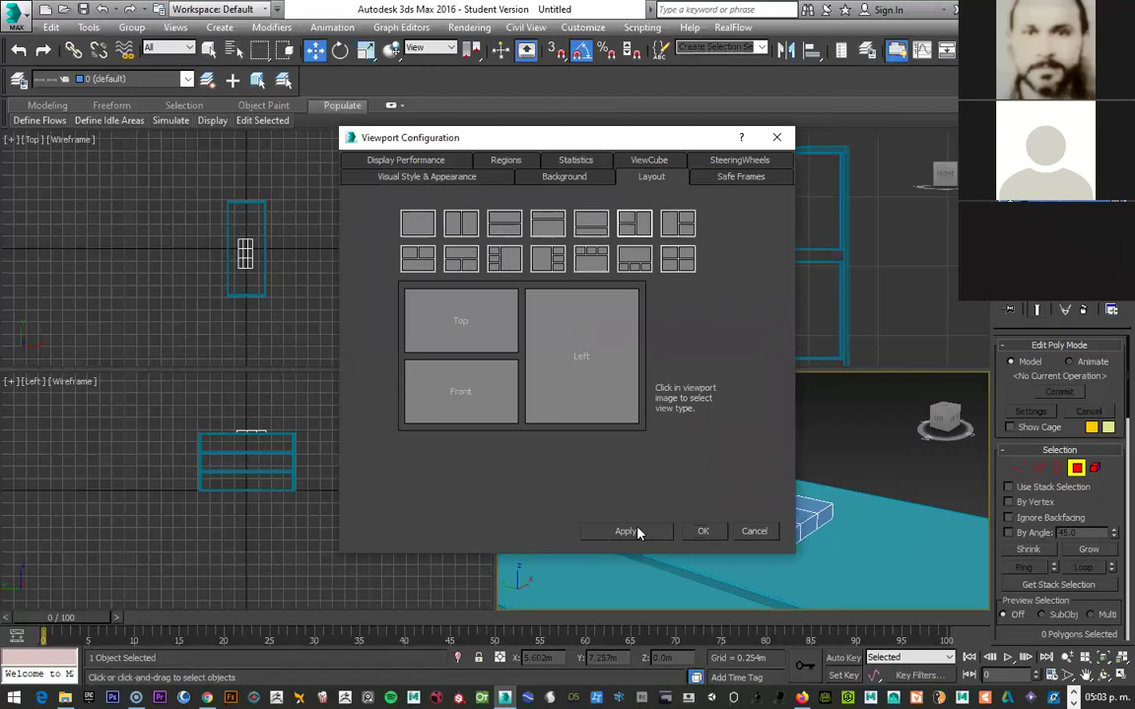
click(637, 533)
click(702, 532)
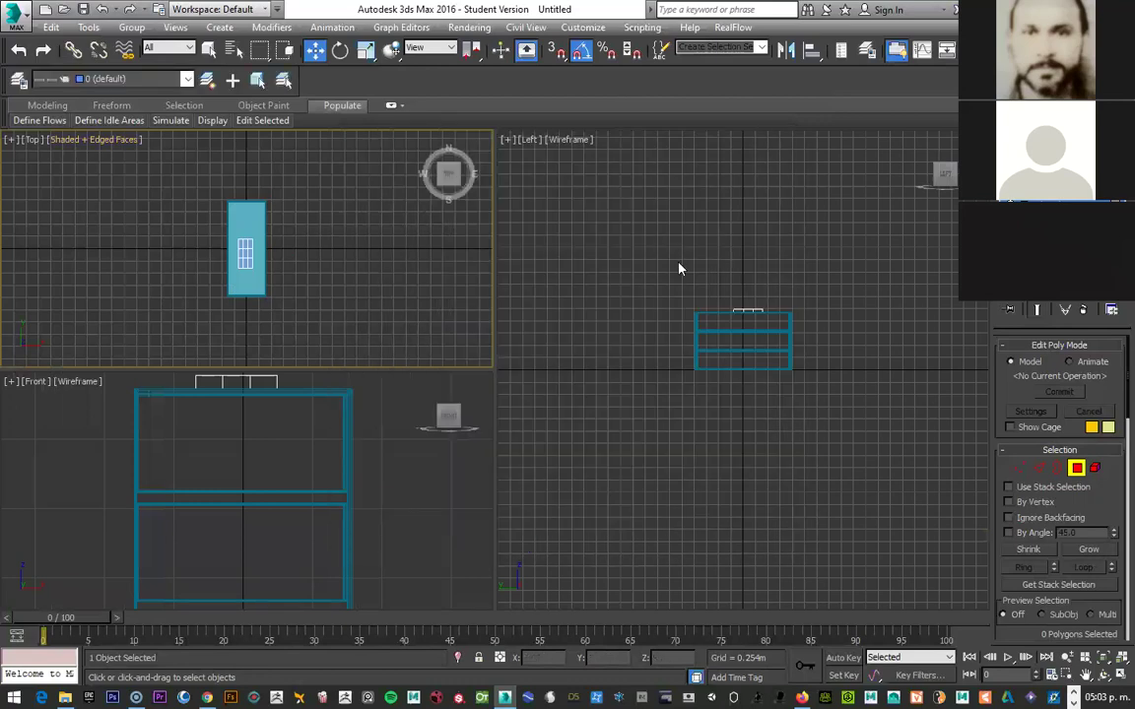
Step: Make the large pane a shaded Perspective view and orbit to see the dresser from above-left
scroll(677, 268, up, 2)
key(p)
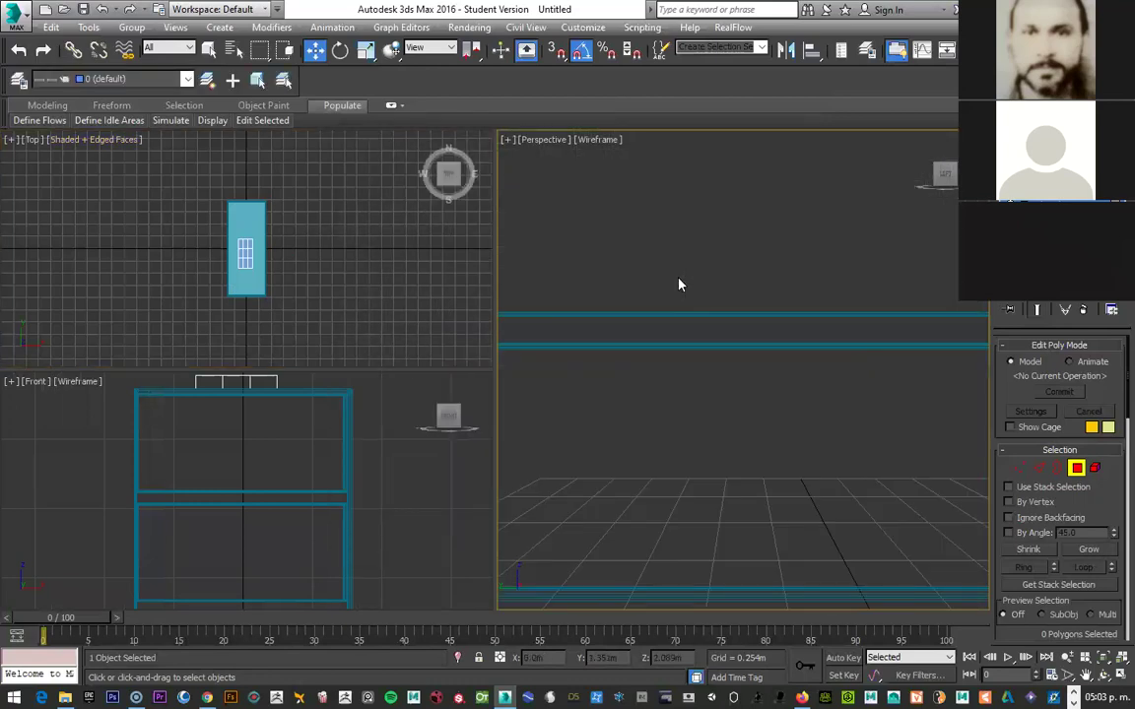
scroll(678, 285, down, 2)
scroll(686, 283, down, 2)
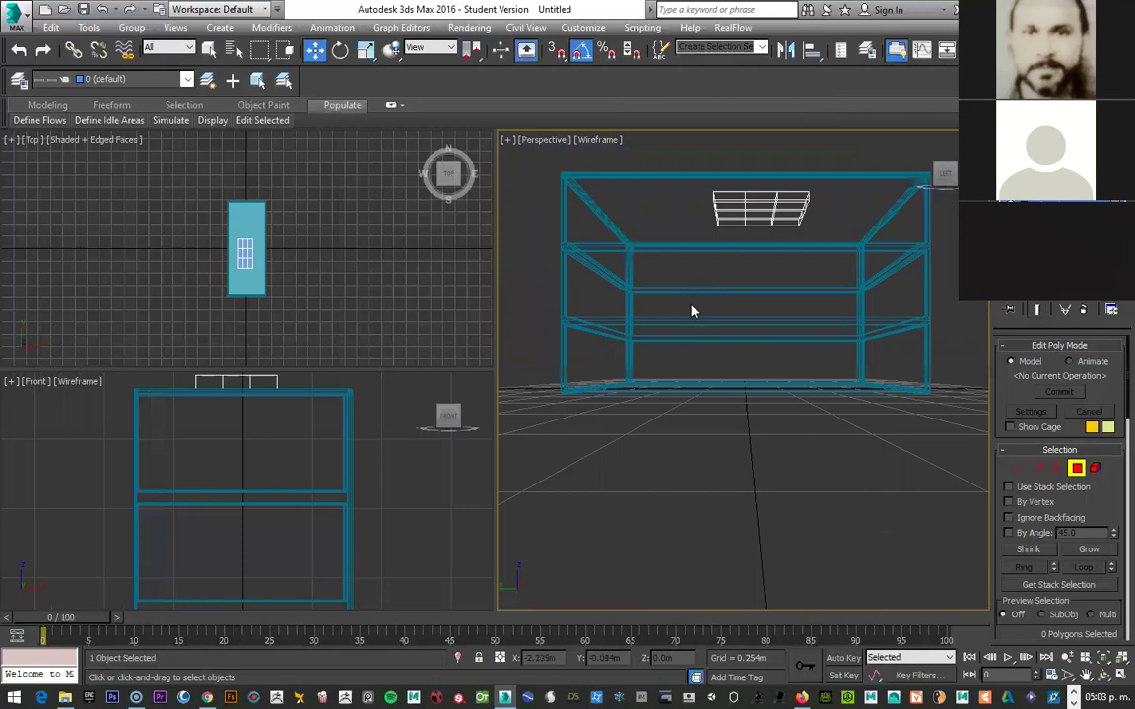
key(F3)
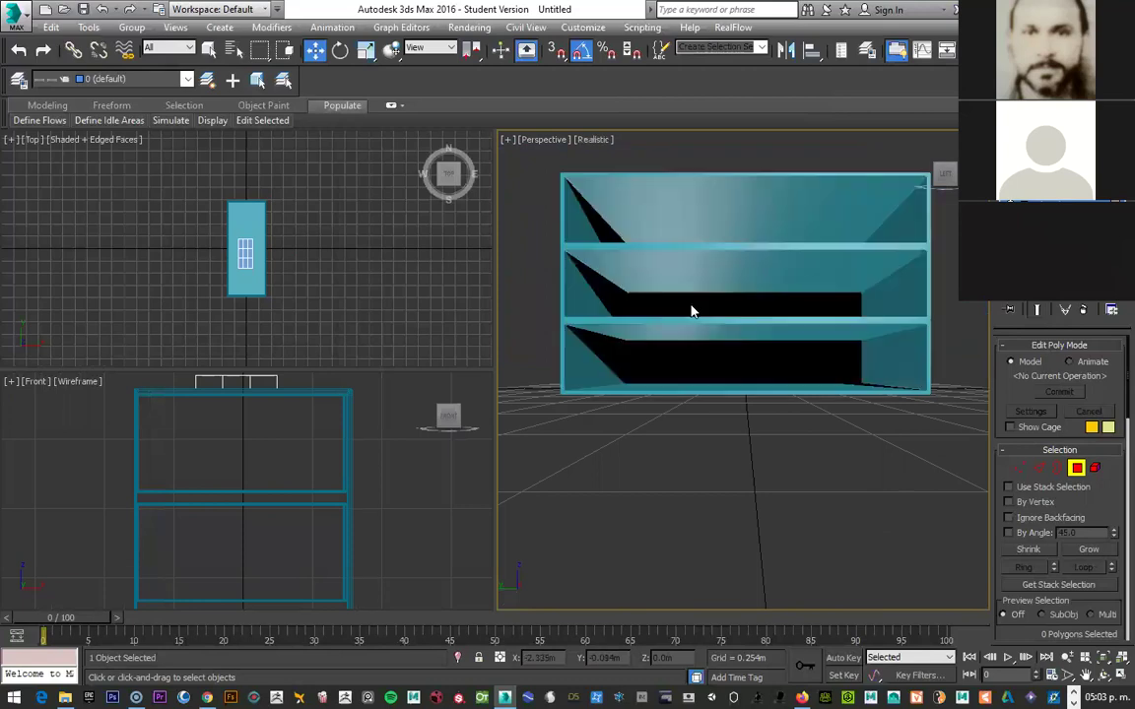
drag(943, 175, 841, 265)
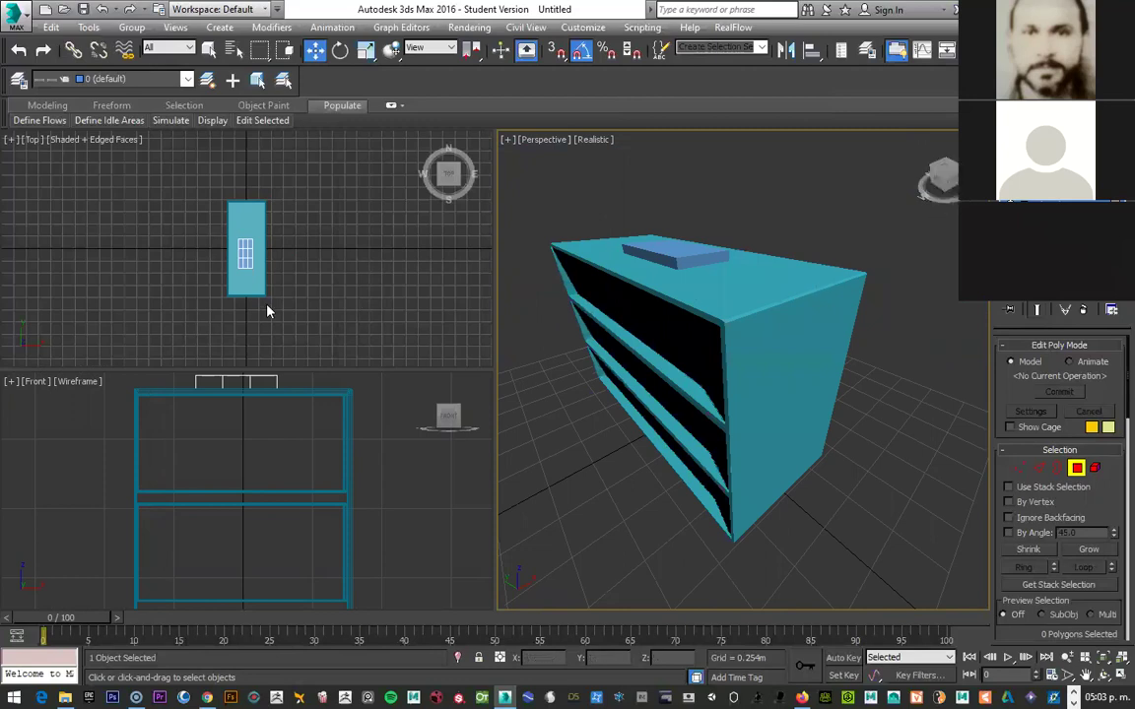
scroll(279, 271, up, 3)
scroll(273, 280, down, 2)
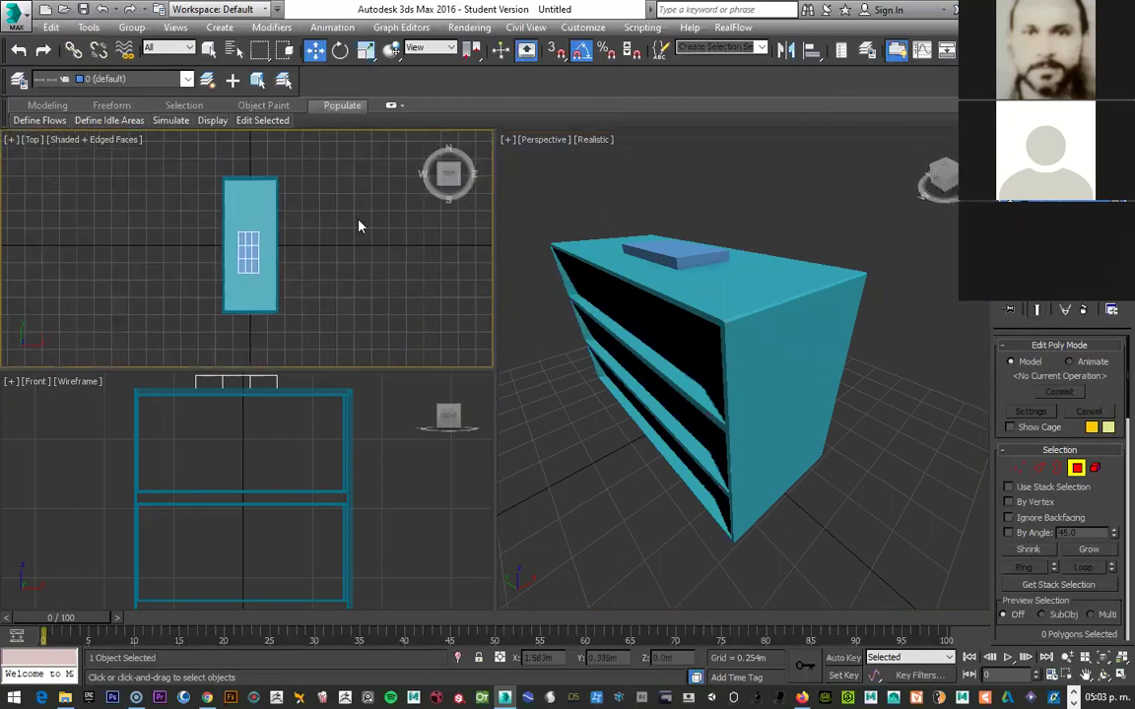
Step: Set the upper side pane to a Front view and the lower one to a Left view
key(f)
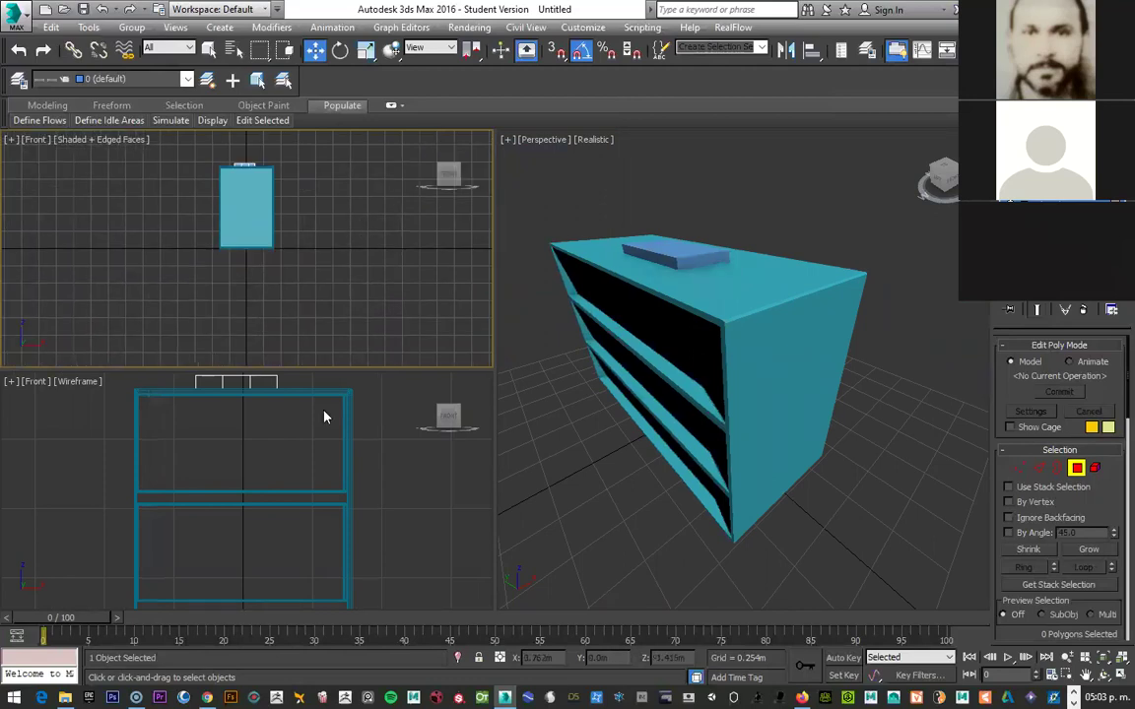
middle_click(394, 494)
key(l)
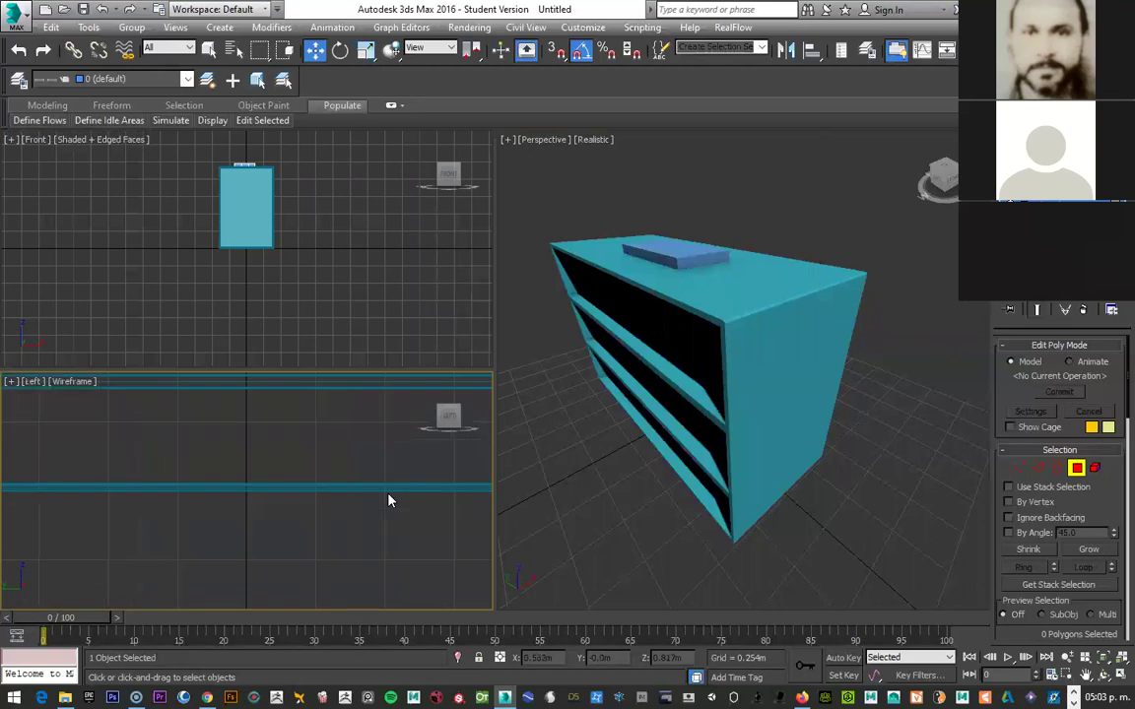
scroll(297, 504, down, 3)
scroll(291, 473, down, 2)
scroll(291, 471, up, 2)
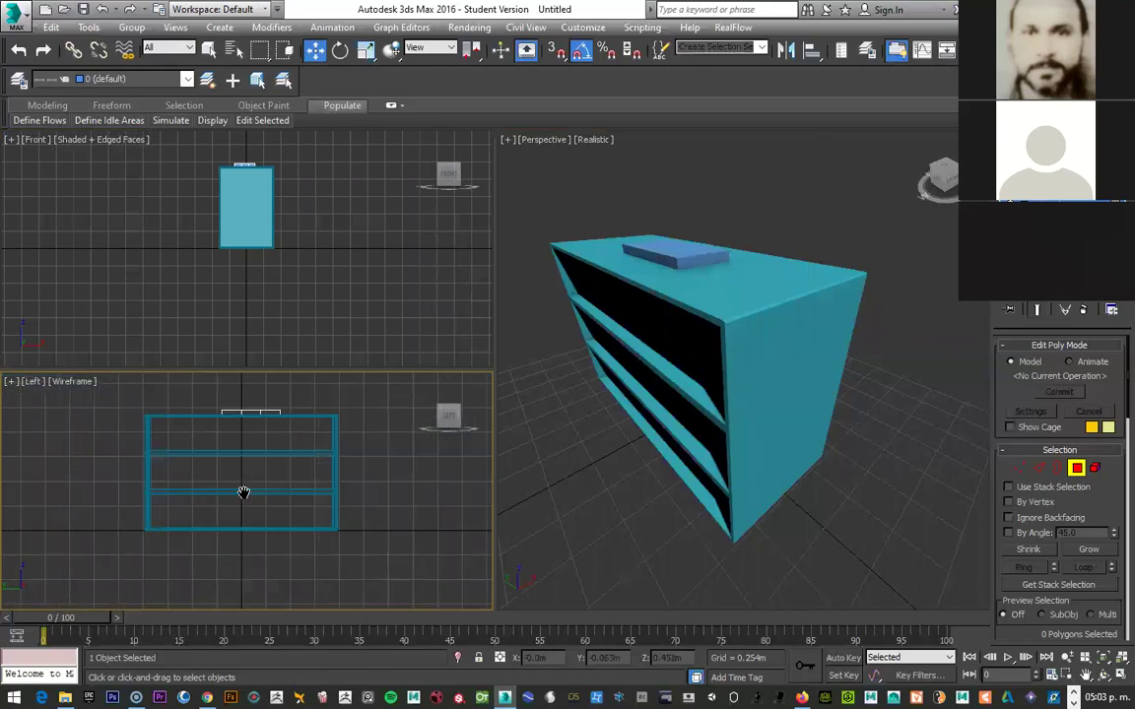
Step: Pan the Front view to recentre the cabinet and orbit Perspective toward the shelves
middle_click(297, 243)
middle_drag(297, 243, 301, 283)
alt+middle_drag(569, 396, 585, 388)
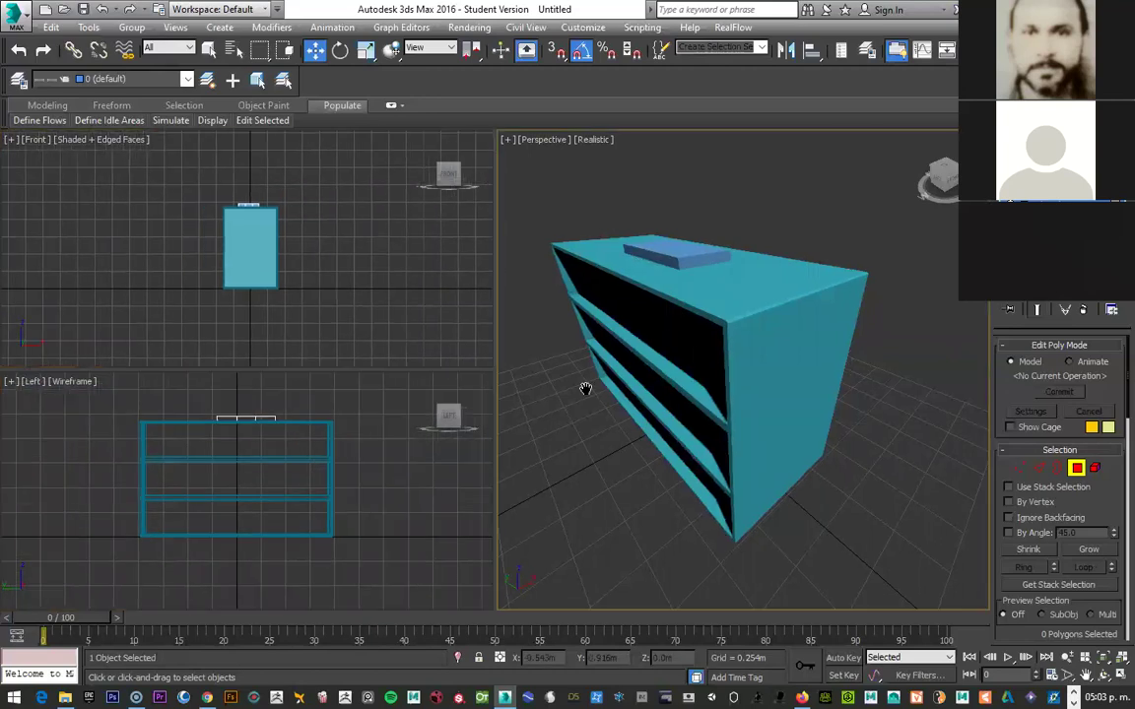
middle_click(367, 418)
middle_click(469, 316)
middle_click(633, 398)
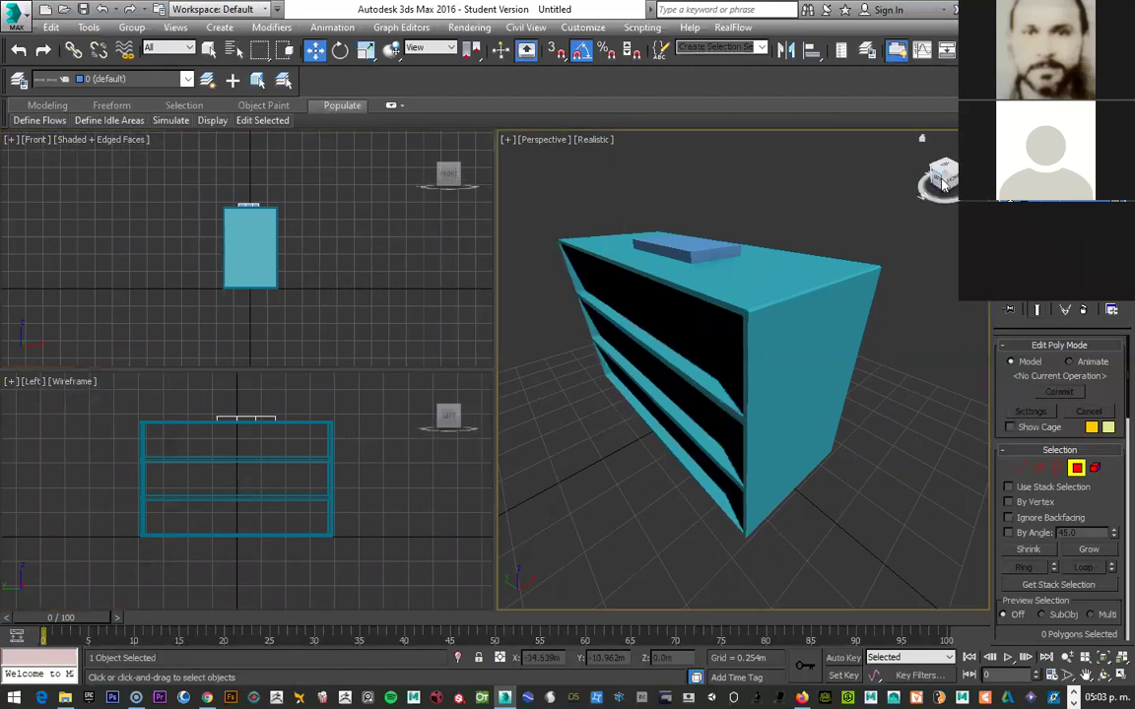
drag(934, 185, 943, 183)
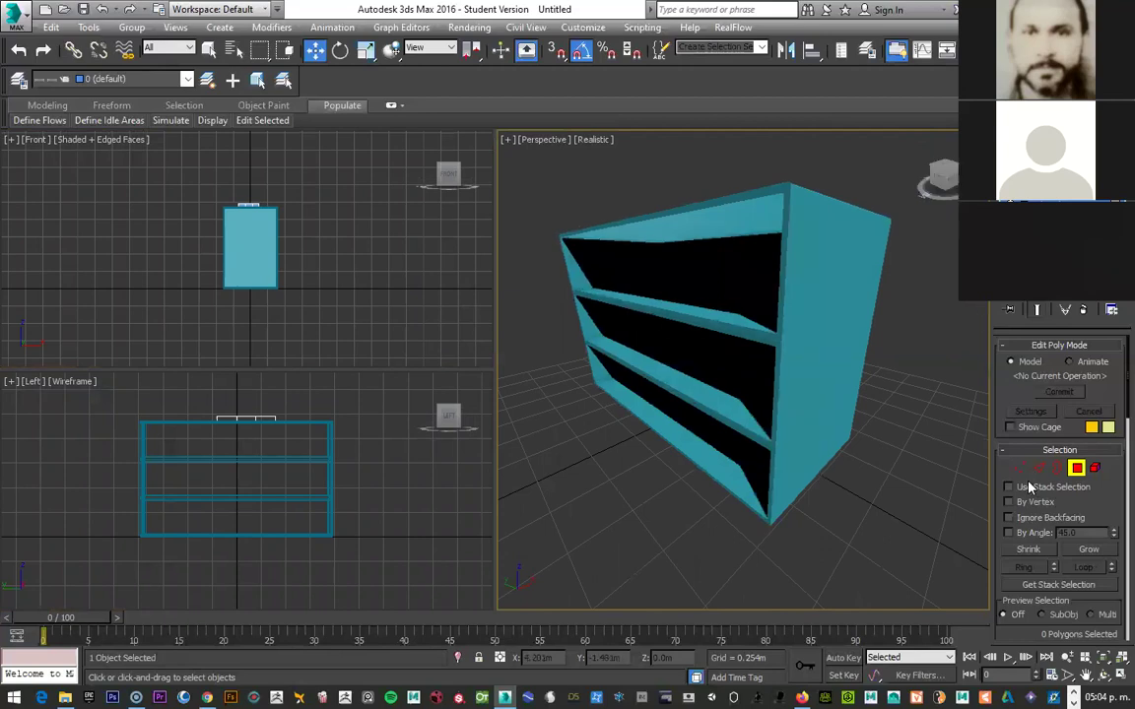
Step: Frame the selected box in Perspective and orbit to reveal its open shelves
key(f)
key(p)
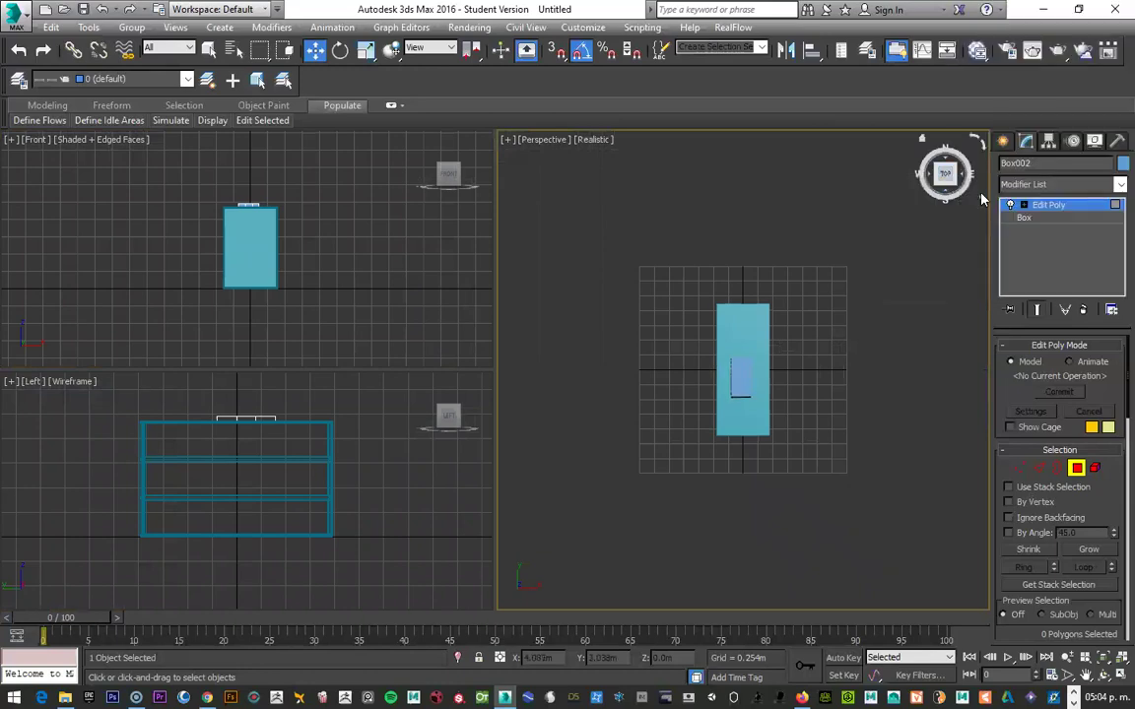
key(z)
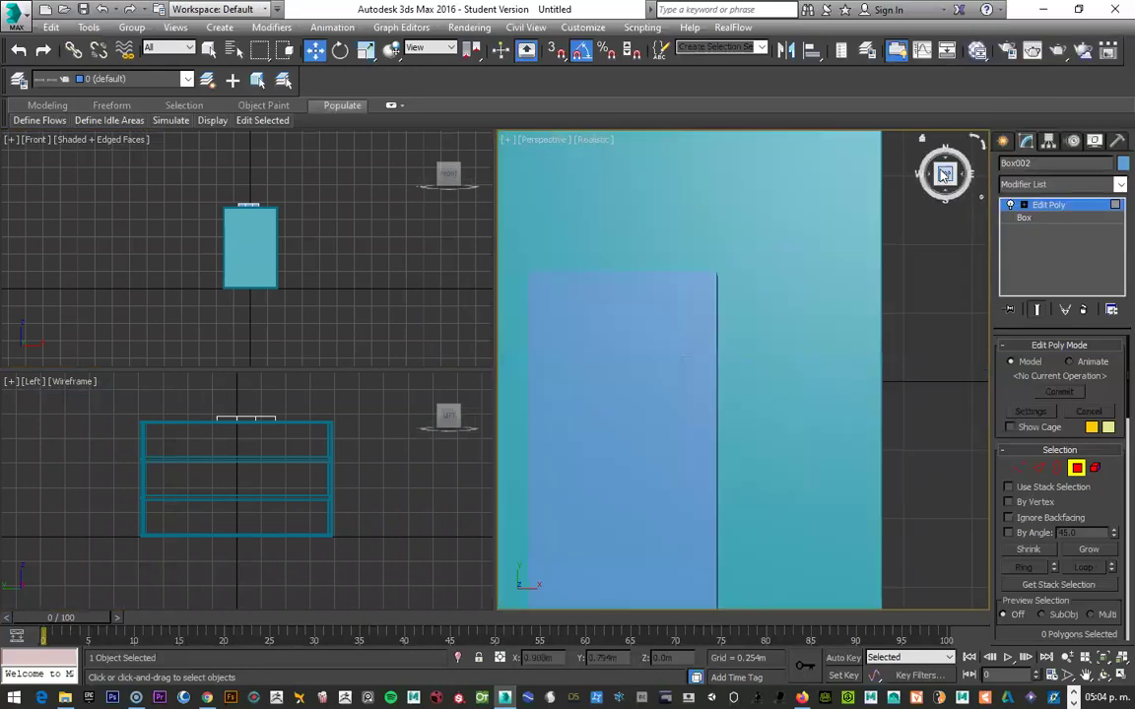
drag(945, 173, 995, 596)
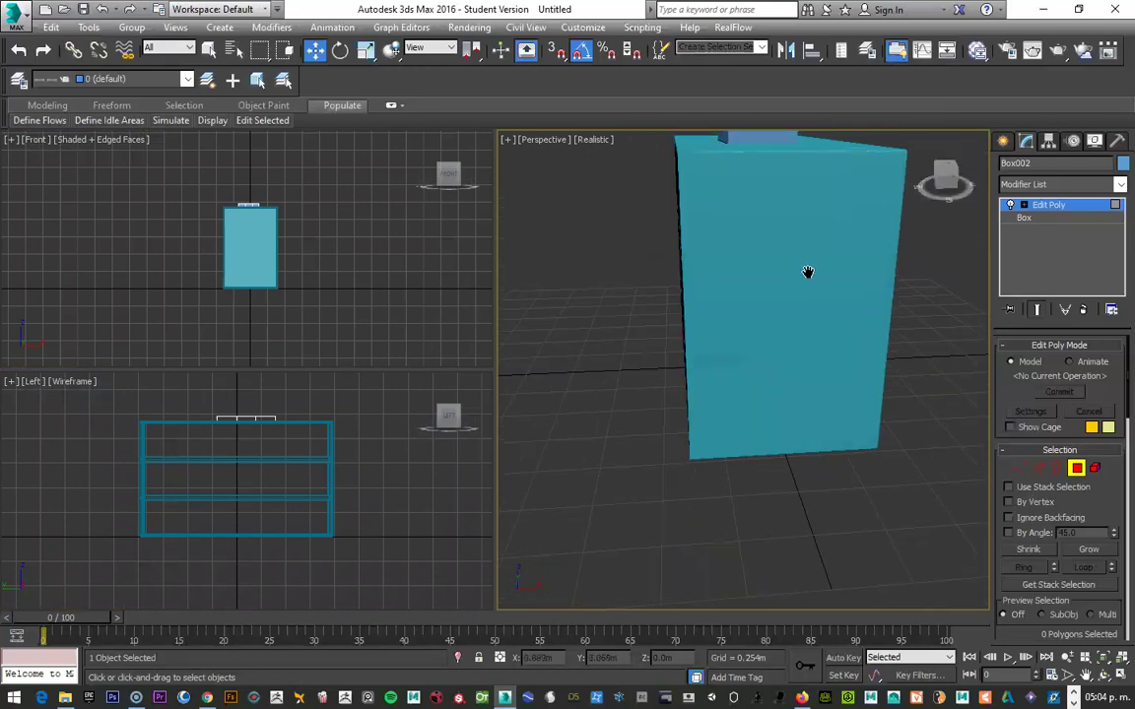
click(1103, 676)
mouse_move(721, 393)
mouse_down()
mouse_move(767, 382)
mouse_move(711, 360)
mouse_up()
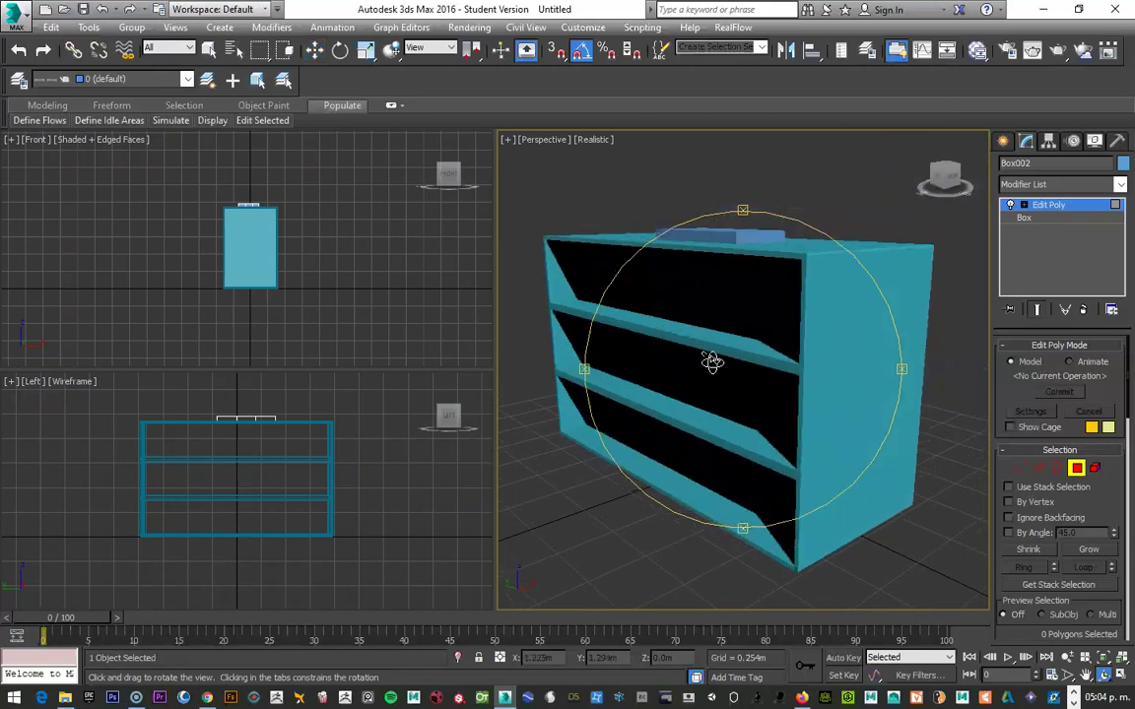
Step: Set the Perspective view to Shaded with Edged Faces shown
click(596, 140)
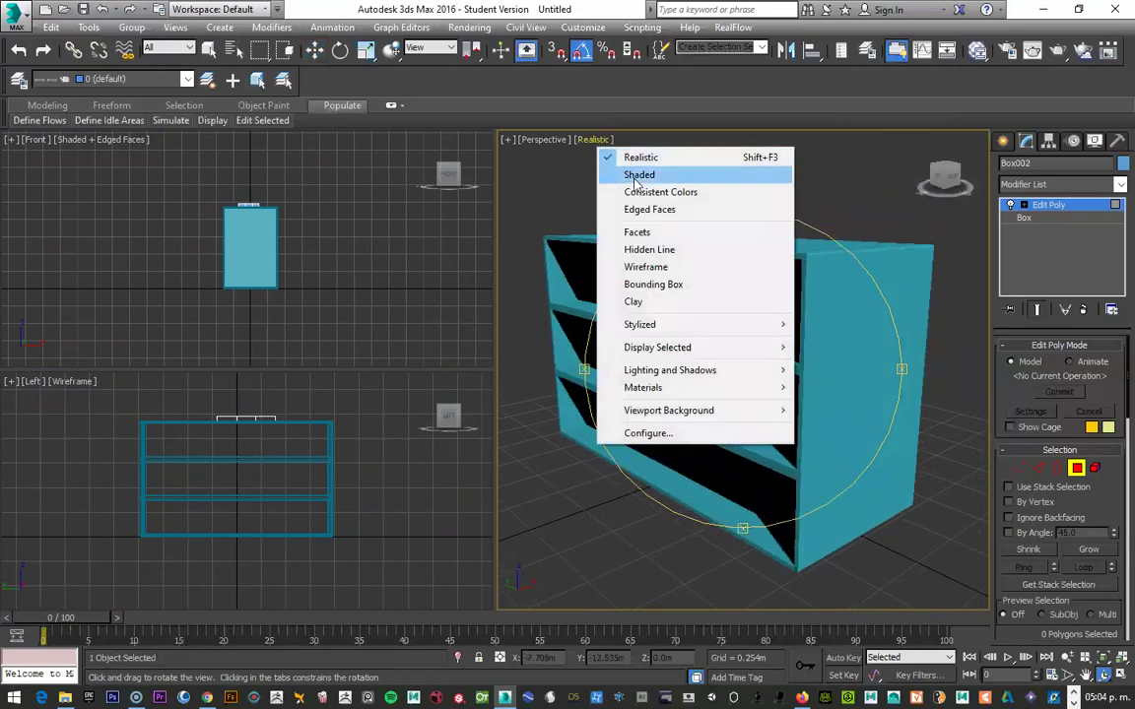
click(622, 172)
drag(658, 331, 701, 249)
scroll(708, 339, up, 3)
drag(724, 342, 635, 204)
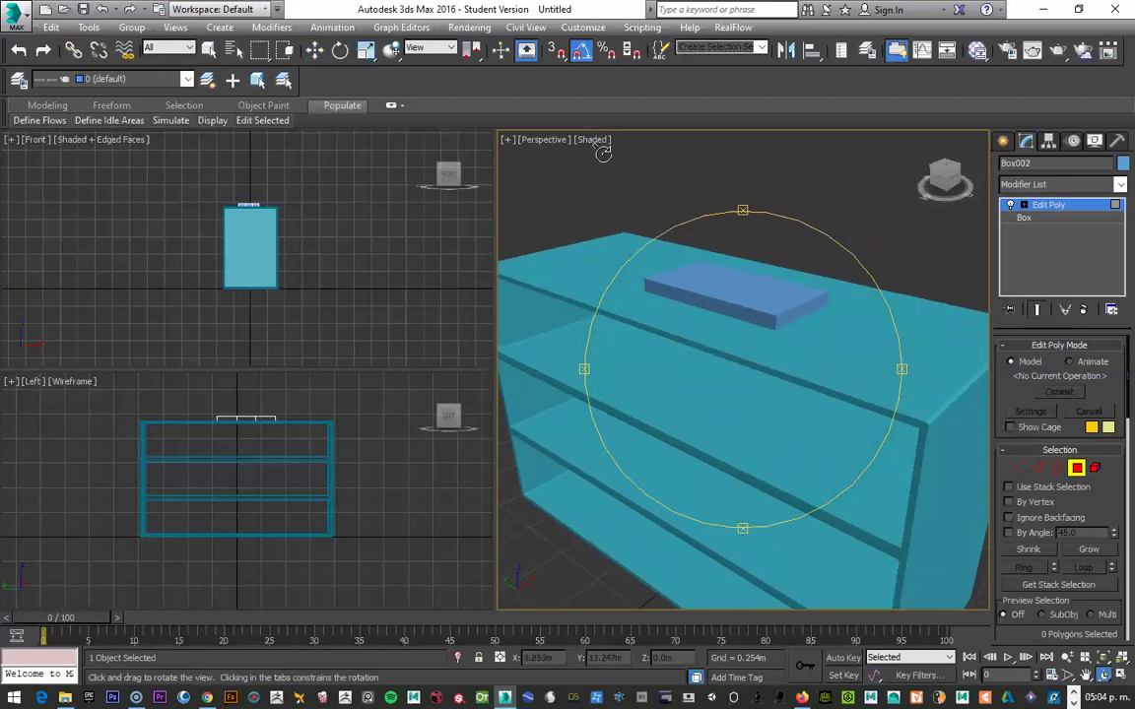
key(F4)
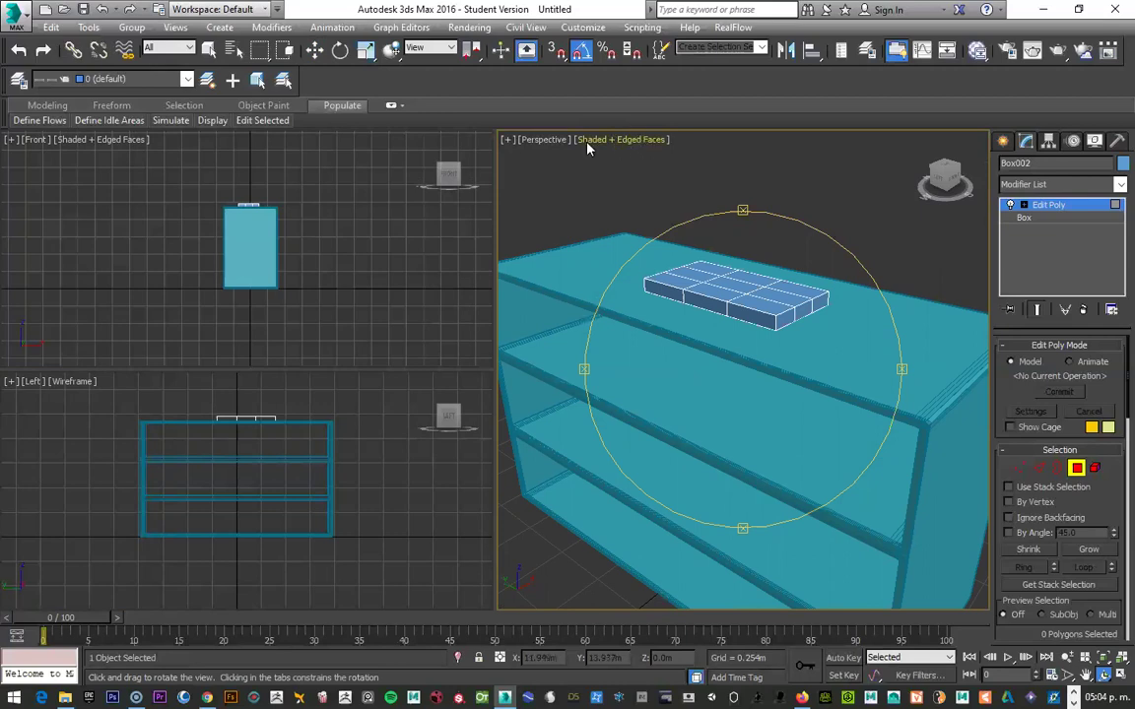
scroll(717, 296, up, 3)
Step: Shift-drag the slab's centre polygon upward three times to extrude a tall column
key(w)
click(732, 321)
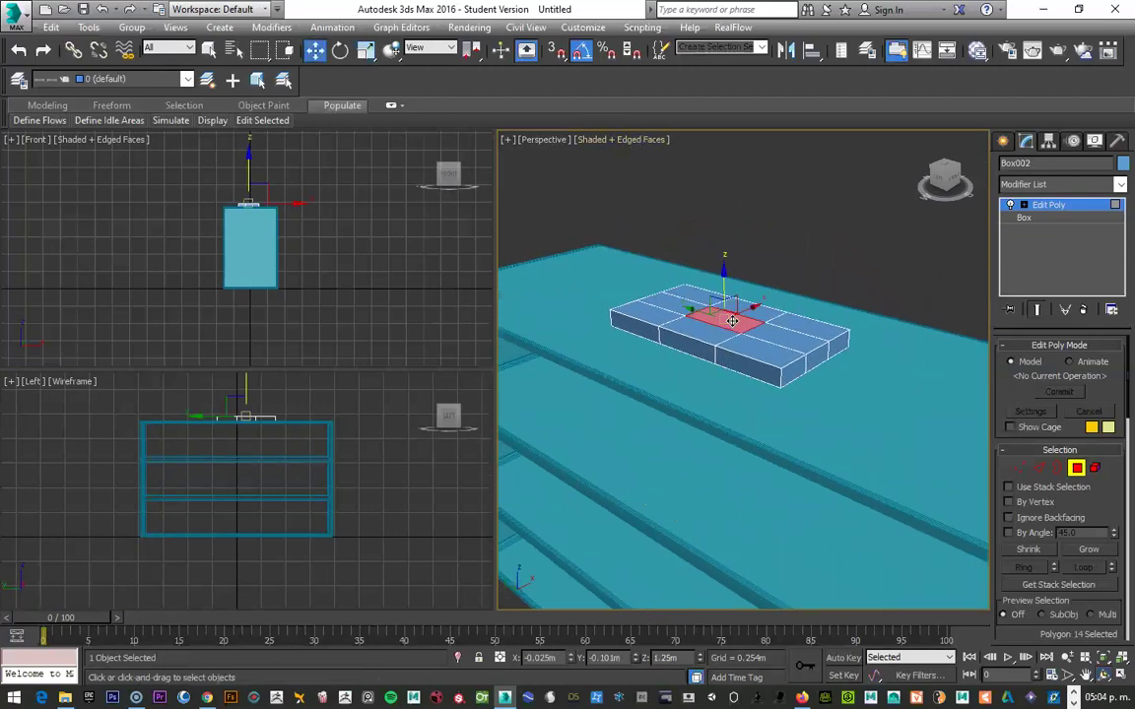
right_click(733, 321)
middle_drag(710, 301, 738, 385)
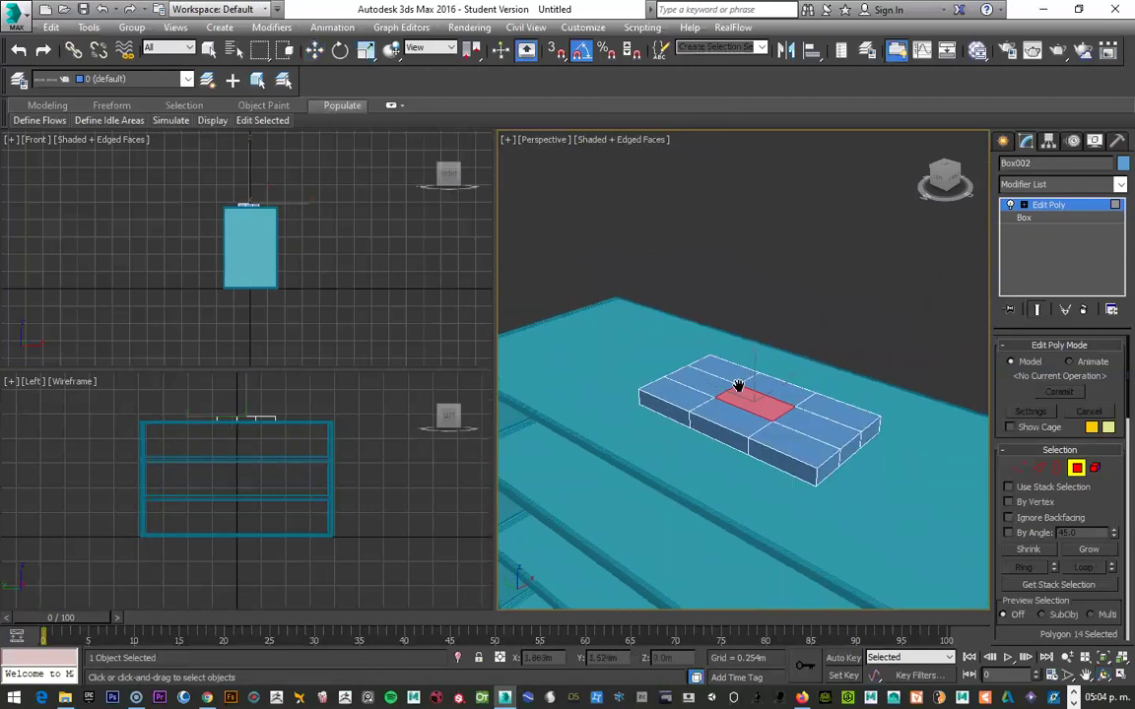
drag(739, 385, 744, 321)
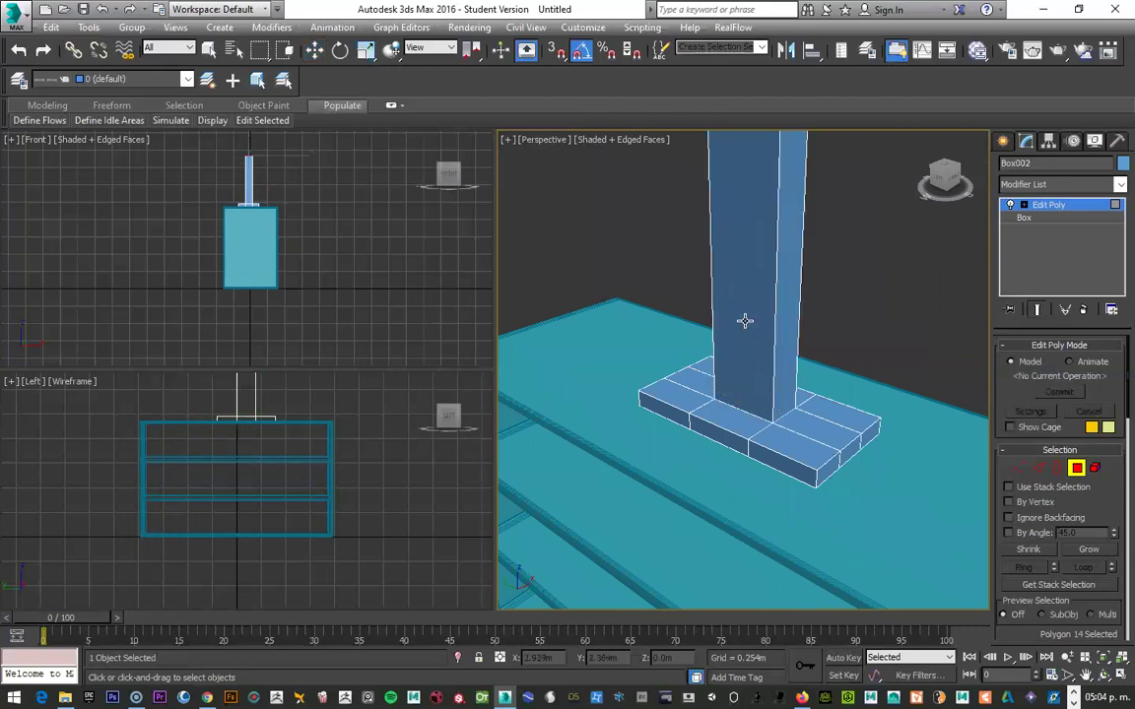
scroll(744, 321, down, 3)
drag(782, 359, 785, 333)
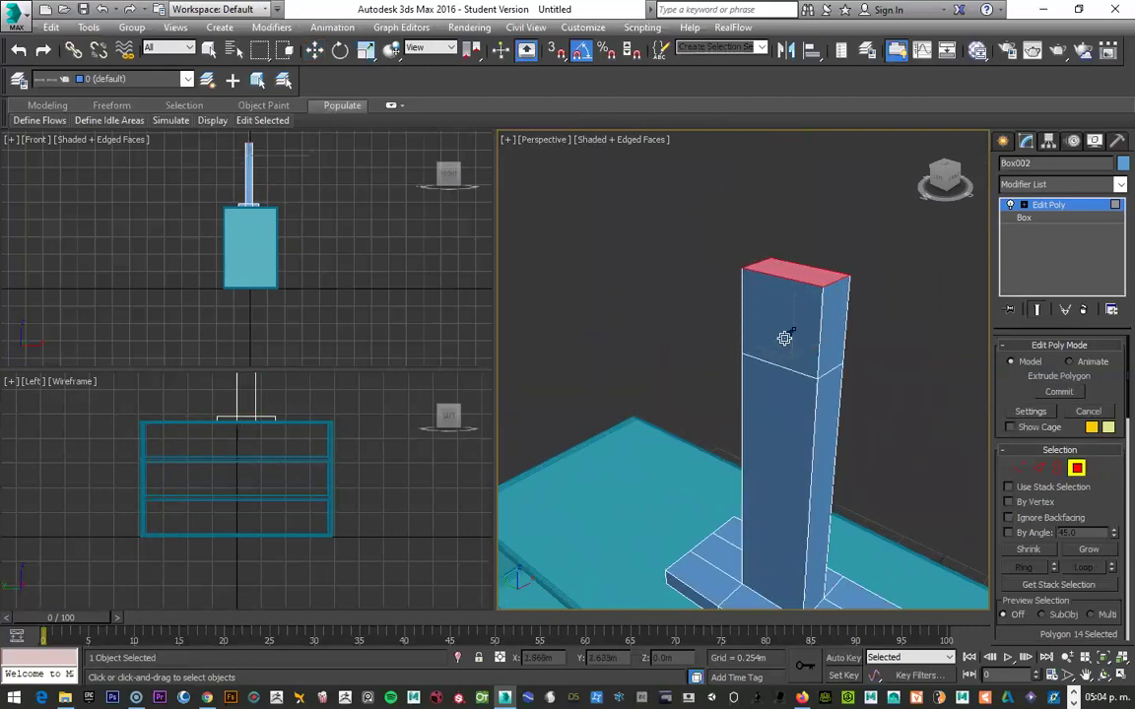
drag(804, 276, 803, 268)
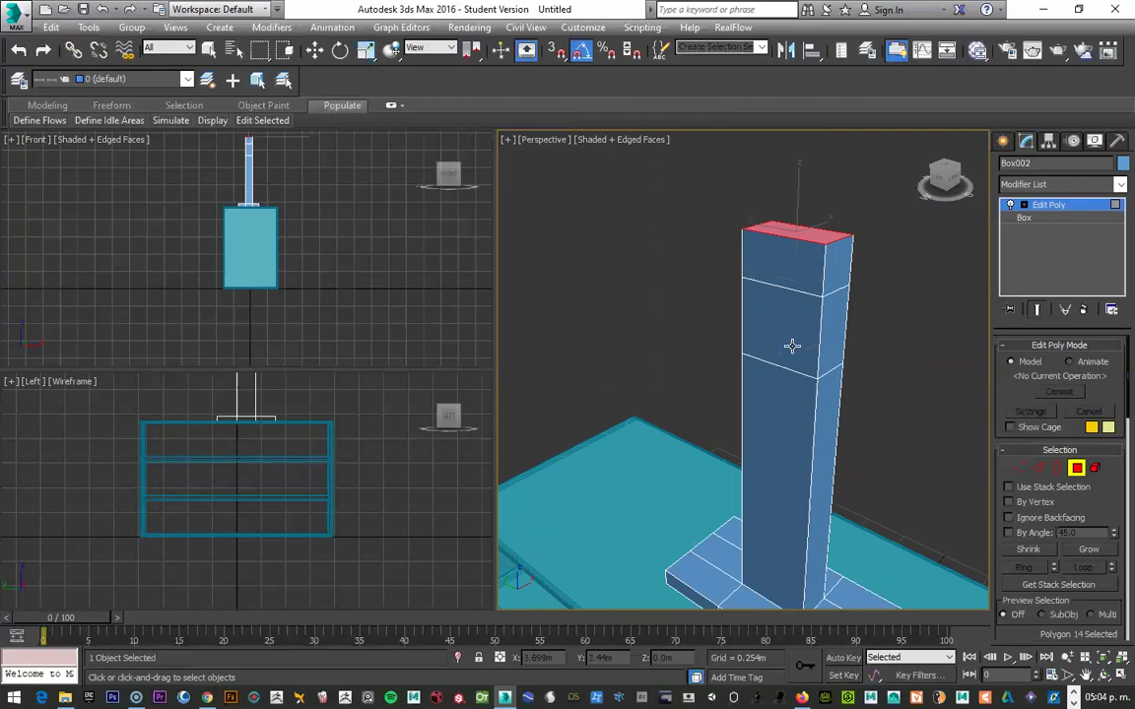
Step: Extrude a side face of the column into an arm and scale its end face wide along X
drag(790, 335, 760, 315)
mouse_move(235, 413)
middle_down()
mouse_move(296, 480)
mouse_move(223, 507)
middle_up()
scroll(295, 480, up, 3)
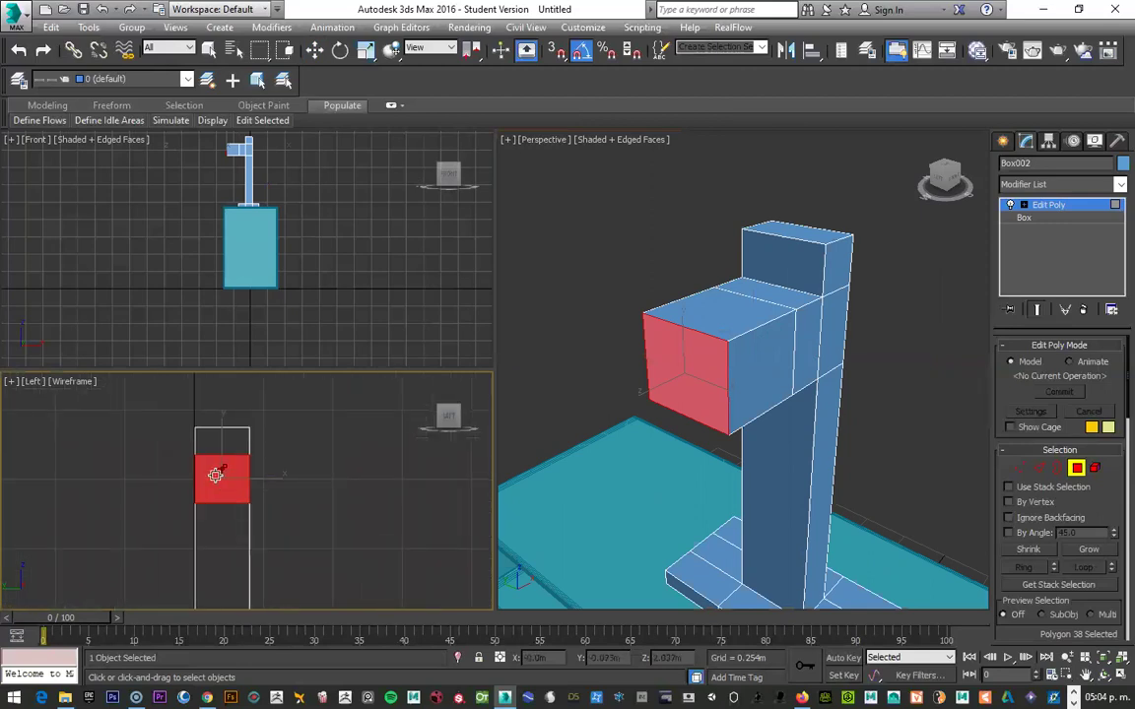
key(r)
mouse_move(266, 474)
mouse_down()
mouse_move(260, 489)
mouse_move(307, 483)
mouse_move(304, 494)
mouse_move(329, 480)
mouse_up()
scroll(260, 490, down, 2)
scroll(304, 493, down, 3)
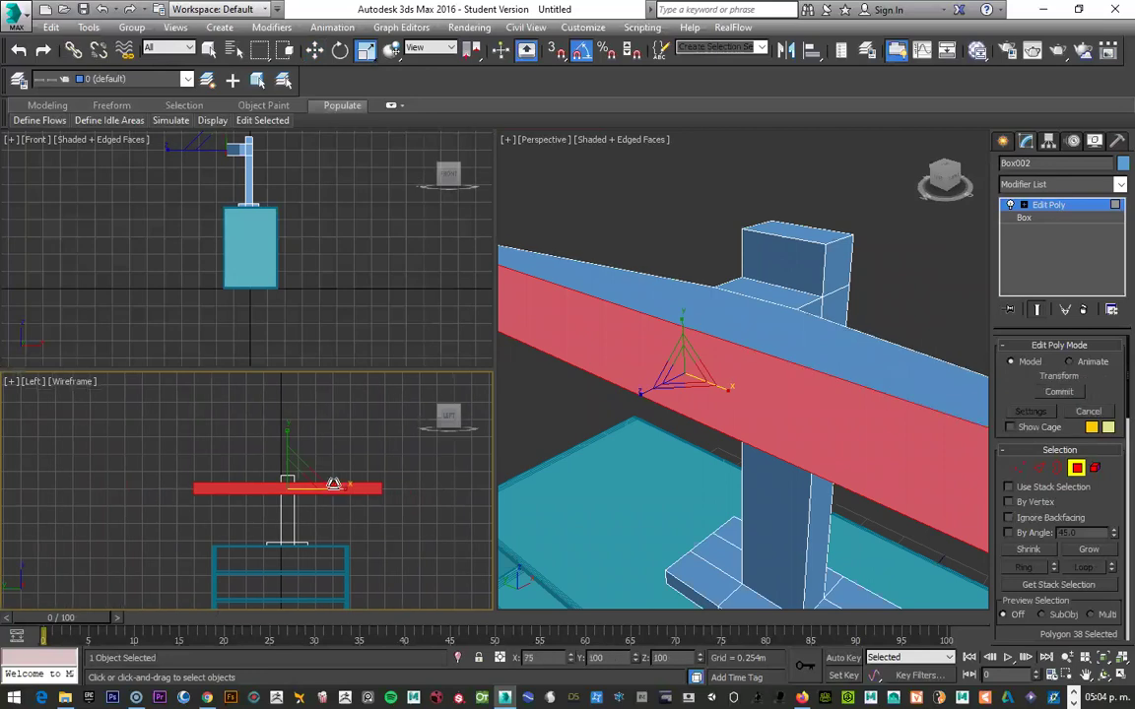
Step: Stretch the end face taller into a panel and extrude it for thickness
drag(288, 402, 288, 325)
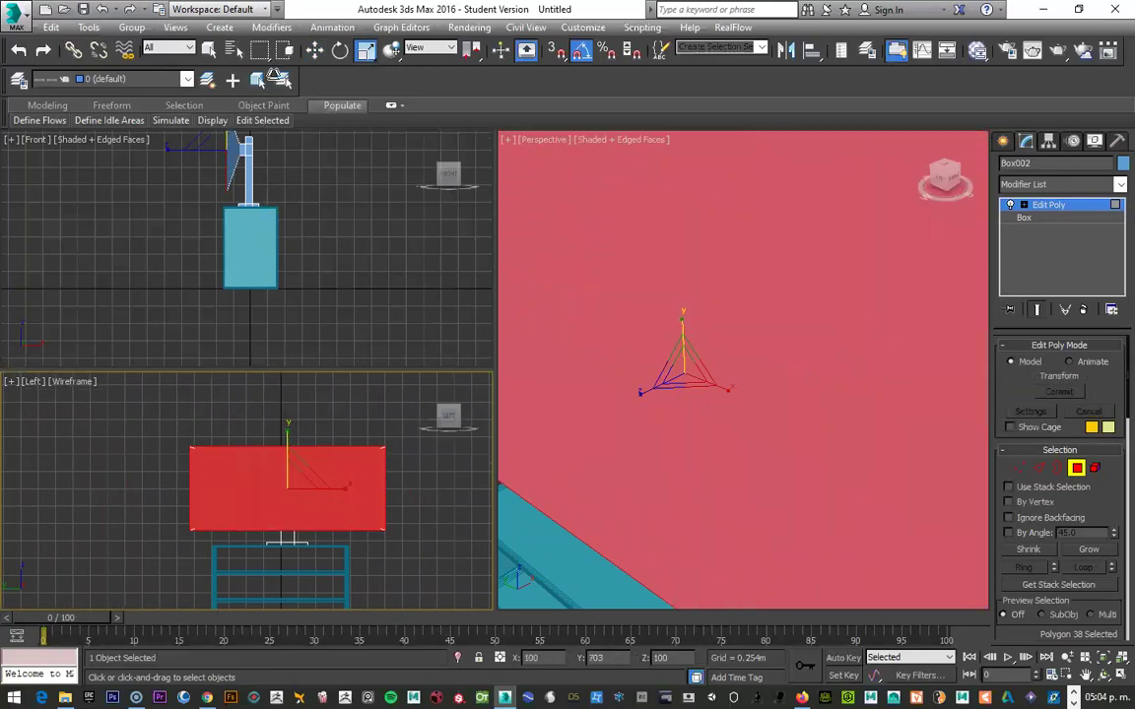
scroll(742, 361, down, 5)
middle_drag(742, 361, 744, 362)
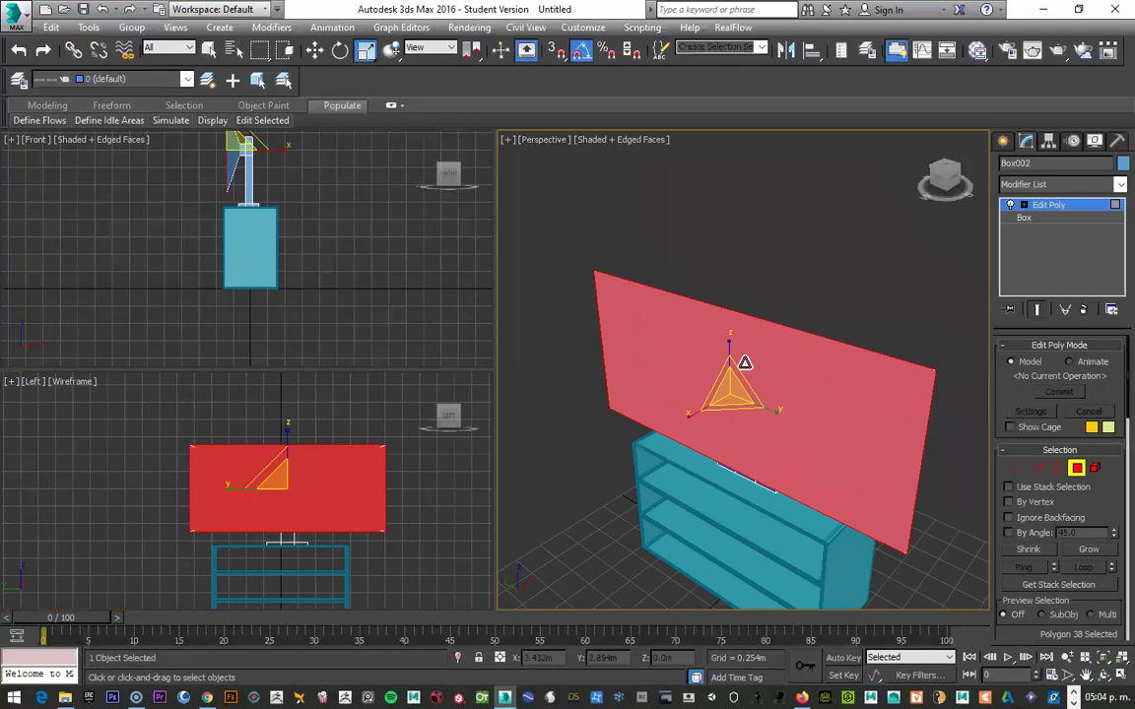
key(x)
key(shift+e)
drag(741, 372, 740, 359)
right_click(741, 359)
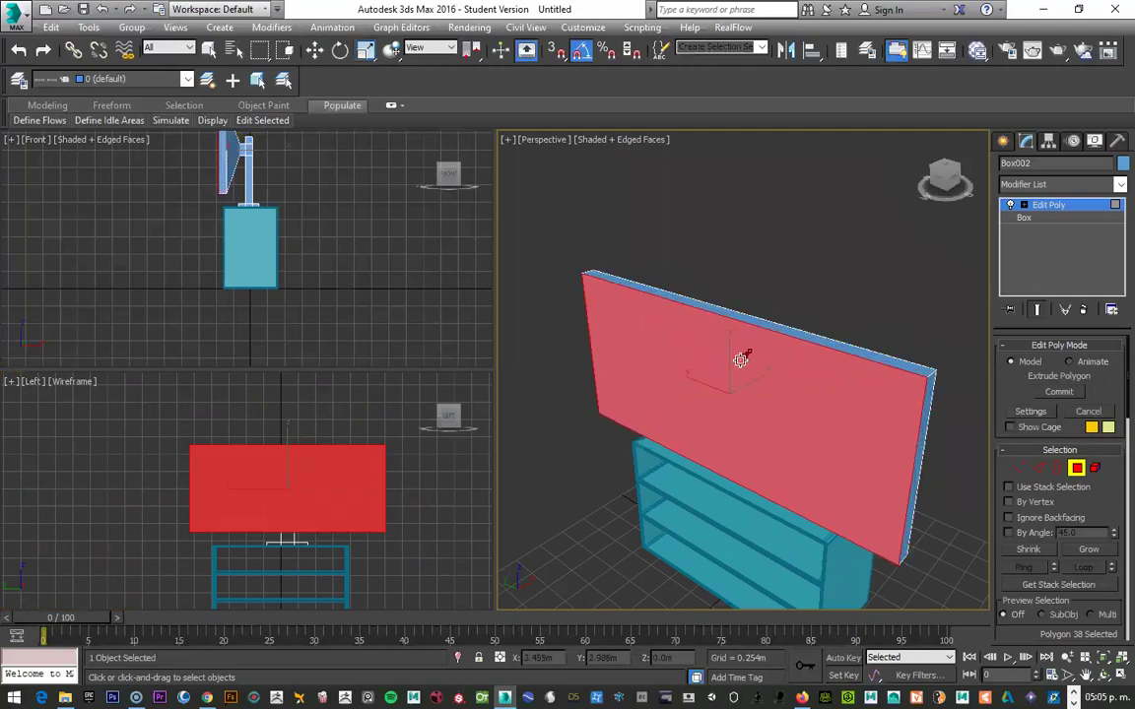
Step: Inset a thin bezel border around the panel's front face
click(1103, 674)
mouse_move(772, 362)
mouse_down()
mouse_move(670, 346)
mouse_move(660, 325)
mouse_move(767, 341)
mouse_move(744, 356)
mouse_up()
scroll(756, 333, up, 3)
scroll(756, 333, down, 4)
right_click(744, 364)
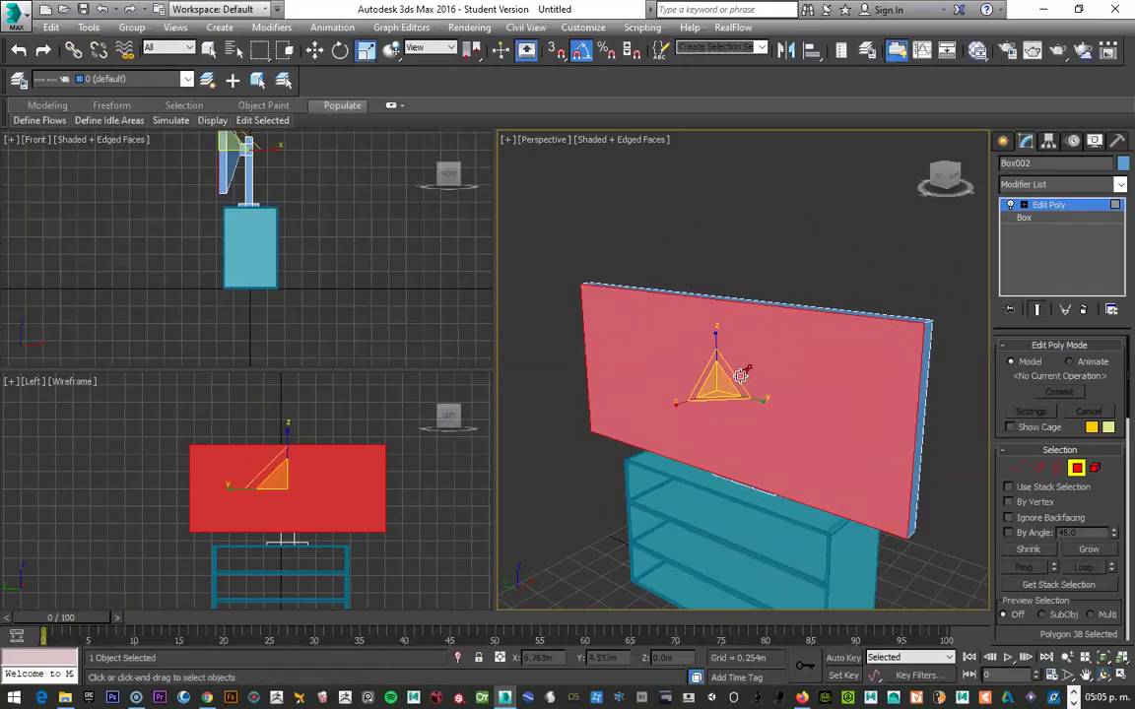
right_click(729, 373)
click(650, 434)
drag(665, 338, 671, 342)
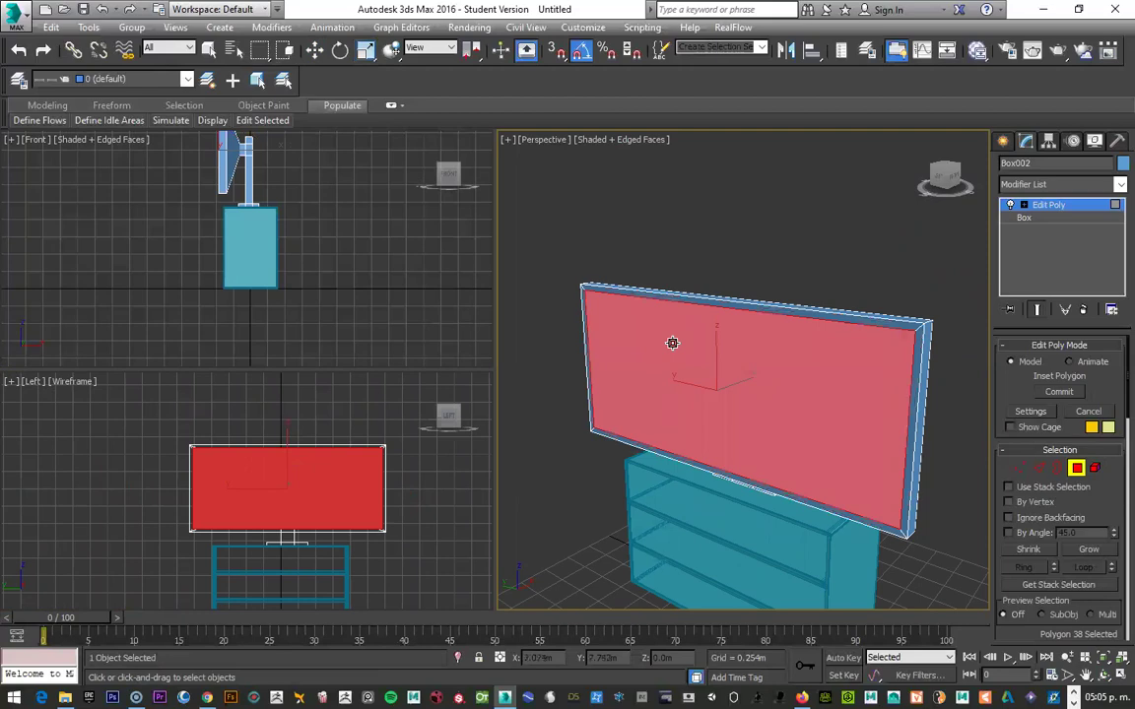
right_click(671, 343)
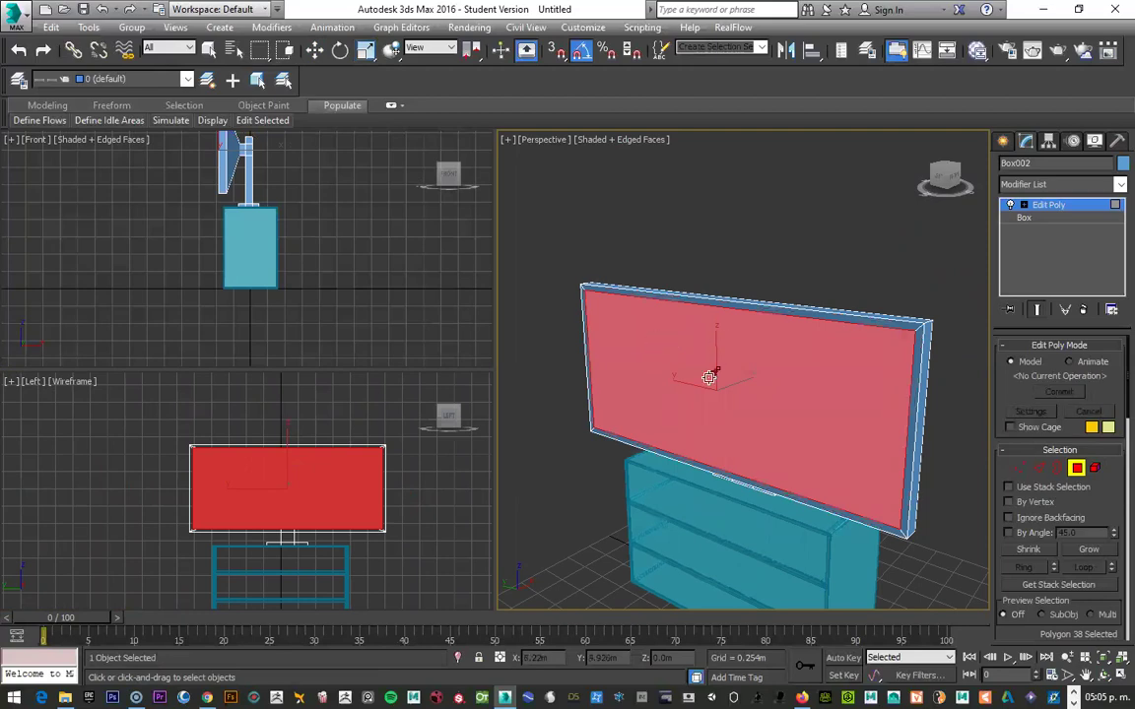
Step: Extrude the screen face with negative height to recess it inside the bezel
mouse_move(708, 377)
mouse_down()
mouse_move(726, 398)
mouse_move(716, 382)
mouse_up()
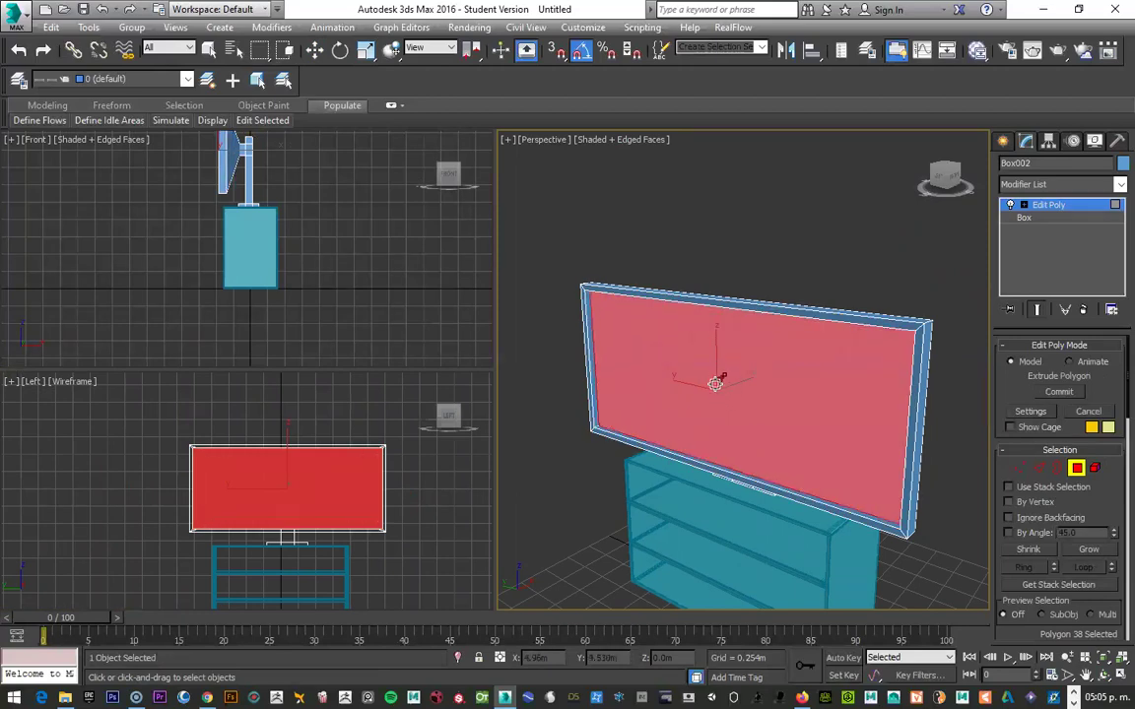
right_click(715, 382)
alt+middle_drag(221, 154, 274, 266)
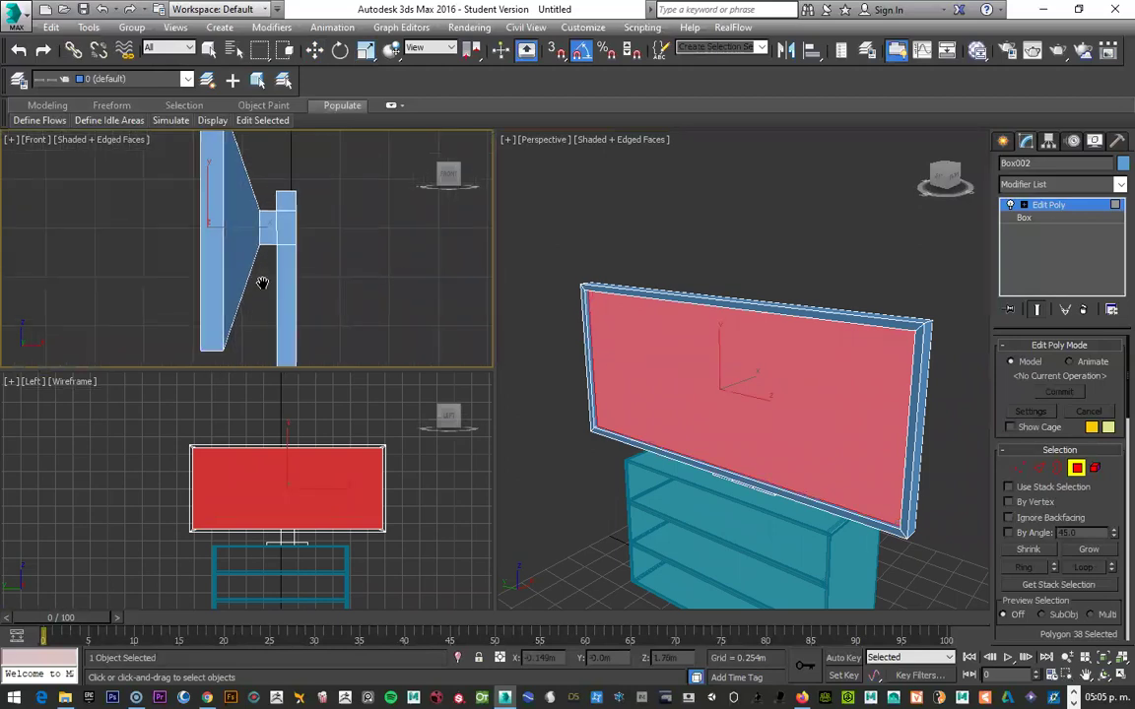
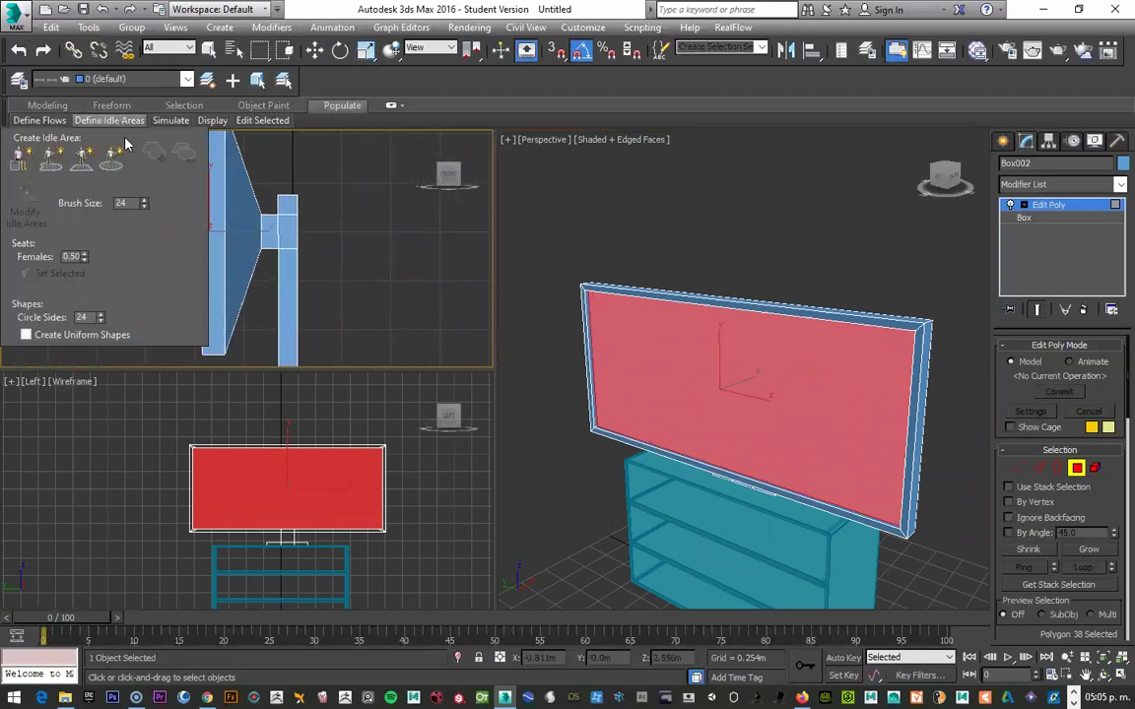
Step: Select the TV's screen polygon and move it back along X to recess it inside the frame
click(320, 182)
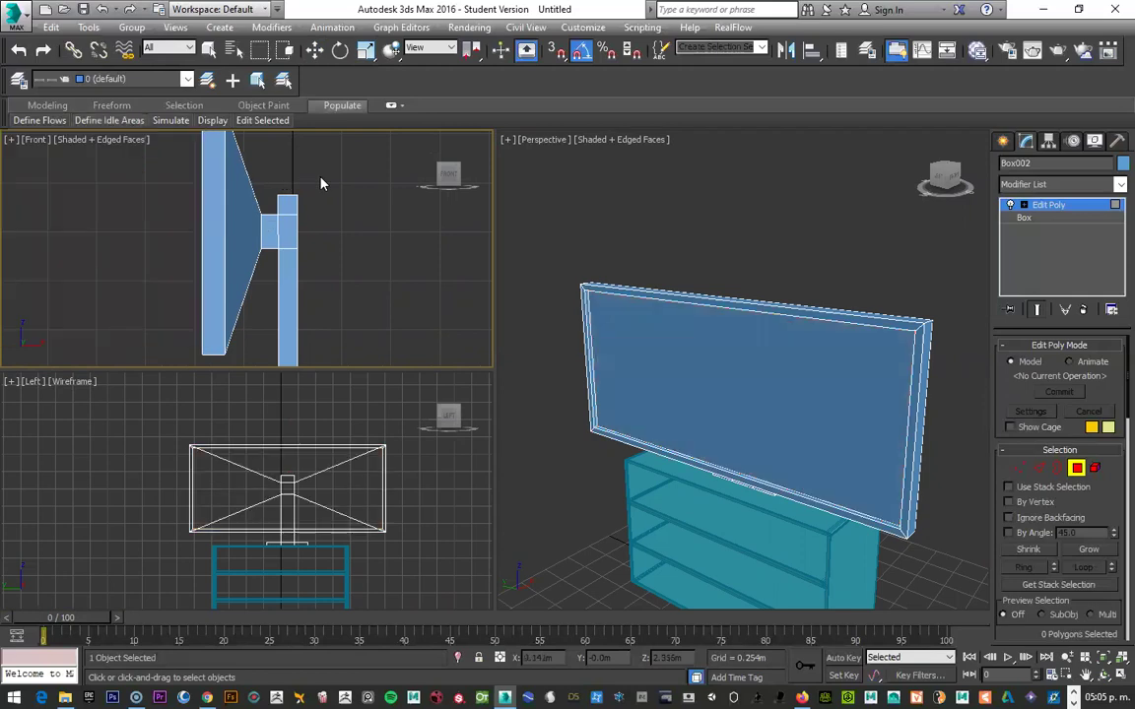
key(F3)
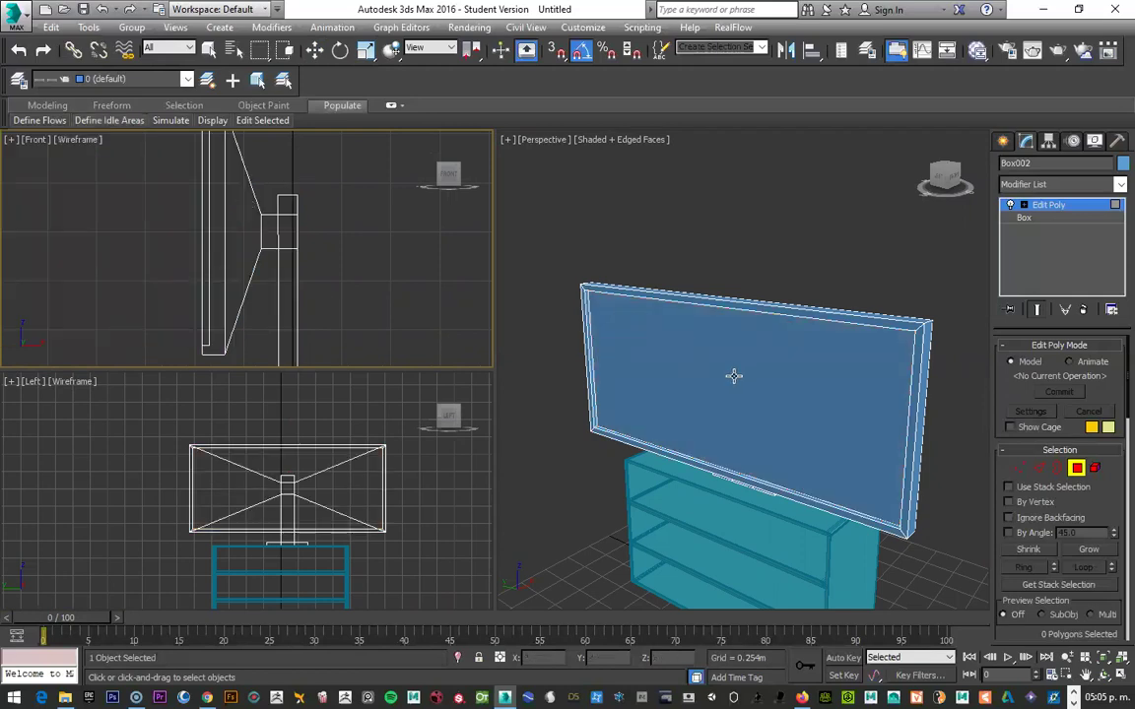
click(724, 367)
middle_drag(294, 331, 383, 347)
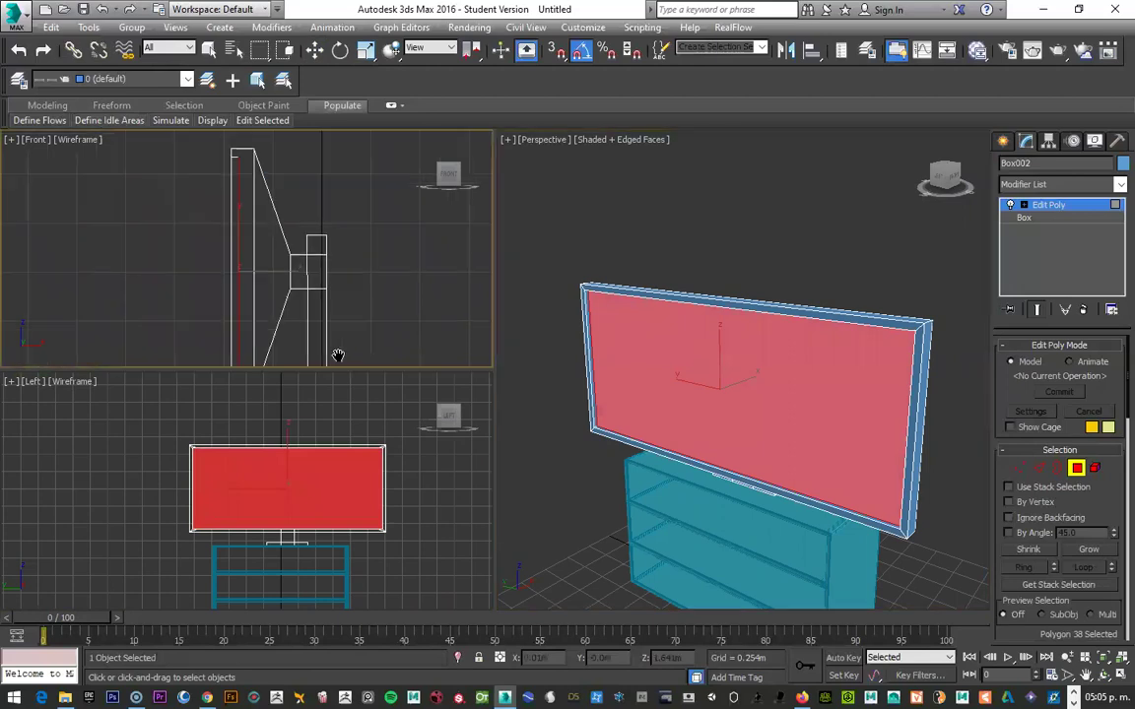
right_click(331, 268)
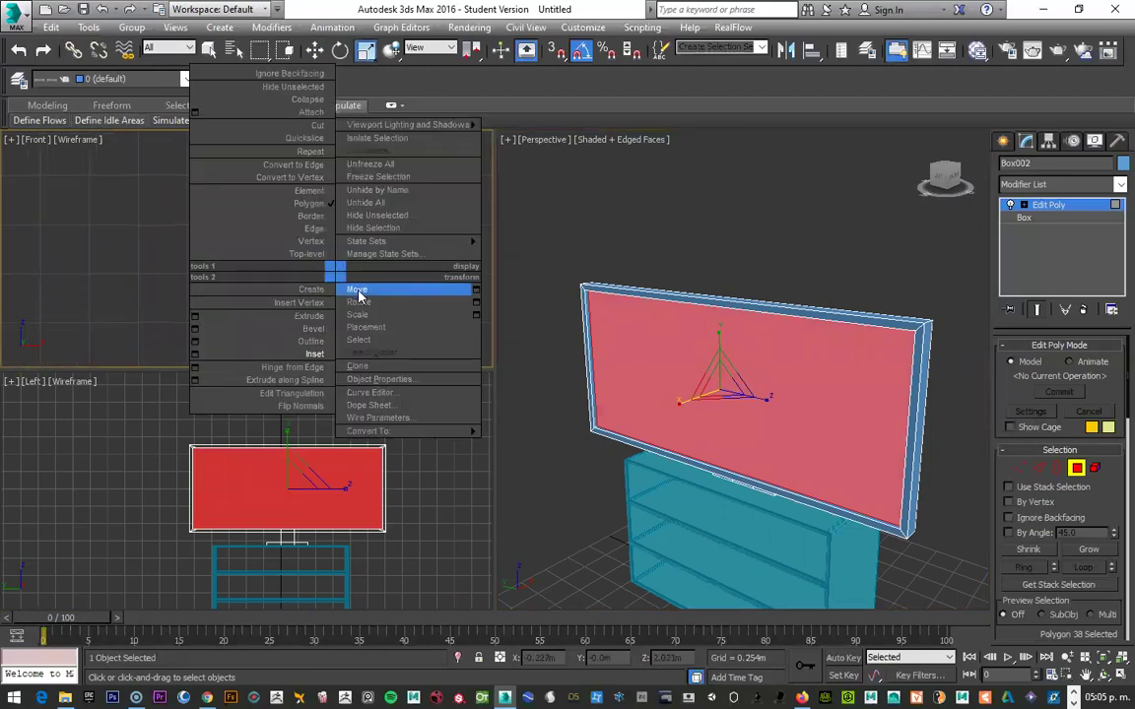
click(364, 277)
mouse_move(350, 272)
mouse_down()
mouse_move(367, 273)
mouse_move(339, 279)
mouse_up()
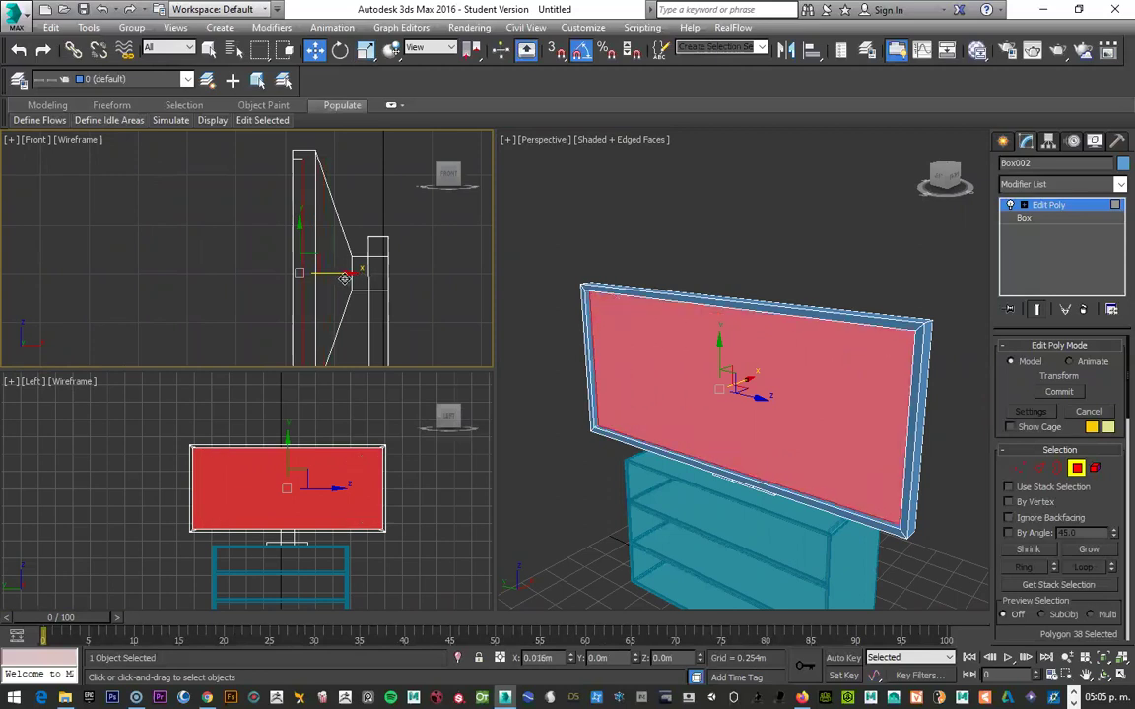
mouse_move(704, 317)
alt+middle_down()
mouse_move(715, 319)
mouse_move(690, 321)
alt+middle_up()
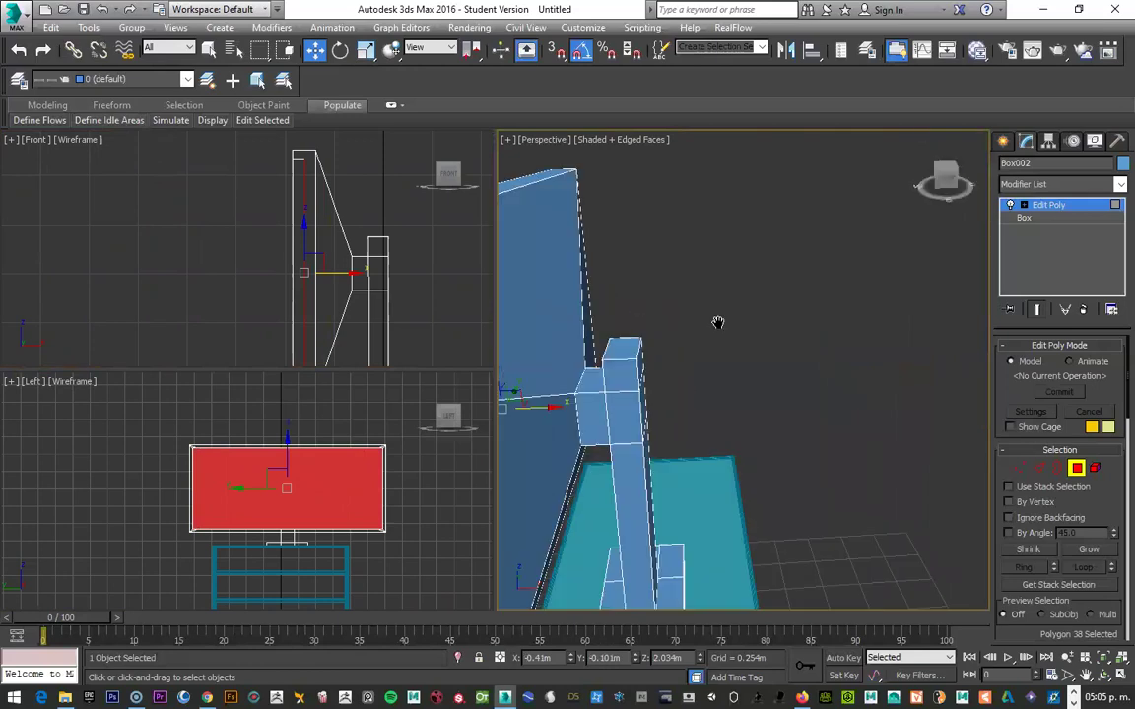
scroll(717, 324, up, 3)
scroll(782, 334, up, 2)
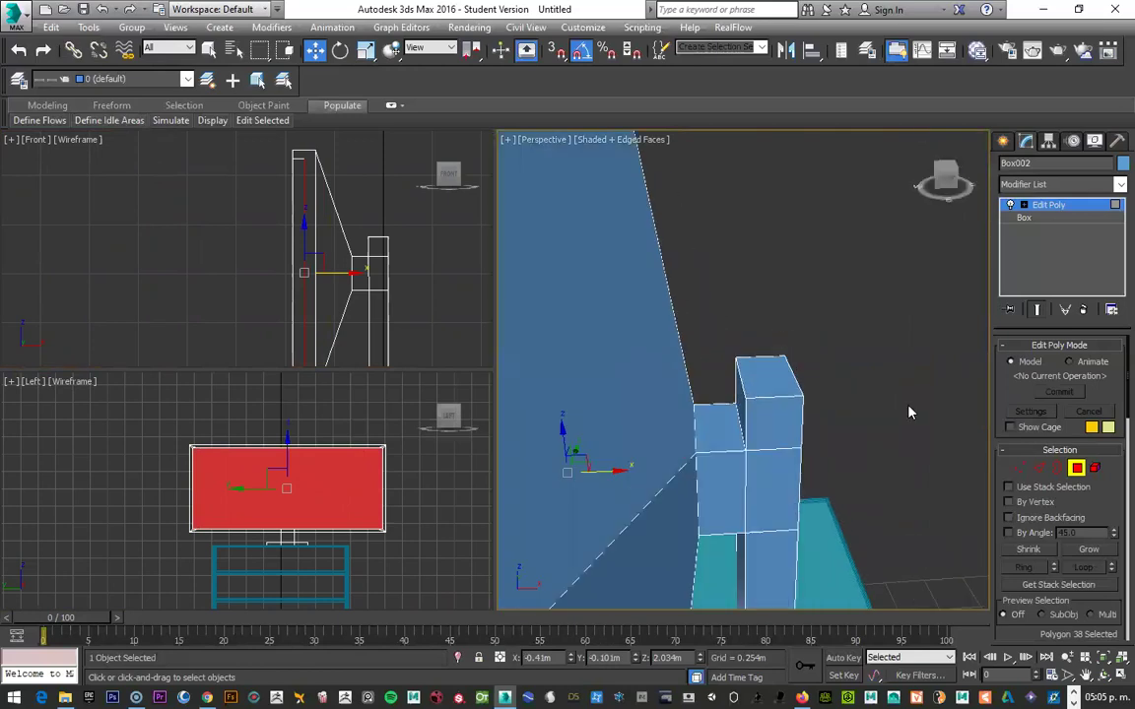
Step: At Edge level, select the two top edges of the TV's support post
click(1038, 470)
click(794, 376)
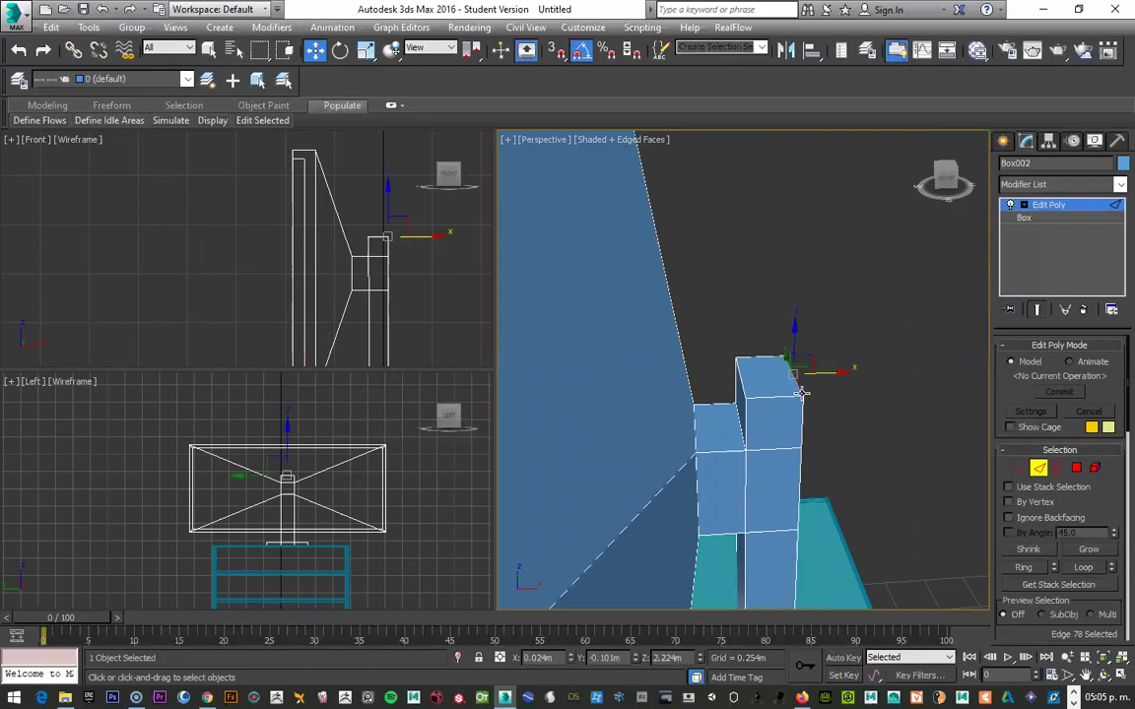
ctrl+click(742, 384)
alt+middle_drag(754, 392, 747, 405)
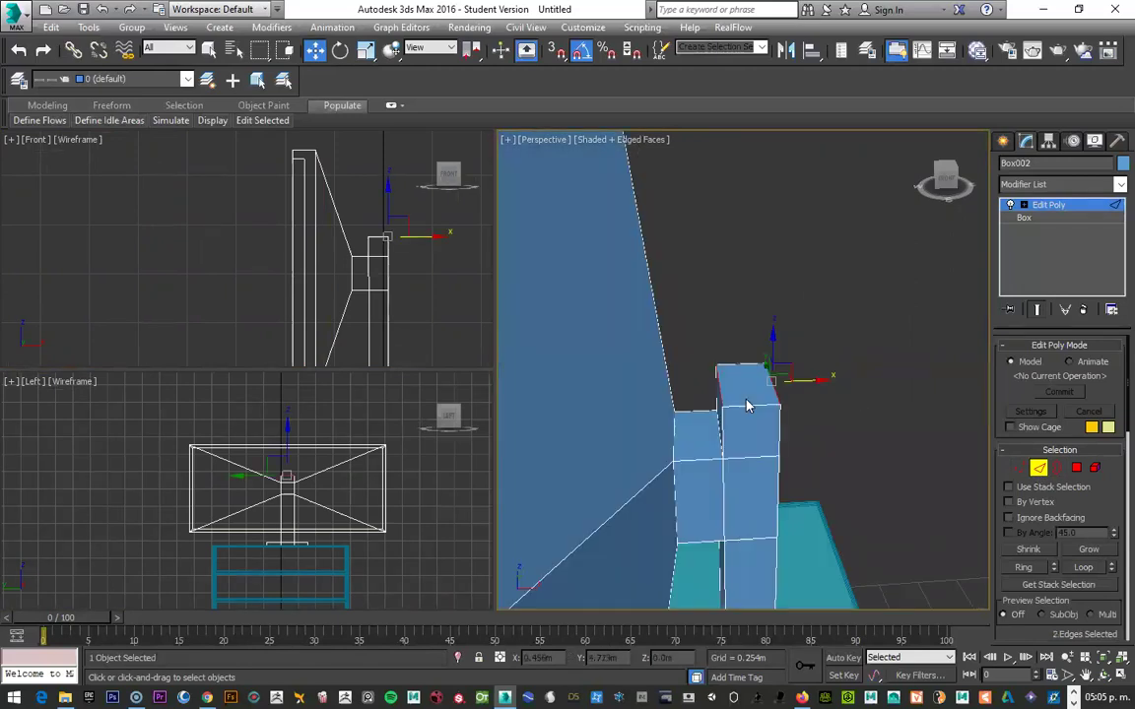
key(z)
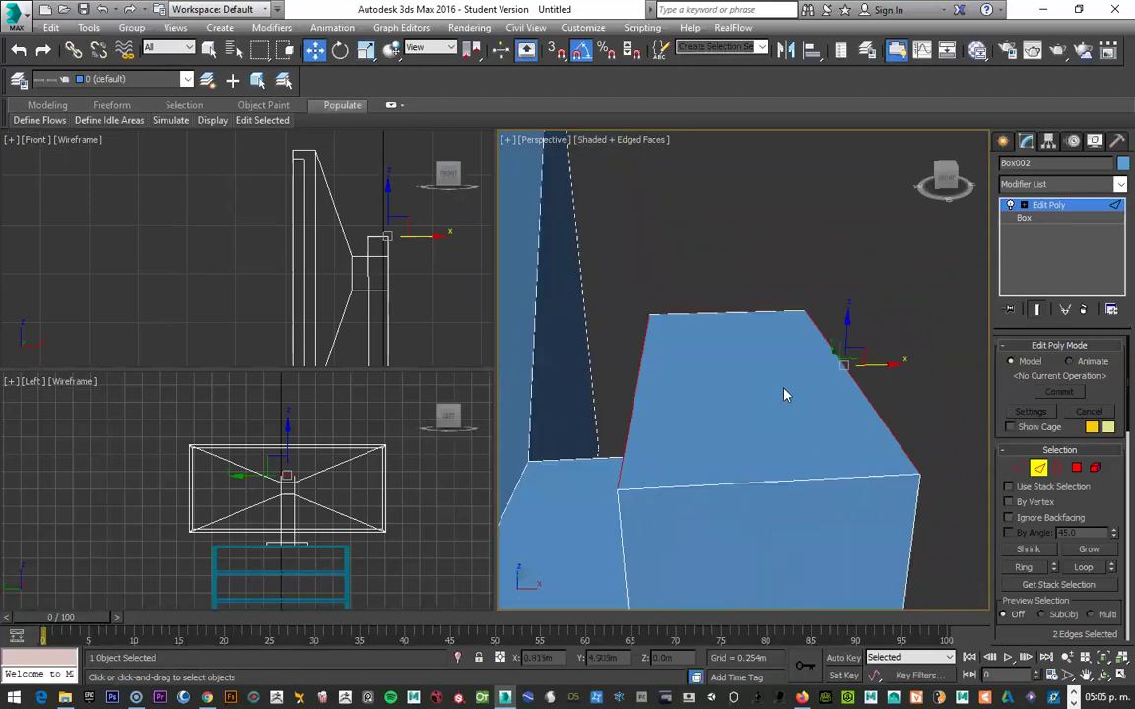
Step: Chamfer the post's top edges with Amount 0.045m and 7 segments
right_click(779, 384)
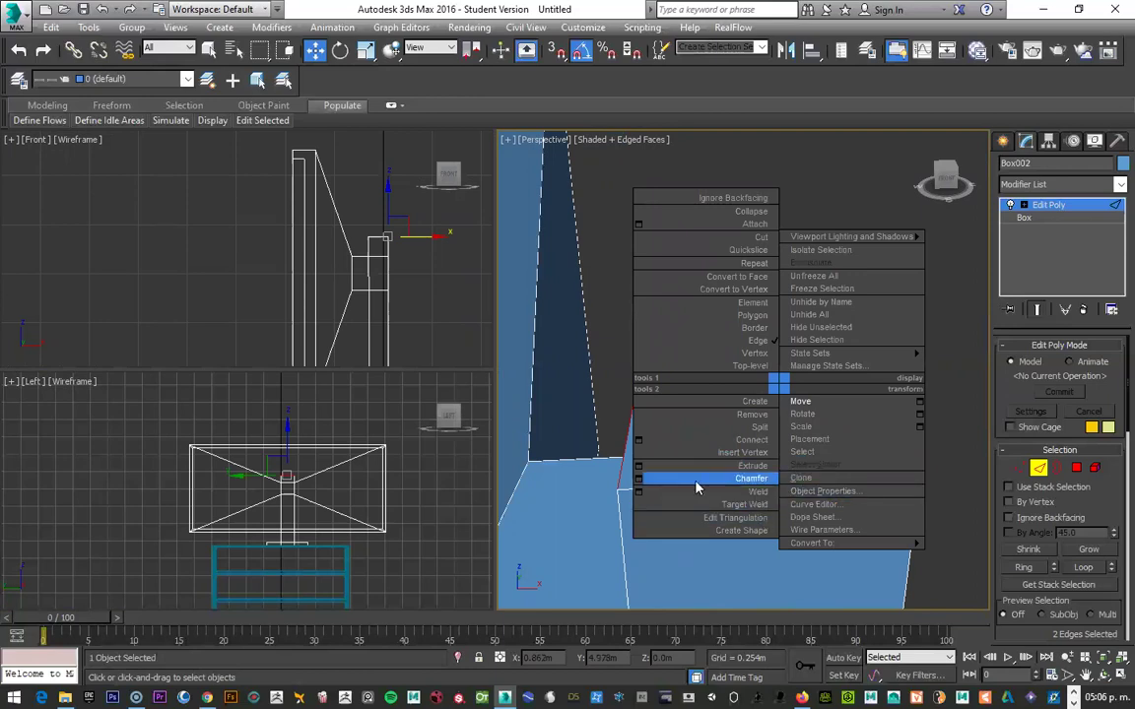
click(638, 478)
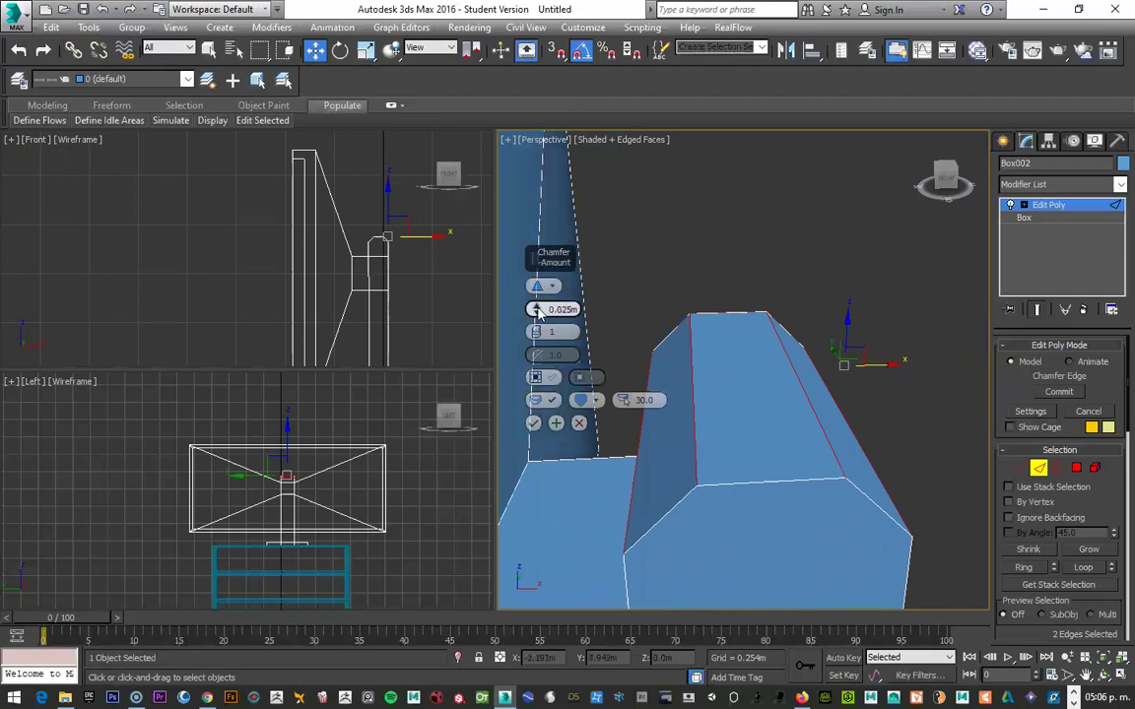
mouse_move(533, 308)
mouse_down()
mouse_move(536, 329)
mouse_move(391, 246)
mouse_up()
scroll(343, 219, up, 3)
scroll(345, 187, up, 2)
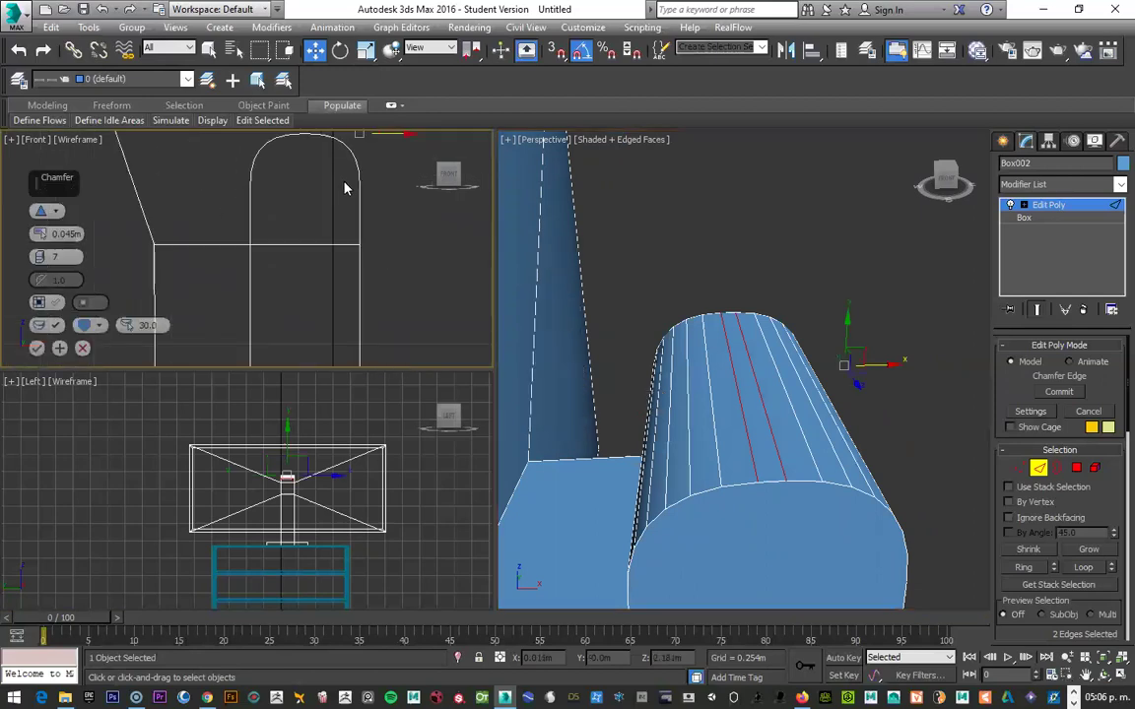
scroll(374, 237, down, 2)
scroll(746, 440, down, 3)
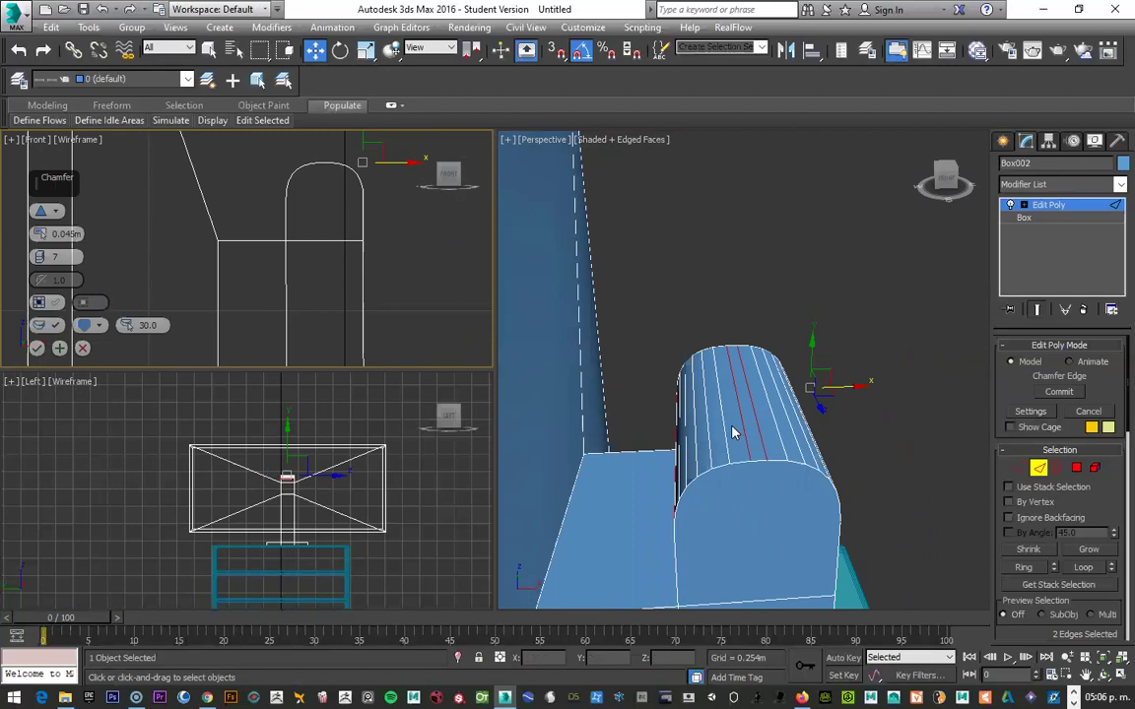
scroll(743, 440, down, 2)
scroll(720, 441, down, 2)
scroll(720, 440, down, 1)
scroll(720, 440, down, 1)
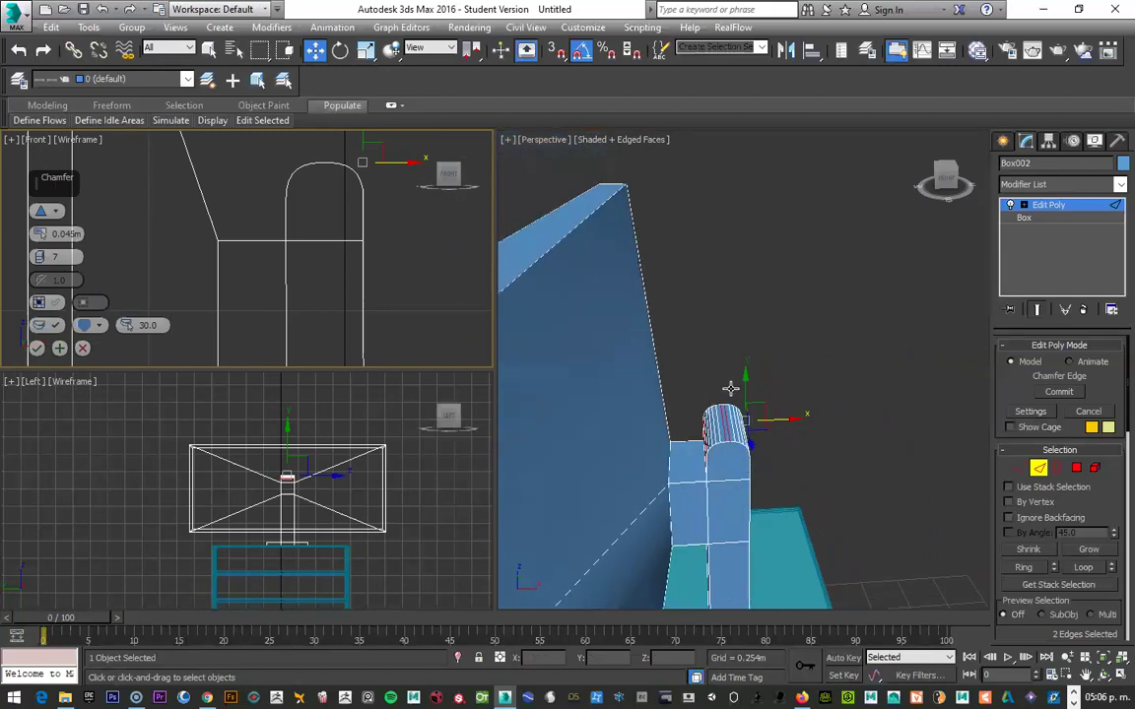
scroll(799, 399, up, 3)
scroll(813, 405, up, 2)
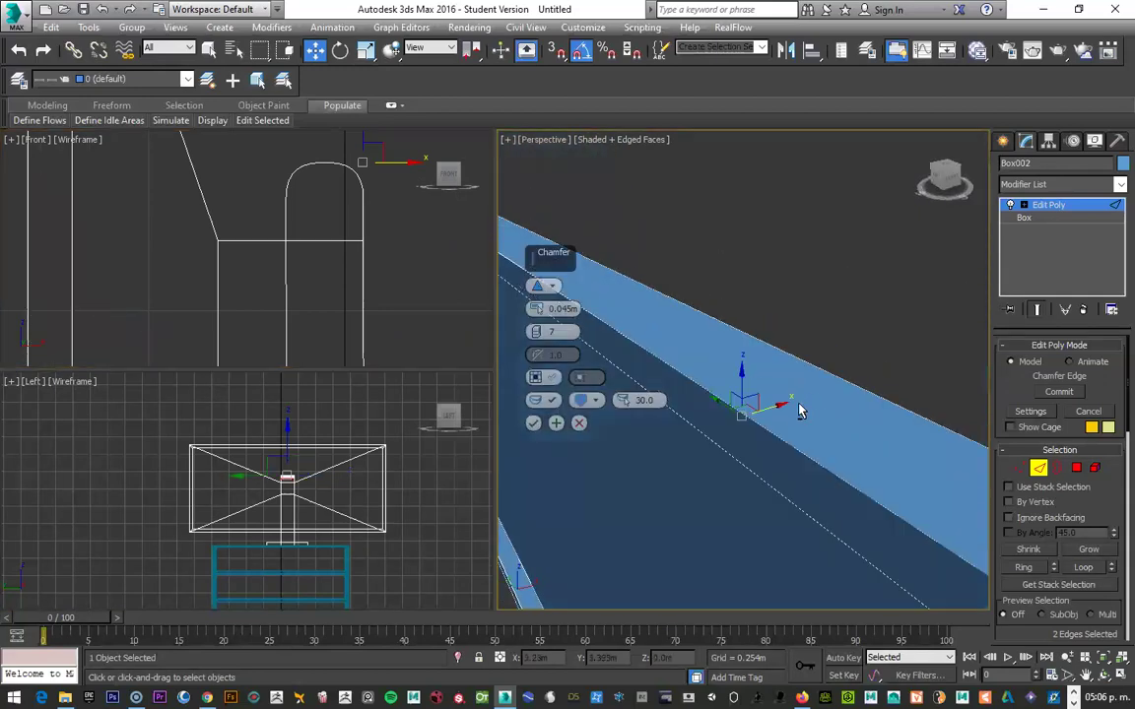
scroll(800, 410, up, 1)
click(534, 424)
Step: Select the screen board's top edge and extend the selection along its border
drag(721, 391, 726, 356)
click(732, 363)
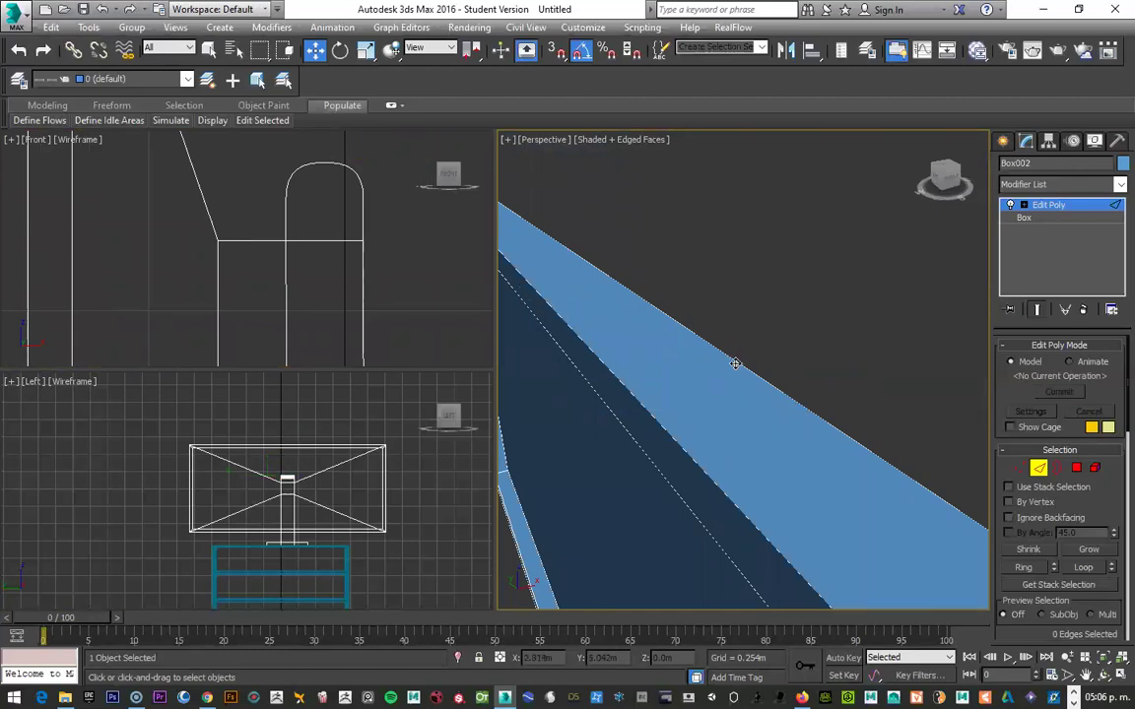
click(734, 364)
double_click(736, 364)
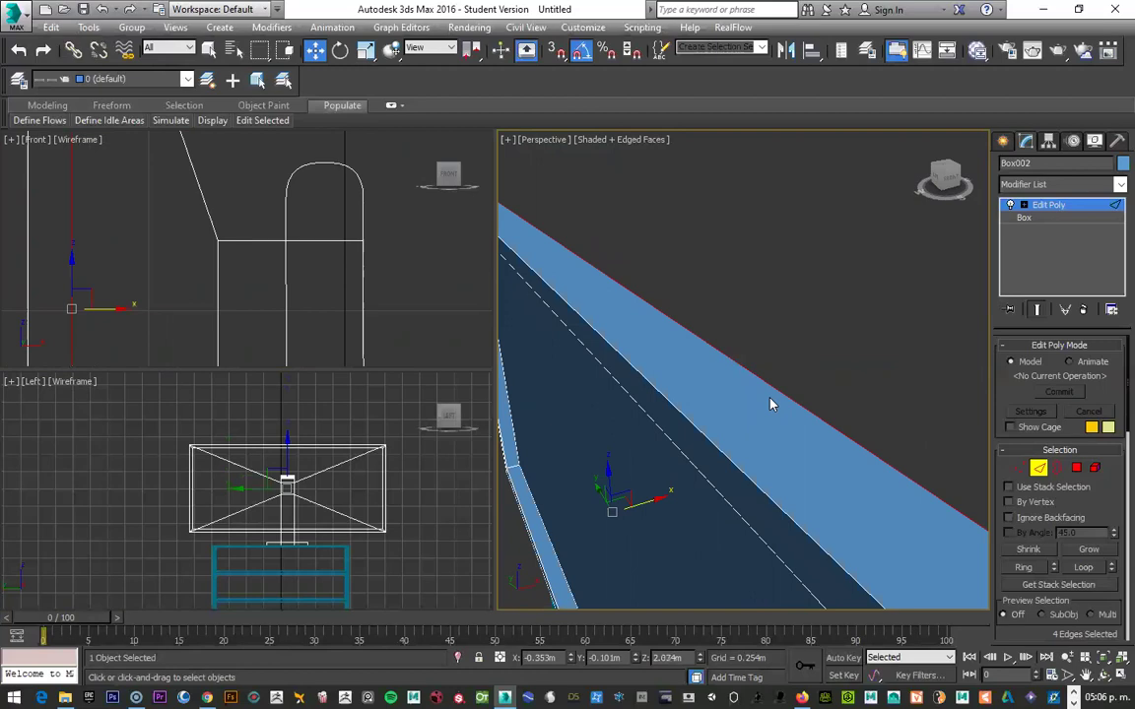
scroll(694, 360, down, 2)
scroll(699, 368, down, 2)
scroll(778, 364, down, 2)
middle_drag(749, 310, 749, 307)
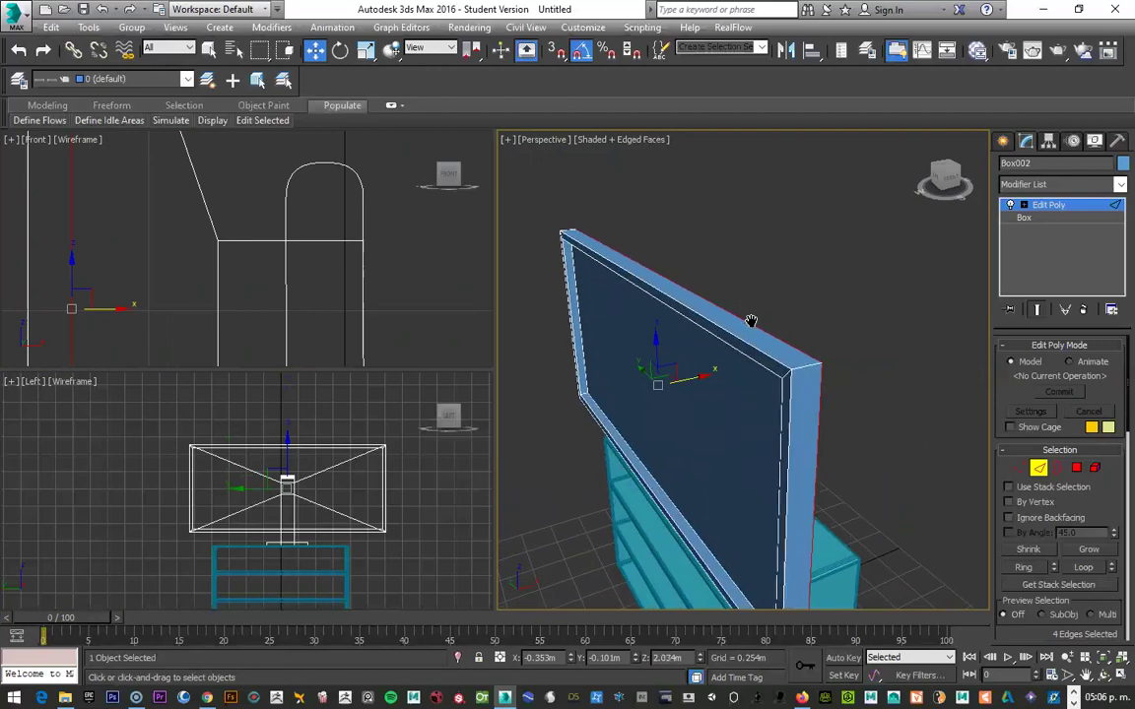
Step: Reselect the board's top edges and extend them into loops, giving 12 frame border edges
click(816, 310)
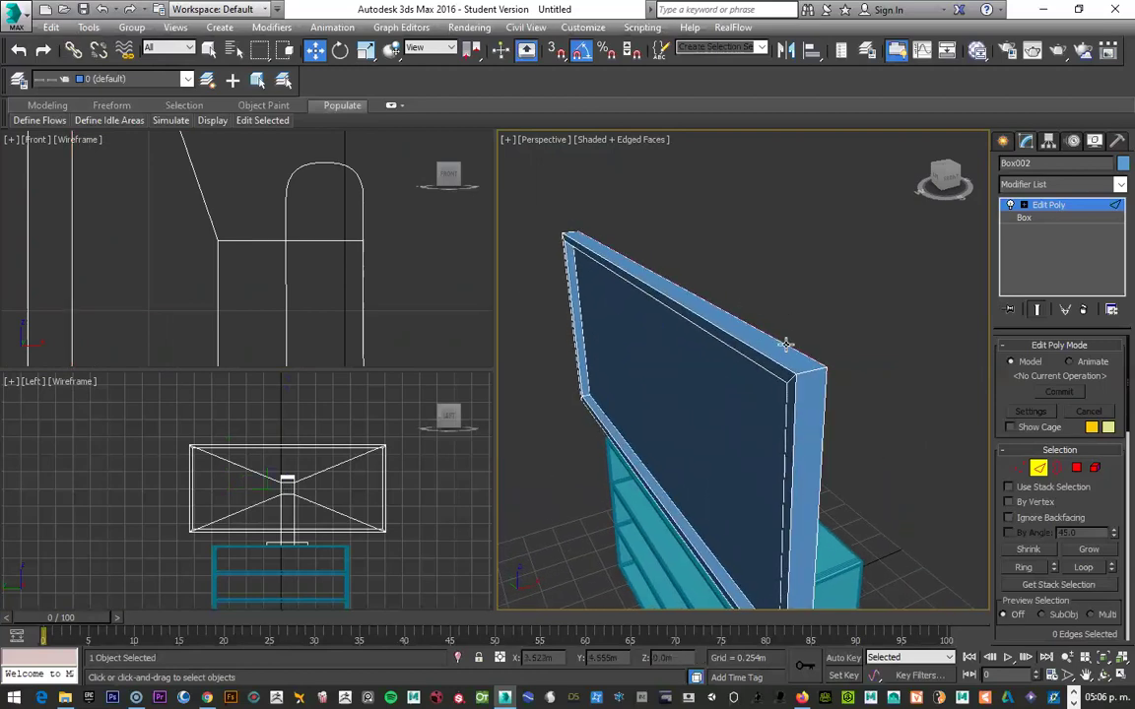
click(785, 347)
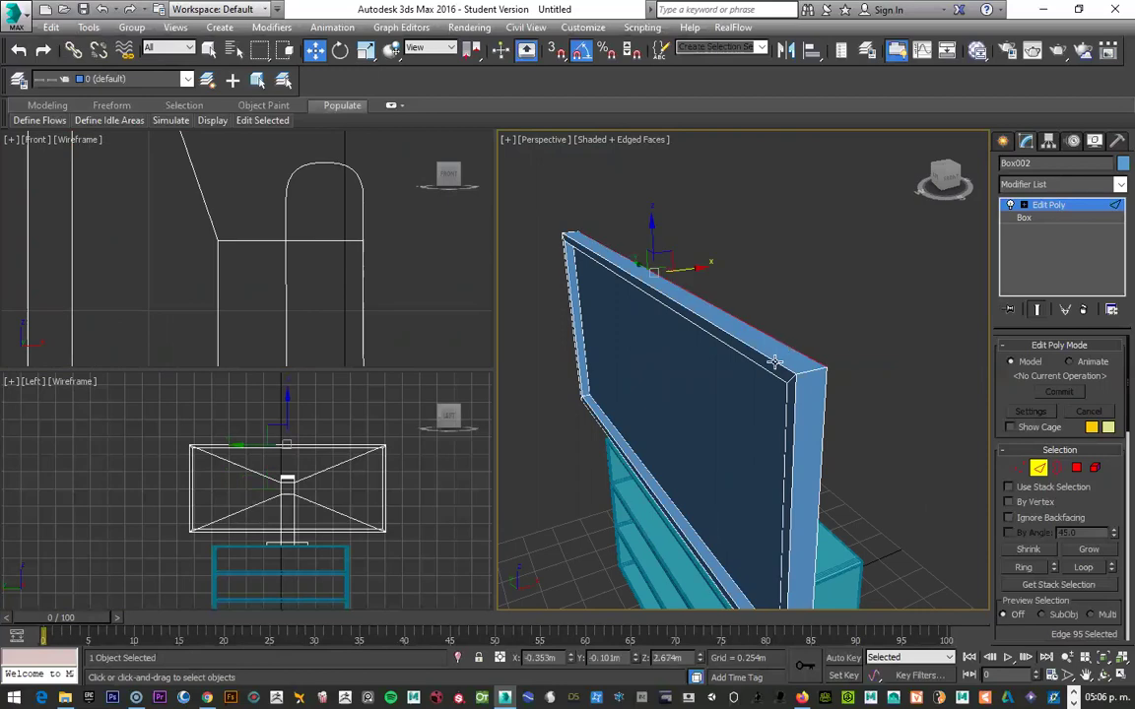
ctrl+click(765, 368)
ctrl+click(763, 369)
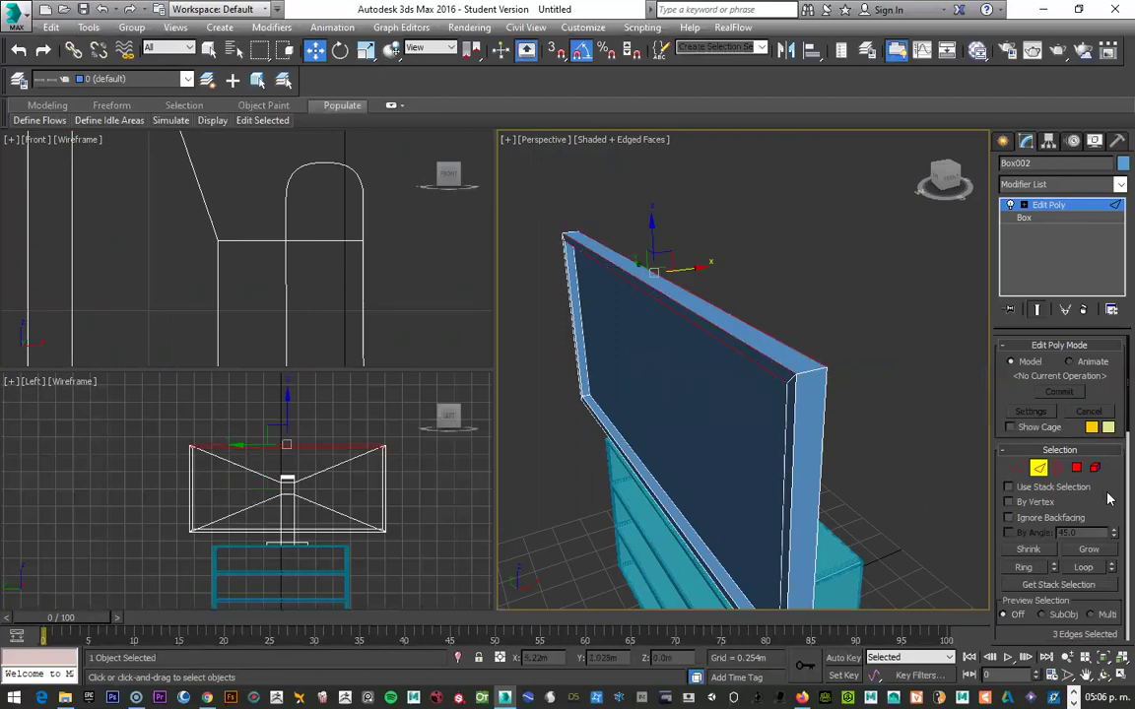
scroll(1110, 496, down, 3)
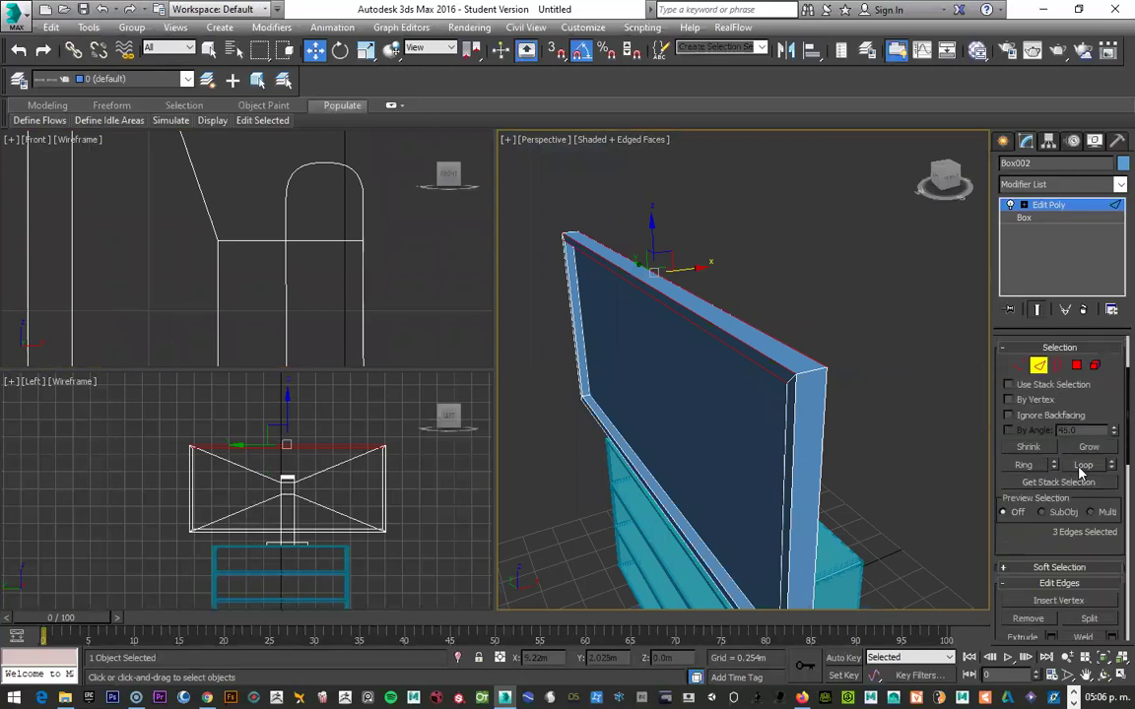
click(1081, 466)
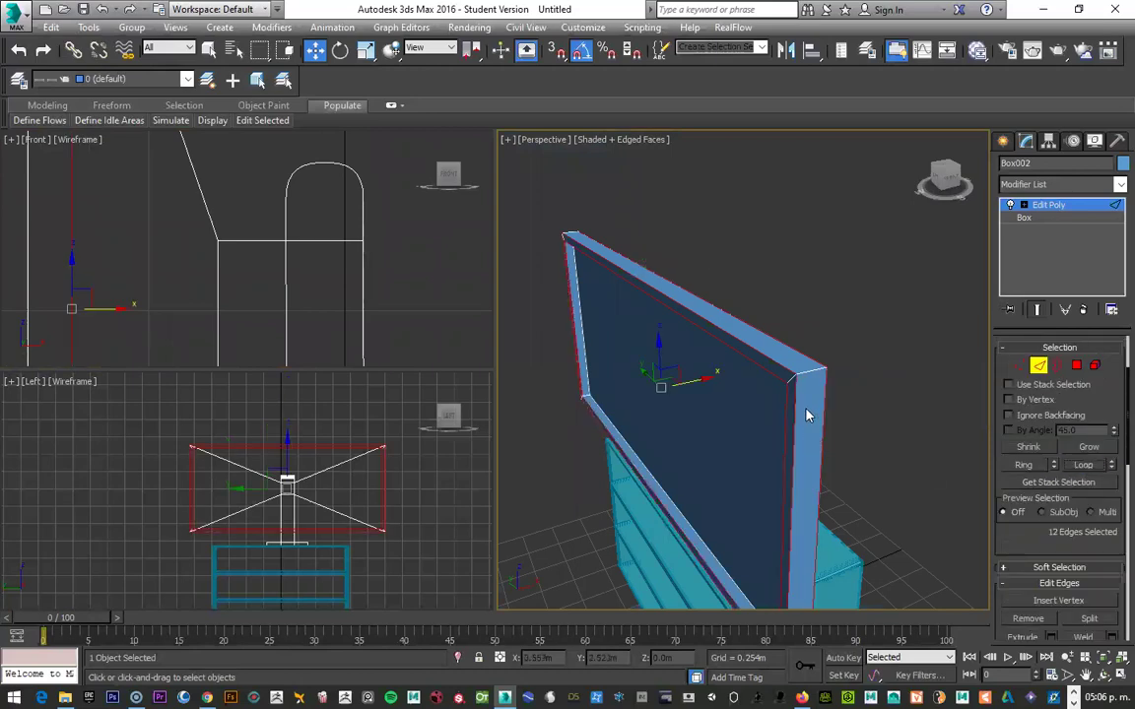
mouse_move(808, 394)
alt+middle_down()
mouse_move(934, 327)
mouse_move(840, 382)
alt+middle_up()
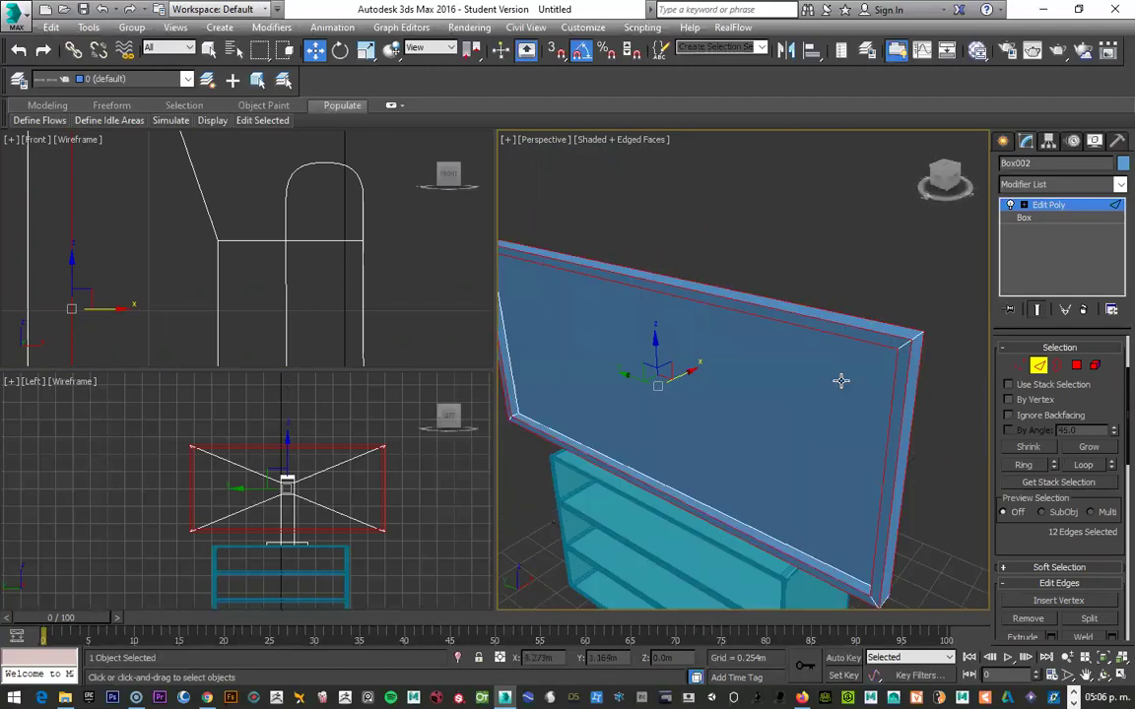
Step: Quick-render the perspective view to check the TV panel
key(shift+q)
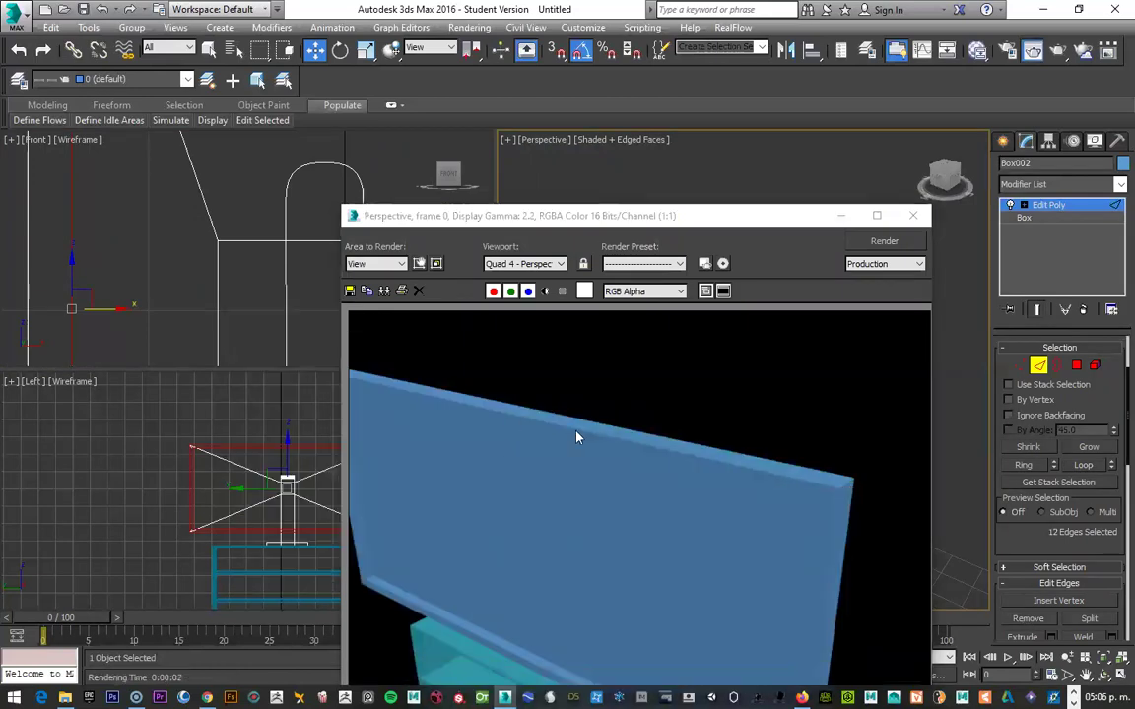
click(913, 215)
mouse_move(610, 280)
alt+middle_down()
mouse_move(772, 347)
mouse_move(597, 309)
alt+middle_up()
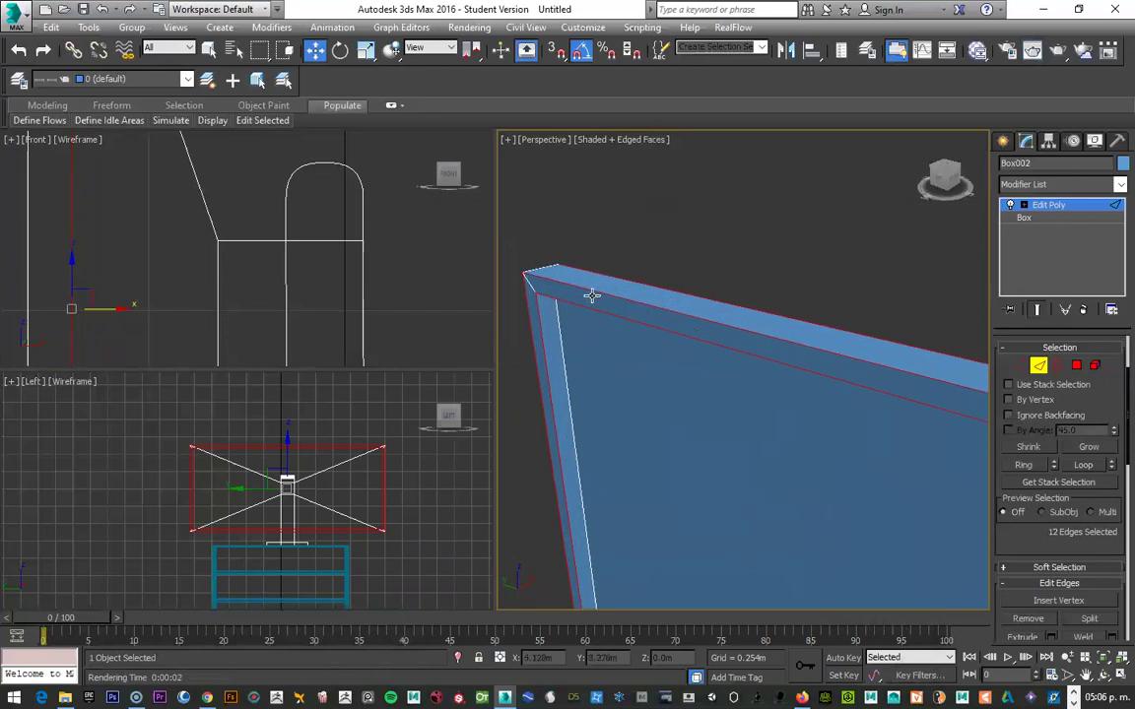
Step: Chamfer the frame border edges with 4 segments and an Amount of 0.012m
right_click(602, 282)
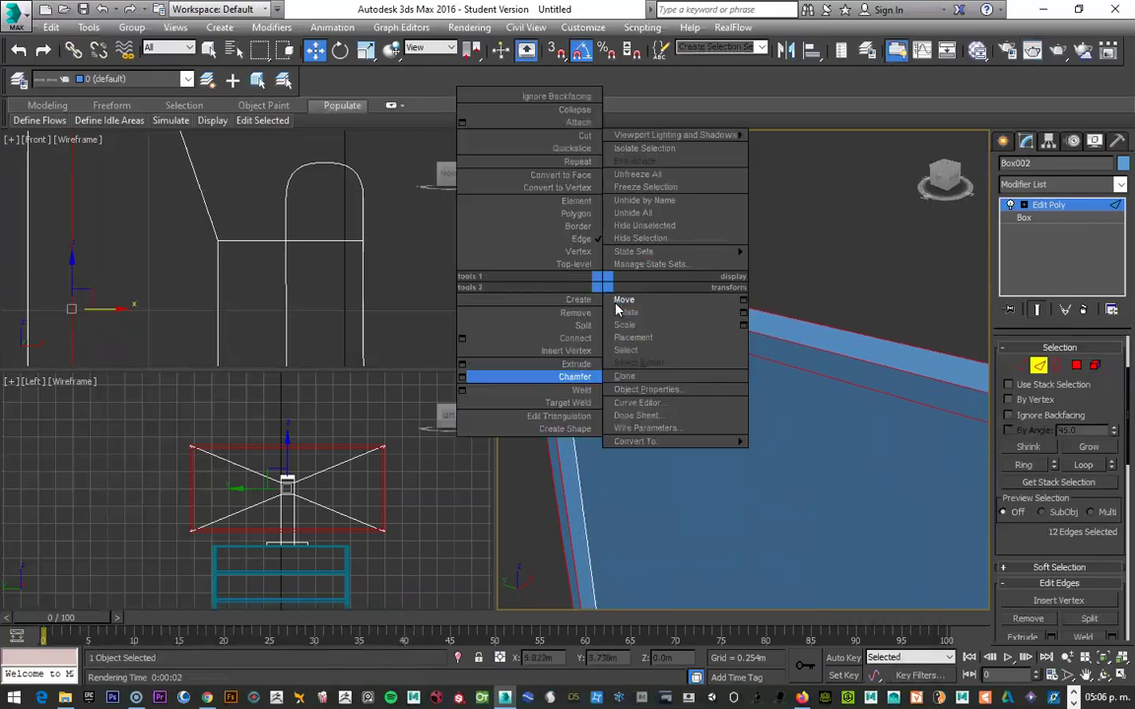
click(462, 378)
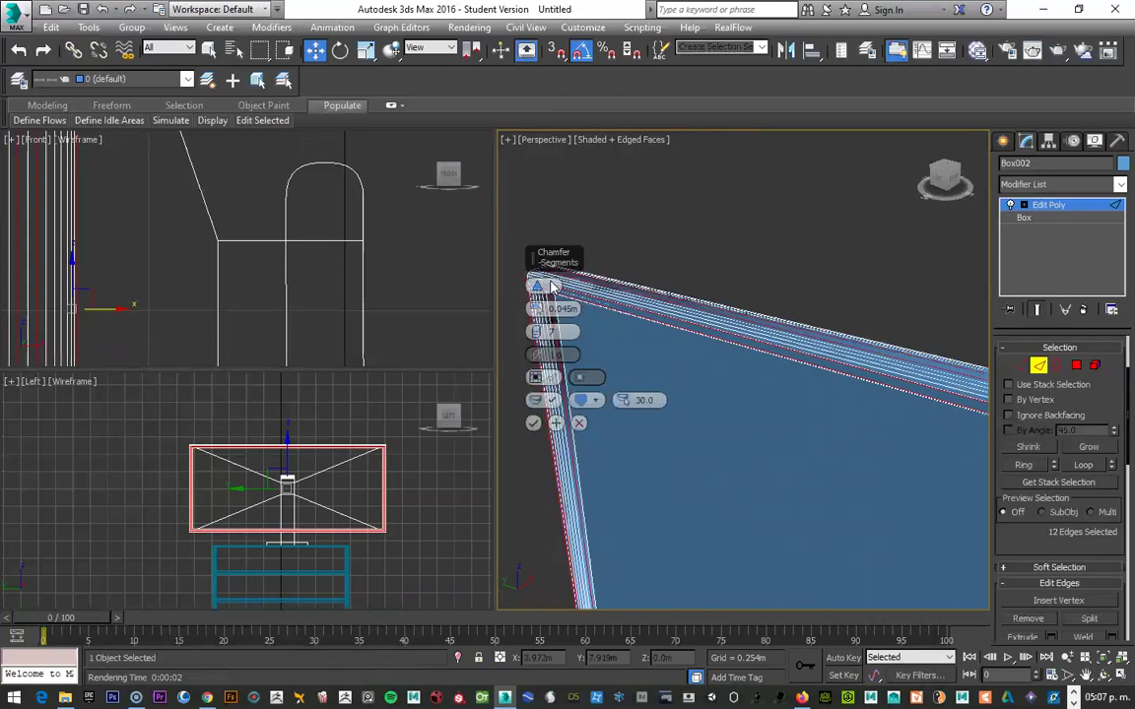
mouse_move(540, 253)
mouse_down()
mouse_move(818, 176)
mouse_move(800, 157)
mouse_up()
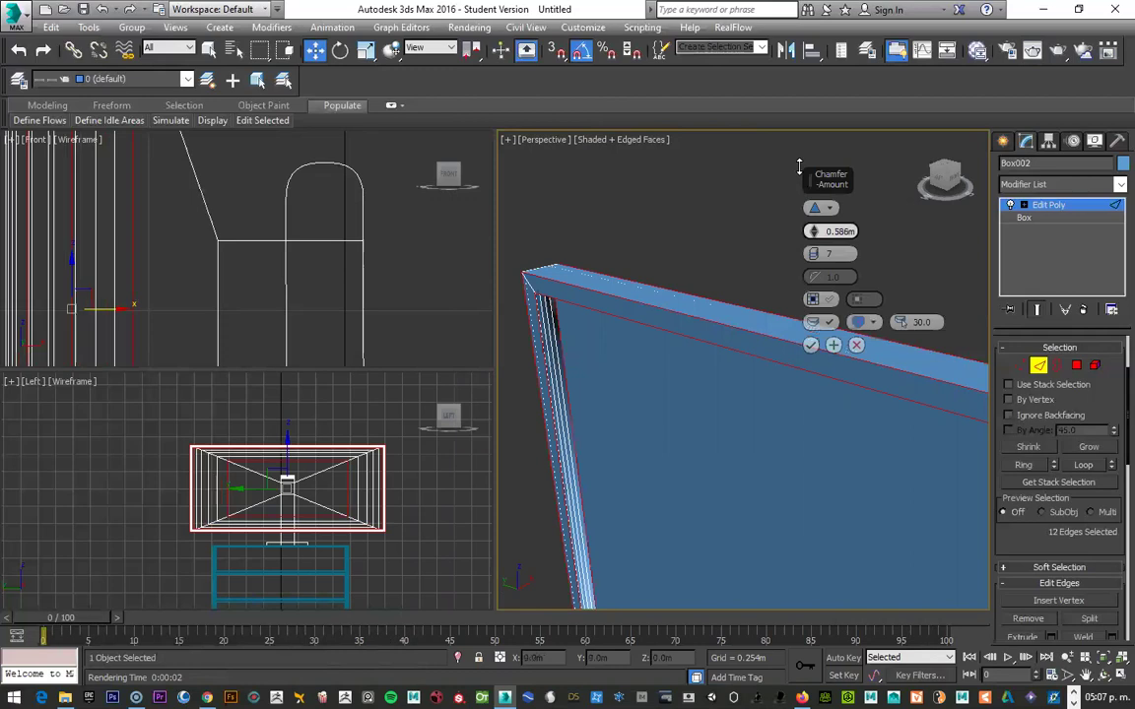
drag(814, 254, 815, 258)
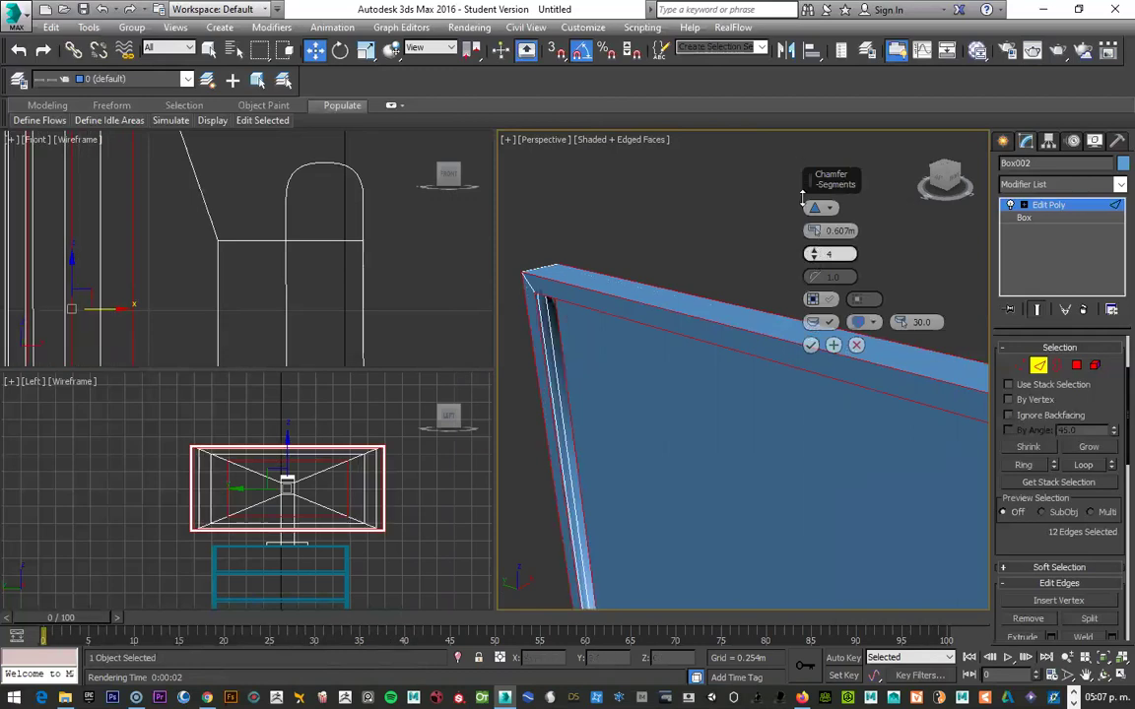
drag(812, 230, 812, 207)
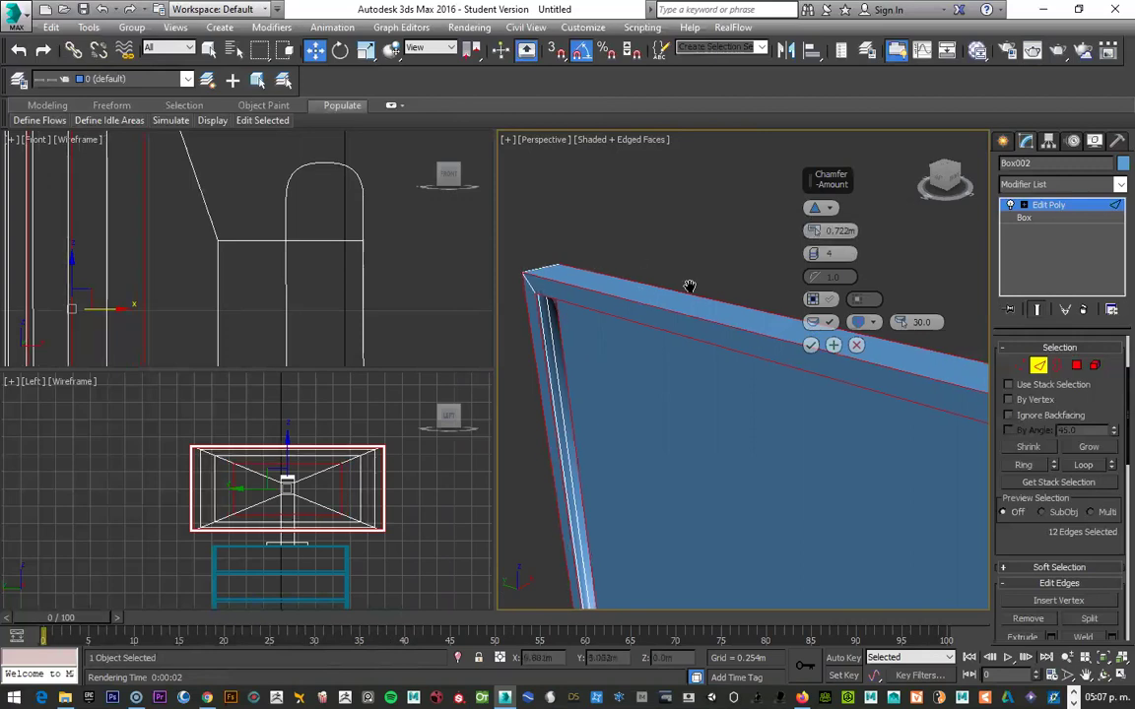
mouse_move(811, 230)
mouse_down()
mouse_move(834, 342)
mouse_move(838, 314)
mouse_up()
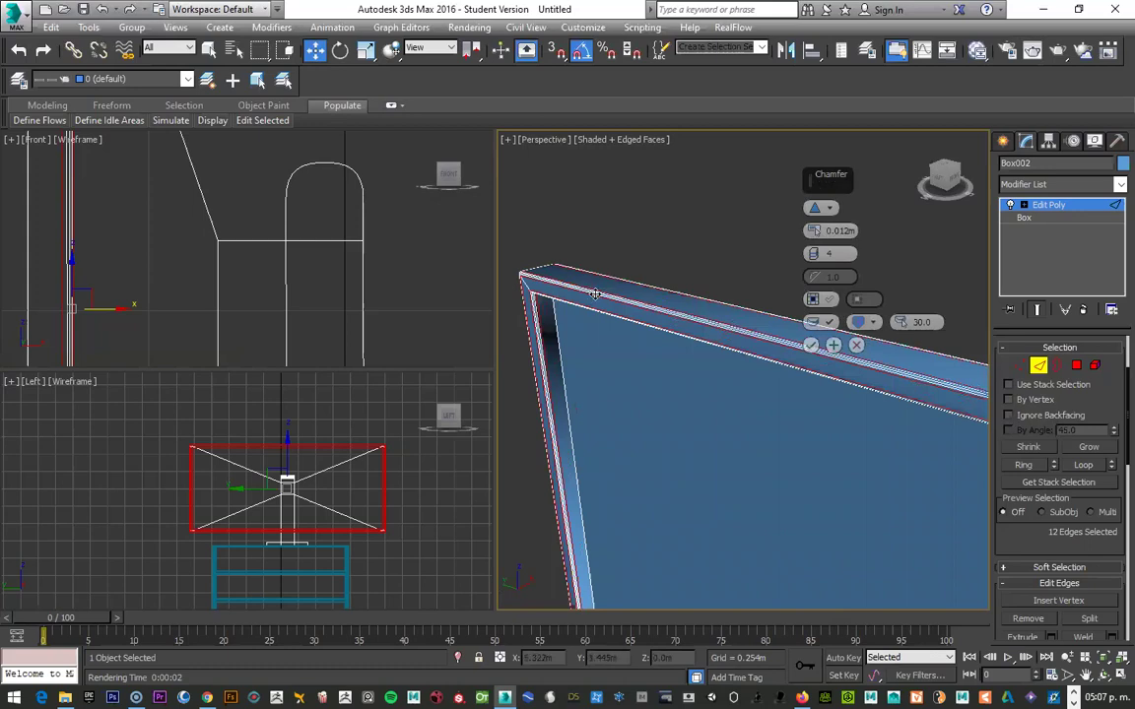
Step: Test-render the 0.012m chamfer and confirm it on the frame edges
key(shift+q)
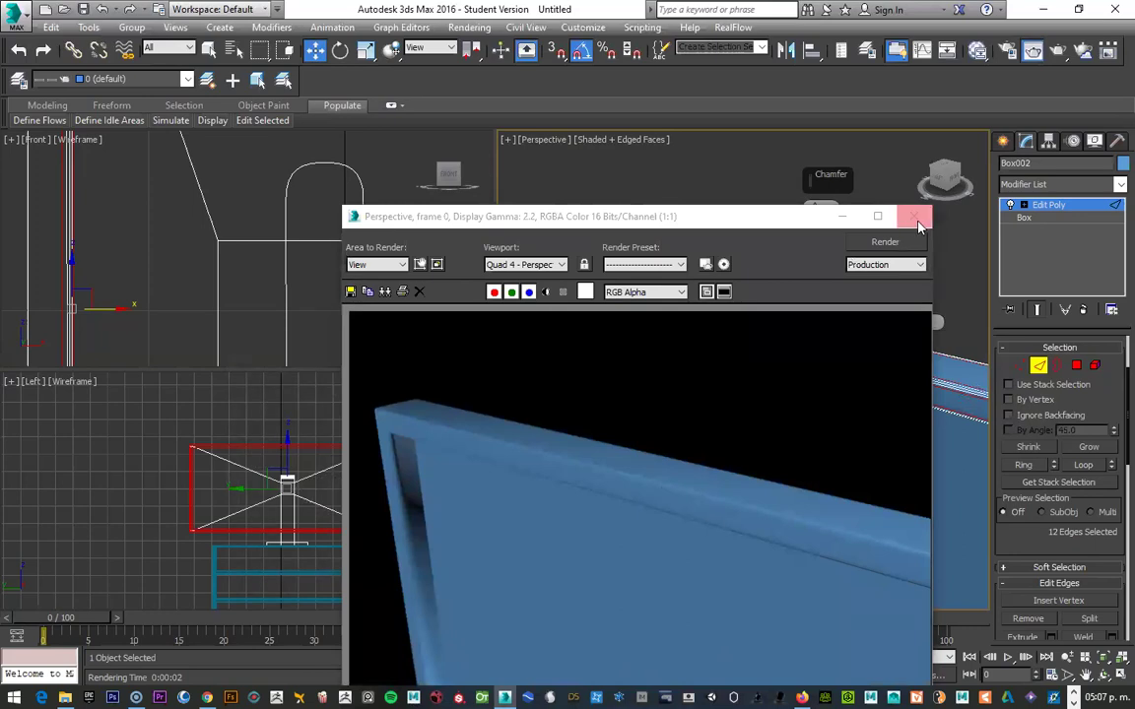
scroll(788, 353, down, 1)
scroll(802, 351, down, 1)
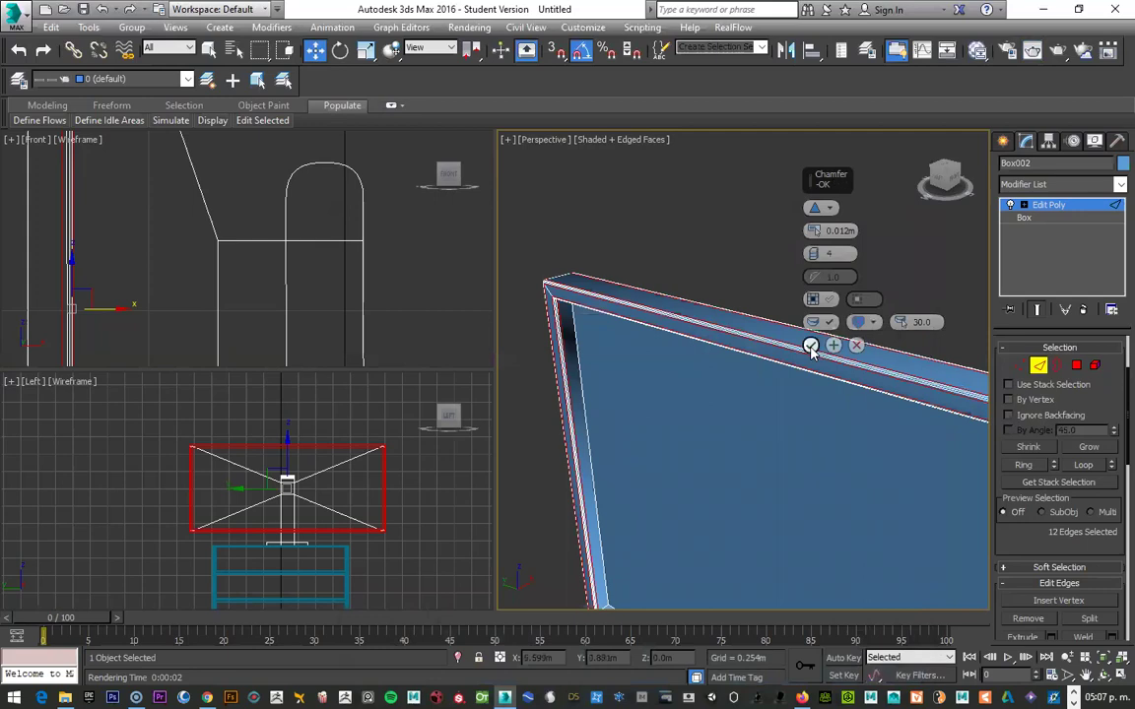
click(809, 347)
scroll(681, 379, down, 2)
scroll(684, 369, down, 1)
mouse_move(735, 339)
alt+middle_down()
mouse_move(620, 304)
mouse_move(623, 263)
mouse_move(689, 315)
alt+middle_up()
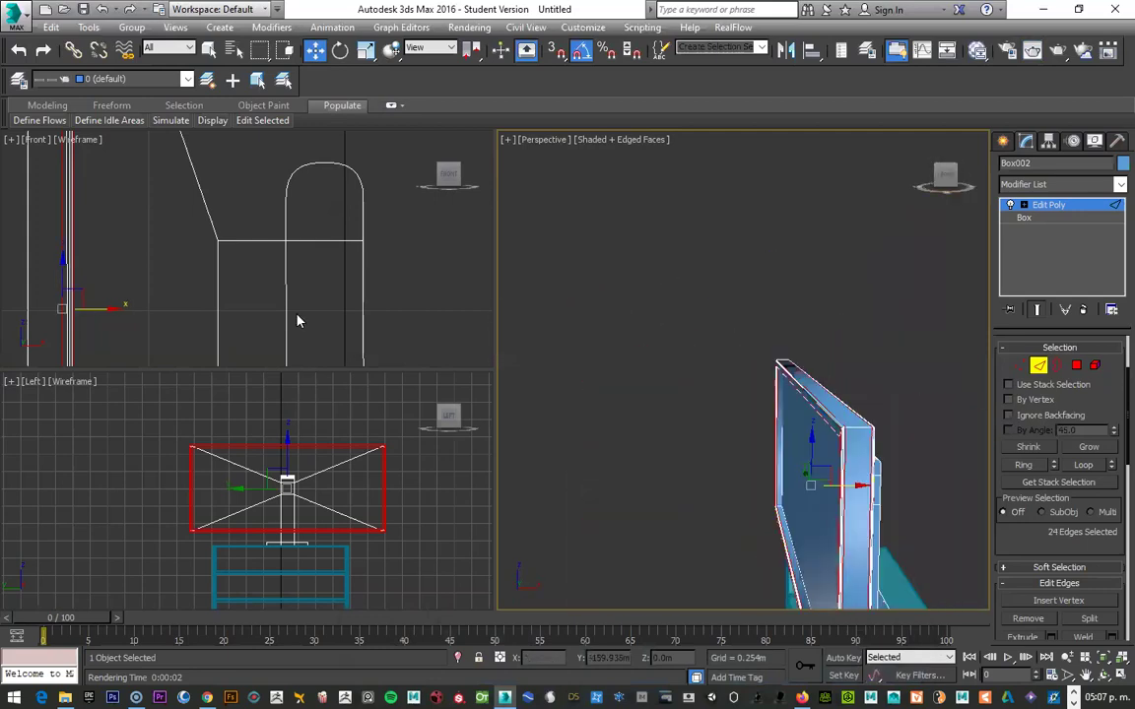
Step: Enter Vertex mode and select the stand base's vertices in the Front view
scroll(299, 320, down, 1)
scroll(316, 253, down, 1)
scroll(326, 258, down, 1)
scroll(352, 296, down, 1)
scroll(347, 246, up, 2)
key(1)
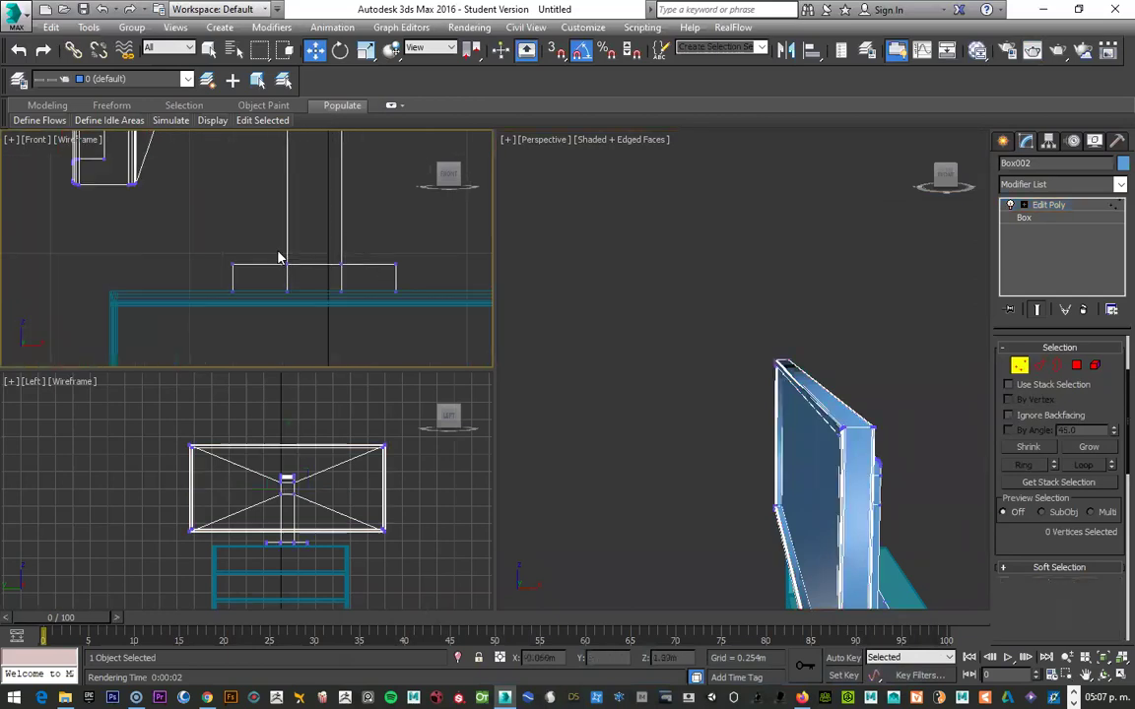
drag(252, 280, 254, 283)
scroll(779, 359, up, 2)
scroll(779, 359, up, 1)
scroll(779, 359, up, 1)
alt+middle_drag(758, 375, 801, 354)
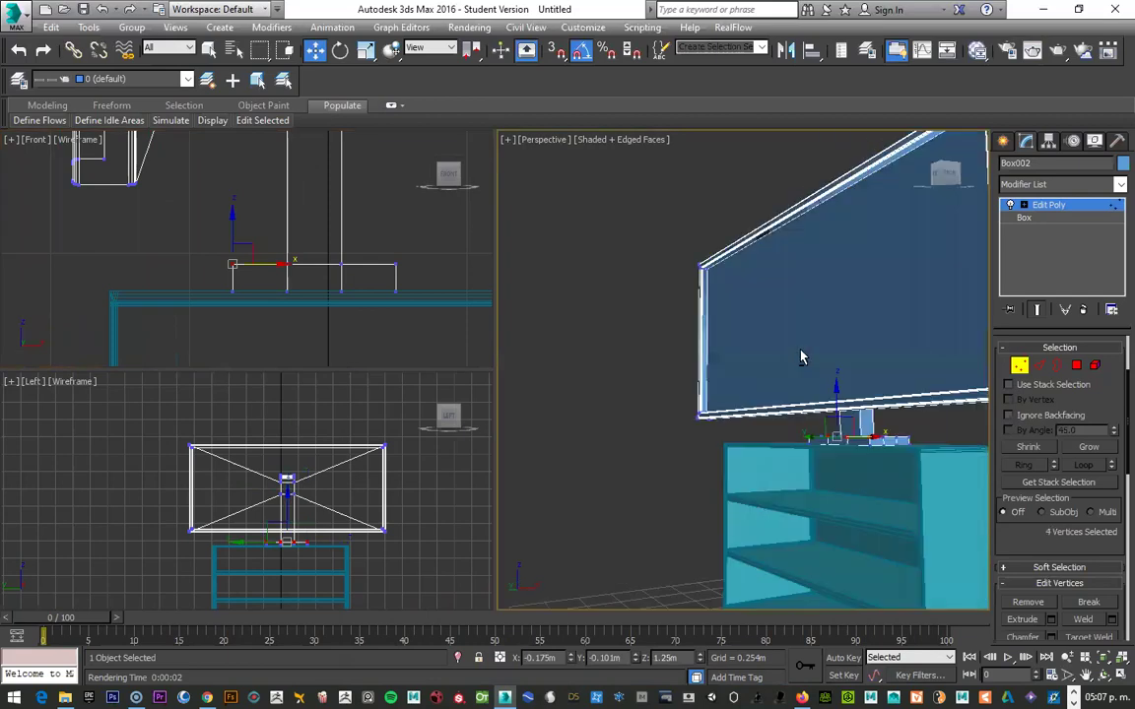
scroll(756, 387, up, 1)
scroll(755, 387, up, 1)
scroll(756, 387, up, 1)
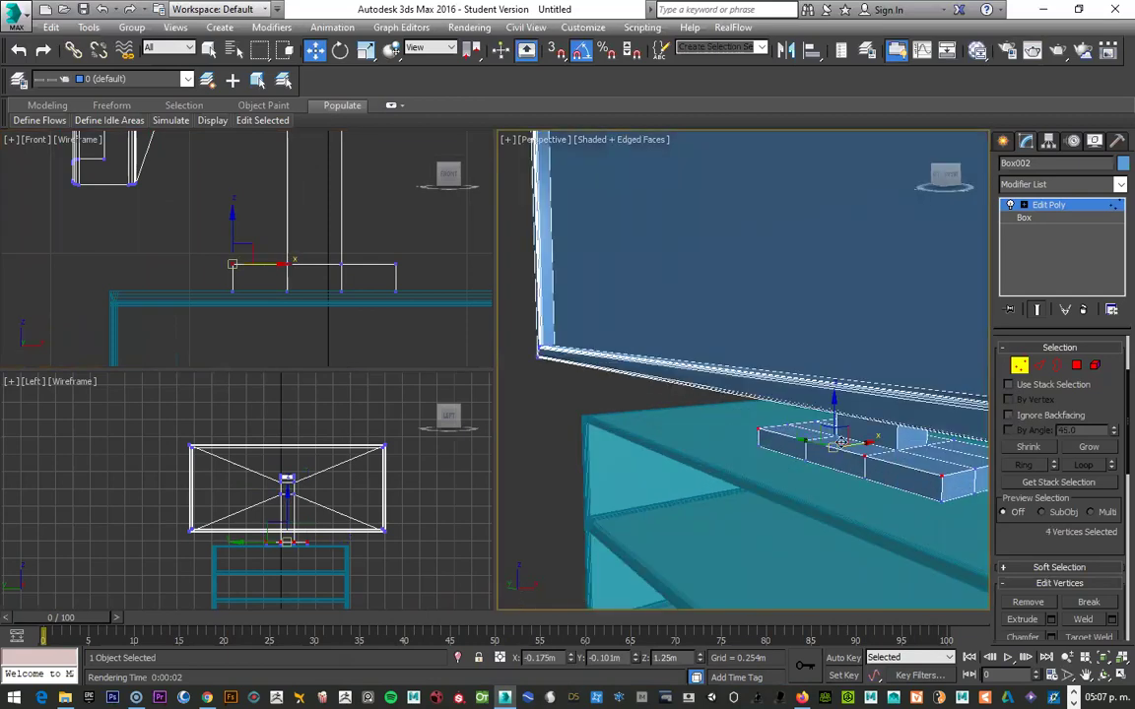
Step: Move the base's left end vertices down to slope it, and render to check
click(265, 278)
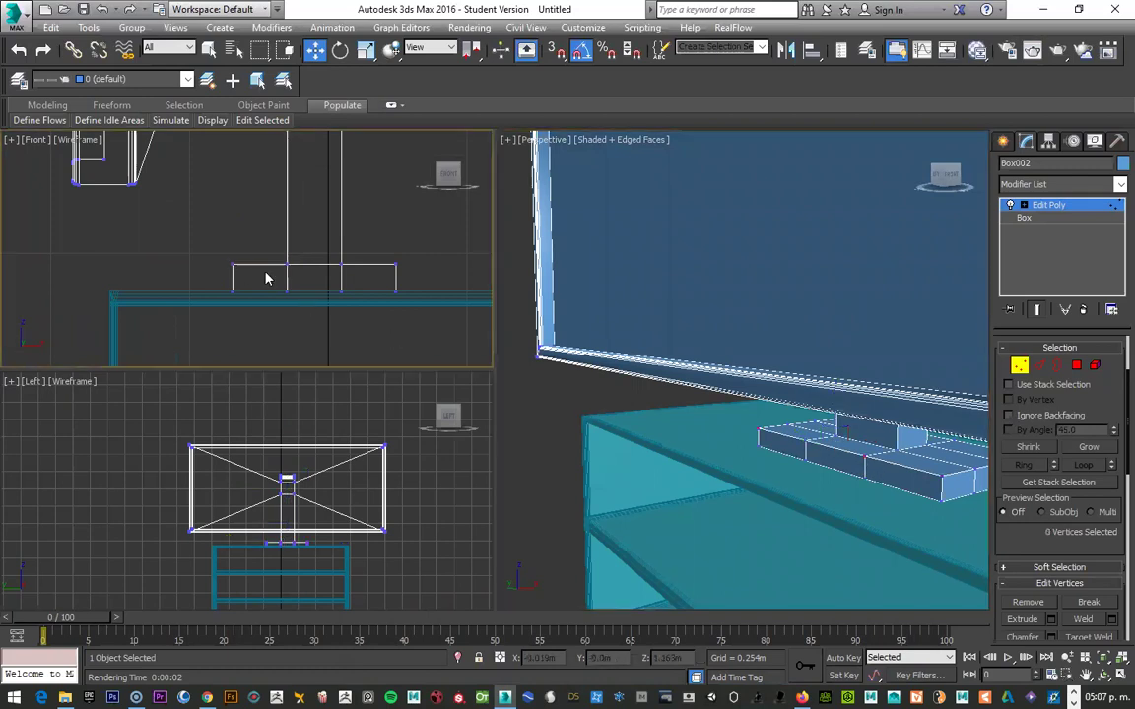
click(234, 266)
mouse_move(202, 240)
mouse_down()
mouse_move(248, 283)
mouse_move(239, 242)
mouse_up()
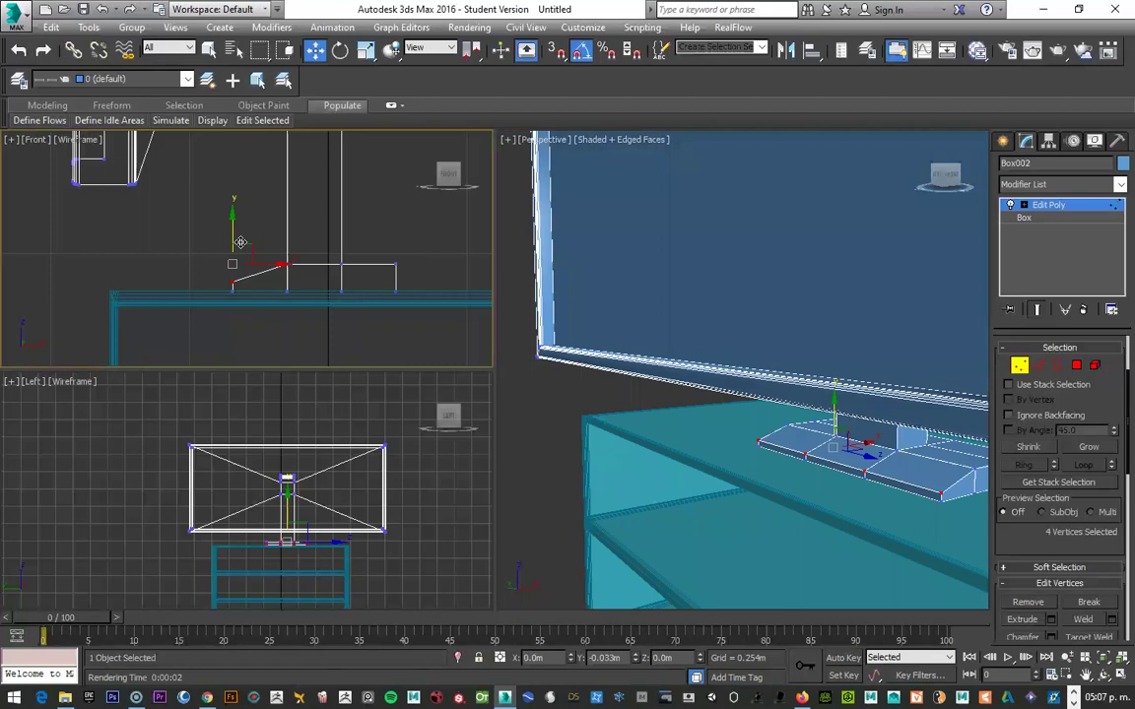
scroll(246, 279, up, 2)
scroll(253, 283, up, 2)
drag(250, 285, 256, 286)
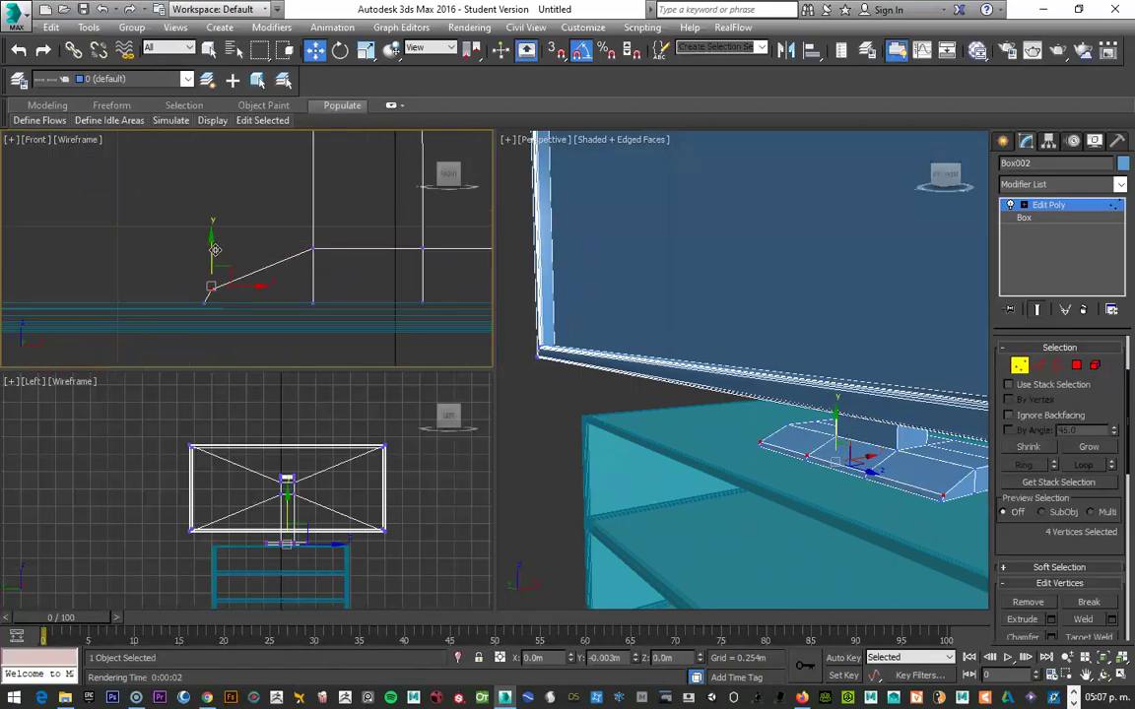
drag(780, 473, 795, 456)
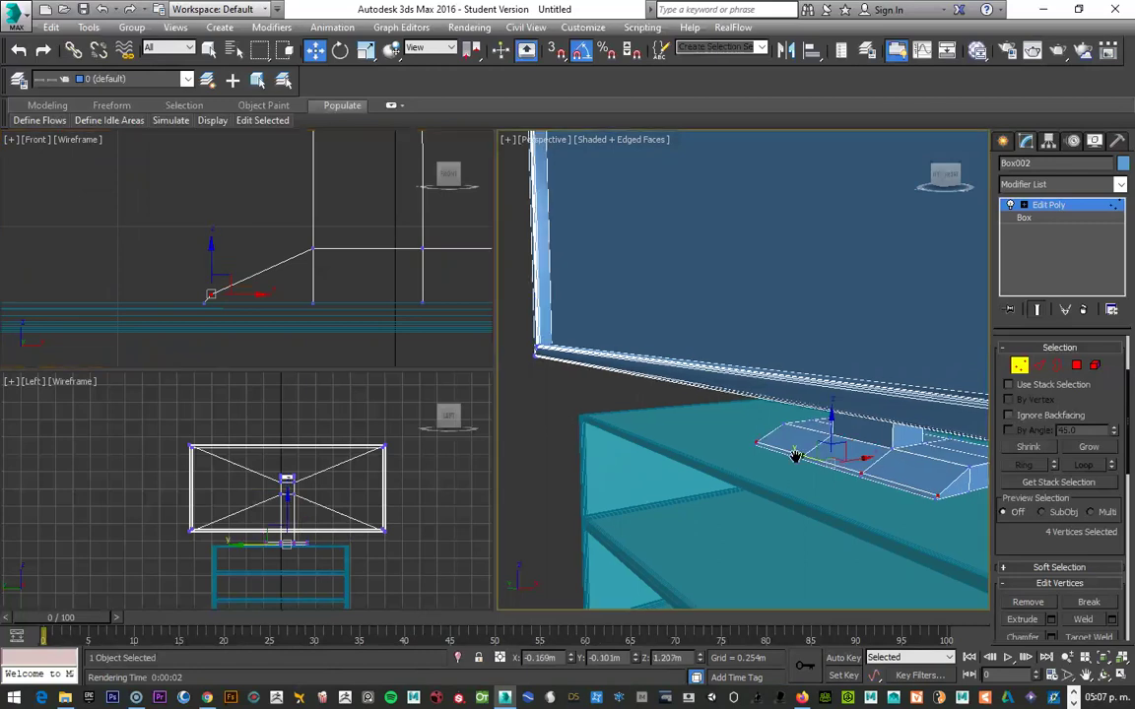
scroll(797, 457, up, 1)
key(shift+q)
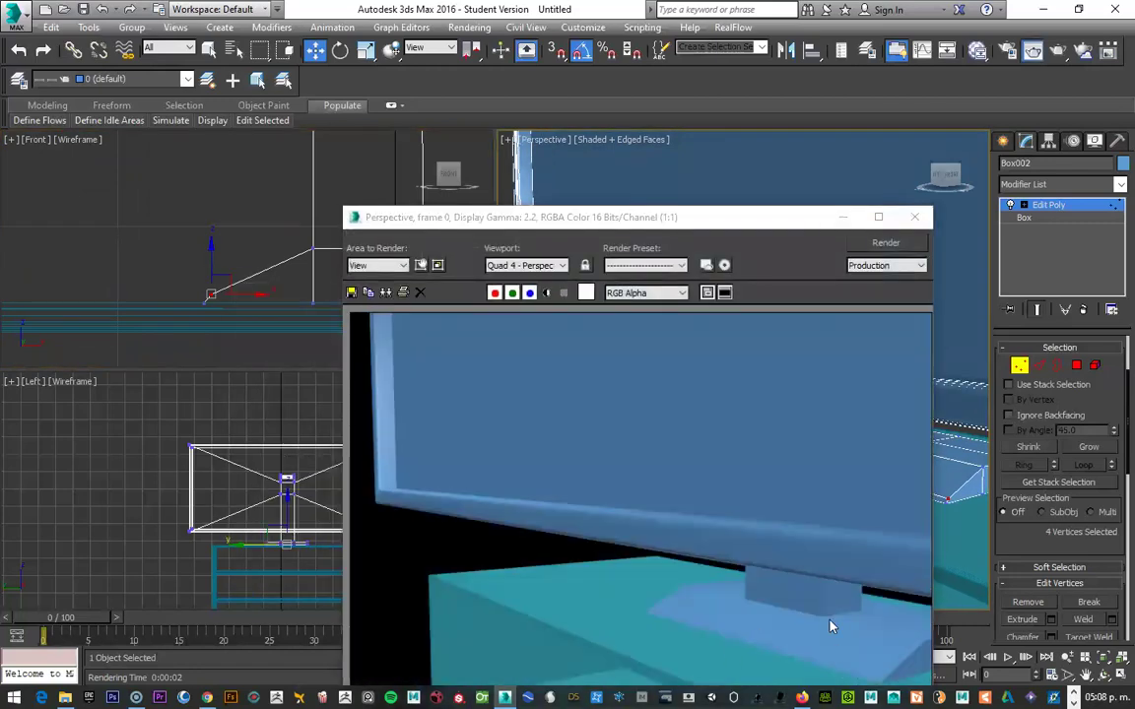
click(914, 216)
Step: Slope the base's right end down to match the left end
scroll(256, 254, down, 3)
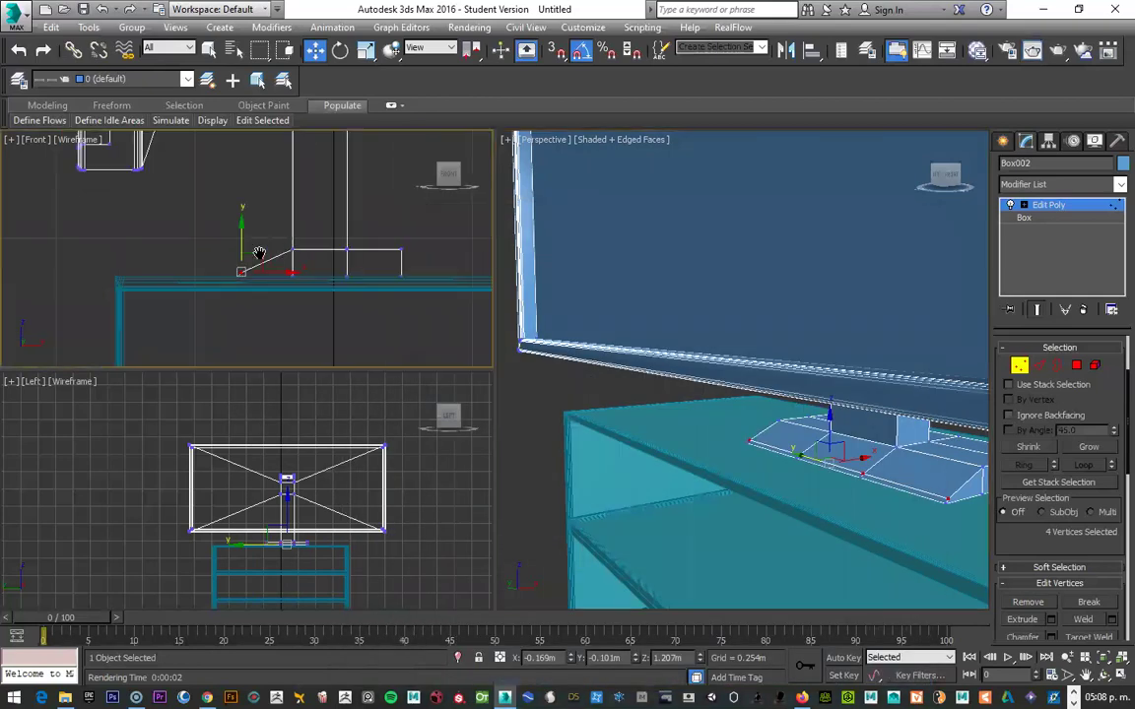
drag(390, 293, 390, 291)
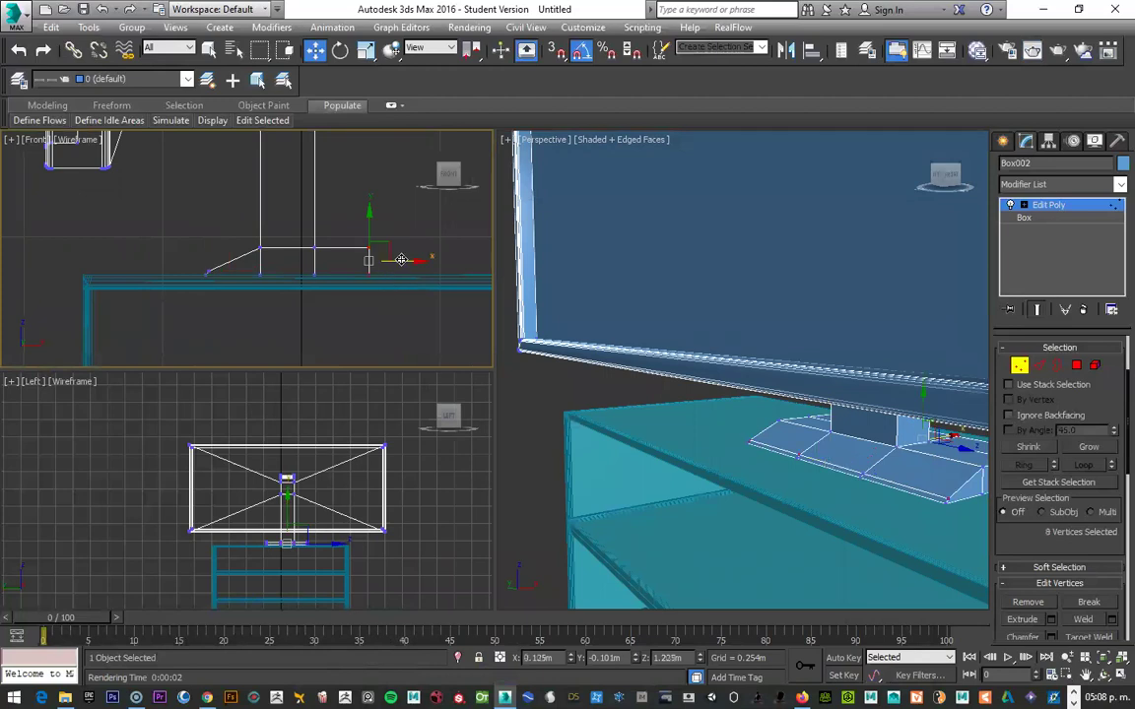
scroll(396, 254, up, 3)
mouse_move(324, 264)
mouse_down()
mouse_move(300, 209)
mouse_move(345, 289)
mouse_up()
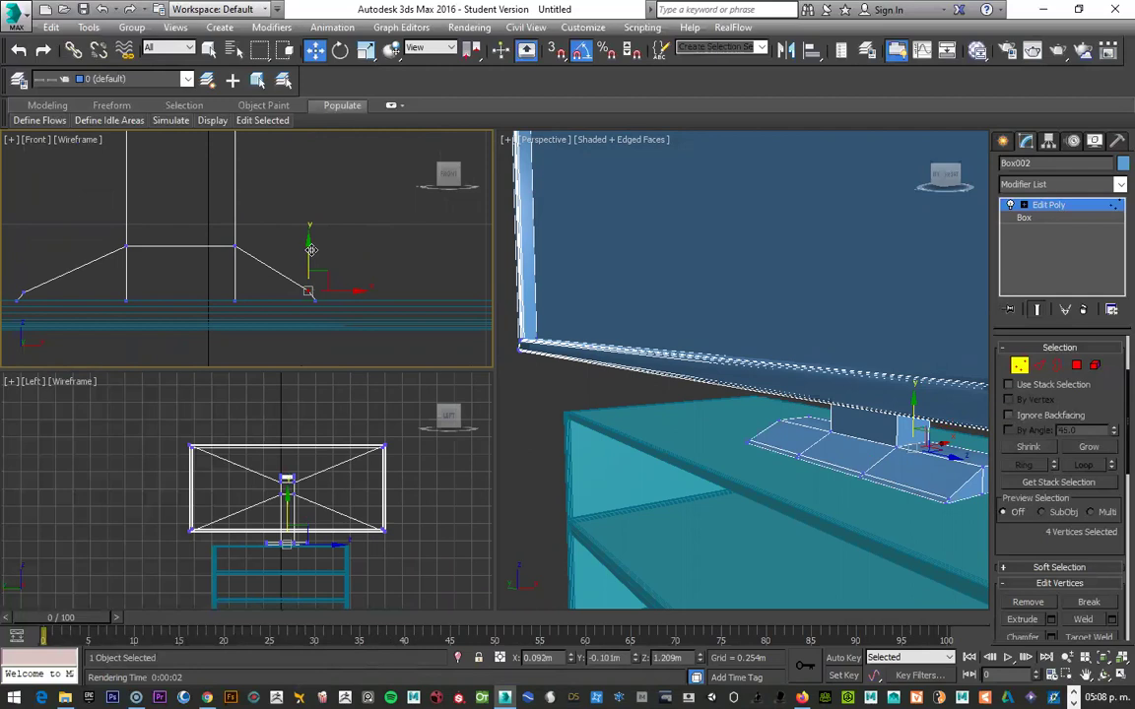
scroll(272, 441, up, 3)
scroll(258, 472, up, 3)
scroll(286, 414, down, 2)
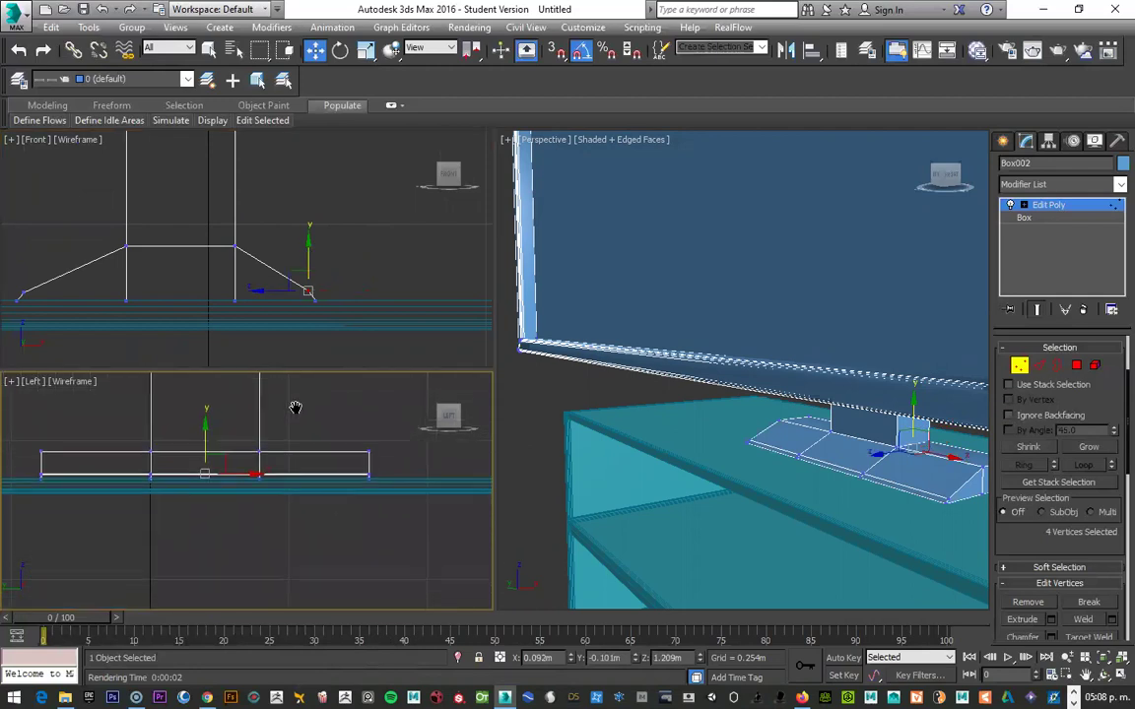
Step: Select the base's top right and top left corner vertices
drag(349, 436, 387, 508)
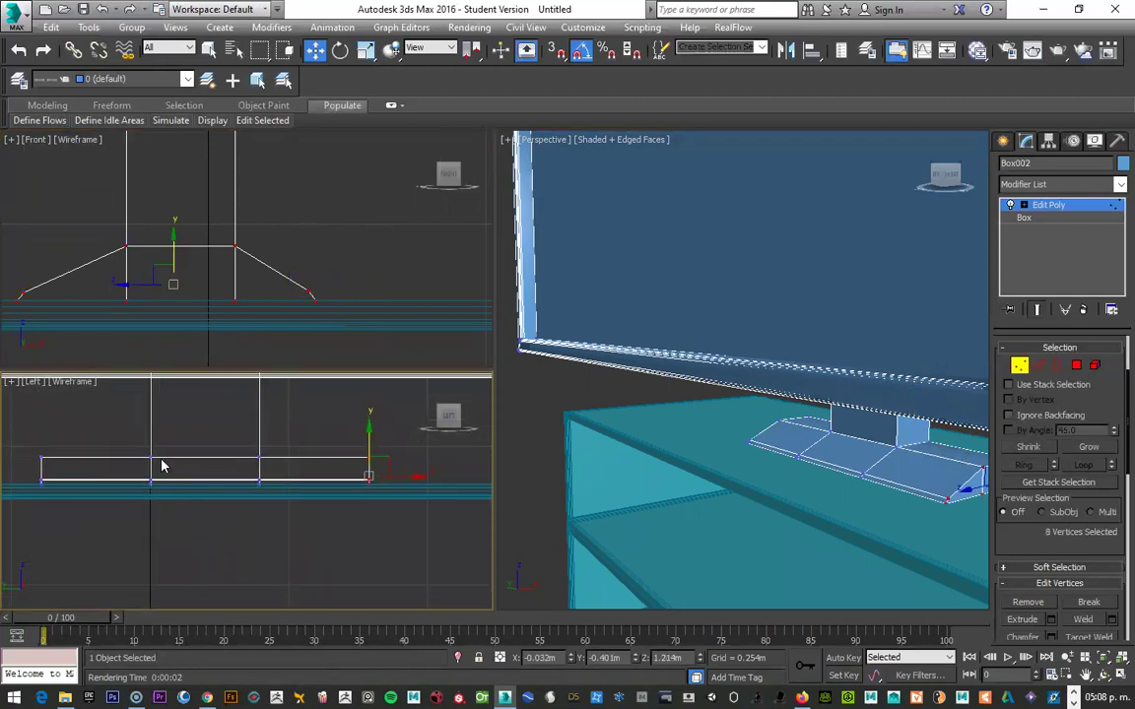
mouse_move(723, 522)
alt+middle_down()
mouse_move(803, 517)
mouse_move(704, 517)
mouse_move(736, 497)
alt+middle_up()
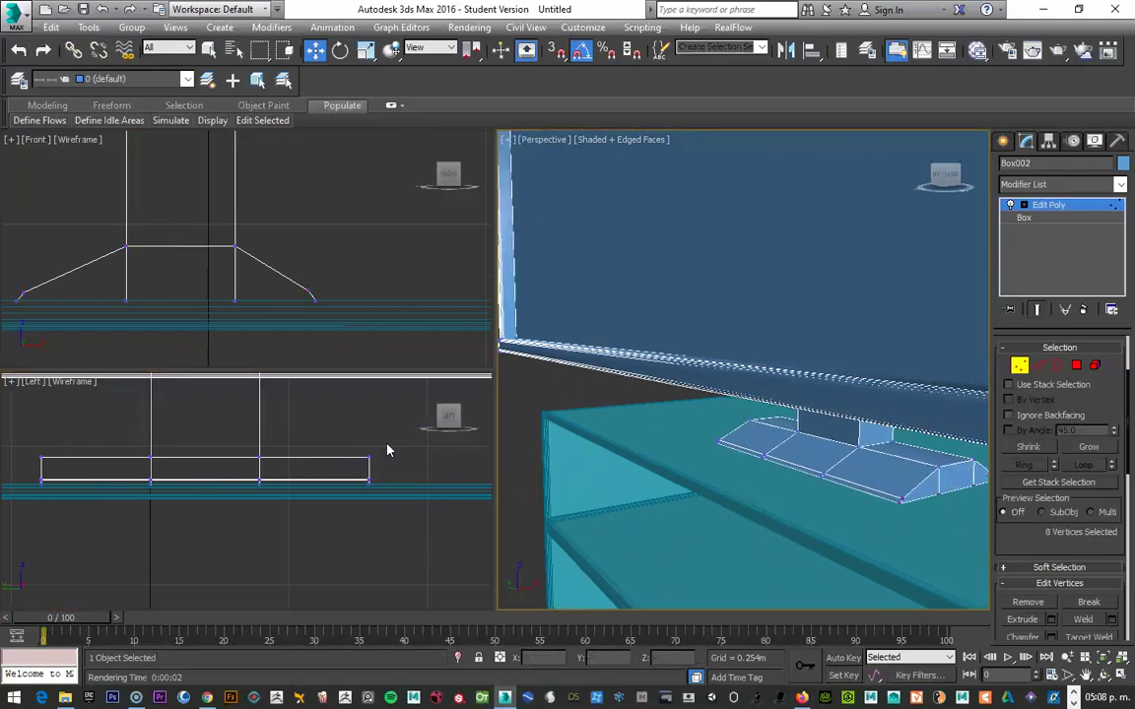
drag(387, 450, 356, 470)
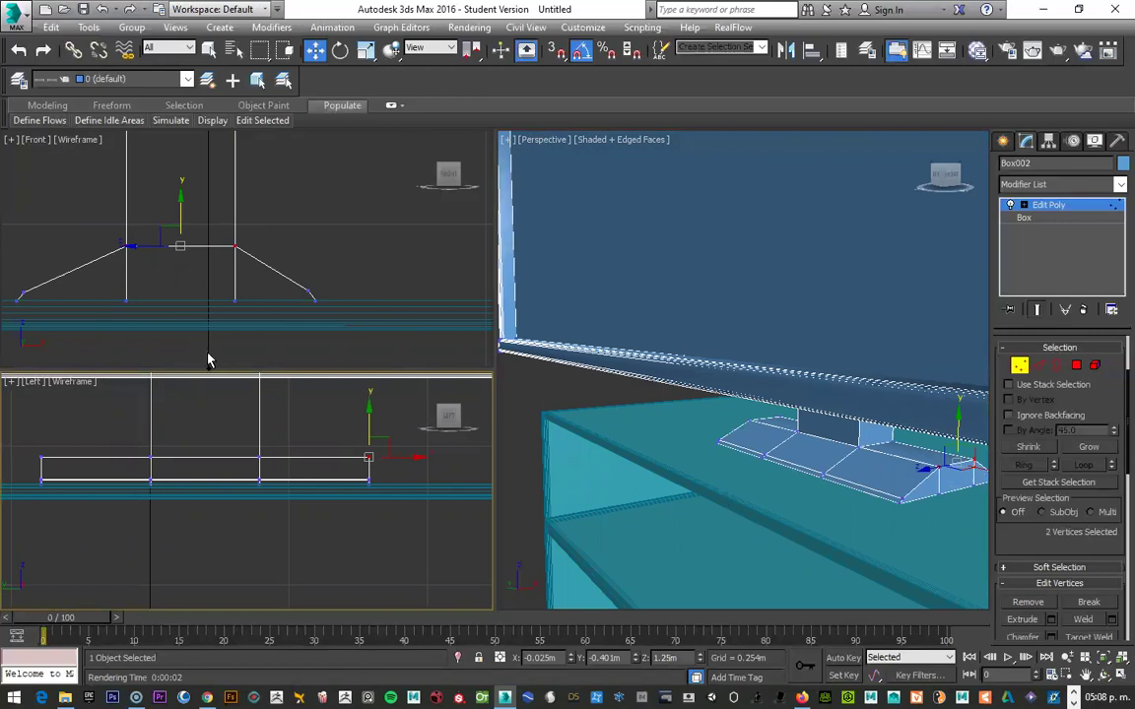
ctrl+drag(29, 456, 89, 477)
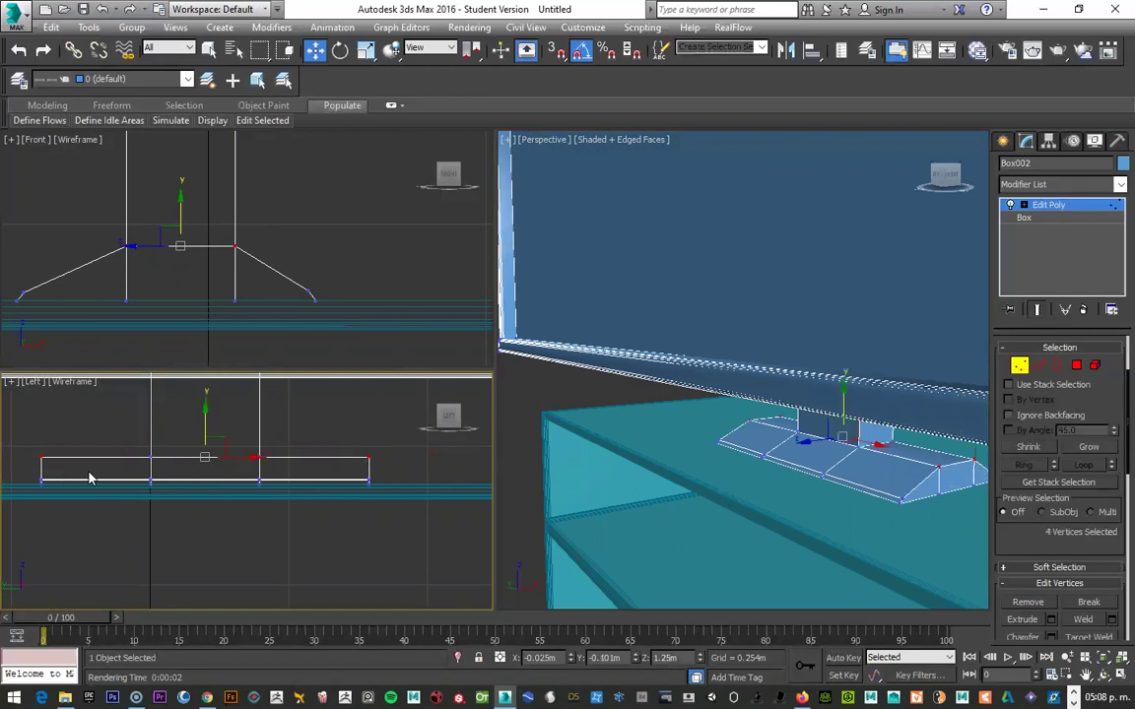
Step: Lower the base's four top vertices slightly and scale them inward to 80%
key(r)
drag(259, 458, 253, 456)
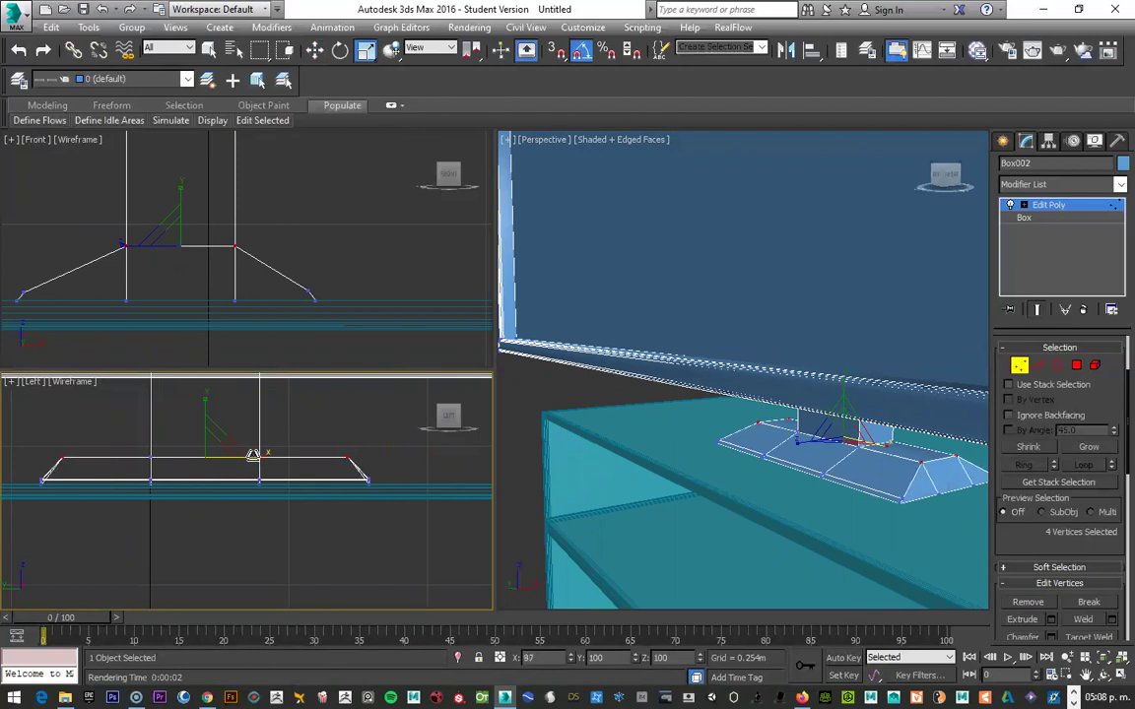
right_click(249, 442)
click(264, 461)
drag(206, 433, 208, 445)
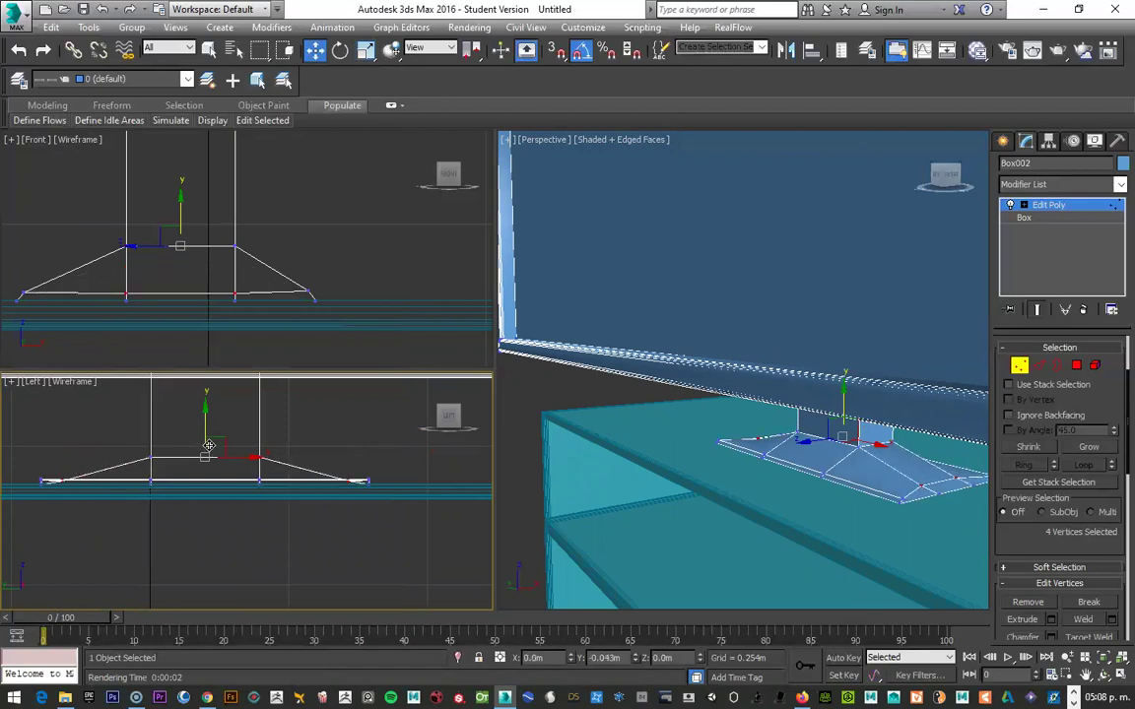
right_click(206, 454)
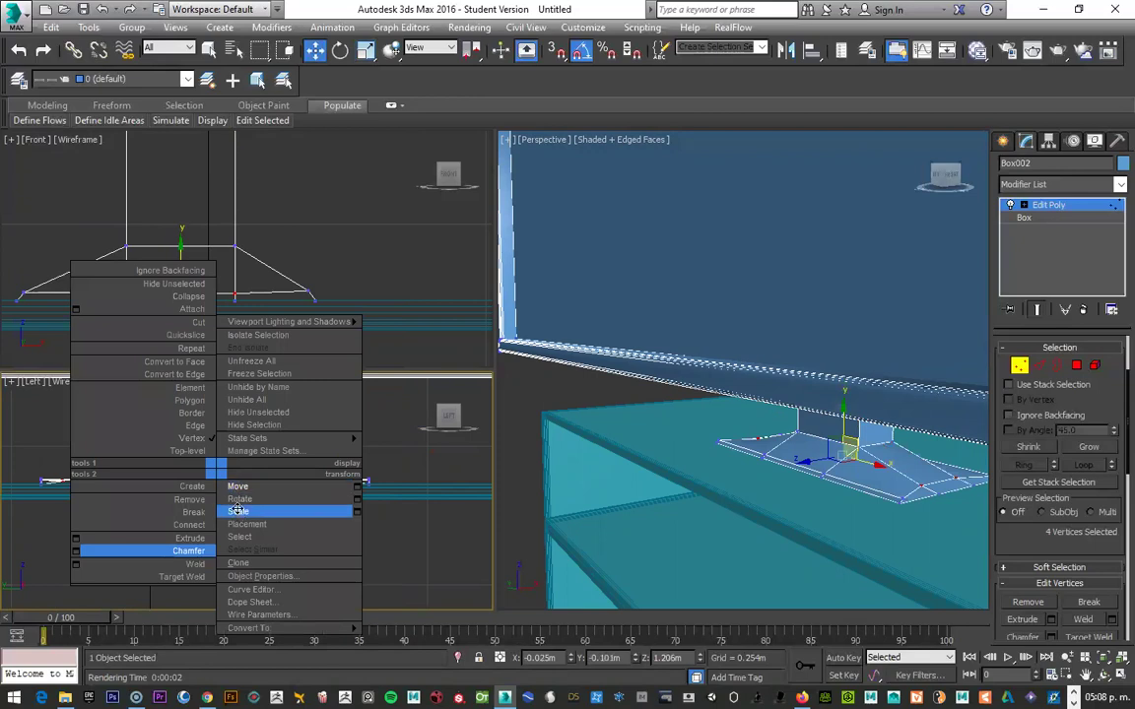
click(241, 519)
drag(261, 475, 304, 493)
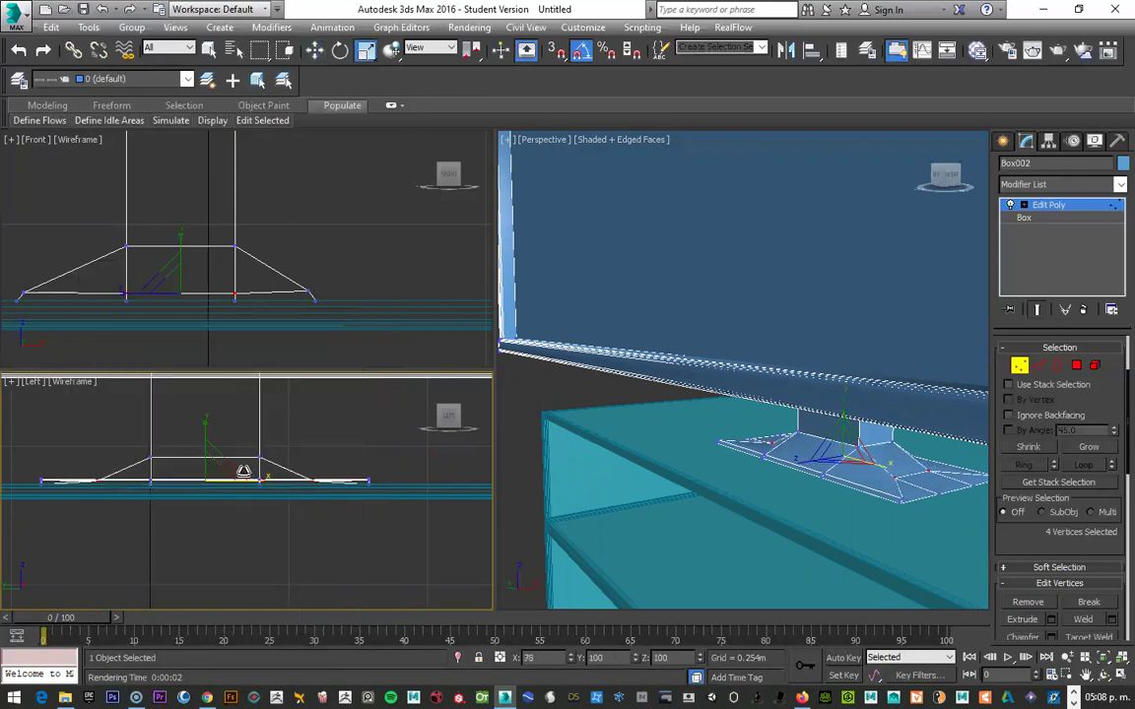
mouse_move(749, 486)
alt+middle_down()
mouse_move(672, 489)
mouse_move(564, 469)
mouse_move(509, 519)
mouse_move(458, 507)
mouse_move(635, 501)
mouse_move(602, 476)
mouse_move(567, 485)
mouse_move(666, 522)
mouse_move(727, 504)
mouse_move(716, 493)
alt+middle_up()
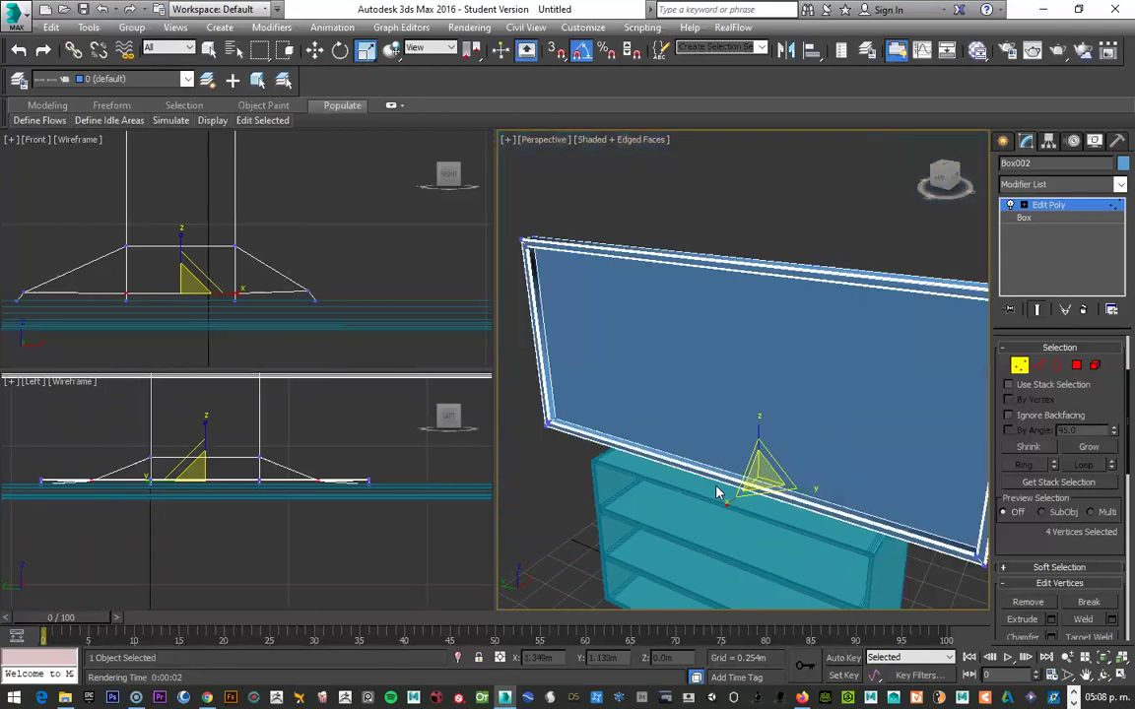
scroll(716, 492, down, 4)
Step: Return to object level and frame the whole monitor in the Front view
click(1020, 365)
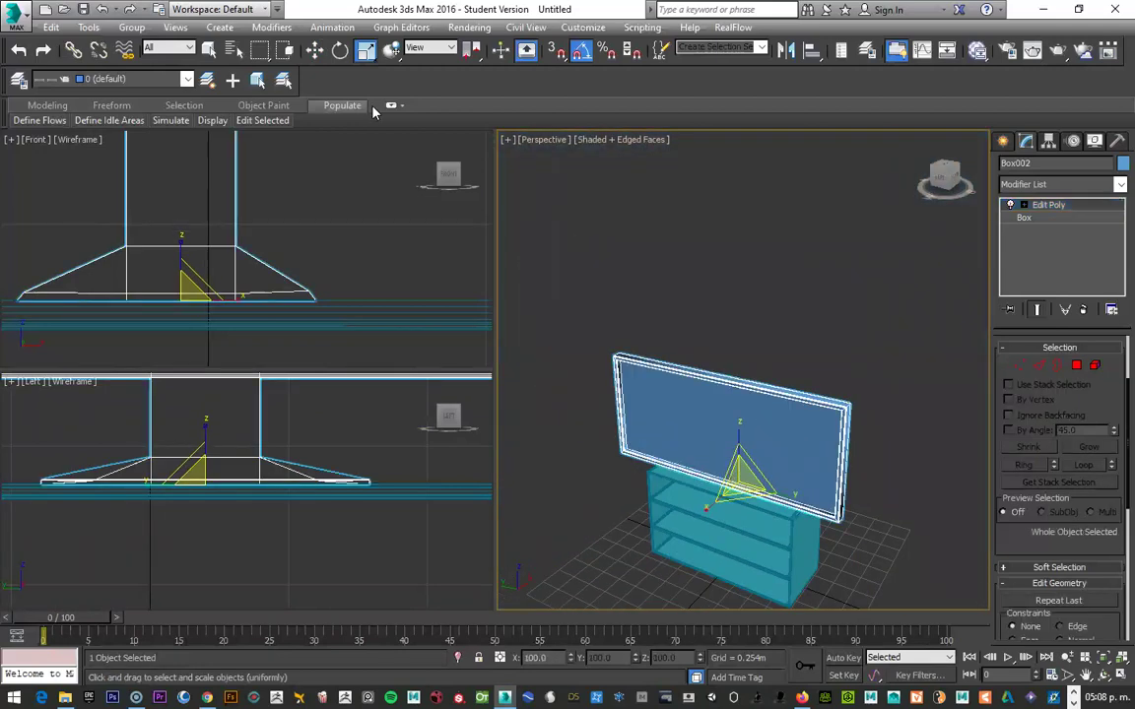
scroll(235, 242, down, 3)
scroll(234, 242, down, 3)
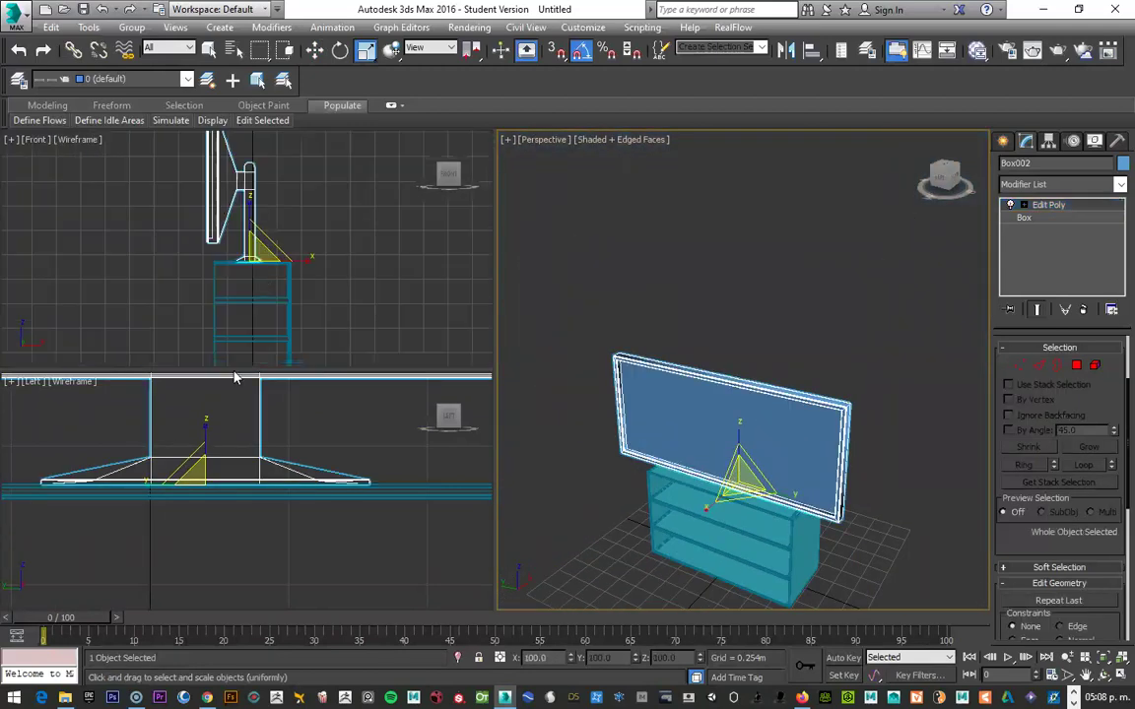
scroll(229, 414, down, 3)
scroll(233, 421, down, 3)
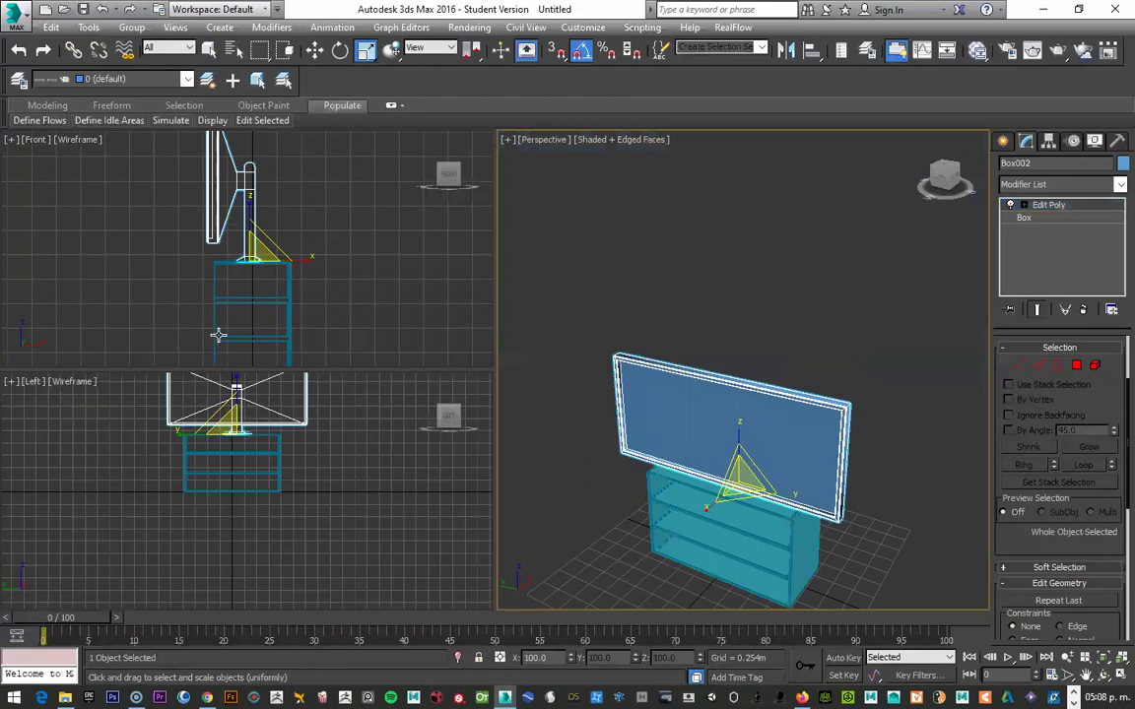
middle_drag(218, 335, 202, 324)
scroll(246, 462, down, 2)
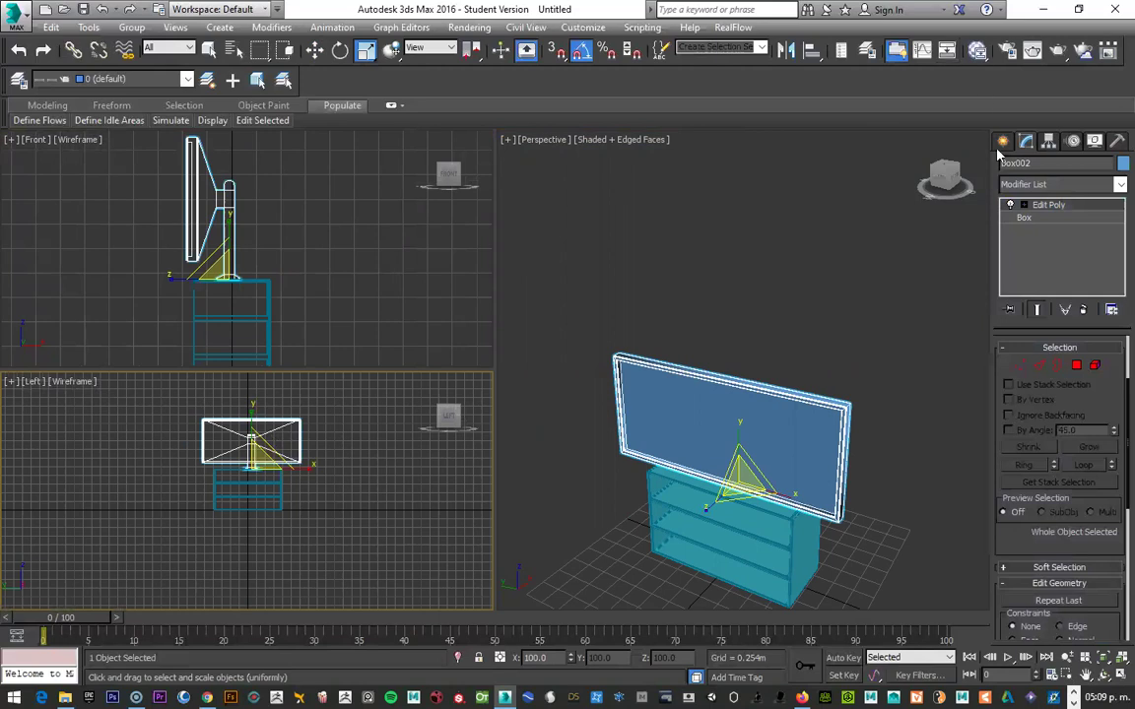
Step: Draw a Standard Primitives Plane over the monitor's front face
click(1002, 143)
click(1093, 308)
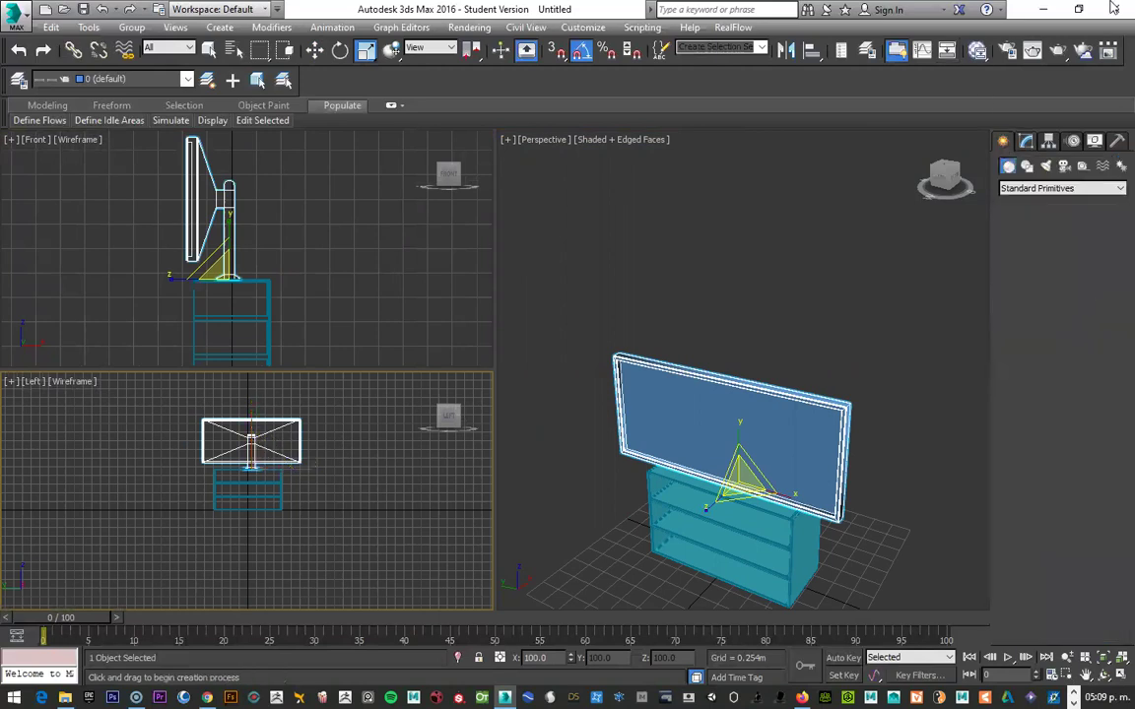
scroll(264, 449, up, 4)
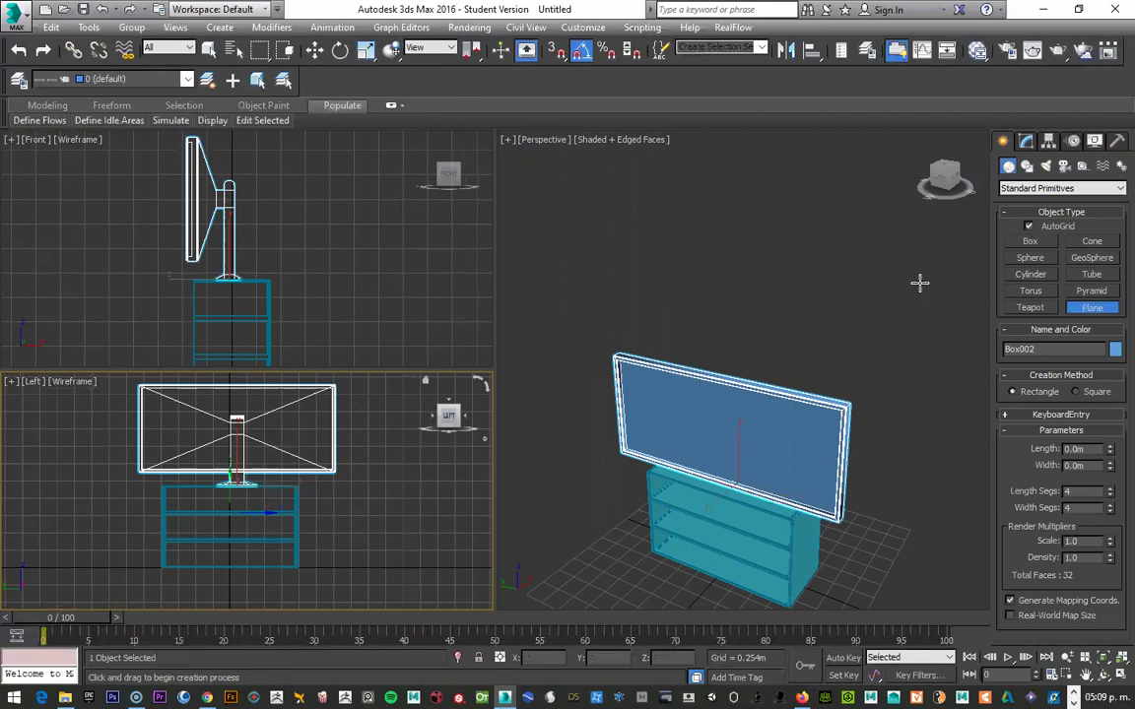
drag(670, 398, 805, 490)
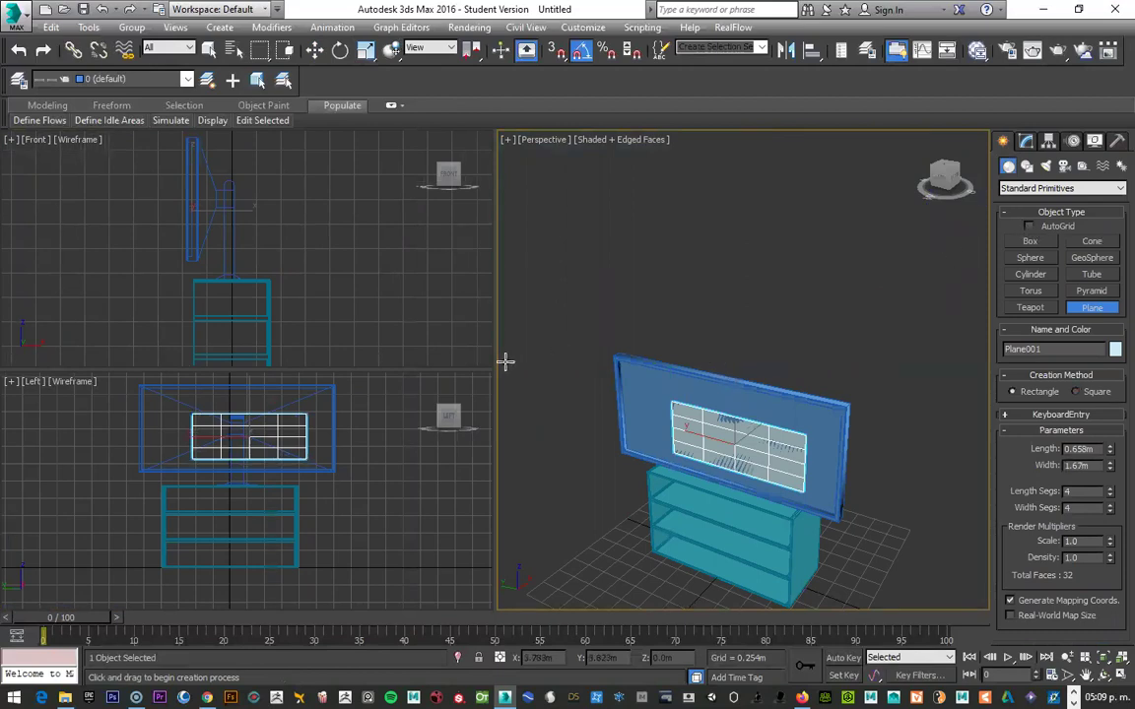
right_click(234, 432)
Step: Scale the plane taller, raise it, and centre it on the monitor
key(r)
drag(253, 398, 253, 358)
right_click(251, 406)
click(254, 412)
drag(250, 384, 250, 376)
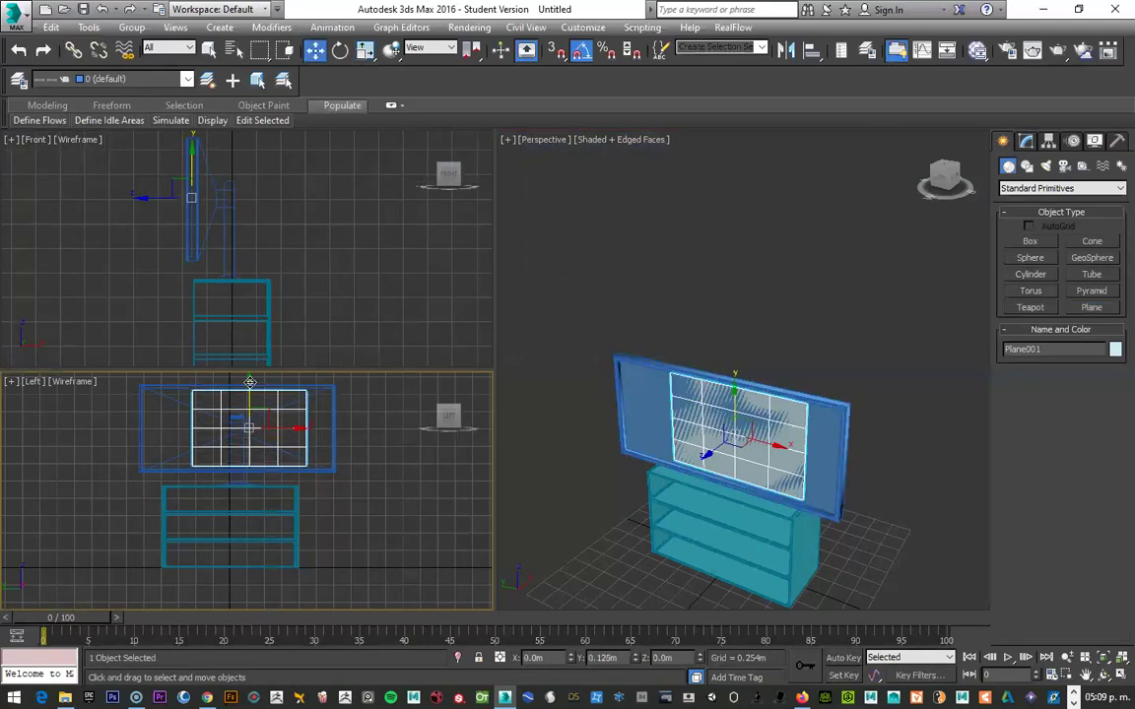
right_click(260, 424)
click(286, 442)
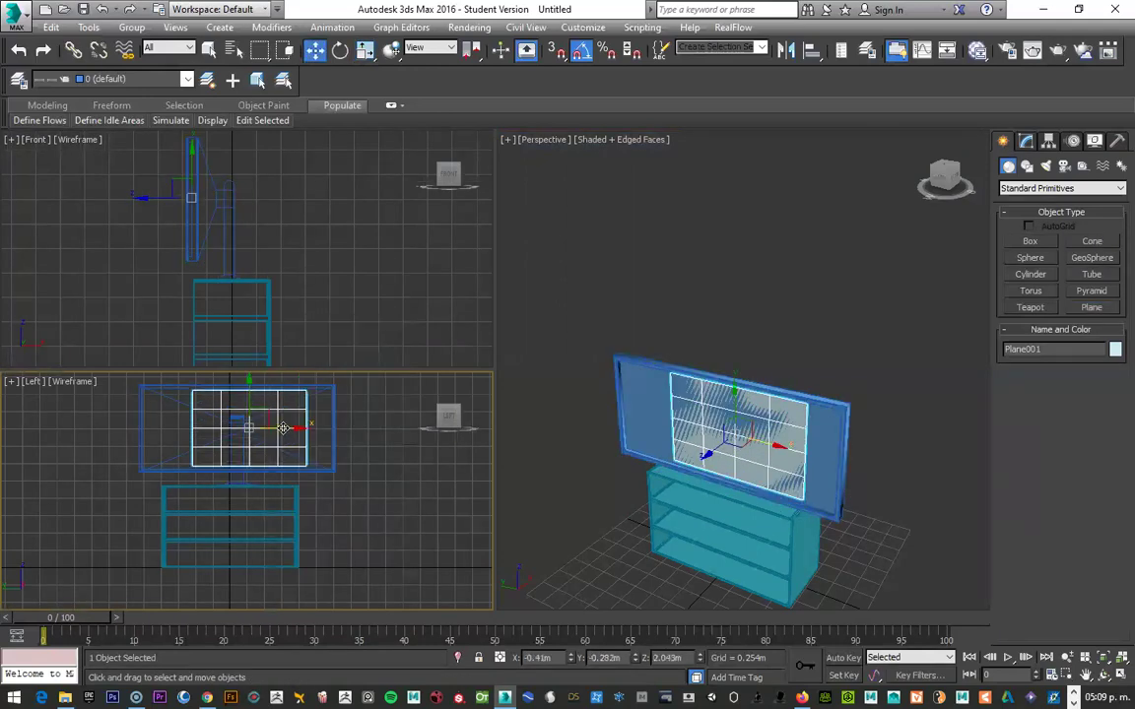
drag(286, 442, 269, 444)
Step: Widen the plane to fill the screen, nudge it left, and open the Material Editor
right_click(266, 445)
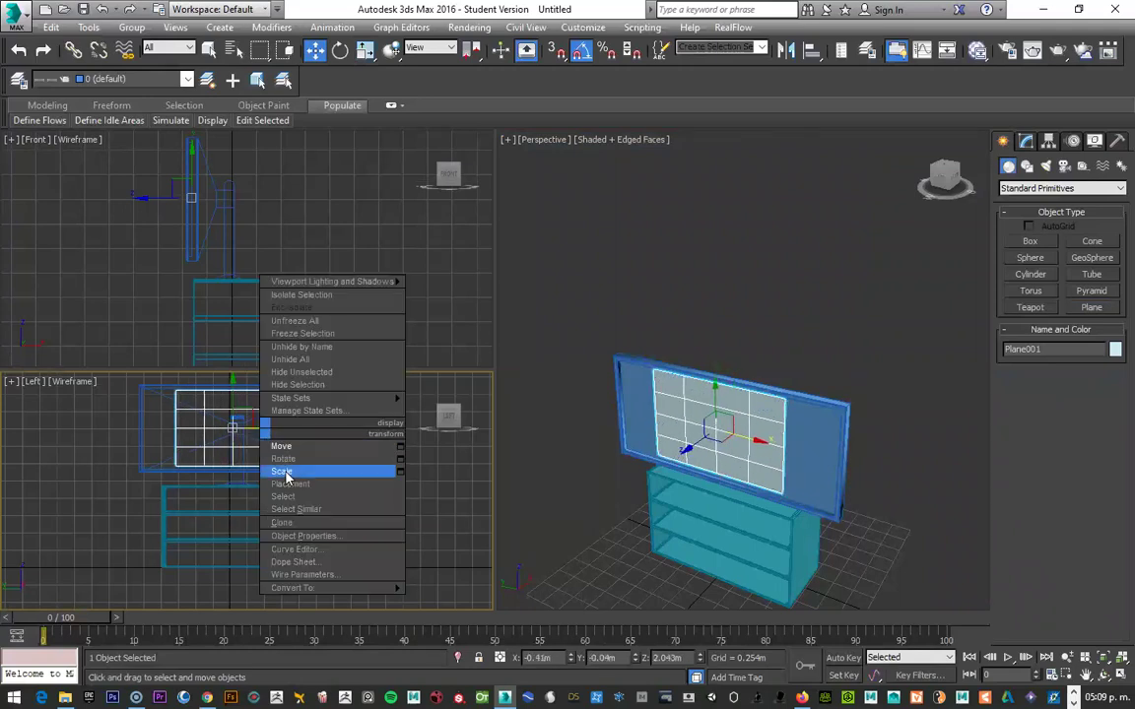
click(284, 472)
mouse_move(283, 430)
mouse_down()
mouse_move(320, 425)
mouse_move(290, 428)
mouse_up()
right_click(319, 425)
click(320, 442)
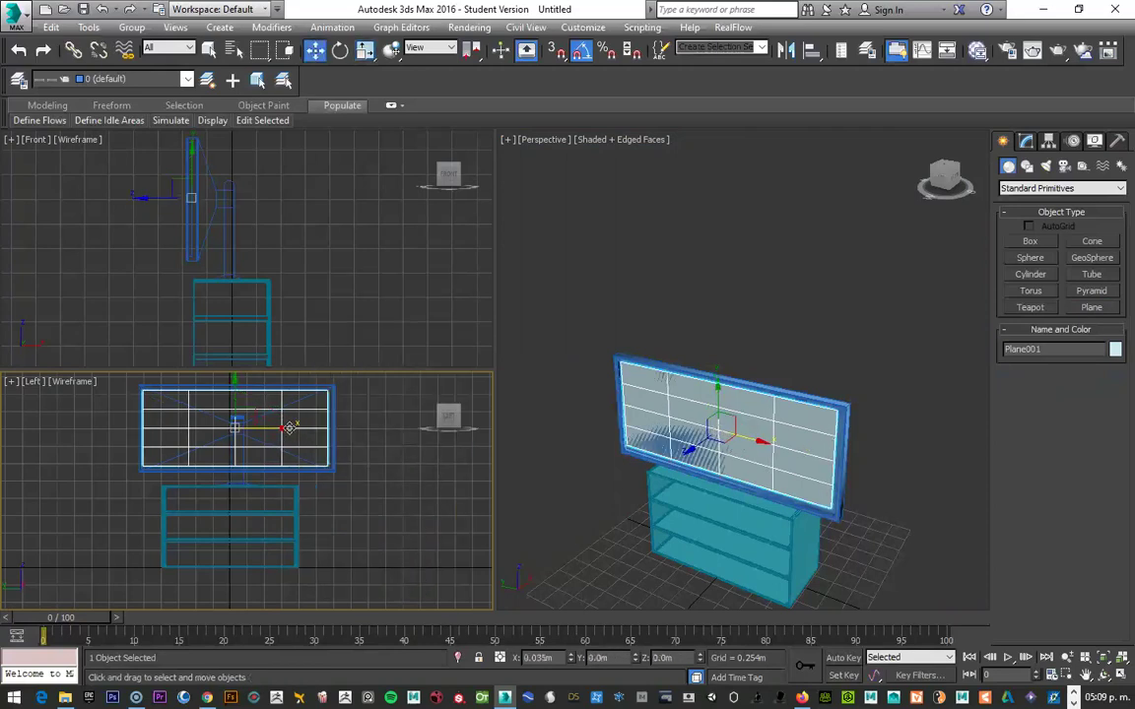
click(720, 430)
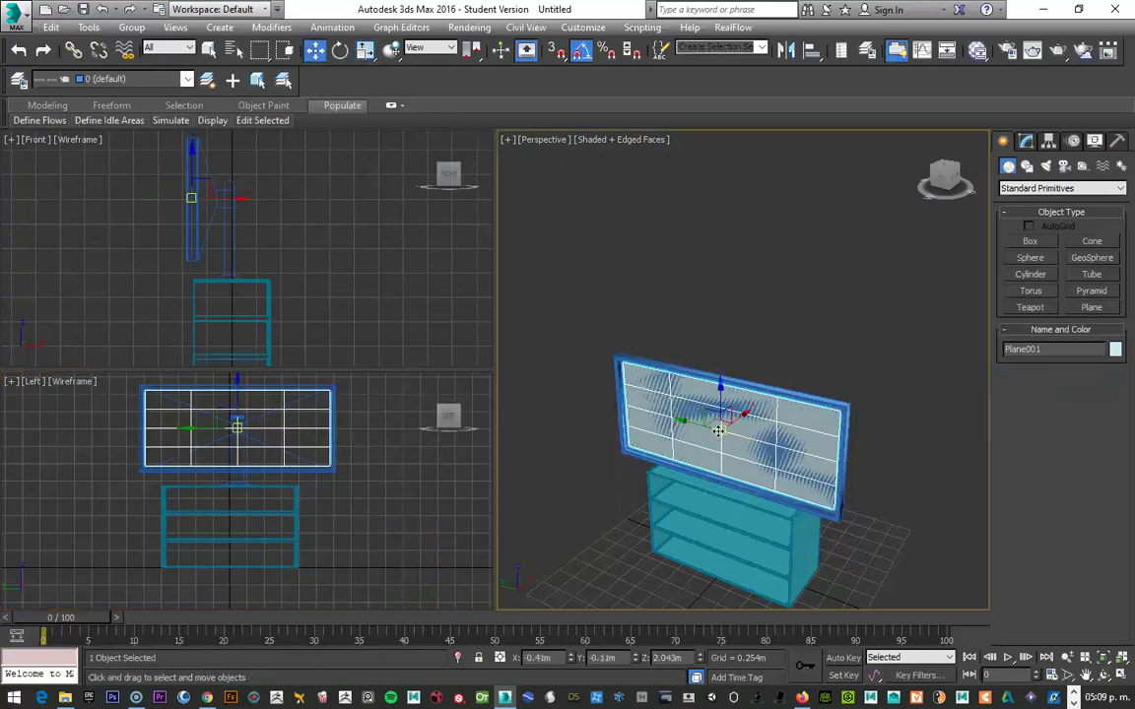
drag(745, 415, 722, 413)
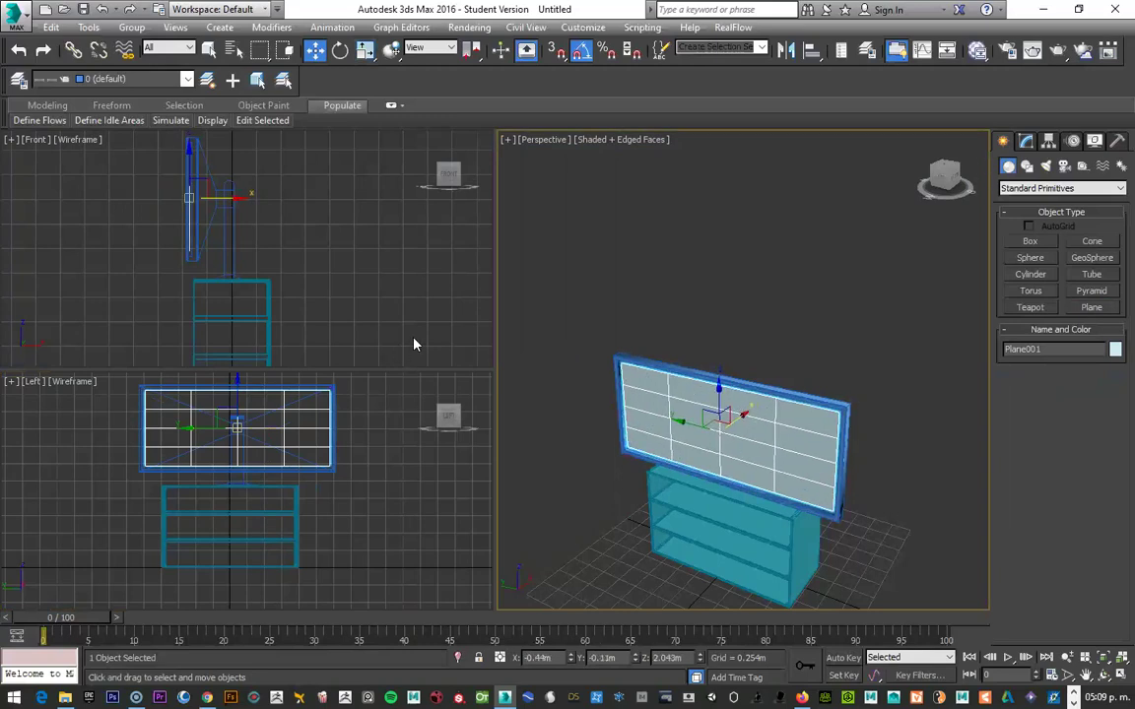
key(m)
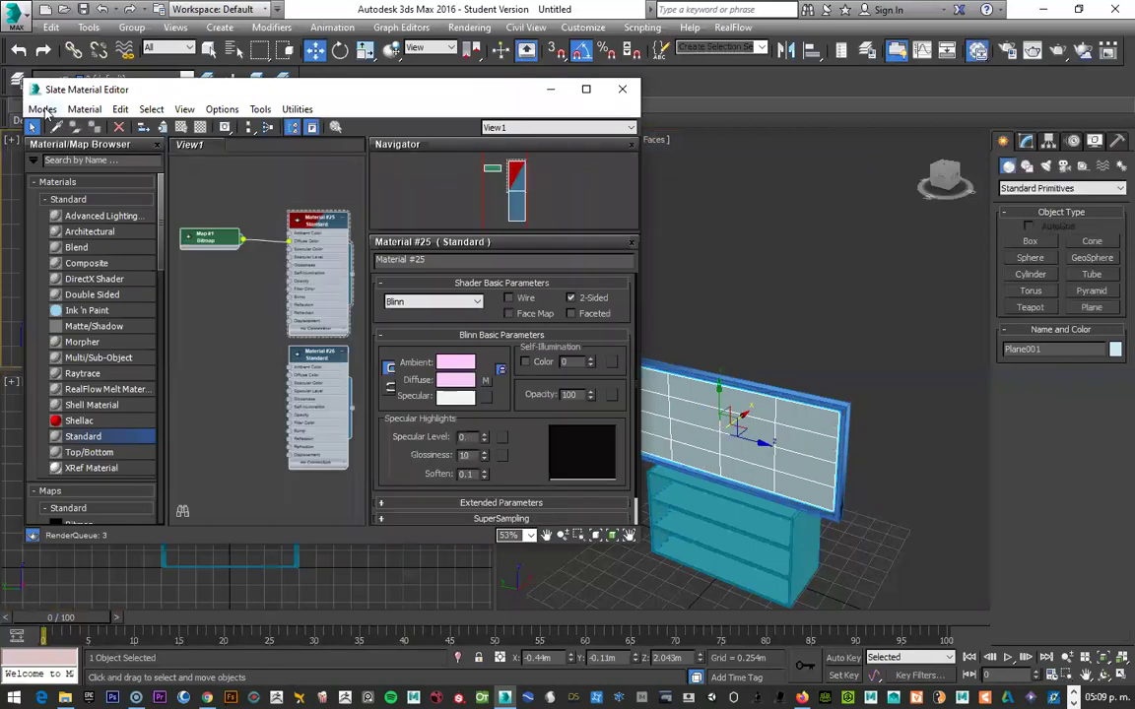
Step: Add a Standard Material #27 with the troll_cleric29_max2010 bitmap as its diffuse map
mouse_move(250, 208)
middle_down()
mouse_move(259, 385)
mouse_move(234, 375)
middle_up()
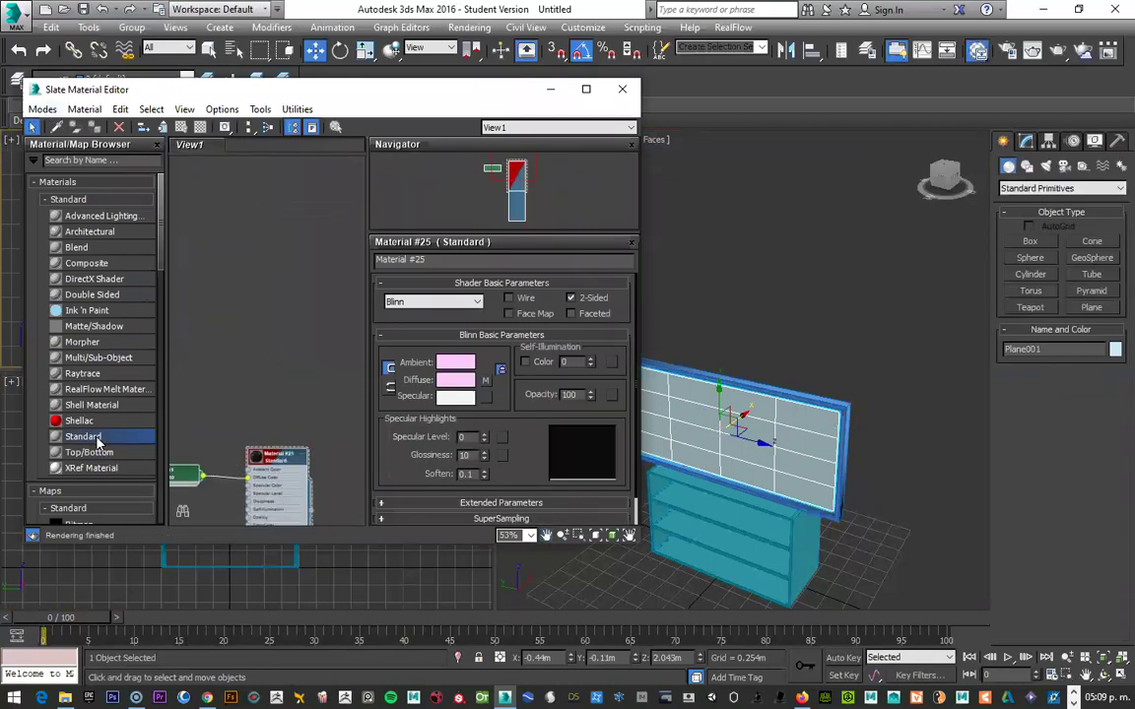
drag(82, 436, 222, 290)
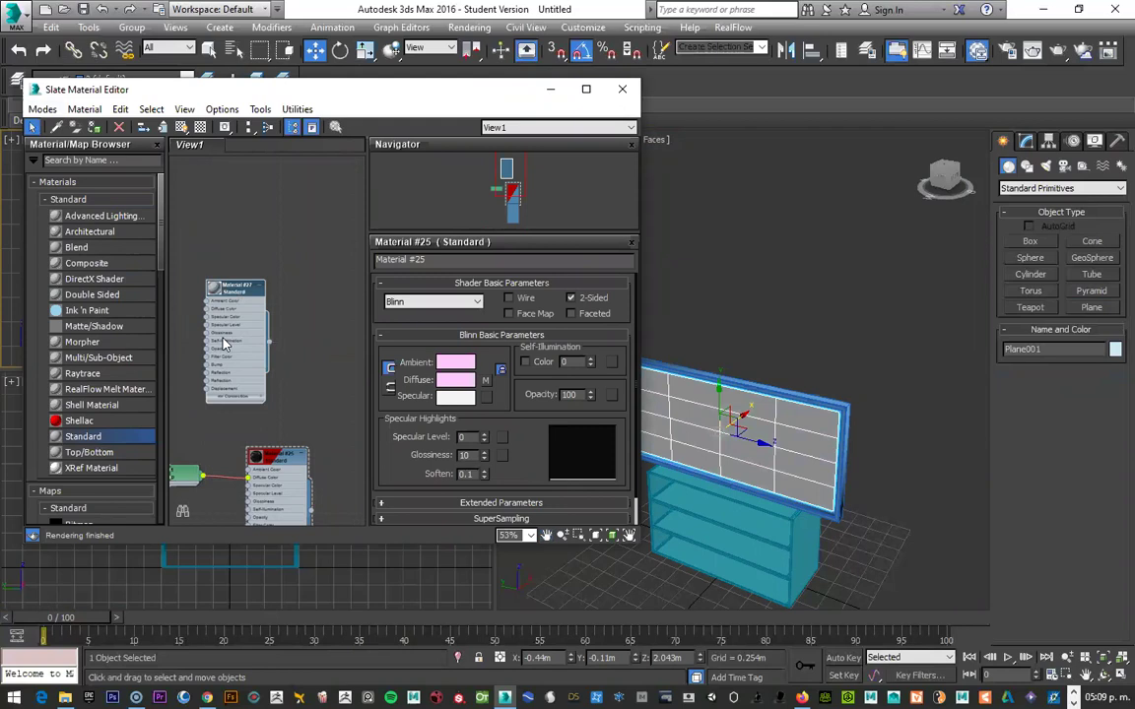
scroll(223, 342, up, 5)
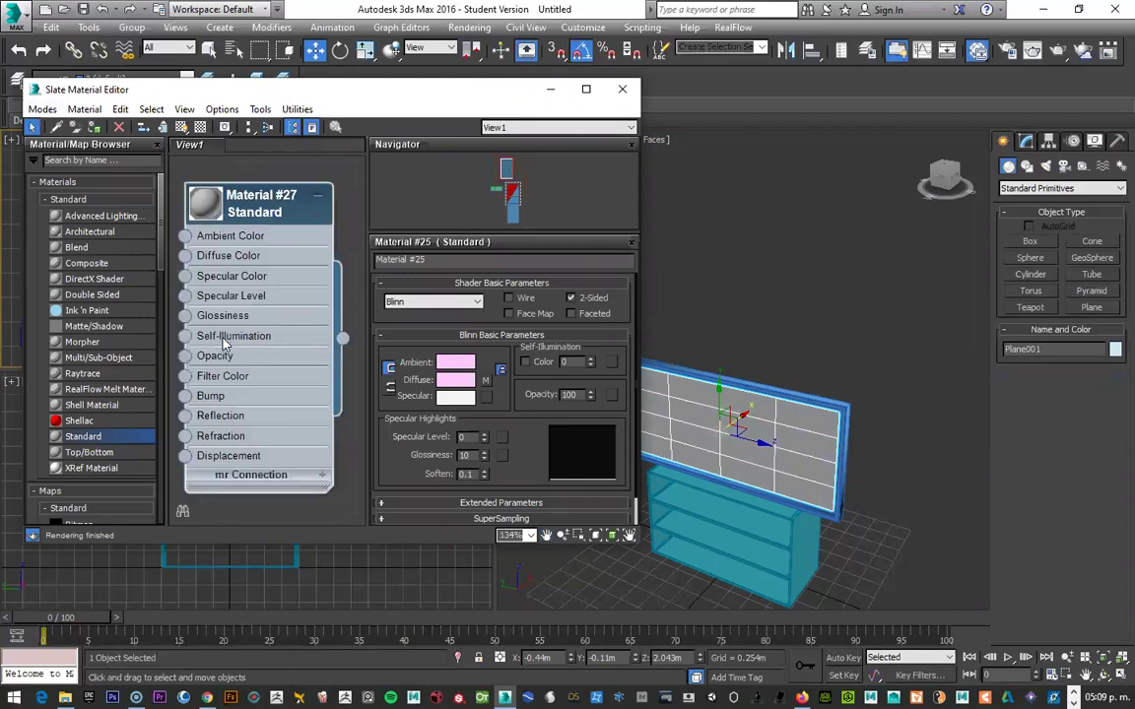
double_click(223, 258)
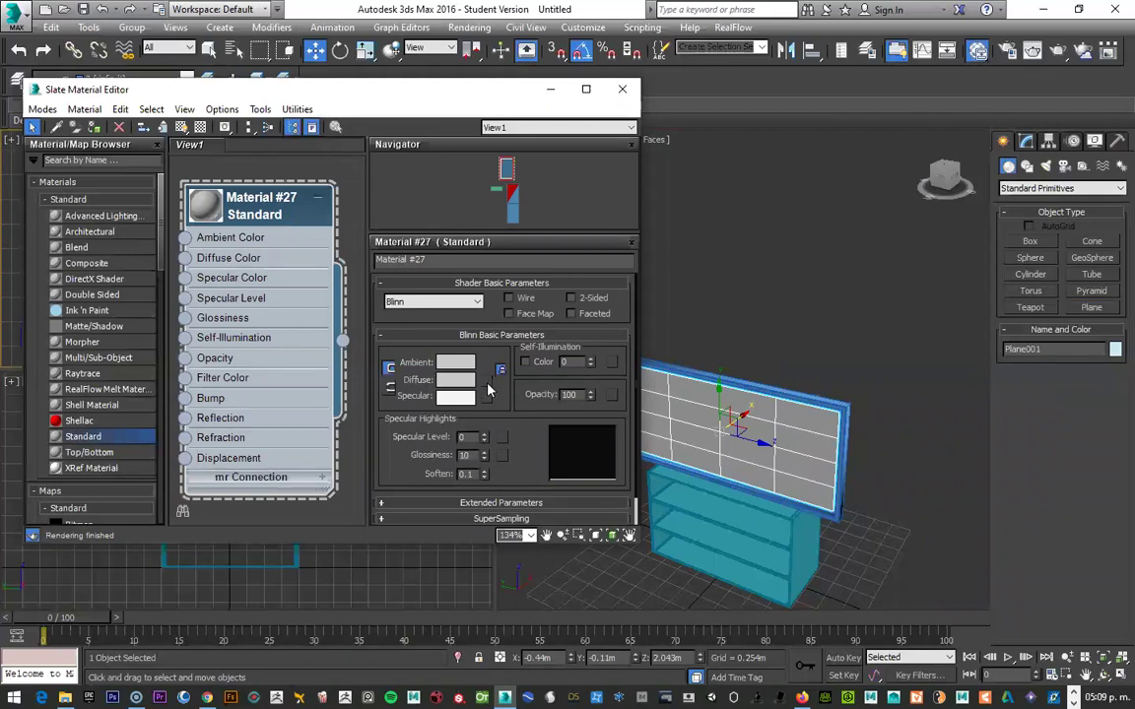
click(486, 383)
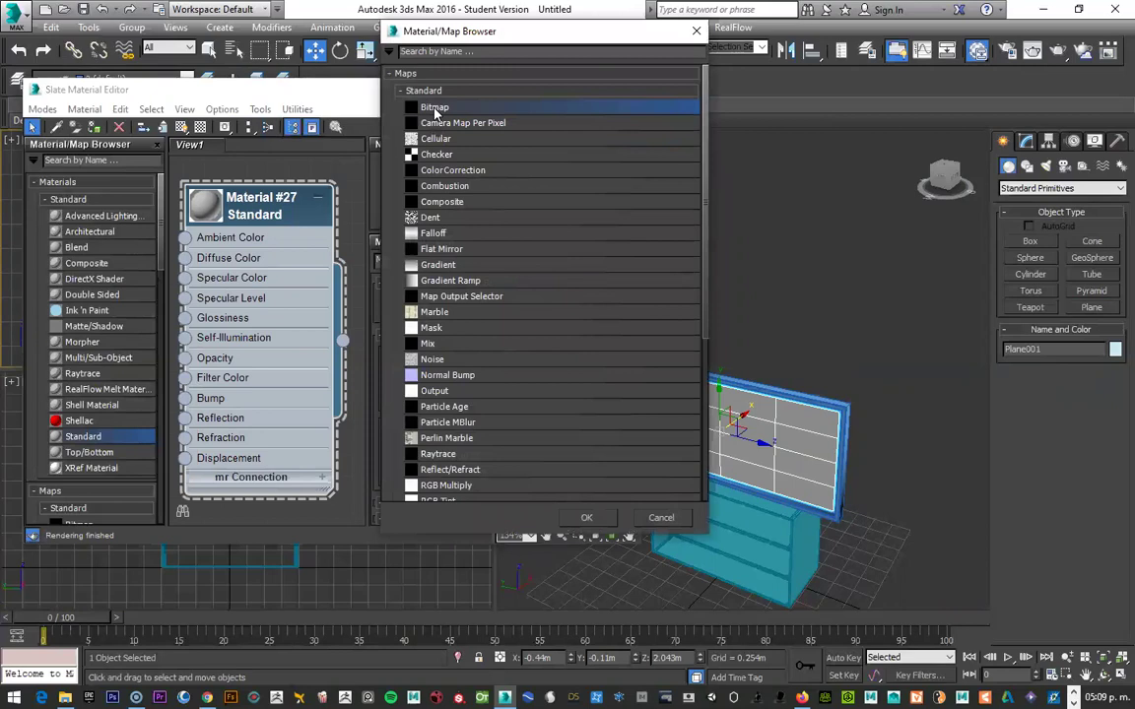
double_click(435, 109)
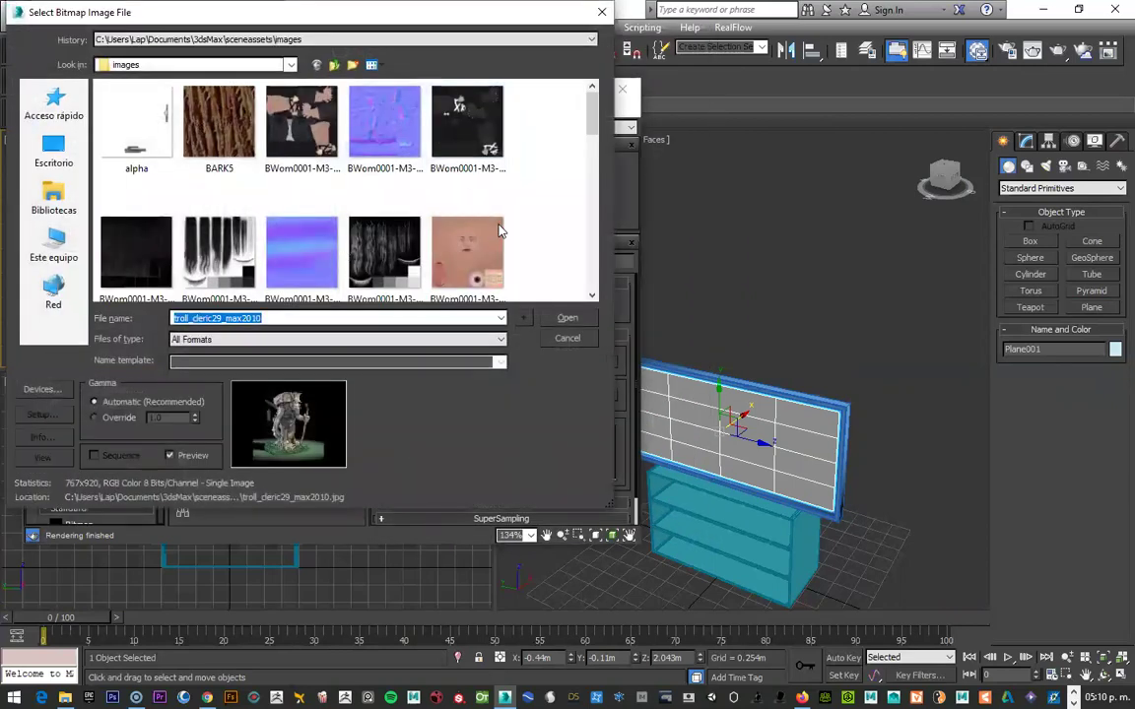
scroll(499, 230, down, 5)
click(272, 227)
click(543, 321)
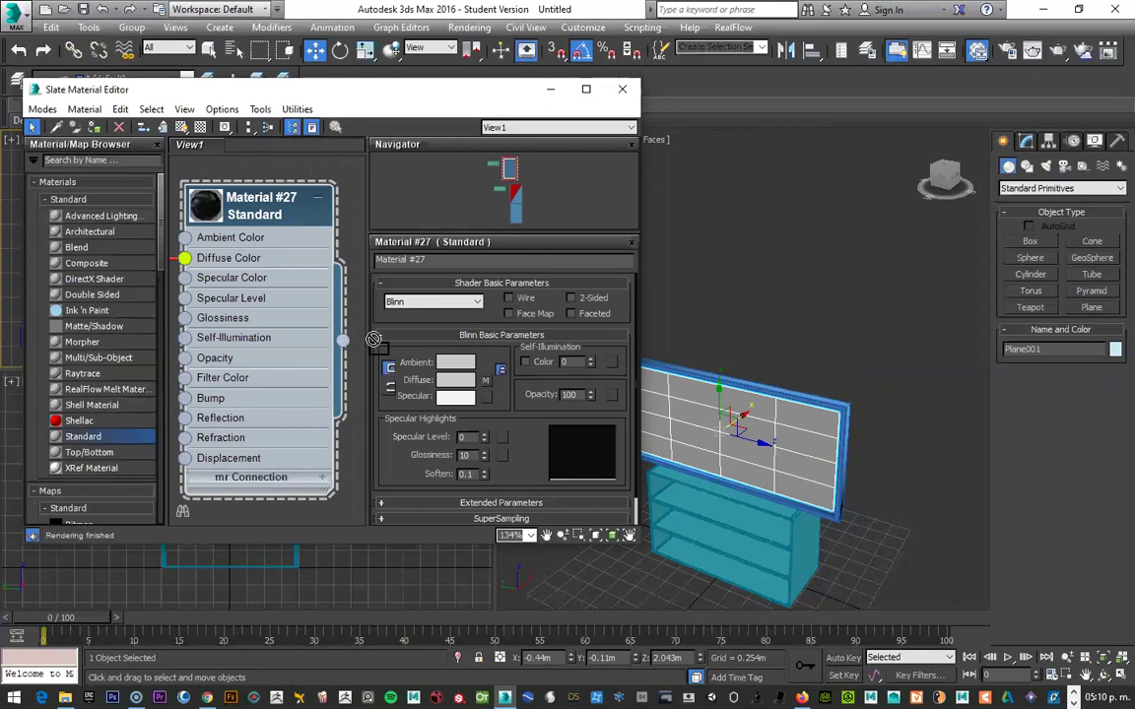
Step: Apply Material #27 to the screen plane, show its image, and set self-illumination to 100
drag(374, 340, 747, 445)
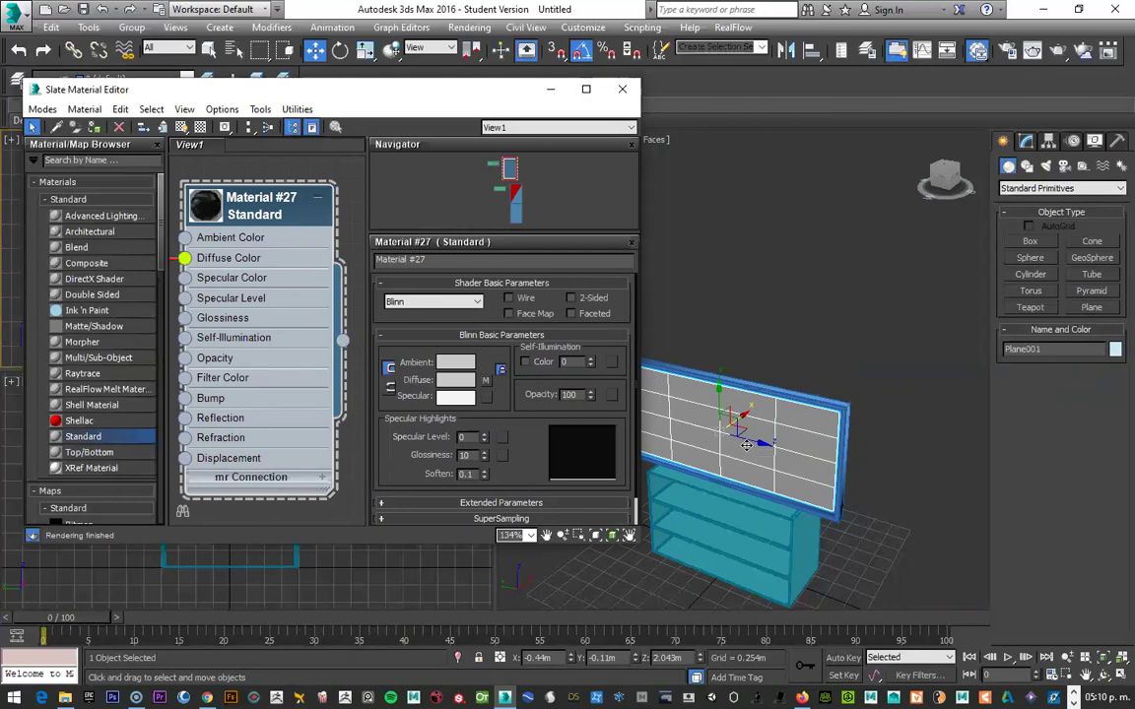
click(181, 128)
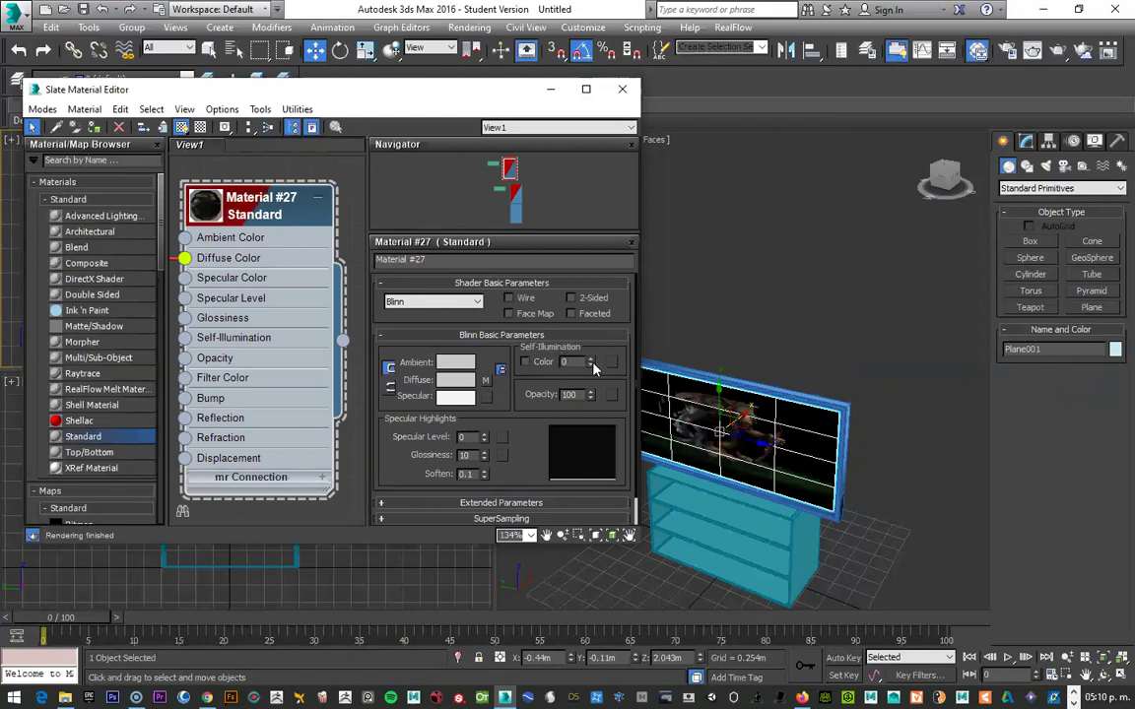
drag(591, 327, 591, 286)
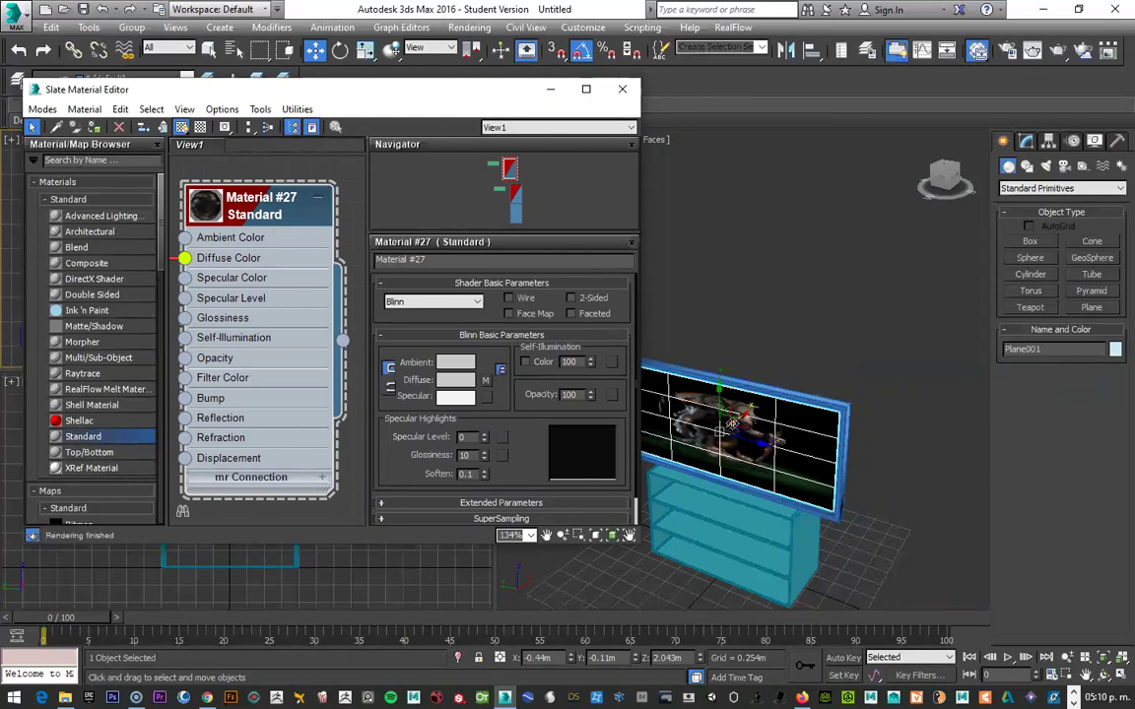
Step: Add a new Standard Material #28 and assign it to the TV frame
scroll(279, 329, down, 2)
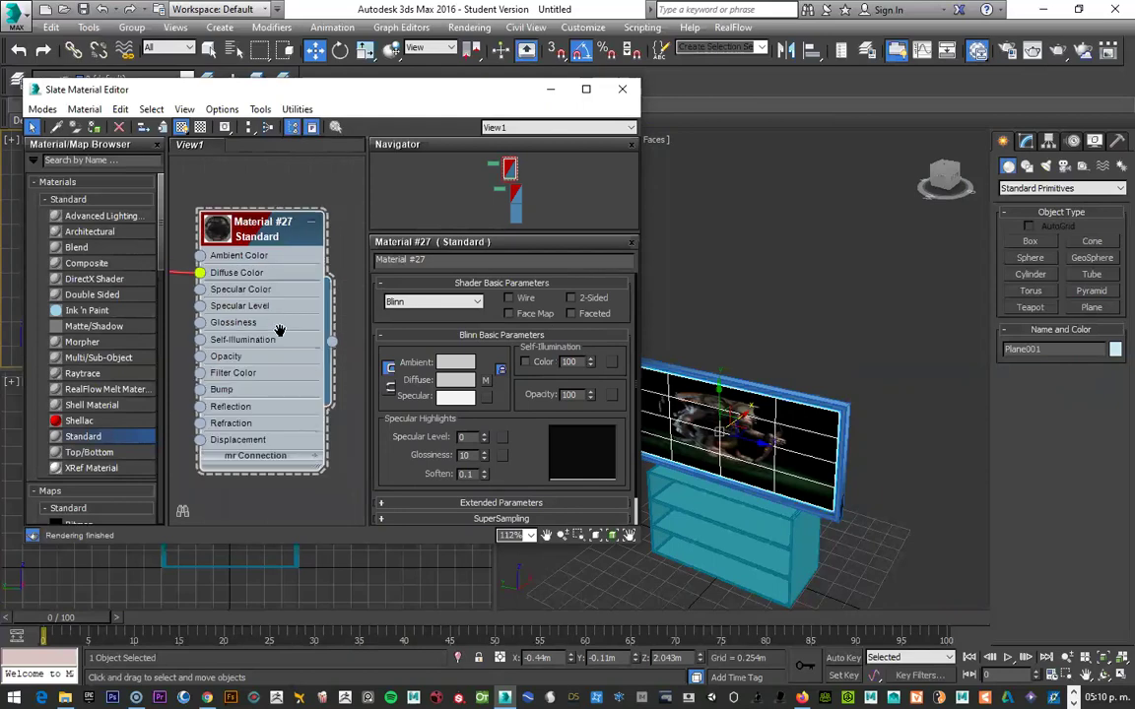
scroll(271, 333, down, 2)
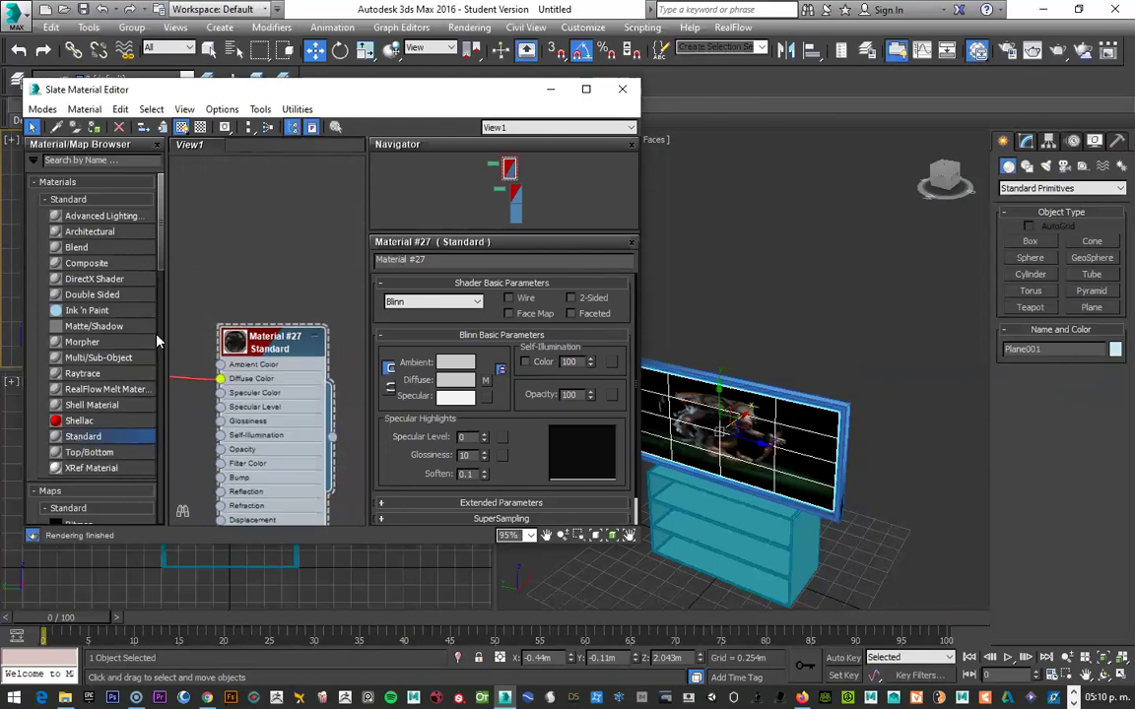
mouse_move(83, 436)
mouse_down()
mouse_move(251, 229)
mouse_move(279, 146)
mouse_move(247, 172)
mouse_up()
drag(668, 375, 845, 420)
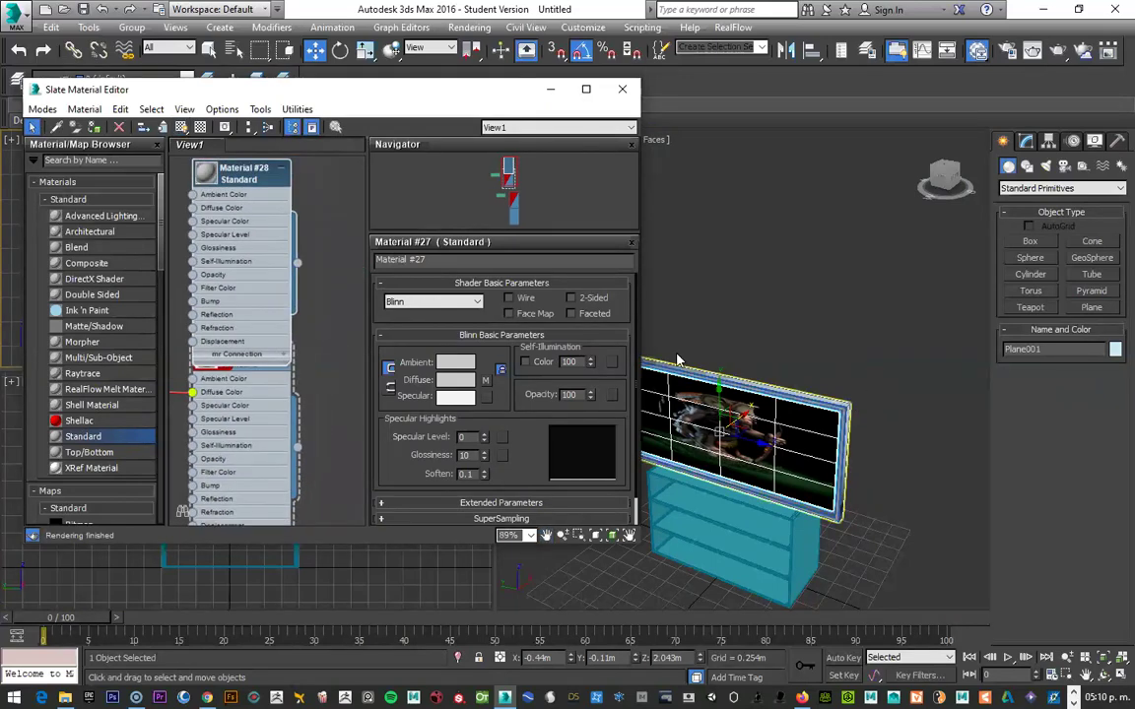
Step: Make Material #28's diffuse colour black and raise its specular level to 77
double_click(259, 246)
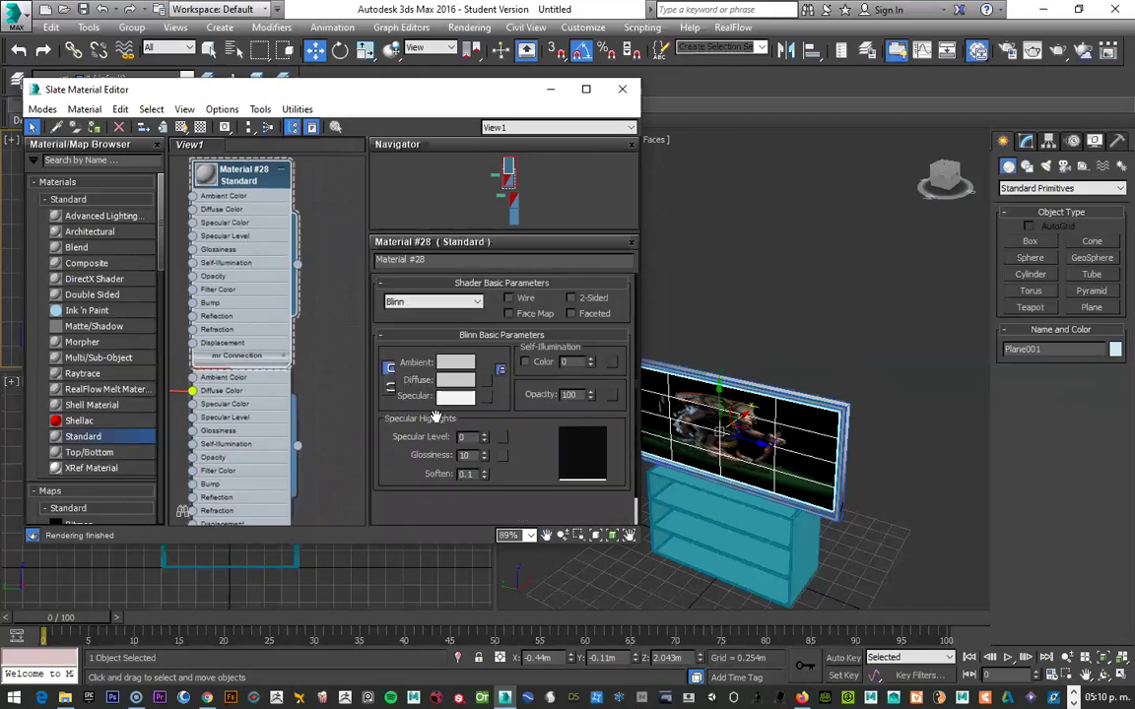
click(455, 379)
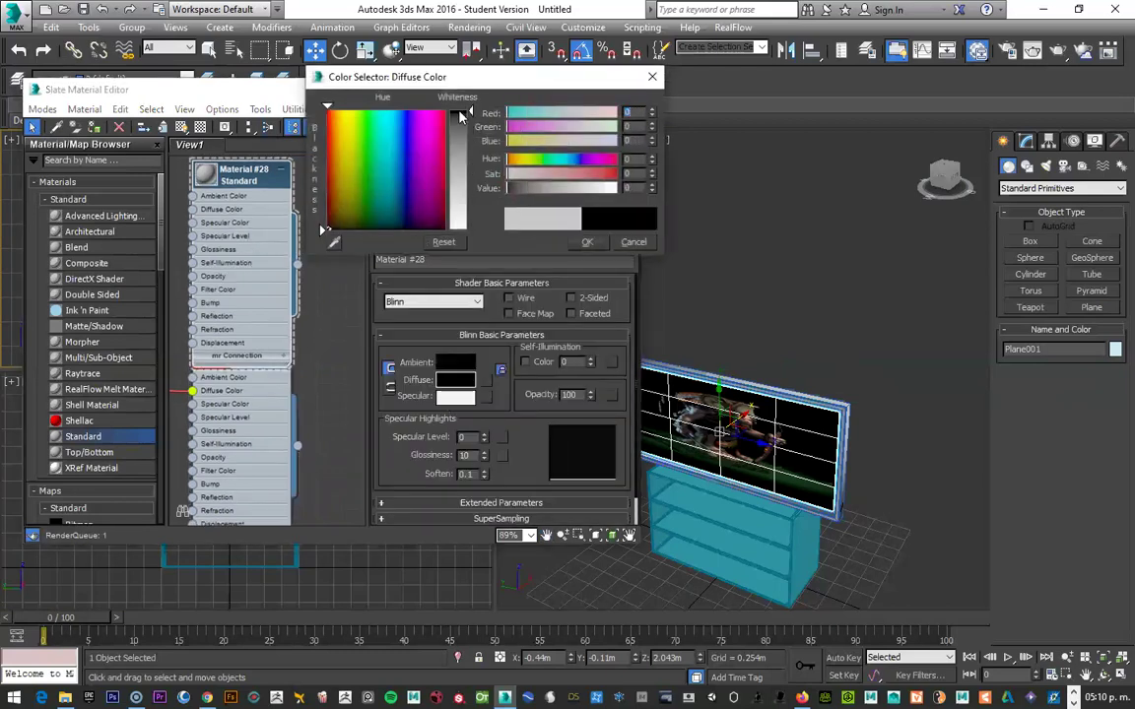
click(585, 242)
mouse_move(483, 437)
mouse_down()
mouse_move(483, 404)
mouse_move(481, 436)
mouse_up()
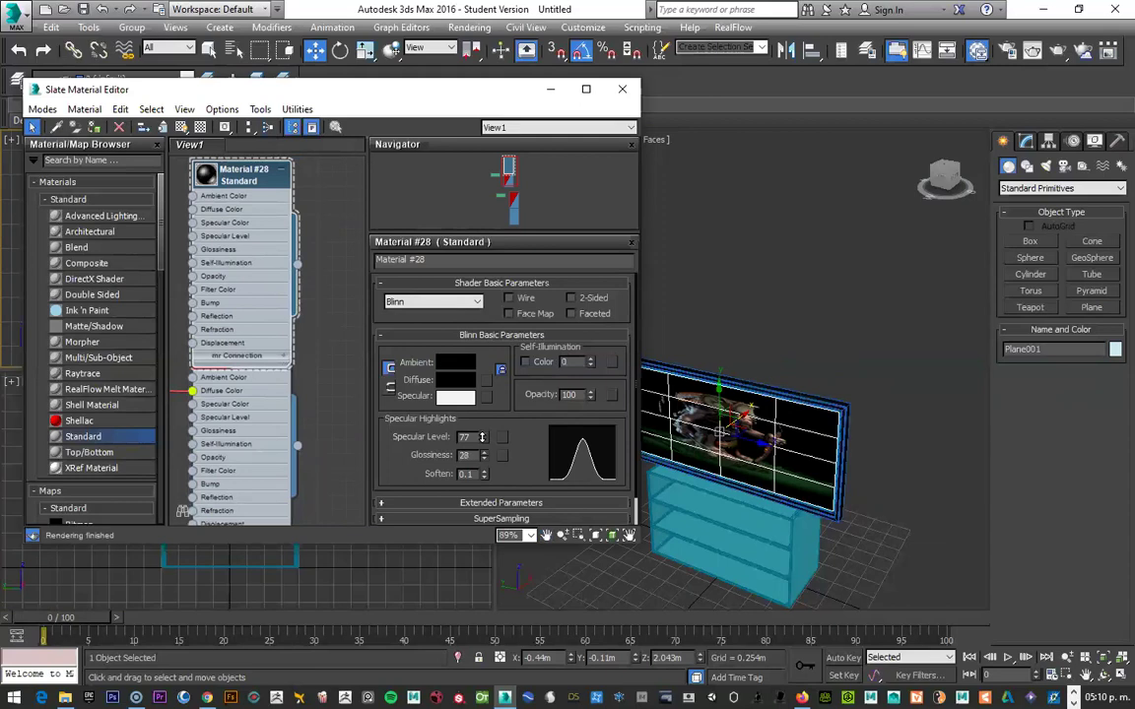
scroll(205, 217, down, 3)
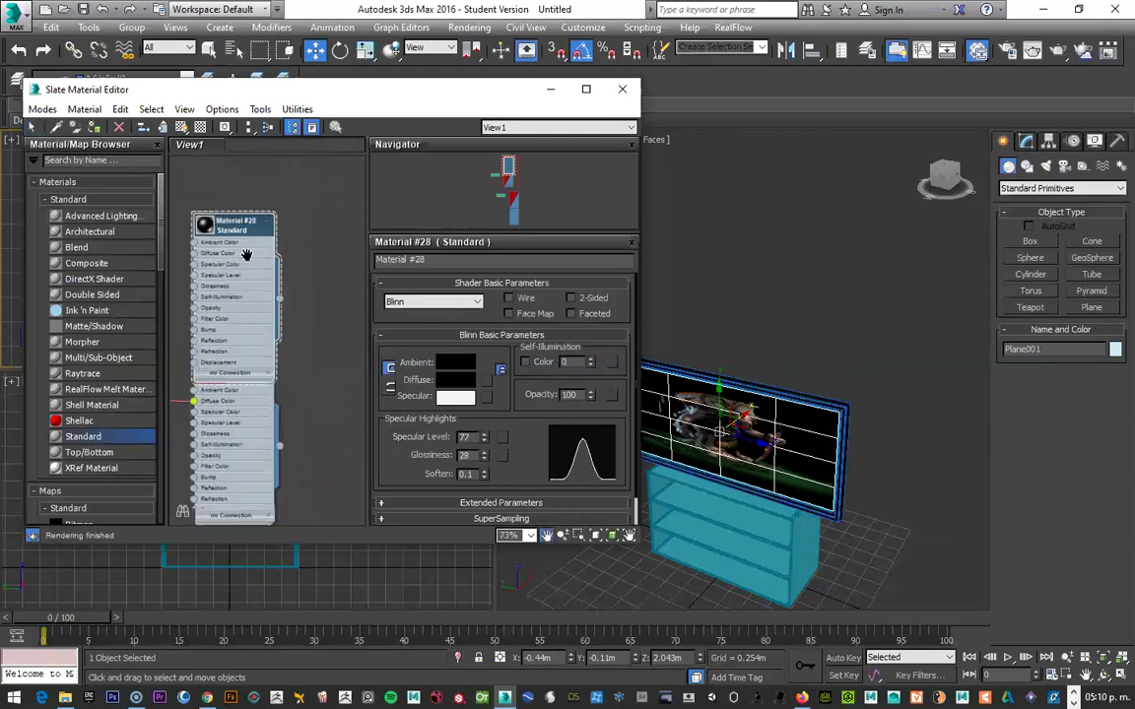
scroll(284, 269, down, 2)
scroll(279, 304, down, 2)
scroll(243, 284, down, 2)
Step: Add a new Standard Material #29 and assign it to the cabinet
middle_drag(243, 285, 212, 299)
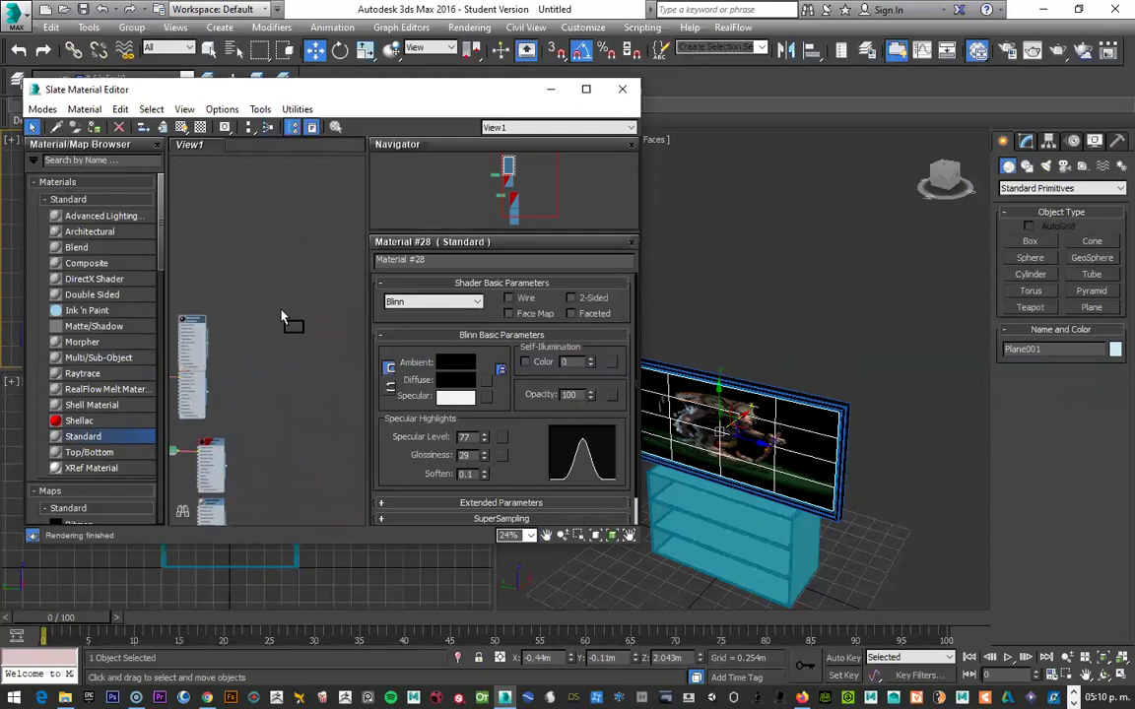
drag(280, 315, 281, 315)
scroll(281, 315, up, 3)
scroll(281, 315, up, 3)
scroll(280, 315, up, 2)
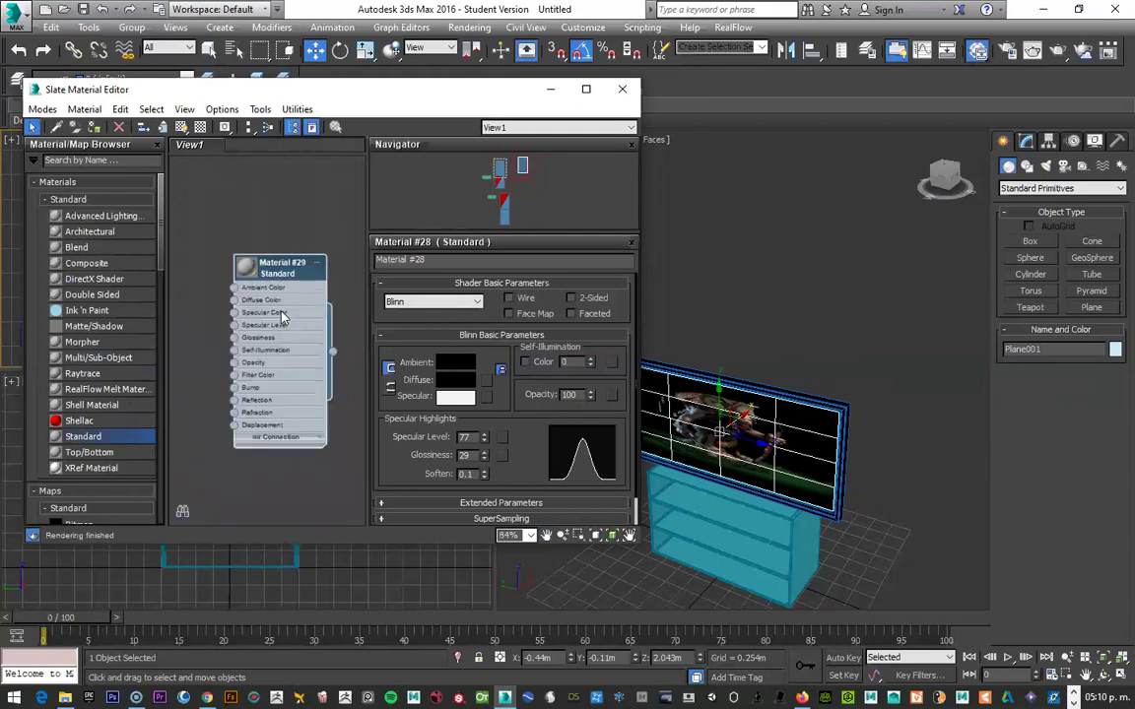
double_click(280, 315)
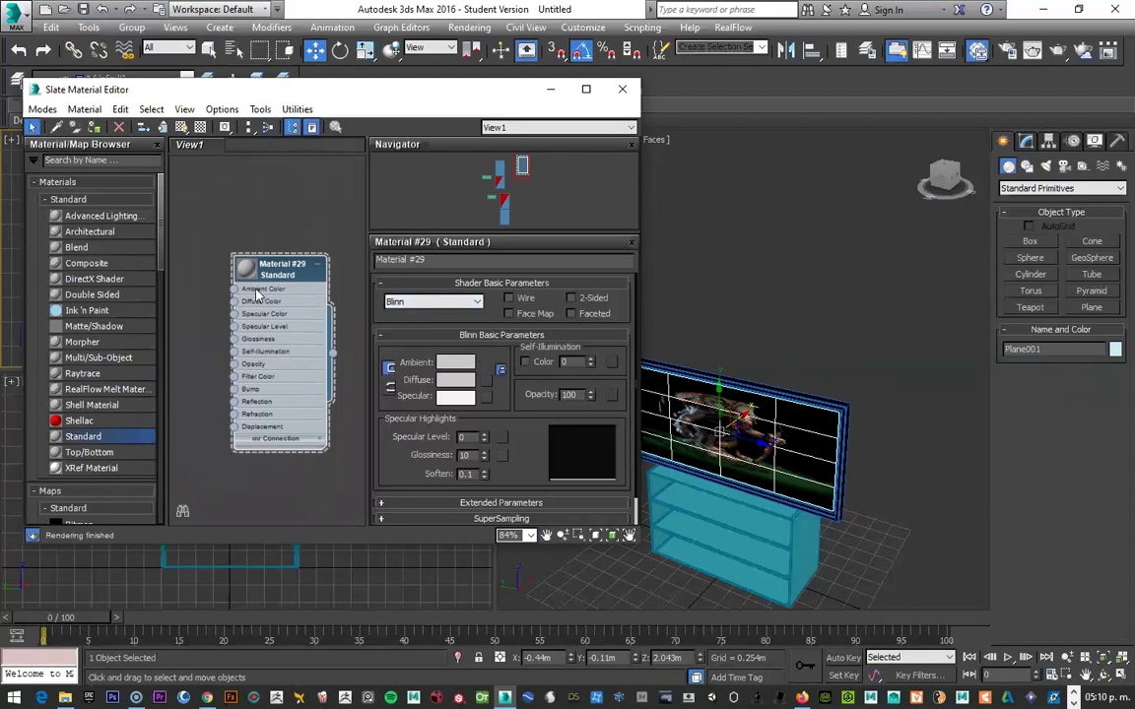
drag(335, 357, 737, 522)
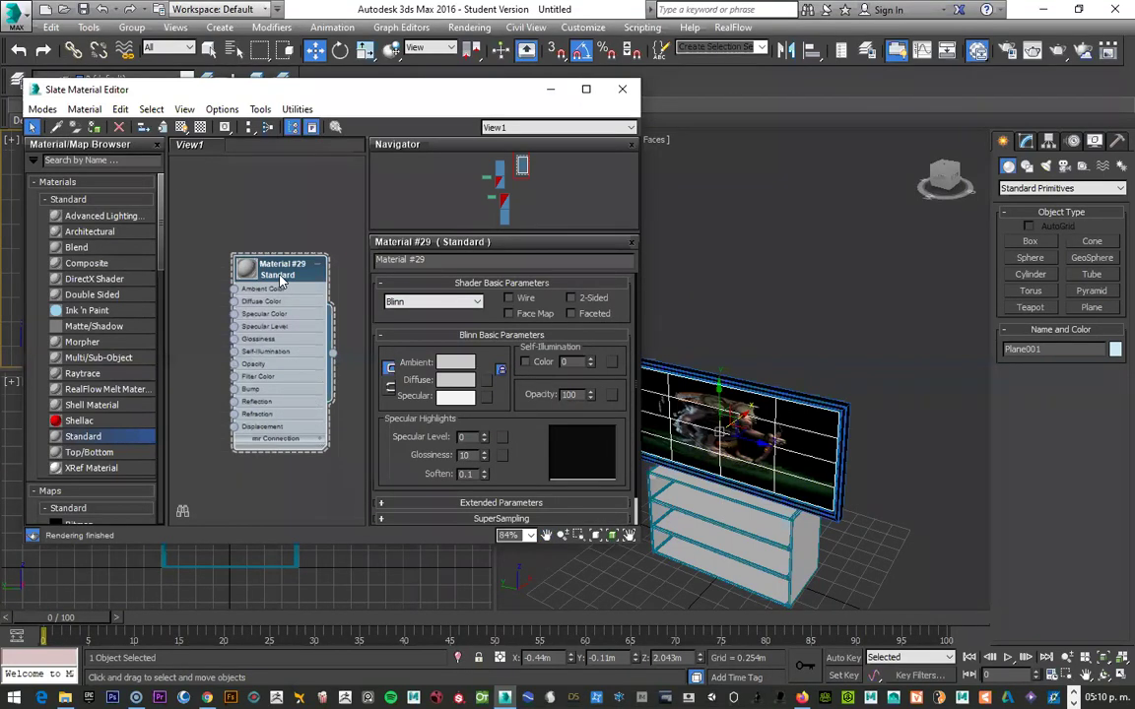
Step: Use a Wood map as Material #29's diffuse and show it in the viewport
scroll(281, 281, up, 3)
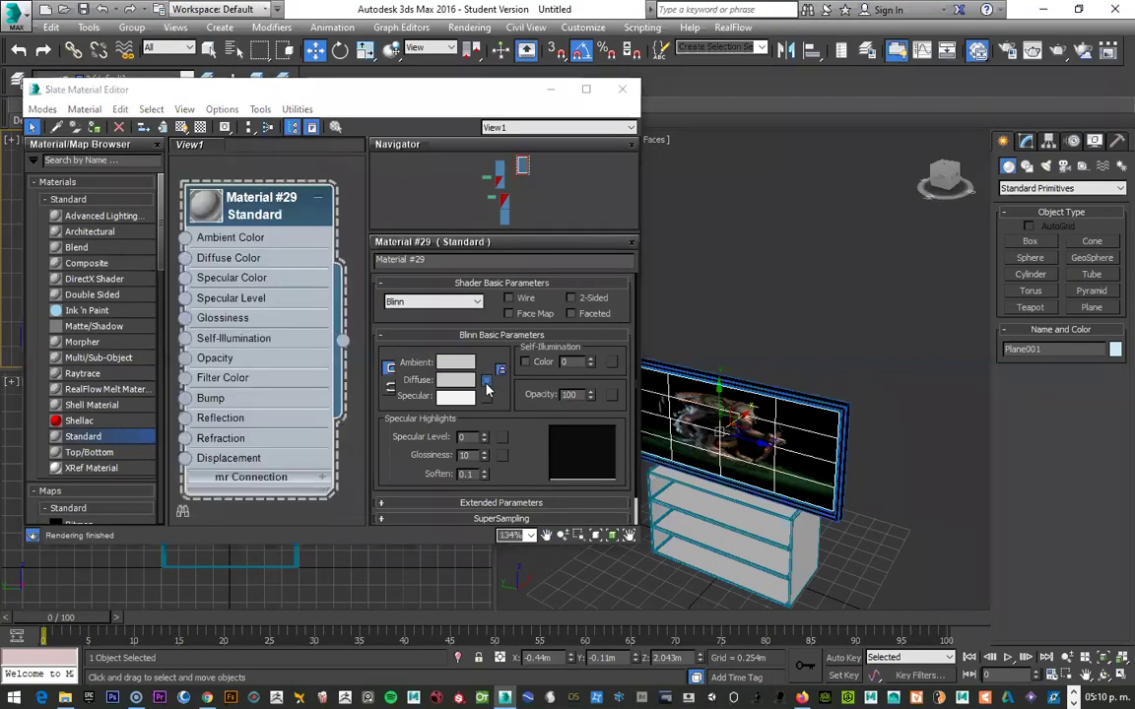
click(487, 379)
scroll(606, 328, down, 5)
click(461, 446)
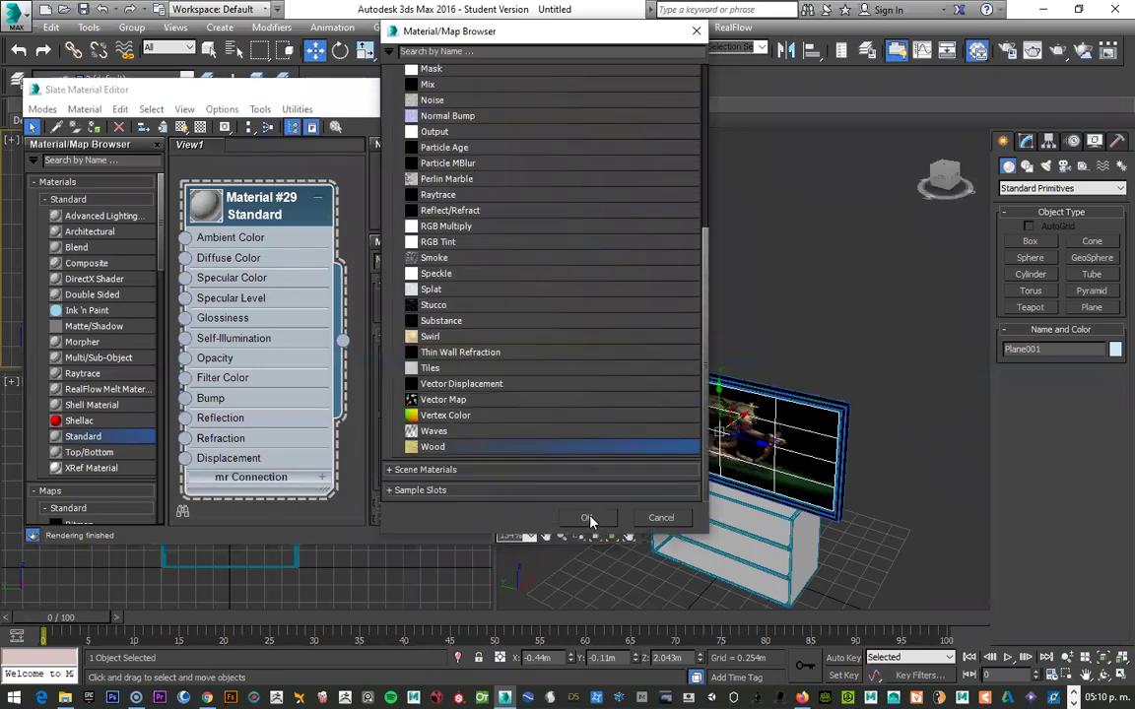
click(588, 519)
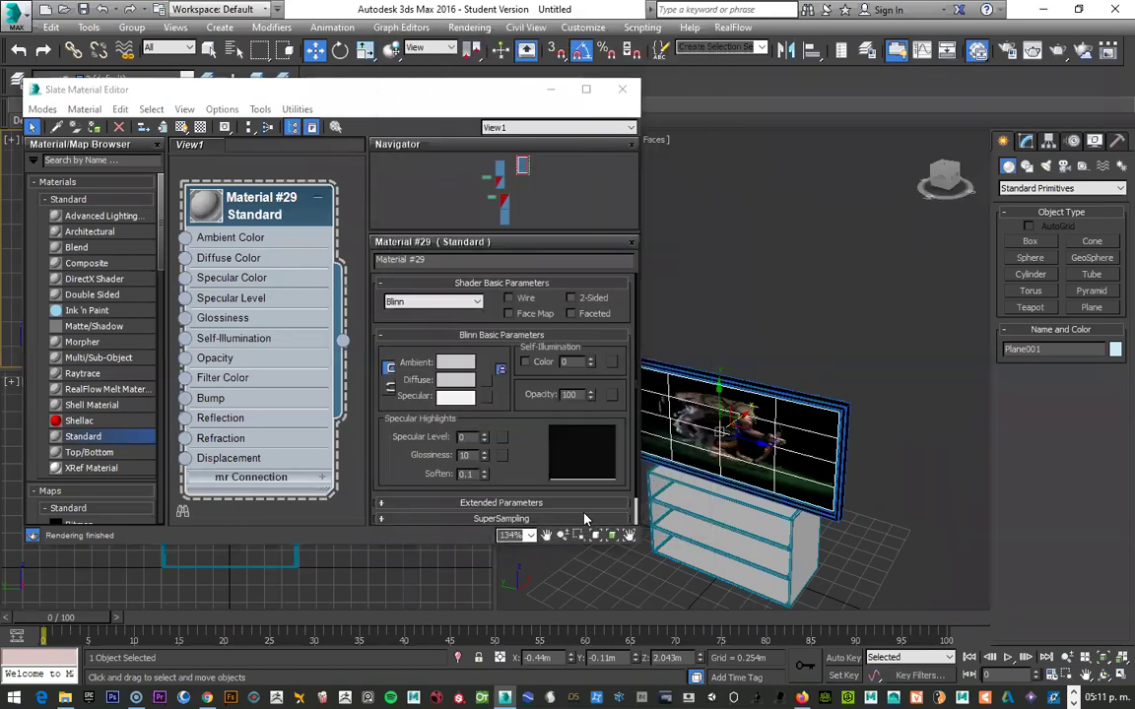
click(181, 127)
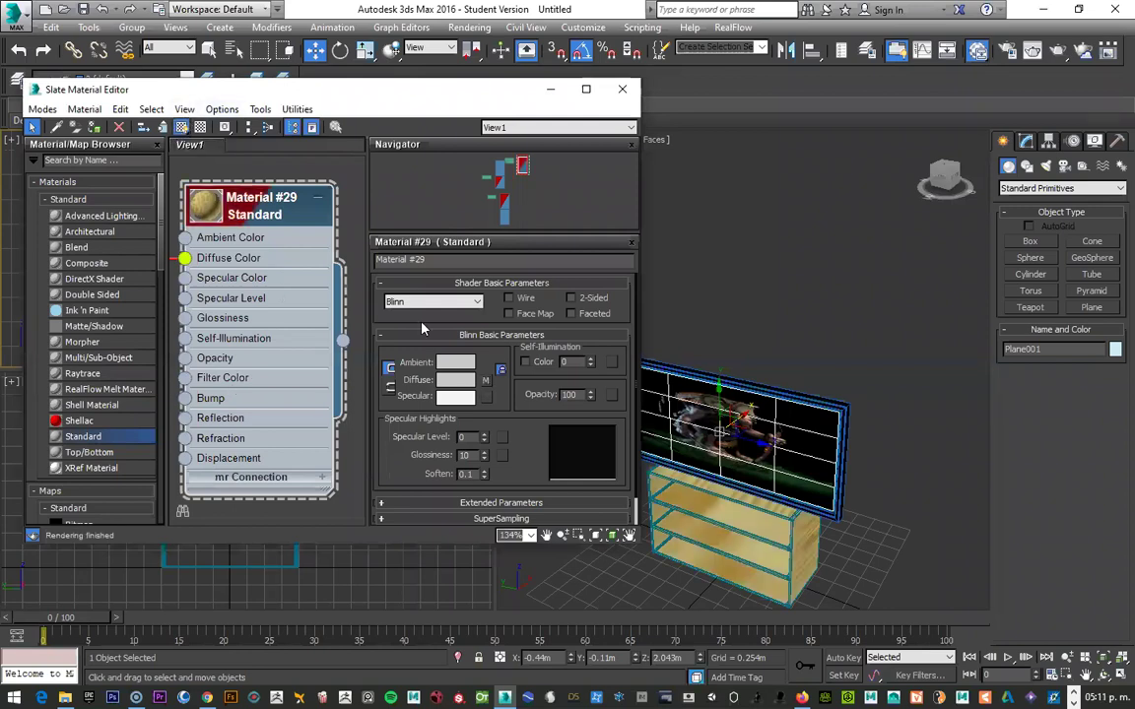
Step: Try adjusting the Wood map's grain thickness, leaving it reset to zero
click(484, 379)
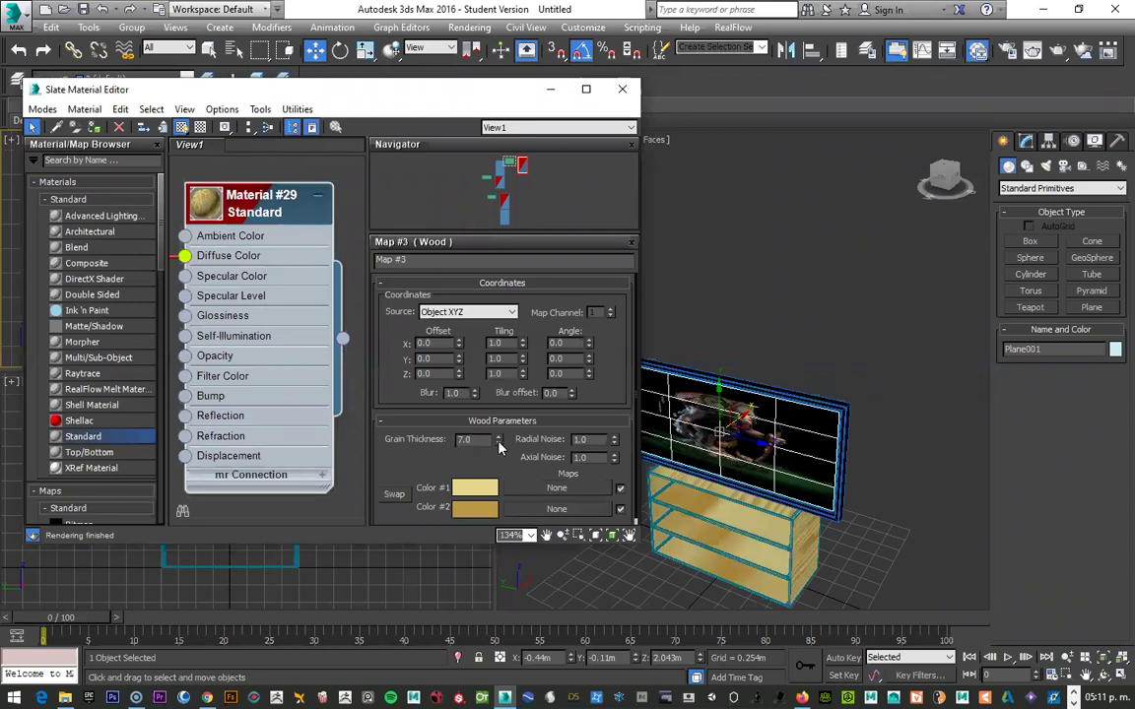
right_click(498, 440)
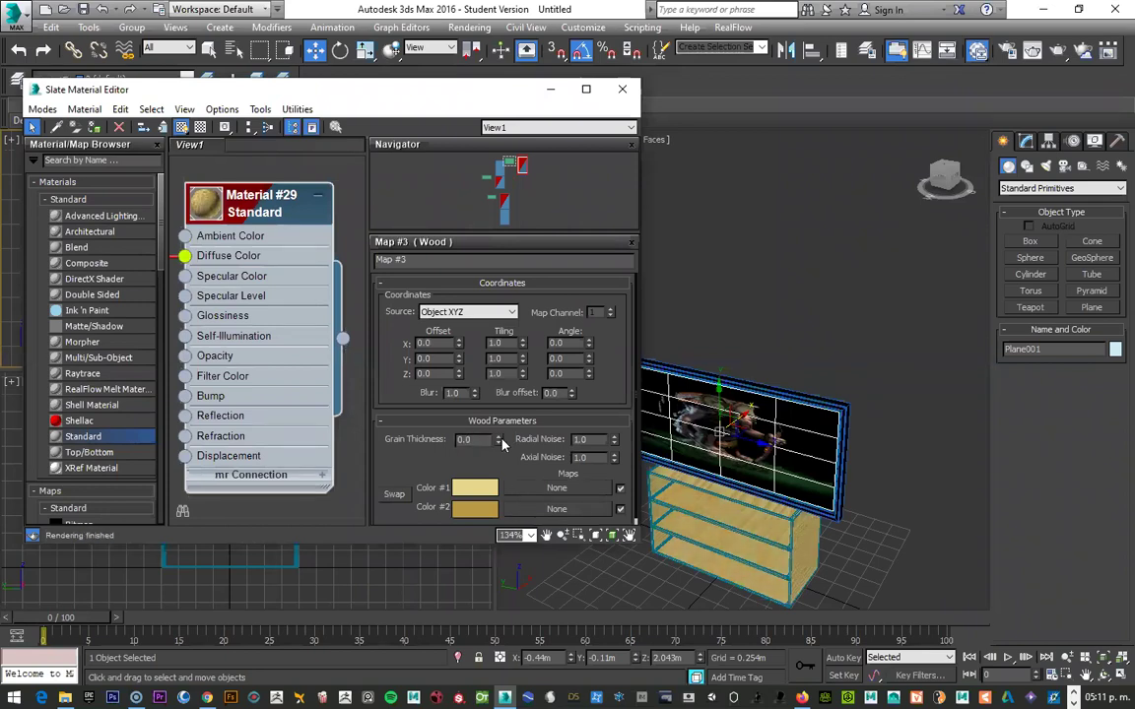
drag(501, 445, 499, 450)
right_click(497, 448)
click(214, 258)
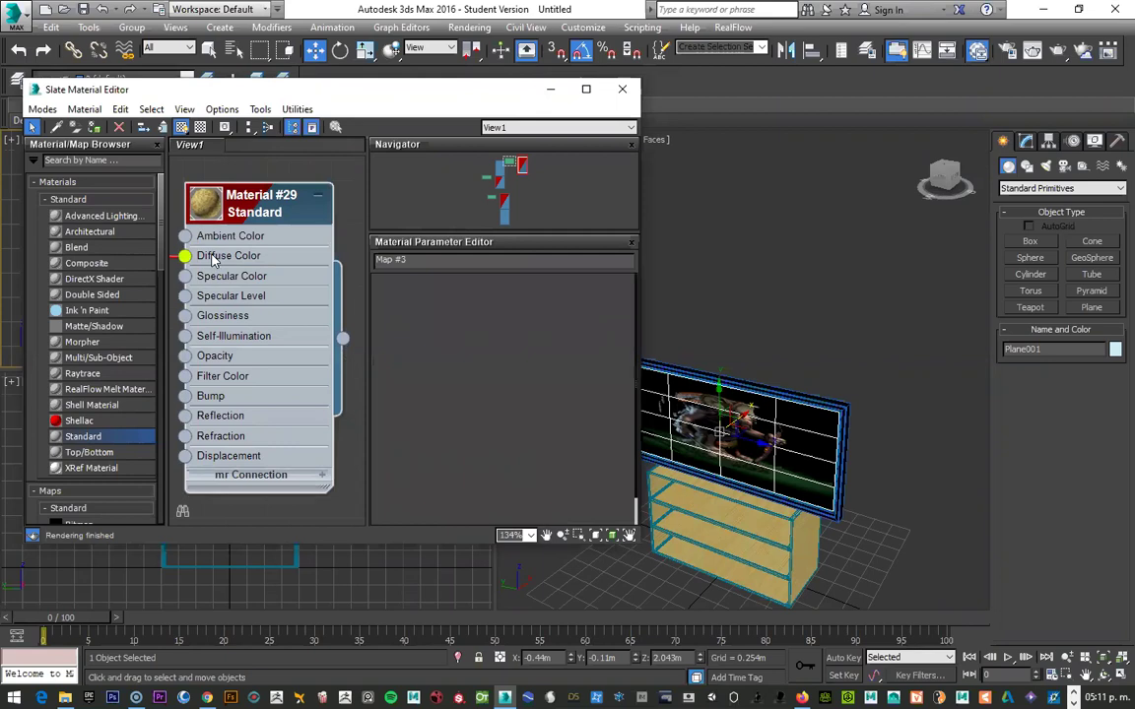
Step: Set the cabinet material's specular level to 76 and glossiness to 36, then close the editor
double_click(242, 292)
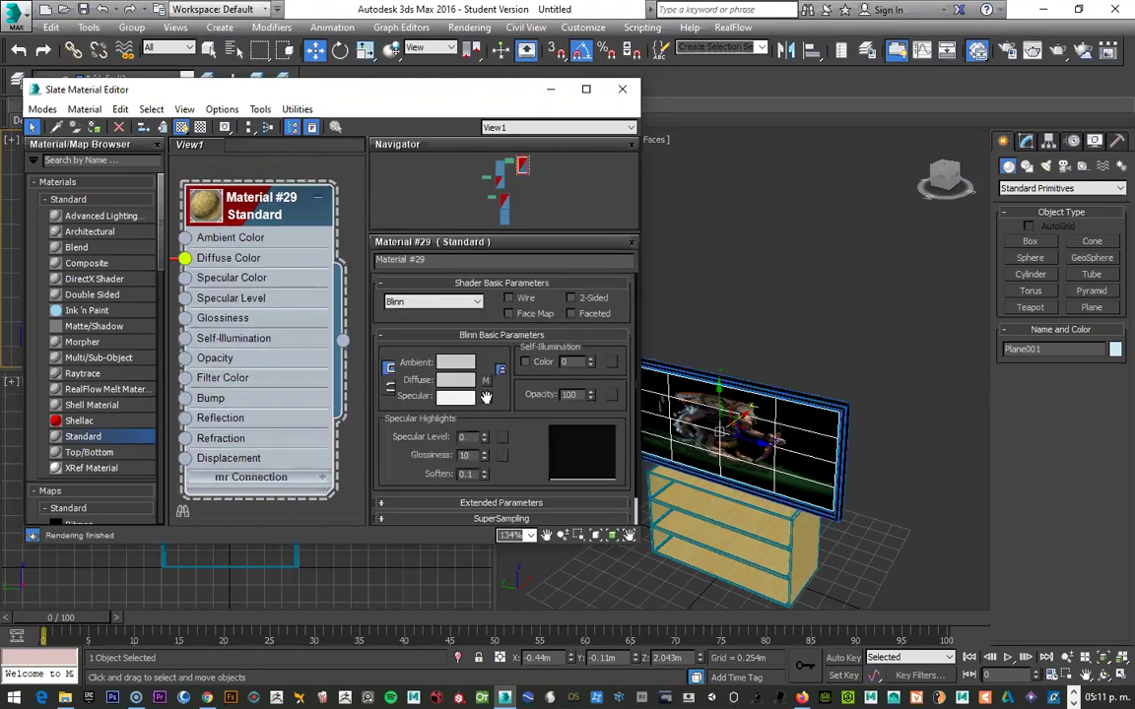
drag(482, 439, 483, 414)
click(484, 458)
drag(484, 457, 522, 404)
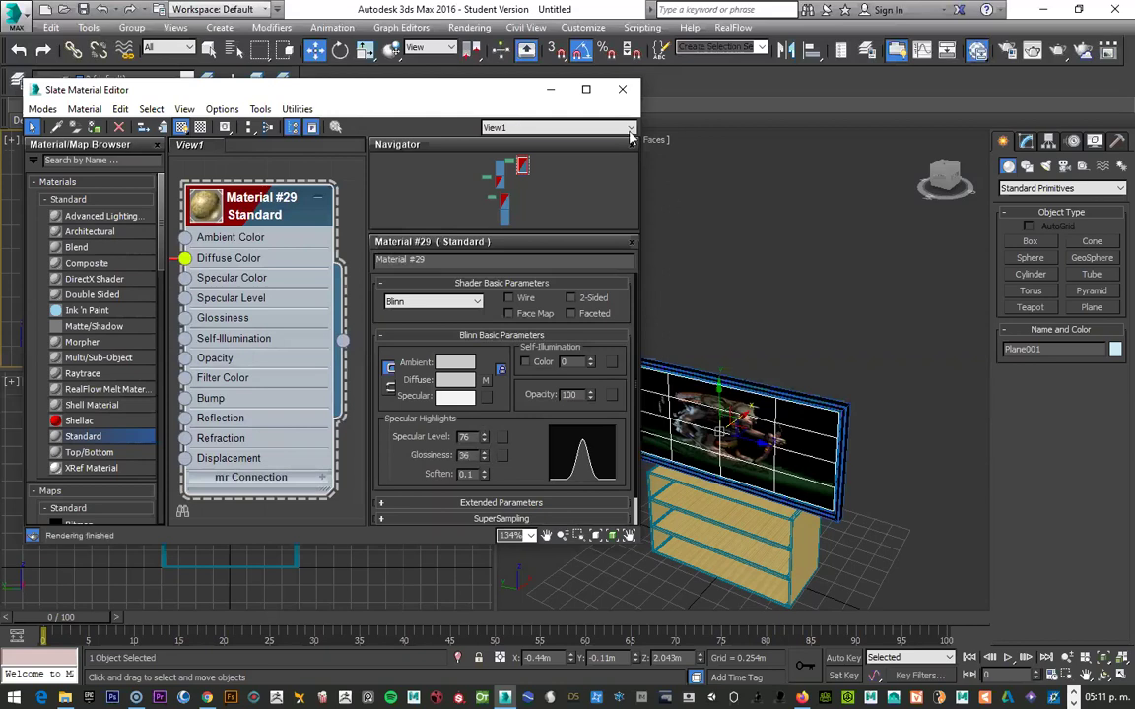
click(623, 90)
Step: Switch the top-left viewport to Top and draw a large green floor plane under the TV
scroll(316, 227, down, 2)
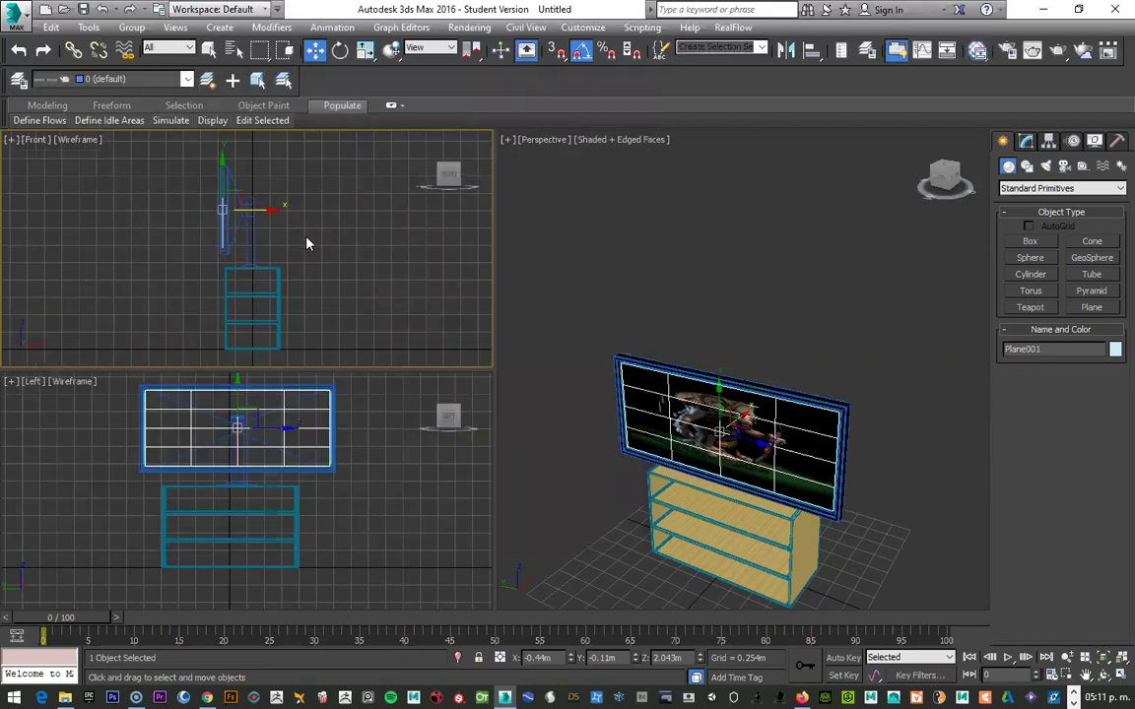
scroll(286, 226, down, 2)
click(1091, 307)
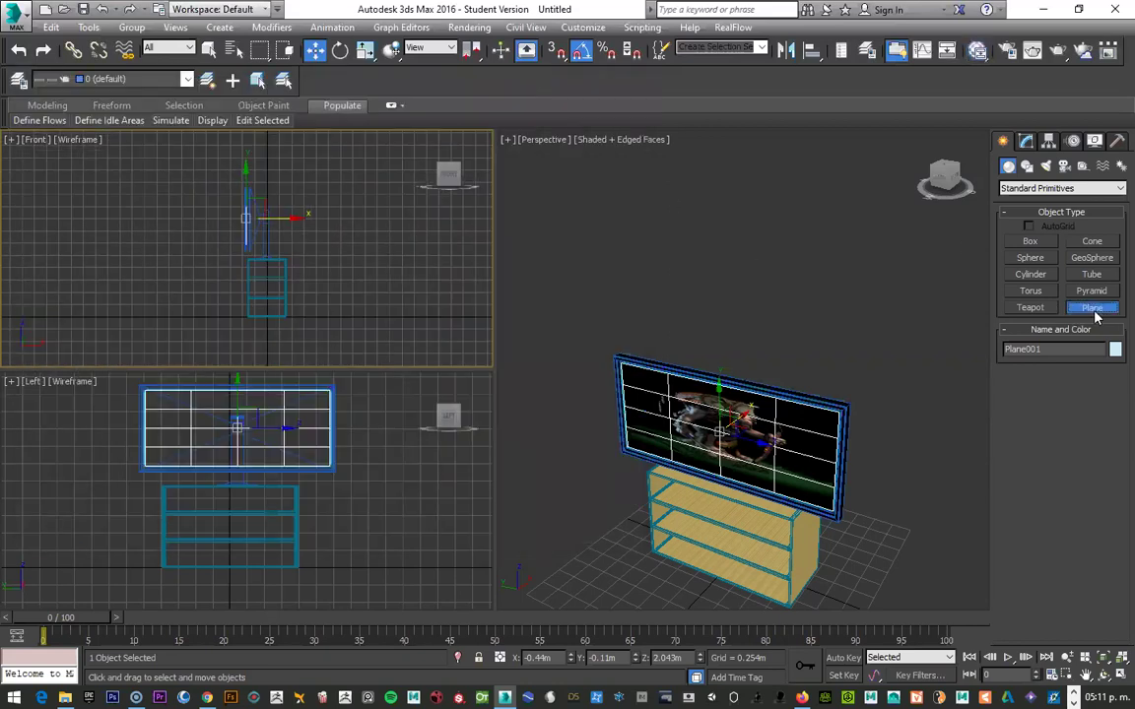
scroll(320, 245, down, 3)
middle_drag(298, 261, 281, 274)
right_click(210, 179)
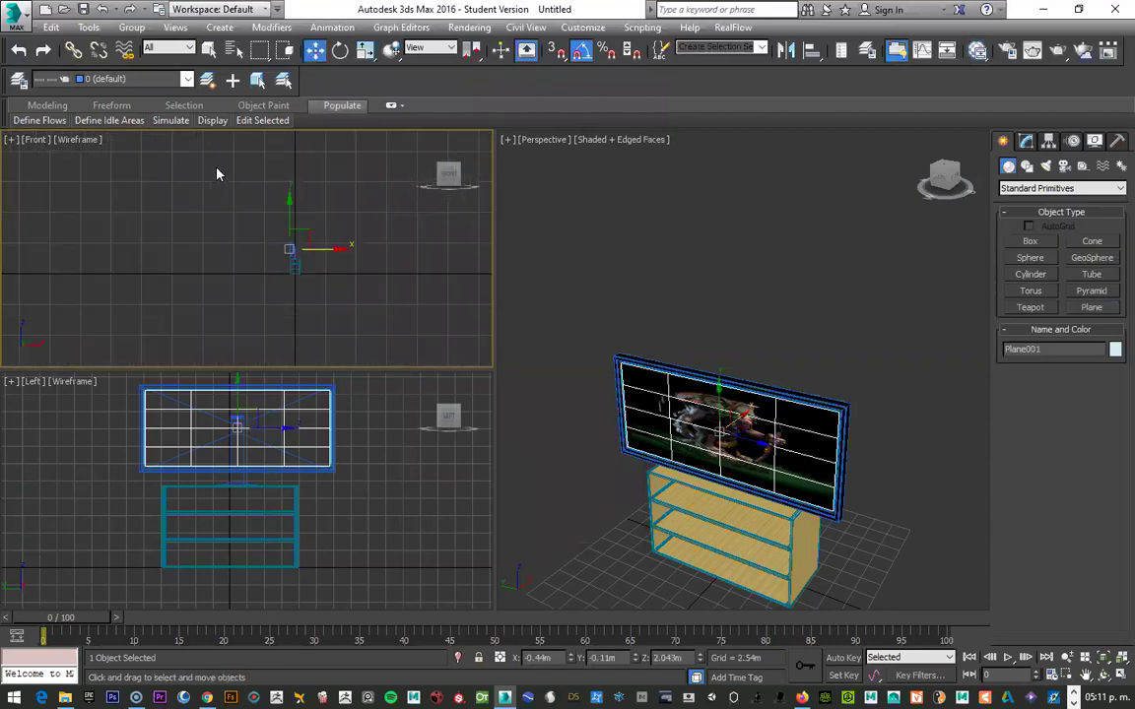
key(t)
mouse_move(209, 204)
middle_down()
mouse_move(237, 275)
mouse_move(237, 256)
middle_up()
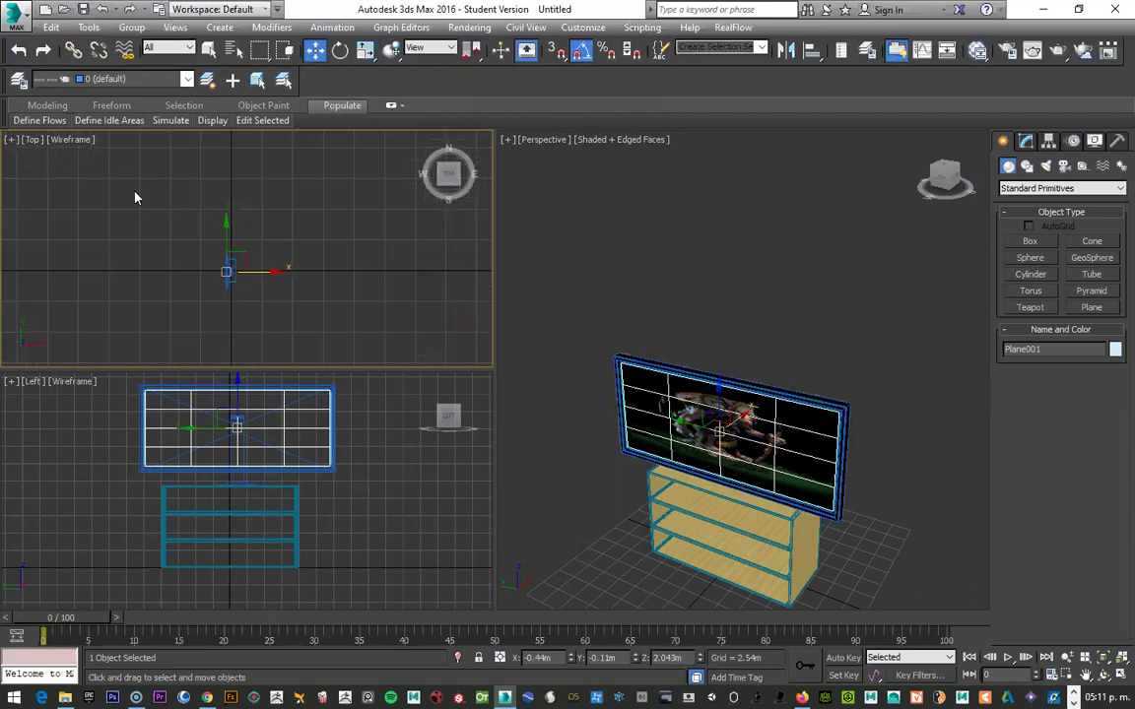
click(136, 198)
click(1091, 308)
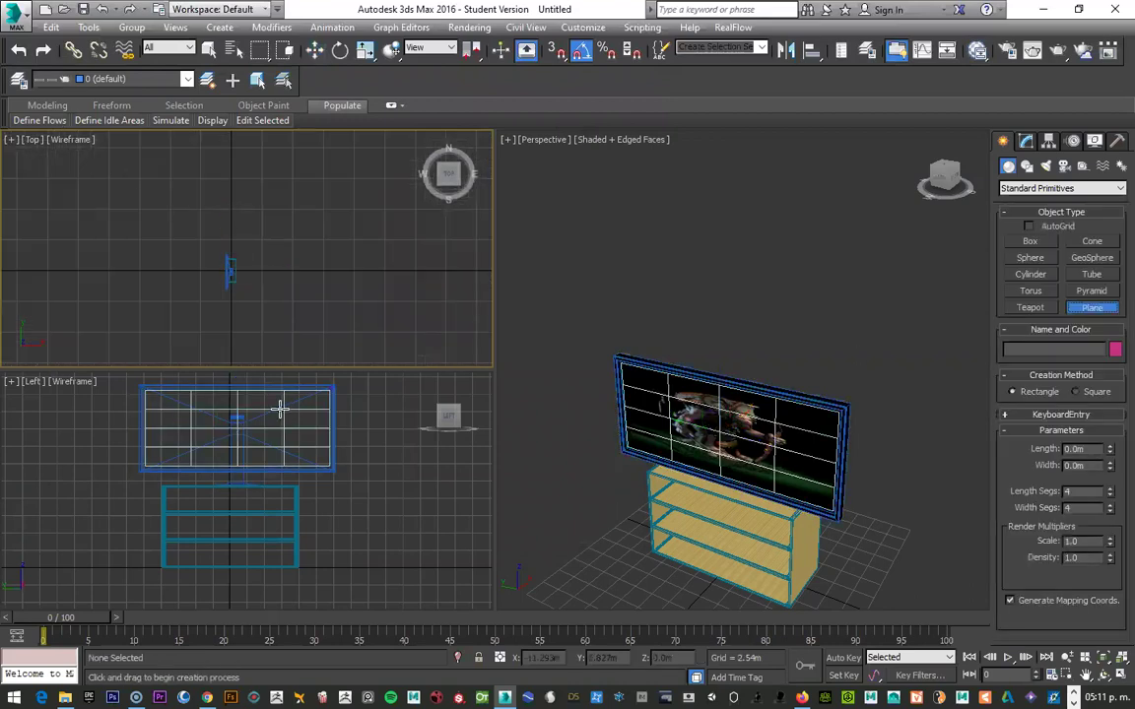
drag(91, 178, 368, 418)
Step: Create a thin L-Ext wall, about 0.261m thick, along the floor's back edges
click(1060, 188)
click(1044, 209)
key(w)
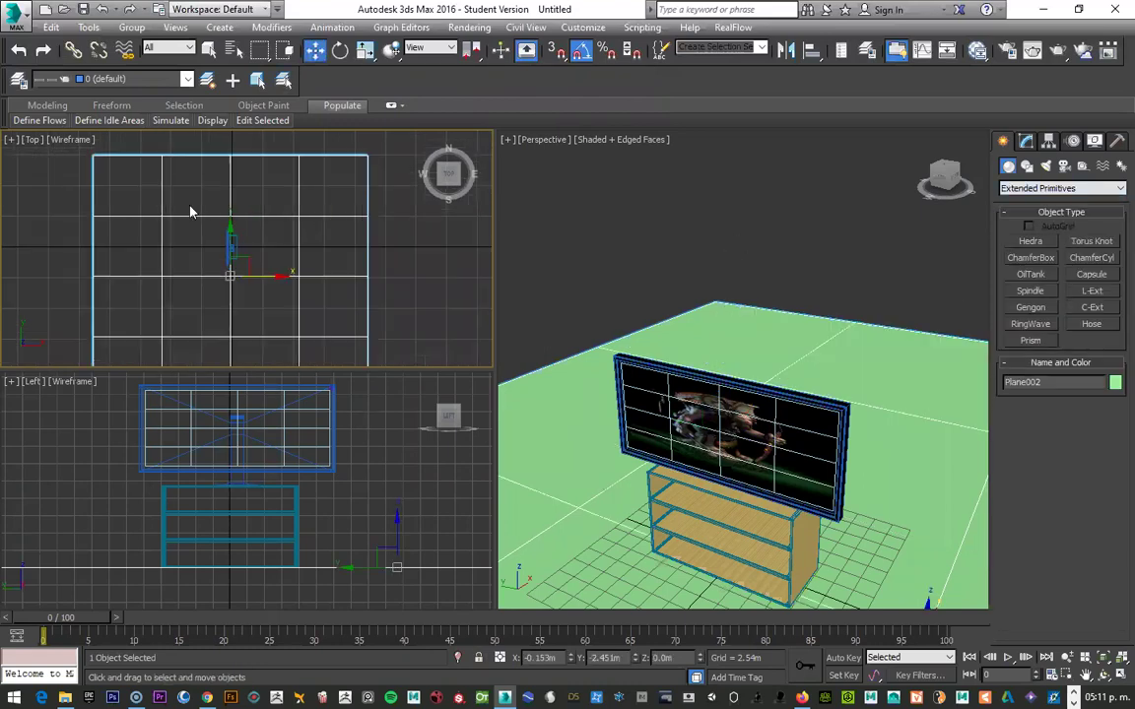
click(151, 177)
click(1089, 292)
drag(150, 181, 289, 313)
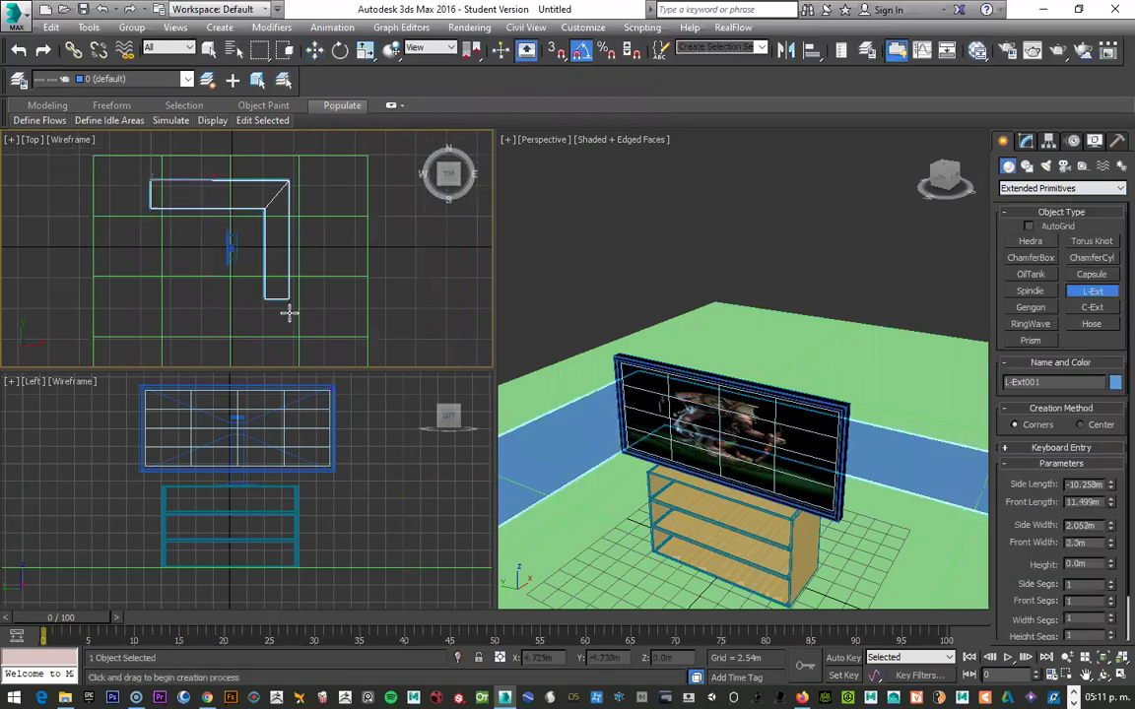
click(294, 245)
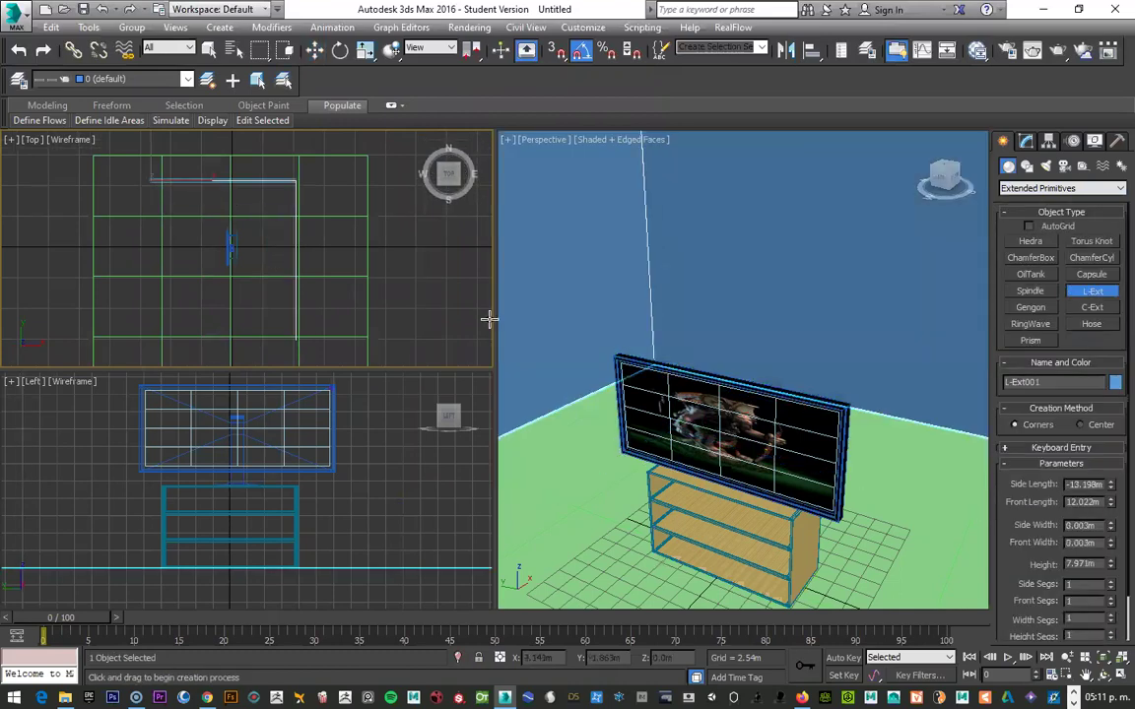
click(293, 180)
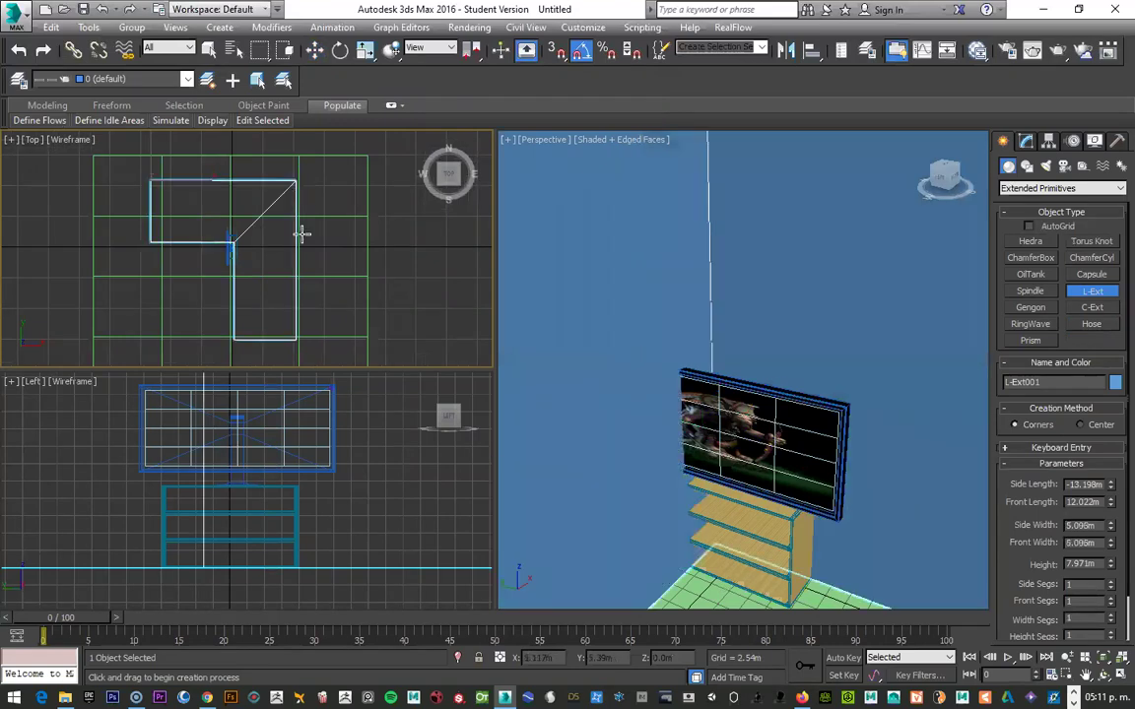
click(309, 244)
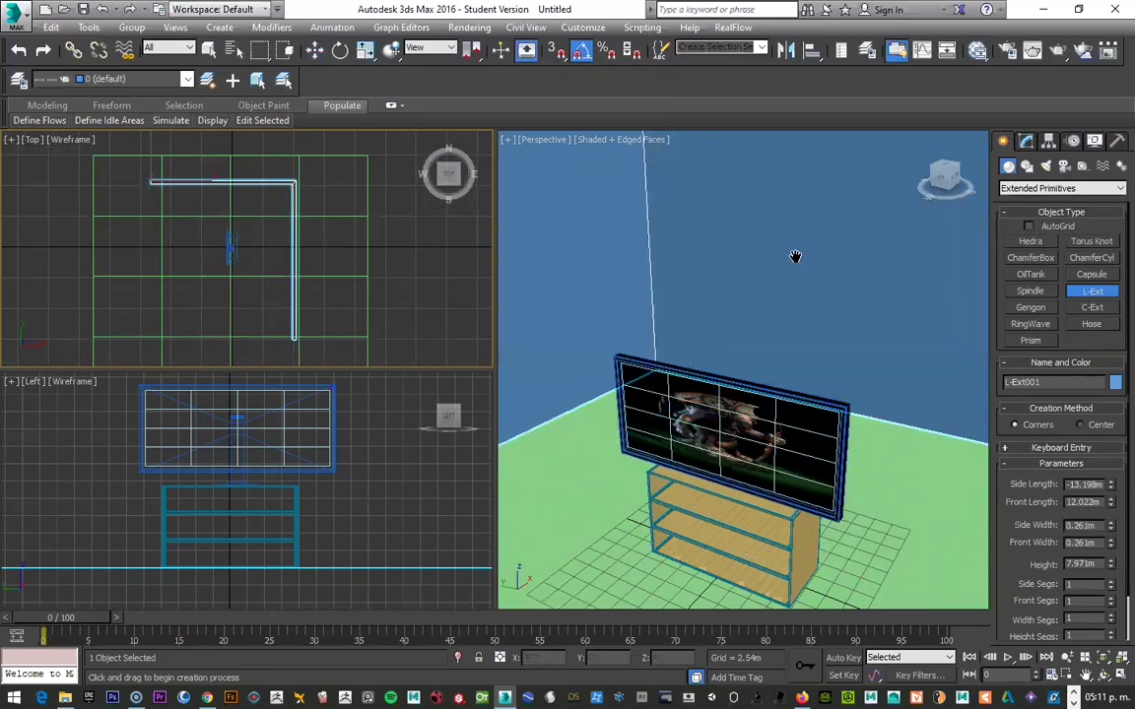
Step: Aim the Perspective view at the TV and wall corner with the safe frame shown
alt+middle_drag(800, 258, 800, 258)
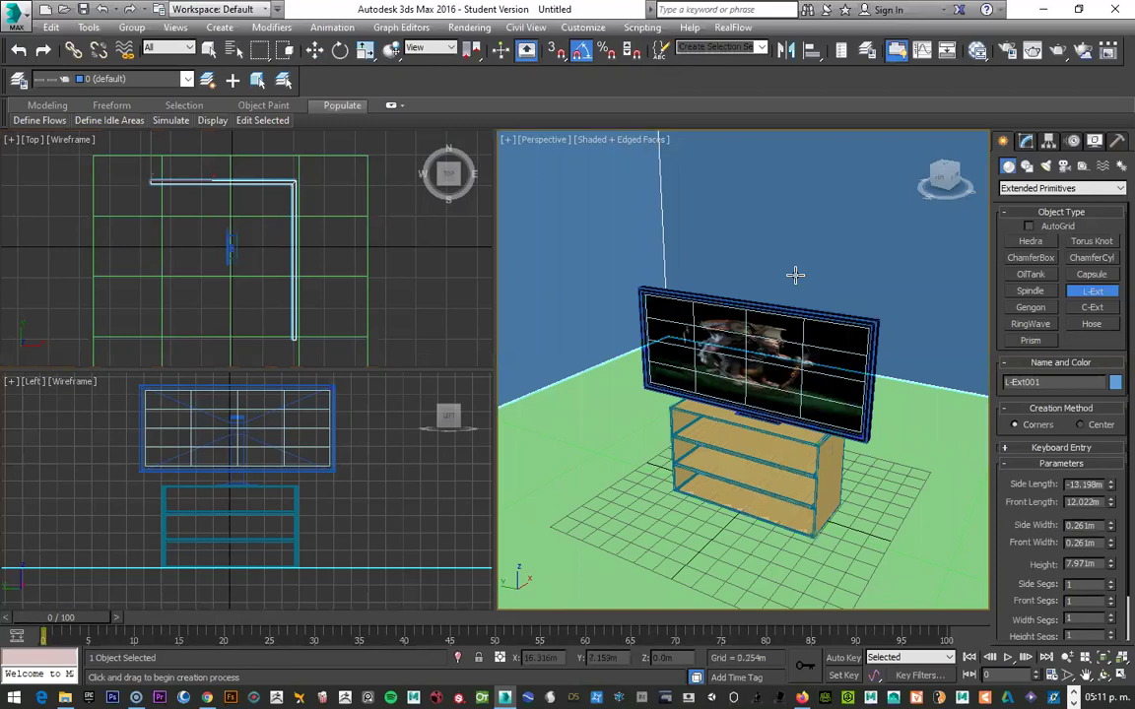
key(shift+f)
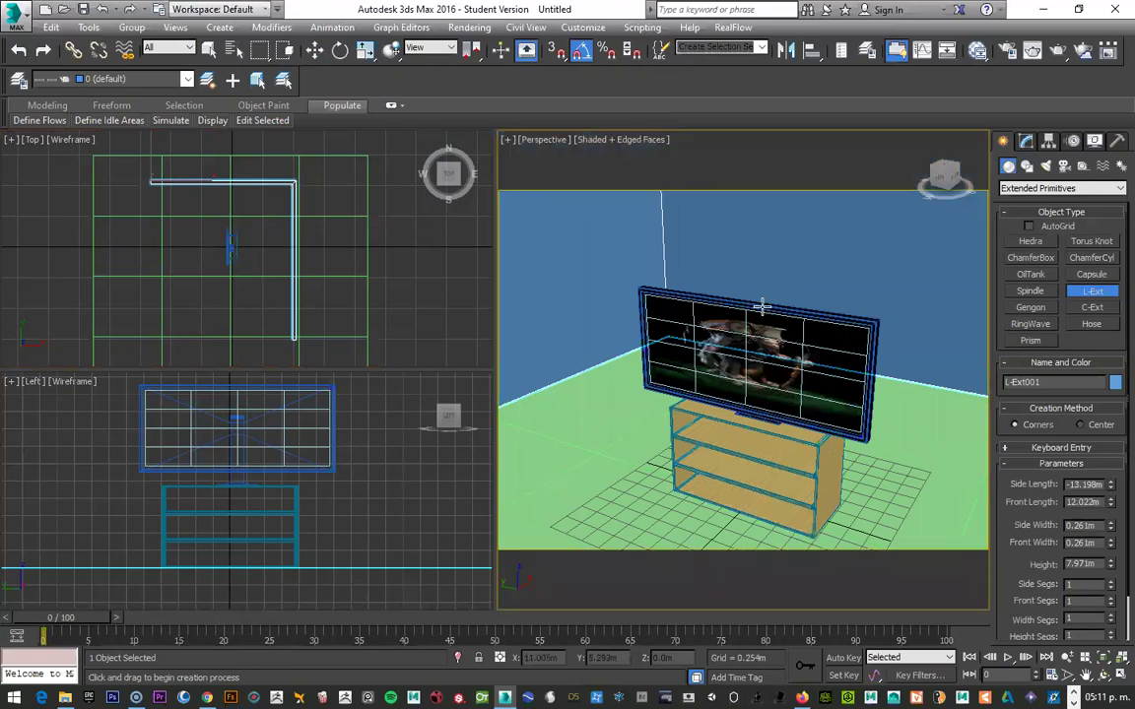
mouse_move(791, 338)
alt+middle_down()
mouse_move(777, 288)
mouse_move(787, 314)
mouse_move(743, 275)
mouse_move(672, 246)
alt+middle_up()
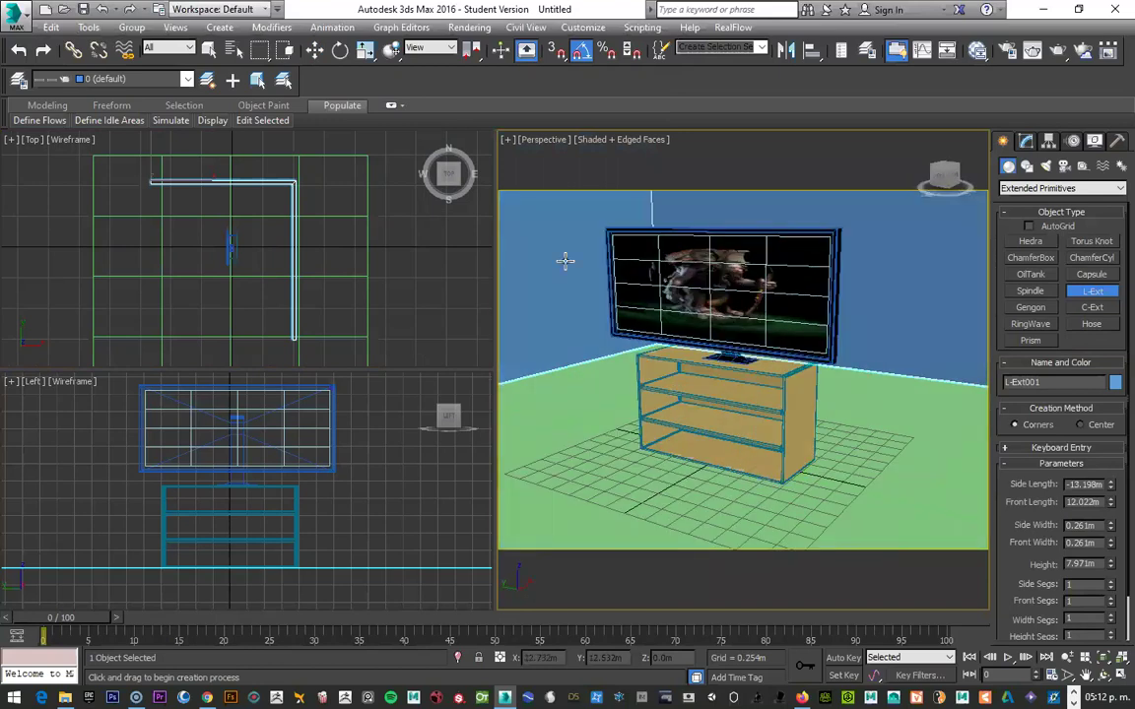
Step: Create Material #30 with the JP_Brick01_Bump bitmap as diffuse, shown on the walls
key(m)
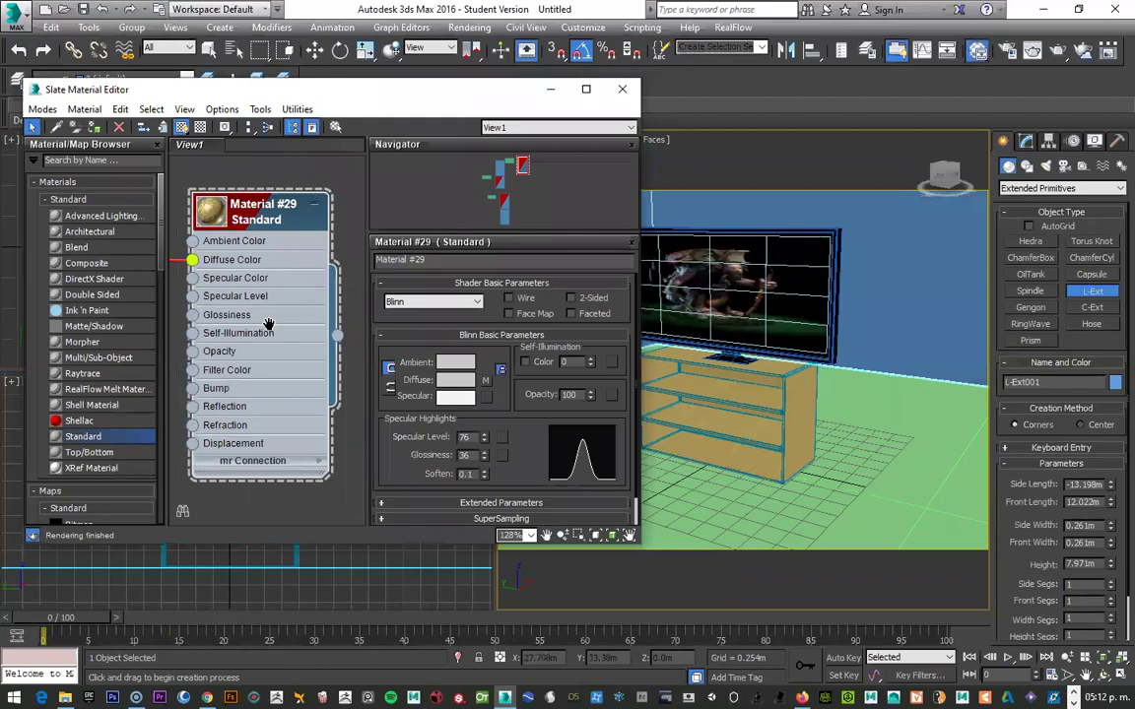
drag(83, 437, 241, 238)
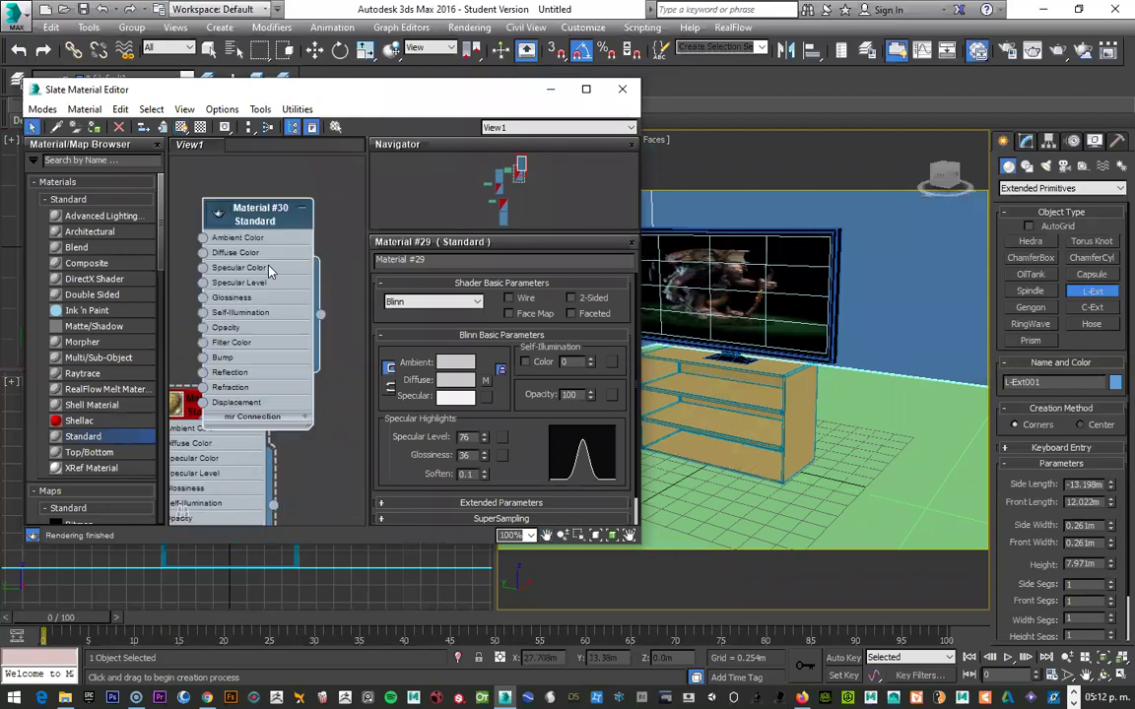
double_click(248, 225)
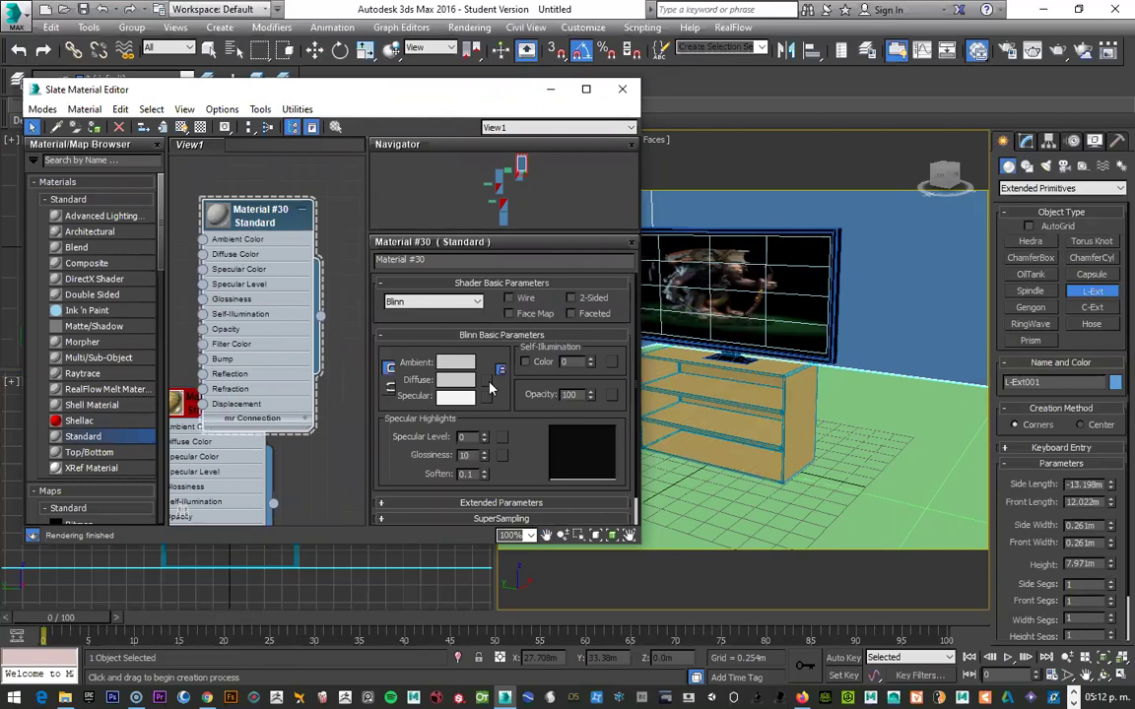
click(486, 382)
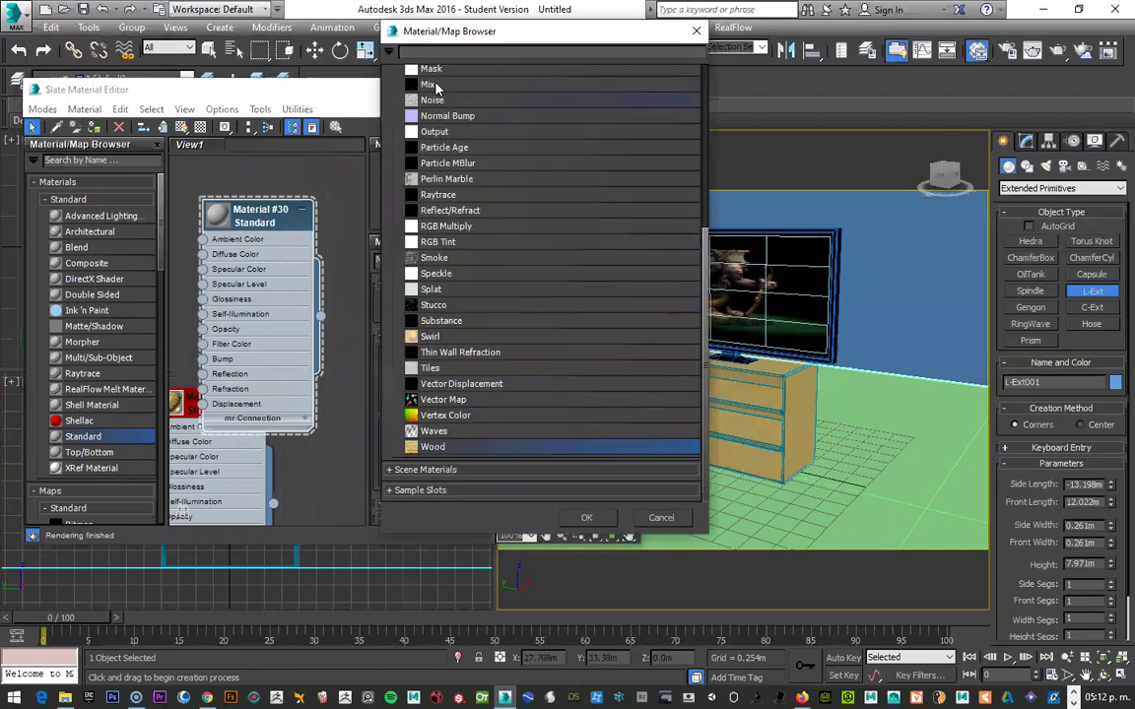
scroll(482, 157, up, 3)
scroll(451, 133, up, 3)
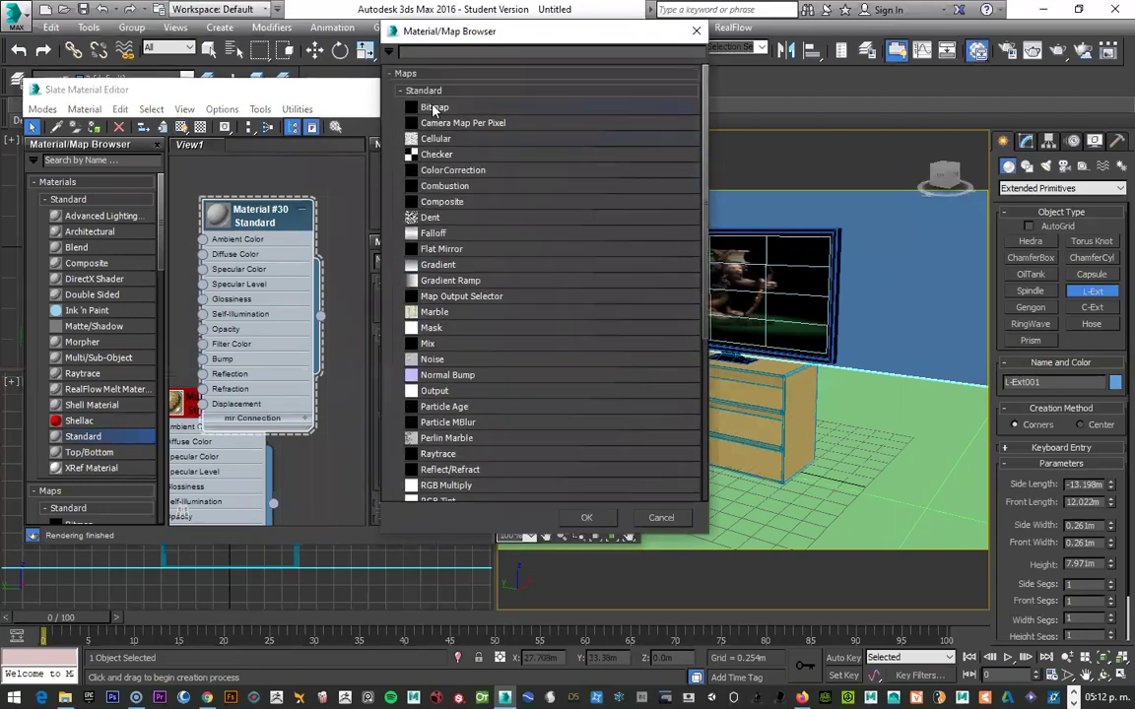
double_click(433, 111)
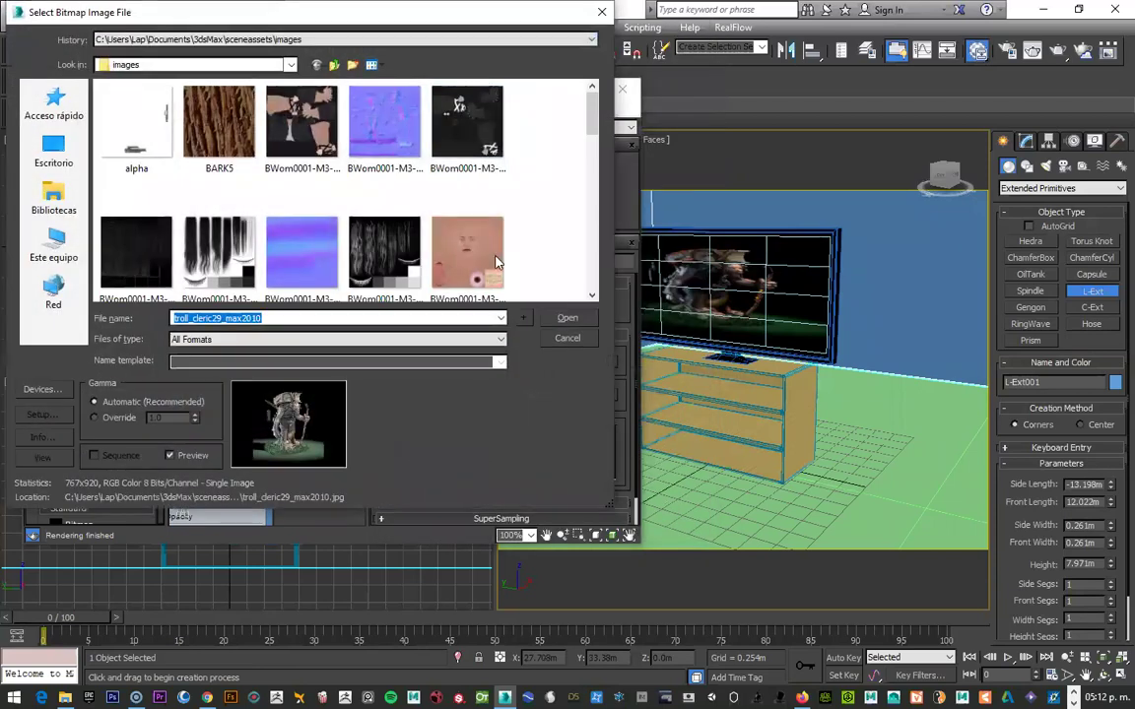
scroll(498, 263, down, 5)
scroll(443, 227, up, 1)
double_click(439, 132)
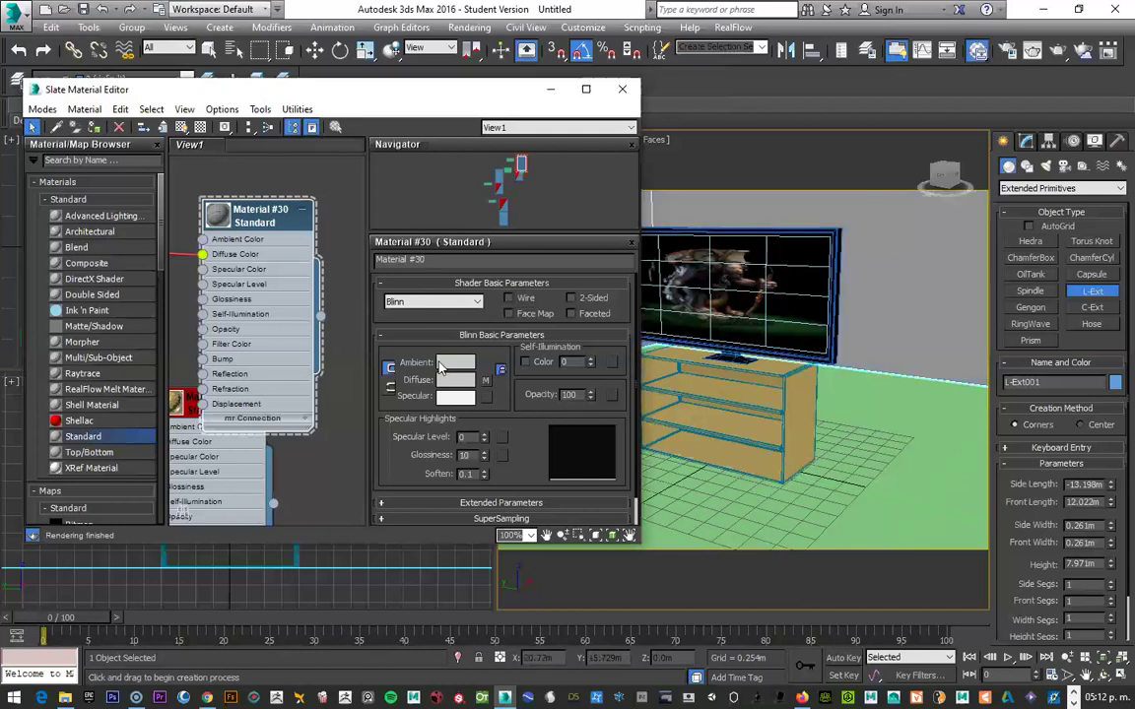
click(180, 128)
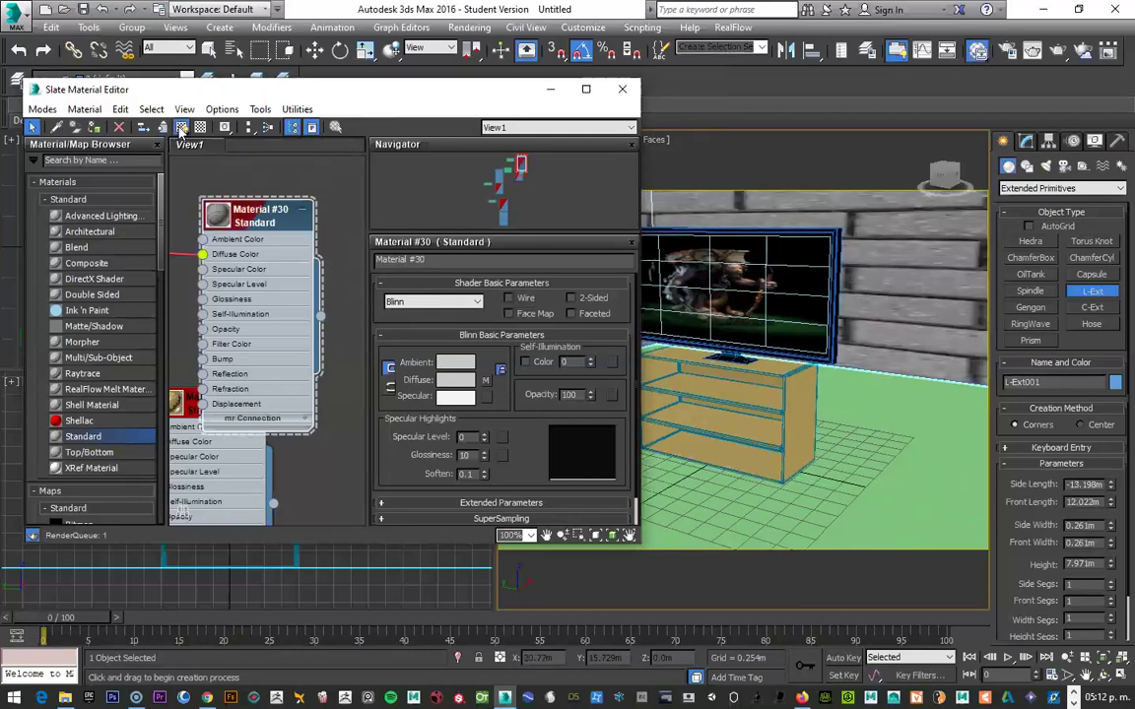
Step: Tile the brick texture 11.7 by 2.8 and close the material editor
click(501, 370)
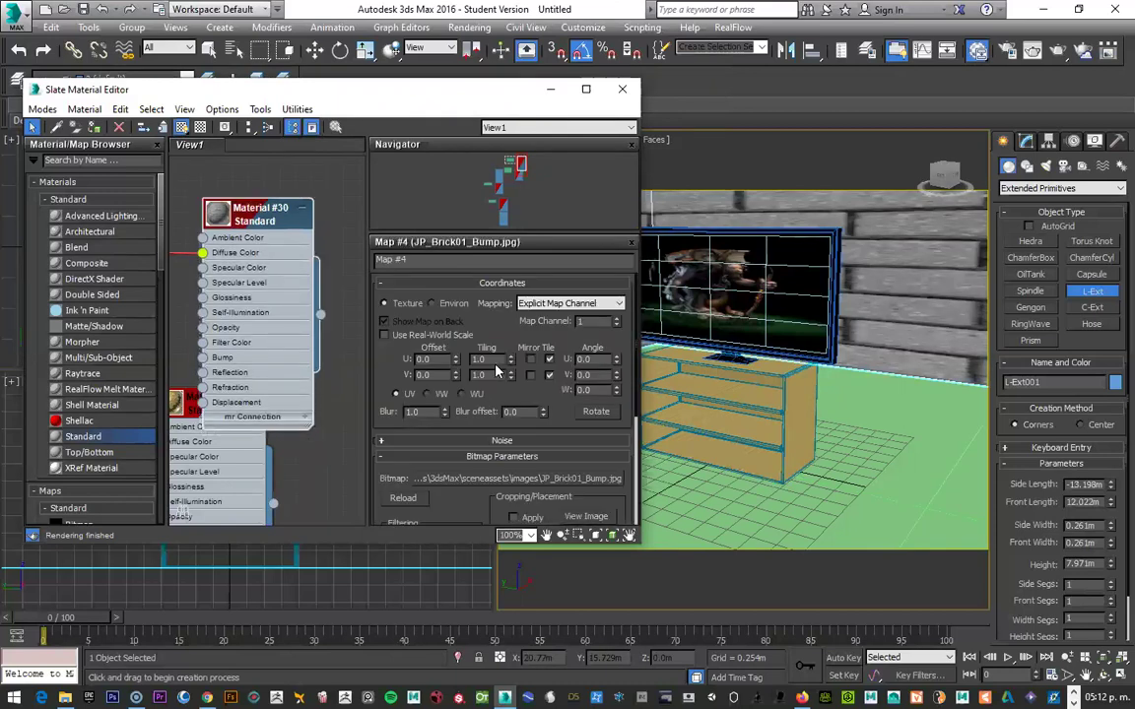
mouse_move(511, 363)
mouse_down()
mouse_move(508, 300)
mouse_move(511, 385)
mouse_move(698, 202)
mouse_up()
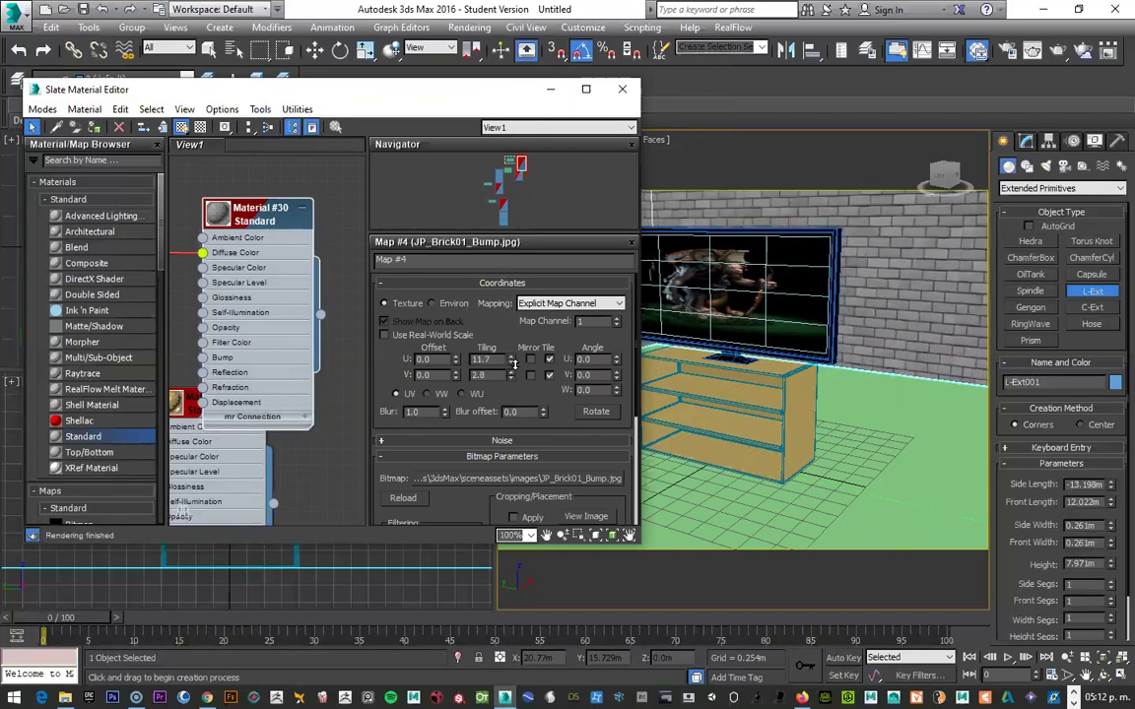
click(621, 89)
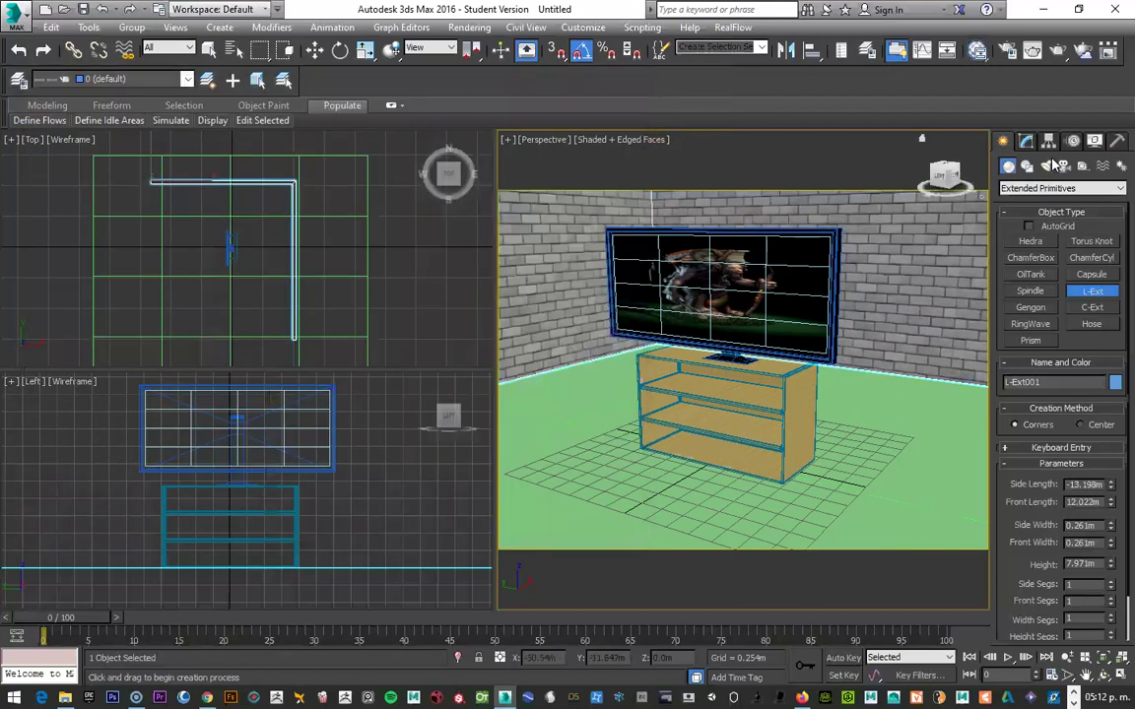
Step: Place a Standard Skylight, Sky001, on the floor and render the Perspective view
click(1046, 168)
click(1062, 188)
click(1034, 198)
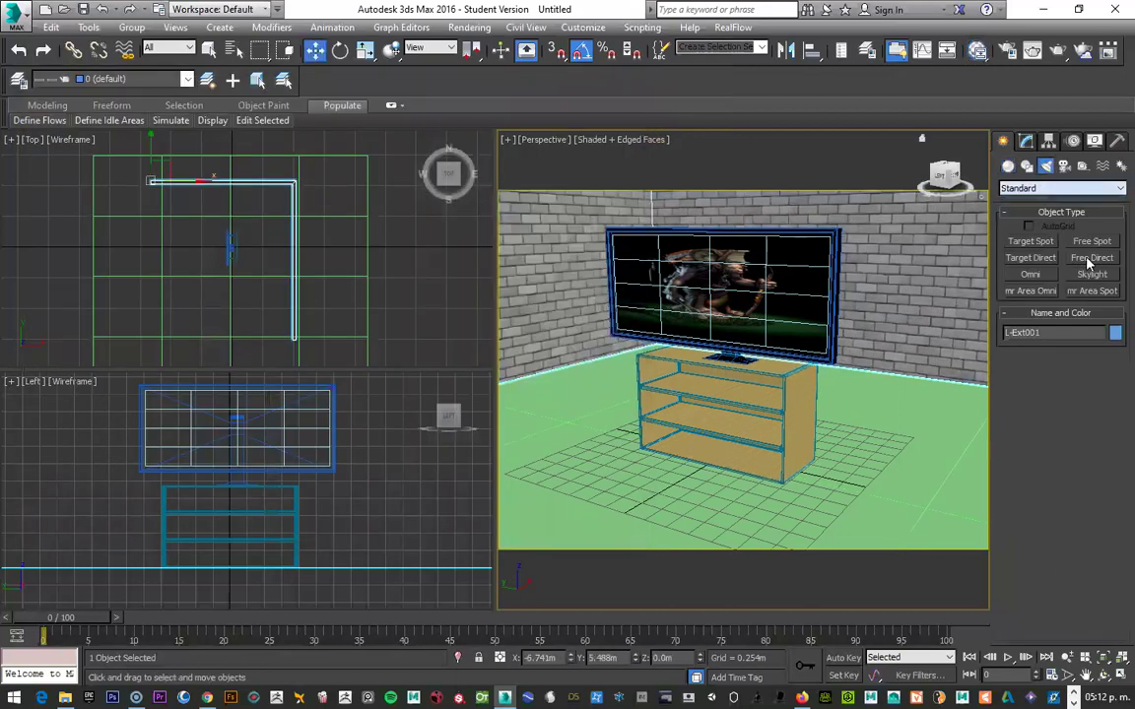
click(1091, 274)
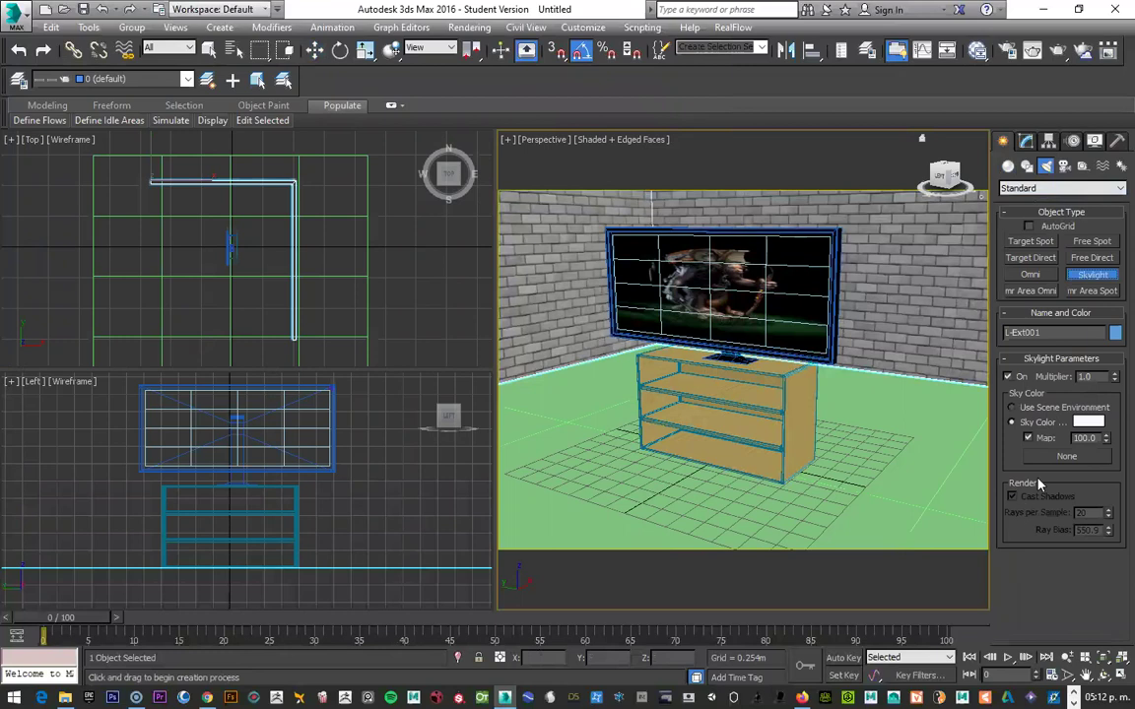
click(867, 433)
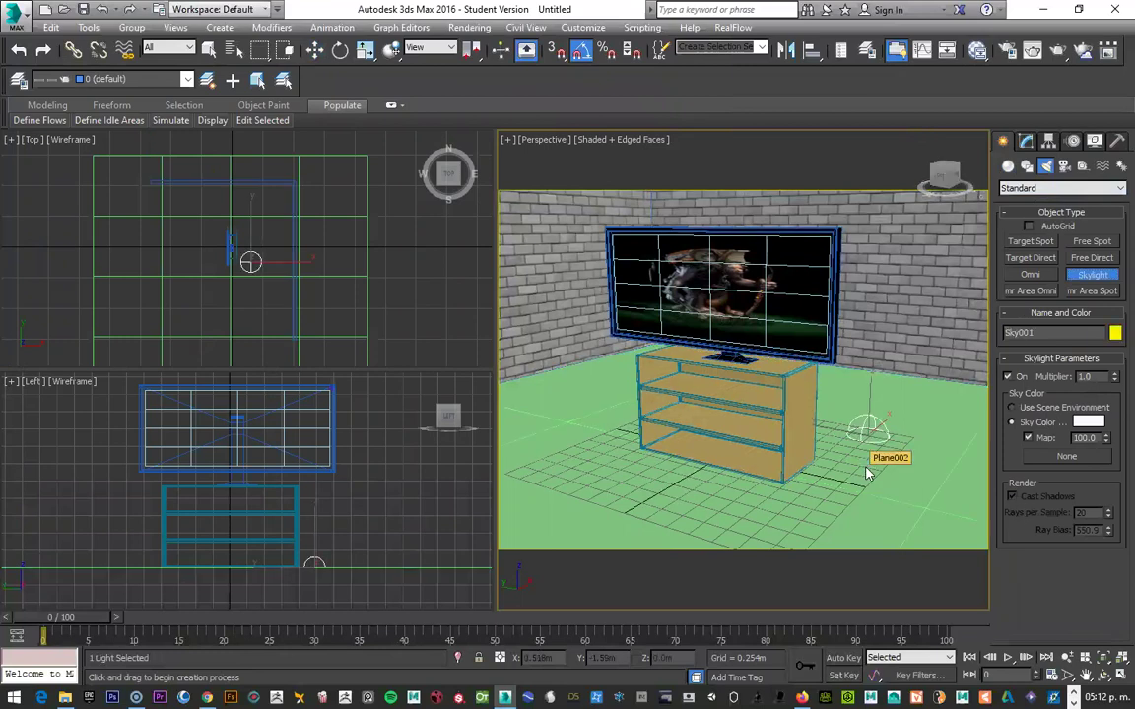
key(w)
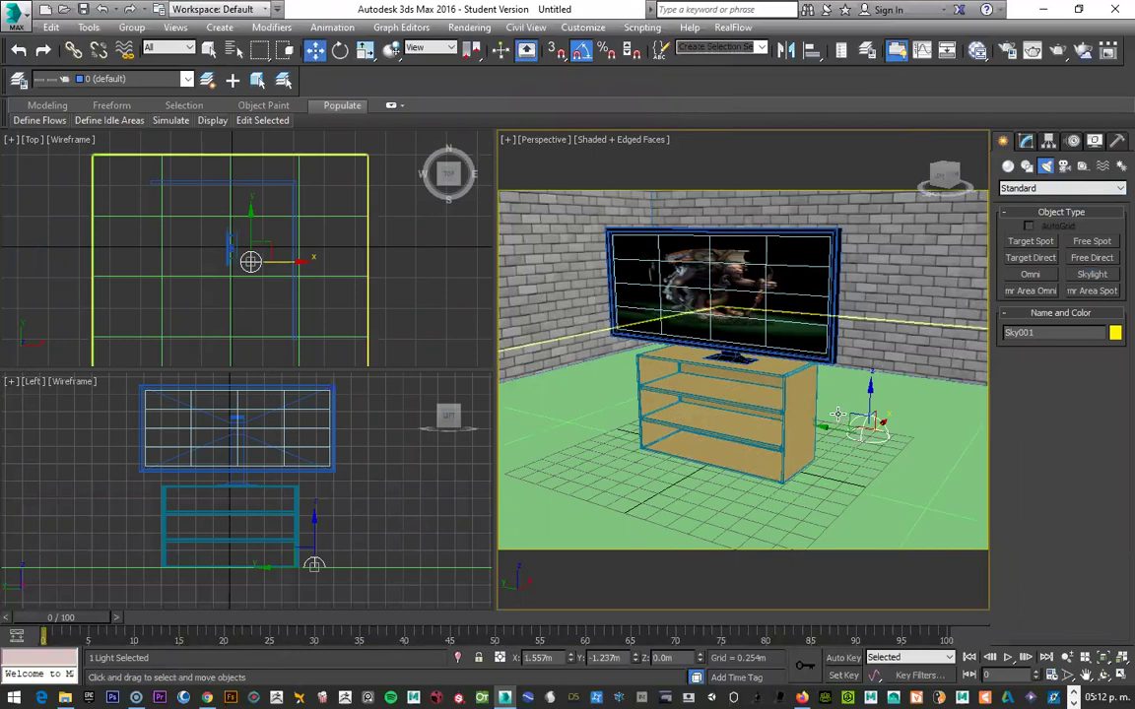
key(shift+q)
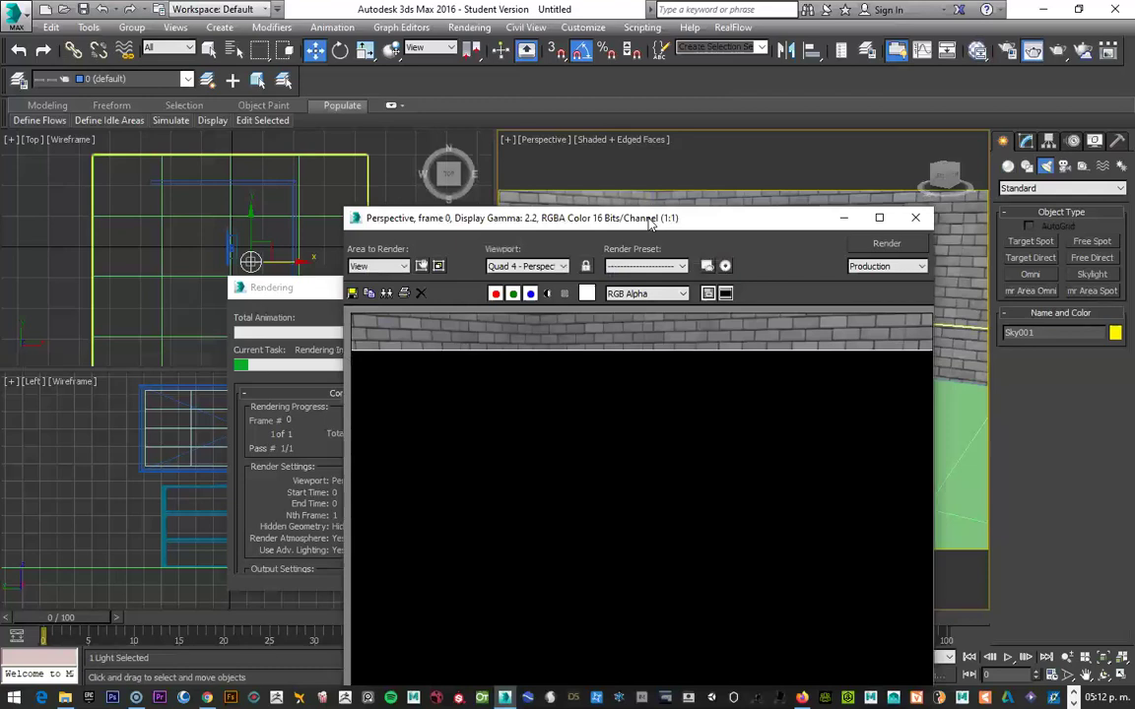
drag(650, 223, 502, 133)
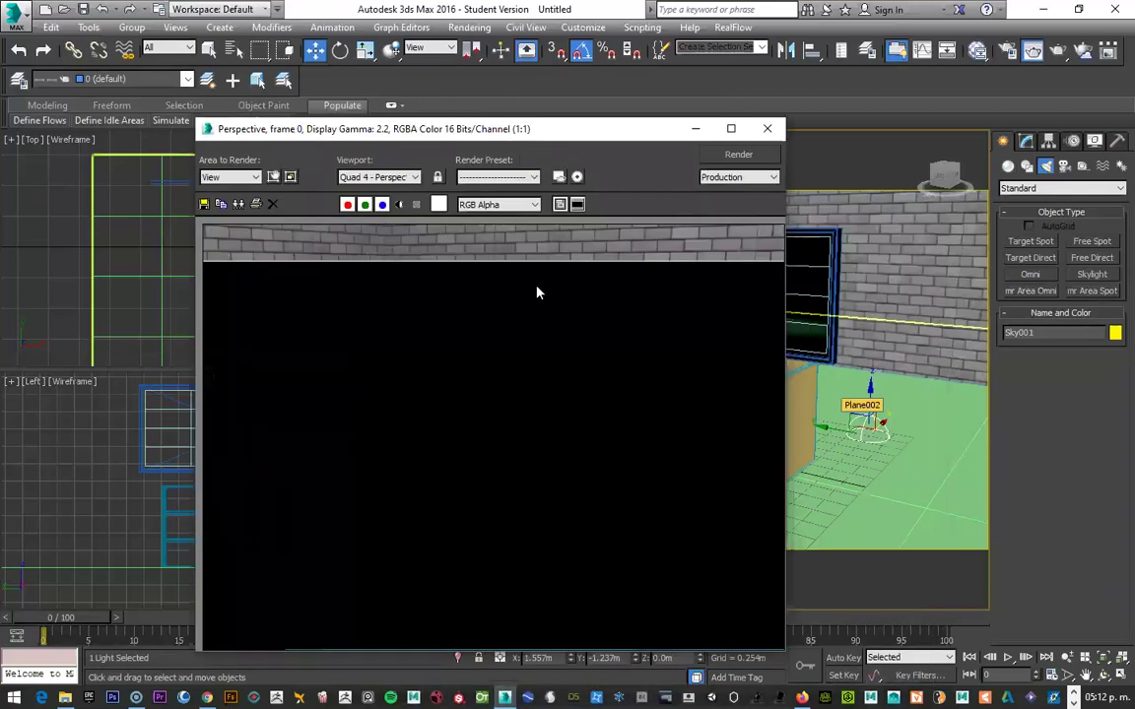